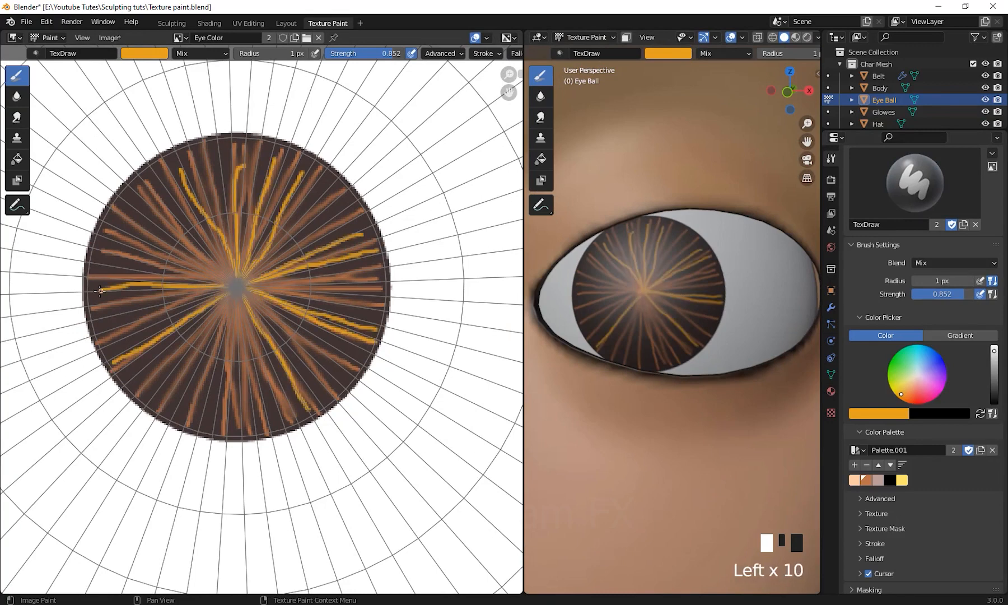
# Step: Paint golden-orange streaks radiating outward from the centre of the iris texture and soften them
pyautogui.moveTo(233, 300); pyautogui.dragTo(225, 433)
pyautogui.moveTo(221, 291); pyautogui.dragTo(99, 323)
pyautogui.moveTo(257, 276); pyautogui.dragTo(347, 204)
pyautogui.click(17, 96)
pyautogui.moveTo(182, 397); pyautogui.dragTo(354, 191)
# Step: Paint deeper orange streaks radiating across the iris with the TexDraw brush at strength 0.543
pyautogui.click(17, 76)
pyautogui.click(907, 398)
pyautogui.moveTo(266, 299); pyautogui.dragTo(360, 367)
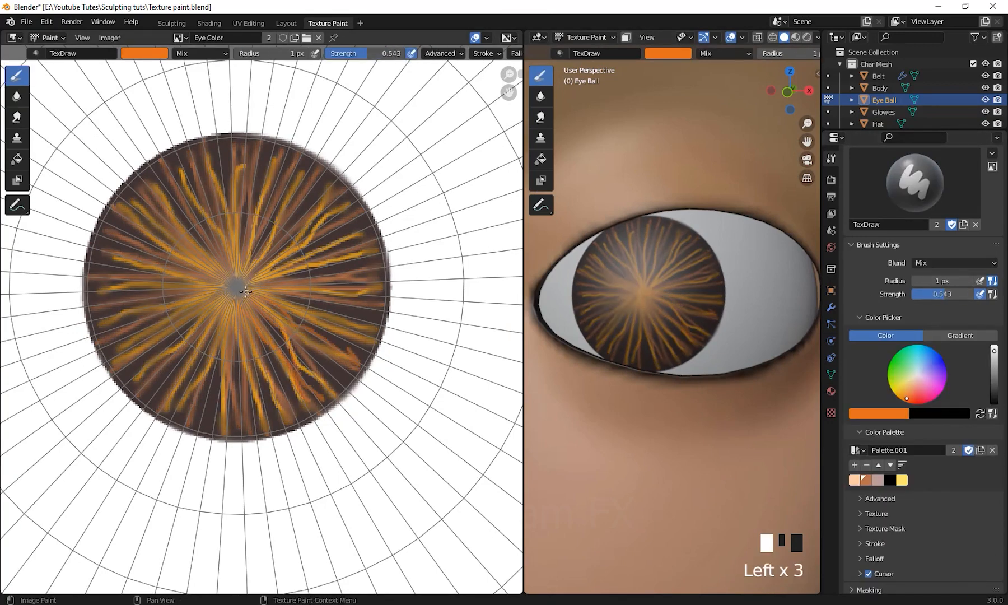
pyautogui.moveTo(241, 256); pyautogui.dragTo(258, 148)
pyautogui.moveTo(250, 276); pyautogui.dragTo(326, 174)
pyautogui.moveTo(213, 315); pyautogui.dragTo(148, 404)
pyautogui.moveTo(253, 327); pyautogui.dragTo(298, 420)
pyautogui.moveTo(219, 260); pyautogui.dragTo(156, 166)
# Step: Paint thin black streaks between the orange ones with a 1 px brush and switch to the Soften tool
pyautogui.moveTo(994, 350); pyautogui.dragTo(993, 402)
pyautogui.moveTo(224, 280); pyautogui.dragTo(106, 244)
pyautogui.press('f')
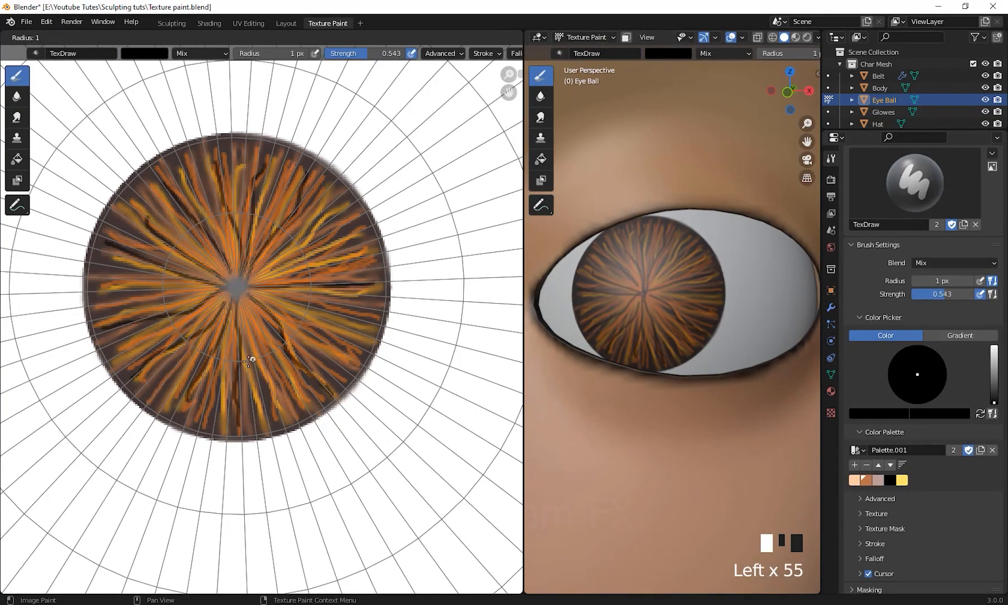
pyautogui.click(17, 96)
pyautogui.press('f')
# Step: Resize the draw brush and paint shading strokes around the outer rim of the iris
pyautogui.click(17, 76)
pyautogui.press('f')
pyautogui.moveTo(159, 53); pyautogui.dragTo(133, 53)
pyautogui.moveTo(378, 279); pyautogui.dragTo(334, 178)
pyautogui.moveTo(99, 280)
pyautogui.mouseDown()
pyautogui.moveTo(126, 389)
pyautogui.moveTo(222, 431)
pyautogui.mouseUp()
pyautogui.moveTo(370, 247); pyautogui.dragTo(246, 154)
# Step: Dab the pupil at the centre of the iris with a resized brush and soften the iris strokes
pyautogui.press('f')
pyautogui.click(236, 287)
pyautogui.click(236, 286)
pyautogui.click(16, 97)
pyautogui.moveTo(203, 309)
pyautogui.mouseDown()
pyautogui.moveTo(276, 331)
pyautogui.moveTo(366, 236)
pyautogui.moveTo(333, 371)
pyautogui.mouseUp()
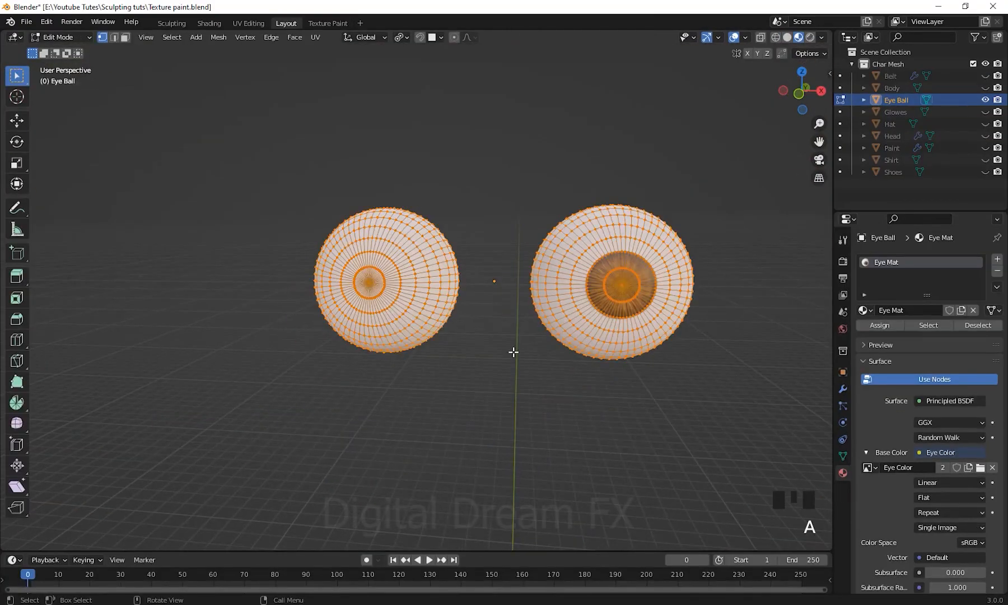
# Step: Duplicate the eyeball mesh and restore the rest of the character to view
pyautogui.press('Tab')
pyautogui.hotkey('shift', 'd')
pyautogui.keyDown('shift'); pyautogui.moveTo(560, 391); pyautogui.dragTo(570, 369, button='middle'); pyautogui.keyUp('shift')
pyautogui.click(664, 275)
# Step: Rename and colour the gloves' material dark navy, and give the hat a Subdivision modifier with level 2
pyautogui.doubleClick(890, 261)
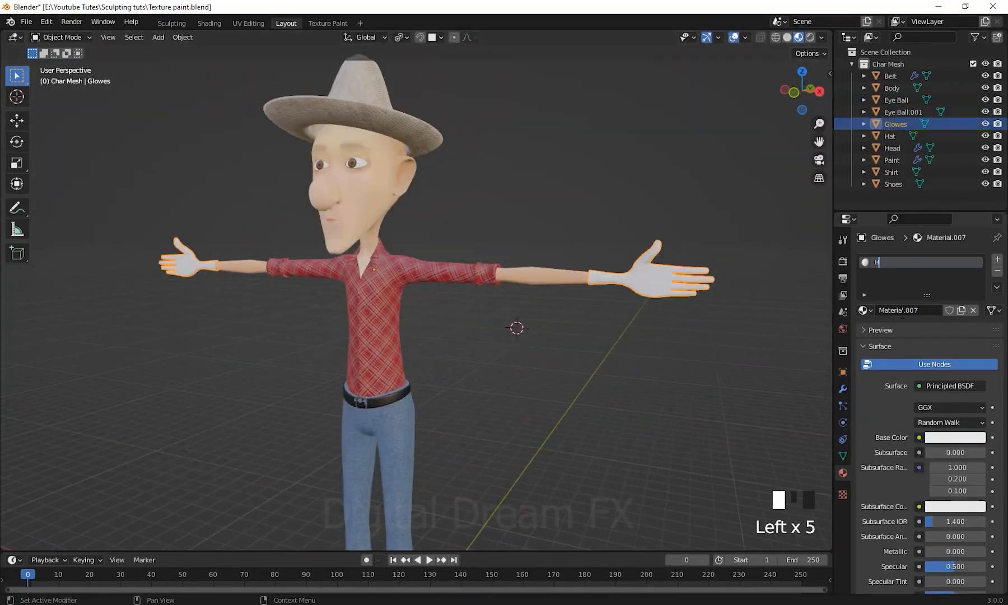
pyautogui.click(396, 437)
pyautogui.click(926, 311)
pyautogui.press('Tab')
pyautogui.press('Tab')
pyautogui.click(842, 388)
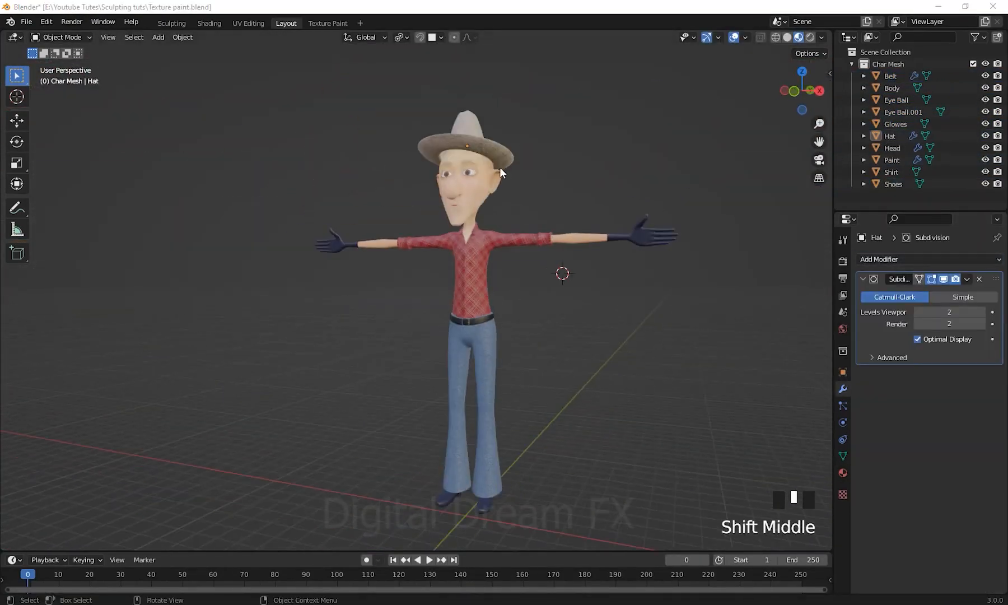
pyautogui.keyDown('shift'); pyautogui.moveTo(500, 167); pyautogui.dragTo(593, 264, button='middle'); pyautogui.keyUp('shift')
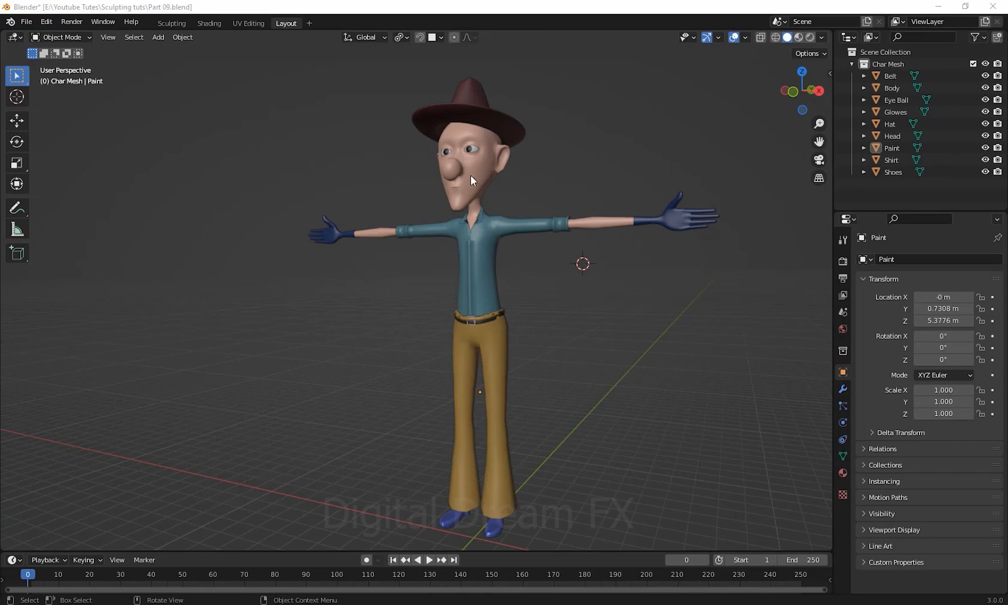
# Step: Select the head and examine its UV layout in the UV Editing workspace with a widened UV editor
pyautogui.click(470, 174)
pyautogui.keyDown('shift'); pyautogui.moveTo(566, 289); pyautogui.dragTo(601, 348, button='middle'); pyautogui.keyUp('shift')
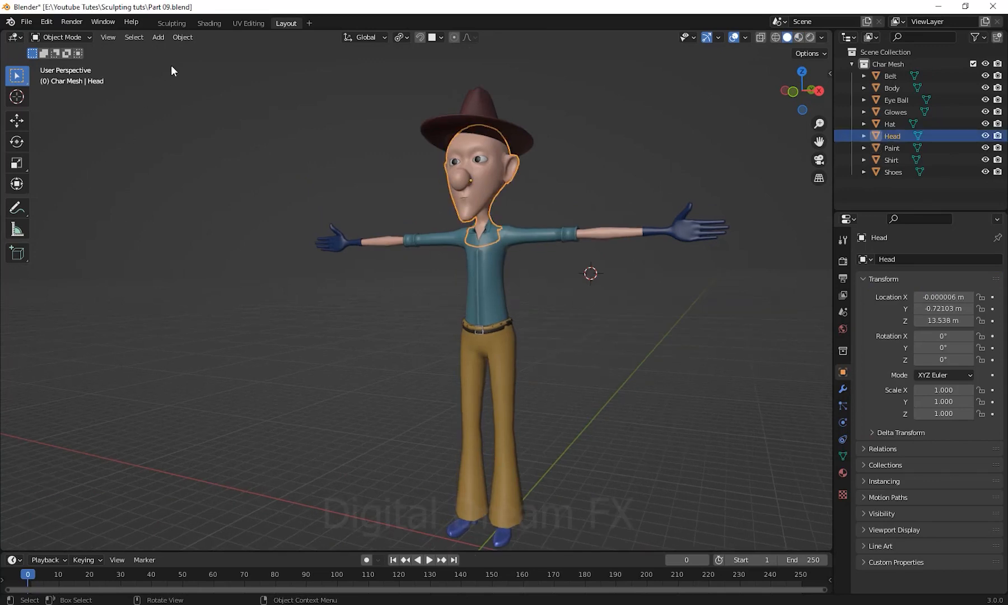
pyautogui.click(251, 21)
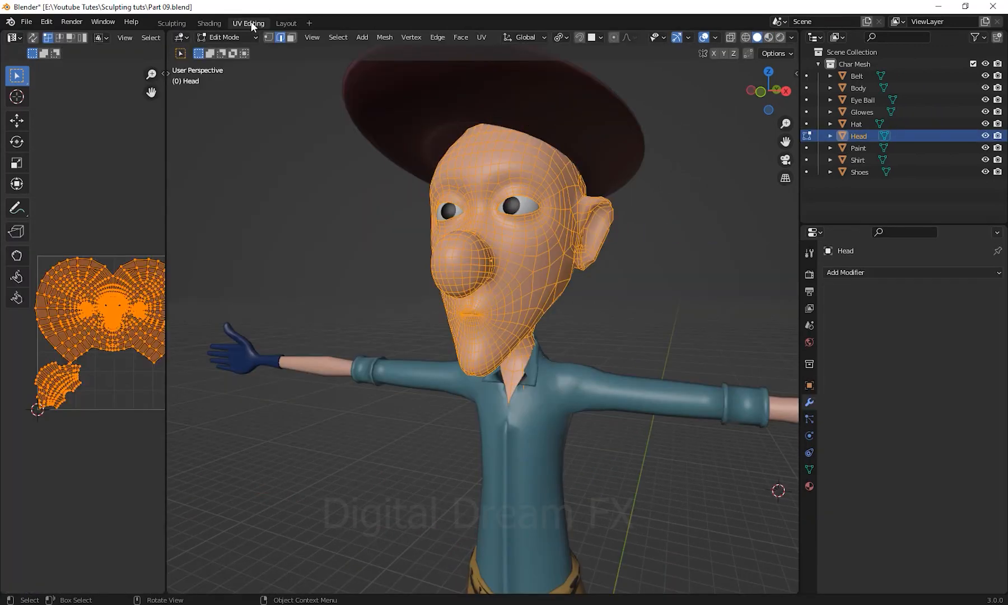
pyautogui.keyDown('shift'); pyautogui.moveTo(270, 270); pyautogui.dragTo(287, 265, button='middle'); pyautogui.keyUp('shift')
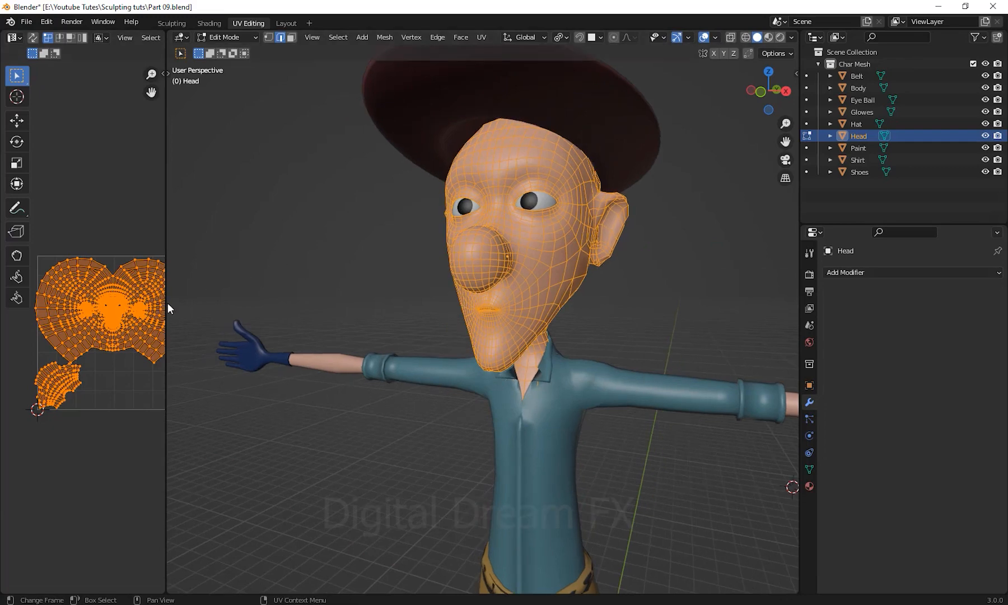
pyautogui.moveTo(168, 308); pyautogui.dragTo(450, 305)
pyautogui.scroll(5, 280, 309)
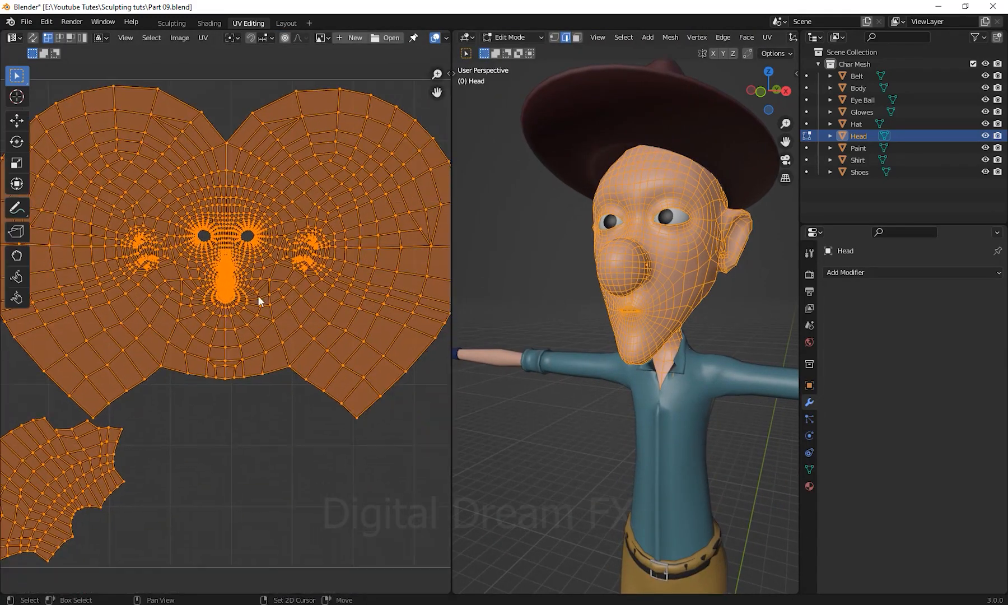
# Step: Select the shirt and examine its UV layout in Edit Mode
pyautogui.press('Tab')
pyautogui.click(685, 403)
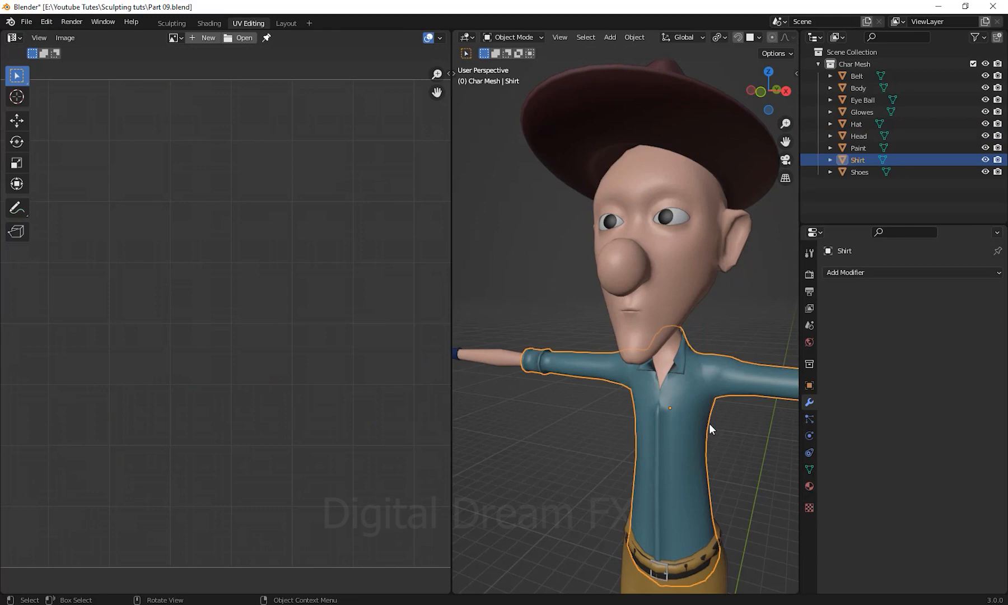
pyautogui.press('Tab')
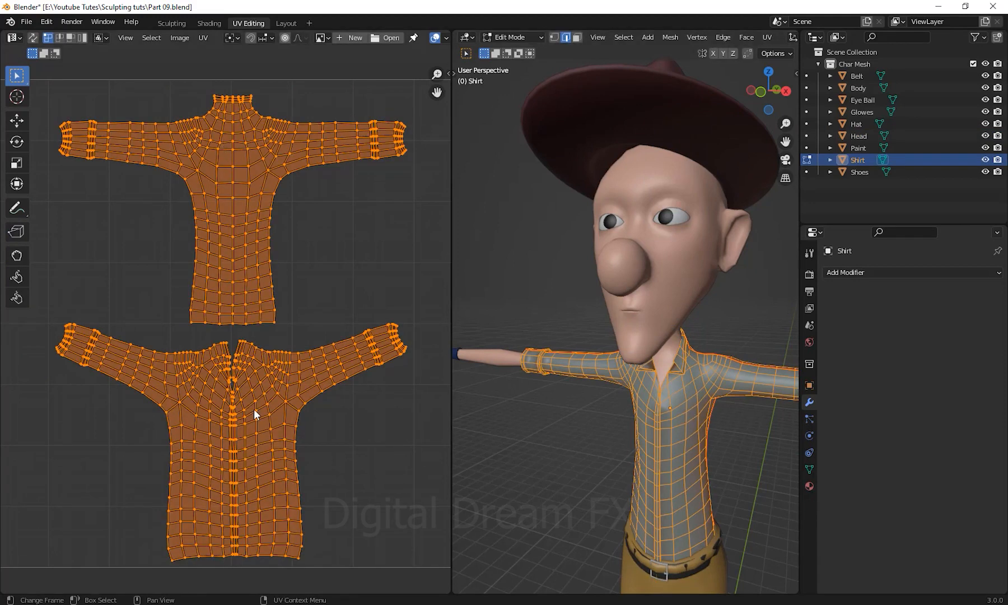
pyautogui.scroll(-2, 256, 412)
pyautogui.moveTo(290, 424); pyautogui.dragTo(234, 433, button='middle')
pyautogui.keyDown('shift'); pyautogui.moveTo(616, 416); pyautogui.dragTo(591, 385, button='middle'); pyautogui.keyUp('shift')
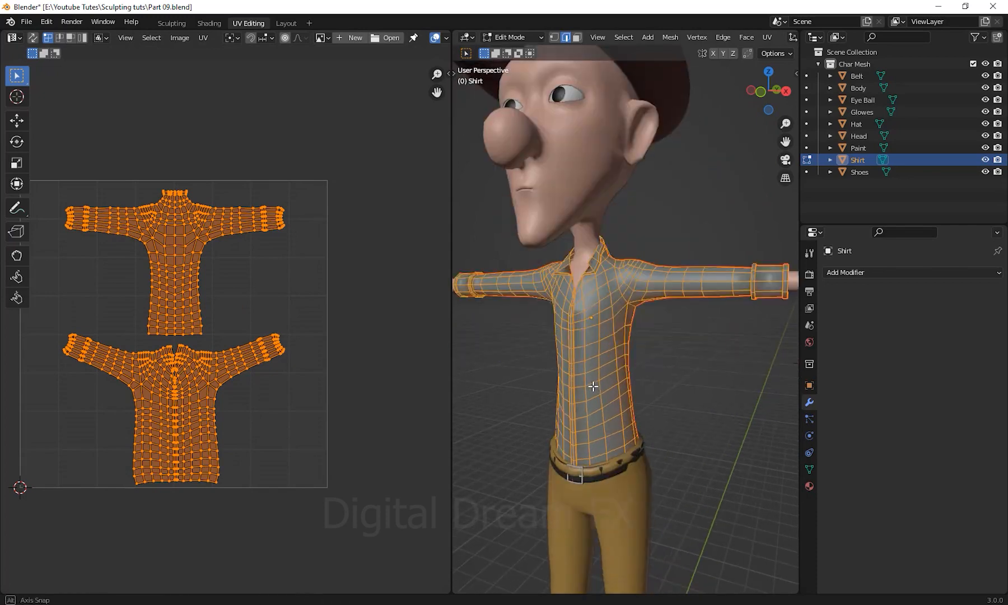
# Step: Enlarge the 3D viewport in the UV Editing workspace and return the shirt to Object Mode
pyautogui.moveTo(453, 360); pyautogui.dragTo(191, 361)
pyautogui.scroll(-5, 562, 425)
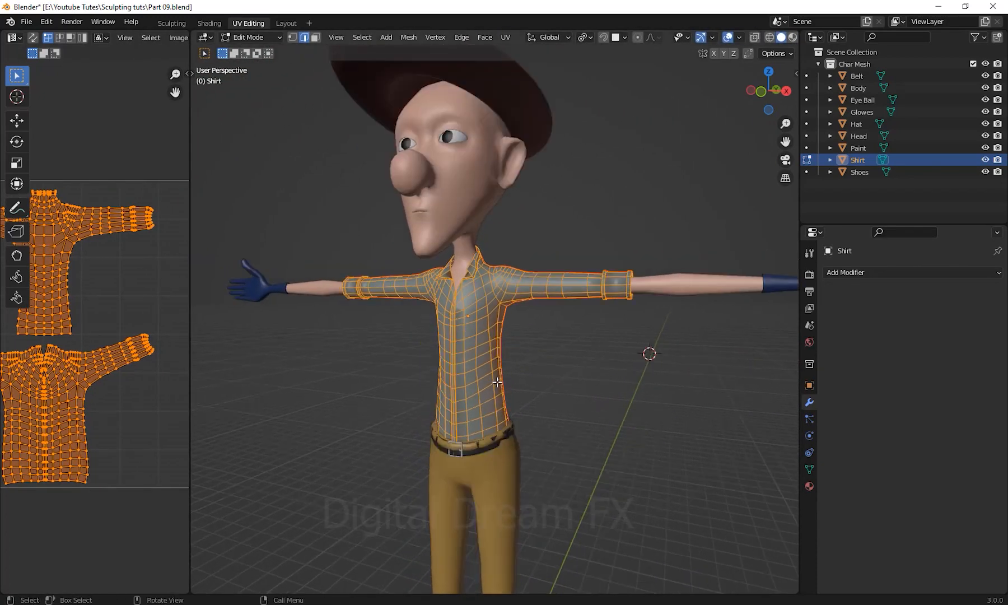
pyautogui.scroll(3, 562, 426)
pyautogui.moveTo(295, 285)
pyautogui.mouseDown(button='middle')
pyautogui.moveTo(283, 291)
pyautogui.moveTo(298, 271)
pyautogui.mouseUp(button='middle')
pyautogui.moveTo(464, 348); pyautogui.dragTo(616, 221, button='middle')
pyautogui.press('Tab')
pyautogui.keyDown('shift'); pyautogui.moveTo(604, 318); pyautogui.dragTo(548, 288, button='middle'); pyautogui.keyUp('shift')
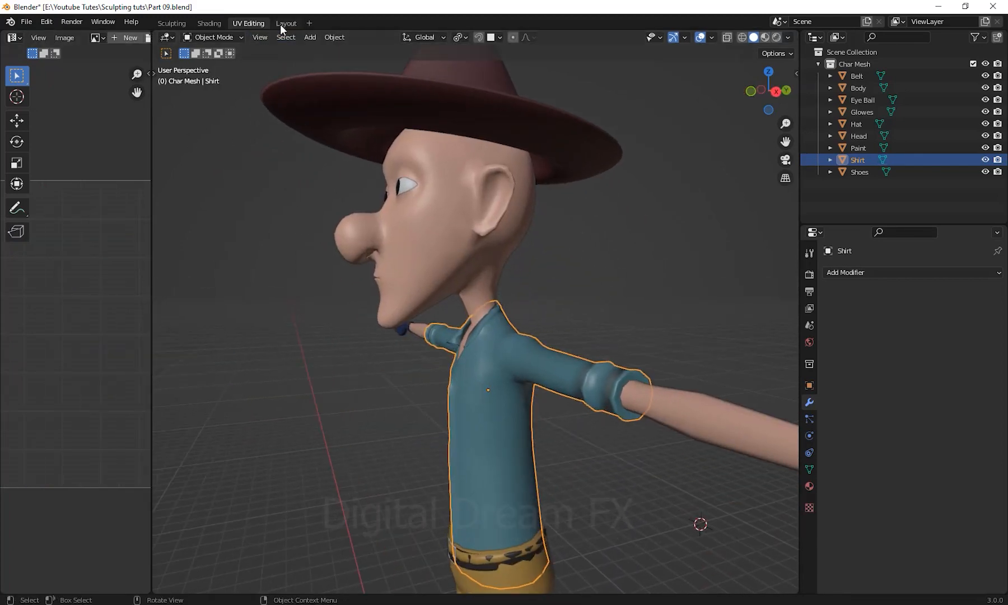
# Step: Return to the Layout workspace and select the character's head
pyautogui.click(286, 23)
pyautogui.scroll(-2, 369, 291)
pyautogui.keyDown('shift'); pyautogui.moveTo(343, 257); pyautogui.dragTo(408, 301, button='middle'); pyautogui.keyUp('shift')
pyautogui.scroll(3, 357, 233)
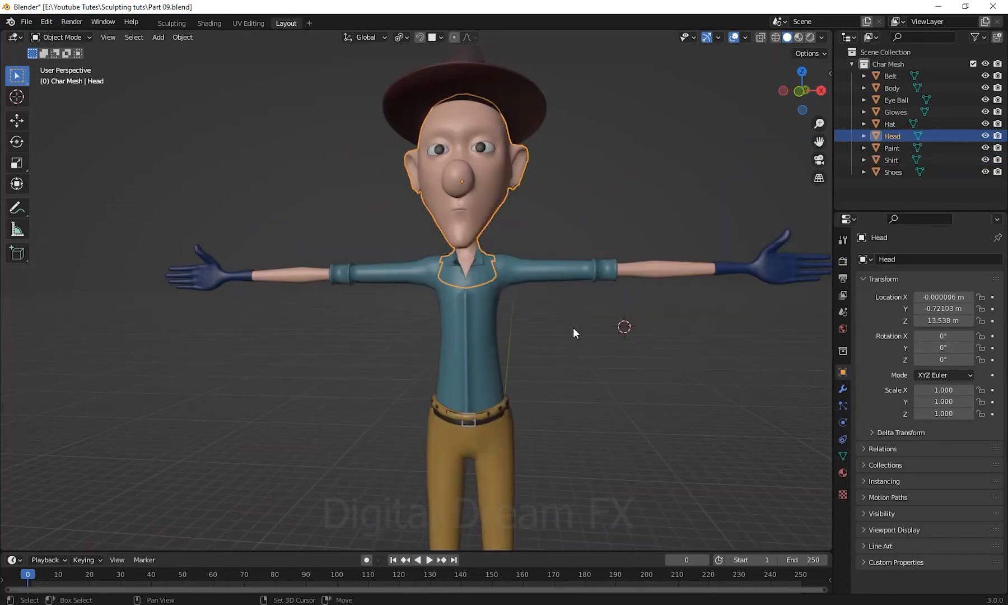
pyautogui.scroll(5, 563, 426)
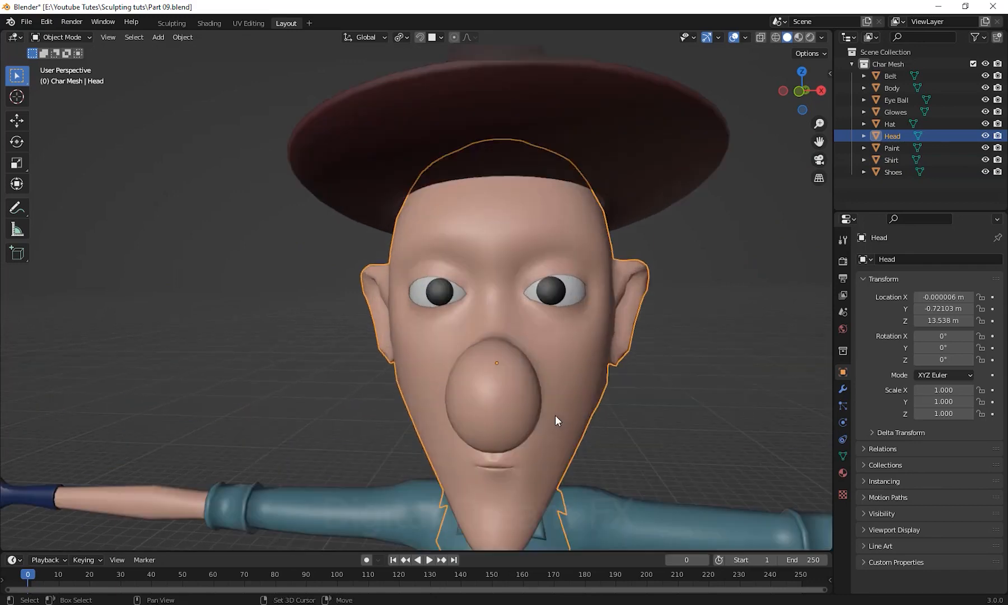
pyautogui.moveTo(579, 401)
pyautogui.mouseDown(button='middle')
pyautogui.moveTo(566, 391)
pyautogui.moveTo(585, 412)
pyautogui.mouseUp(button='middle')
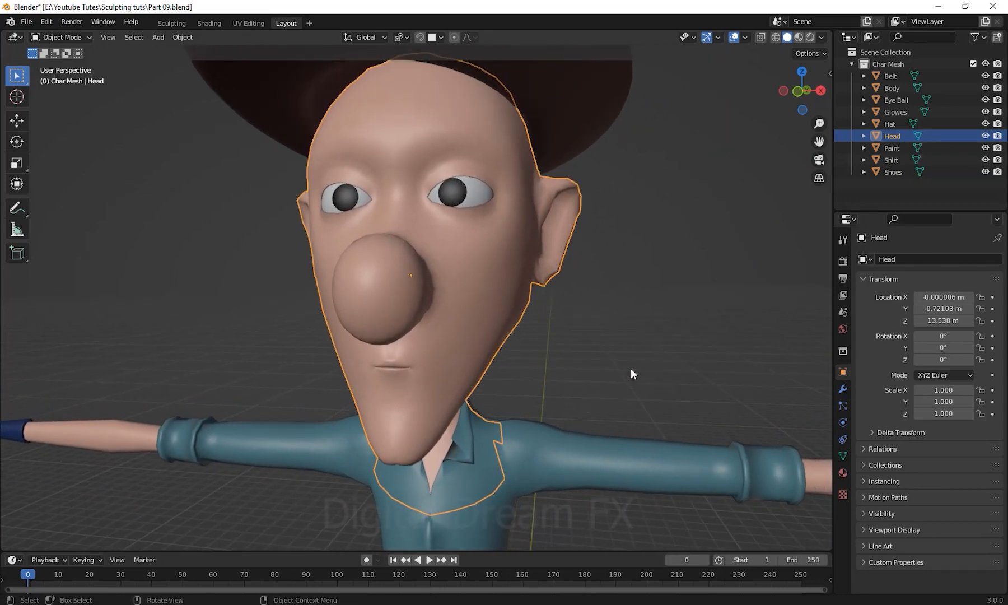
pyautogui.keyDown('shift'); pyautogui.moveTo(597, 374); pyautogui.dragTo(617, 361, button='middle'); pyautogui.keyUp('shift')
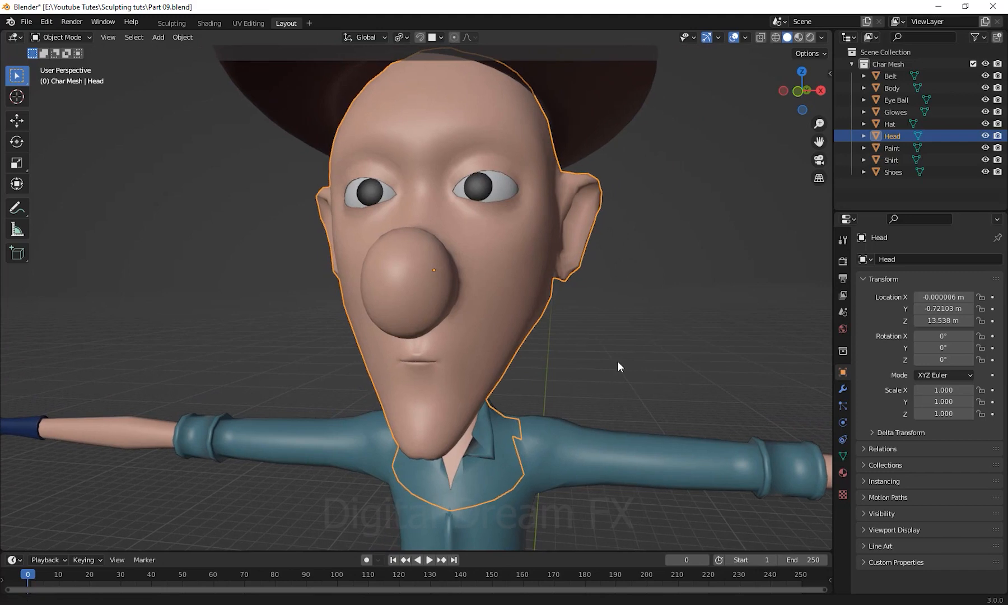
# Step: Add a Texture Paint workspace from the General set
pyautogui.click(309, 23)
pyautogui.moveTo(289, 47)
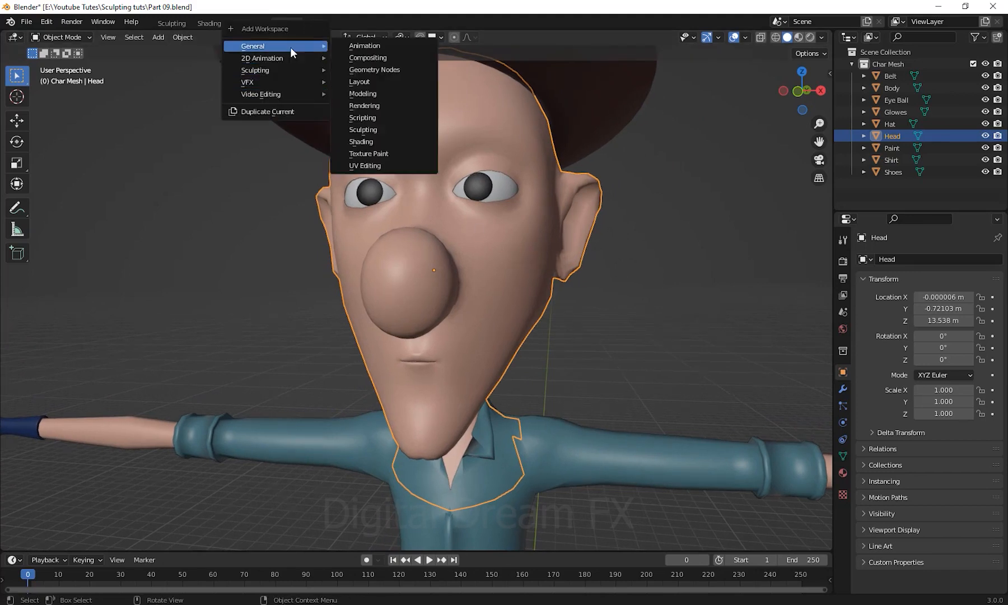
pyautogui.click(397, 153)
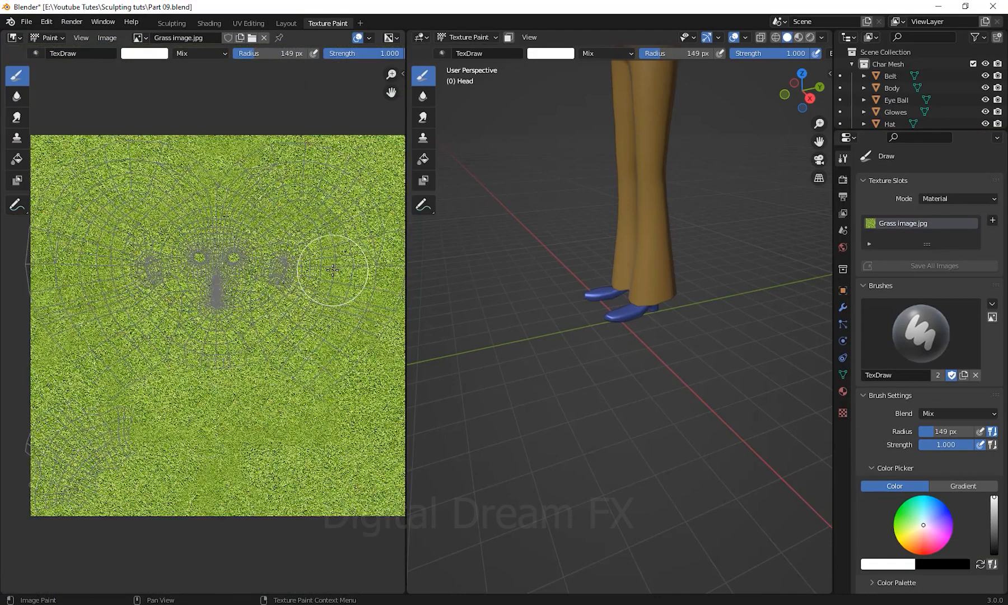
# Step: Examine the Grass image.jpg texture in the image editor and on the character's head
pyautogui.scroll(-4, 330, 270)
pyautogui.scroll(4, 281, 281)
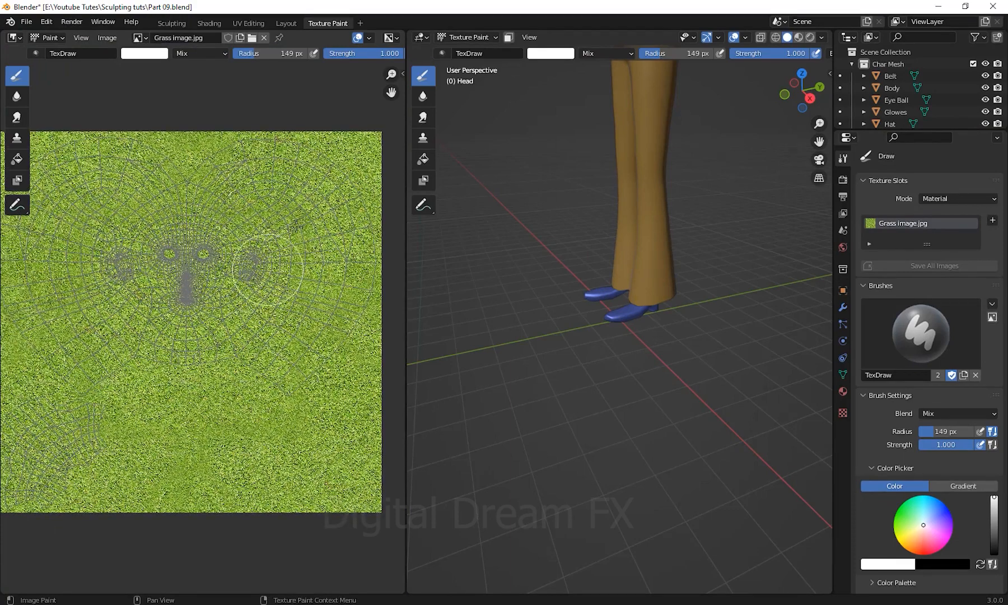
pyautogui.scroll(-3, 650, 257)
pyautogui.keyDown('shift'); pyautogui.moveTo(662, 201); pyautogui.dragTo(614, 440, button='middle'); pyautogui.keyUp('shift')
pyautogui.scroll(3, 656, 369)
pyautogui.scroll(3, 657, 382)
pyautogui.scroll(-4, 623, 272)
pyautogui.moveTo(623, 275); pyautogui.dragTo(631, 289, button='middle')
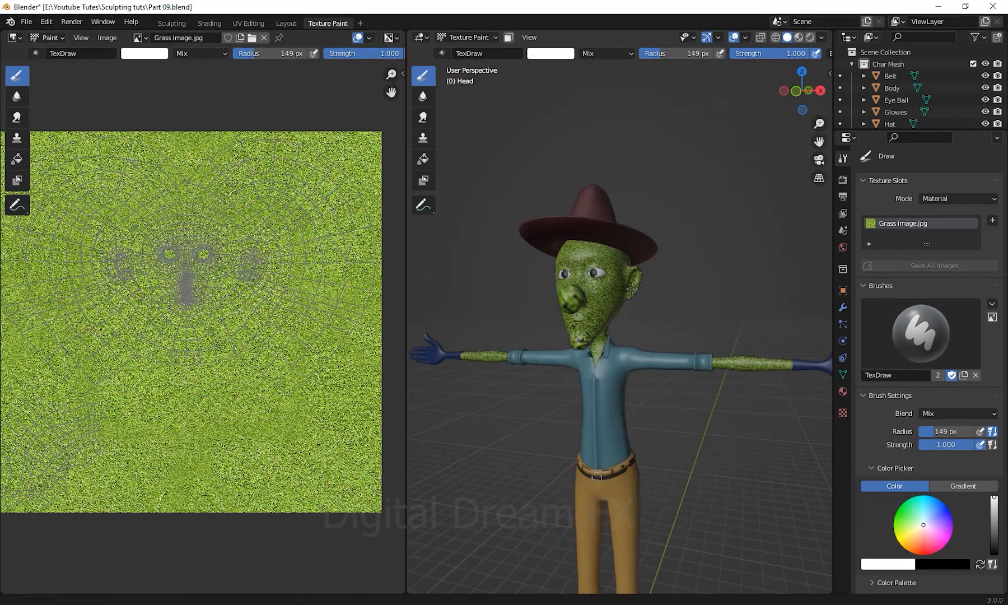
pyautogui.scroll(5, 562, 303)
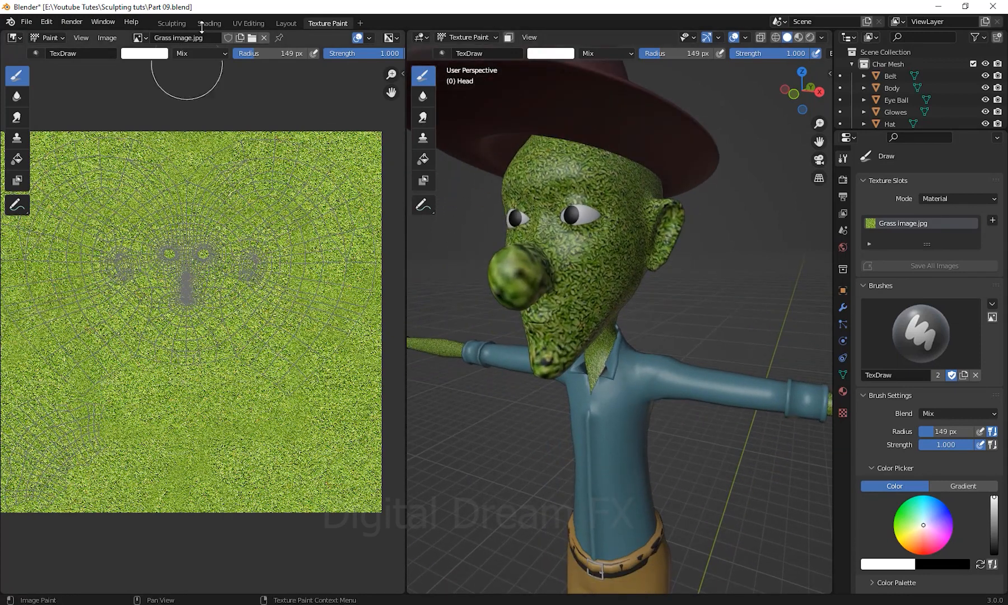
# Step: Unlink Grass image.jpg from the image editor so it shows only the head's UV layout
pyautogui.click(262, 38)
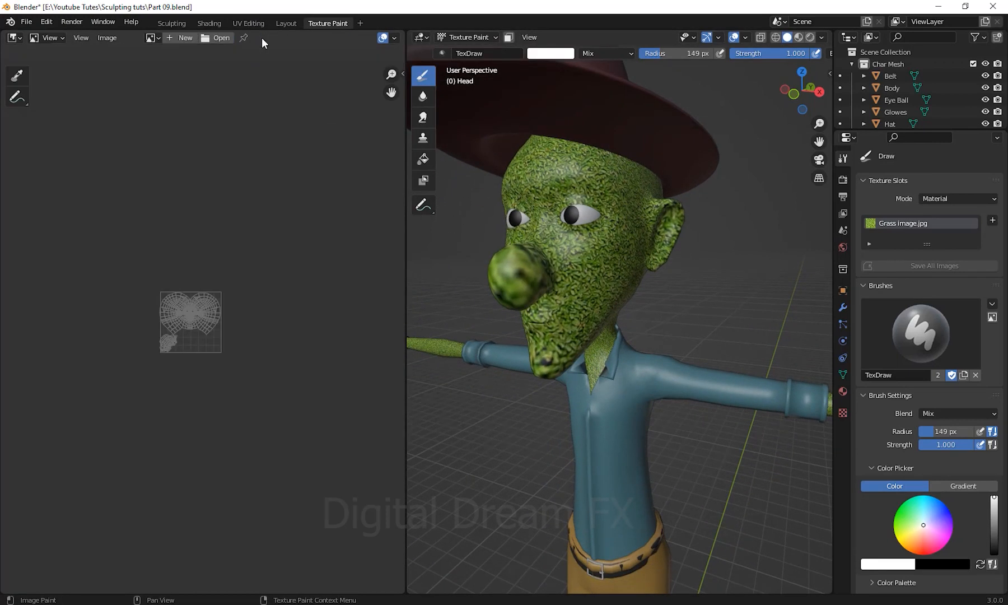
pyautogui.scroll(5, 292, 223)
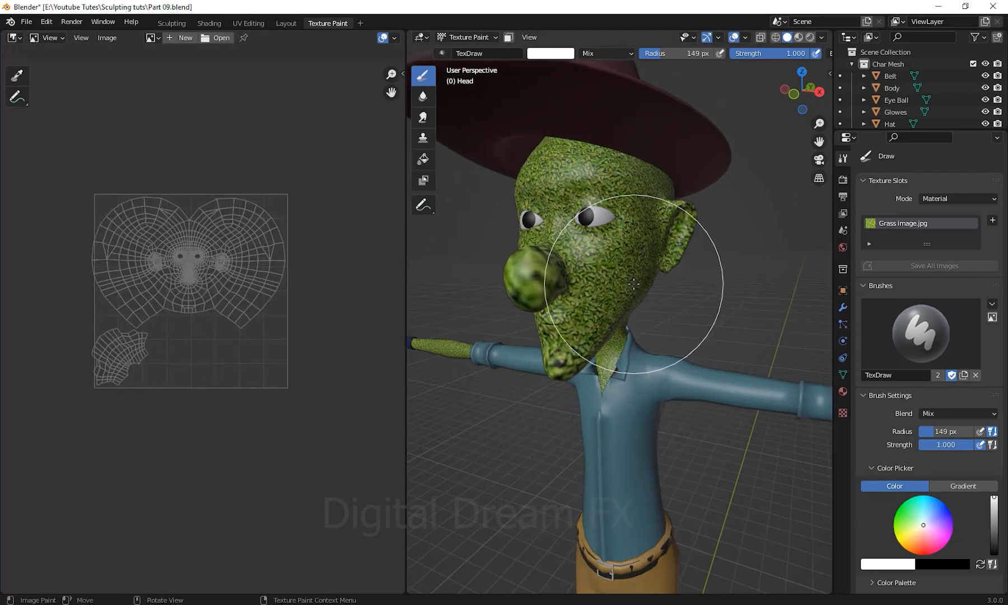
pyautogui.moveTo(624, 267)
pyautogui.mouseDown(button='middle')
pyautogui.moveTo(593, 263)
pyautogui.moveTo(605, 265)
pyautogui.mouseUp(button='middle')
pyautogui.scroll(2, 606, 265)
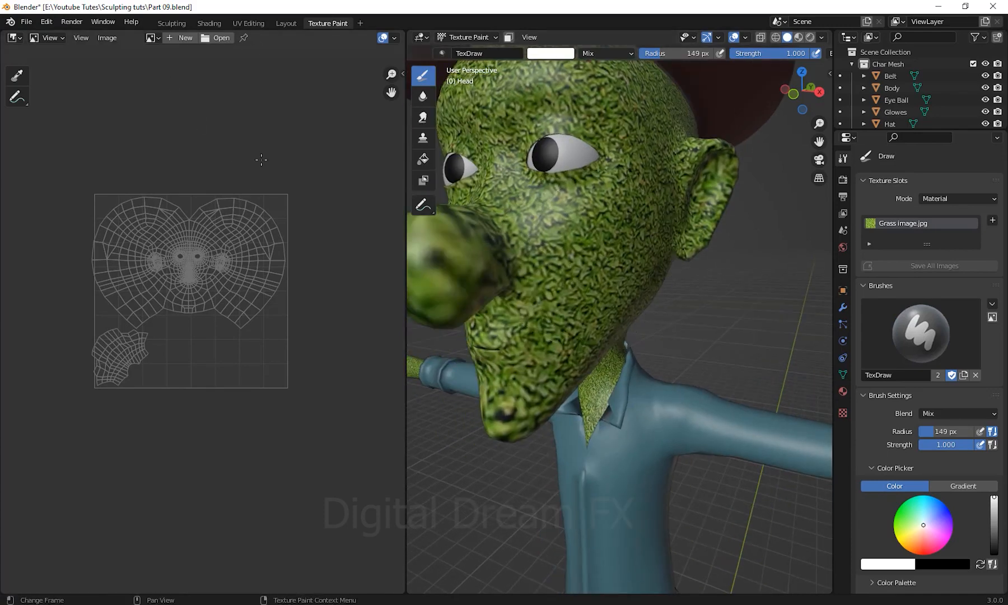
pyautogui.moveTo(261, 159); pyautogui.dragTo(250, 211, button='middle')
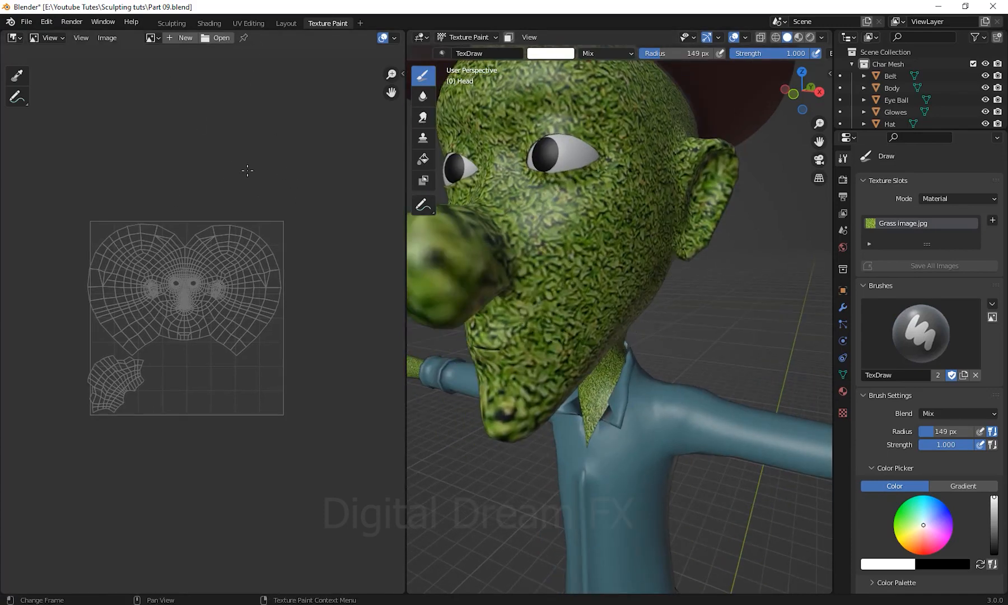
pyautogui.scroll(-5, 572, 251)
pyautogui.moveTo(572, 250)
pyautogui.mouseDown(button='middle')
pyautogui.moveTo(588, 274)
pyautogui.moveTo(592, 265)
pyautogui.moveTo(588, 296)
pyautogui.mouseUp(button='middle')
pyautogui.scroll(2, 569, 275)
pyautogui.scroll(1, 263, 206)
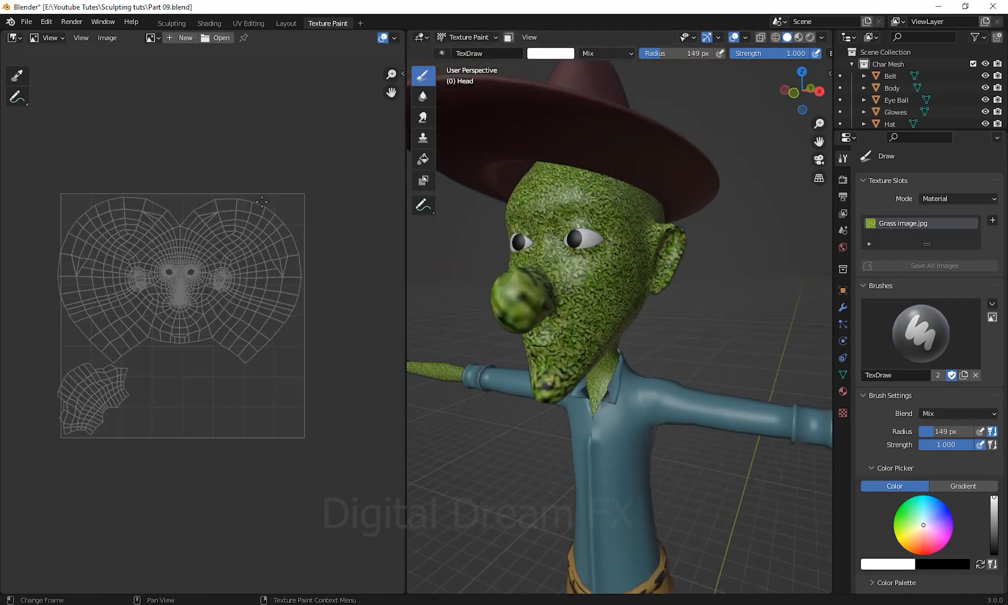
pyautogui.moveTo(263, 206); pyautogui.dragTo(277, 226, button='middle')
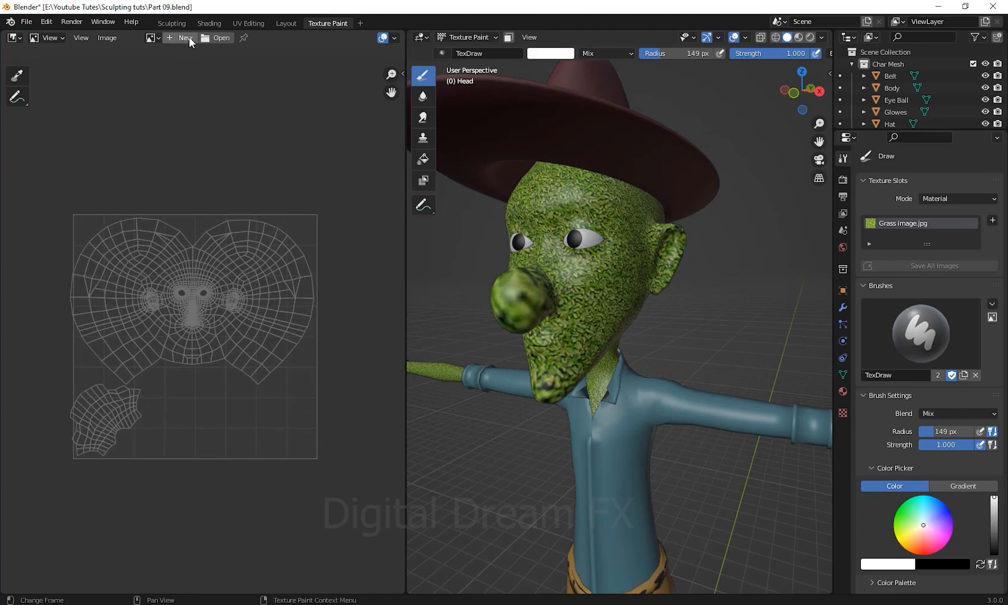
# Step: Start a new image named Face Texture and keep its width at 1024 px
pyautogui.click(187, 38)
pyautogui.click(213, 59)
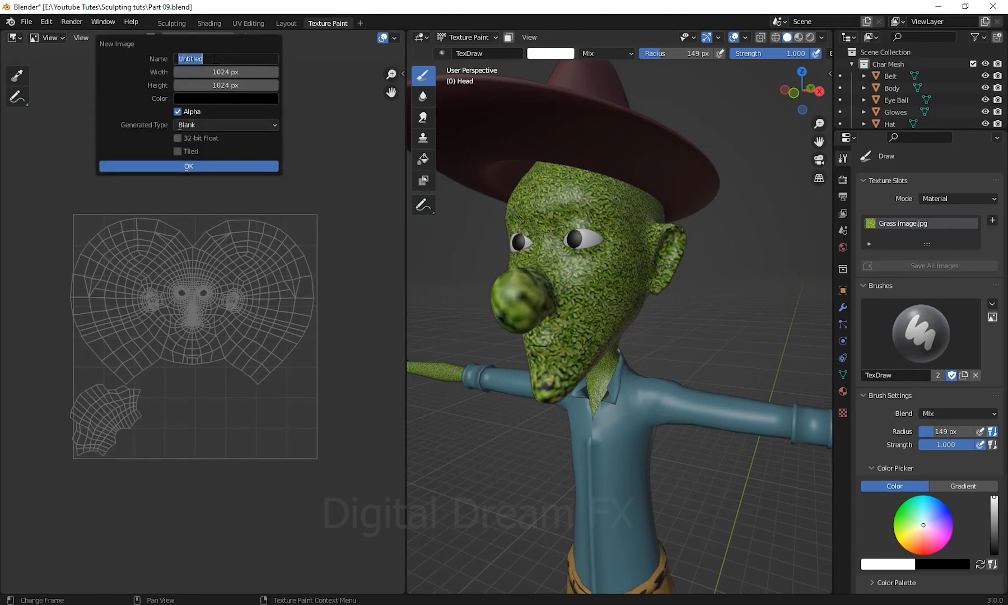
pyautogui.write('Face Texture')
pyautogui.press('Return')
pyautogui.click(232, 71)
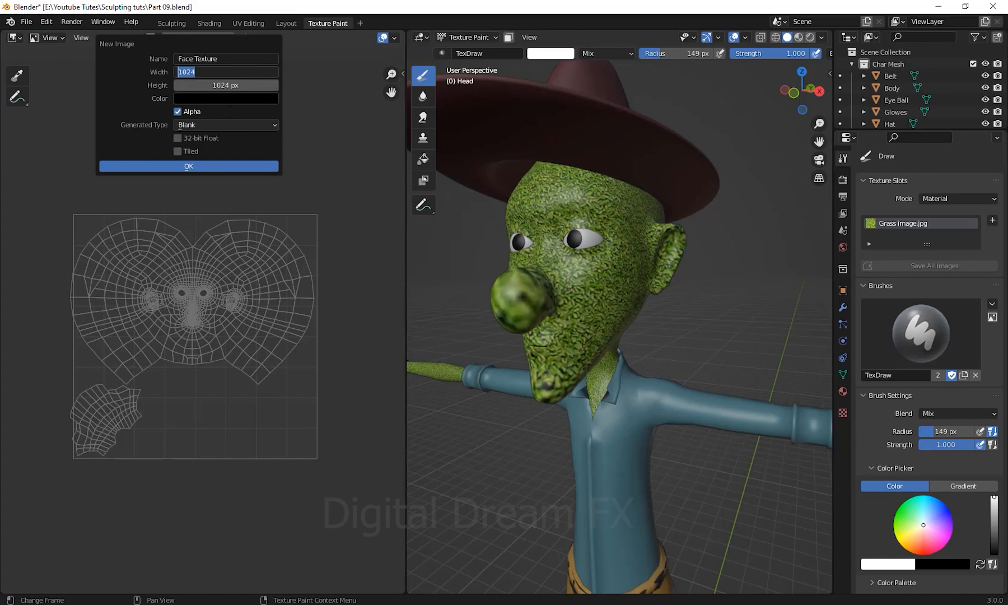
pyautogui.press('Return')
# Step: Set the fill colour of the new Face Texture image to mid-grey
pyautogui.click(214, 97)
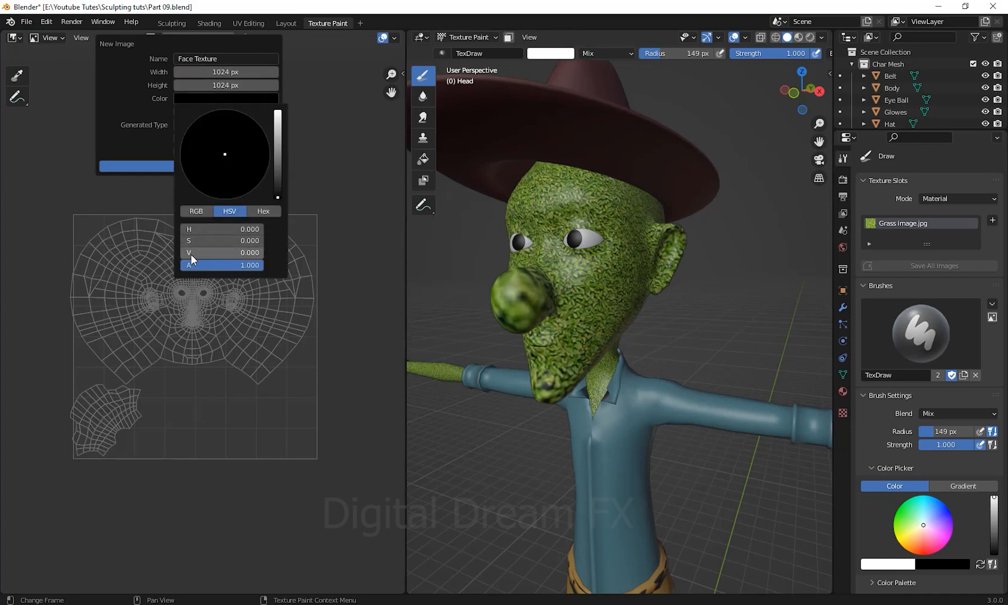
pyautogui.moveTo(278, 194); pyautogui.dragTo(278, 152)
pyautogui.click(230, 250)
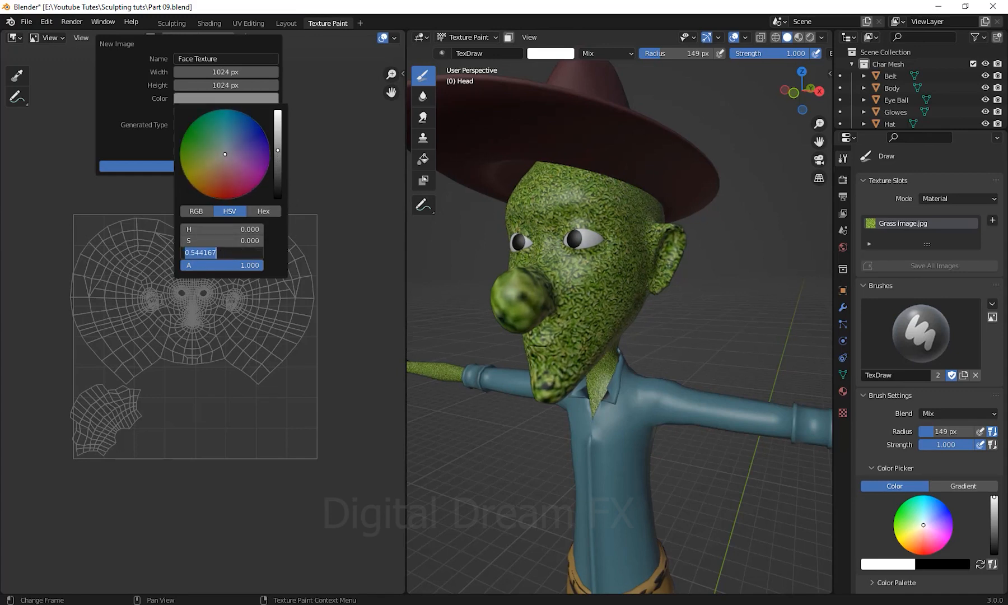
pyautogui.press('BackSpace')
pyautogui.press('Return')
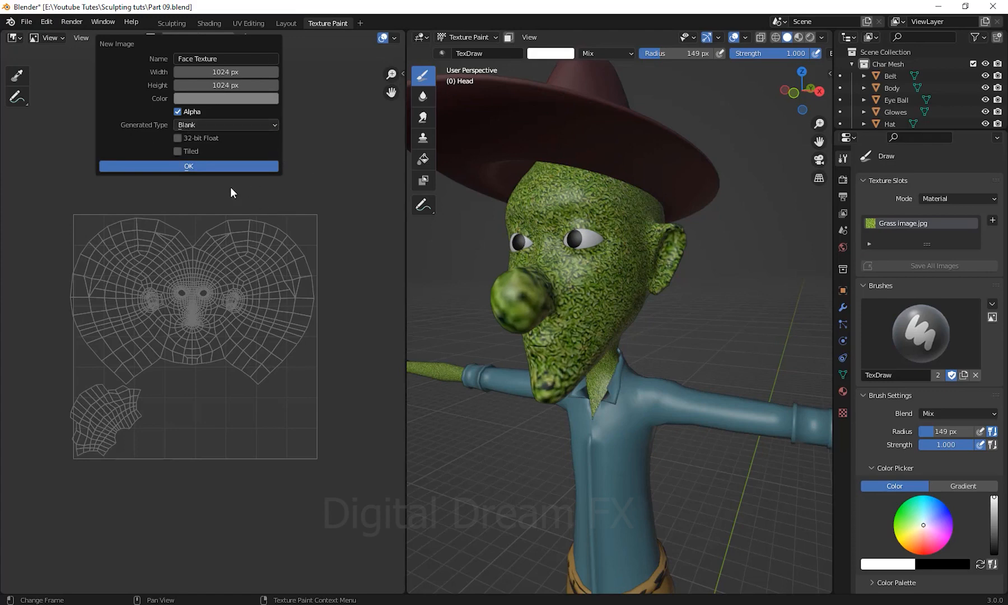
# Step: Create the blank Face Texture image, fit it in view, and widen the image editor
pyautogui.click(185, 167)
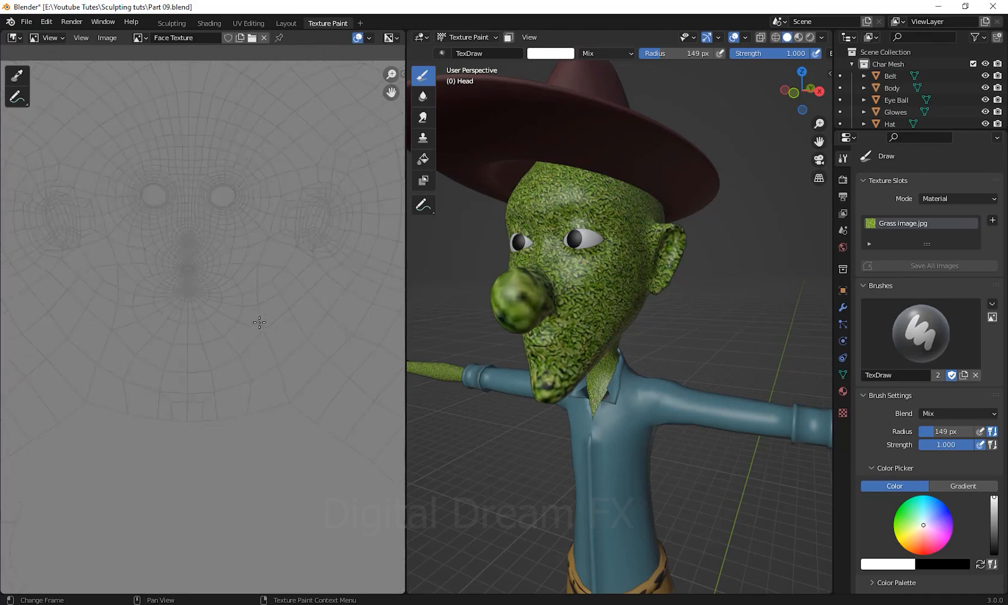
pyautogui.scroll(-2, 260, 323)
pyautogui.moveTo(260, 323); pyautogui.dragTo(284, 289, button='middle')
pyautogui.scroll(1, 285, 317)
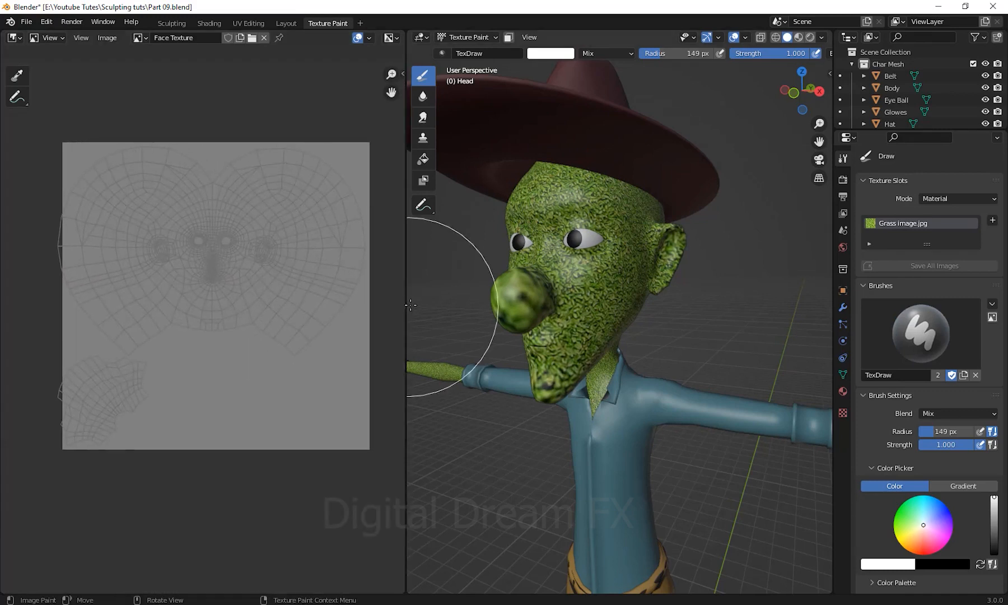
pyautogui.moveTo(405, 301); pyautogui.dragTo(536, 301)
# Step: Examine how the head's UV islands sit against the borders of the Face Texture image
pyautogui.moveTo(330, 310); pyautogui.dragTo(349, 331, button='middle')
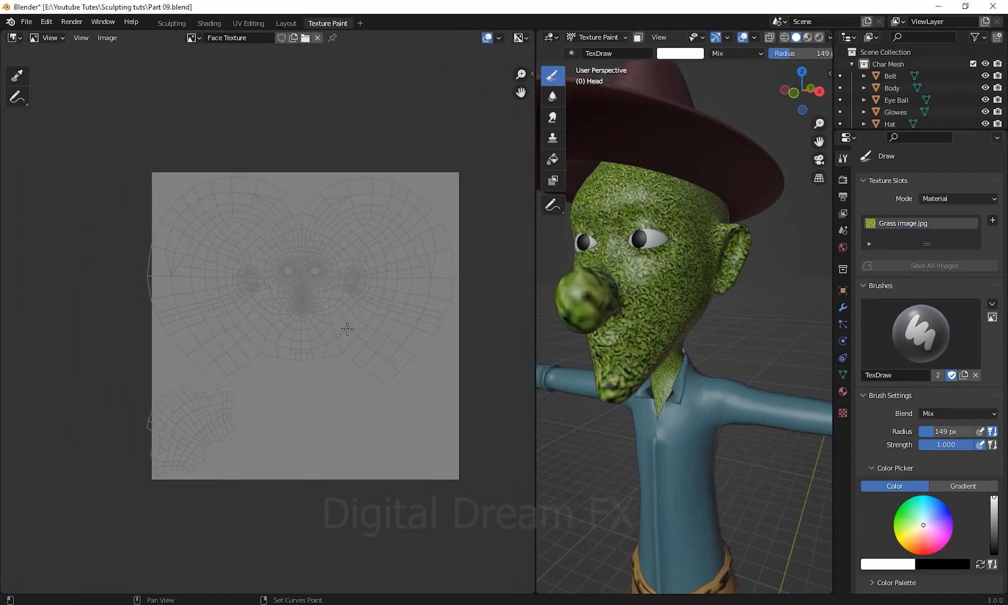
pyautogui.moveTo(209, 305); pyautogui.dragTo(191, 297, button='middle')
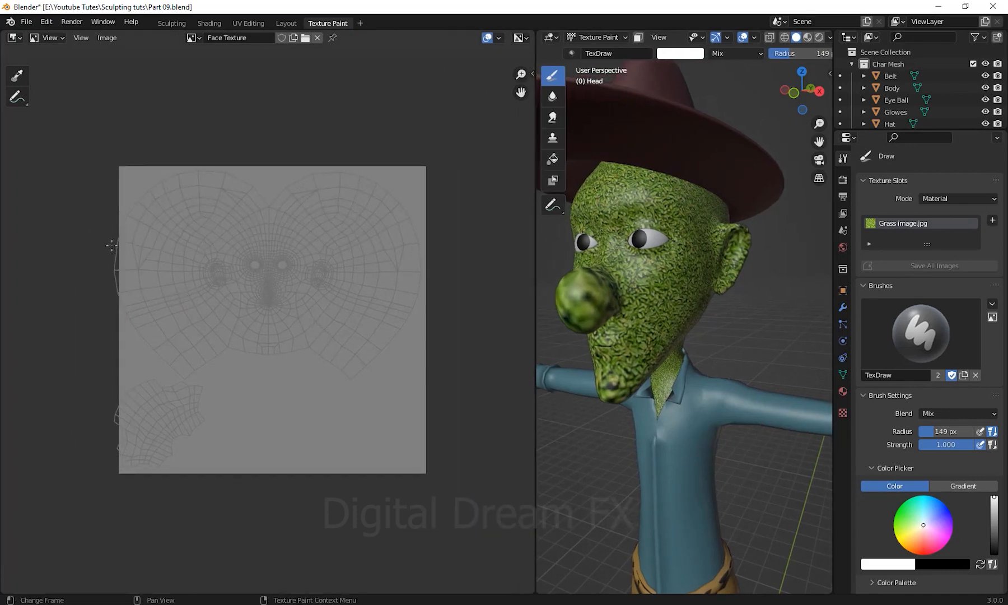
pyautogui.moveTo(257, 375); pyautogui.dragTo(225, 374, button='middle')
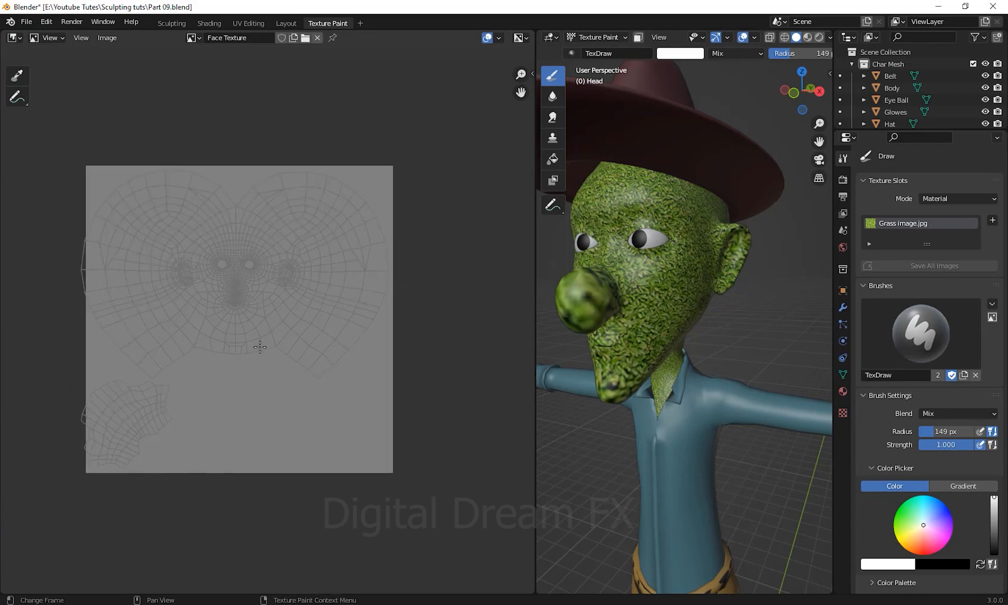
pyautogui.moveTo(224, 223); pyautogui.dragTo(267, 239, button='middle')
pyautogui.moveTo(267, 356); pyautogui.dragTo(266, 351, button='middle')
pyautogui.moveTo(270, 299); pyautogui.dragTo(255, 298, button='middle')
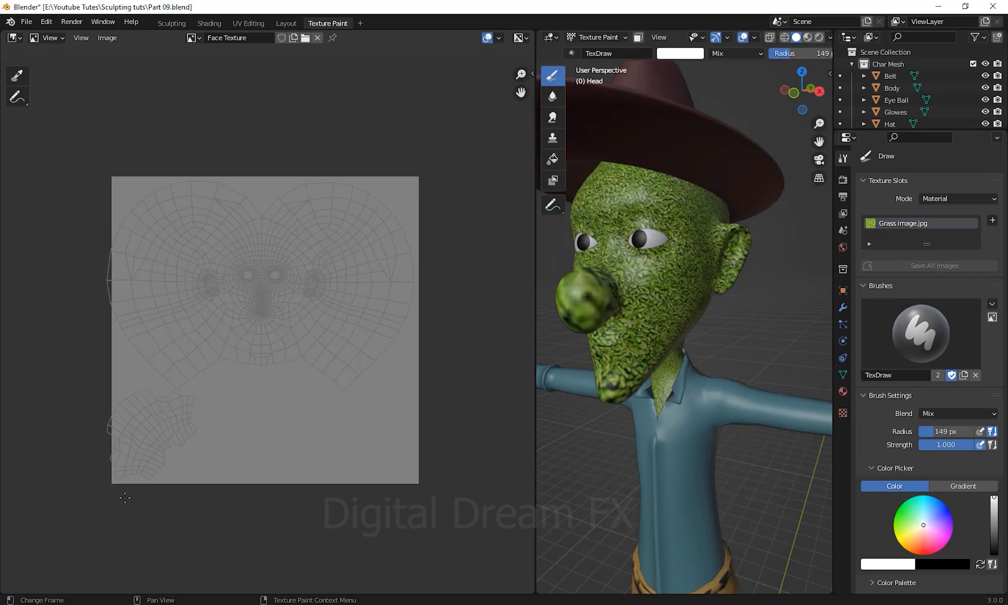
pyautogui.moveTo(322, 321); pyautogui.dragTo(311, 356, button='middle')
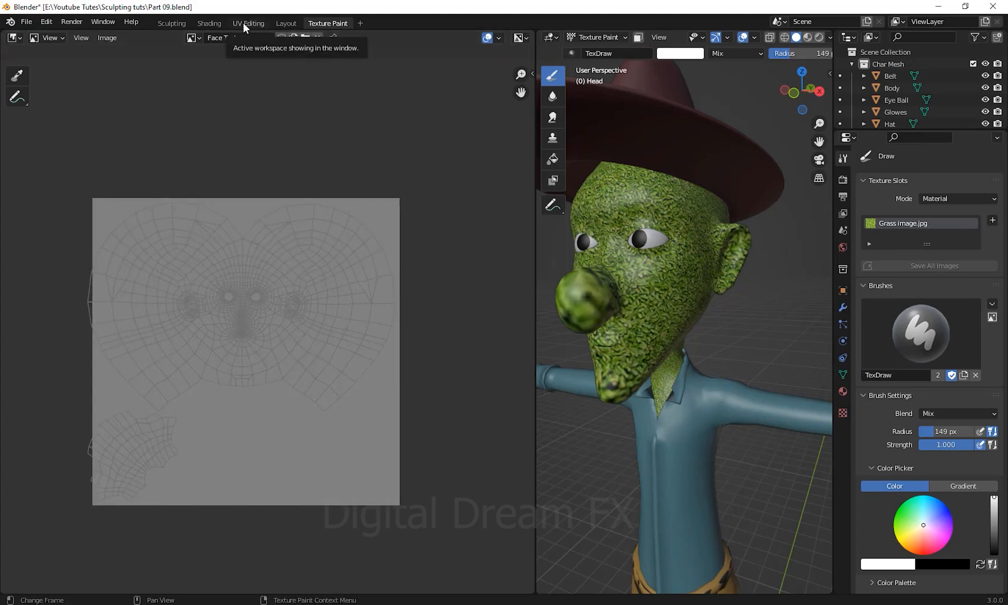
# Step: In the UV Editing workspace, widen the UV editor and shift all the head's UV islands right, inside the left texture border
pyautogui.click(243, 22)
pyautogui.moveTo(151, 359); pyautogui.dragTo(583, 360)
pyautogui.moveTo(348, 331); pyautogui.dragTo(387, 307, button='middle')
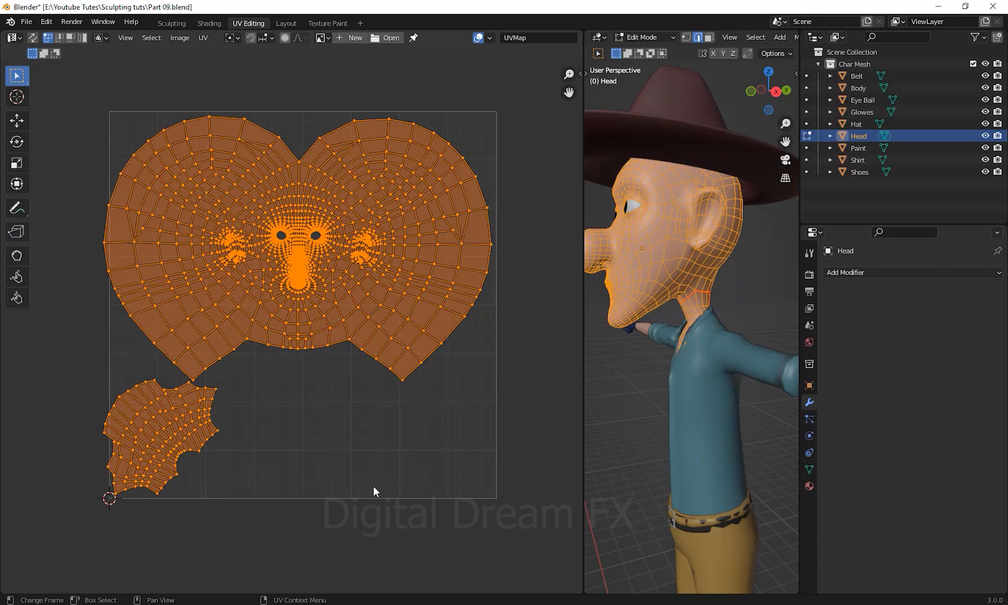
pyautogui.moveTo(273, 405); pyautogui.dragTo(319, 406, button='middle')
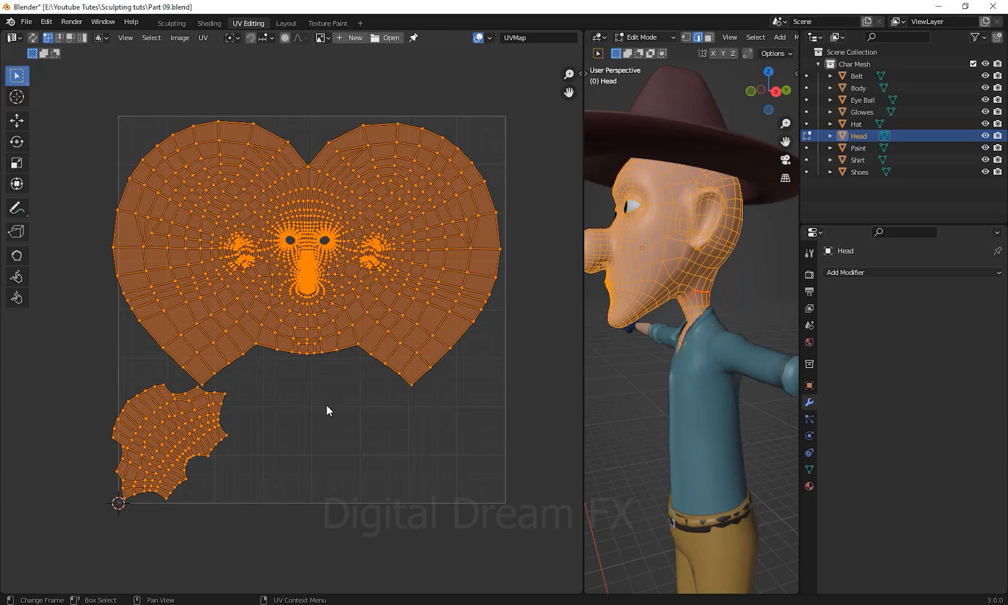
pyautogui.press('g')
pyautogui.click(333, 405)
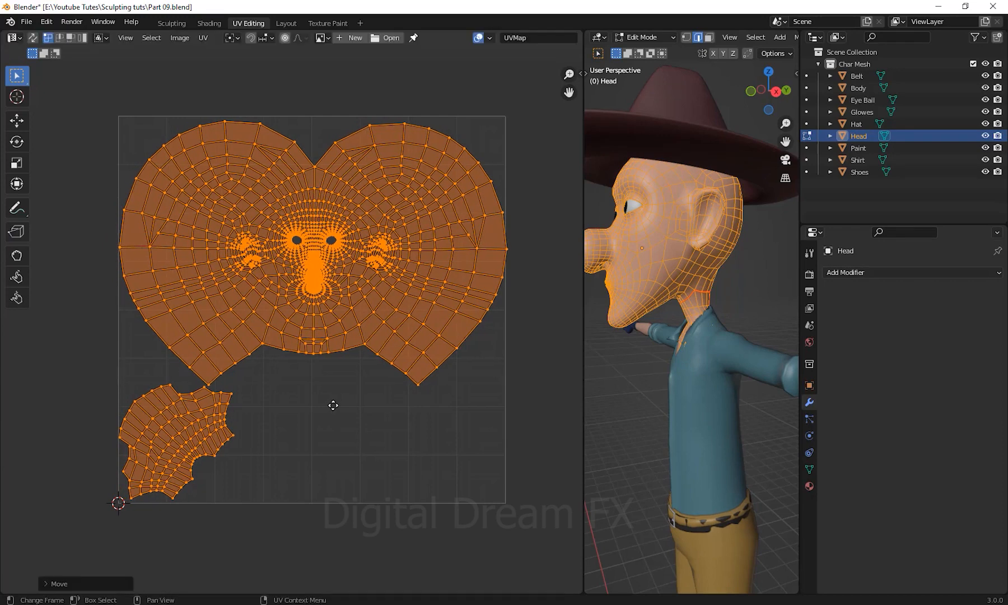
# Step: Scale the head's UV islands down to about 0.989 and adjust their position to fit within the texture bounds
pyautogui.press('s')
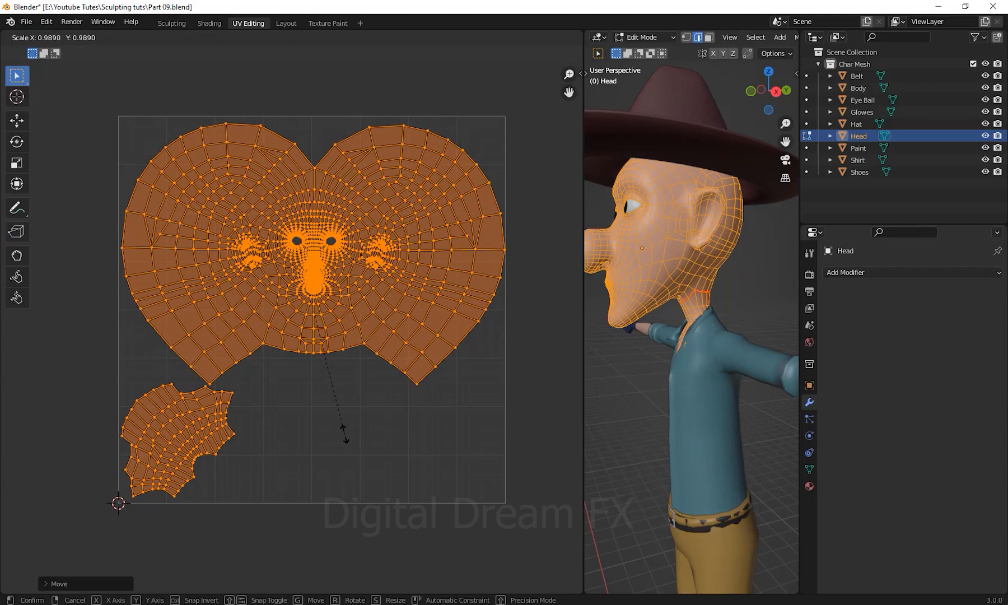
pyautogui.click(344, 433)
pyautogui.press('g')
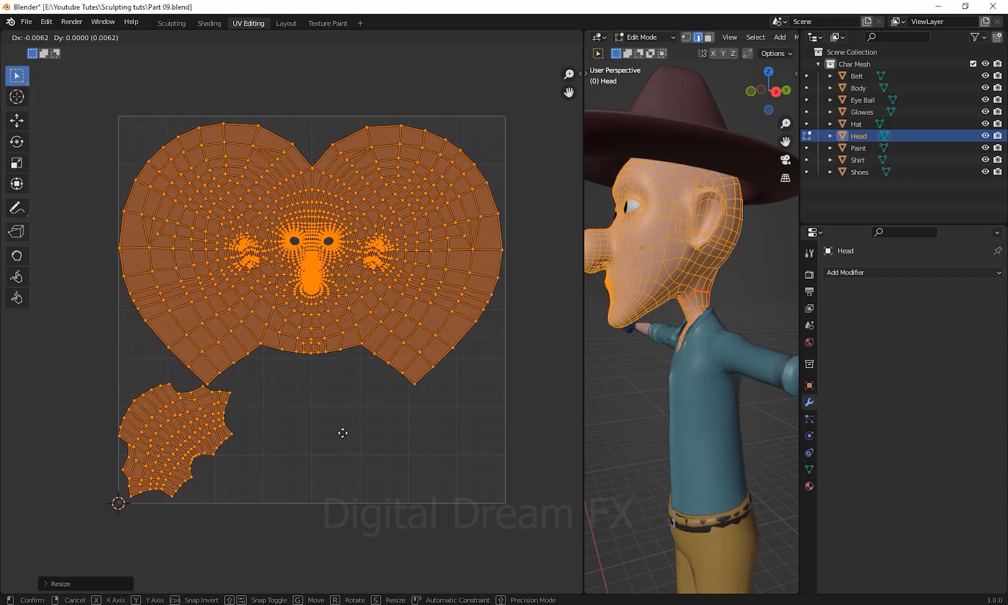
pyautogui.click(344, 433)
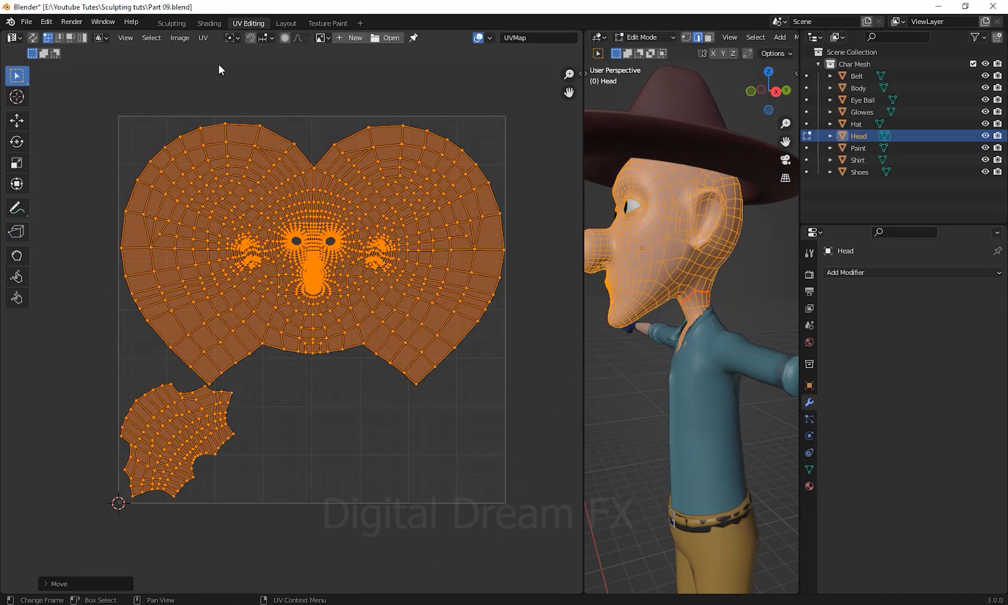
# Step: Back in the Texture Paint workspace, unlink Grass image.jpg from the image editor and display Face Texture instead
pyautogui.click(331, 23)
pyautogui.scroll(-3, 324, 369)
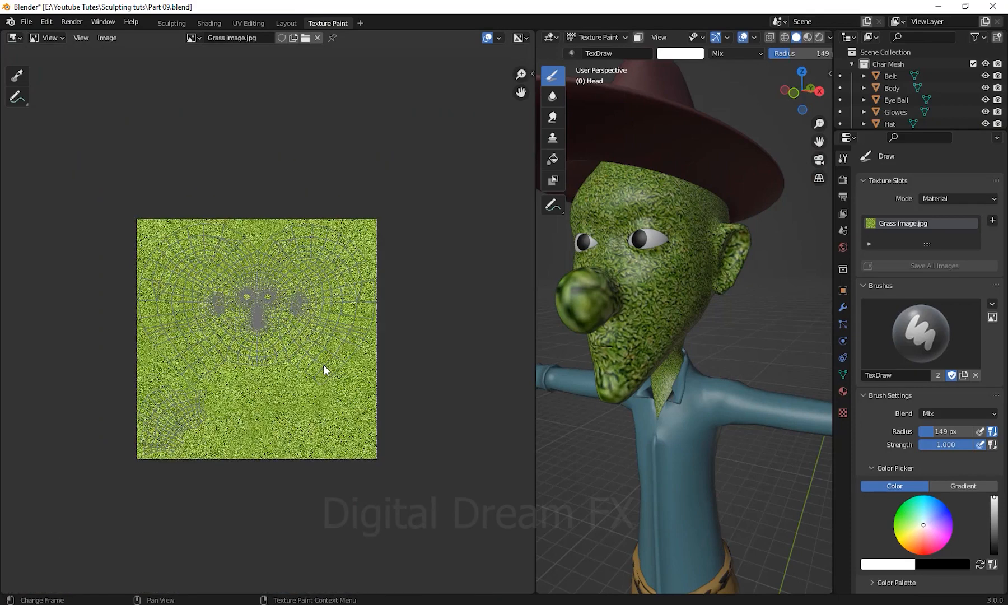
pyautogui.moveTo(324, 369); pyautogui.dragTo(313, 392, button='middle')
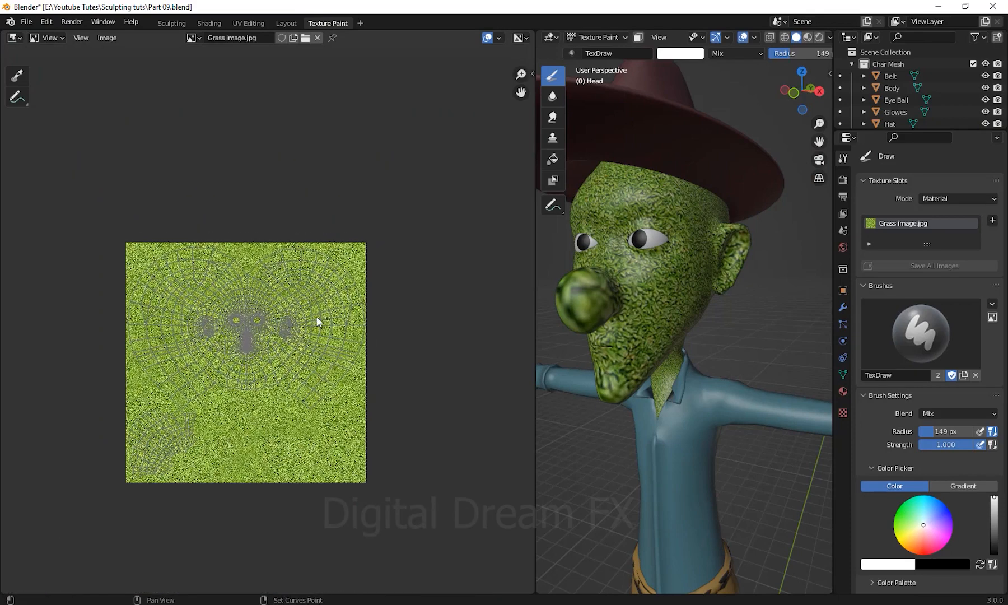
pyautogui.click(319, 38)
pyautogui.scroll(4, 286, 257)
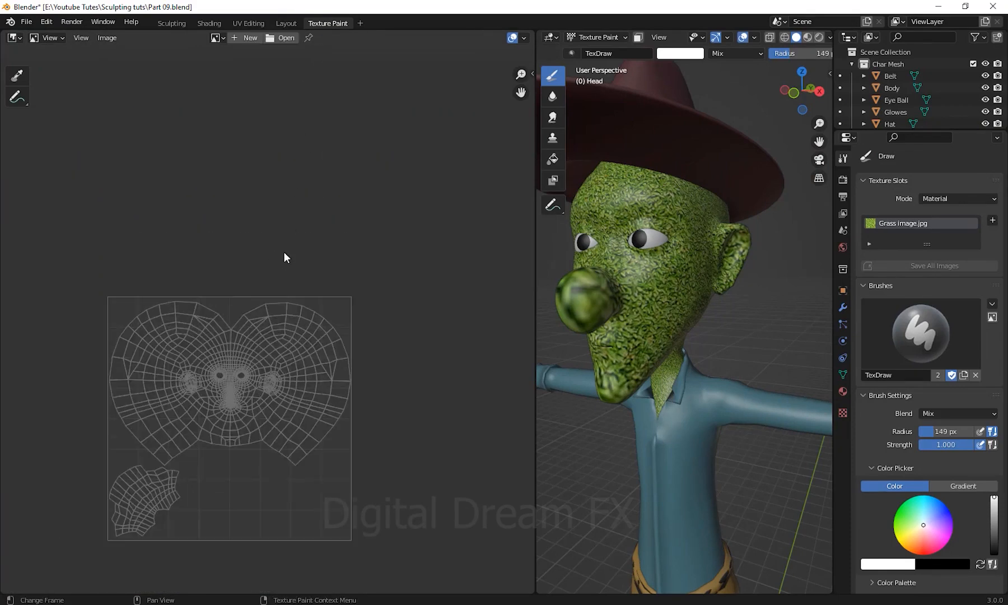
pyautogui.moveTo(284, 257); pyautogui.dragTo(311, 202, button='middle')
pyautogui.click(216, 38)
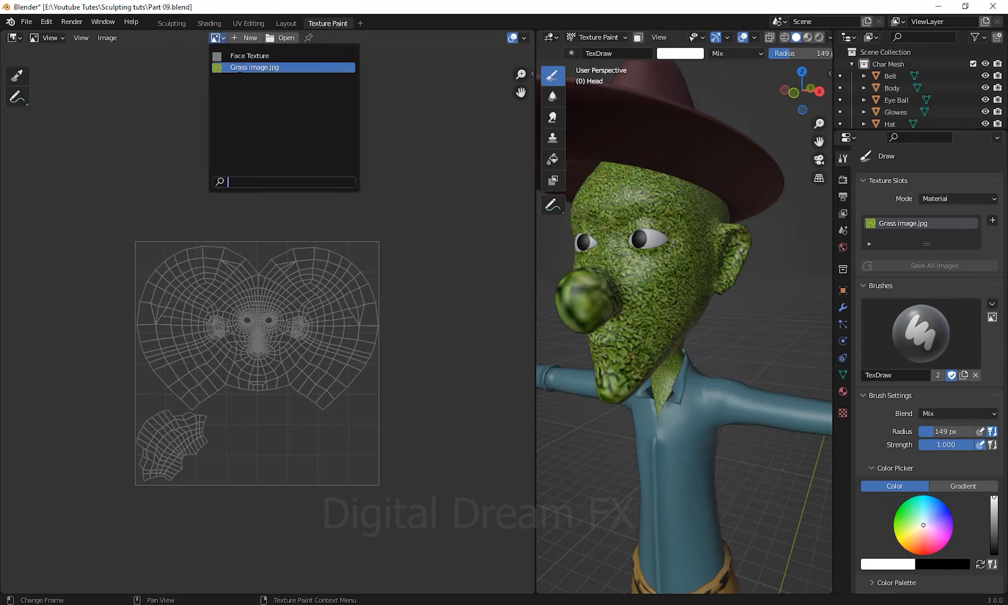
pyautogui.click(246, 55)
# Step: In the Layout workspace, select the Head object and hide all the other character objects
pyautogui.scroll(-4, 303, 276)
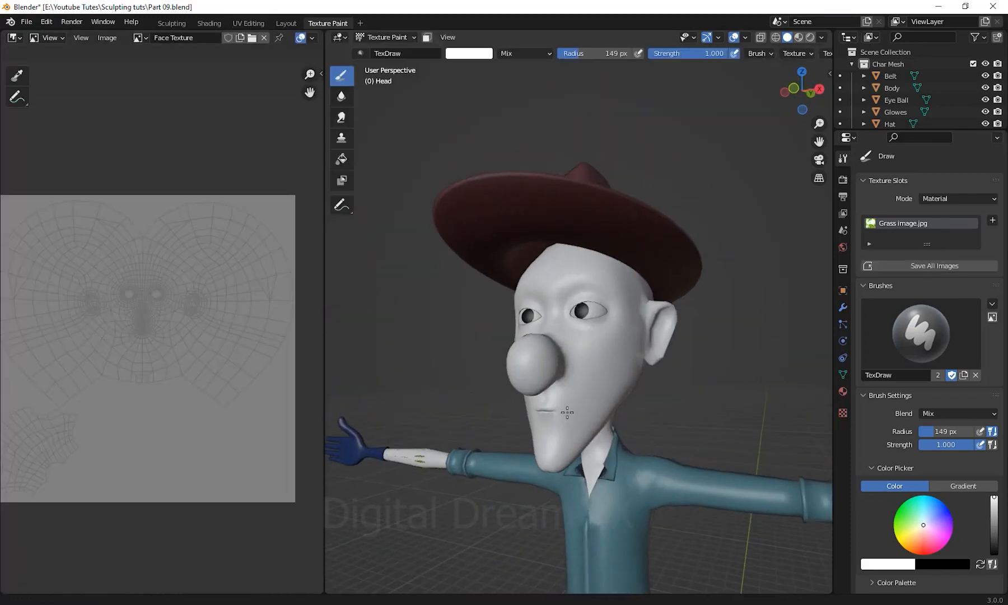
pyautogui.moveTo(567, 412); pyautogui.dragTo(576, 421, button='middle')
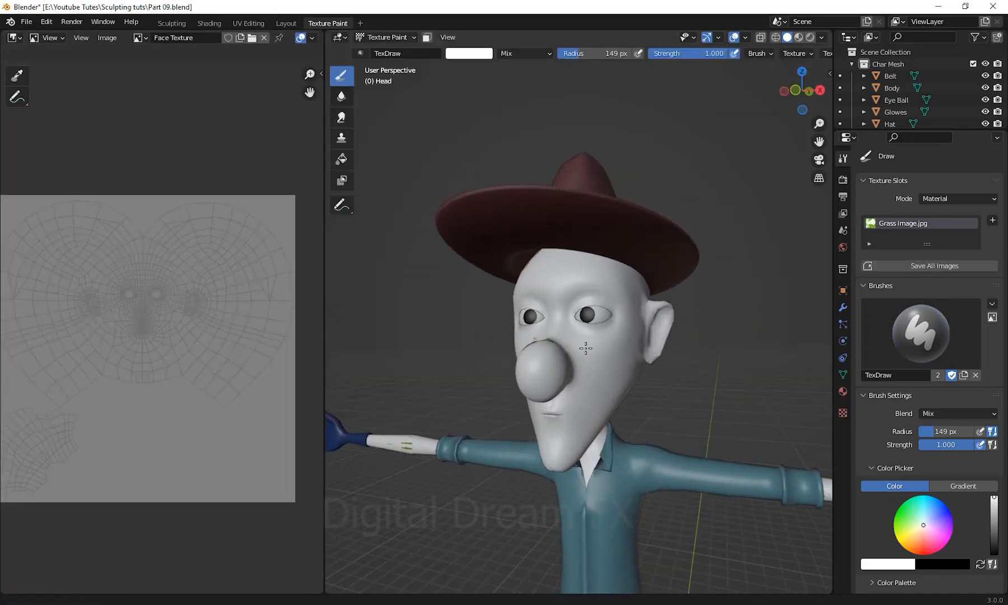
pyautogui.keyDown('shift'); pyautogui.moveTo(585, 349); pyautogui.dragTo(592, 292, button='middle'); pyautogui.keyUp('shift')
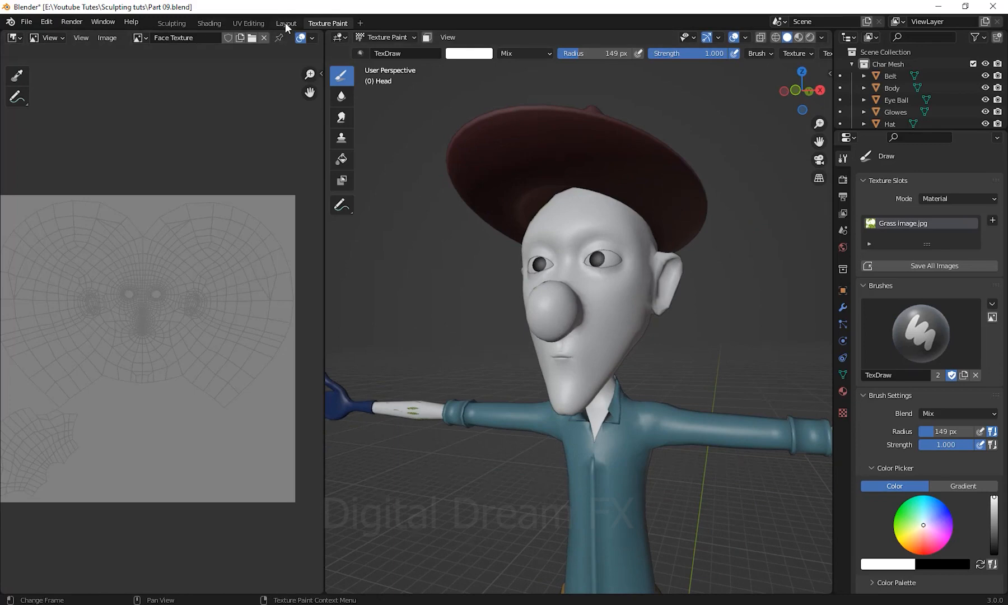
pyautogui.click(285, 23)
pyautogui.click(476, 185)
pyautogui.scroll(-5, 579, 290)
pyautogui.moveTo(579, 290); pyautogui.dragTo(551, 306, button='middle')
pyautogui.click(336, 315)
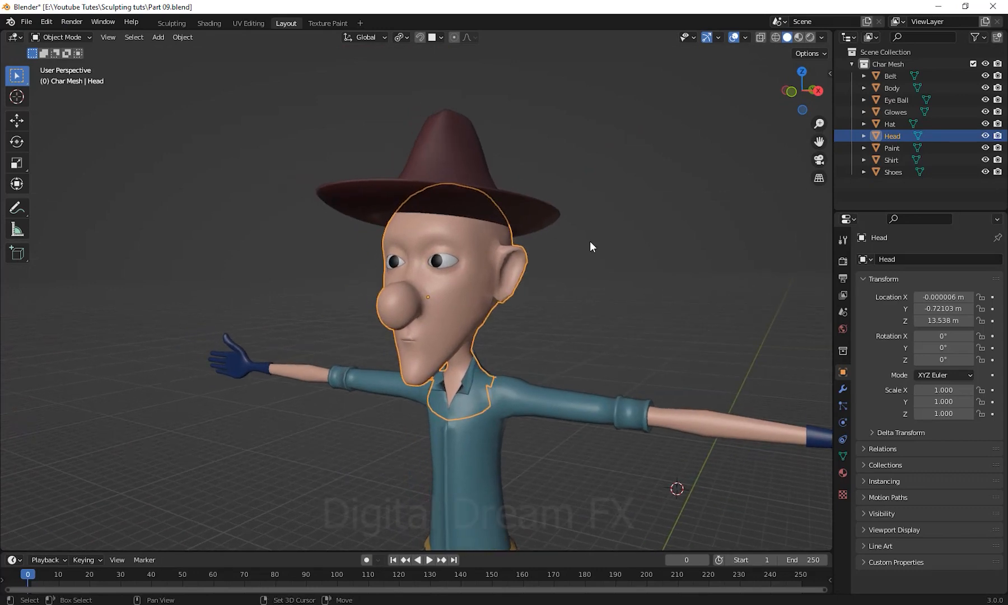
pyautogui.hotkey('shift', 'h')
# Step: Add a Subdivision Surface modifier to the isolated head
pyautogui.moveTo(584, 281)
pyautogui.mouseDown(button='middle')
pyautogui.moveTo(655, 278)
pyautogui.moveTo(604, 336)
pyautogui.moveTo(575, 336)
pyautogui.moveTo(602, 286)
pyautogui.mouseUp(button='middle')
pyautogui.scroll(1, 655, 278)
pyautogui.scroll(2, 575, 336)
pyautogui.keyDown('shift'); pyautogui.moveTo(598, 325); pyautogui.dragTo(611, 297, button='middle'); pyautogui.keyUp('shift')
pyautogui.scroll(-2, 681, 377)
pyautogui.moveTo(681, 377)
pyautogui.mouseDown(button='middle')
pyautogui.moveTo(695, 375)
pyautogui.moveTo(679, 394)
pyautogui.moveTo(639, 372)
pyautogui.moveTo(671, 375)
pyautogui.mouseUp(button='middle')
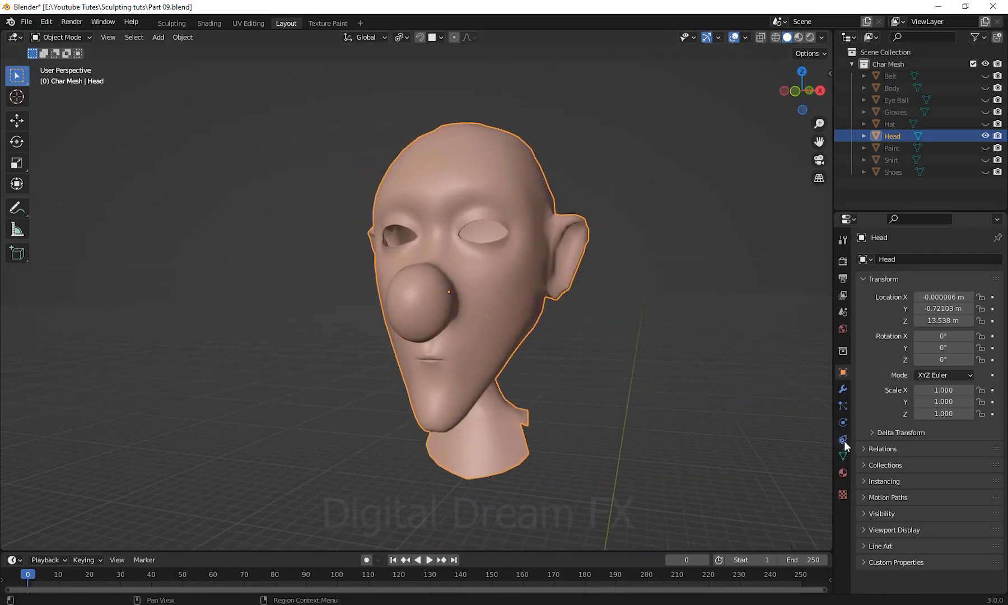
pyautogui.click(841, 389)
pyautogui.keyDown('shift'); pyautogui.moveTo(738, 389); pyautogui.dragTo(746, 407, button='middle'); pyautogui.keyUp('shift')
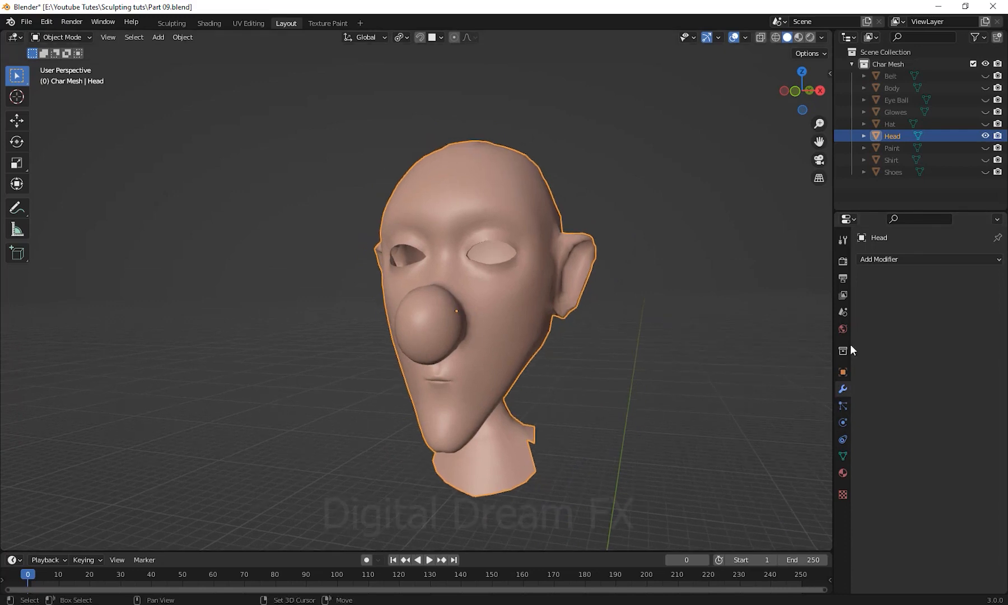
pyautogui.click(905, 261)
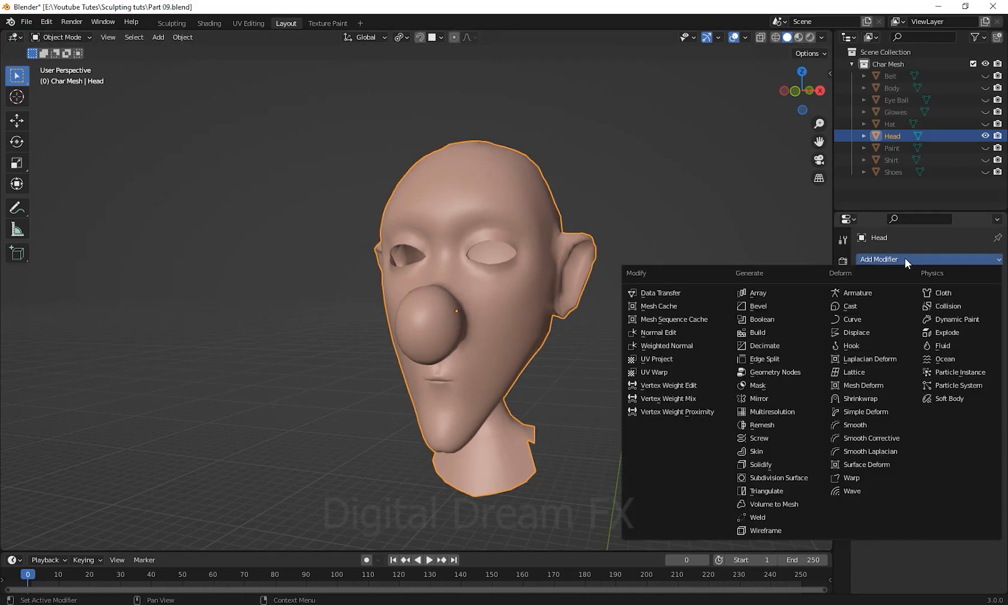
pyautogui.click(781, 477)
# Step: Set the head's subdivision levels to 2 for the viewport and 1 for render
pyautogui.keyDown('shift'); pyautogui.moveTo(617, 381); pyautogui.dragTo(657, 295, button='middle'); pyautogui.keyUp('shift')
pyautogui.scroll(2, 648, 409)
pyautogui.moveTo(484, 426); pyautogui.dragTo(633, 380, button='middle')
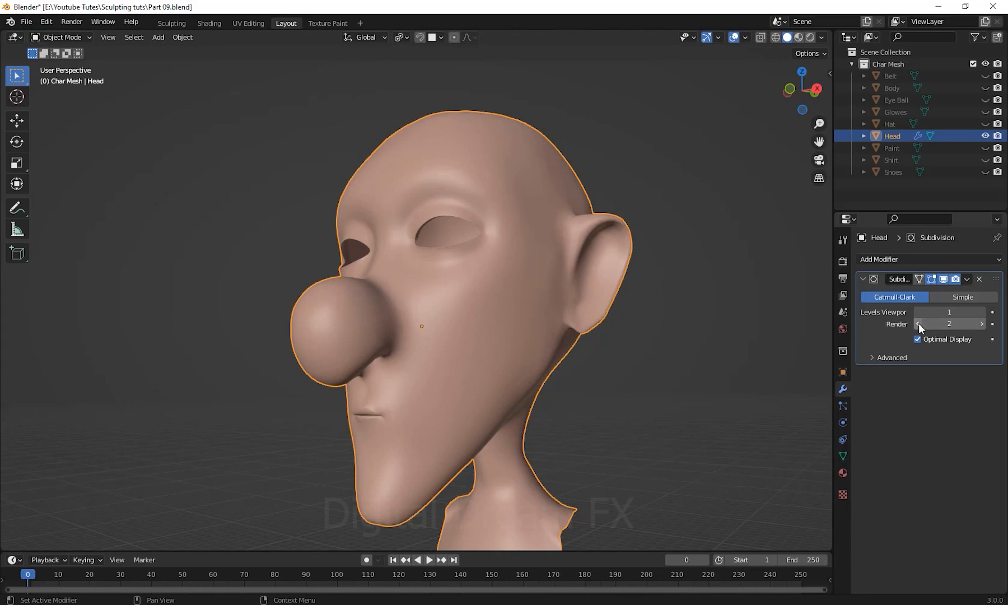
pyautogui.click(981, 312)
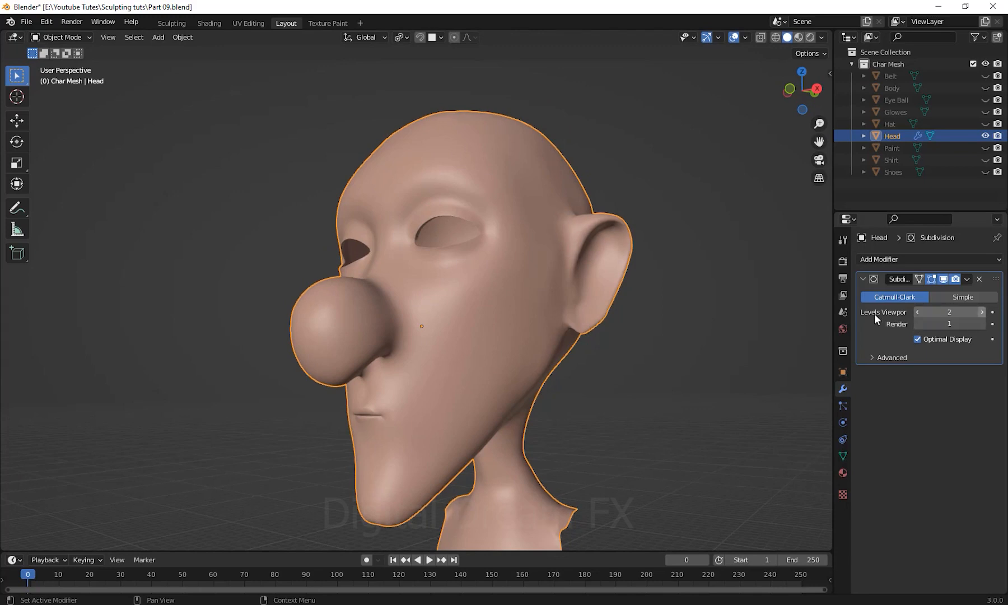
pyautogui.moveTo(560, 314); pyautogui.dragTo(536, 247, button='middle')
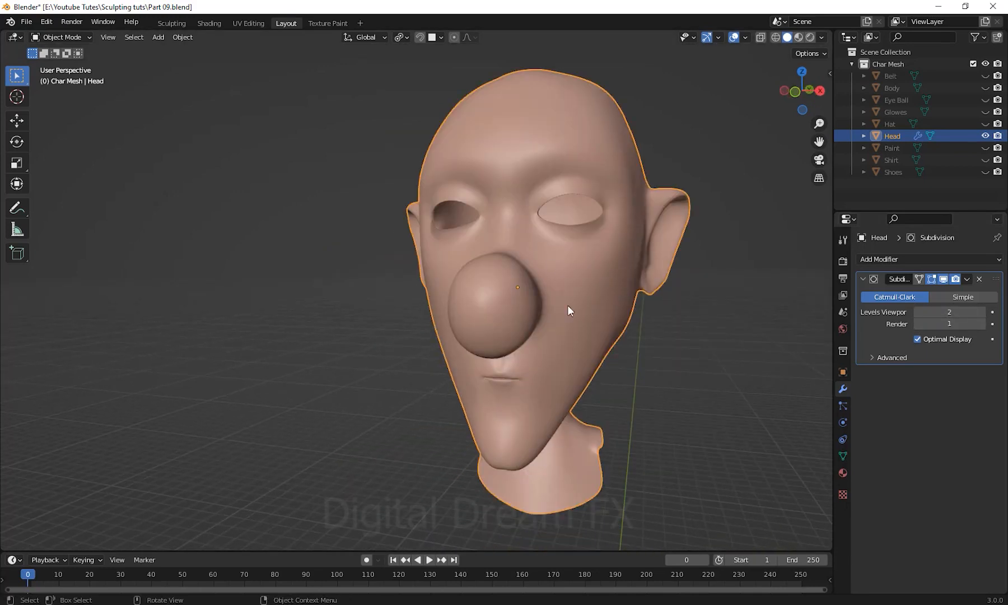
pyautogui.moveTo(568, 310)
pyautogui.mouseDown(button='middle')
pyautogui.moveTo(584, 326)
pyautogui.moveTo(562, 334)
pyautogui.moveTo(590, 337)
pyautogui.mouseUp(button='middle')
# Step: Return to the Texture Paint workspace and show the active Draw brush's settings in the properties editor
pyautogui.click(329, 23)
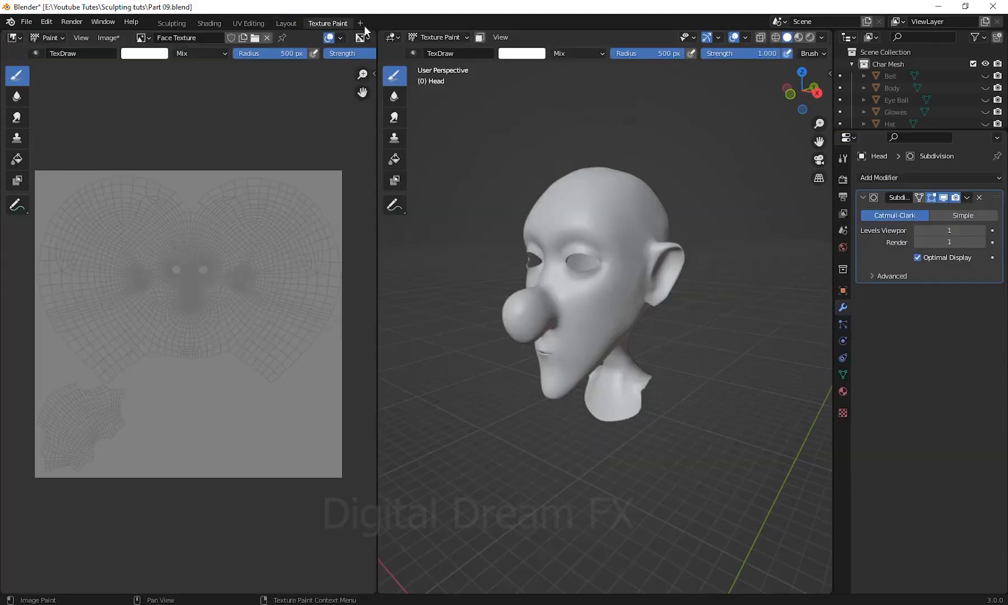
pyautogui.moveTo(666, 311)
pyautogui.mouseDown(button='middle')
pyautogui.moveTo(687, 301)
pyautogui.moveTo(666, 305)
pyautogui.mouseUp(button='middle')
pyautogui.click(843, 157)
# Step: Save the Face Texture image as a PNG file named Face Texture in the Sculpting tuts folder
pyautogui.click(107, 39)
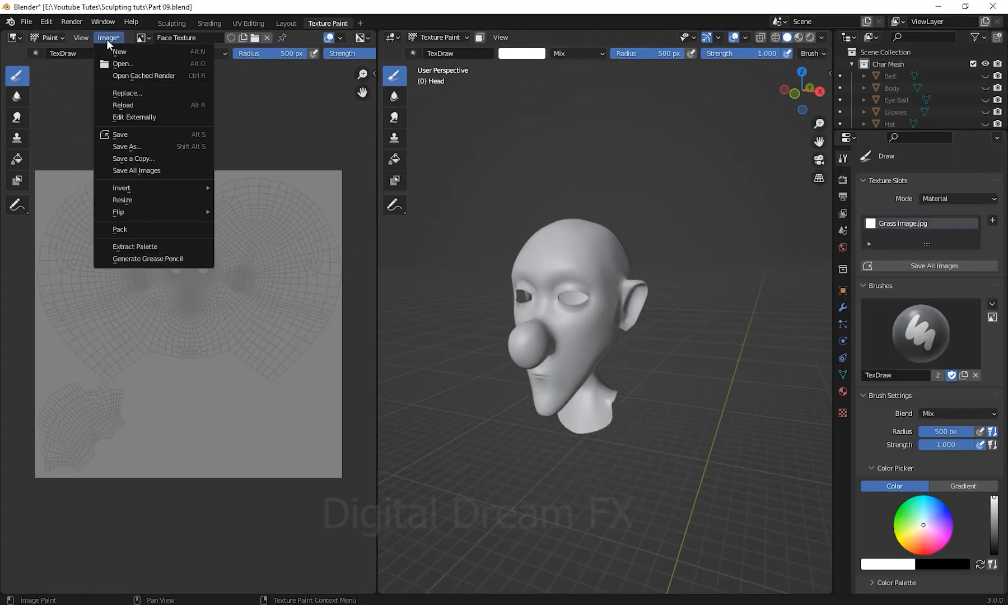
pyautogui.click(144, 148)
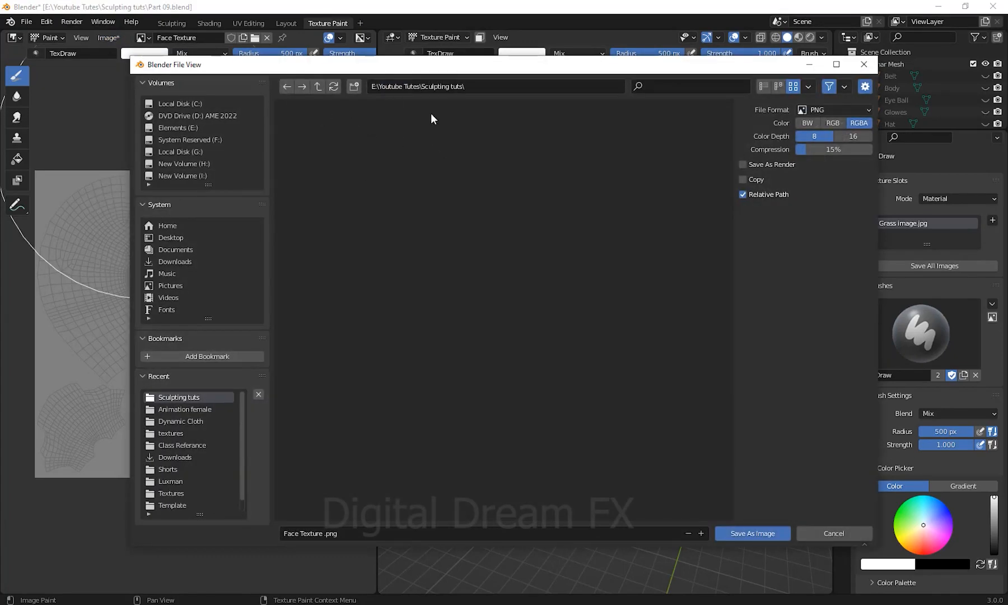
pyautogui.moveTo(451, 72); pyautogui.dragTo(466, 71)
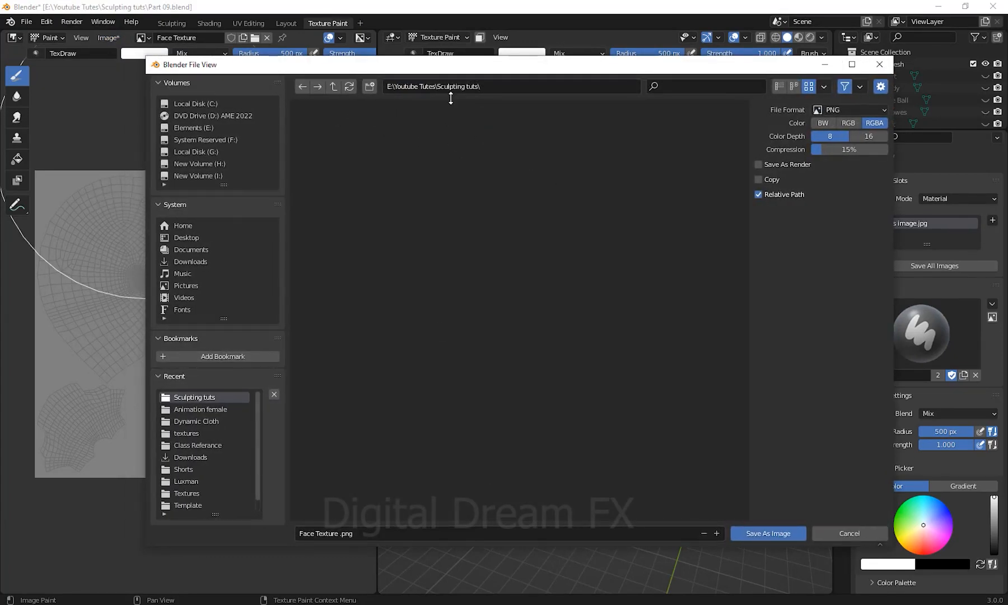
pyautogui.click(771, 532)
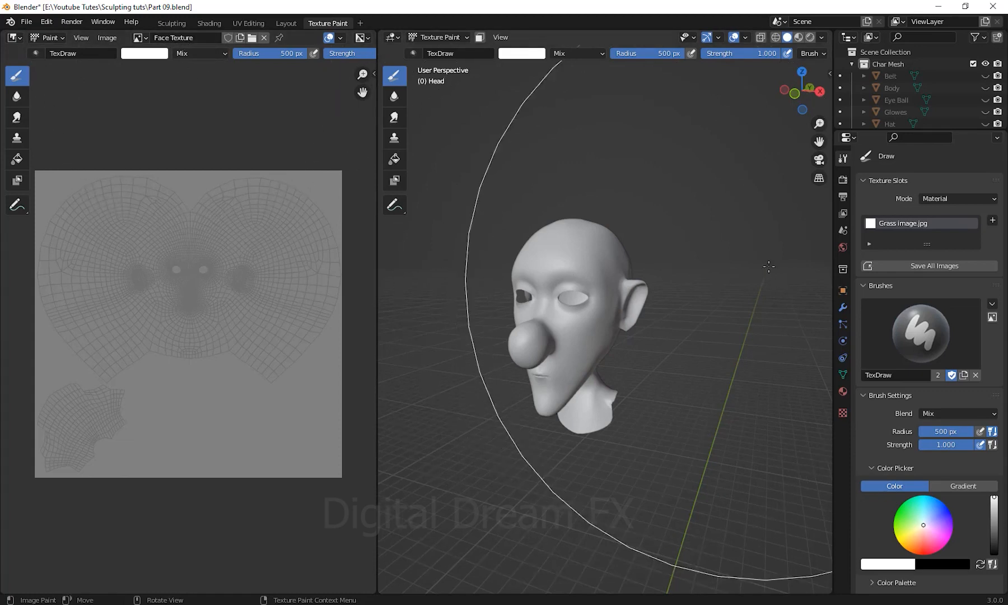
# Step: Switch the texture slot mode to Single Image and assign the Face Texture image as the head's paint canvas
pyautogui.moveTo(653, 379); pyautogui.dragTo(659, 385, button='middle')
pyautogui.scroll(1, 660, 390)
pyautogui.scroll(-2, 662, 390)
pyautogui.scroll(1, 662, 390)
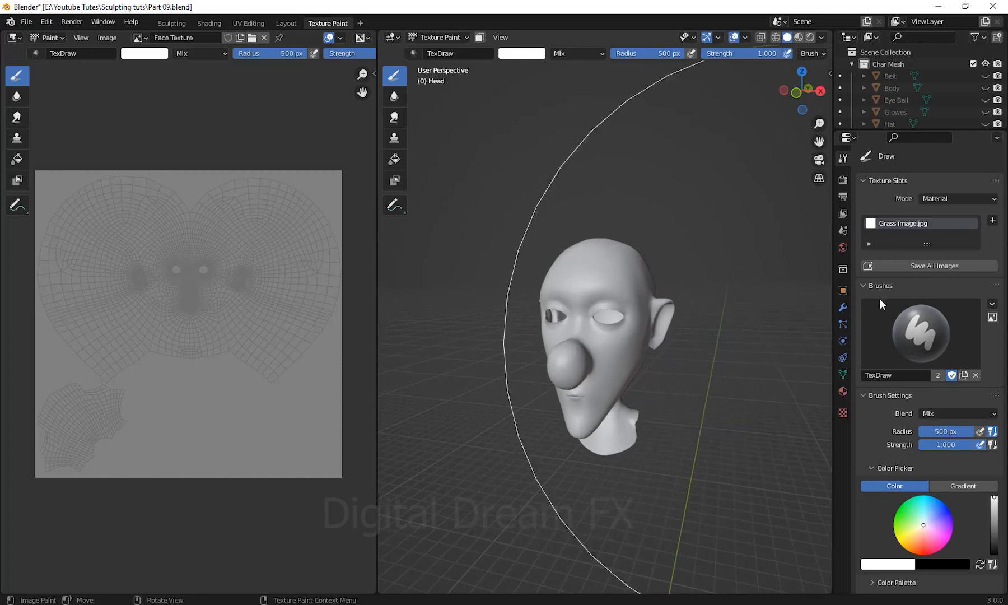
pyautogui.click(975, 196)
pyautogui.click(962, 222)
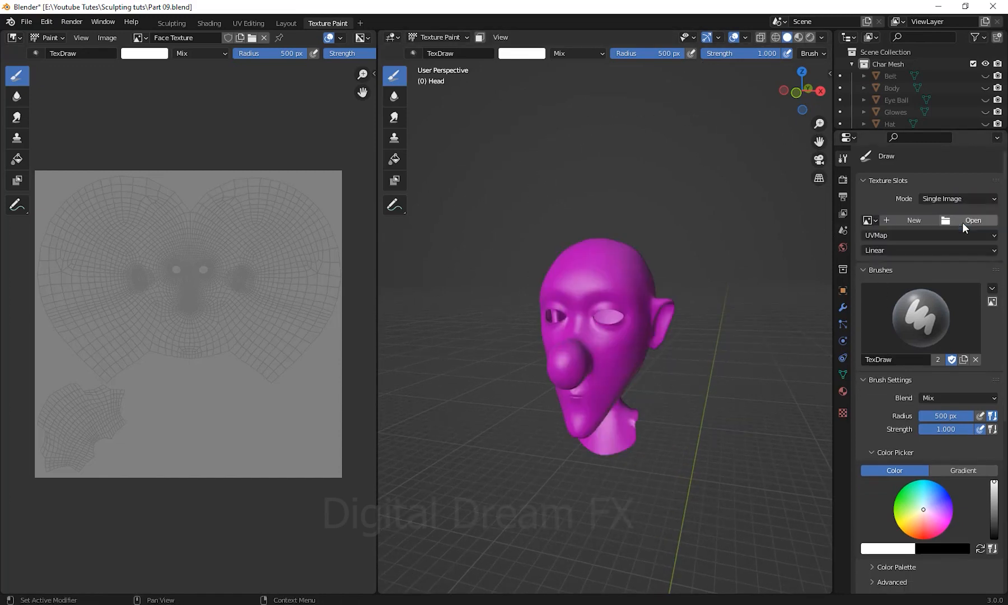
pyautogui.click(867, 220)
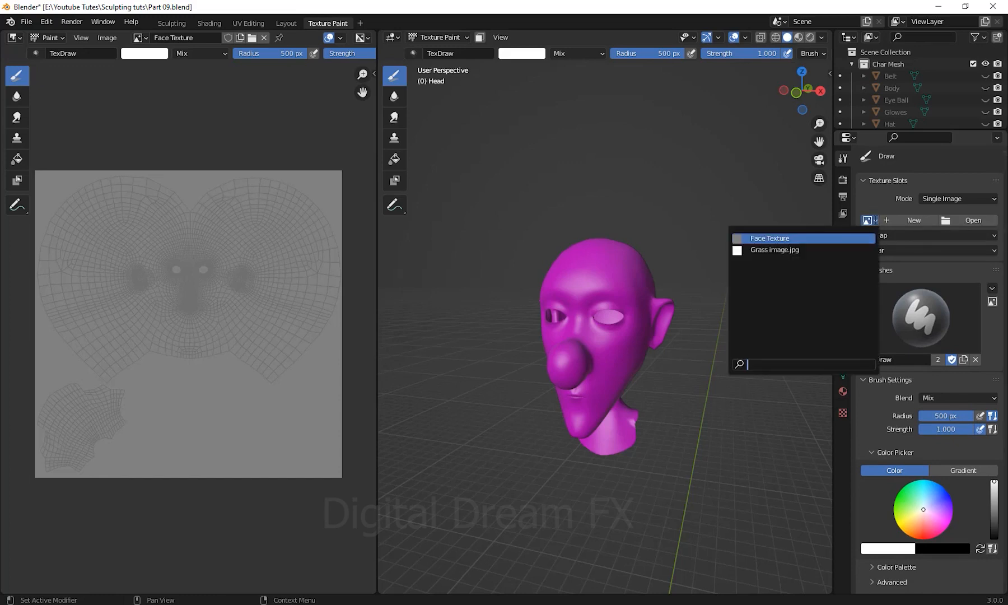
pyautogui.click(768, 237)
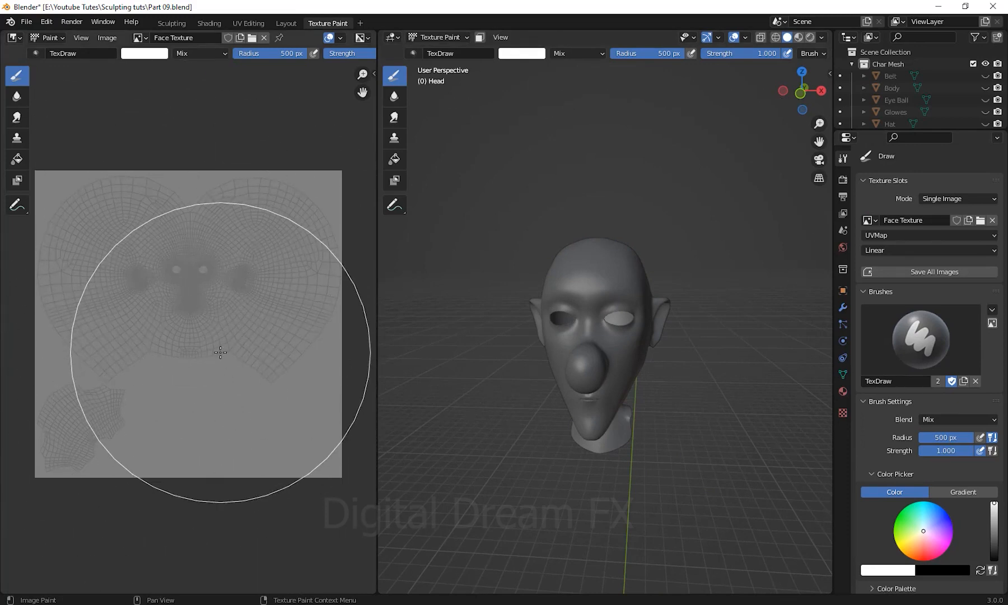
# Step: Reduce the Draw brush radius to 59 px for painting on the head
pyautogui.moveTo(705, 347); pyautogui.dragTo(629, 367, button='middle')
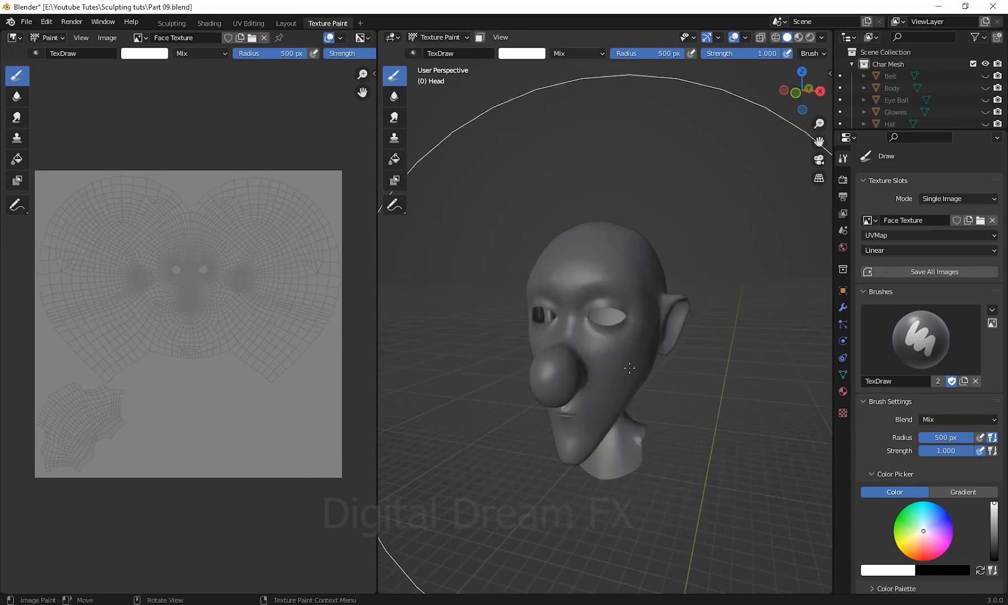
pyautogui.press('f')
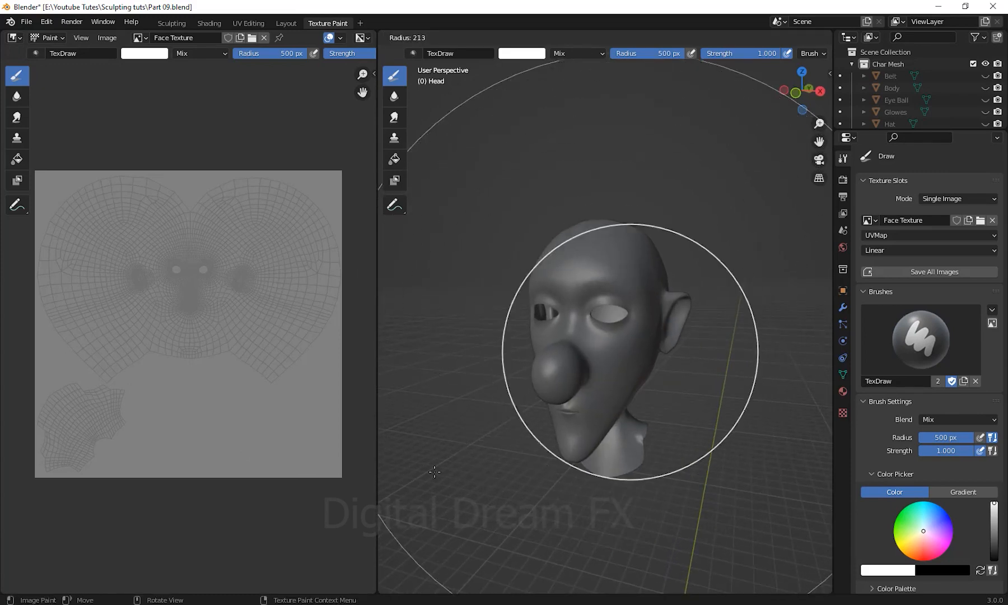
pyautogui.click(649, 386)
pyautogui.scroll(3, 651, 414)
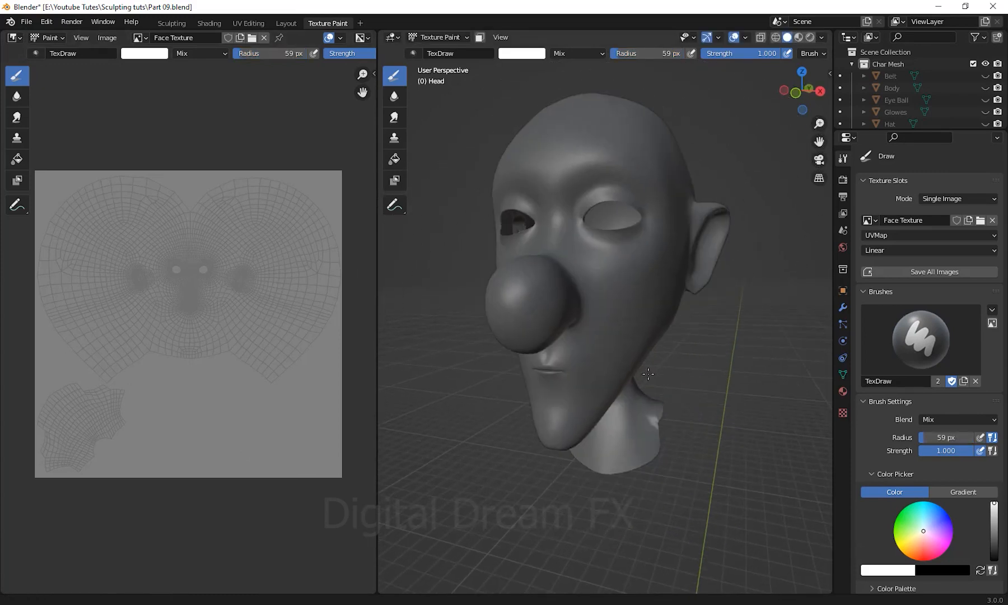
pyautogui.scroll(1, 648, 373)
# Step: Widen the 3D viewport at the expense of the image editor to give the head more room
pyautogui.moveTo(372, 322); pyautogui.dragTo(197, 352)
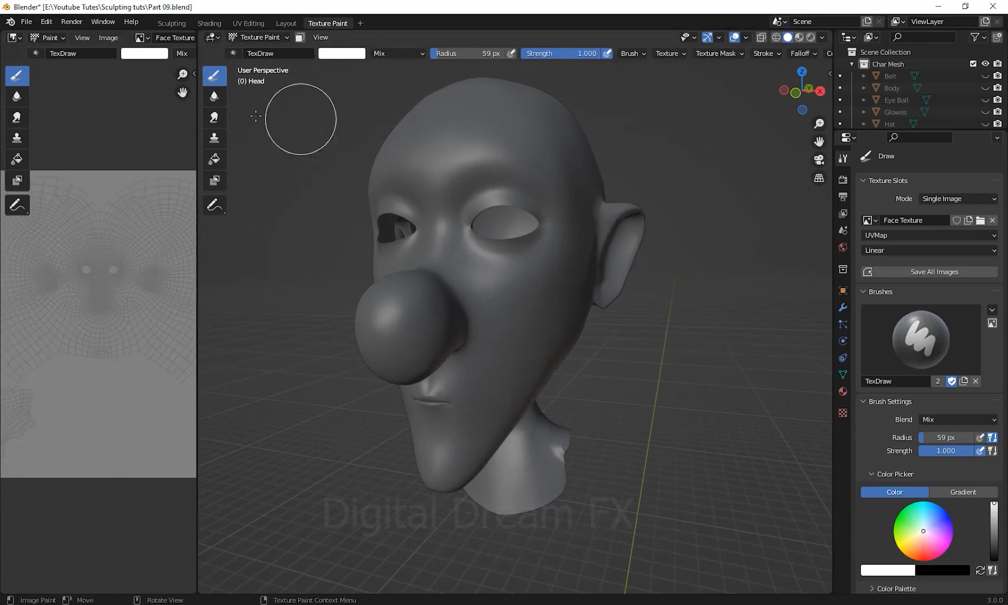
pyautogui.scroll(3, 661, 392)
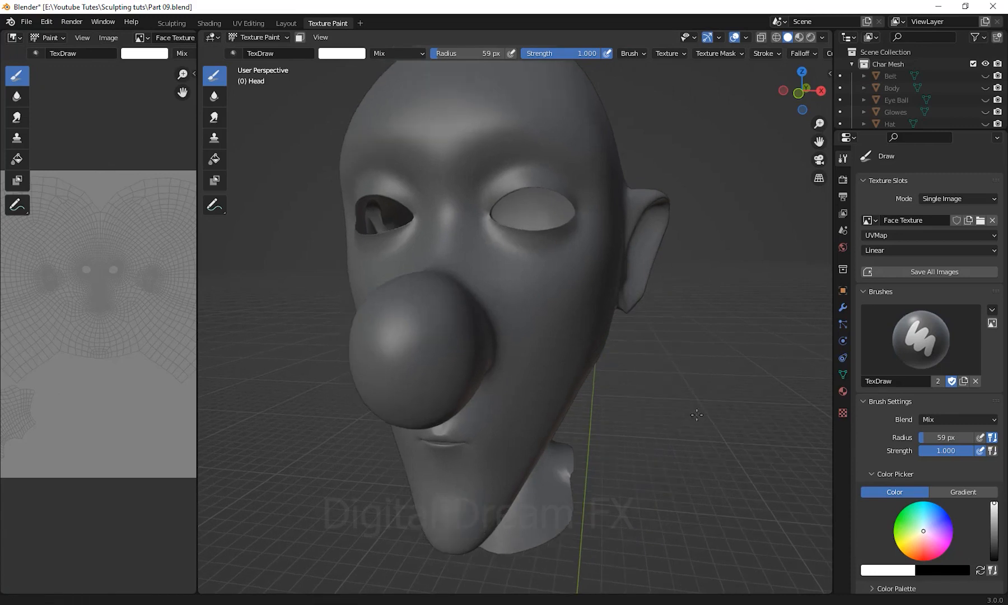
pyautogui.moveTo(696, 414); pyautogui.dragTo(765, 450, button='middle')
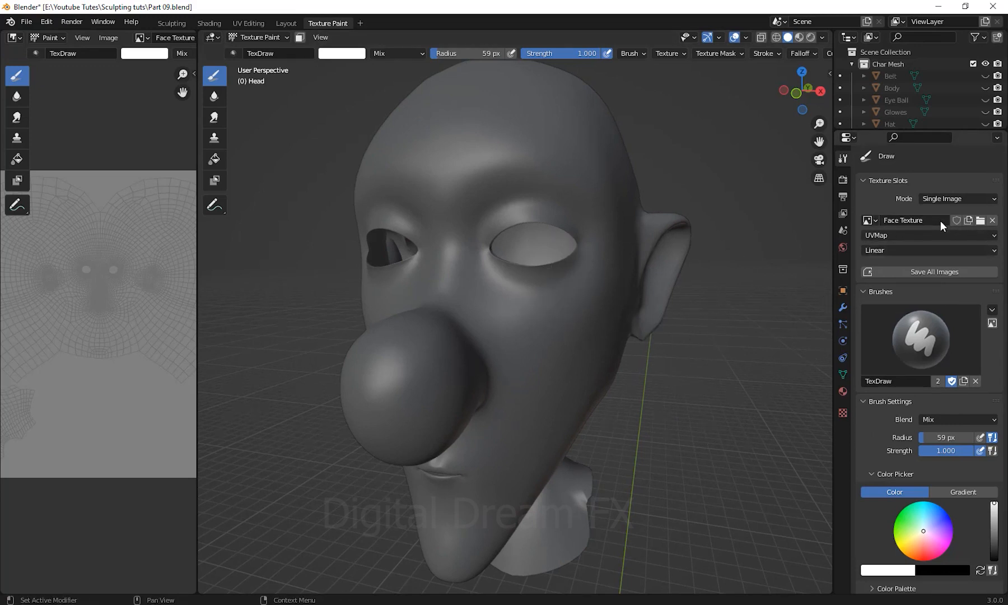
# Step: Expand the Draw brush's Color Palette settings and create a new palette
pyautogui.scroll(-5, 873, 291)
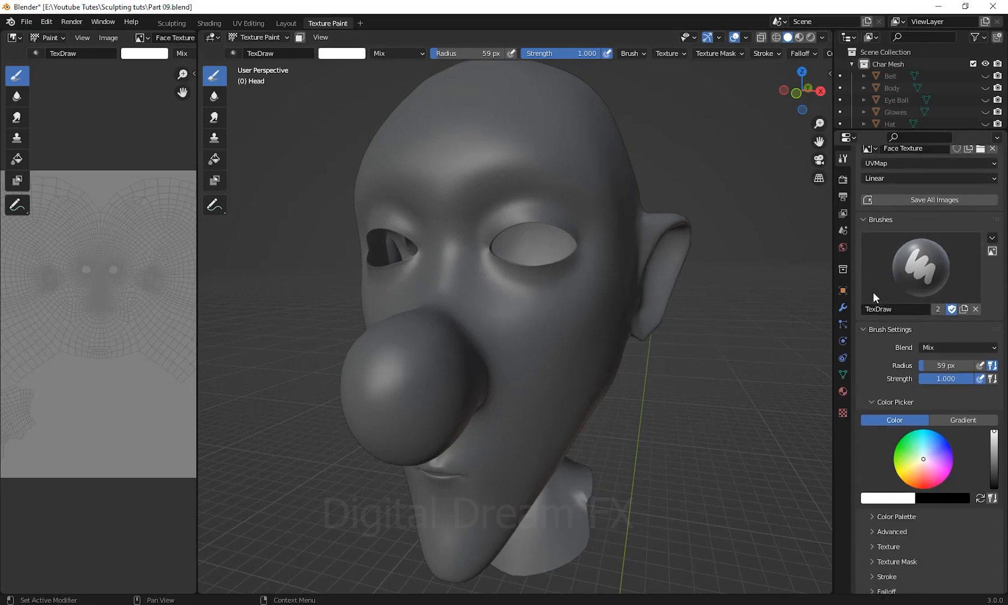
pyautogui.scroll(-6, 873, 291)
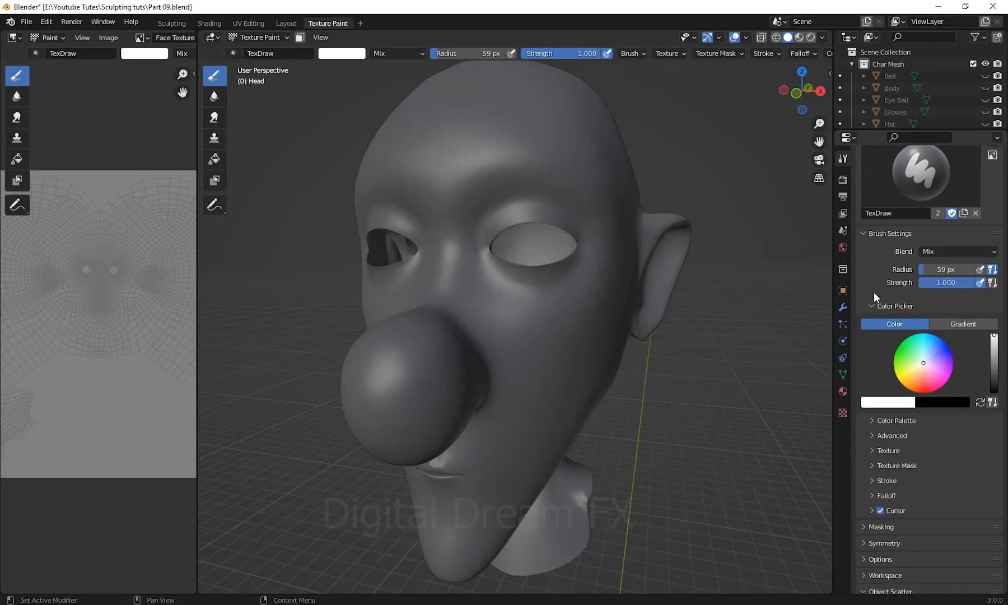
pyautogui.click(898, 324)
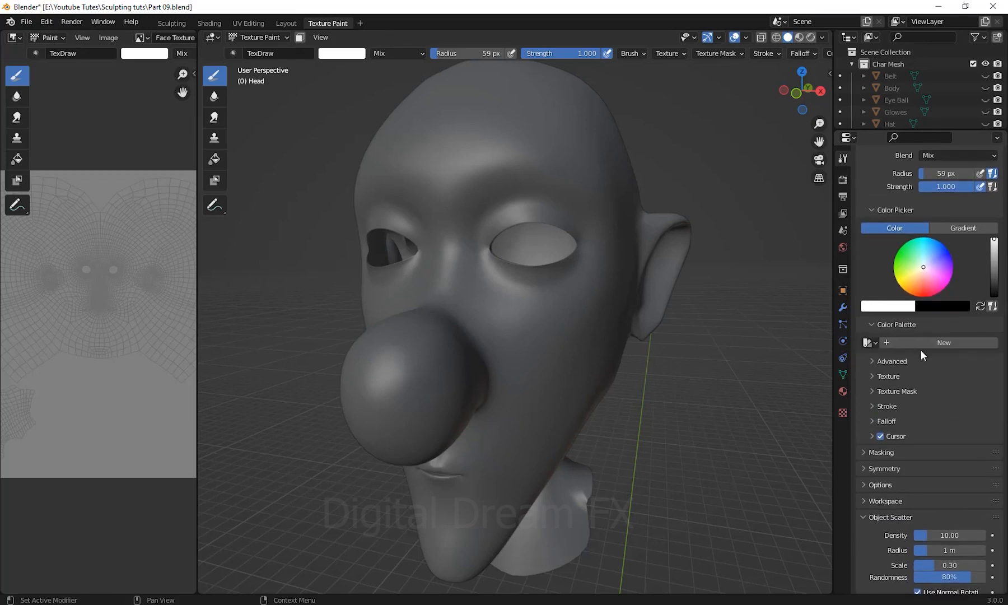
pyautogui.moveTo(703, 353)
pyautogui.mouseDown(button='middle')
pyautogui.moveTo(710, 398)
pyautogui.moveTo(722, 400)
pyautogui.moveTo(736, 376)
pyautogui.mouseUp(button='middle')
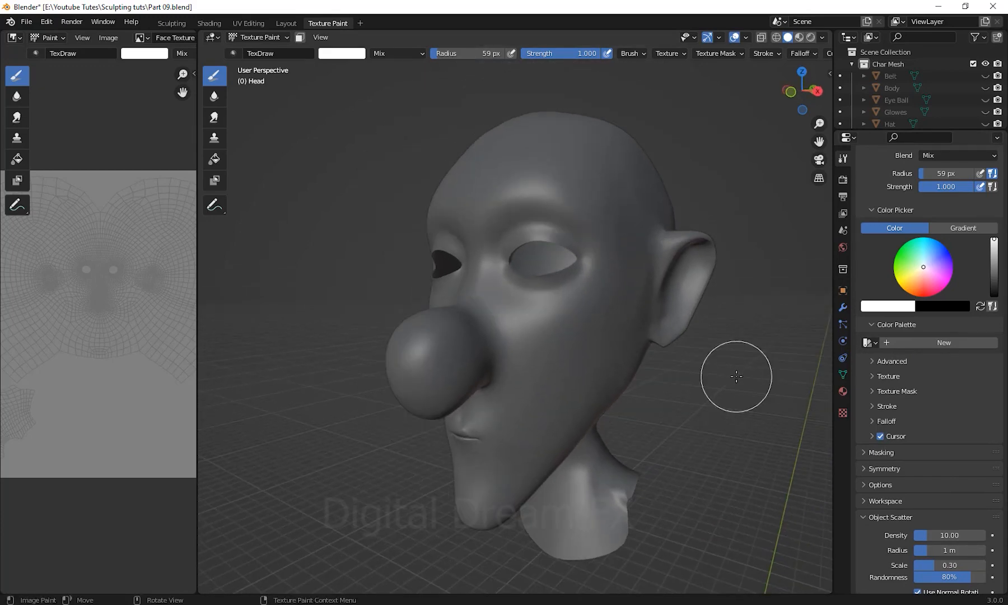
pyautogui.moveTo(736, 366)
pyautogui.mouseDown(button='middle')
pyautogui.moveTo(744, 438)
pyautogui.moveTo(742, 378)
pyautogui.moveTo(749, 416)
pyautogui.moveTo(828, 365)
pyautogui.mouseUp(button='middle')
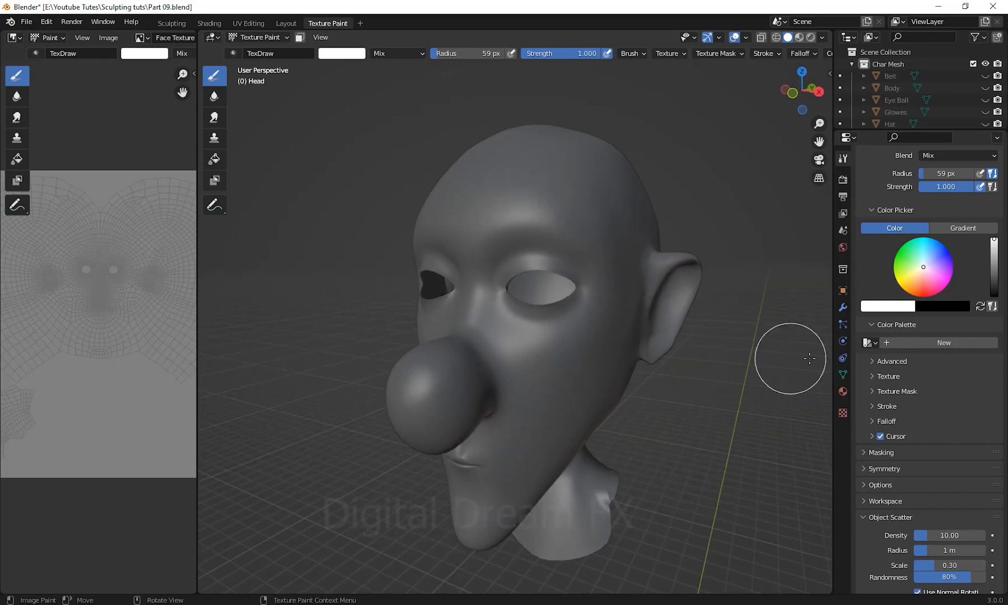
pyautogui.click(887, 342)
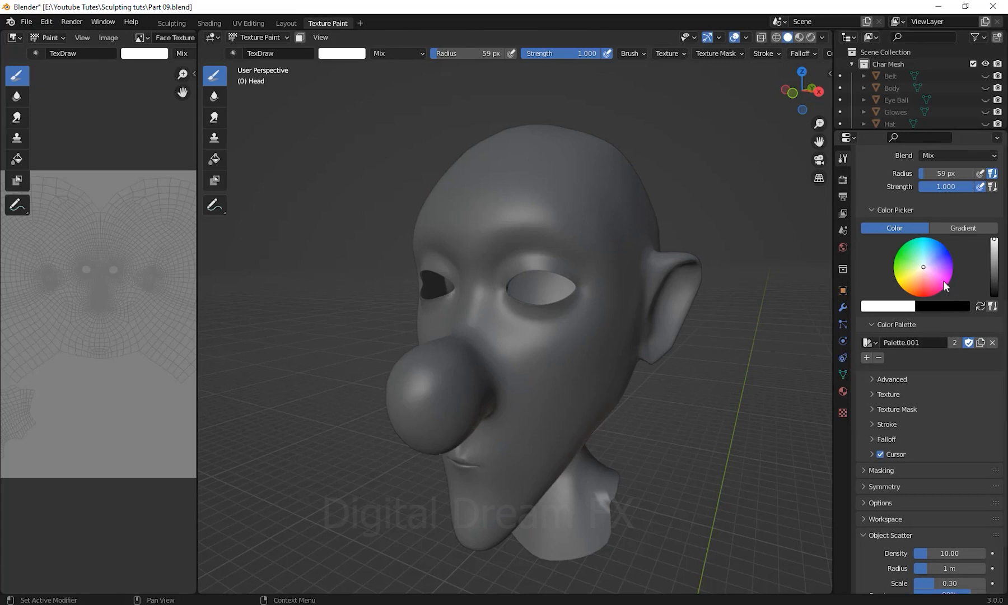
# Step: Pick a light peach and a darker orange-brown brush color, adding each to the palette as a swatch
pyautogui.moveTo(921, 267); pyautogui.dragTo(919, 276)
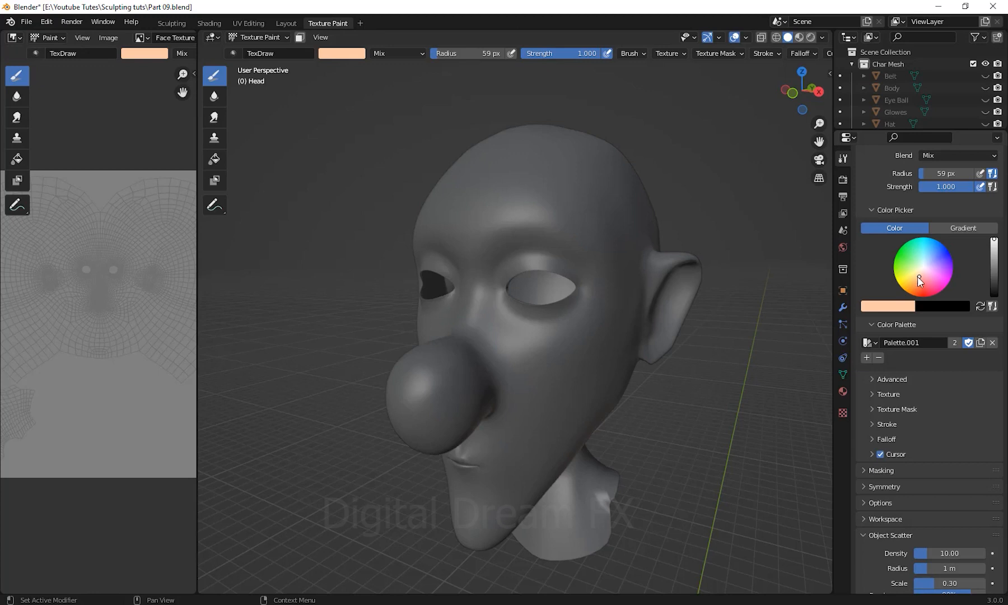
pyautogui.moveTo(920, 270); pyautogui.dragTo(918, 277)
pyautogui.click(866, 357)
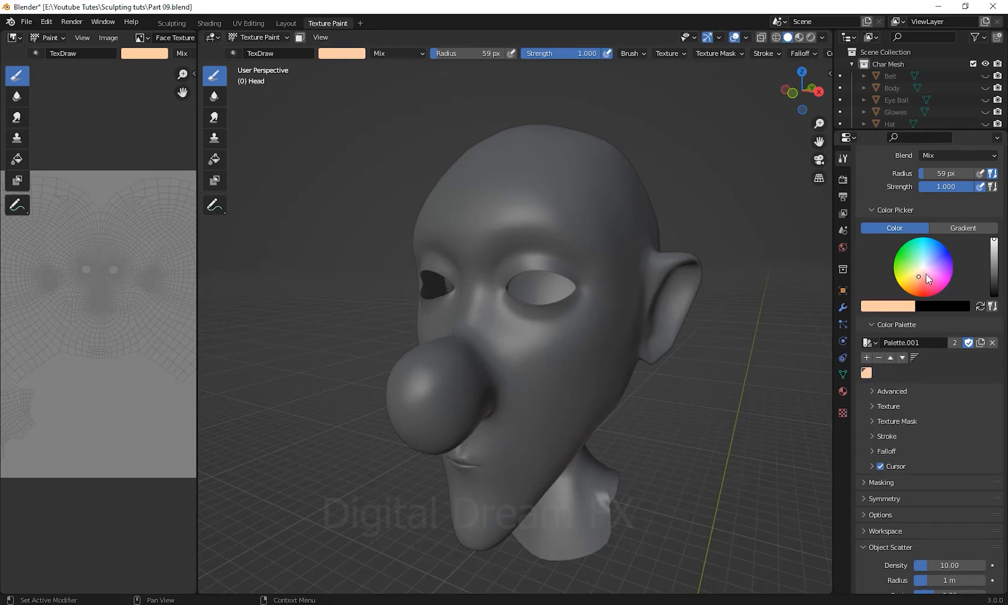
pyautogui.moveTo(916, 274); pyautogui.dragTo(917, 284)
pyautogui.moveTo(993, 240)
pyautogui.mouseDown()
pyautogui.moveTo(994, 263)
pyautogui.moveTo(994, 253)
pyautogui.mouseUp()
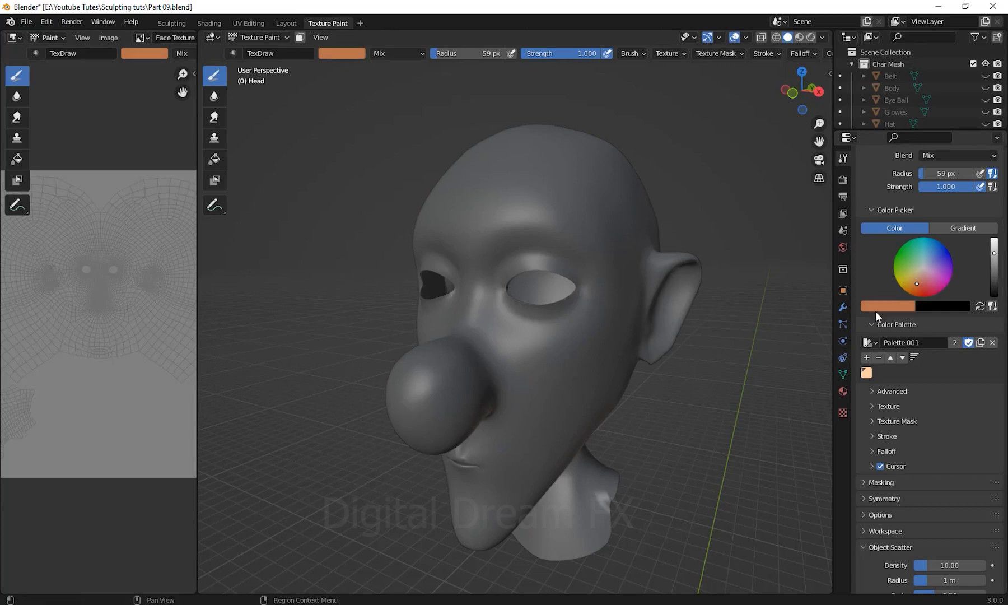
pyautogui.click(866, 357)
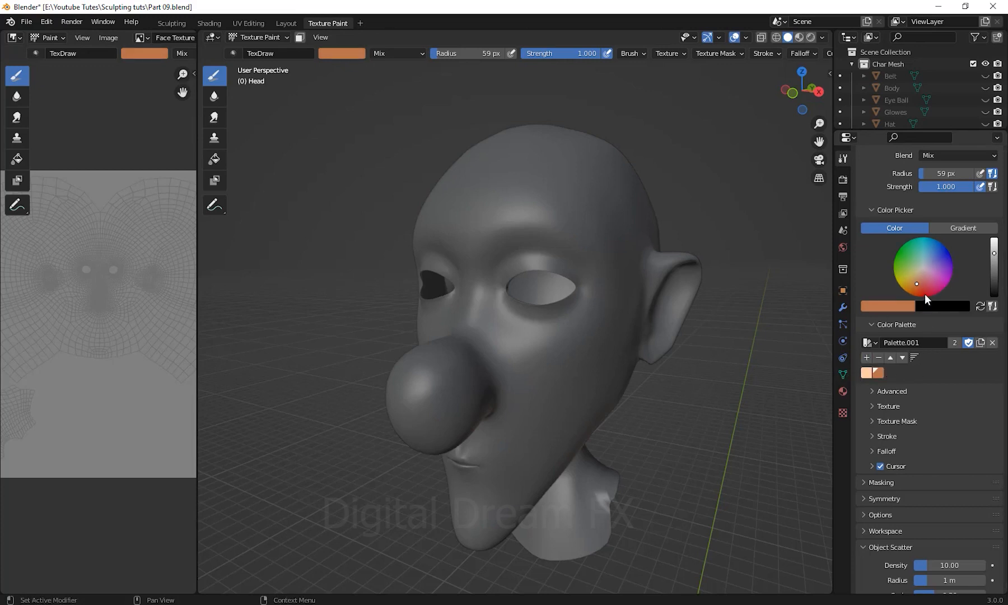
# Step: Add a greyish pink swatch and a black swatch to the color palette
pyautogui.moveTo(918, 283); pyautogui.dragTo(922, 272)
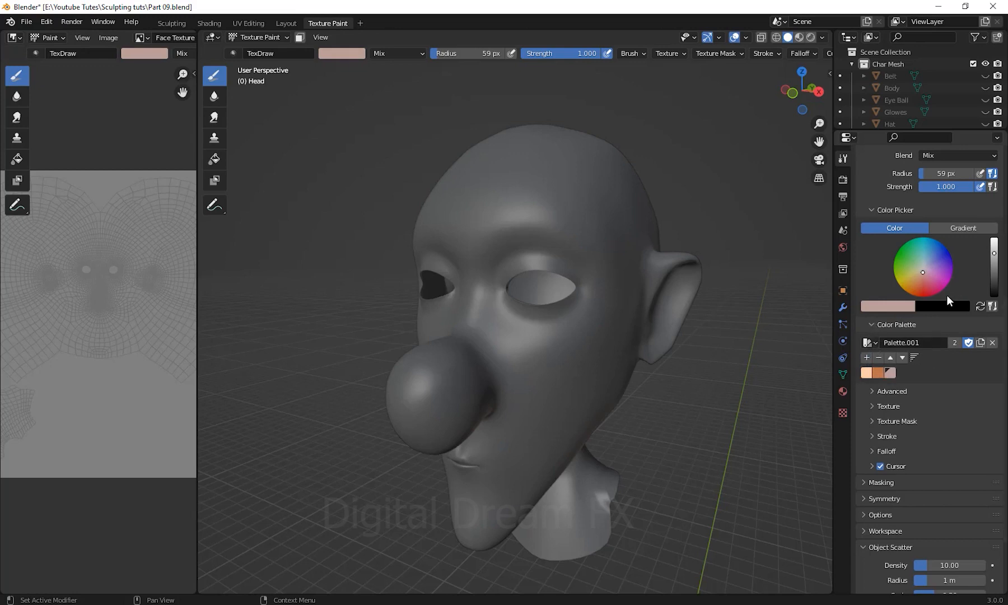
pyautogui.moveTo(994, 253); pyautogui.dragTo(994, 296)
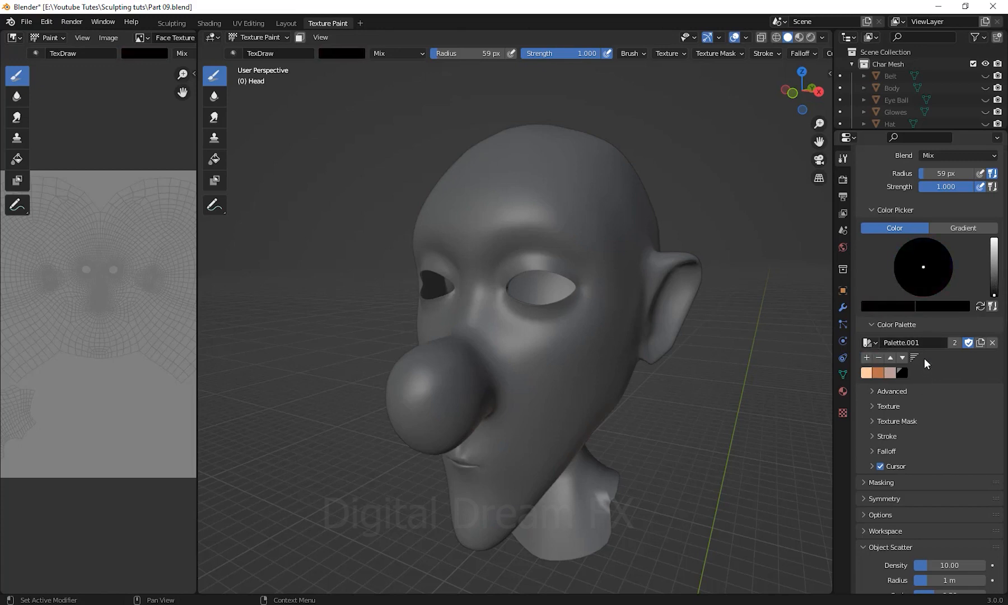
pyautogui.click(889, 391)
pyautogui.click(888, 390)
# Step: Choose the light peach swatch and paint broad test strokes over the forehead, eyes, nose and cheek
pyautogui.click(869, 372)
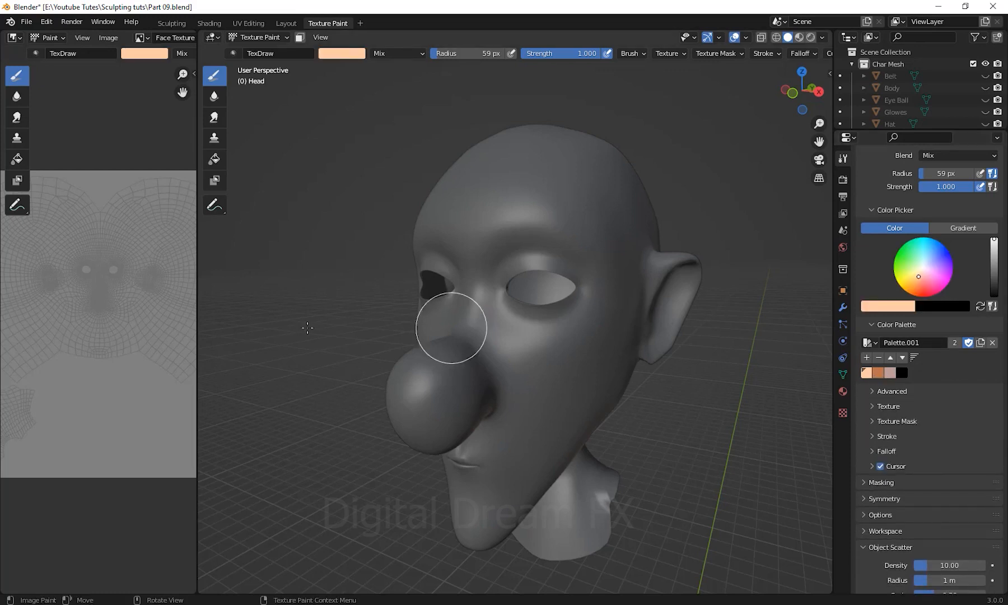
pyautogui.moveTo(585, 283); pyautogui.dragTo(583, 204, button='middle')
pyautogui.moveTo(537, 274)
pyautogui.mouseDown()
pyautogui.moveTo(558, 183)
pyautogui.moveTo(517, 203)
pyautogui.moveTo(619, 299)
pyautogui.moveTo(565, 259)
pyautogui.moveTo(533, 428)
pyautogui.mouseUp()
pyautogui.moveTo(534, 429)
pyautogui.mouseDown(button='middle')
pyautogui.moveTo(513, 450)
pyautogui.moveTo(314, 280)
pyautogui.mouseUp(button='middle')
# Step: Switch to the Fill tool and flood the whole head with white
pyautogui.click(216, 163)
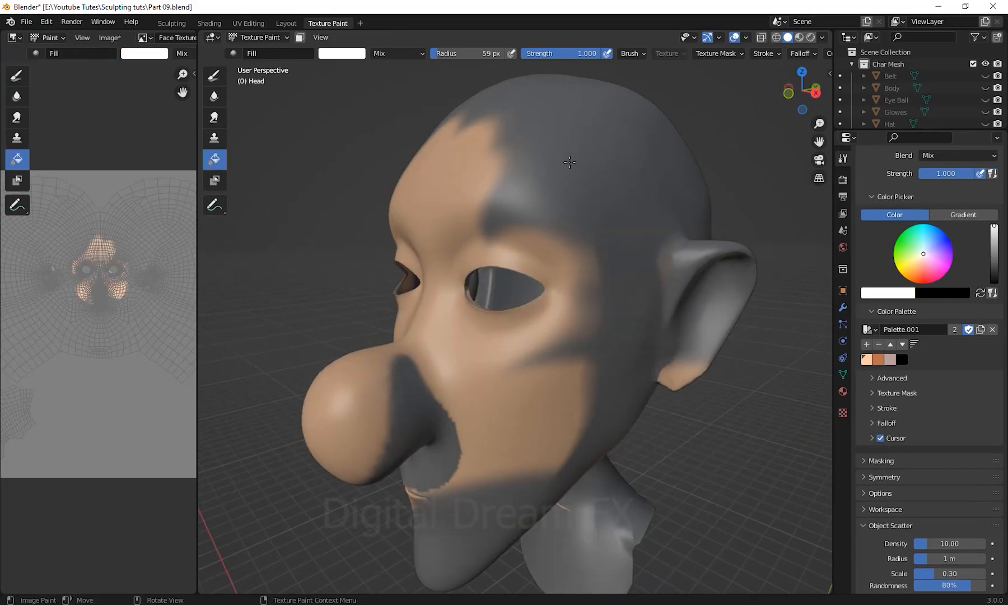
pyautogui.click(577, 162)
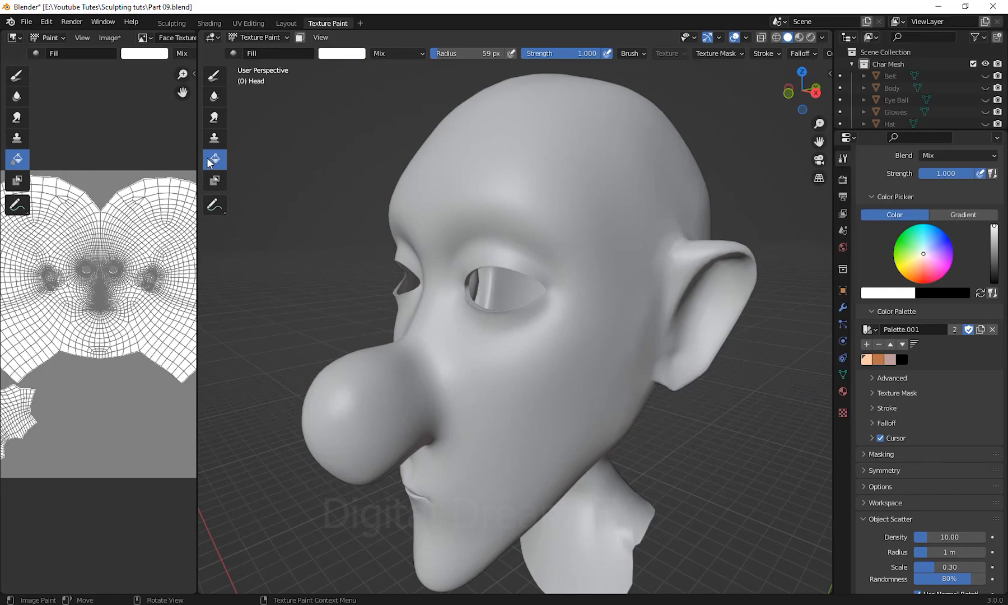
pyautogui.scroll(-3, 502, 246)
pyautogui.scroll(1, 495, 247)
pyautogui.moveTo(502, 246); pyautogui.dragTo(491, 248, button='middle')
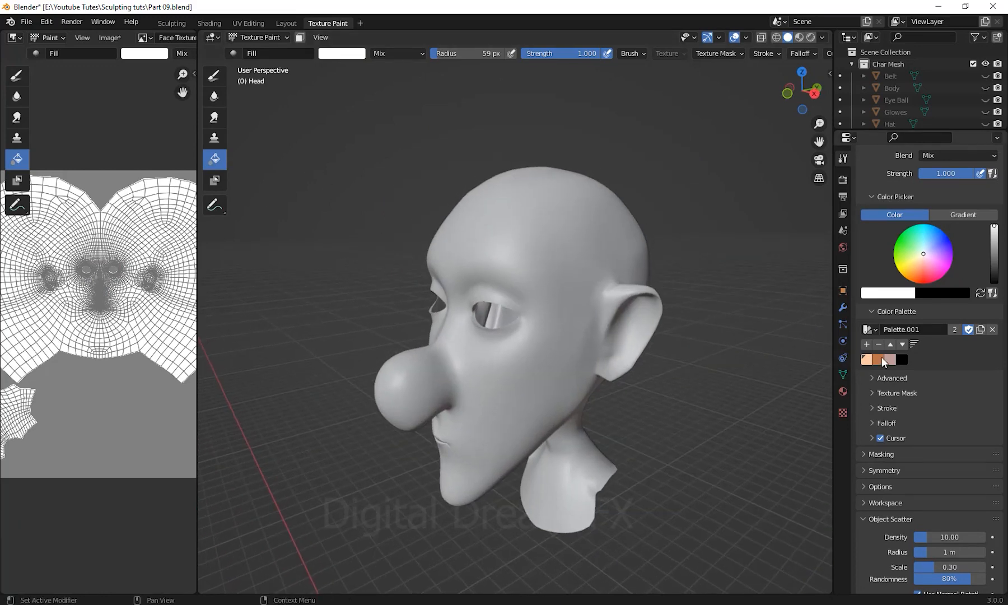
# Step: Set the fill color to orange with hue 0.079 and saturation 0.591, and fill the head with it
pyautogui.click(331, 56)
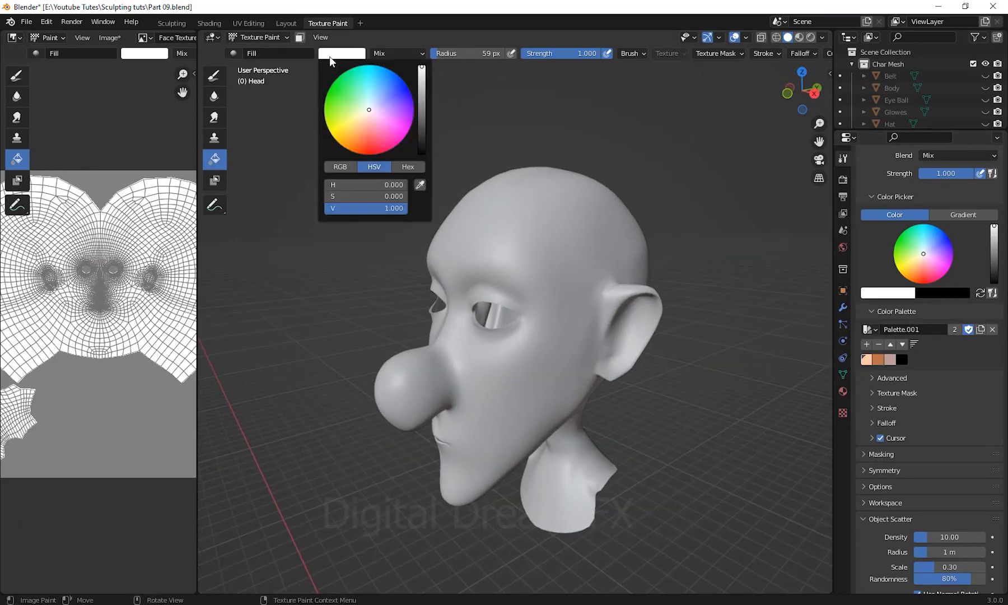
pyautogui.moveTo(369, 111); pyautogui.dragTo(358, 133)
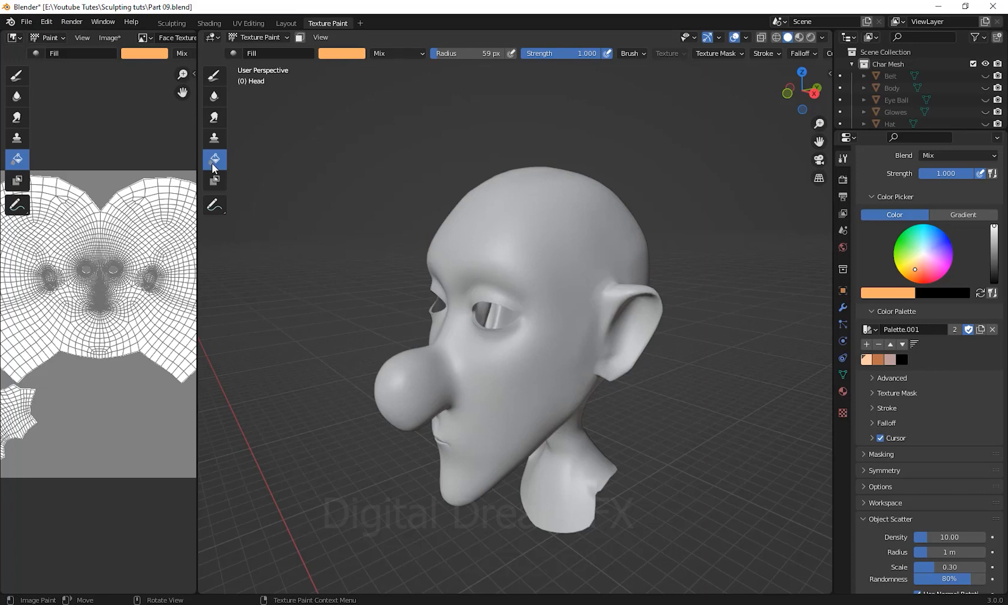
pyautogui.click(549, 262)
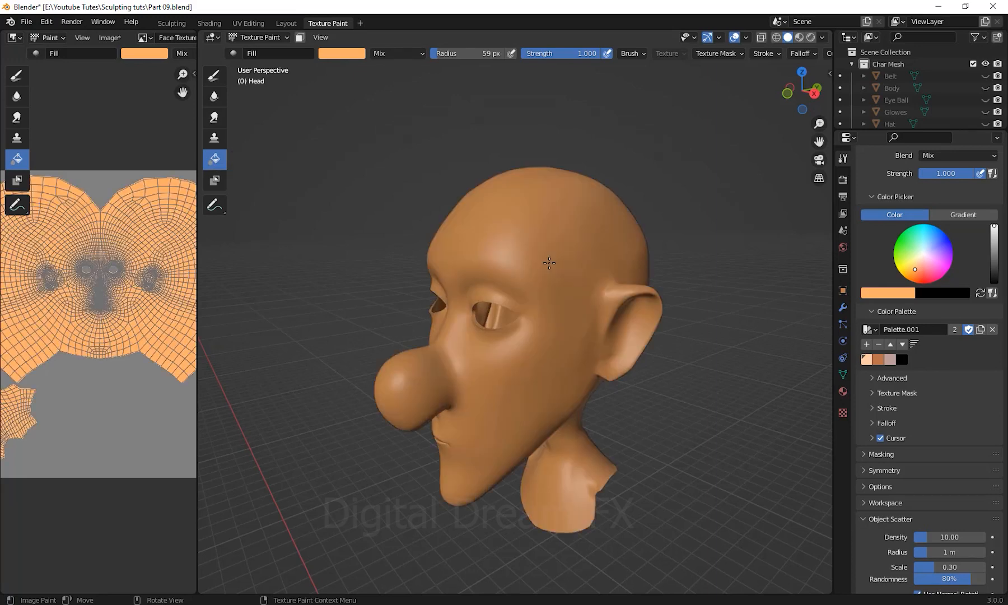
pyautogui.moveTo(593, 398); pyautogui.dragTo(609, 372, button='middle')
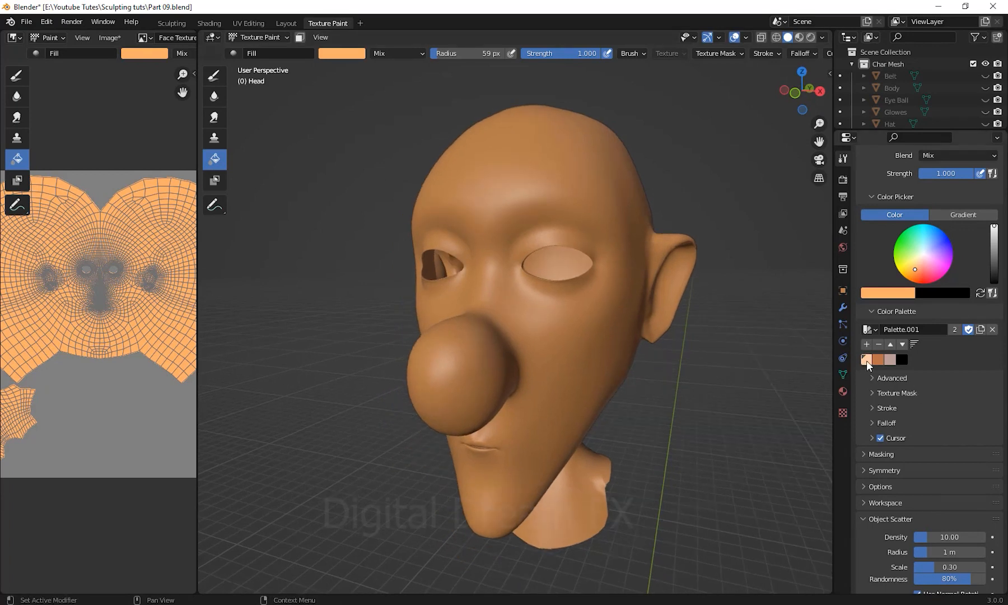
# Step: Change the fill color to pale peach with hue 0.077, saturation 0.286 and value 1.000, and fill the whole head
pyautogui.click(352, 59)
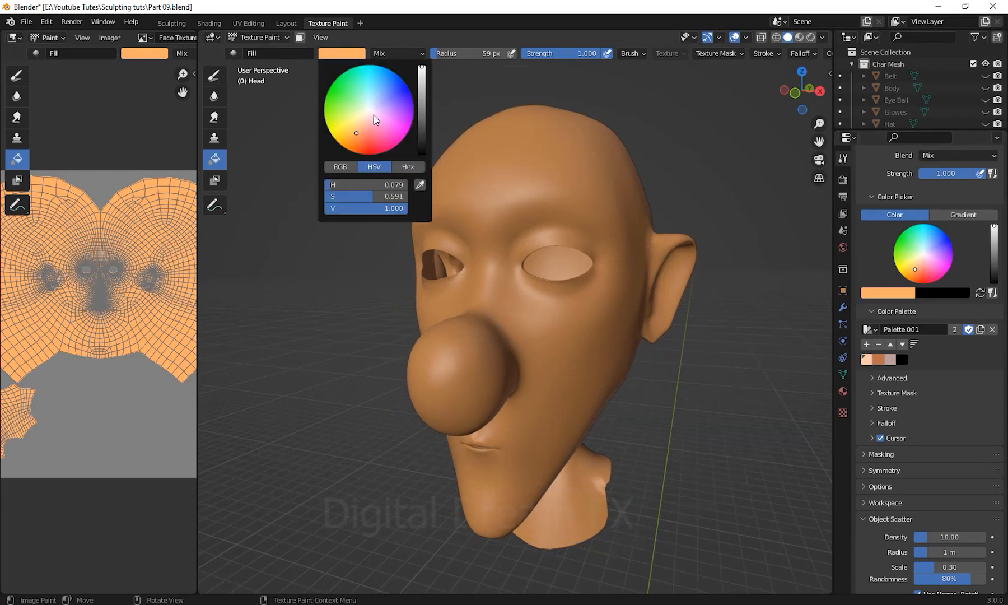
pyautogui.moveTo(356, 136); pyautogui.dragTo(363, 121)
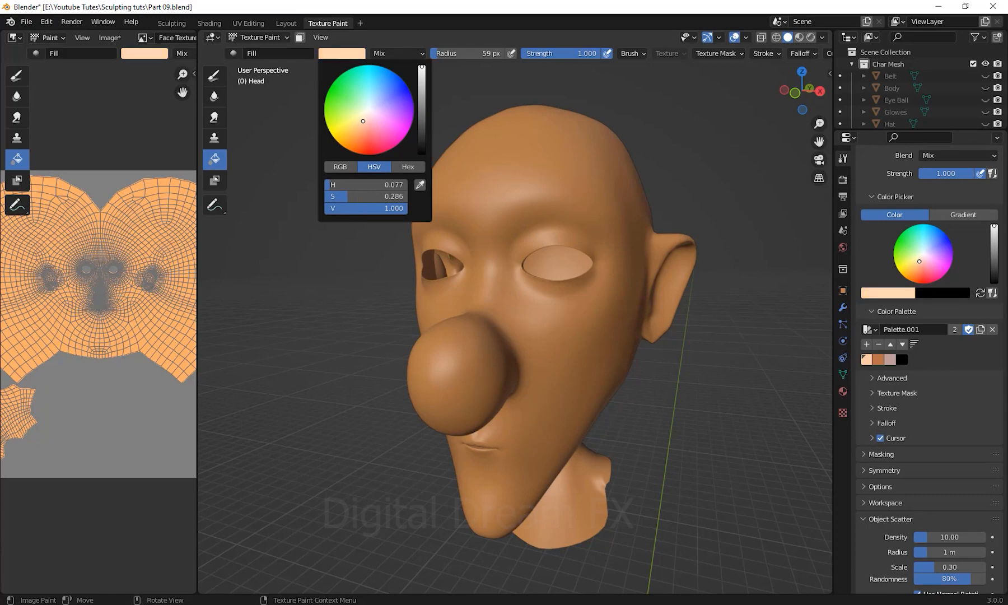
pyautogui.click(555, 203)
pyautogui.moveTo(561, 214); pyautogui.dragTo(500, 340, button='middle')
pyautogui.moveTo(679, 343); pyautogui.dragTo(693, 417, button='middle')
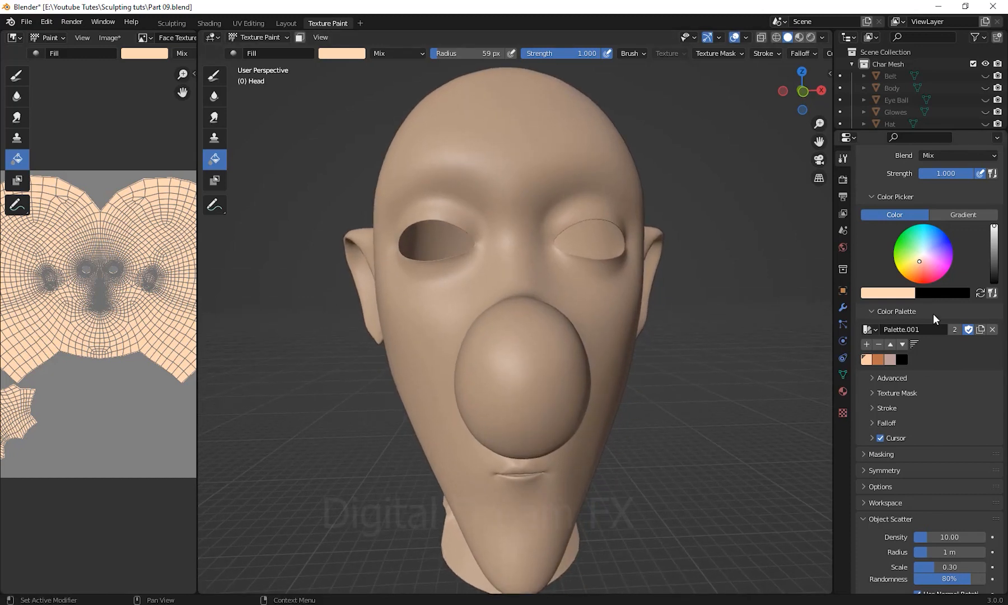
# Step: Add a soft yellow swatch to the palette and lower the Fill strength to 0.059
pyautogui.click(914, 261)
pyautogui.click(866, 343)
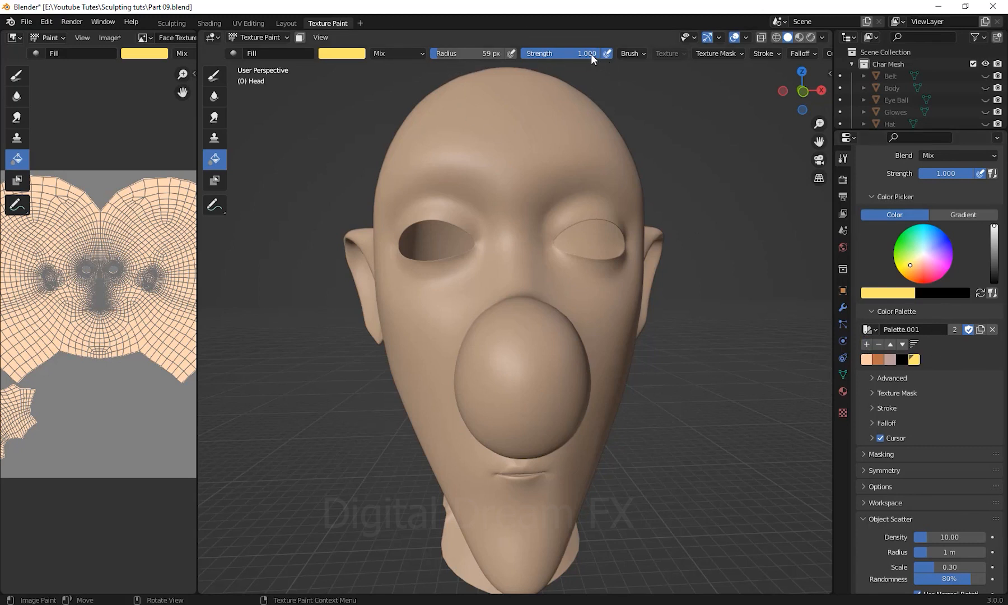
pyautogui.moveTo(530, 53); pyautogui.dragTo(526, 53)
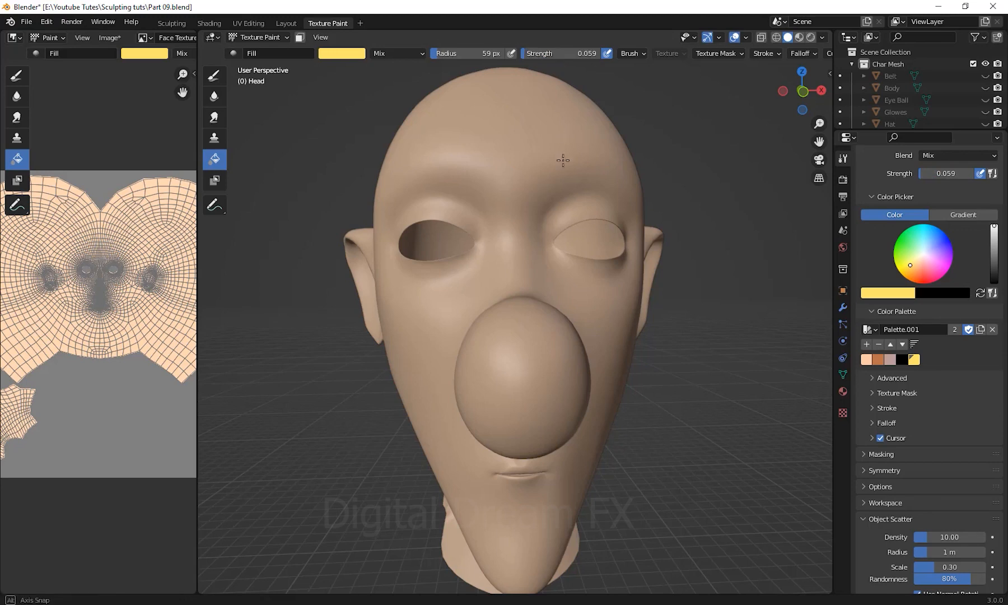
# Step: Set the brush radius to 112 px and switch from the Fill tool to the Draw brush
pyautogui.scroll(-2, 555, 205)
pyautogui.moveTo(562, 159)
pyautogui.mouseDown(button='middle')
pyautogui.moveTo(535, 254)
pyautogui.moveTo(507, 268)
pyautogui.mouseUp(button='middle')
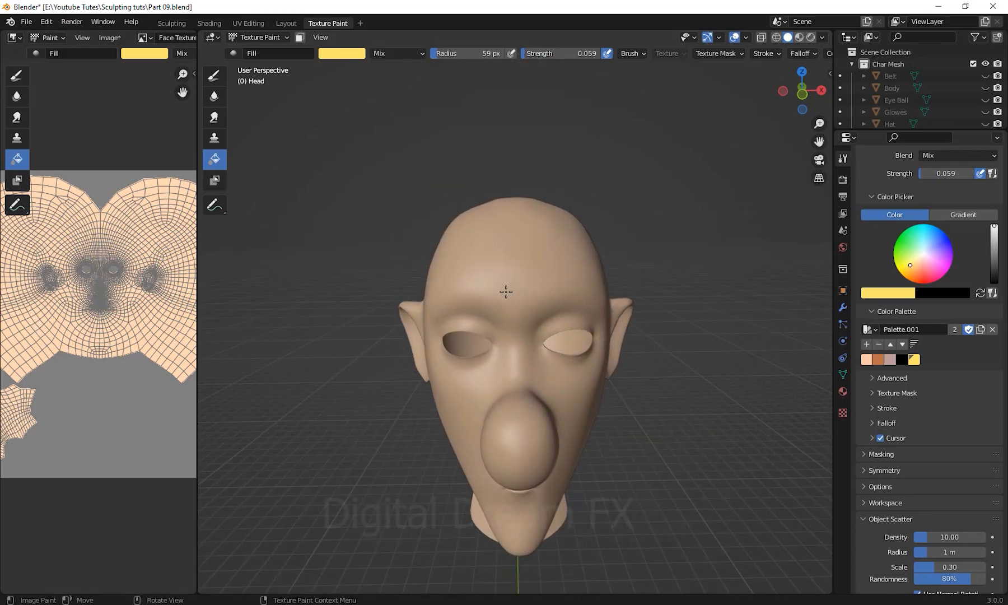
pyautogui.press('f')
pyautogui.click(537, 288)
pyautogui.moveTo(537, 288); pyautogui.dragTo(524, 280, button='middle')
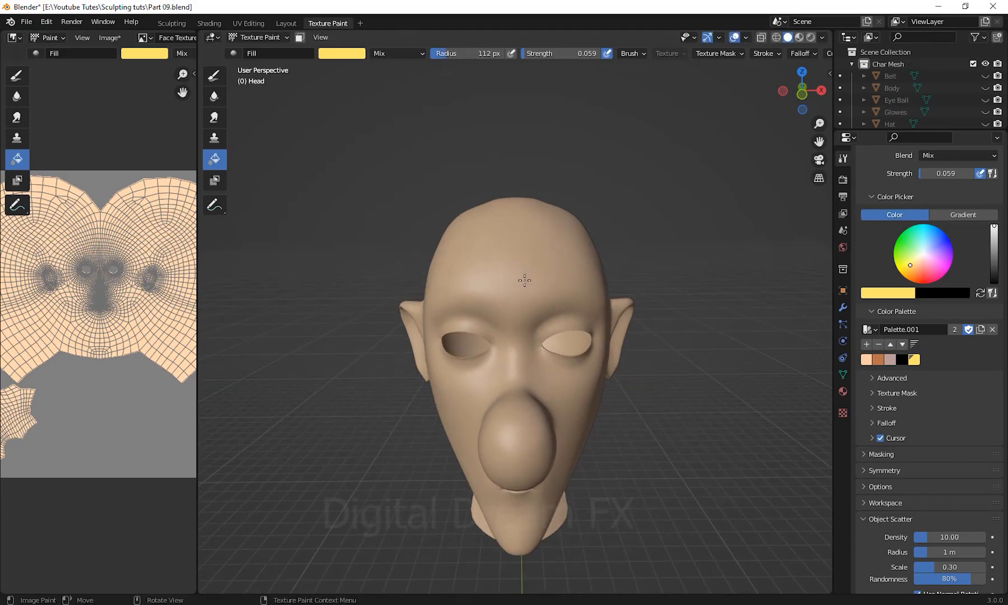
pyautogui.click(218, 78)
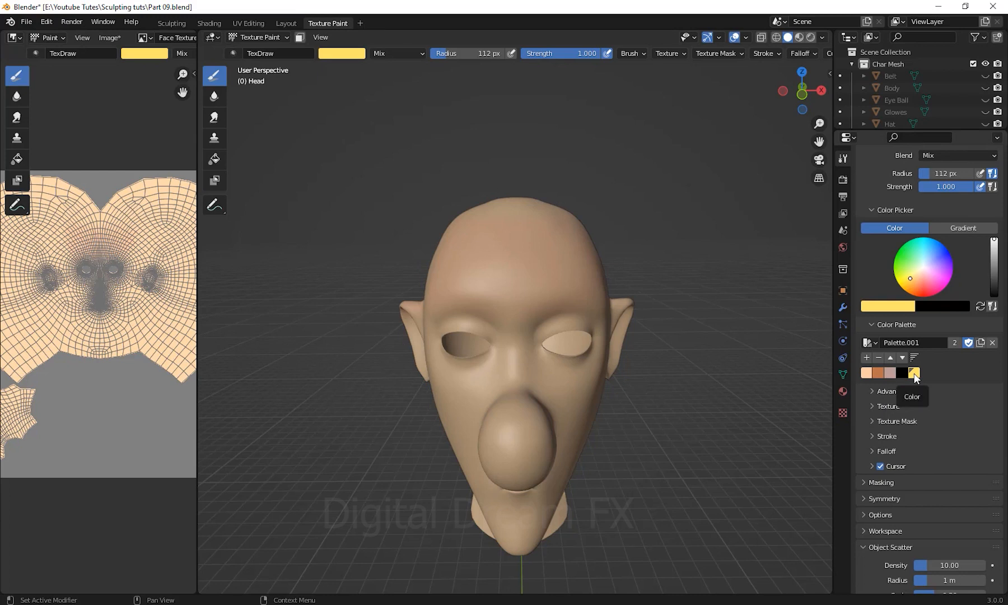
# Step: Try painting the forehead yellow at full strength, and sample blue and red brush colors
pyautogui.moveTo(526, 259)
pyautogui.mouseDown()
pyautogui.moveTo(465, 288)
pyautogui.moveTo(454, 272)
pyautogui.moveTo(540, 216)
pyautogui.mouseUp()
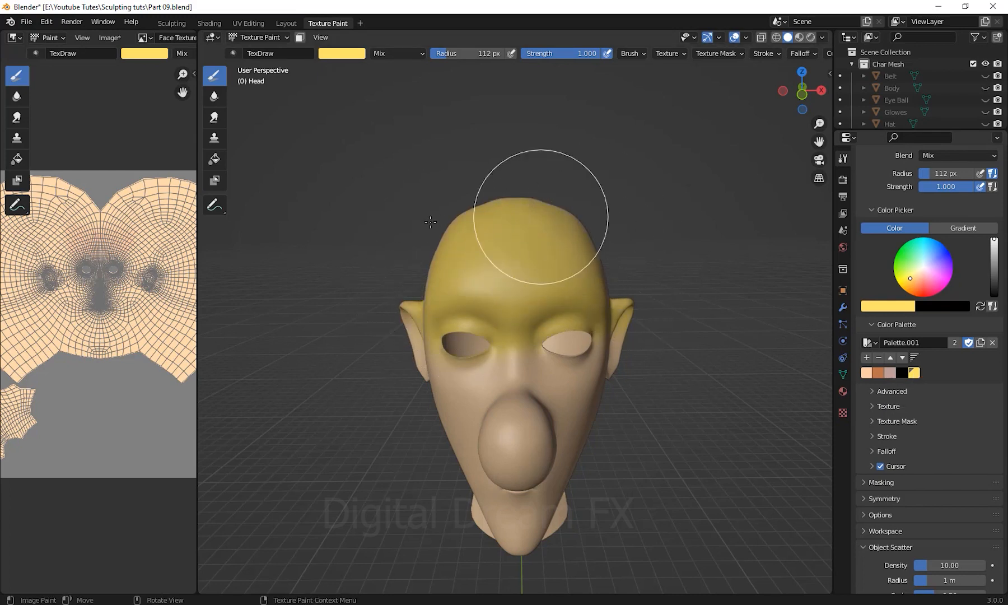
pyautogui.moveTo(430, 222)
pyautogui.mouseDown()
pyautogui.moveTo(504, 245)
pyautogui.moveTo(645, 245)
pyautogui.moveTo(602, 279)
pyautogui.mouseUp()
pyautogui.moveTo(737, 405)
pyautogui.keyDown('shift'); pyautogui.mouseDown(button='middle')
pyautogui.moveTo(716, 366)
pyautogui.moveTo(721, 385)
pyautogui.mouseUp(button='middle'); pyautogui.keyUp('shift')
pyautogui.click(936, 250)
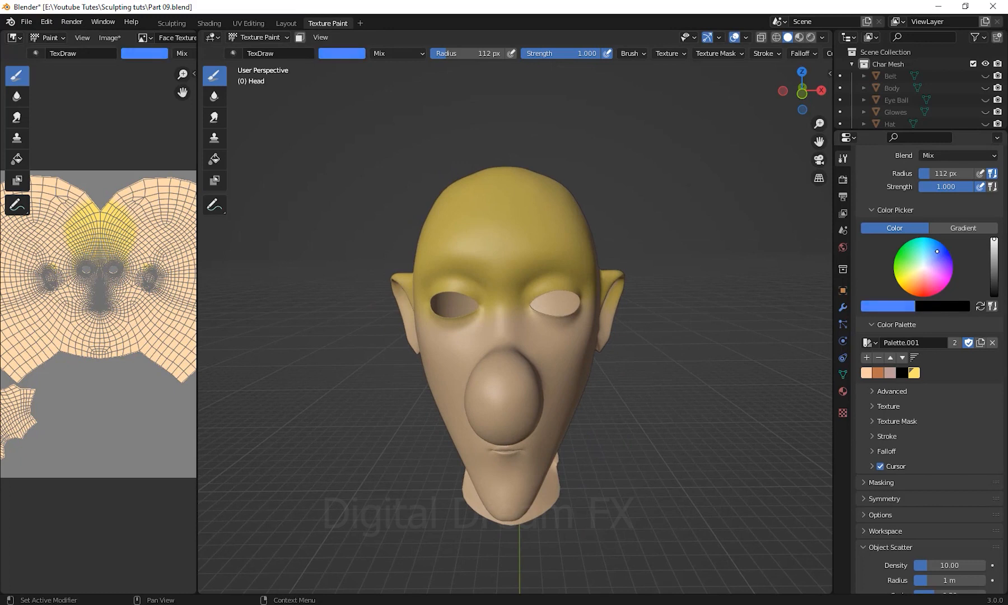
pyautogui.moveTo(936, 253)
pyautogui.mouseDown()
pyautogui.moveTo(918, 287)
pyautogui.moveTo(927, 286)
pyautogui.mouseUp()
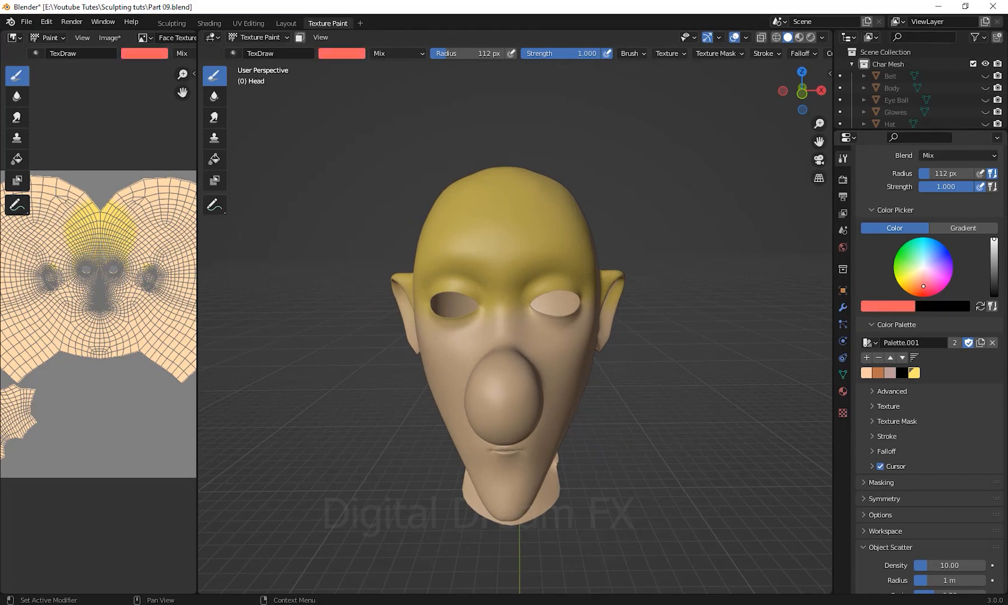
pyautogui.moveTo(576, 331); pyautogui.dragTo(581, 298, button='middle')
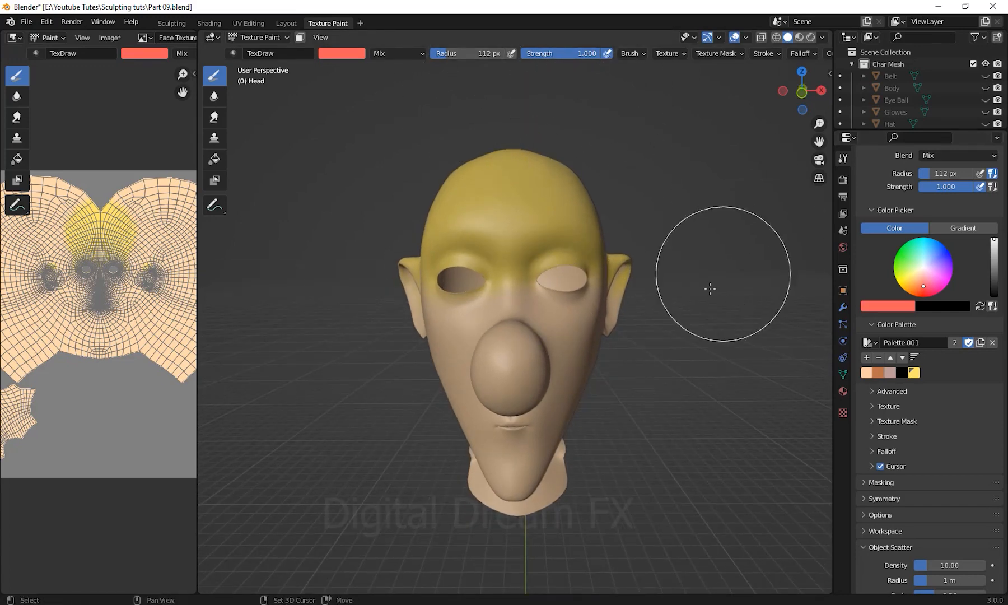
pyautogui.moveTo(705, 292); pyautogui.dragTo(740, 289, button='middle')
pyautogui.moveTo(641, 215); pyautogui.dragTo(646, 211, button='middle')
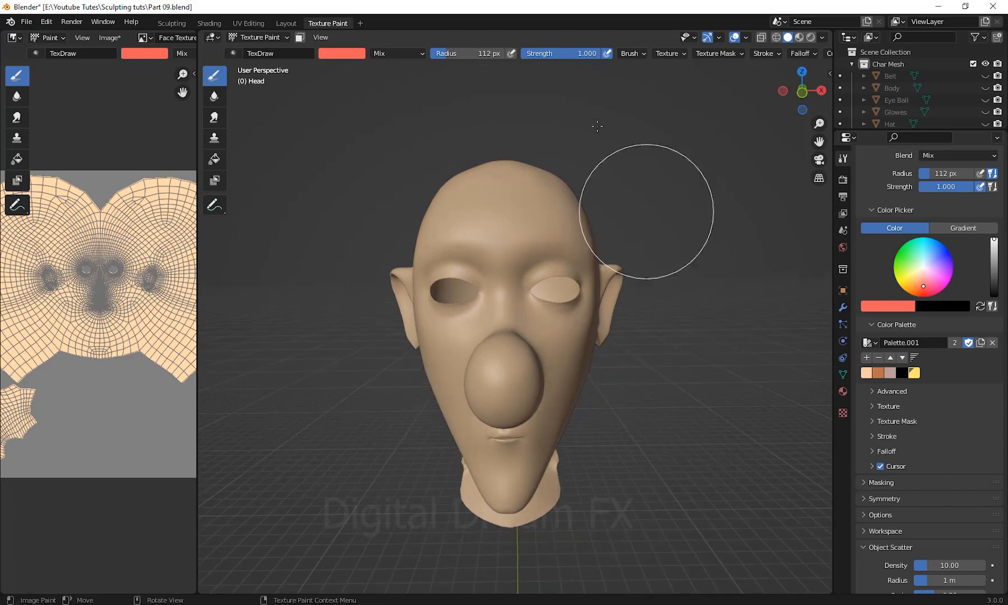
# Step: Pick the yellow palette swatch, paint the forehead at strength 0.119, and build it up at strength 0.304
pyautogui.click(913, 373)
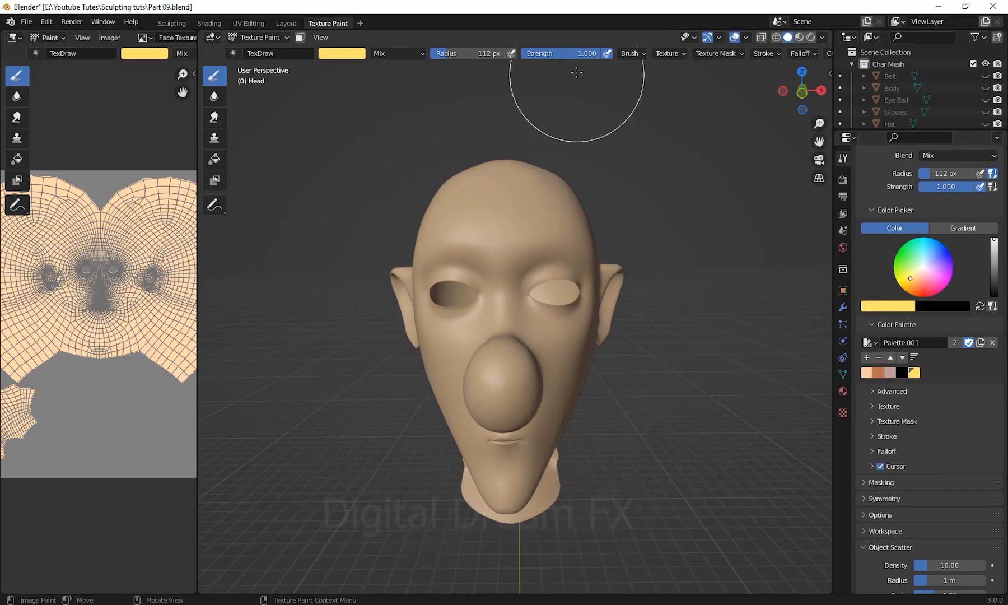
pyautogui.moveTo(534, 54); pyautogui.dragTo(531, 54)
pyautogui.moveTo(551, 227)
pyautogui.mouseDown()
pyautogui.moveTo(631, 207)
pyautogui.moveTo(491, 155)
pyautogui.moveTo(576, 216)
pyautogui.mouseUp()
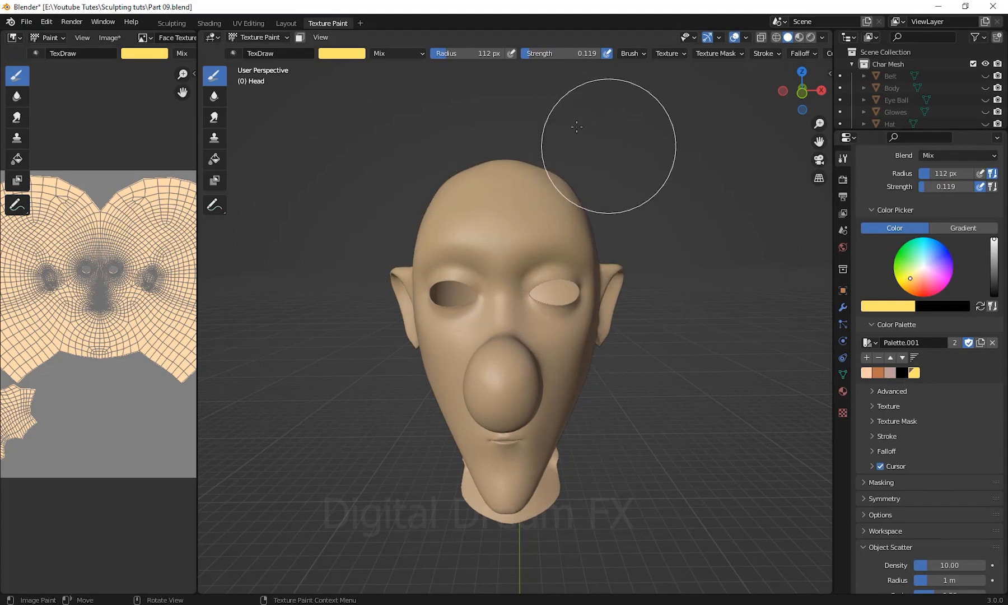
pyautogui.moveTo(538, 53); pyautogui.dragTo(546, 53)
pyautogui.moveTo(540, 184)
pyautogui.mouseDown()
pyautogui.moveTo(418, 243)
pyautogui.moveTo(472, 169)
pyautogui.moveTo(576, 242)
pyautogui.mouseUp()
# Step: Extend the yellow tint around the sides of the upper head
pyautogui.moveTo(364, 241); pyautogui.dragTo(450, 219, button='middle')
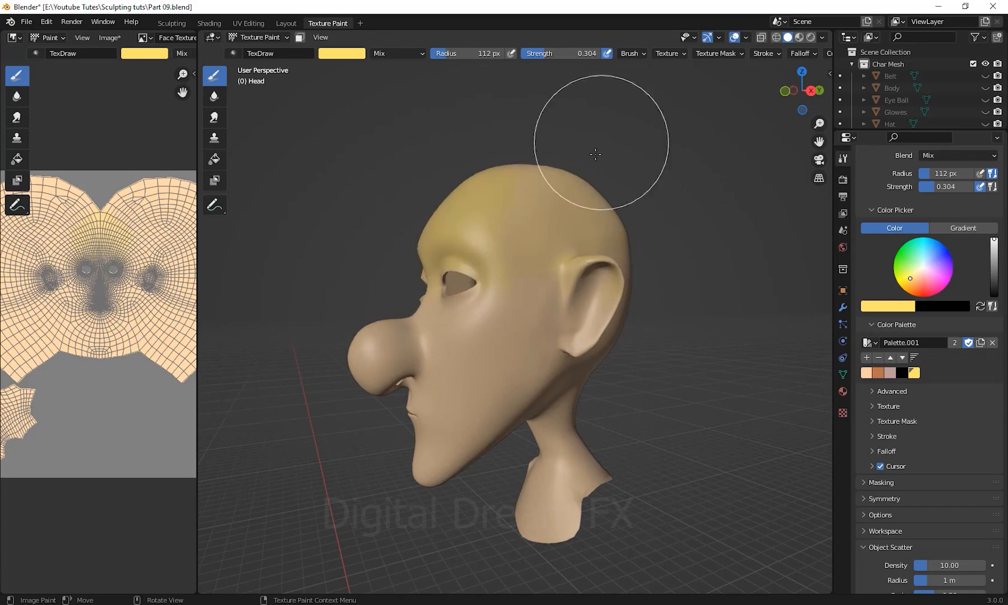
pyautogui.moveTo(551, 233); pyautogui.dragTo(385, 264, button='middle')
pyautogui.moveTo(385, 264)
pyautogui.mouseDown()
pyautogui.moveTo(472, 236)
pyautogui.moveTo(400, 176)
pyautogui.moveTo(446, 271)
pyautogui.mouseUp()
pyautogui.moveTo(675, 281)
pyautogui.mouseDown(button='middle')
pyautogui.moveTo(558, 302)
pyautogui.moveTo(560, 133)
pyautogui.mouseUp(button='middle')
pyautogui.moveTo(670, 202); pyautogui.dragTo(601, 235, button='middle')
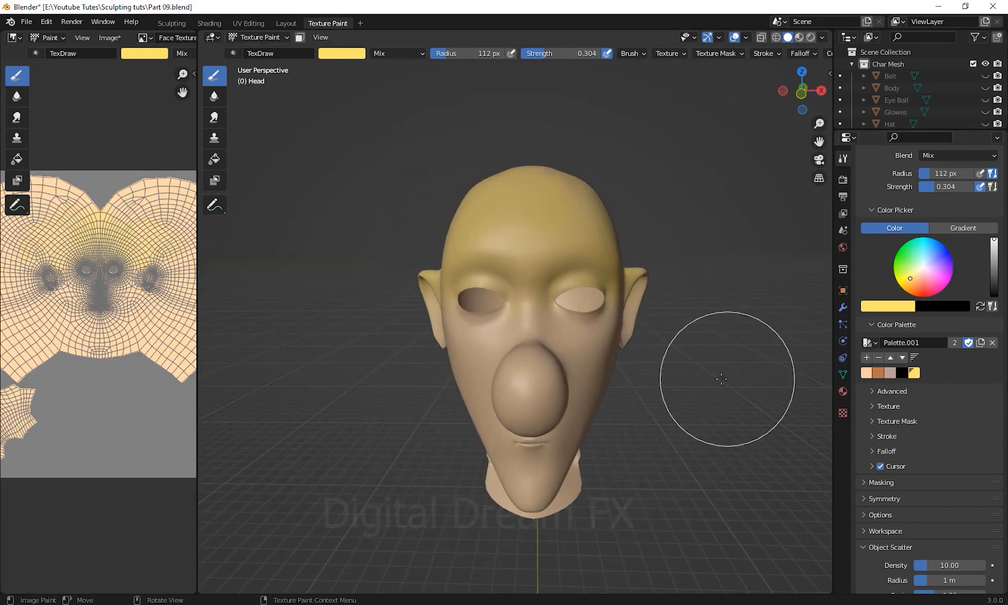
# Step: Change the Draw brush color to blue and lower its strength to 0.207
pyautogui.click(938, 249)
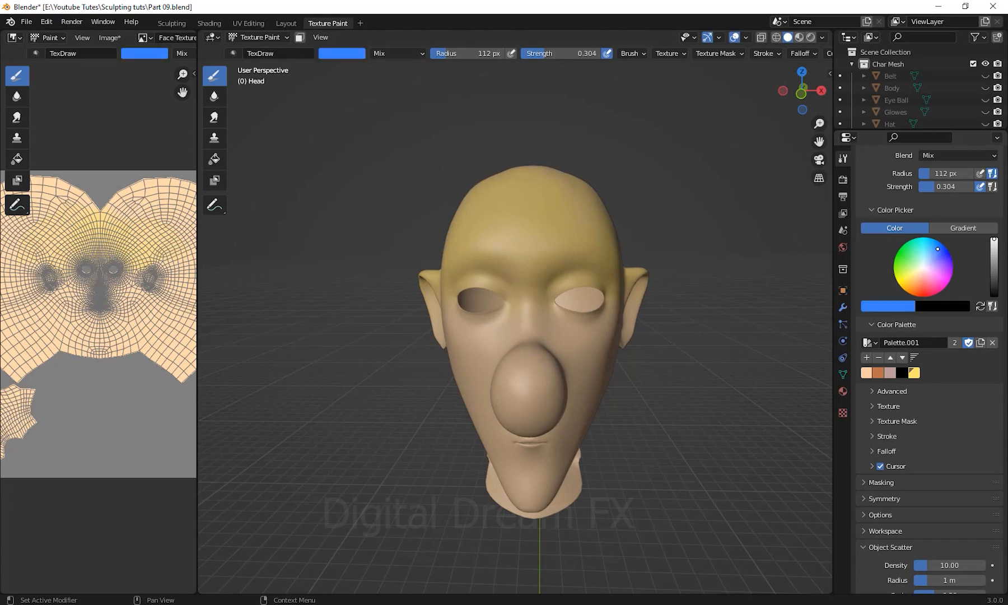
pyautogui.moveTo(676, 299); pyautogui.dragTo(681, 299, button='middle')
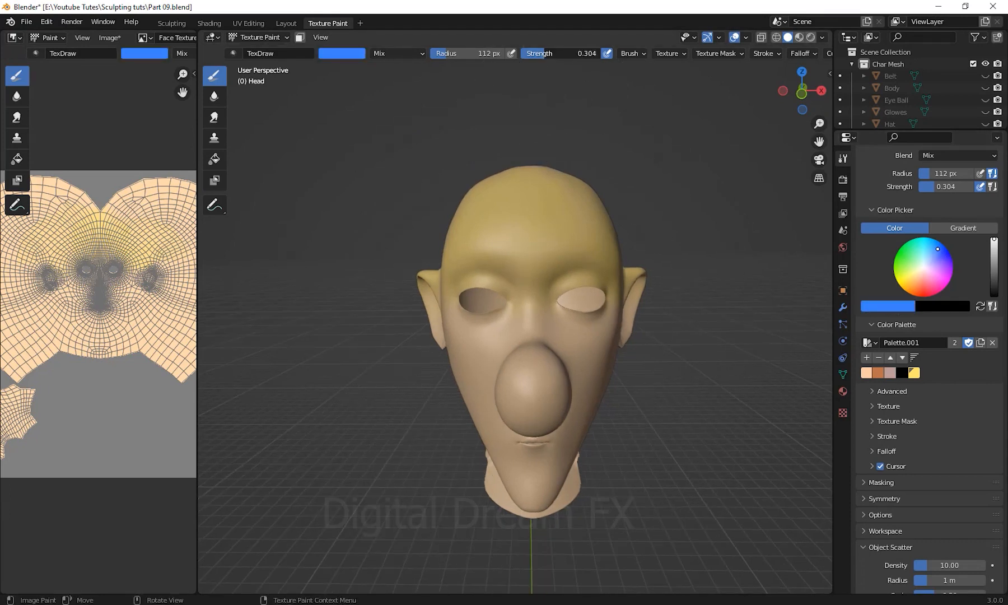
pyautogui.moveTo(804, 320); pyautogui.dragTo(798, 318, button='middle')
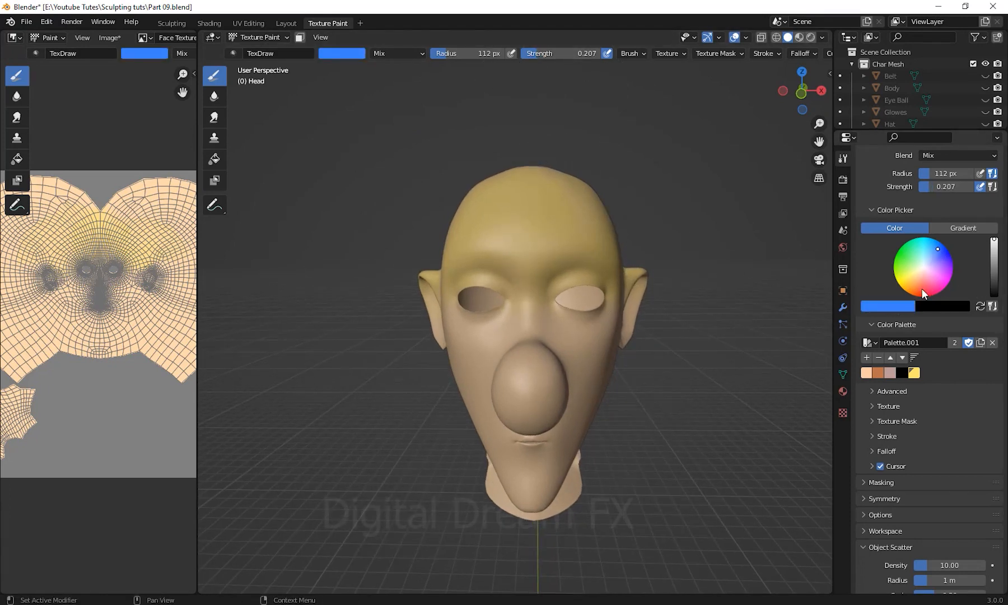
# Step: Try painting a blue tint over one side of the jaw and chin, and undo the strokes
pyautogui.moveTo(600, 345); pyautogui.dragTo(596, 334, button='middle')
pyautogui.moveTo(596, 334)
pyautogui.mouseDown()
pyautogui.moveTo(513, 371)
pyautogui.moveTo(551, 364)
pyautogui.moveTo(562, 333)
pyautogui.moveTo(458, 349)
pyautogui.moveTo(602, 327)
pyautogui.moveTo(550, 427)
pyautogui.mouseUp()
pyautogui.moveTo(551, 427); pyautogui.dragTo(744, 427, button='middle')
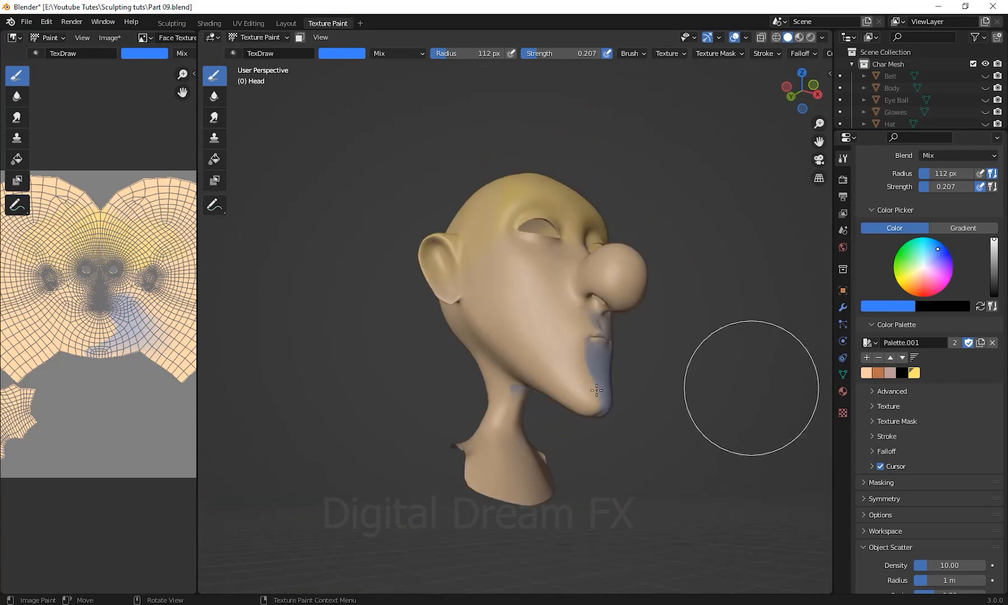
pyautogui.moveTo(519, 327)
pyautogui.mouseDown(button='middle')
pyautogui.moveTo(679, 427)
pyautogui.moveTo(734, 376)
pyautogui.moveTo(711, 401)
pyautogui.moveTo(673, 416)
pyautogui.moveTo(671, 358)
pyautogui.moveTo(675, 394)
pyautogui.moveTo(653, 400)
pyautogui.mouseUp(button='middle')
pyautogui.hotkey('ctrl', 'z')
pyautogui.hotkey('ctrl', 'z')
pyautogui.hotkey('ctrl', 'z')
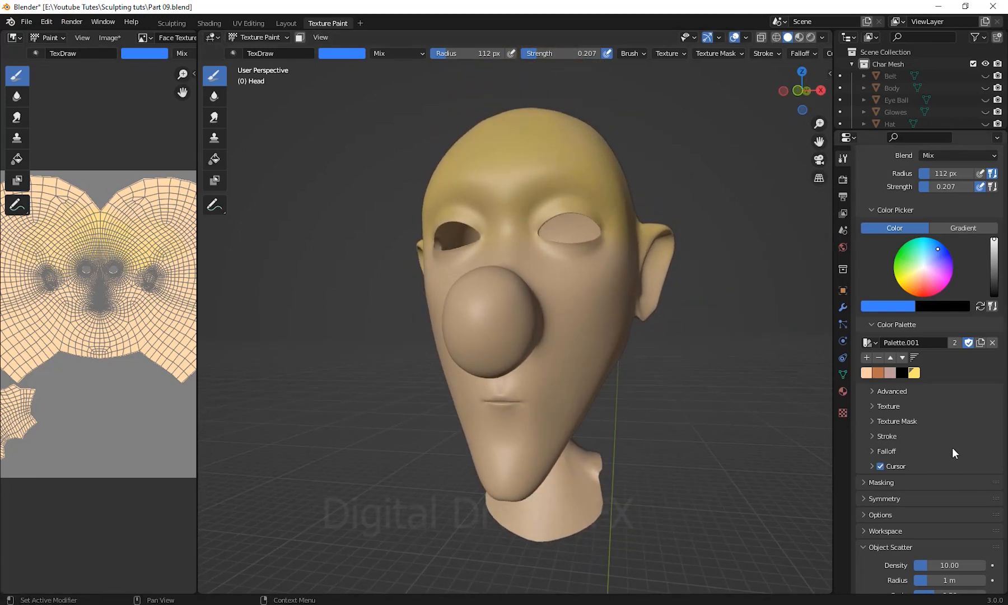
# Step: Find the brush symmetry settings in the 3D view's tool options and turn on mirroring along X
pyautogui.scroll(-4, 951, 446)
pyautogui.click(871, 380)
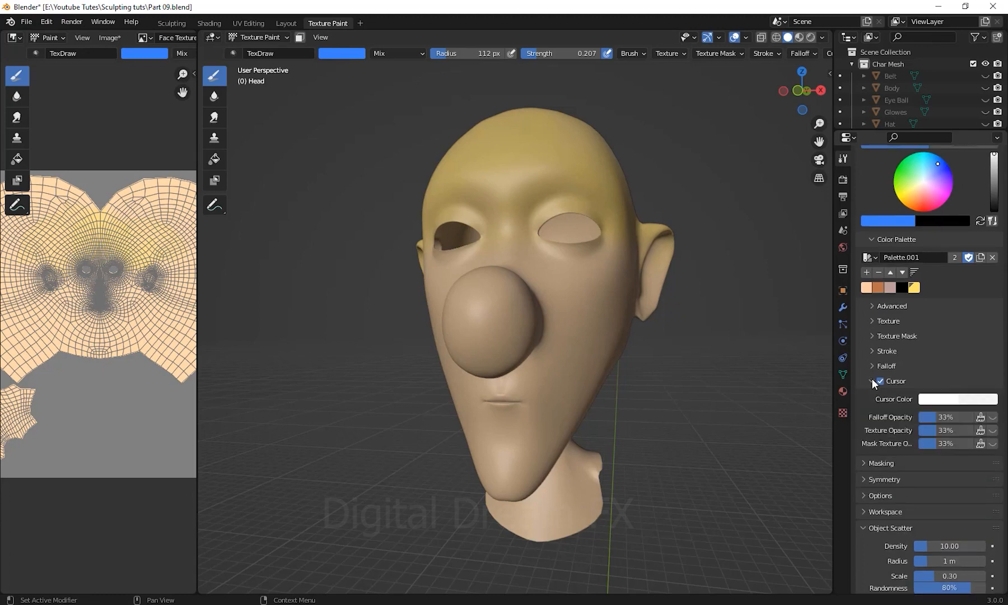
pyautogui.click(871, 380)
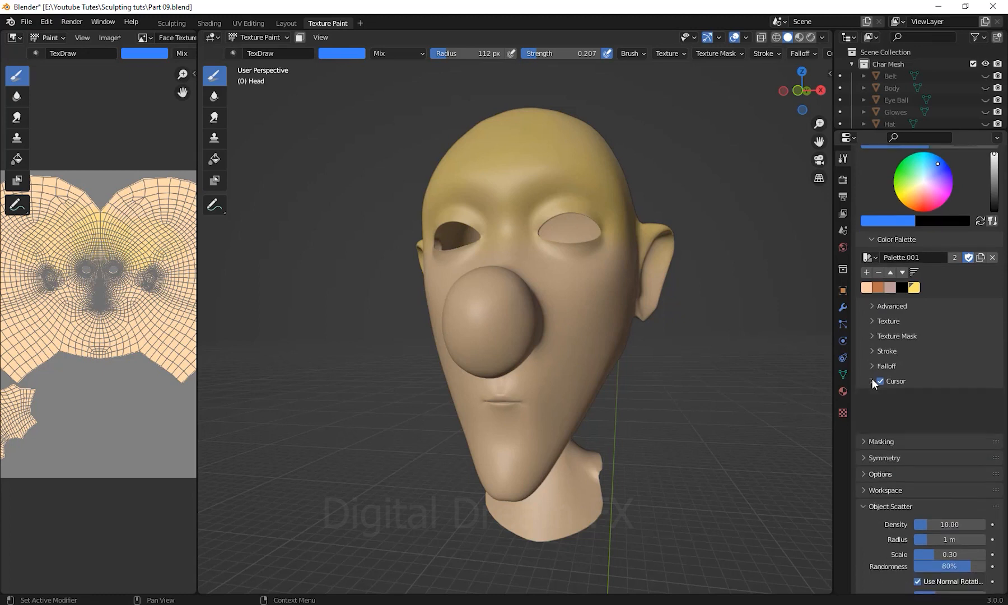
pyautogui.click(828, 72)
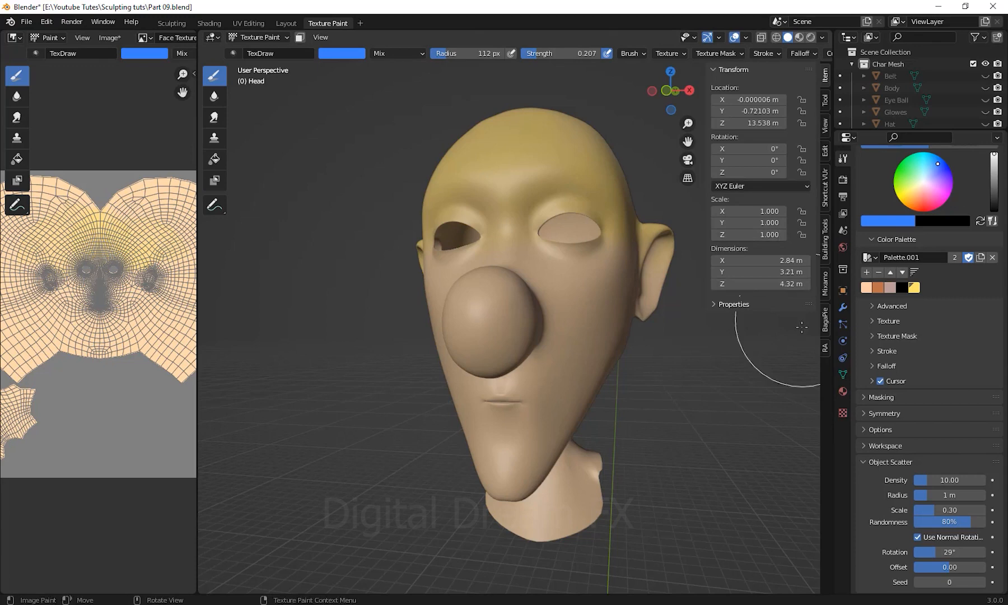
pyautogui.moveTo(724, 326); pyautogui.dragTo(738, 351, button='middle')
pyautogui.click(824, 100)
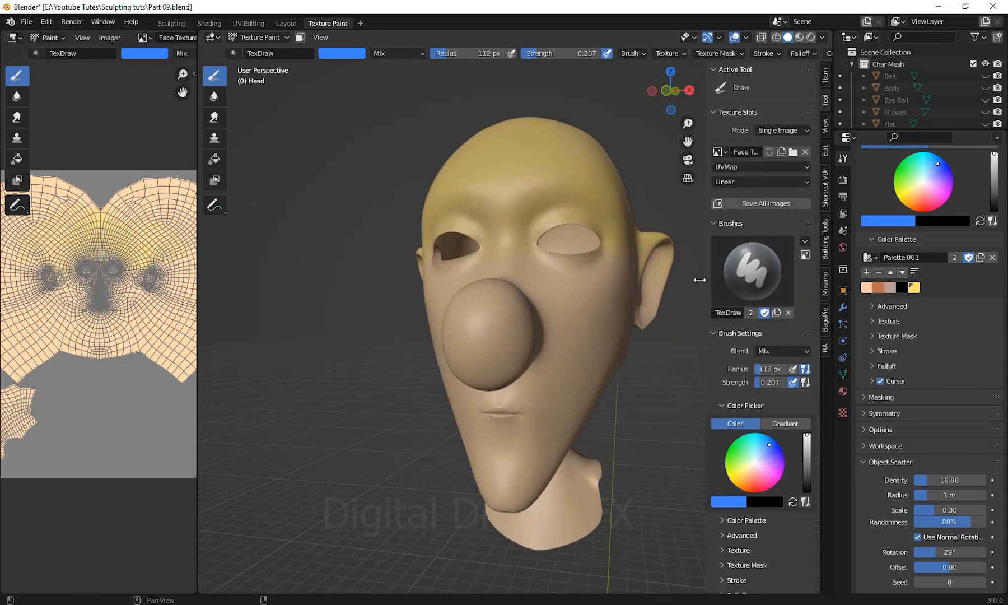
pyautogui.moveTo(699, 280); pyautogui.dragTo(666, 280)
pyautogui.scroll(-8, 710, 436)
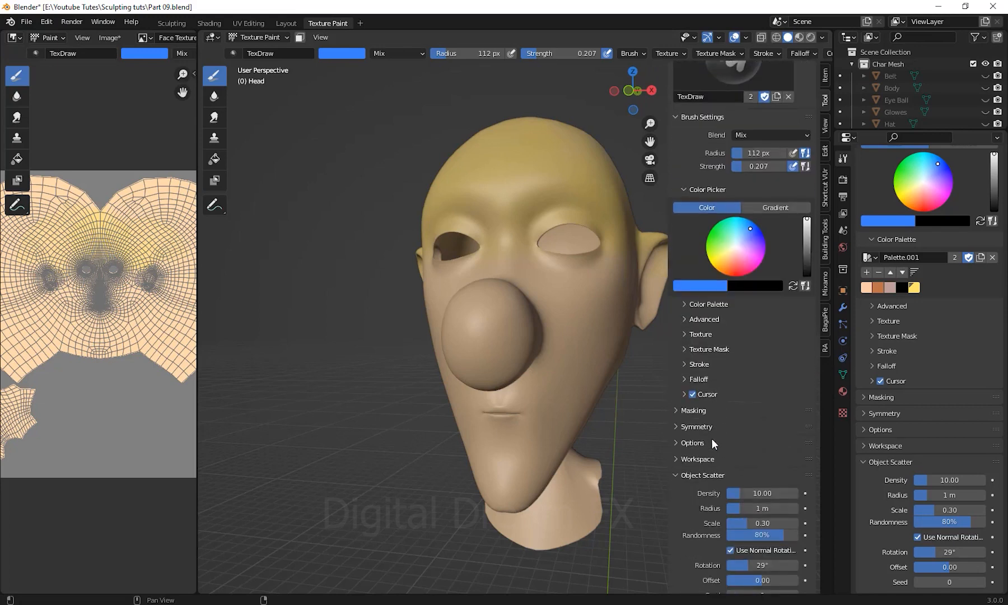
pyautogui.scroll(-1, 723, 438)
pyautogui.click(697, 414)
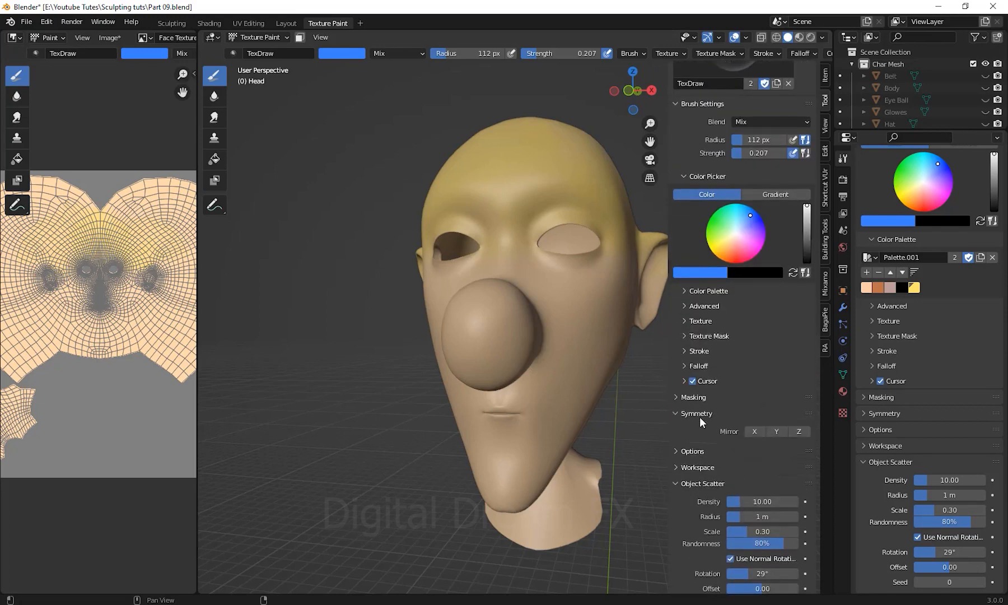
pyautogui.click(751, 432)
# Step: Try a mirrored blue tint over the lower face, and expand the symmetry settings in the properties editor
pyautogui.moveTo(588, 370)
pyautogui.mouseDown()
pyautogui.moveTo(548, 469)
pyautogui.moveTo(472, 450)
pyautogui.moveTo(532, 405)
pyautogui.moveTo(640, 408)
pyautogui.mouseUp()
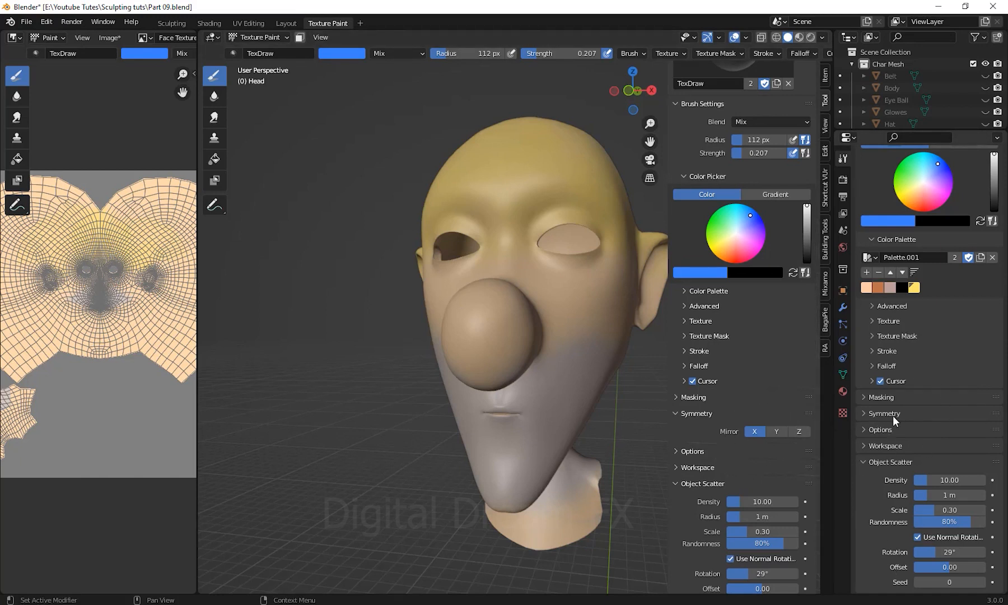
pyautogui.click(869, 412)
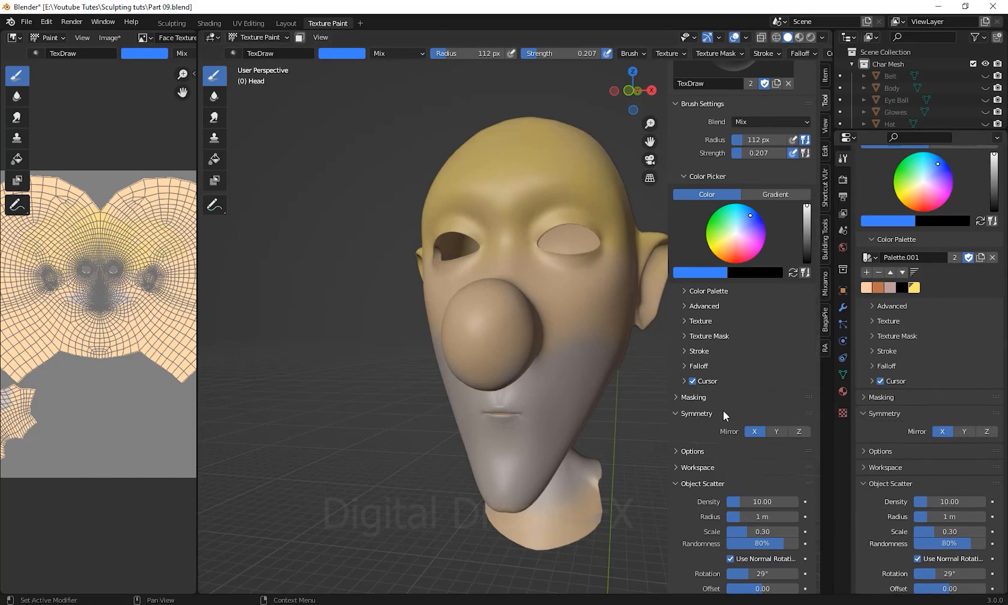
pyautogui.press('n')
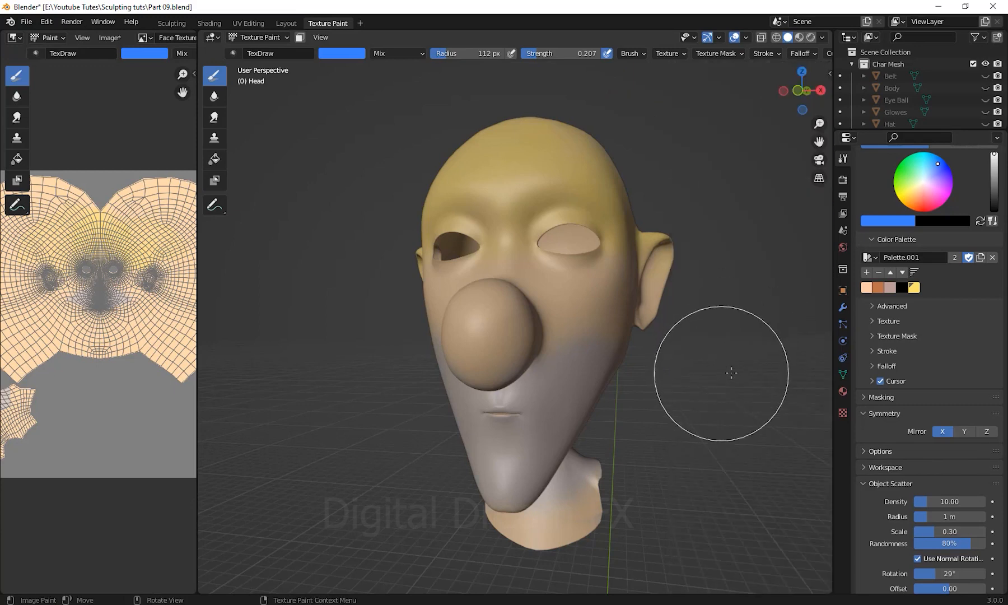
pyautogui.moveTo(721, 387)
pyautogui.mouseDown(button='middle')
pyautogui.moveTo(705, 386)
pyautogui.moveTo(723, 388)
pyautogui.mouseUp(button='middle')
# Step: Start the Shortcut VUr key display and slightly widen the properties editor
pyautogui.press('n')
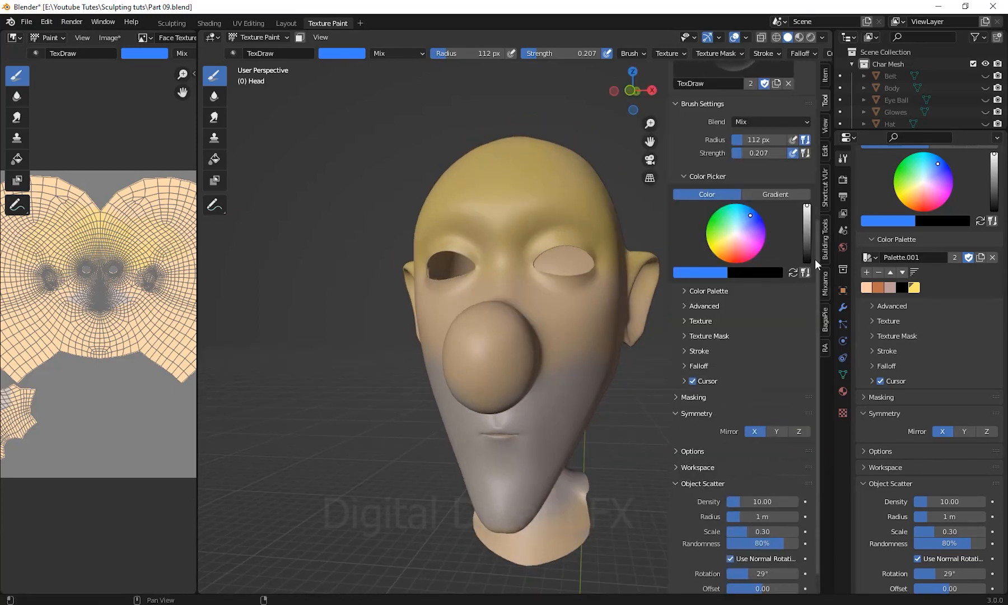
pyautogui.click(824, 184)
pyautogui.click(728, 86)
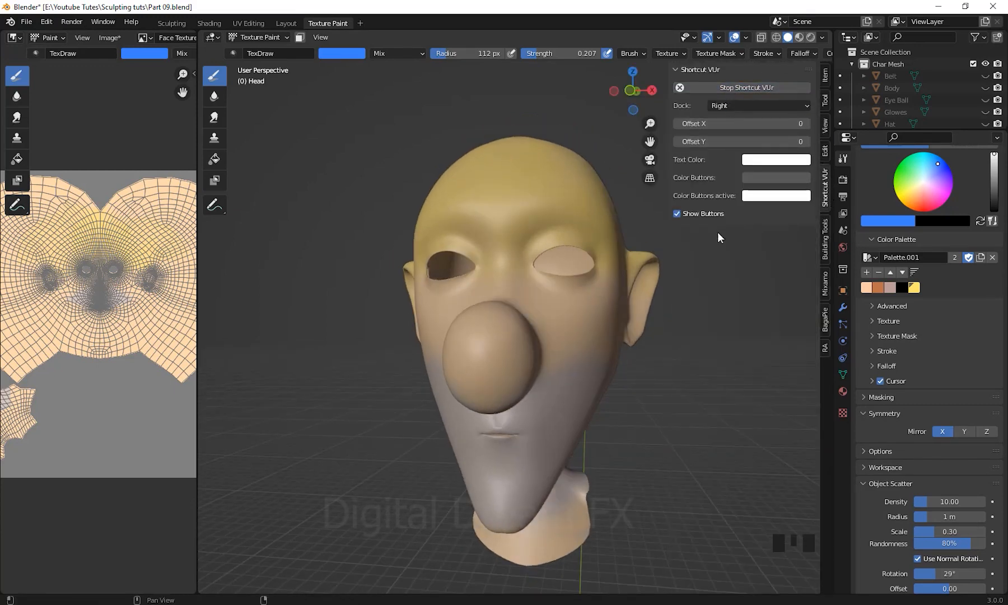
pyautogui.moveTo(719, 395)
pyautogui.mouseDown(button='middle')
pyautogui.moveTo(731, 391)
pyautogui.moveTo(719, 405)
pyautogui.mouseUp(button='middle')
pyautogui.press('n')
pyautogui.moveTo(735, 365); pyautogui.dragTo(732, 329, button='middle')
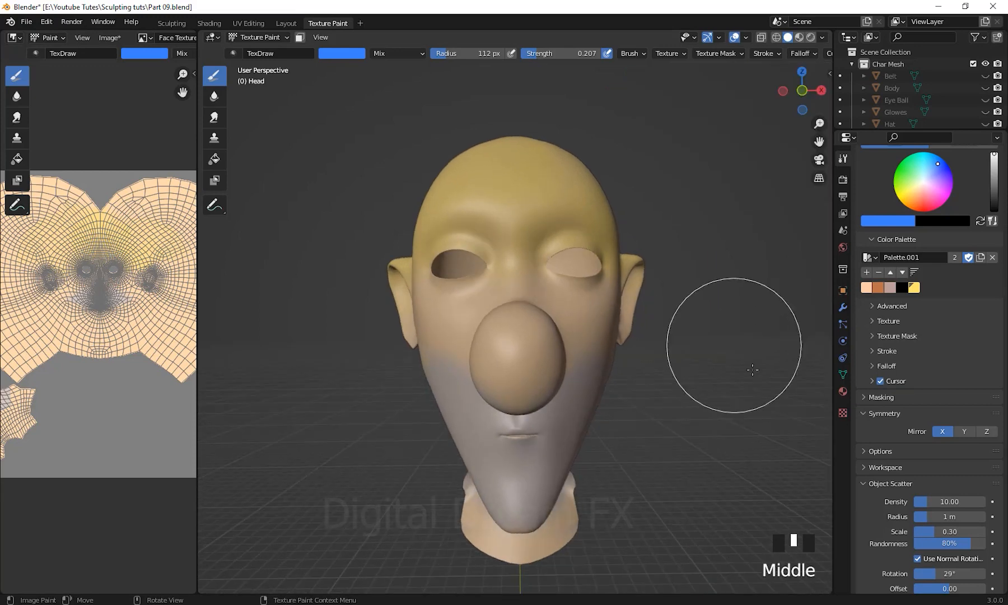
pyautogui.moveTo(833, 332); pyautogui.dragTo(822, 333)
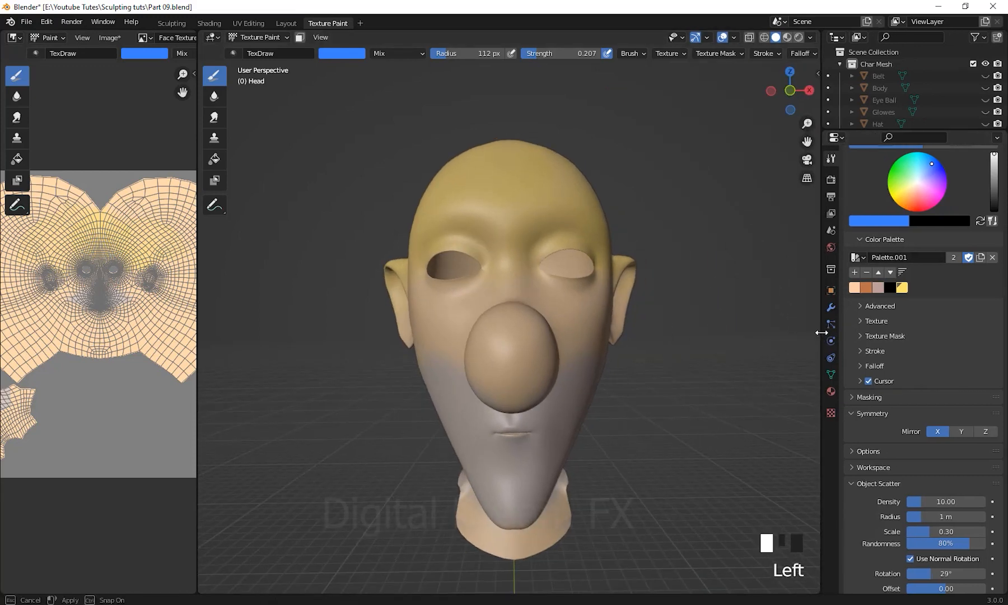
# Step: Try deepening the blue along the jawline at strength 0.207, and undo the blue strokes on the lower face
pyautogui.keyDown('shift'); pyautogui.moveTo(766, 347); pyautogui.dragTo(765, 313, button='middle'); pyautogui.keyUp('shift')
pyautogui.moveTo(701, 362); pyautogui.dragTo(551, 295, button='middle')
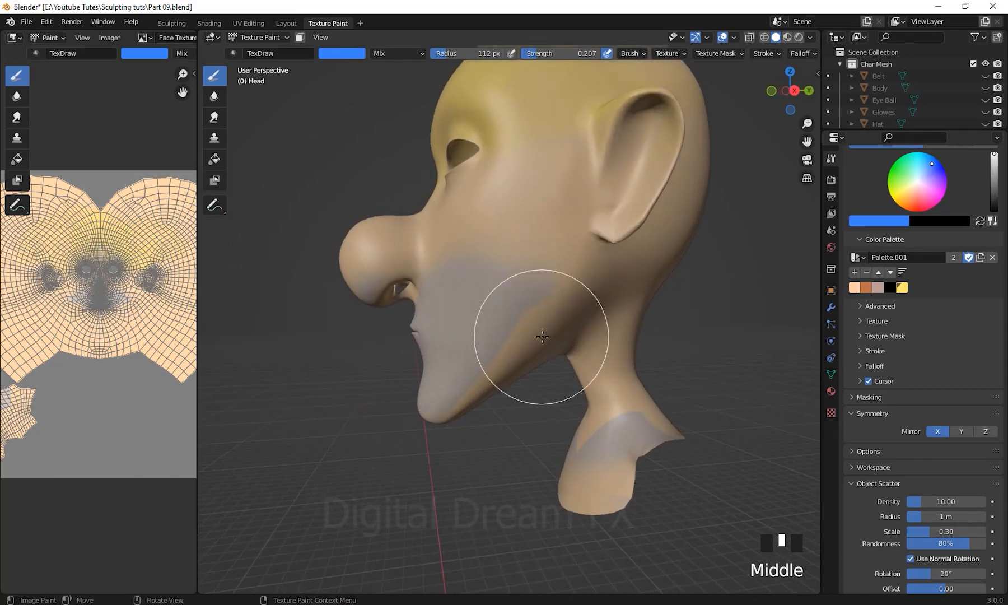
pyautogui.moveTo(513, 362); pyautogui.dragTo(588, 318, button='middle')
pyautogui.moveTo(587, 317)
pyautogui.mouseDown()
pyautogui.moveTo(522, 438)
pyautogui.moveTo(608, 288)
pyautogui.moveTo(512, 416)
pyautogui.mouseUp()
pyautogui.moveTo(513, 416)
pyautogui.mouseDown(button='middle')
pyautogui.moveTo(466, 330)
pyautogui.moveTo(489, 358)
pyautogui.mouseUp(button='middle')
pyautogui.click(391, 52)
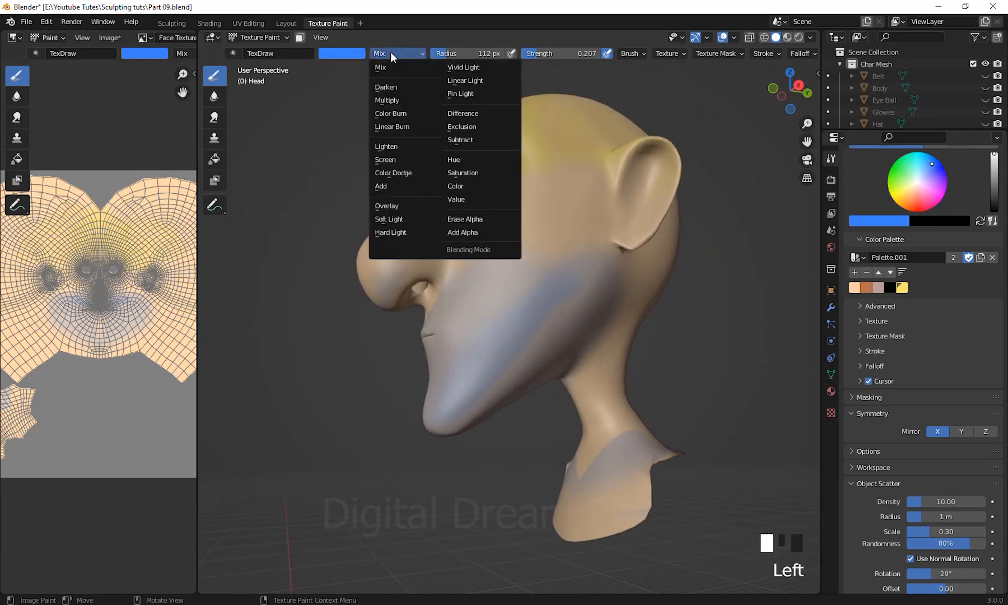
pyautogui.moveTo(674, 308)
pyautogui.mouseDown(button='middle')
pyautogui.moveTo(682, 322)
pyautogui.moveTo(695, 313)
pyautogui.moveTo(688, 326)
pyautogui.moveTo(712, 327)
pyautogui.mouseUp(button='middle')
pyautogui.hotkey('ctrl', 'z')
pyautogui.hotkey('ctrl', 'z')
# Step: Lower the brush strength to 0.081 and paint a faint mirrored blue over the lower cheeks and jaw
pyautogui.keyDown('shift'); pyautogui.moveTo(712, 327); pyautogui.dragTo(692, 339, button='middle'); pyautogui.keyUp('shift')
pyautogui.moveTo(680, 340); pyautogui.dragTo(644, 314, button='middle')
pyautogui.moveTo(560, 53); pyautogui.dragTo(540, 53)
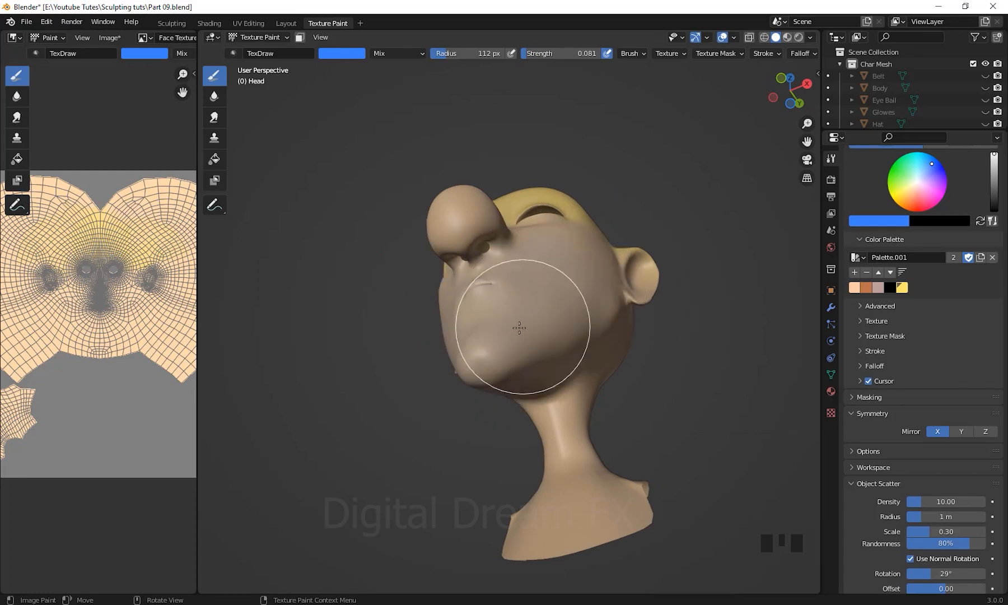
pyautogui.moveTo(519, 326); pyautogui.dragTo(457, 337, button='middle')
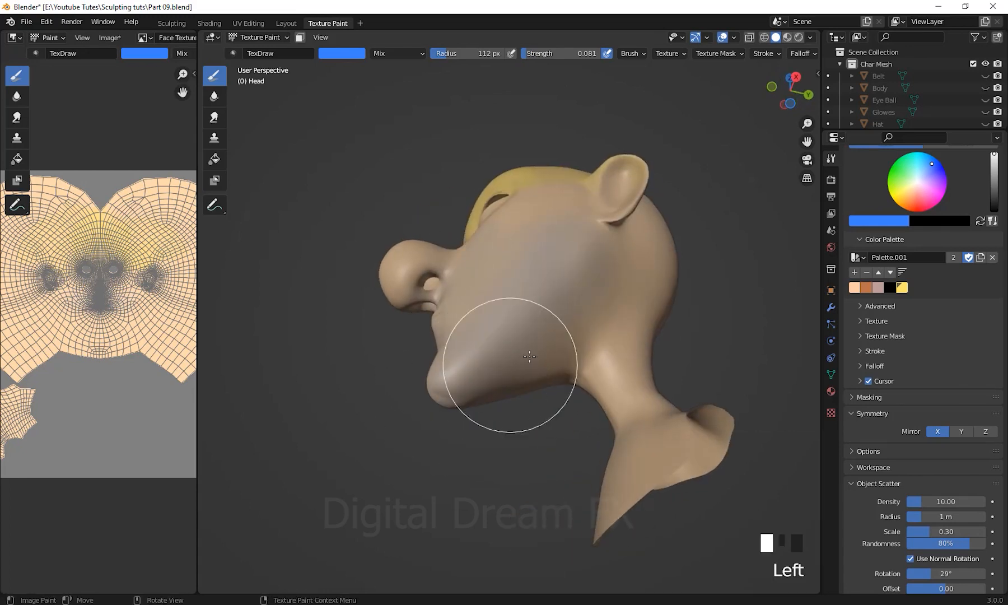
pyautogui.moveTo(526, 364); pyautogui.dragTo(554, 336, button='middle')
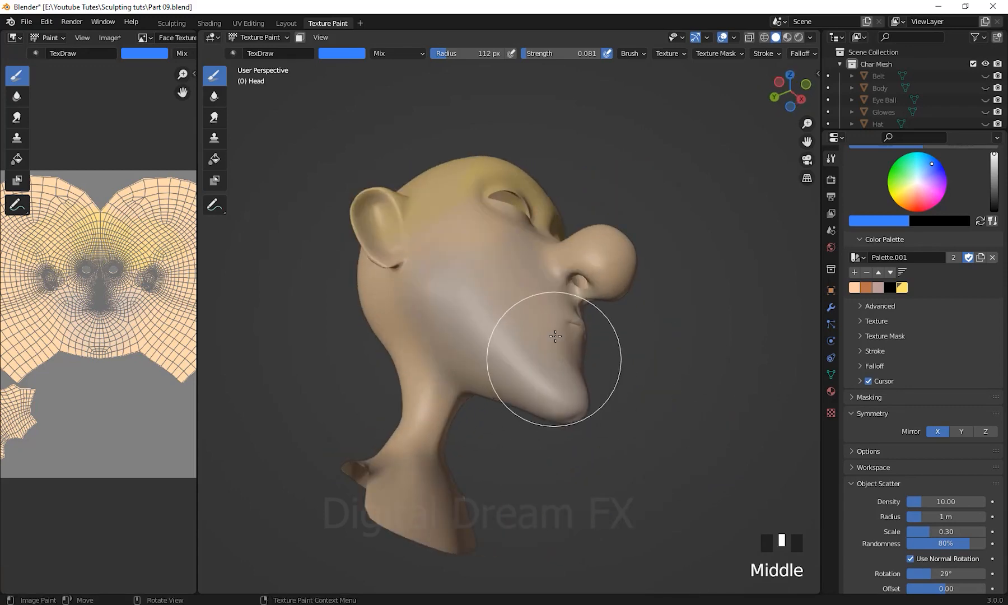
pyautogui.moveTo(555, 336)
pyautogui.mouseDown()
pyautogui.moveTo(462, 288)
pyautogui.moveTo(438, 288)
pyautogui.moveTo(427, 266)
pyautogui.mouseUp()
# Step: Build up the blue tint around the chin, the mouth and along the jawline towards the ears
pyautogui.moveTo(427, 265)
pyautogui.mouseDown(button='middle')
pyautogui.moveTo(525, 490)
pyautogui.moveTo(461, 393)
pyautogui.mouseUp(button='middle')
pyautogui.moveTo(461, 394); pyautogui.dragTo(612, 439)
pyautogui.moveTo(612, 439); pyautogui.dragTo(507, 381, button='middle')
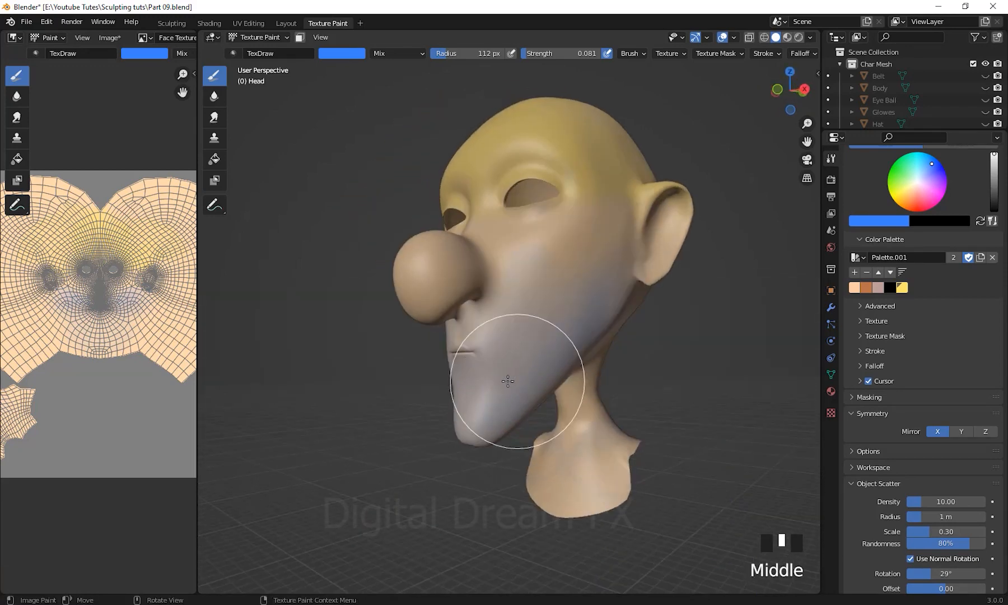
pyautogui.moveTo(507, 381)
pyautogui.mouseDown()
pyautogui.moveTo(427, 434)
pyautogui.moveTo(603, 304)
pyautogui.mouseUp()
pyautogui.scroll(-2, 551, 427)
pyautogui.scroll(2, 635, 426)
# Step: Change the brush colour to red and tint both cheeks and the area below the eyes
pyautogui.moveTo(551, 427); pyautogui.dragTo(630, 428, button='middle')
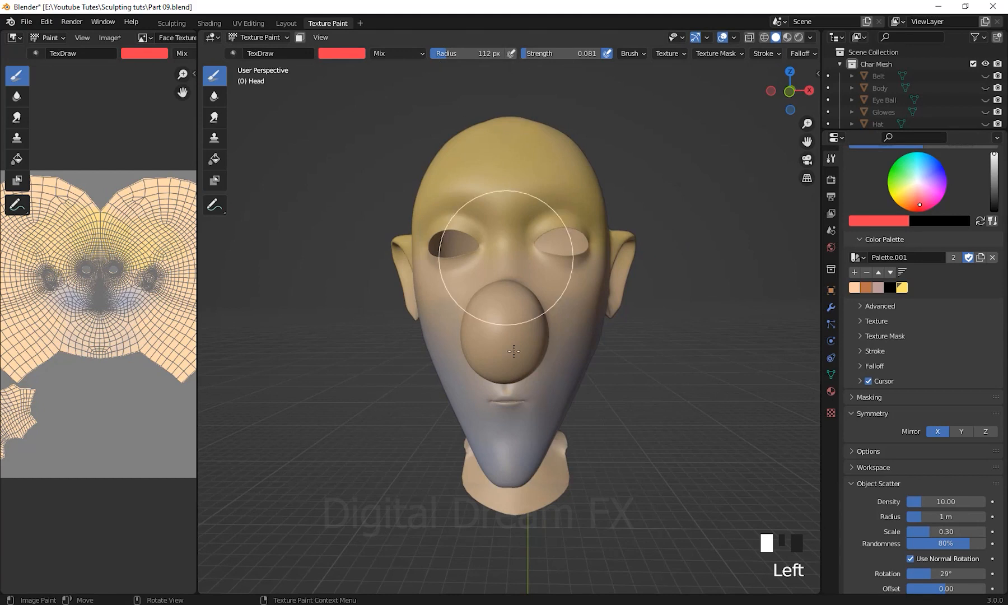
pyautogui.moveTo(513, 351); pyautogui.dragTo(548, 289, button='middle')
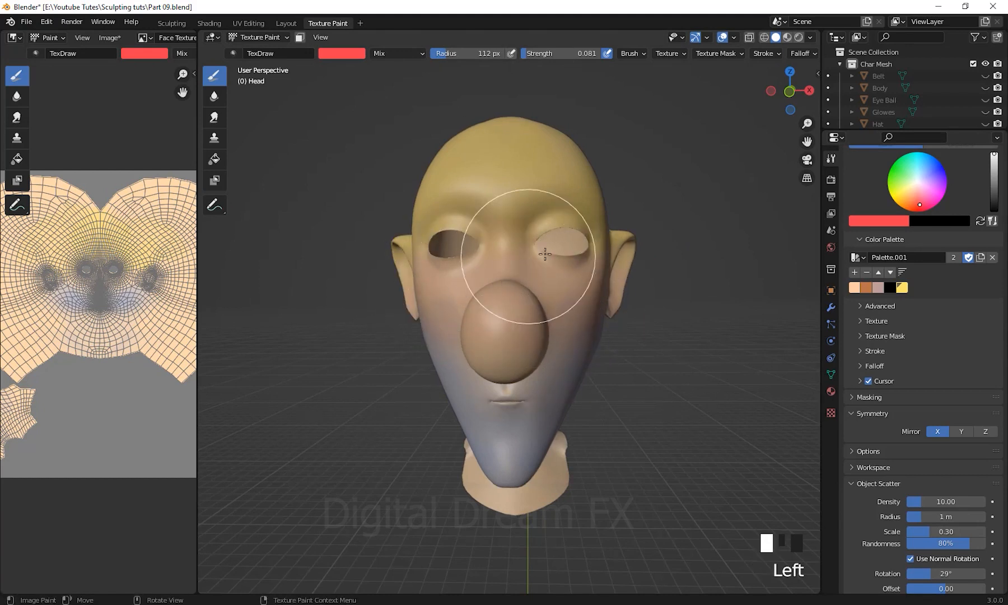
pyautogui.moveTo(451, 253); pyautogui.dragTo(433, 254)
pyautogui.moveTo(555, 277); pyautogui.dragTo(604, 269, button='middle')
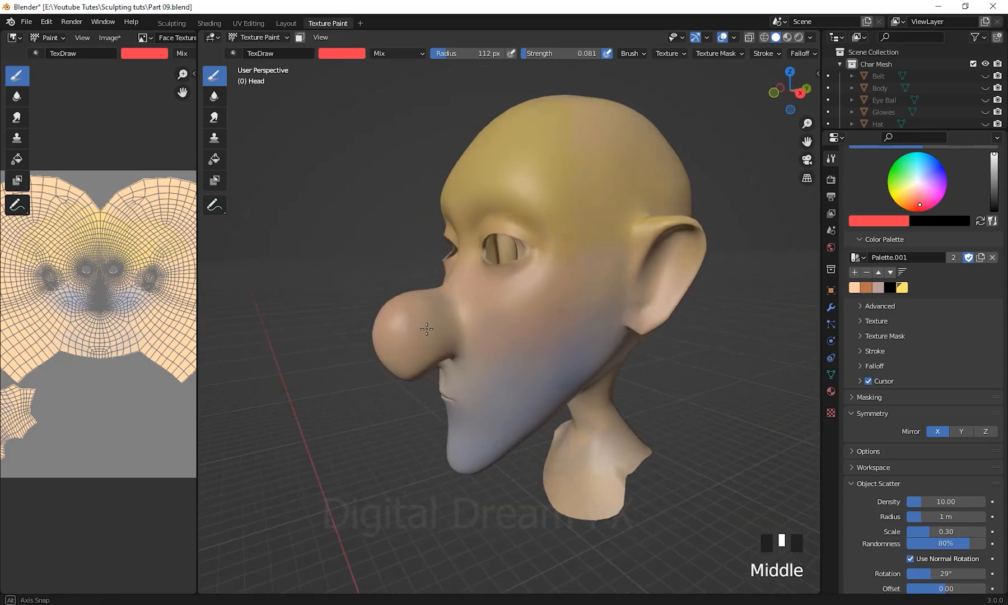
pyautogui.moveTo(537, 285); pyautogui.dragTo(610, 270)
pyautogui.moveTo(601, 256); pyautogui.dragTo(613, 323, button='middle')
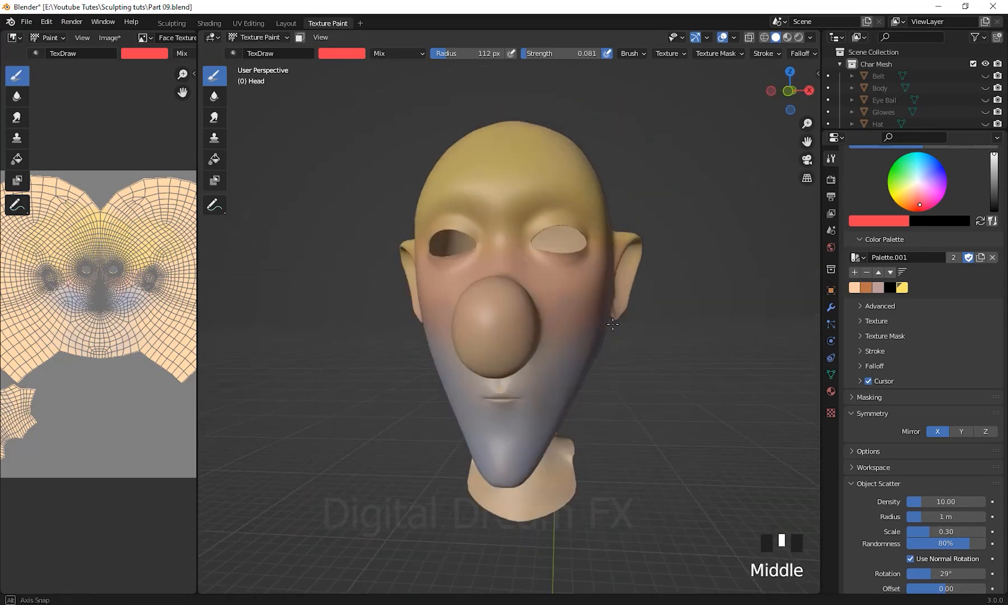
pyautogui.moveTo(495, 296)
pyautogui.mouseDown(button='middle')
pyautogui.moveTo(500, 312)
pyautogui.moveTo(590, 321)
pyautogui.mouseUp(button='middle')
pyautogui.click(418, 249)
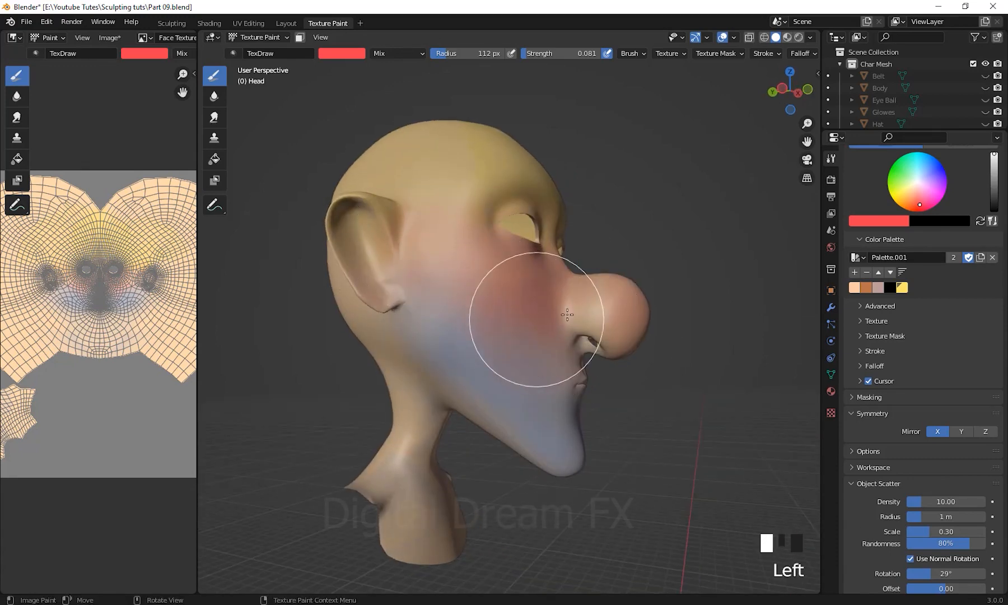
# Step: Paint red over the tip, top and sides of the nose and where it meets the cheeks
pyautogui.moveTo(650, 332); pyautogui.dragTo(496, 321, button='middle')
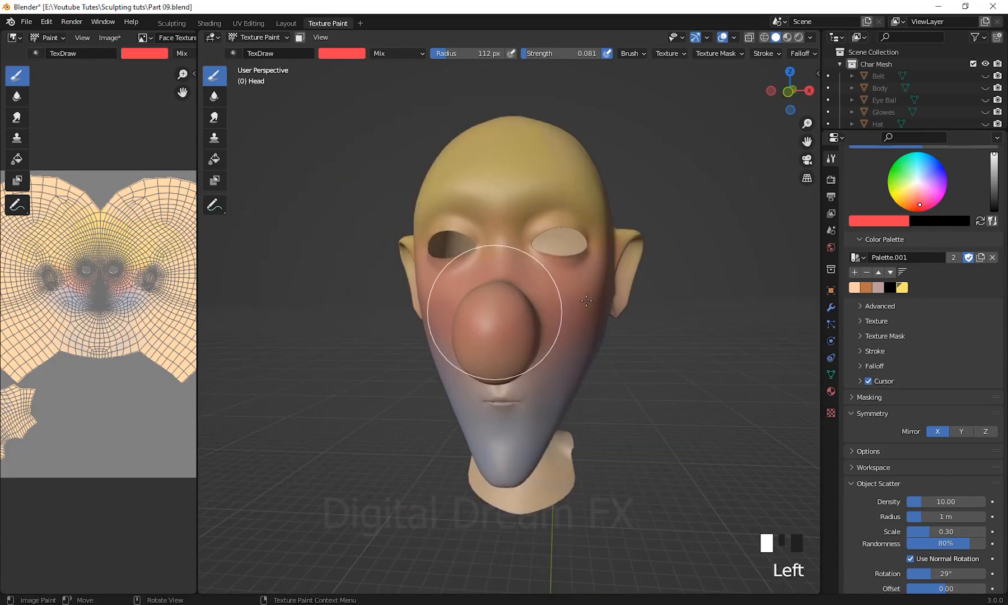
pyautogui.moveTo(558, 352); pyautogui.dragTo(542, 262, button='middle')
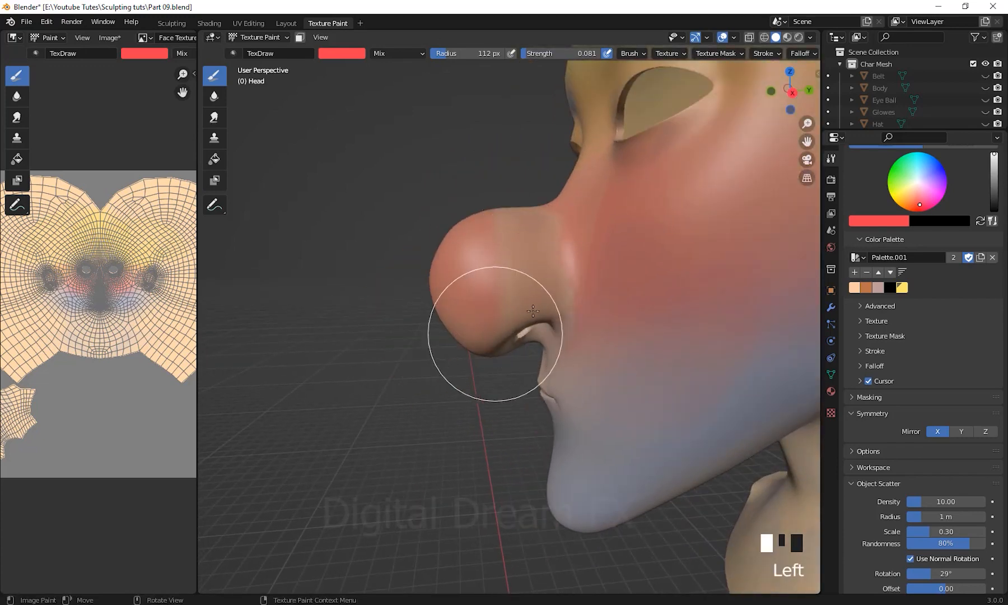
pyautogui.moveTo(535, 226); pyautogui.dragTo(508, 218, button='middle')
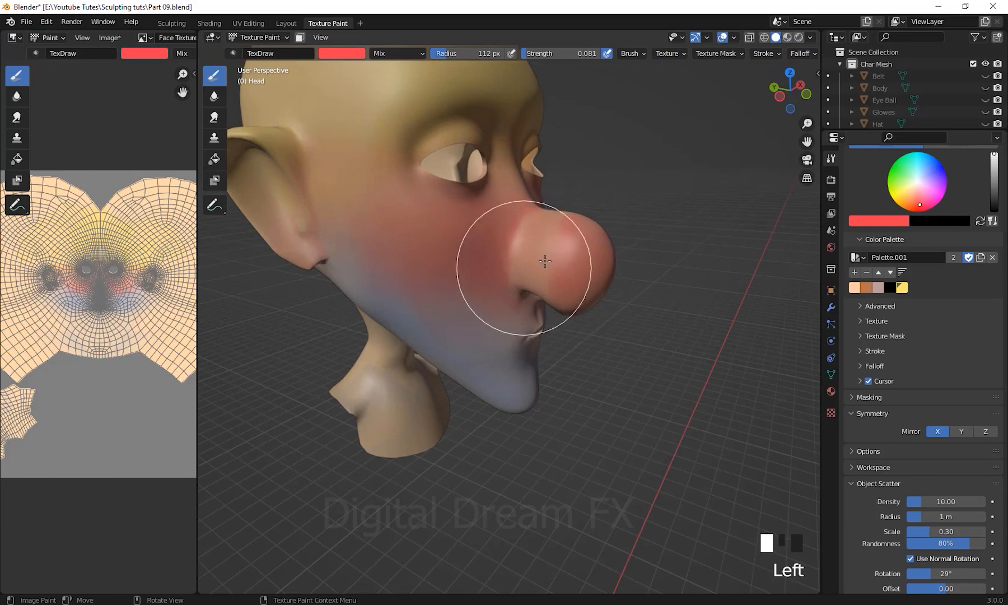
pyautogui.keyDown('shift'); pyautogui.moveTo(545, 261); pyautogui.dragTo(533, 421, button='middle'); pyautogui.keyUp('shift')
pyautogui.click(679, 315)
pyautogui.scroll(-2, 661, 308)
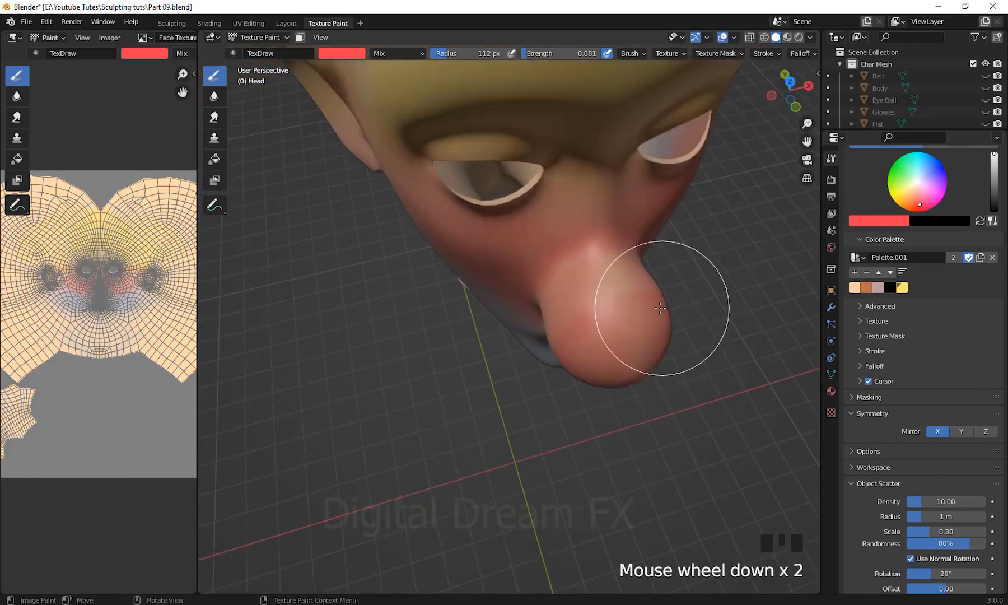
pyautogui.moveTo(660, 308); pyautogui.dragTo(566, 285, button='middle')
pyautogui.moveTo(593, 336); pyautogui.dragTo(609, 354)
pyautogui.moveTo(610, 354); pyautogui.dragTo(526, 319, button='middle')
pyautogui.moveTo(518, 358); pyautogui.dragTo(502, 366)
# Step: Choose the peach skin tone from the palette and glaze it over the reddened nose and inner cheek
pyautogui.scroll(-4, 502, 367)
pyautogui.moveTo(504, 358)
pyautogui.mouseDown(button='middle')
pyautogui.moveTo(655, 366)
pyautogui.moveTo(588, 347)
pyautogui.mouseUp(button='middle')
pyautogui.moveTo(588, 347)
pyautogui.keyDown('shift'); pyautogui.mouseDown(button='middle')
pyautogui.moveTo(589, 367)
pyautogui.moveTo(479, 405)
pyautogui.moveTo(484, 427)
pyautogui.moveTo(498, 420)
pyautogui.mouseUp(button='middle'); pyautogui.keyUp('shift')
pyautogui.click(853, 287)
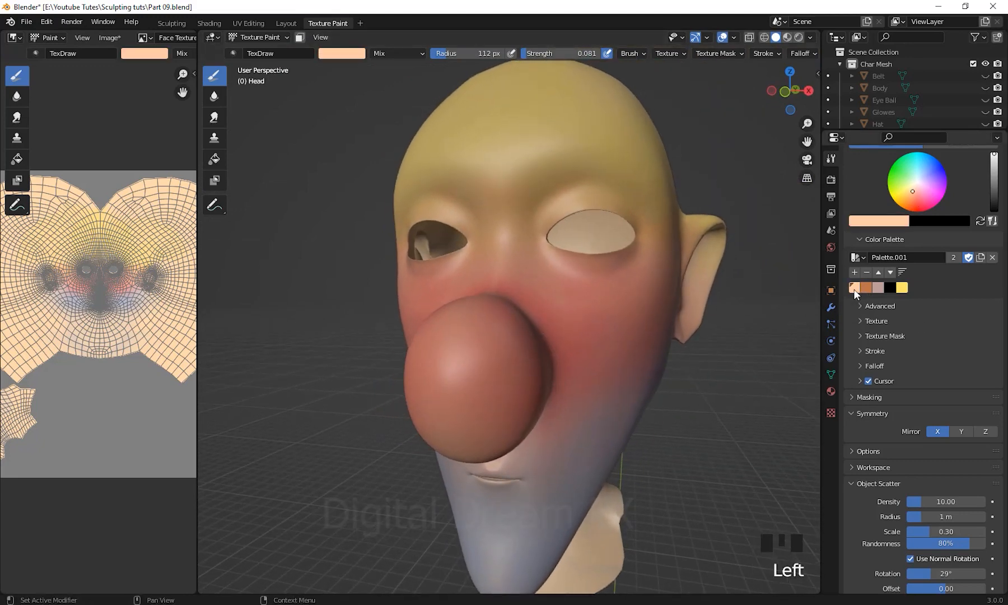
pyautogui.moveTo(553, 146); pyautogui.dragTo(538, 150, button='middle')
pyautogui.keyDown('shift'); pyautogui.moveTo(538, 150); pyautogui.dragTo(506, 168, button='middle'); pyautogui.keyUp('shift')
pyautogui.moveTo(533, 357); pyautogui.dragTo(534, 365)
pyautogui.moveTo(508, 306); pyautogui.dragTo(475, 371)
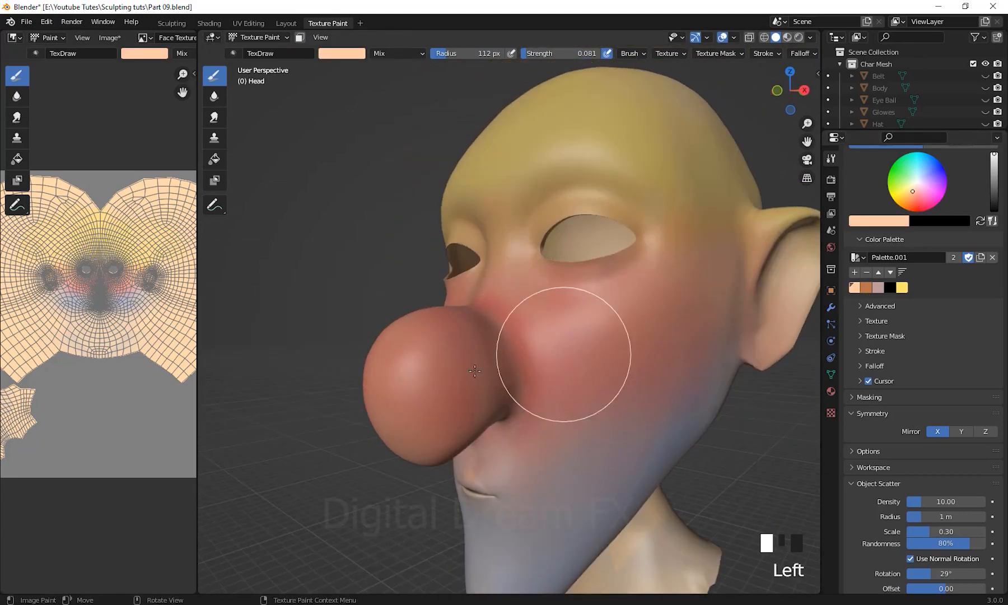
# Step: Blend the peach tone over the sides of the head, softening the transitions around the ears and cheeks
pyautogui.moveTo(567, 175); pyautogui.dragTo(692, 185, button='middle')
pyautogui.moveTo(252, 205); pyautogui.dragTo(323, 281)
pyautogui.moveTo(331, 286); pyautogui.dragTo(364, 271, button='middle')
pyautogui.keyDown('shift'); pyautogui.moveTo(364, 271); pyautogui.dragTo(483, 212, button='middle'); pyautogui.keyUp('shift')
pyautogui.moveTo(358, 364)
pyautogui.mouseDown()
pyautogui.moveTo(564, 400)
pyautogui.moveTo(577, 336)
pyautogui.mouseUp()
pyautogui.moveTo(638, 380); pyautogui.dragTo(506, 330, button='middle')
pyautogui.moveTo(448, 217); pyautogui.dragTo(513, 209)
pyautogui.moveTo(513, 209); pyautogui.dragTo(403, 356, button='middle')
pyautogui.moveTo(407, 351); pyautogui.dragTo(431, 307)
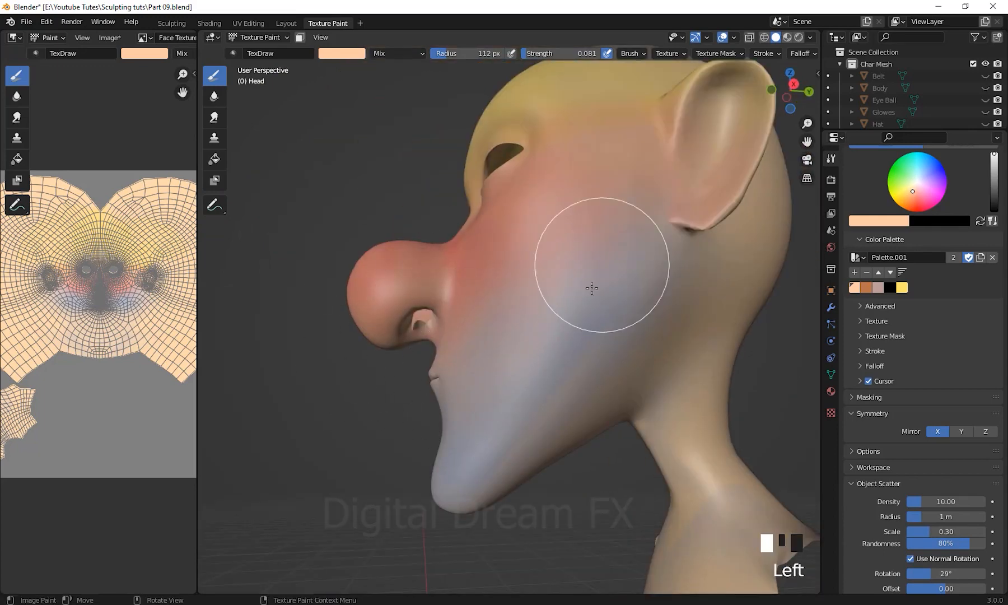
# Step: Tone down the blue on the jaw and the red on the cheek with light peach strokes
pyautogui.moveTo(591, 288); pyautogui.dragTo(619, 315)
pyautogui.moveTo(593, 453)
pyautogui.mouseDown()
pyautogui.moveTo(724, 191)
pyautogui.moveTo(717, 140)
pyautogui.mouseUp()
pyautogui.scroll(-2, 630, 283)
pyautogui.moveTo(624, 280)
pyautogui.mouseDown(button='middle')
pyautogui.moveTo(634, 292)
pyautogui.moveTo(722, 314)
pyautogui.mouseUp(button='middle')
pyautogui.moveTo(672, 269); pyautogui.dragTo(493, 365)
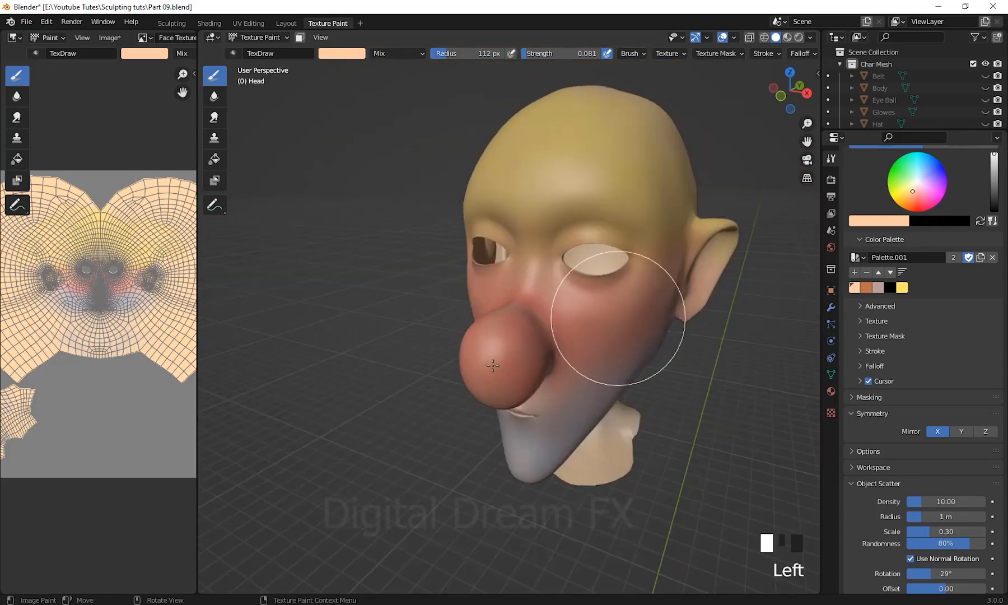
pyautogui.moveTo(493, 365); pyautogui.dragTo(567, 269, button='middle')
pyautogui.moveTo(445, 239); pyautogui.dragTo(239, 163, button='middle')
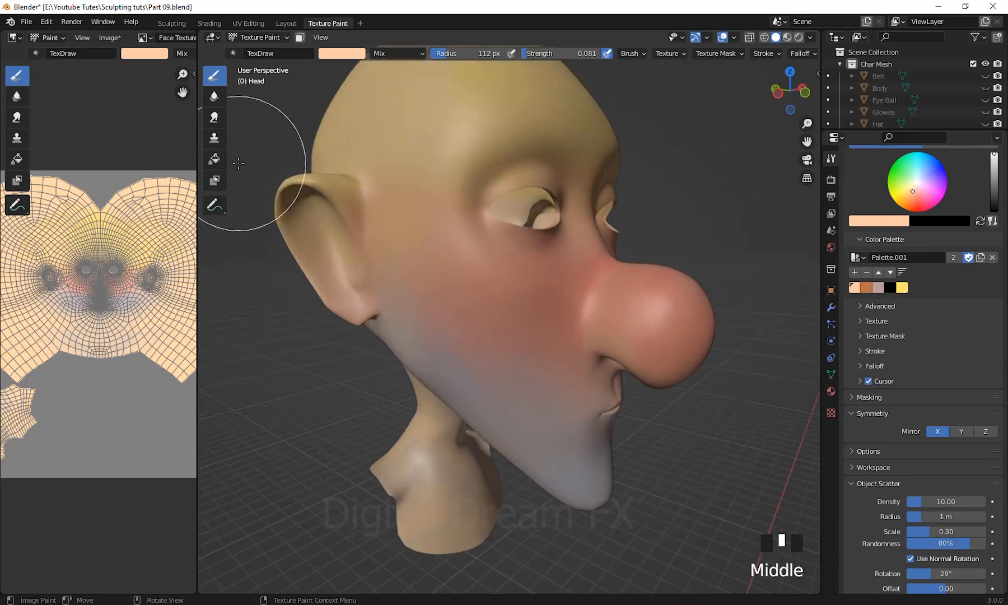
# Step: Switch to the Soften brush and blur the colour transitions on the cheeks, around the mouth and behind the ear
pyautogui.click(213, 96)
pyautogui.moveTo(574, 404); pyautogui.dragTo(563, 396)
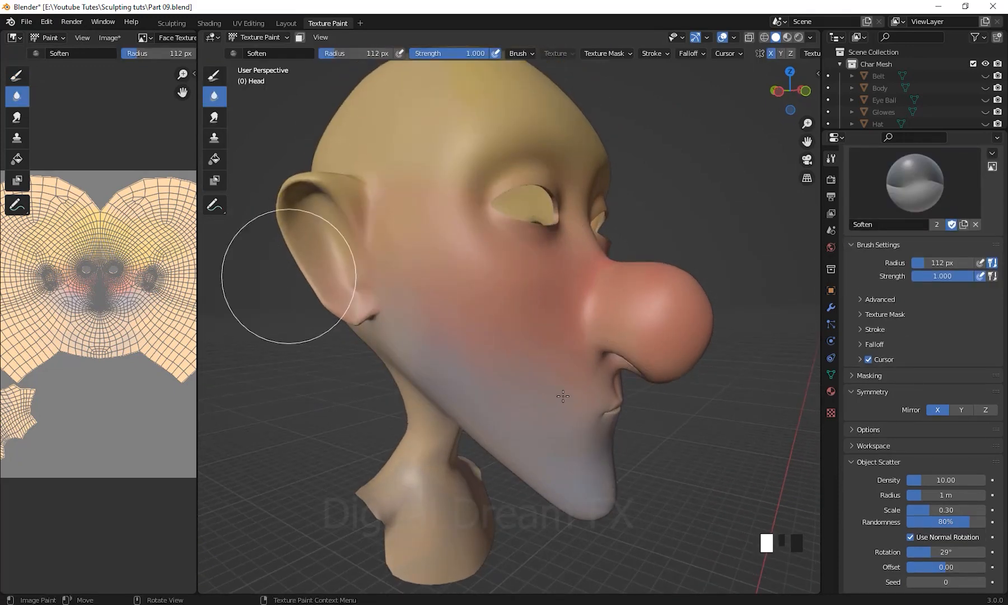
pyautogui.moveTo(604, 397); pyautogui.dragTo(526, 377, button='middle')
pyautogui.moveTo(526, 378); pyautogui.dragTo(522, 368)
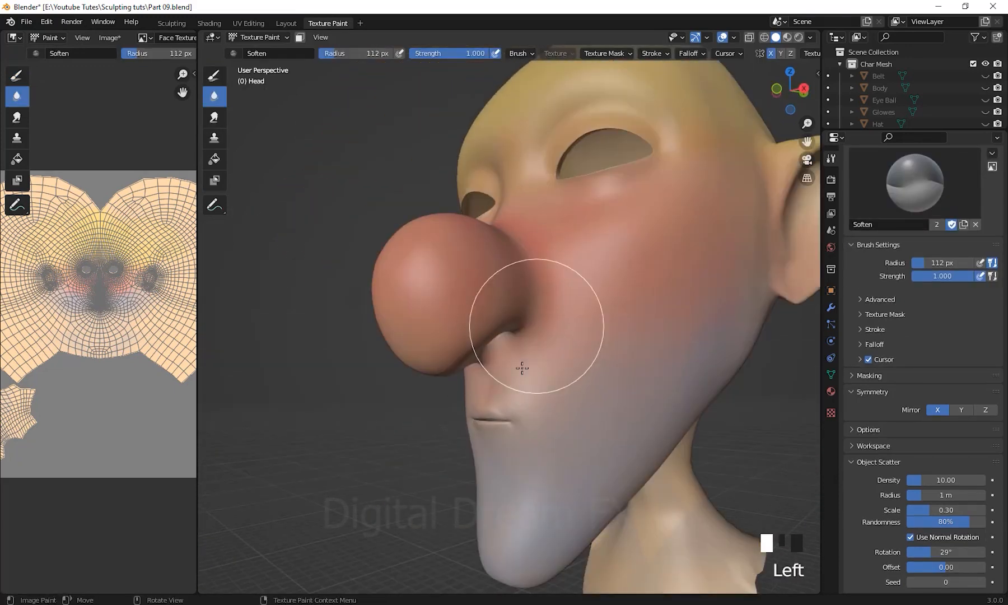
pyautogui.moveTo(673, 342); pyautogui.dragTo(486, 322, button='middle')
pyautogui.moveTo(485, 322); pyautogui.dragTo(562, 342)
pyautogui.moveTo(571, 263); pyautogui.dragTo(542, 253, button='middle')
pyautogui.moveTo(543, 253); pyautogui.dragTo(553, 376)
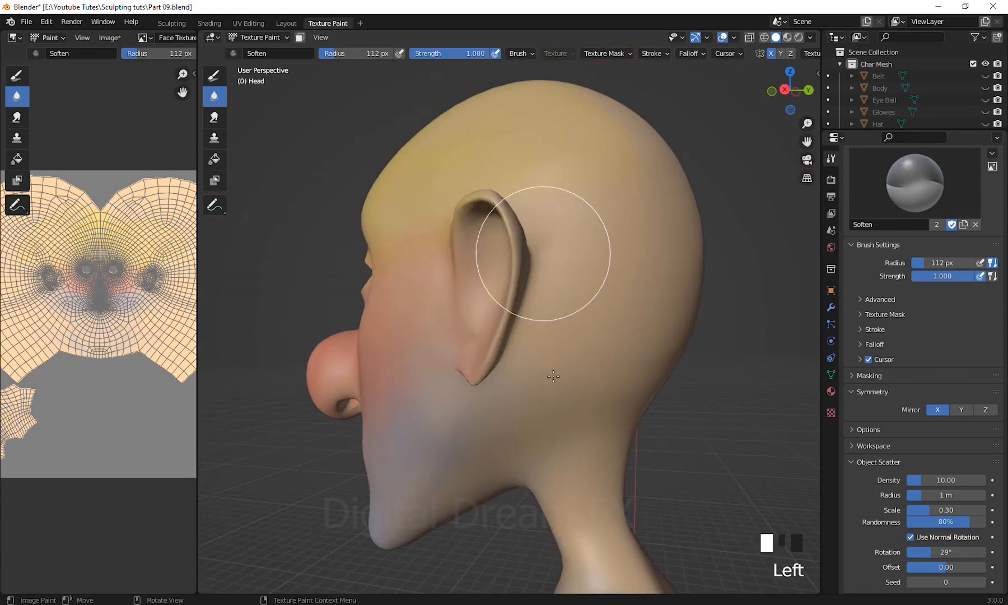
# Step: Soften the remaining colour edges along the jaw, the neck and the side of the head
pyautogui.moveTo(522, 426); pyautogui.dragTo(553, 481)
pyautogui.keyDown('shift'); pyautogui.moveTo(623, 316); pyautogui.dragTo(623, 305, button='middle'); pyautogui.keyUp('shift')
pyautogui.moveTo(560, 409)
pyautogui.mouseDown(button='middle')
pyautogui.moveTo(623, 425)
pyautogui.moveTo(689, 265)
pyautogui.mouseUp(button='middle')
pyautogui.moveTo(560, 264)
pyautogui.mouseDown()
pyautogui.moveTo(477, 331)
pyautogui.moveTo(537, 358)
pyautogui.mouseUp()
pyautogui.scroll(-4, 664, 384)
pyautogui.moveTo(660, 395)
pyautogui.mouseDown(button='middle')
pyautogui.moveTo(620, 430)
pyautogui.moveTo(625, 469)
pyautogui.mouseUp(button='middle')
pyautogui.keyDown('shift'); pyautogui.moveTo(639, 476); pyautogui.dragTo(628, 436, button='middle'); pyautogui.keyUp('shift')
pyautogui.scroll(3, 659, 495)
pyautogui.scroll(-3, 652, 450)
# Step: Return to the TexDraw brush and glaze peach at strength 0.081 over the forehead, cheeks and nose
pyautogui.click(214, 75)
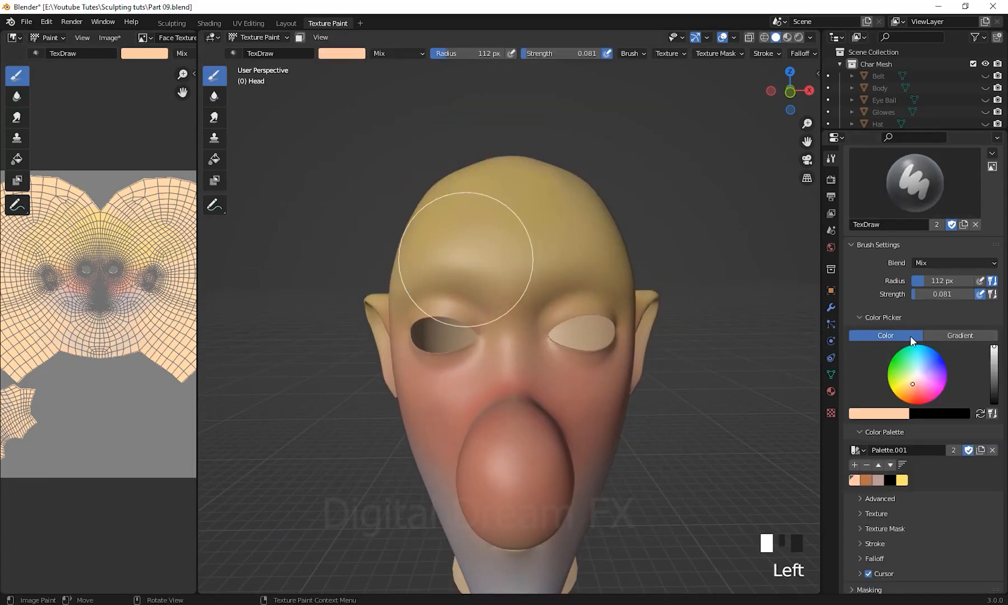
pyautogui.moveTo(575, 227)
pyautogui.mouseDown()
pyautogui.moveTo(464, 268)
pyautogui.moveTo(580, 297)
pyautogui.moveTo(448, 432)
pyautogui.mouseUp()
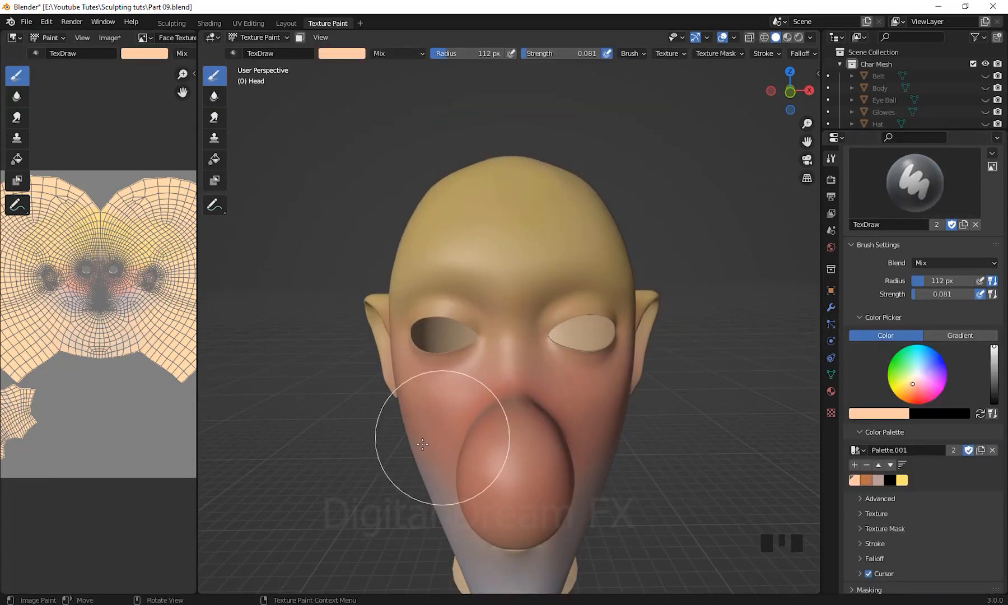
pyautogui.moveTo(423, 442); pyautogui.dragTo(400, 401, button='middle')
pyautogui.keyDown('shift'); pyautogui.moveTo(400, 400); pyautogui.dragTo(551, 227, button='middle'); pyautogui.keyUp('shift')
pyautogui.moveTo(551, 235)
pyautogui.mouseDown()
pyautogui.moveTo(573, 329)
pyautogui.moveTo(610, 335)
pyautogui.mouseUp()
pyautogui.moveTo(691, 342); pyautogui.dragTo(624, 335, button='middle')
pyautogui.moveTo(543, 306); pyautogui.dragTo(425, 302)
pyautogui.moveTo(414, 301)
pyautogui.mouseDown()
pyautogui.moveTo(452, 338)
pyautogui.moveTo(643, 250)
pyautogui.moveTo(437, 500)
pyautogui.mouseUp()
pyautogui.moveTo(521, 370); pyautogui.dragTo(596, 279, button='middle')
# Step: Add more peach strokes over the head and cheeks to mute the yellow and red
pyautogui.moveTo(576, 181); pyautogui.dragTo(533, 128)
pyautogui.moveTo(493, 218); pyautogui.dragTo(554, 263, button='middle')
pyautogui.keyDown('shift'); pyautogui.moveTo(554, 264); pyautogui.dragTo(487, 307, button='middle'); pyautogui.keyUp('shift')
pyautogui.moveTo(624, 341)
pyautogui.mouseDown()
pyautogui.moveTo(623, 306)
pyautogui.moveTo(551, 274)
pyautogui.mouseUp()
pyautogui.scroll(3, 542, 265)
pyautogui.moveTo(542, 265); pyautogui.dragTo(571, 305, button='middle')
pyautogui.moveTo(482, 174)
pyautogui.mouseDown()
pyautogui.moveTo(421, 266)
pyautogui.moveTo(404, 392)
pyautogui.moveTo(369, 409)
pyautogui.moveTo(392, 417)
pyautogui.mouseUp()
# Step: Brush peach across the middle of the face around the eyes and nose bridge
pyautogui.moveTo(628, 501); pyautogui.dragTo(540, 471, button='middle')
pyautogui.scroll(-1, 543, 461)
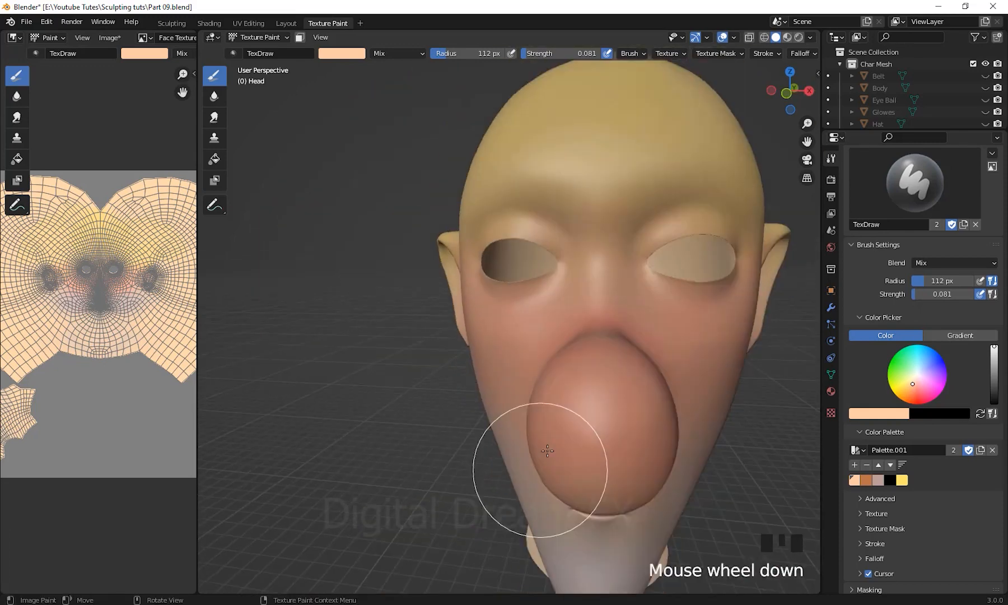
pyautogui.keyDown('shift'); pyautogui.moveTo(575, 332); pyautogui.dragTo(495, 407, button='middle'); pyautogui.keyUp('shift')
pyautogui.scroll(2, 526, 369)
pyautogui.moveTo(505, 416); pyautogui.dragTo(511, 405, button='middle')
pyautogui.moveTo(581, 323)
pyautogui.mouseDown()
pyautogui.moveTo(540, 310)
pyautogui.moveTo(331, 309)
pyautogui.mouseUp()
# Step: Paint the upper lip and lower lip corners orange-red with a 57 px brush at strength 0.304
pyautogui.scroll(-2, 571, 476)
pyautogui.keyDown('shift'); pyautogui.moveTo(571, 481); pyautogui.dragTo(590, 308, button='middle'); pyautogui.keyUp('shift')
pyautogui.scroll(2, 586, 327)
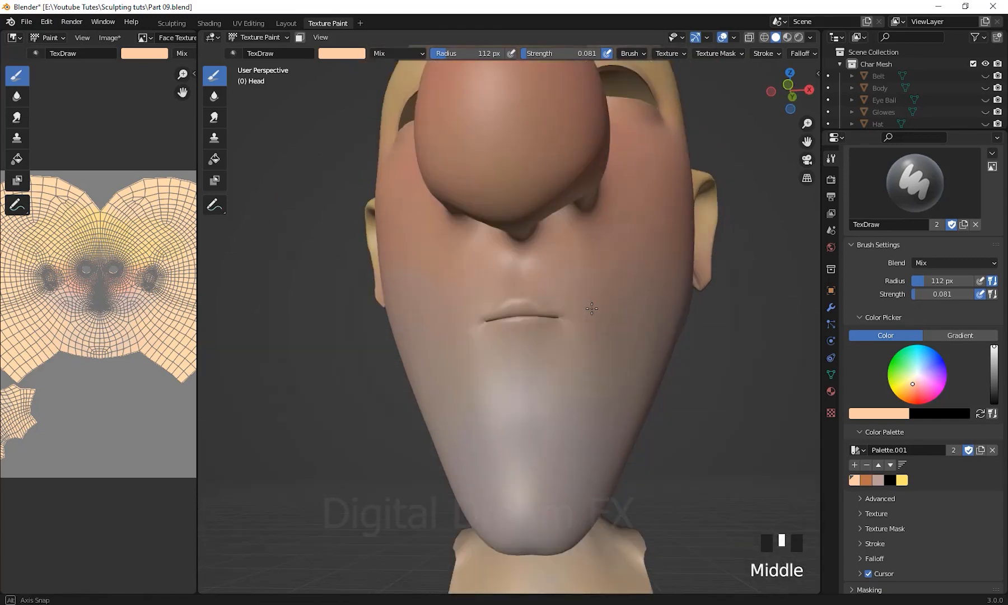
pyautogui.scroll(2, 599, 347)
pyautogui.keyDown('shift'); pyautogui.moveTo(602, 356); pyautogui.dragTo(648, 381, button='middle'); pyautogui.keyUp('shift')
pyautogui.scroll(3, 603, 381)
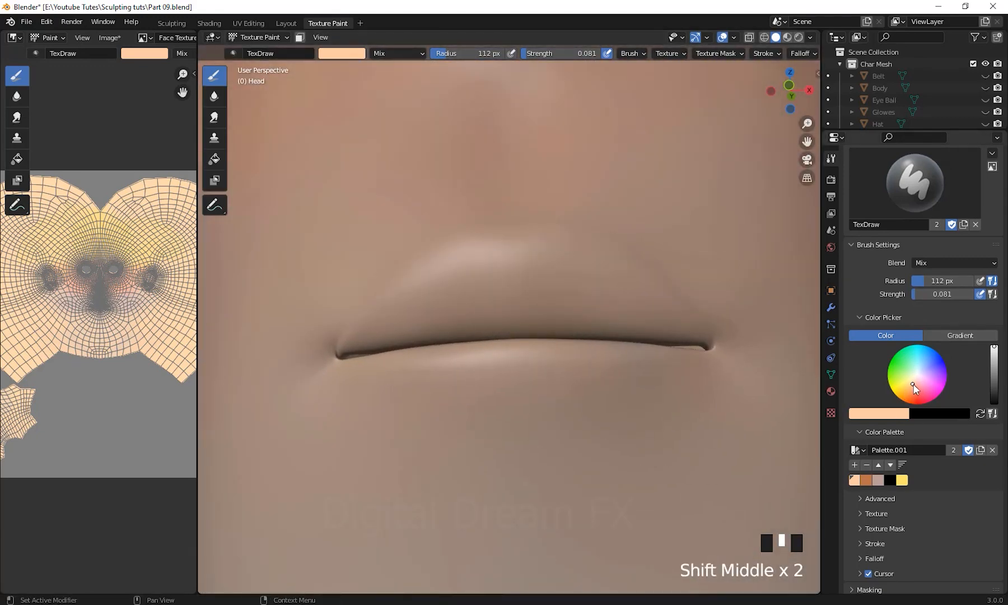
pyautogui.moveTo(913, 385); pyautogui.dragTo(914, 396)
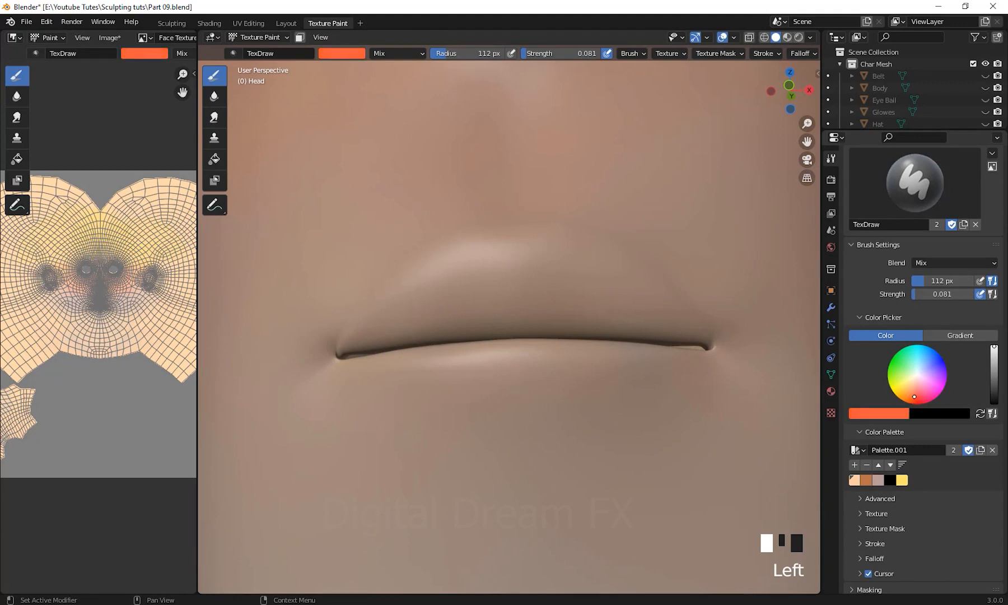
pyautogui.keyDown('shift'); pyautogui.moveTo(589, 331); pyautogui.dragTo(627, 344, button='middle'); pyautogui.keyUp('shift')
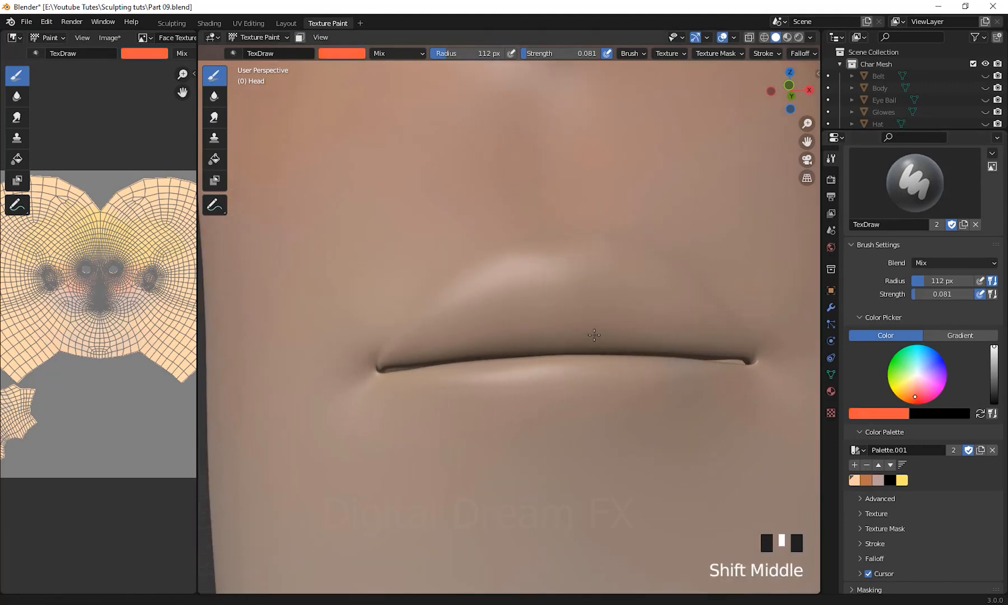
pyautogui.press('f')
pyautogui.click(551, 320)
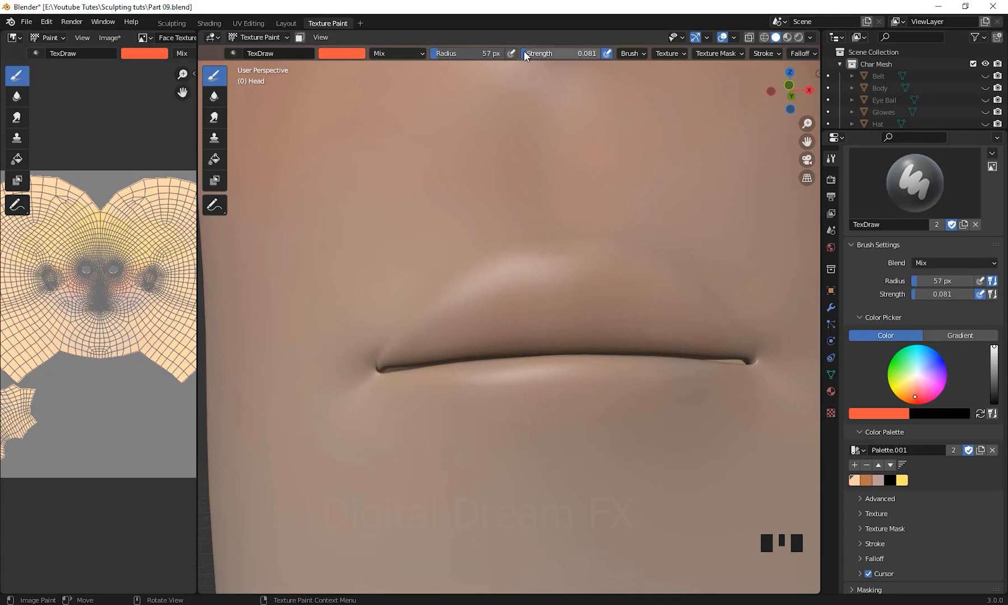
pyautogui.moveTo(590, 308)
pyautogui.mouseDown()
pyautogui.moveTo(528, 304)
pyautogui.moveTo(652, 336)
pyautogui.moveTo(636, 288)
pyautogui.mouseUp()
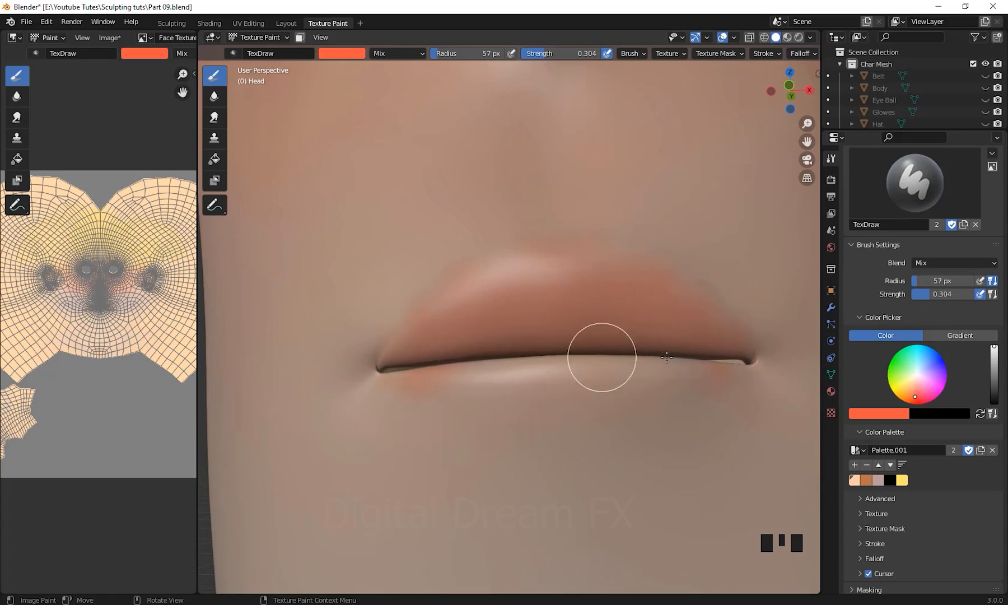
pyautogui.moveTo(596, 353)
pyautogui.mouseDown(button='middle')
pyautogui.moveTo(590, 407)
pyautogui.moveTo(578, 346)
pyautogui.mouseUp(button='middle')
pyautogui.scroll(2, 581, 376)
pyautogui.scroll(-2, 577, 346)
# Step: Enlarge the image editor and examine the painted lip pixels around the mouth on the face texture
pyautogui.moveTo(191, 276); pyautogui.dragTo(781, 313)
pyautogui.scroll(5, 389, 316)
pyautogui.scroll(2, 389, 316)
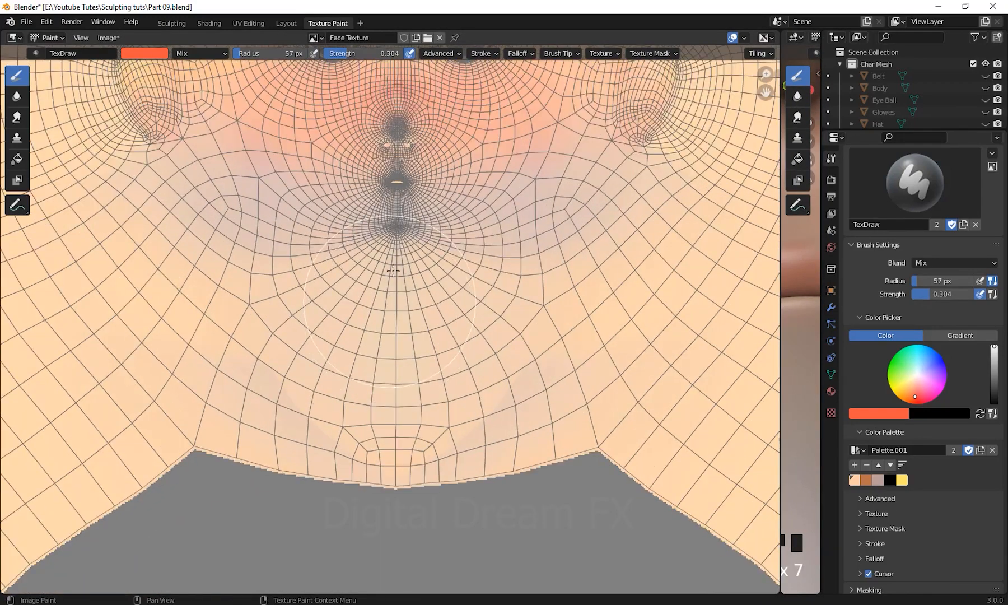
pyautogui.moveTo(390, 316); pyautogui.dragTo(393, 361, button='middle')
pyautogui.scroll(12, 393, 361)
pyautogui.scroll(2, 386, 274)
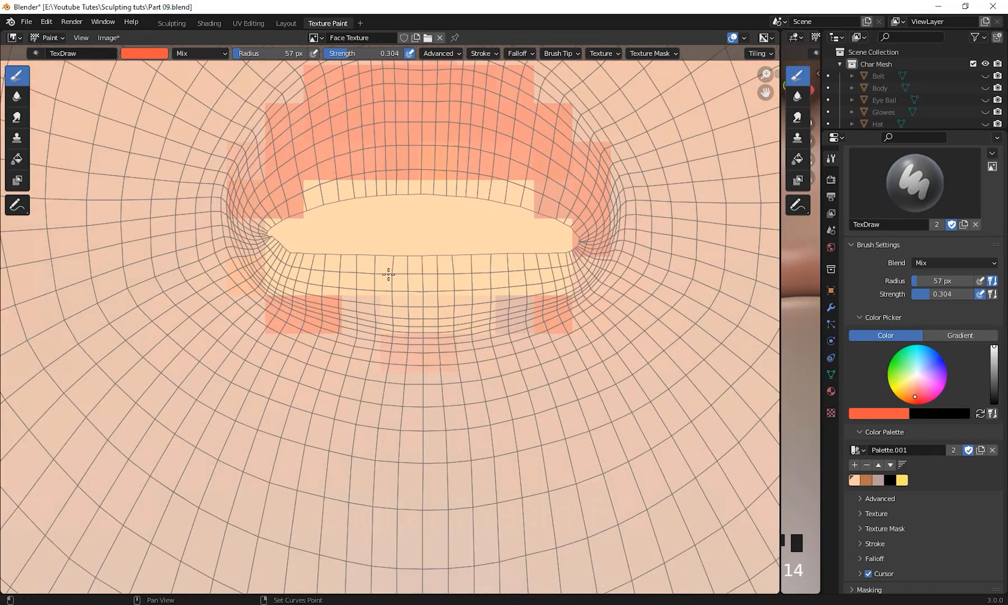
pyautogui.moveTo(387, 275); pyautogui.dragTo(368, 396, button='middle')
pyautogui.moveTo(377, 323); pyautogui.dragTo(370, 400, button='middle')
pyautogui.middleClick(363, 346)
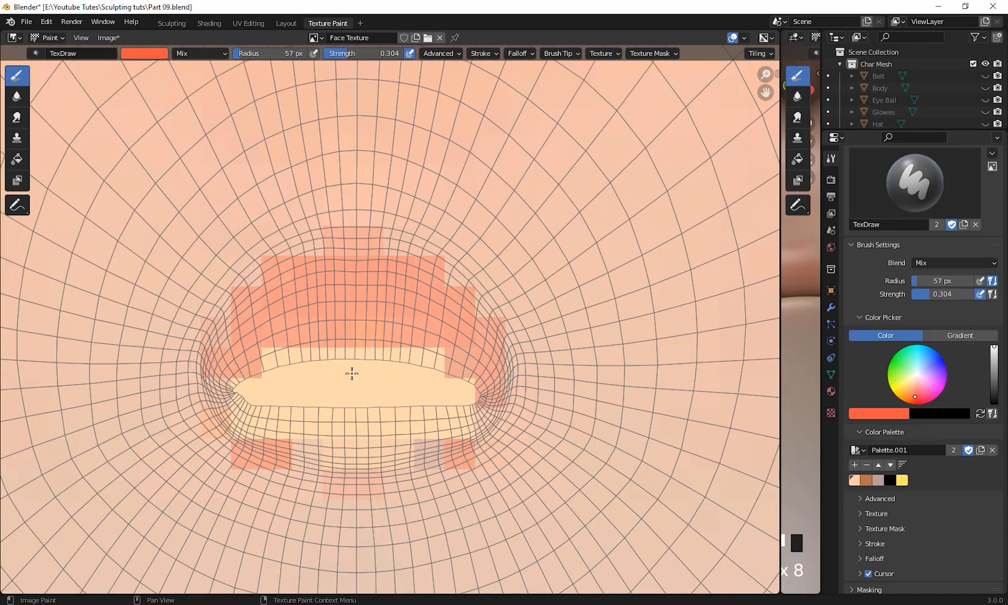
# Step: Reduce the brush radius to 2 px and paint orange-red over the mouth opening and lower lip pixels on the face texture
pyautogui.press('f')
pyautogui.click(386, 377)
pyautogui.scroll(-10, 367, 388)
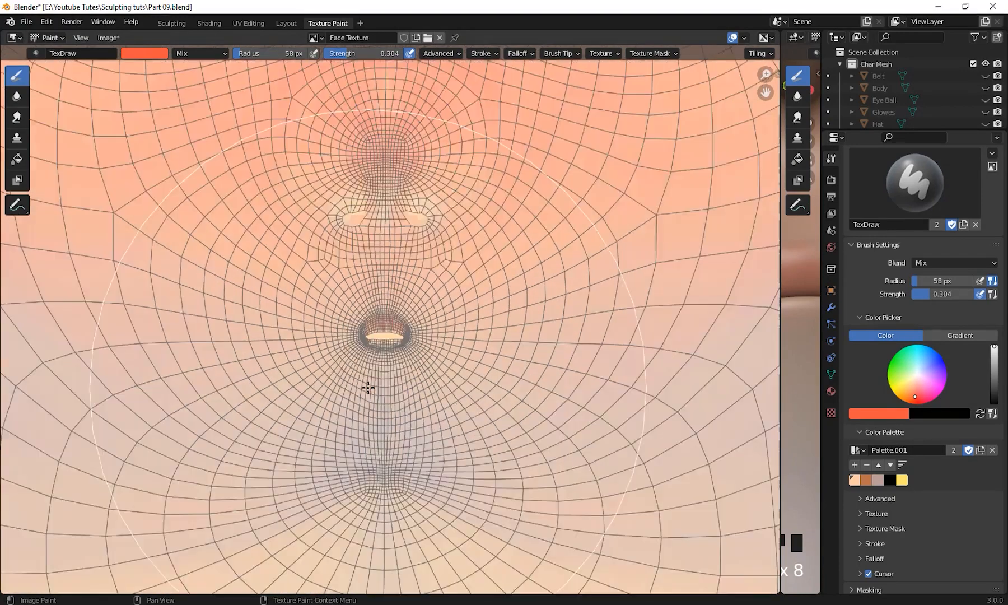
pyautogui.press('f')
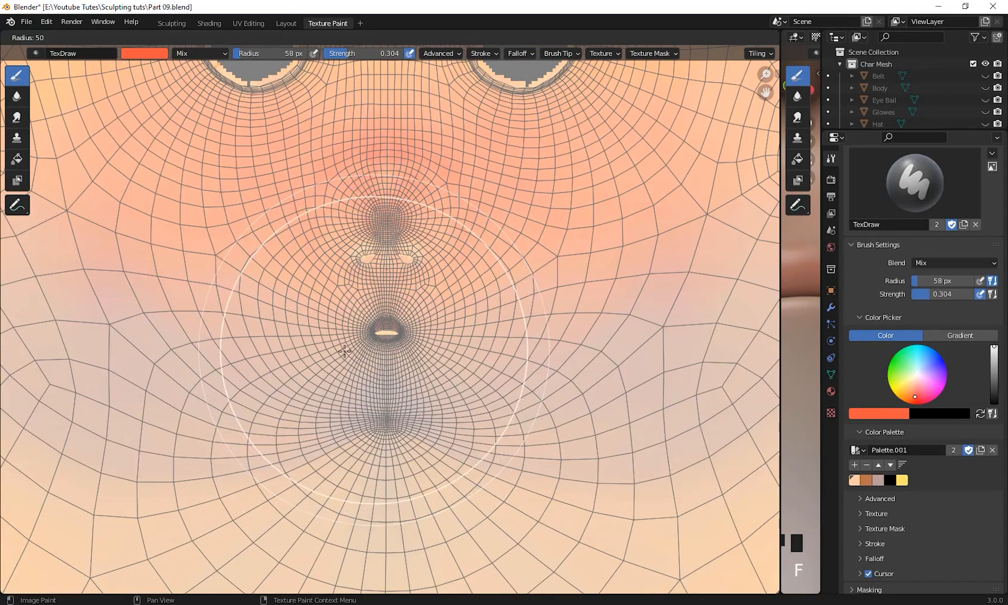
pyautogui.click(206, 435)
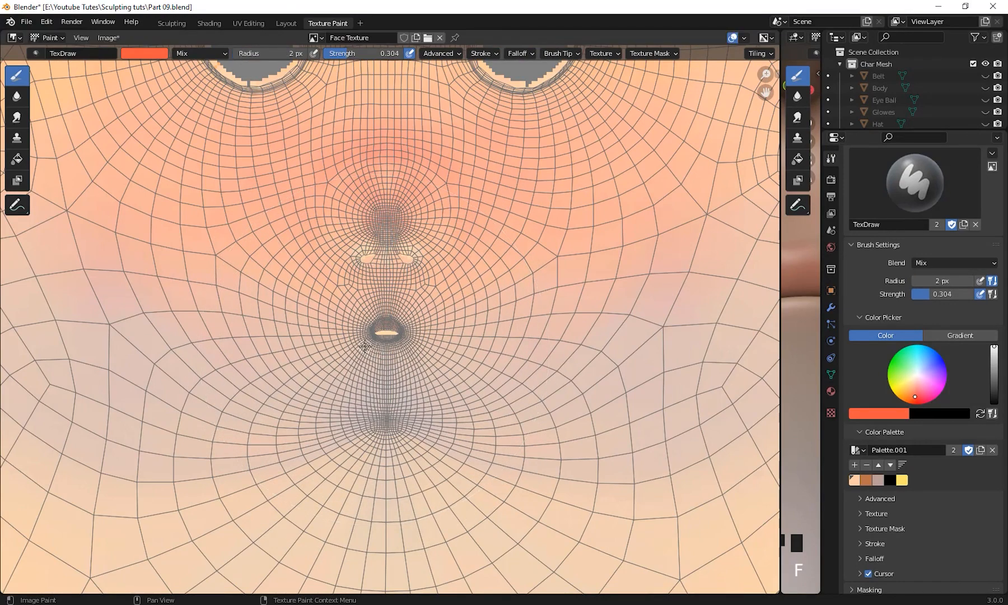
pyautogui.scroll(11, 373, 350)
pyautogui.moveTo(362, 350); pyautogui.dragTo(422, 367, button='middle')
pyautogui.moveTo(422, 367)
pyautogui.mouseDown()
pyautogui.moveTo(342, 382)
pyautogui.moveTo(490, 378)
pyautogui.moveTo(299, 402)
pyautogui.moveTo(362, 438)
pyautogui.moveTo(517, 405)
pyautogui.moveTo(360, 353)
pyautogui.moveTo(411, 384)
pyautogui.mouseUp()
pyautogui.scroll(2, 412, 384)
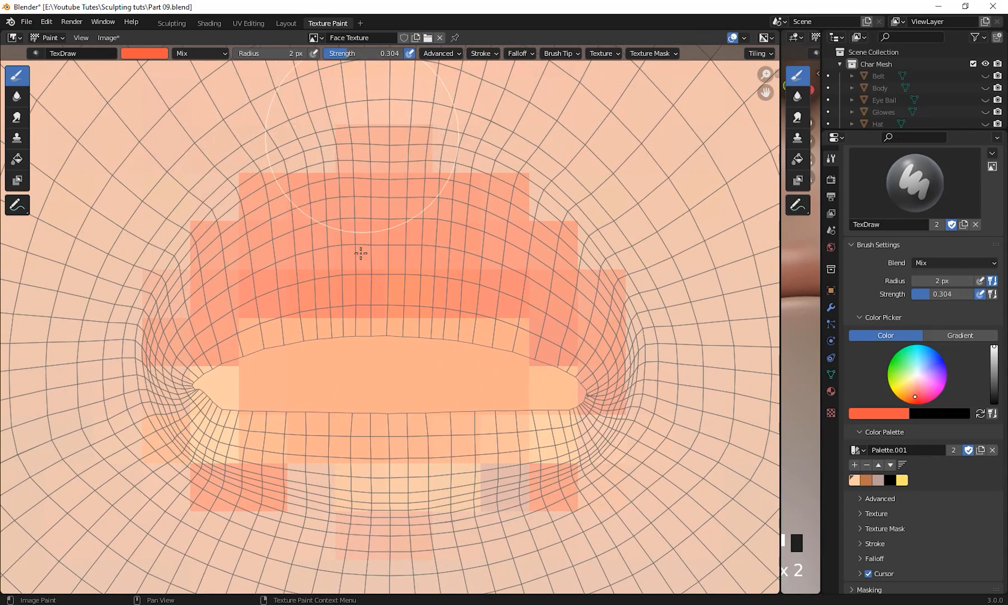
pyautogui.moveTo(377, 319)
pyautogui.mouseDown(button='middle')
pyautogui.moveTo(380, 347)
pyautogui.moveTo(400, 334)
pyautogui.mouseUp(button='middle')
pyautogui.moveTo(345, 343)
pyautogui.mouseDown()
pyautogui.moveTo(270, 371)
pyautogui.moveTo(311, 414)
pyautogui.moveTo(560, 398)
pyautogui.moveTo(457, 434)
pyautogui.moveTo(283, 416)
pyautogui.mouseUp()
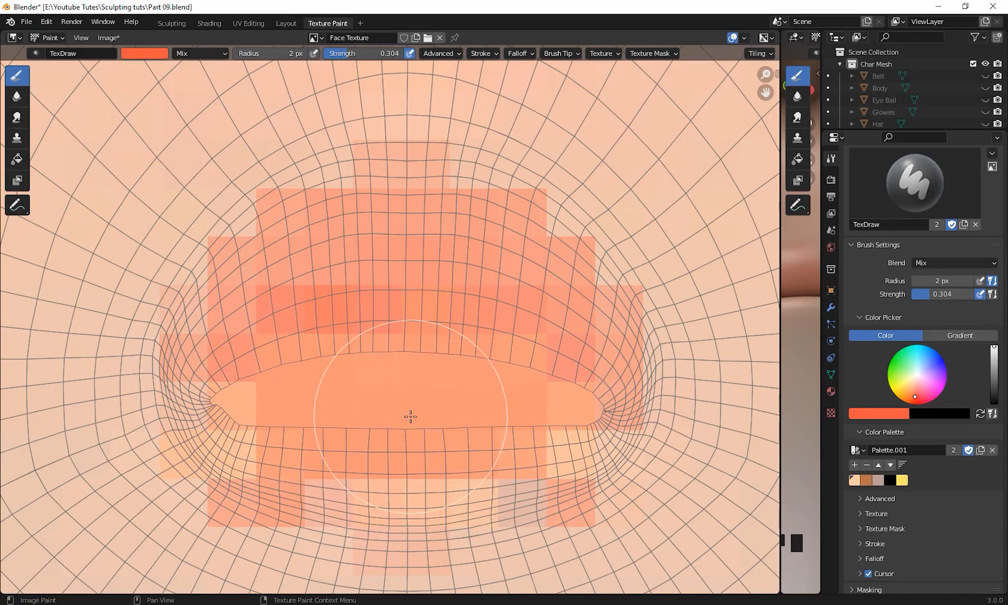
# Step: Reduce the brush radius to 1 px and fill the upper lip, lower lip and mouth corner pixels with orange-red
pyautogui.press('f')
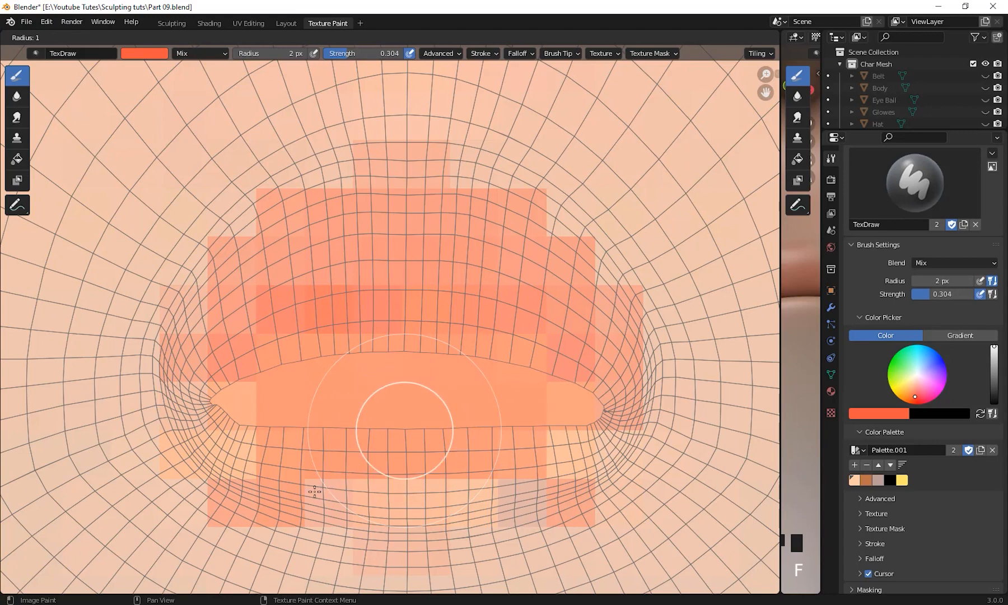
pyautogui.click(350, 464)
pyautogui.moveTo(206, 424)
pyautogui.mouseDown()
pyautogui.moveTo(342, 457)
pyautogui.moveTo(596, 446)
pyautogui.moveTo(335, 476)
pyautogui.mouseUp()
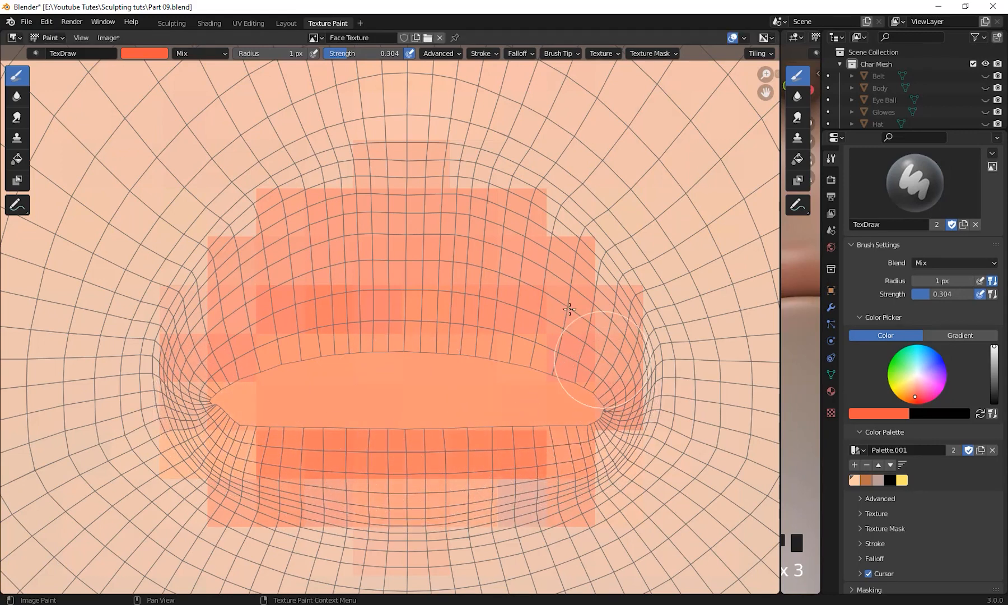
pyautogui.moveTo(569, 309)
pyautogui.mouseDown()
pyautogui.moveTo(400, 207)
pyautogui.moveTo(207, 310)
pyautogui.moveTo(295, 244)
pyautogui.mouseUp()
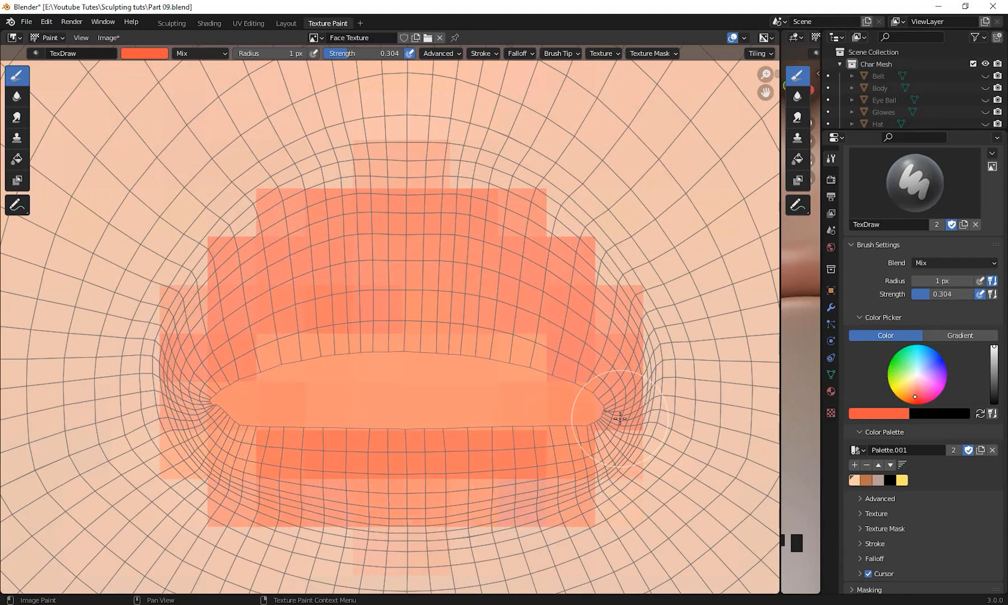
pyautogui.moveTo(556, 312); pyautogui.dragTo(241, 381)
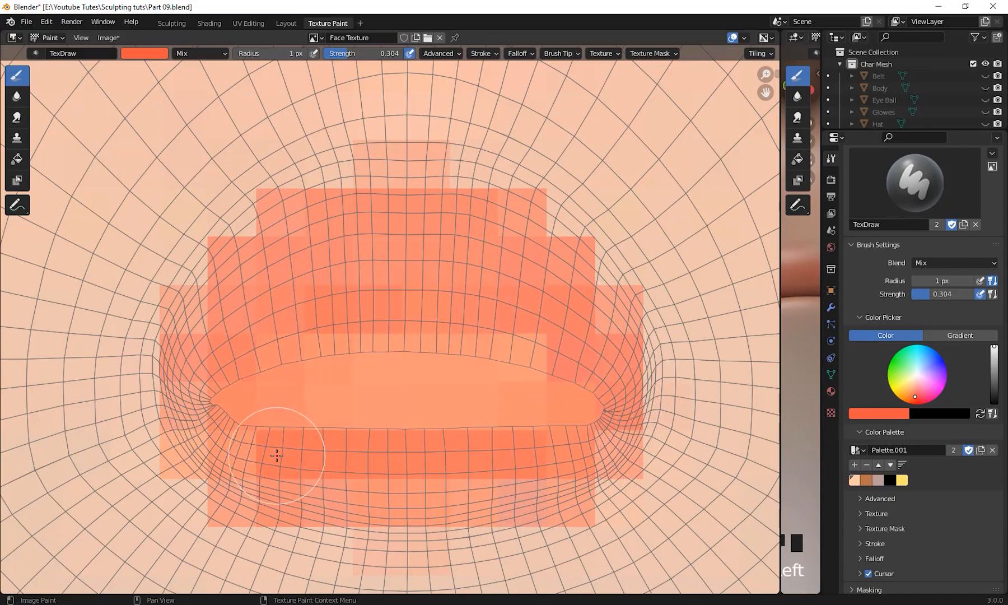
pyautogui.scroll(-7, 559, 359)
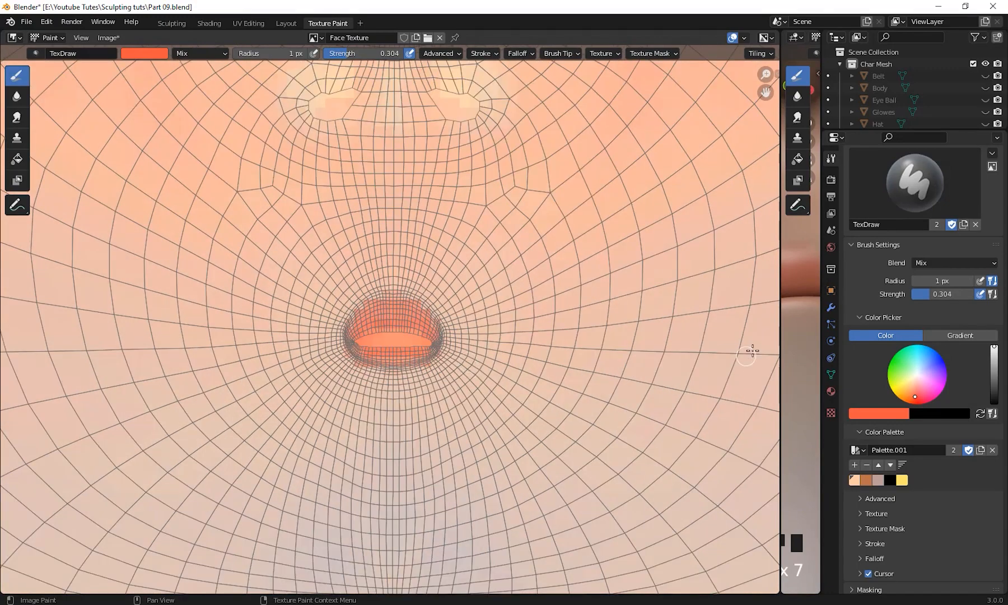
# Step: Enlarge the 3D viewport and examine the painted lips on the head from the side and front
pyautogui.moveTo(781, 335); pyautogui.dragTo(101, 335)
pyautogui.scroll(-6, 461, 367)
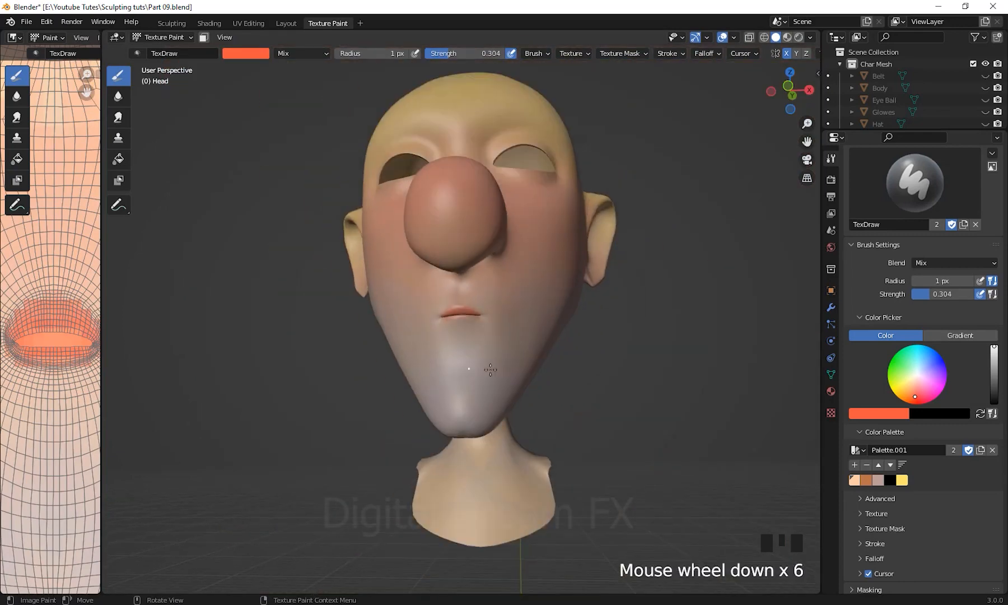
pyautogui.moveTo(461, 367); pyautogui.dragTo(497, 363, button='middle')
pyautogui.scroll(4, 540, 398)
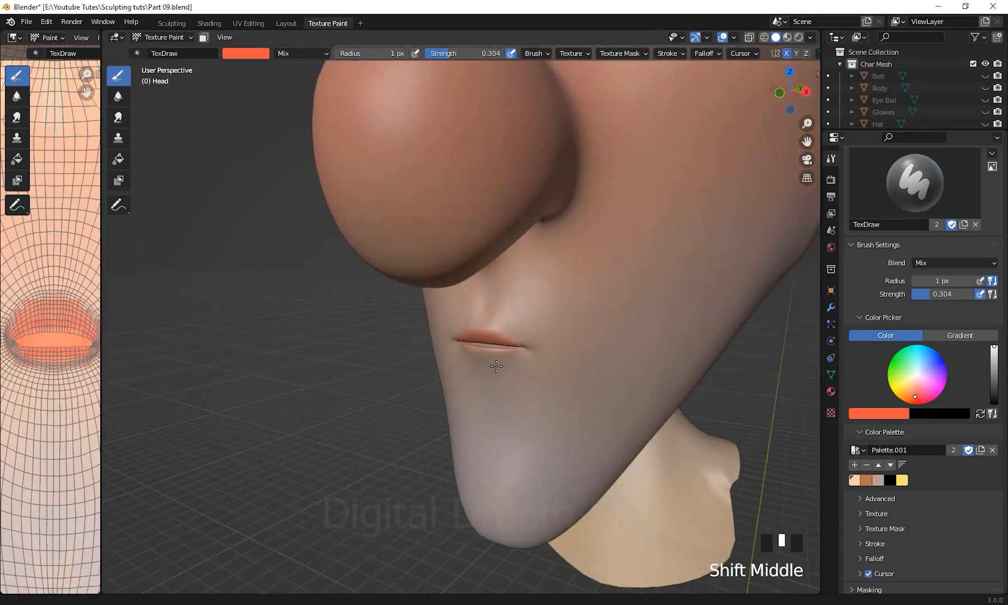
pyautogui.scroll(3, 504, 403)
pyautogui.moveTo(505, 403); pyautogui.dragTo(476, 410, button='middle')
pyautogui.scroll(2, 557, 387)
pyautogui.scroll(-3, 530, 375)
pyautogui.keyDown('shift'); pyautogui.moveTo(533, 372); pyautogui.dragTo(529, 454, button='middle'); pyautogui.keyUp('shift')
pyautogui.keyDown('shift'); pyautogui.moveTo(529, 453); pyautogui.dragTo(542, 457, button='middle'); pyautogui.keyUp('shift')
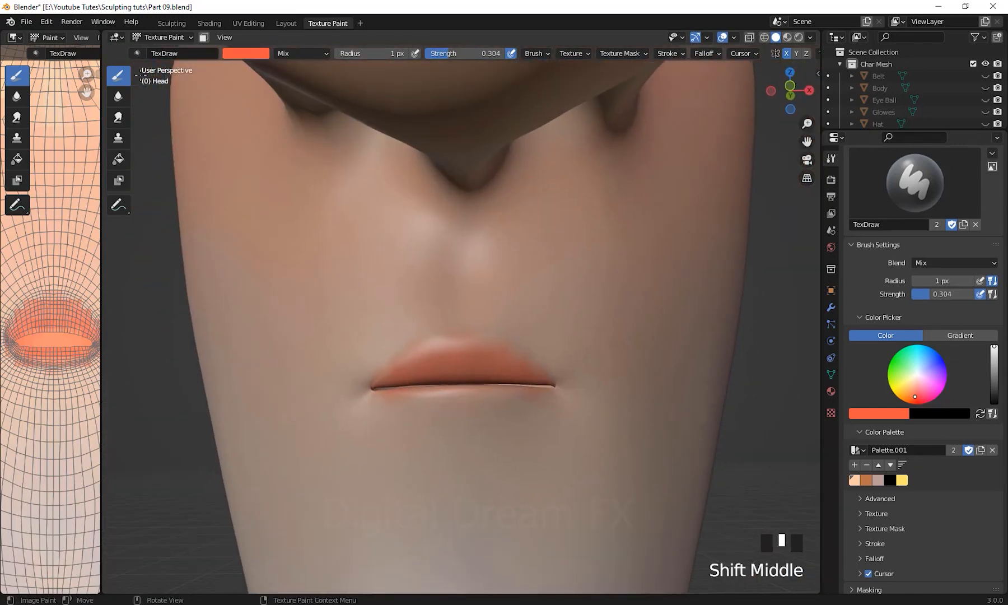
# Step: Blend the lip edges into the surrounding skin using the Soften brush at a 32 px radius
pyautogui.click(119, 96)
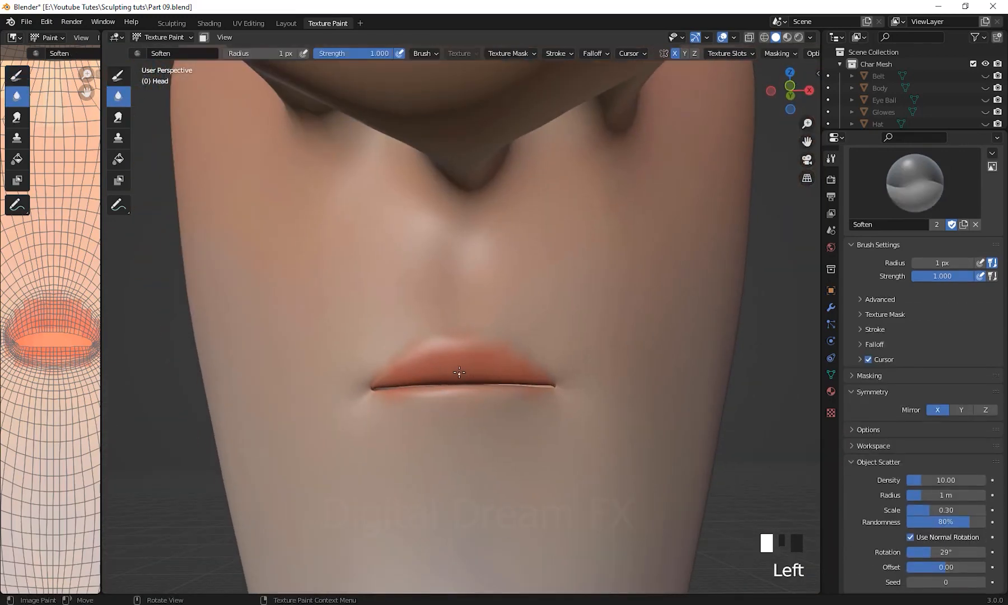
pyautogui.press('f')
pyautogui.click(478, 368)
pyautogui.moveTo(508, 419); pyautogui.dragTo(563, 398, button='middle')
pyautogui.scroll(1, 558, 405)
pyautogui.scroll(3, 499, 412)
pyautogui.keyDown('shift'); pyautogui.moveTo(499, 412); pyautogui.dragTo(499, 420, button='middle'); pyautogui.keyUp('shift')
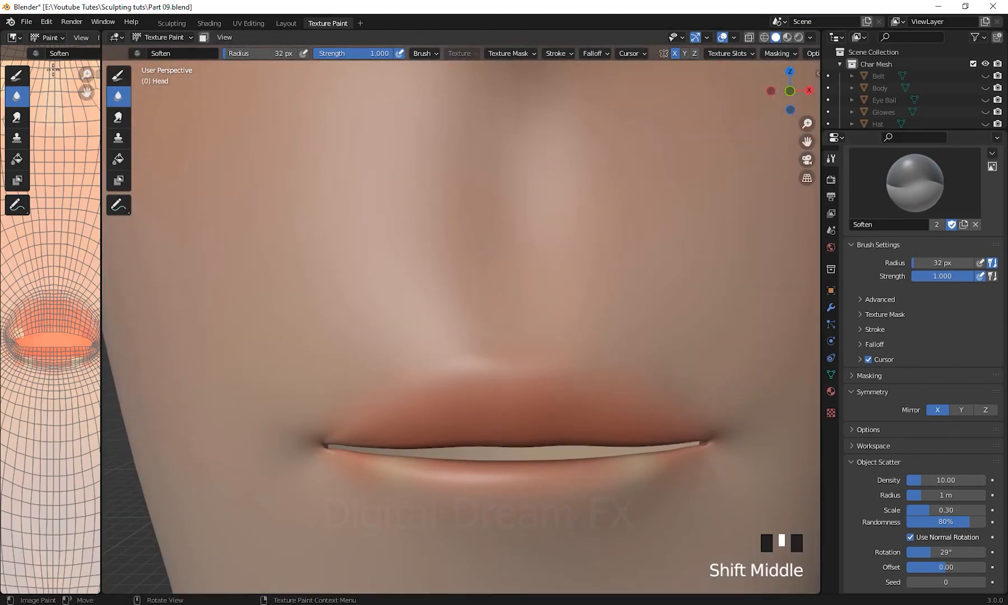
# Step: Strengthen the upper lip outline and lower lip with orange-red strokes using the TexDraw brush at 32 px
pyautogui.click(111, 76)
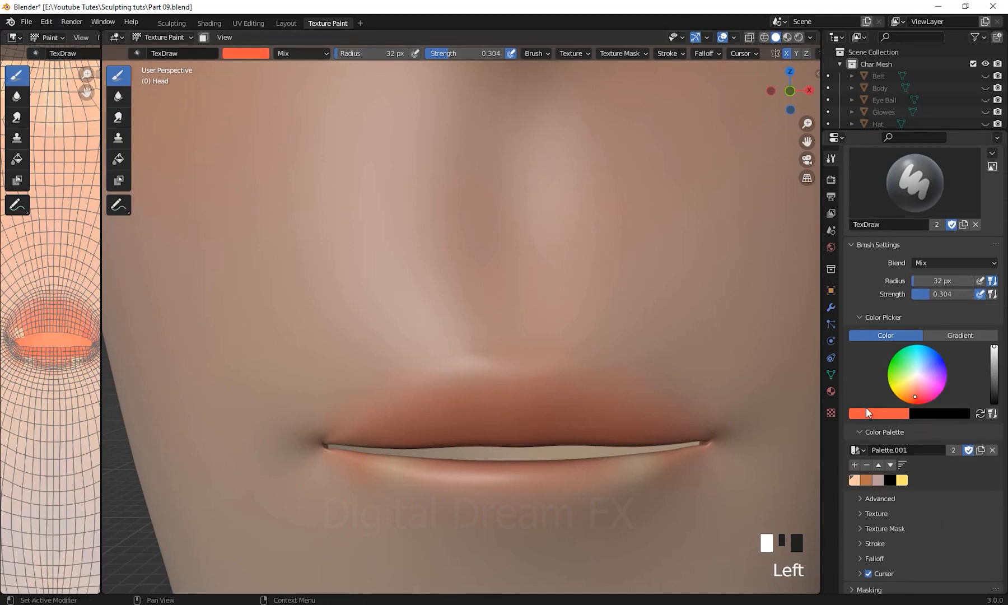
pyautogui.keyDown('shift'); pyautogui.moveTo(487, 367); pyautogui.dragTo(394, 385, button='middle'); pyautogui.keyUp('shift')
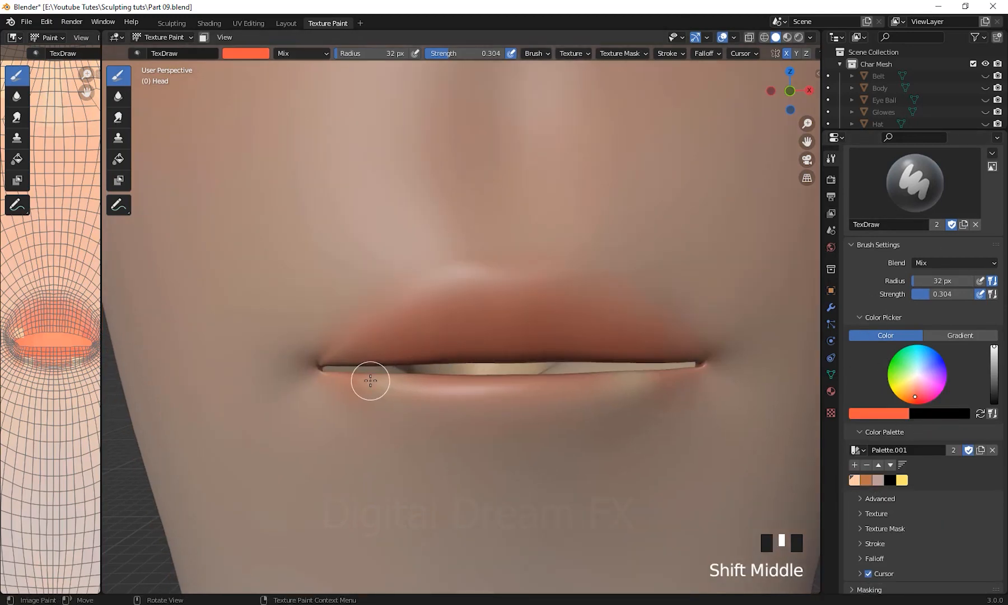
pyautogui.moveTo(370, 381); pyautogui.dragTo(391, 382)
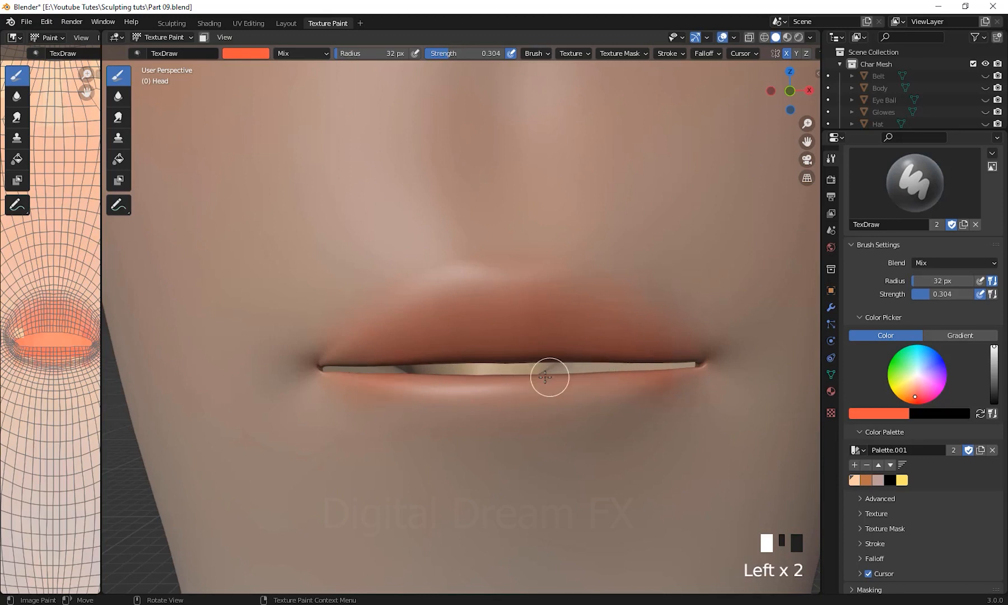
pyautogui.moveTo(596, 305); pyautogui.dragTo(315, 352)
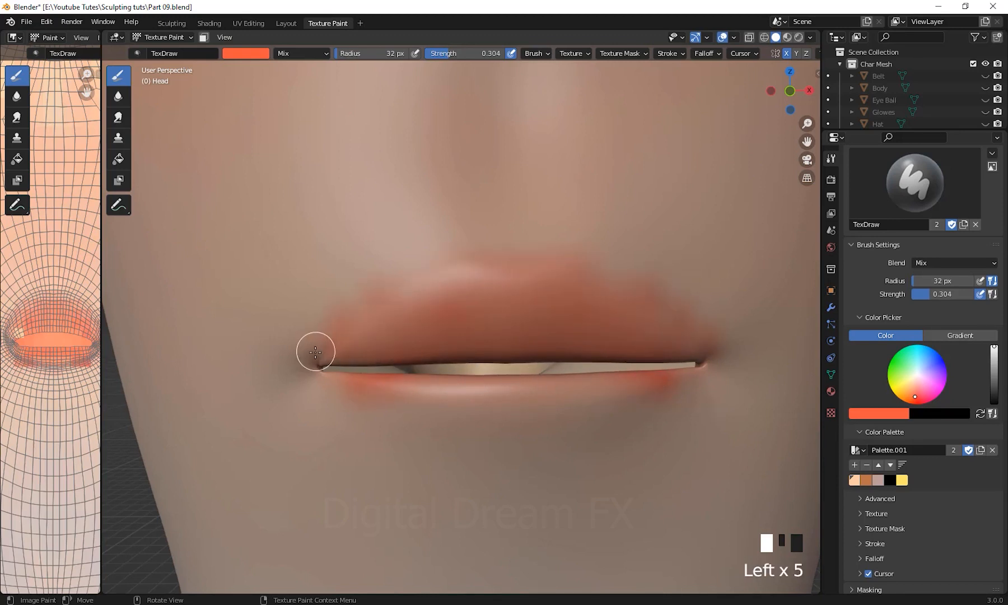
pyautogui.moveTo(569, 387); pyautogui.dragTo(487, 400)
pyautogui.moveTo(625, 386); pyautogui.dragTo(504, 404)
pyautogui.moveTo(632, 392); pyautogui.dragTo(620, 393)
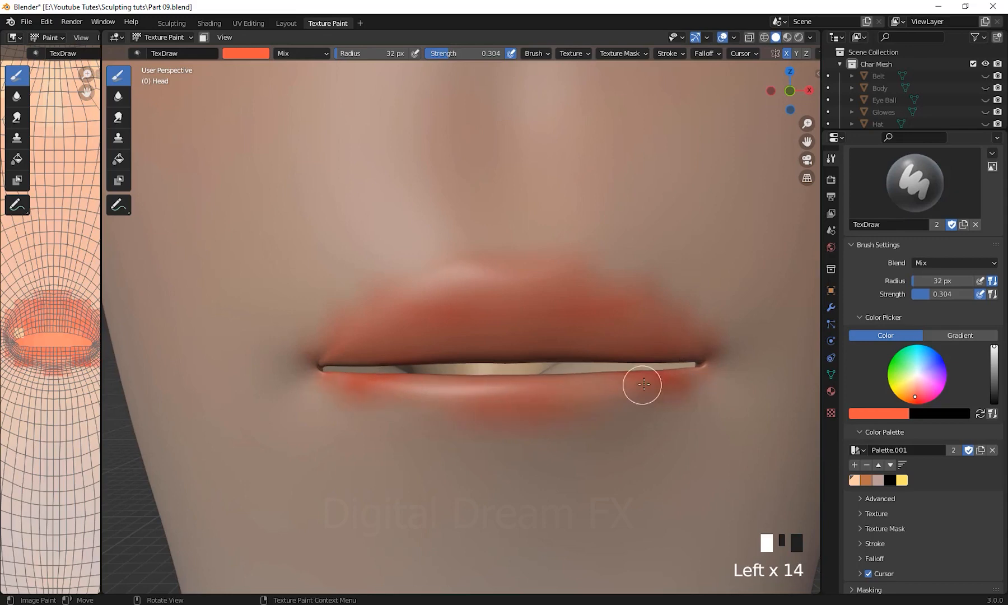
# Step: Clean up the skin around the lips with the peach palette colour
pyautogui.click(854, 480)
pyautogui.moveTo(453, 246); pyautogui.dragTo(569, 242)
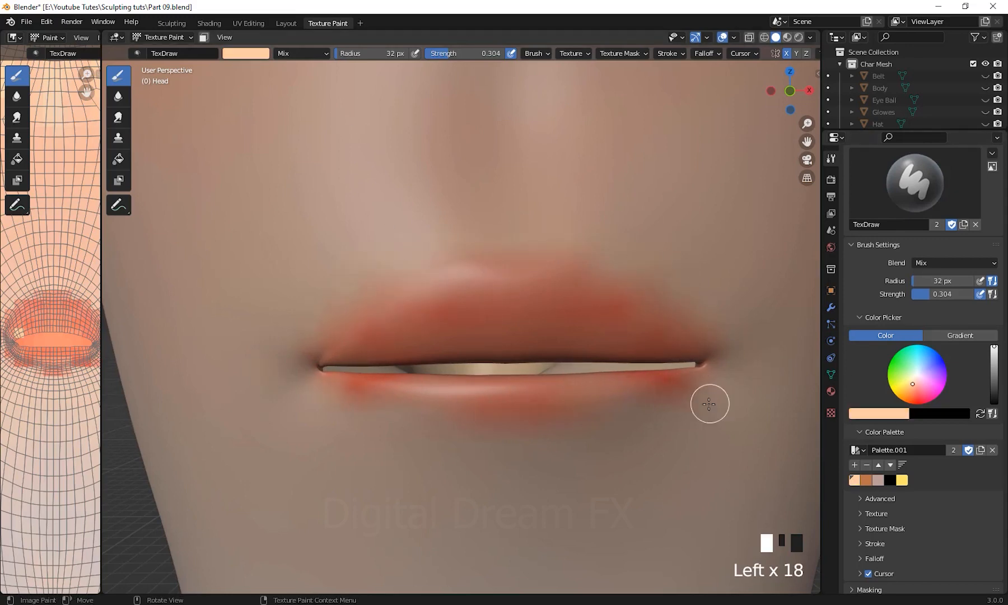
pyautogui.scroll(-4, 577, 445)
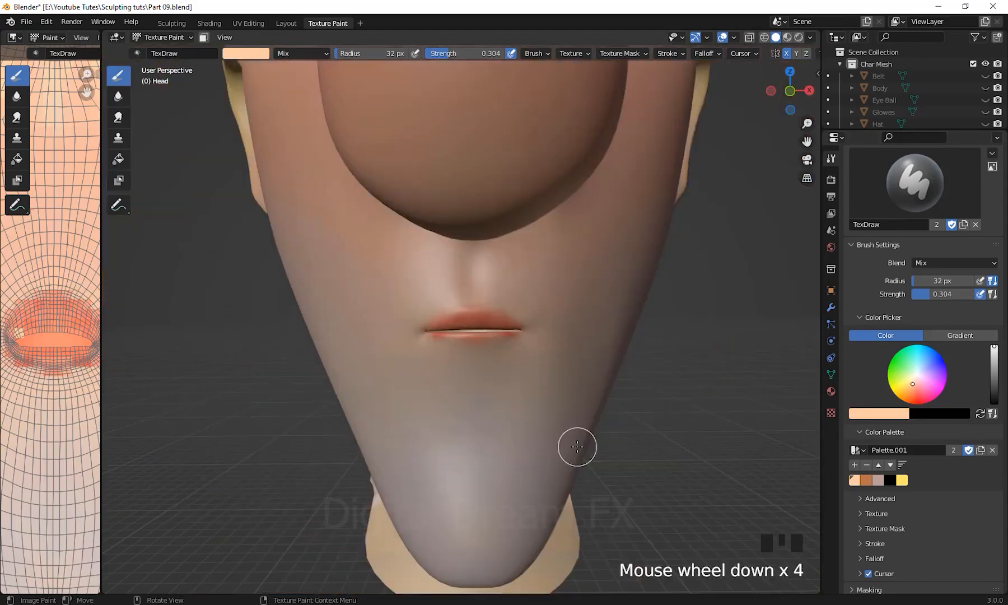
# Step: Paint brown from the palette around the nostrils and the underside of the nose
pyautogui.moveTo(577, 445)
pyautogui.mouseDown(button='middle')
pyautogui.moveTo(551, 479)
pyautogui.moveTo(571, 400)
pyautogui.mouseUp(button='middle')
pyautogui.keyDown('shift'); pyautogui.moveTo(571, 401); pyautogui.dragTo(577, 448, button='middle'); pyautogui.keyUp('shift')
pyautogui.click(866, 480)
pyautogui.moveTo(565, 380)
pyautogui.mouseDown(button='middle')
pyautogui.moveTo(553, 416)
pyautogui.moveTo(531, 398)
pyautogui.moveTo(568, 450)
pyautogui.mouseUp(button='middle')
pyautogui.moveTo(449, 392)
pyautogui.mouseDown()
pyautogui.moveTo(448, 356)
pyautogui.moveTo(479, 400)
pyautogui.moveTo(567, 401)
pyautogui.mouseUp()
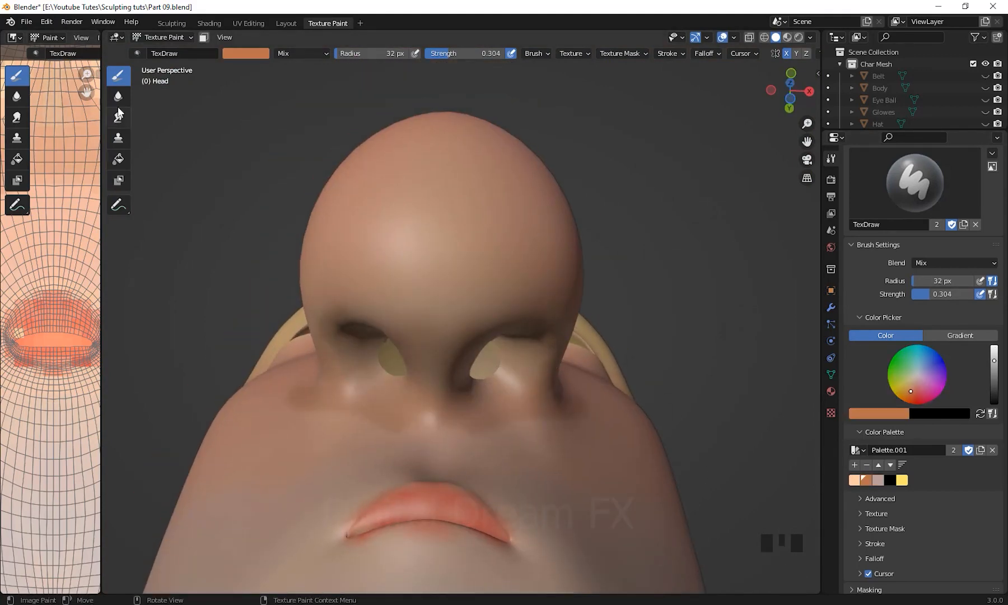
# Step: Soften the brown shading around the nostrils and along both sides of the nose with the 32 px Soften brush
pyautogui.click(118, 97)
pyautogui.moveTo(370, 402); pyautogui.dragTo(338, 405)
pyautogui.moveTo(328, 398); pyautogui.dragTo(403, 453, button='middle')
pyautogui.moveTo(404, 454)
pyautogui.mouseDown()
pyautogui.moveTo(366, 414)
pyautogui.moveTo(342, 71)
pyautogui.mouseUp()
pyautogui.scroll(-2, 593, 421)
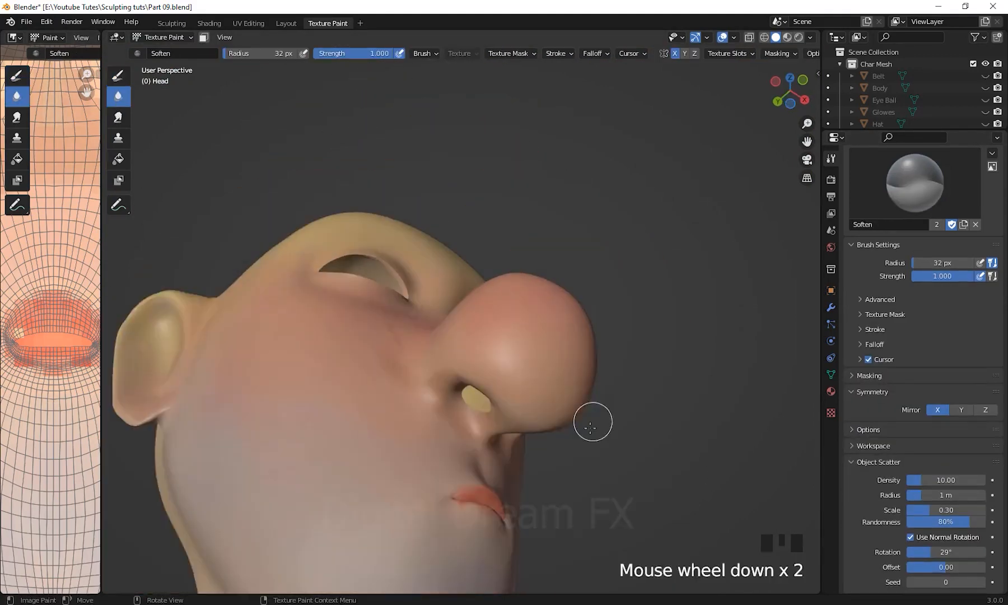
pyautogui.moveTo(594, 421); pyautogui.dragTo(325, 406, button='middle')
pyautogui.scroll(3, 515, 445)
pyautogui.moveTo(516, 366); pyautogui.dragTo(586, 250)
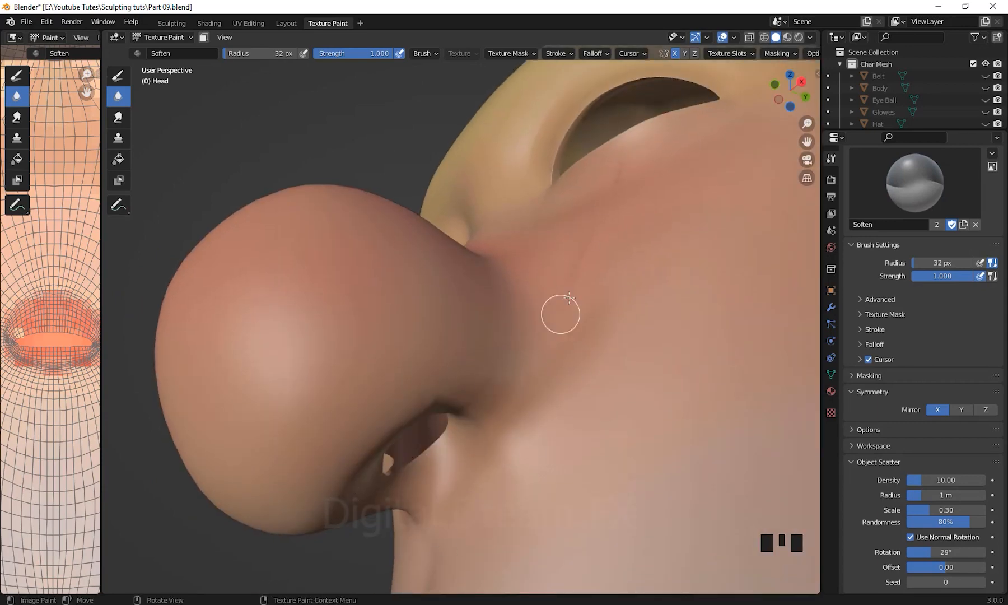
pyautogui.scroll(-6, 571, 349)
pyautogui.moveTo(512, 352)
pyautogui.mouseDown(button='middle')
pyautogui.moveTo(587, 405)
pyautogui.moveTo(589, 351)
pyautogui.mouseUp(button='middle')
pyautogui.moveTo(427, 346); pyautogui.dragTo(433, 323)
# Step: Paint brown shading around both eye sockets with the TexDraw brush at 32 px and strength 0.304
pyautogui.scroll(2, 510, 294)
pyautogui.moveTo(552, 394); pyautogui.dragTo(507, 399, button='middle')
pyautogui.scroll(1, 526, 363)
pyautogui.click(119, 76)
pyautogui.moveTo(605, 347)
pyautogui.keyDown('shift'); pyautogui.mouseDown(button='middle')
pyautogui.moveTo(565, 336)
pyautogui.moveTo(582, 331)
pyautogui.mouseUp(button='middle'); pyautogui.keyUp('shift')
pyautogui.moveTo(516, 218)
pyautogui.mouseDown()
pyautogui.moveTo(590, 188)
pyautogui.moveTo(510, 237)
pyautogui.mouseUp()
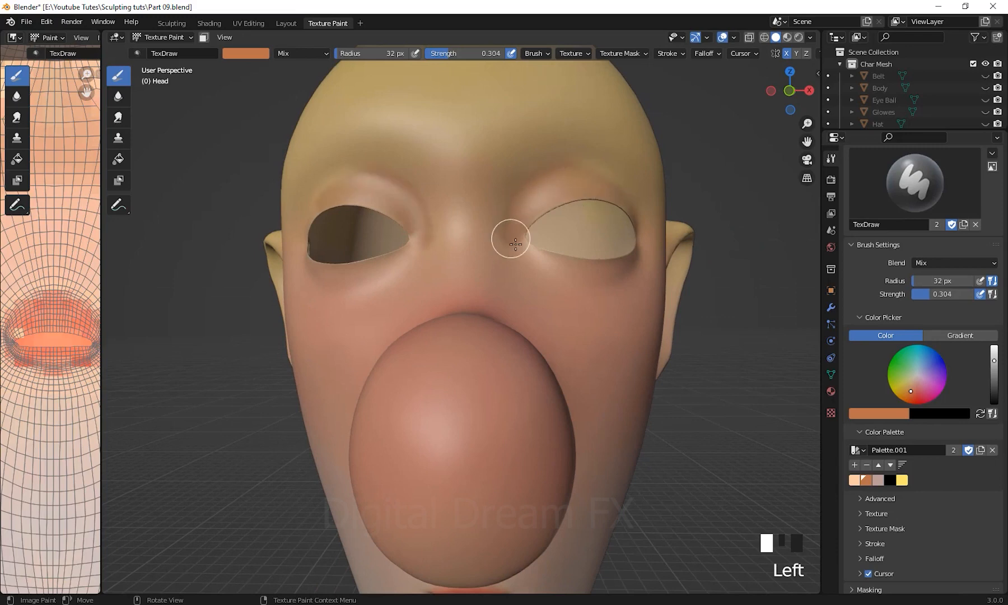
pyautogui.moveTo(517, 249); pyautogui.dragTo(476, 252, button='middle')
pyautogui.moveTo(499, 243)
pyautogui.mouseDown()
pyautogui.moveTo(632, 283)
pyautogui.moveTo(588, 168)
pyautogui.mouseUp()
pyautogui.moveTo(623, 265); pyautogui.dragTo(596, 280, button='middle')
pyautogui.moveTo(544, 215)
pyautogui.mouseDown()
pyautogui.moveTo(623, 293)
pyautogui.moveTo(441, 361)
pyautogui.mouseUp()
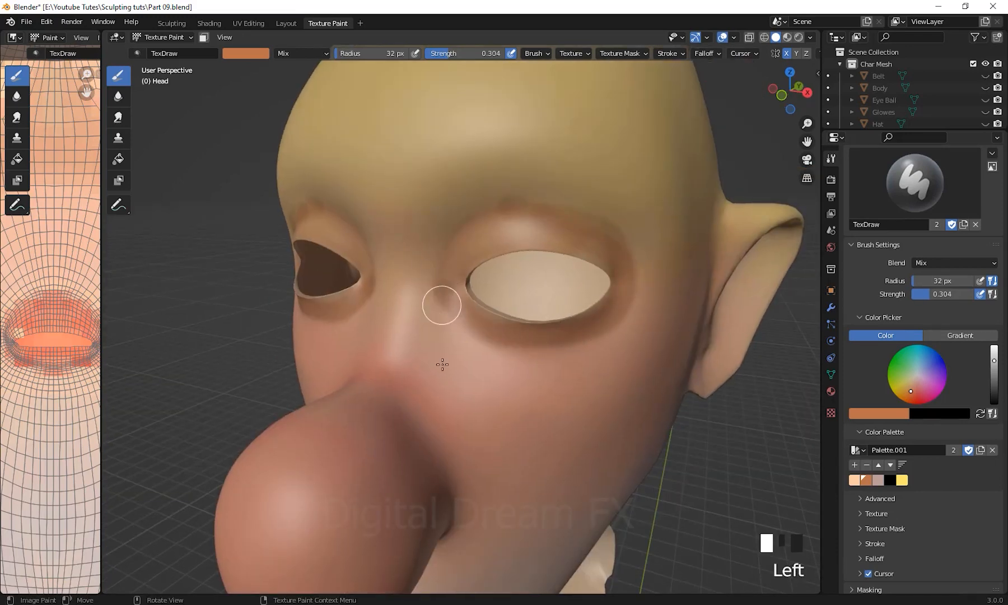
pyautogui.moveTo(441, 361); pyautogui.dragTo(402, 390, button='middle')
pyautogui.moveTo(404, 345); pyautogui.dragTo(465, 343, button='middle')
# Step: Soften the brown shading around both eye sockets into the surrounding skin
pyautogui.click(118, 97)
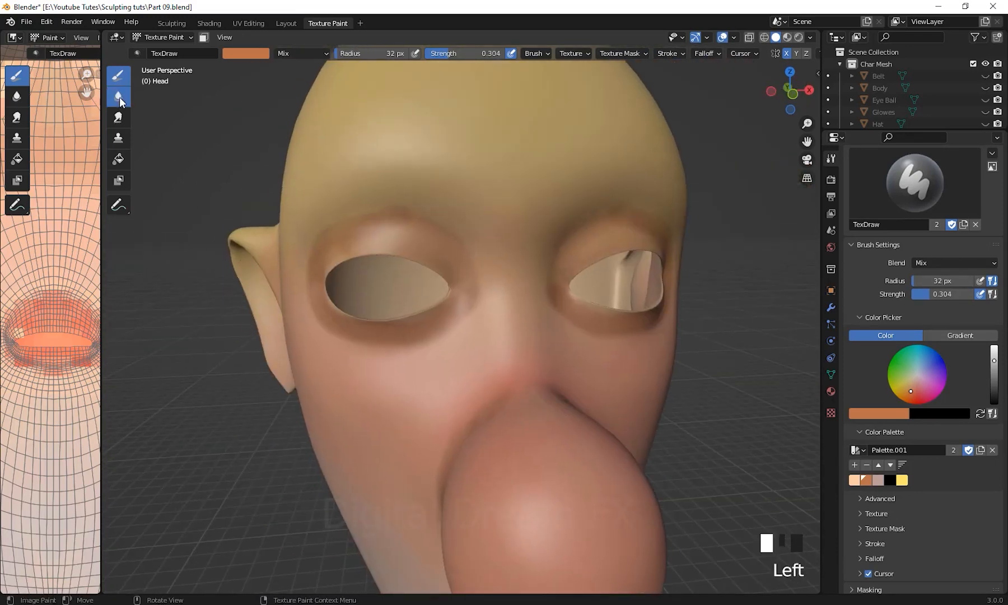
pyautogui.scroll(3, 541, 397)
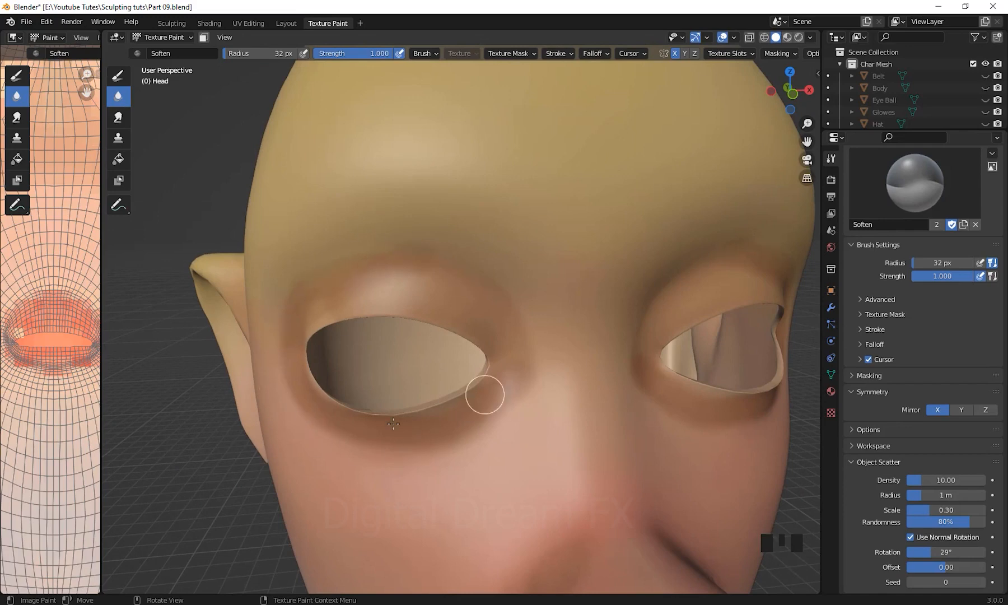
pyautogui.moveTo(331, 272); pyautogui.dragTo(268, 403, button='middle')
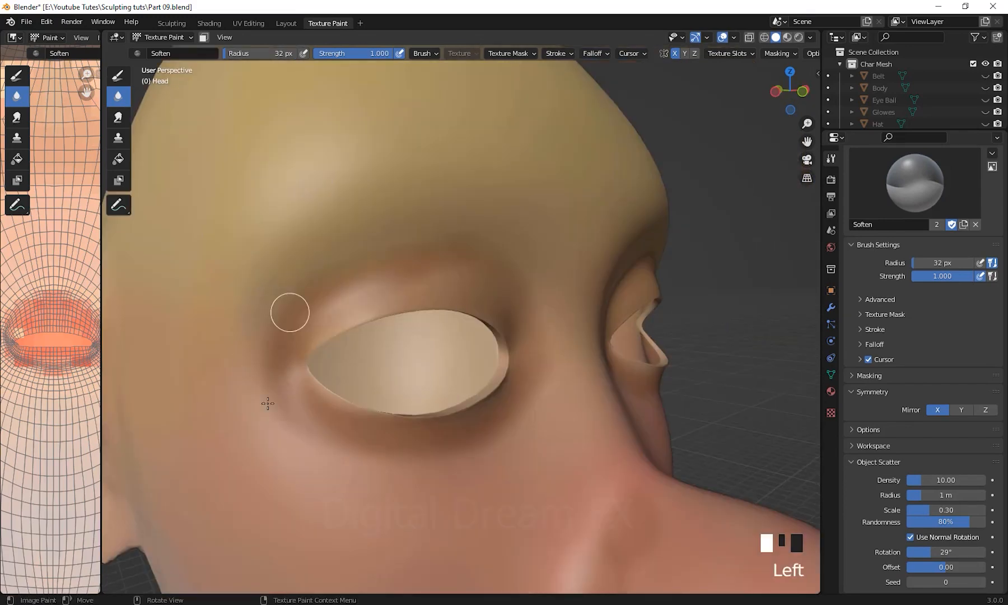
pyautogui.moveTo(610, 391); pyautogui.dragTo(495, 421, button='middle')
pyautogui.keyDown('shift'); pyautogui.moveTo(496, 421); pyautogui.dragTo(500, 395, button='middle'); pyautogui.keyUp('shift')
pyautogui.moveTo(634, 322); pyautogui.dragTo(631, 319)
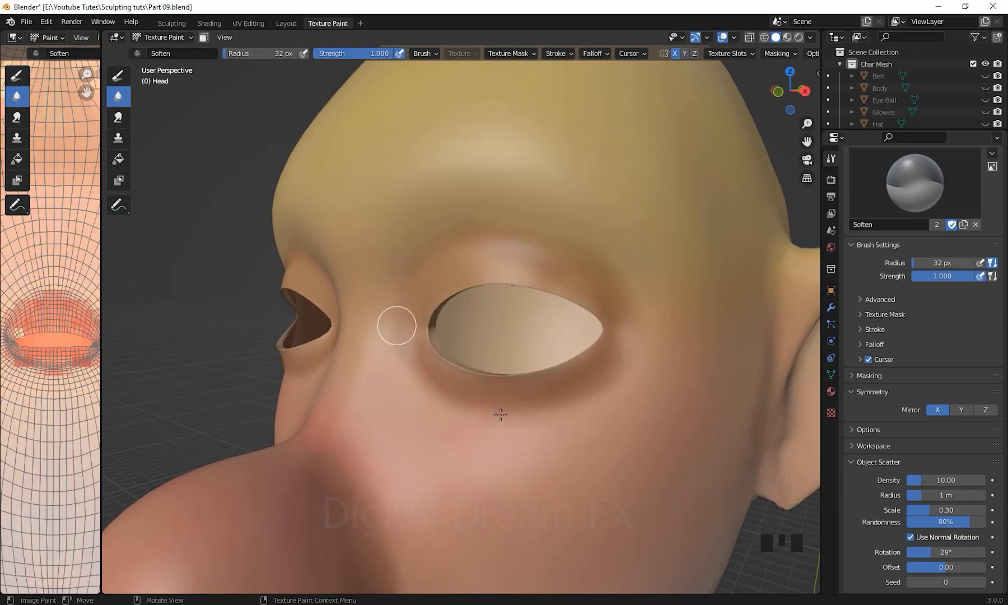
pyautogui.scroll(-5, 626, 323)
pyautogui.moveTo(627, 324); pyautogui.dragTo(680, 417, button='middle')
pyautogui.scroll(3, 655, 347)
pyautogui.moveTo(560, 322); pyautogui.dragTo(551, 318)
# Step: Brush the peach palette colour across the forehead with the TexDraw brush at a 143 px radius
pyautogui.moveTo(551, 317); pyautogui.dragTo(585, 324, button='middle')
pyautogui.keyDown('shift'); pyautogui.moveTo(585, 324); pyautogui.dragTo(644, 358, button='middle'); pyautogui.keyUp('shift')
pyautogui.click(118, 75)
pyautogui.scroll(2, 856, 537)
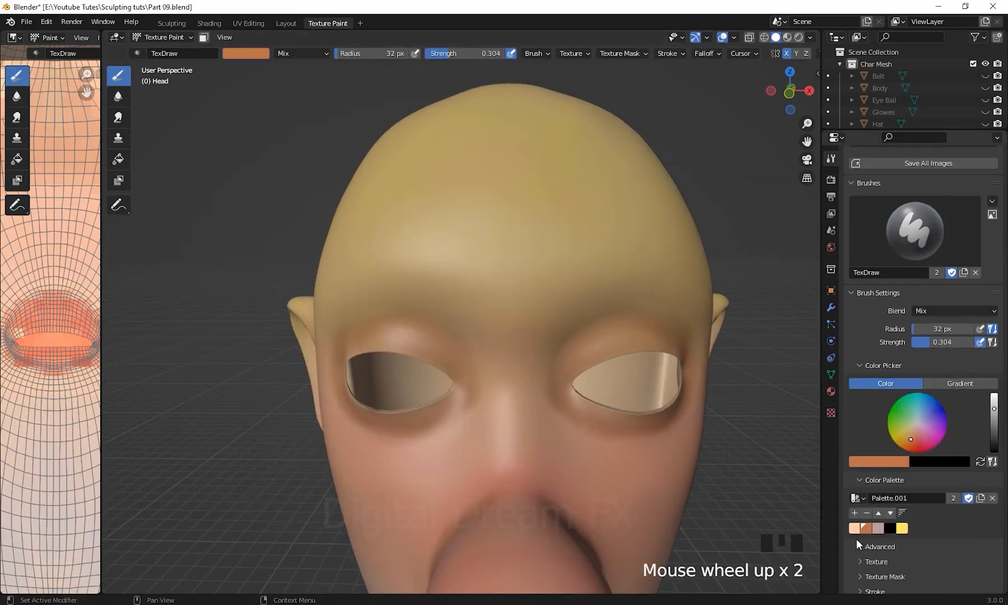
pyautogui.click(855, 528)
pyautogui.press('f')
pyautogui.click(594, 293)
pyautogui.moveTo(517, 203)
pyautogui.mouseDown()
pyautogui.moveTo(492, 312)
pyautogui.moveTo(572, 145)
pyautogui.mouseUp()
pyautogui.moveTo(629, 335)
pyautogui.mouseDown(button='middle')
pyautogui.moveTo(542, 353)
pyautogui.moveTo(474, 314)
pyautogui.mouseUp(button='middle')
pyautogui.moveTo(474, 279); pyautogui.dragTo(720, 265)
# Step: Brush peach over the sides of the head, the temples and around the ears to mute the yellow
pyautogui.scroll(-3, 691, 313)
pyautogui.moveTo(629, 353)
pyautogui.mouseDown()
pyautogui.moveTo(595, 231)
pyautogui.moveTo(635, 186)
pyautogui.mouseUp()
pyautogui.moveTo(636, 187); pyautogui.dragTo(438, 227, button='middle')
pyautogui.moveTo(439, 228); pyautogui.dragTo(332, 299)
pyautogui.moveTo(331, 299); pyautogui.dragTo(382, 355, button='middle')
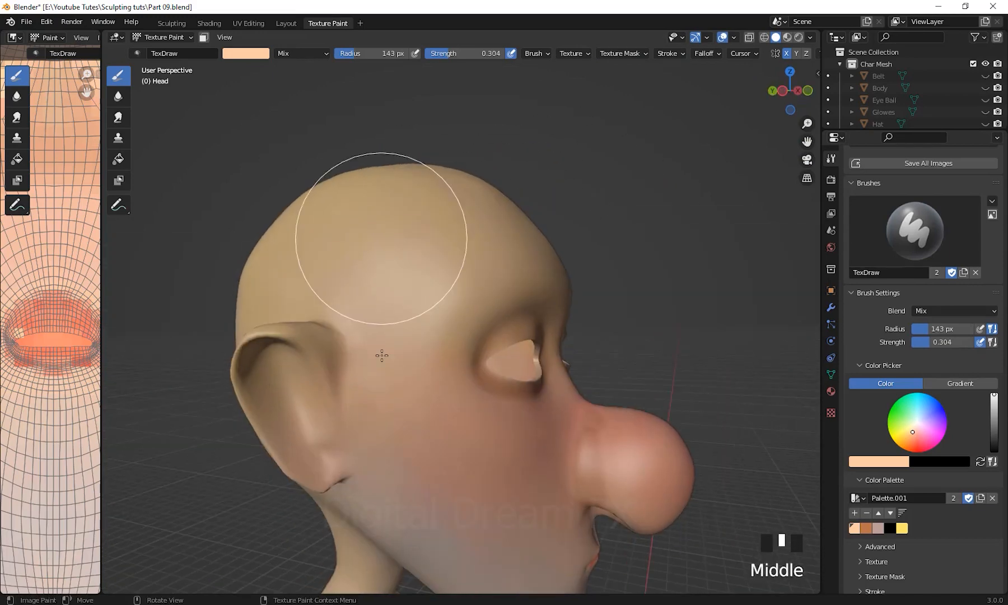
pyautogui.moveTo(383, 355); pyautogui.dragTo(311, 406)
pyautogui.moveTo(312, 406)
pyautogui.mouseDown(button='middle')
pyautogui.moveTo(448, 299)
pyautogui.moveTo(422, 312)
pyautogui.mouseUp(button='middle')
pyautogui.moveTo(422, 312)
pyautogui.mouseDown()
pyautogui.moveTo(583, 312)
pyautogui.moveTo(600, 414)
pyautogui.mouseUp()
# Step: Brush peach over the cheeks, nose and jaw to mute the red and blue tones
pyautogui.scroll(1, 588, 391)
pyautogui.keyDown('shift'); pyautogui.moveTo(554, 443); pyautogui.dragTo(604, 268, button='middle'); pyautogui.keyUp('shift')
pyautogui.moveTo(587, 360)
pyautogui.mouseDown()
pyautogui.moveTo(533, 382)
pyautogui.moveTo(657, 387)
pyautogui.mouseUp()
pyautogui.moveTo(370, 358); pyautogui.dragTo(493, 351, button='middle')
pyautogui.moveTo(452, 295); pyautogui.dragTo(545, 400)
pyautogui.scroll(-3, 526, 319)
pyautogui.moveTo(705, 358)
pyautogui.mouseDown(button='middle')
pyautogui.moveTo(526, 319)
pyautogui.moveTo(593, 331)
pyautogui.mouseUp(button='middle')
pyautogui.moveTo(505, 321); pyautogui.dragTo(607, 324)
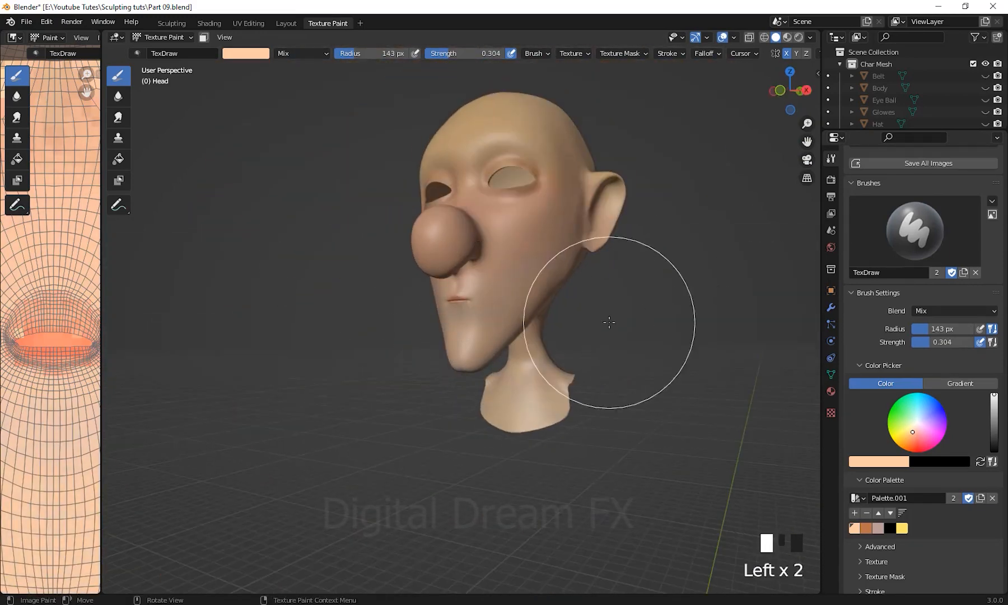
pyautogui.scroll(1, 632, 322)
pyautogui.keyDown('shift'); pyautogui.moveTo(633, 307); pyautogui.dragTo(644, 359, button='middle'); pyautogui.keyUp('shift')
pyautogui.moveTo(625, 358)
pyautogui.mouseDown(button='middle')
pyautogui.moveTo(670, 381)
pyautogui.moveTo(652, 427)
pyautogui.moveTo(637, 396)
pyautogui.moveTo(645, 427)
pyautogui.moveTo(675, 387)
pyautogui.mouseUp(button='middle')
pyautogui.scroll(2, 664, 416)
pyautogui.keyDown('shift'); pyautogui.moveTo(674, 388); pyautogui.dragTo(804, 376, button='middle'); pyautogui.keyUp('shift')
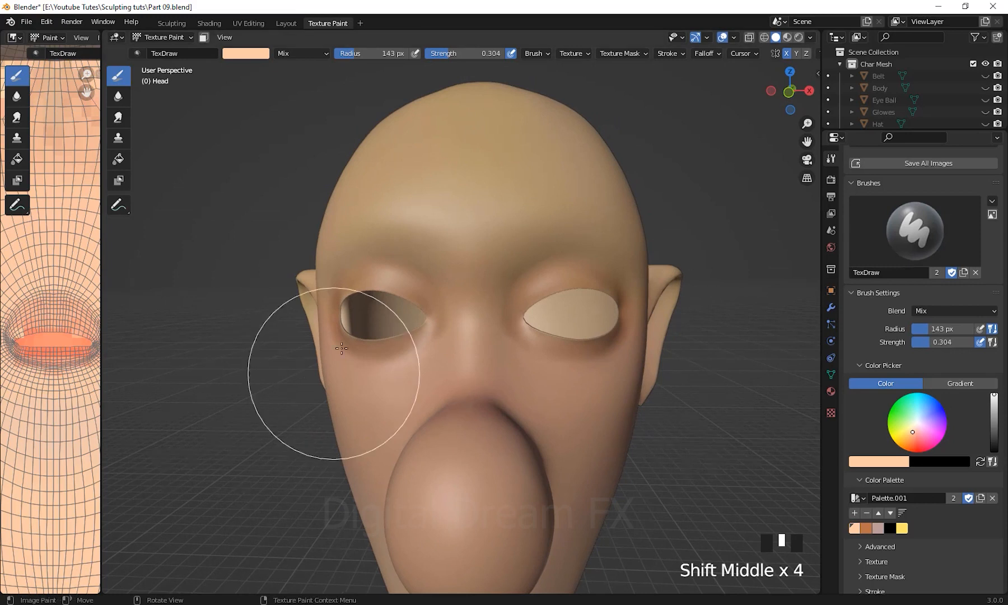
# Step: Darken the orange-brown palette colour to a deep brown and set the TexDraw brush strength to 0.081
pyautogui.keyDown('shift'); pyautogui.moveTo(540, 313); pyautogui.dragTo(522, 303, button='middle'); pyautogui.keyUp('shift')
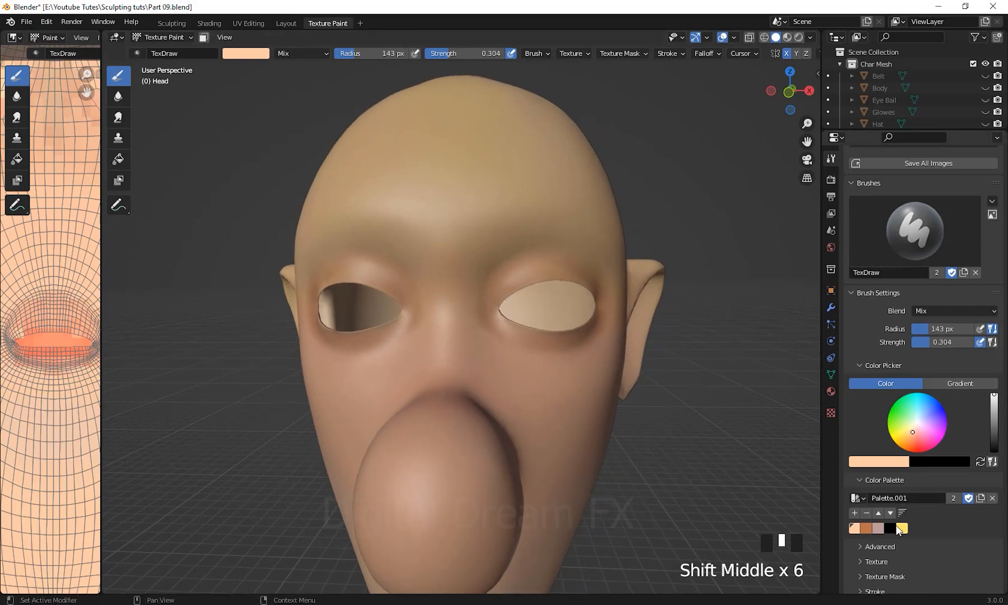
pyautogui.click(868, 528)
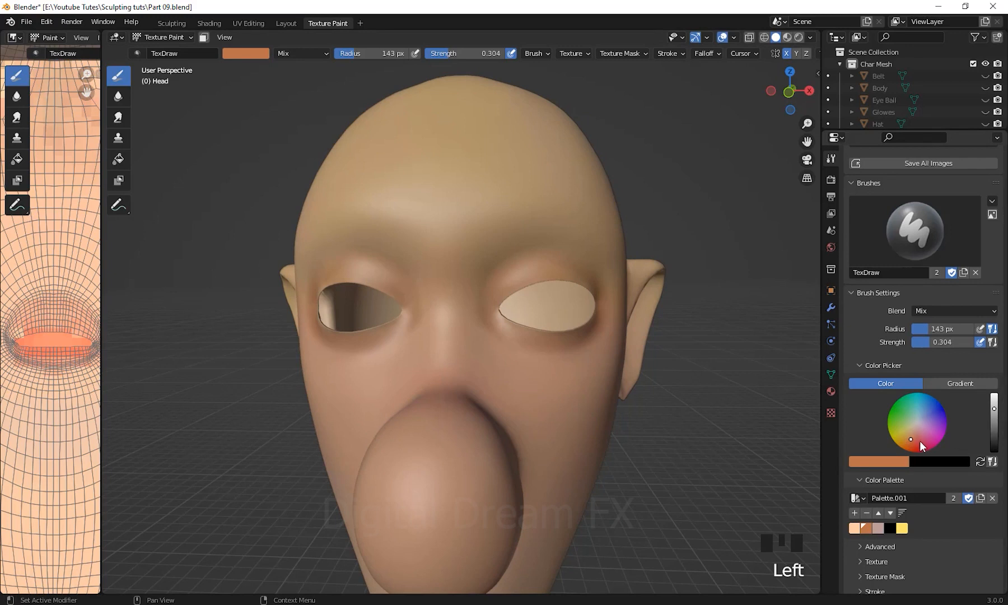
pyautogui.moveTo(994, 410); pyautogui.dragTo(994, 435)
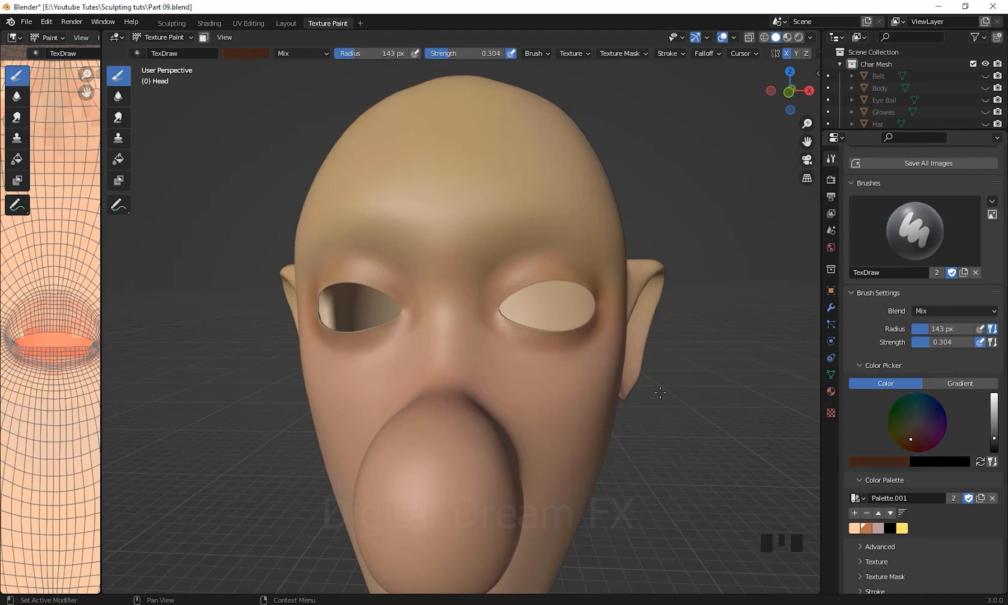
pyautogui.keyDown('shift'); pyautogui.moveTo(660, 393); pyautogui.dragTo(513, 162, button='middle'); pyautogui.keyUp('shift')
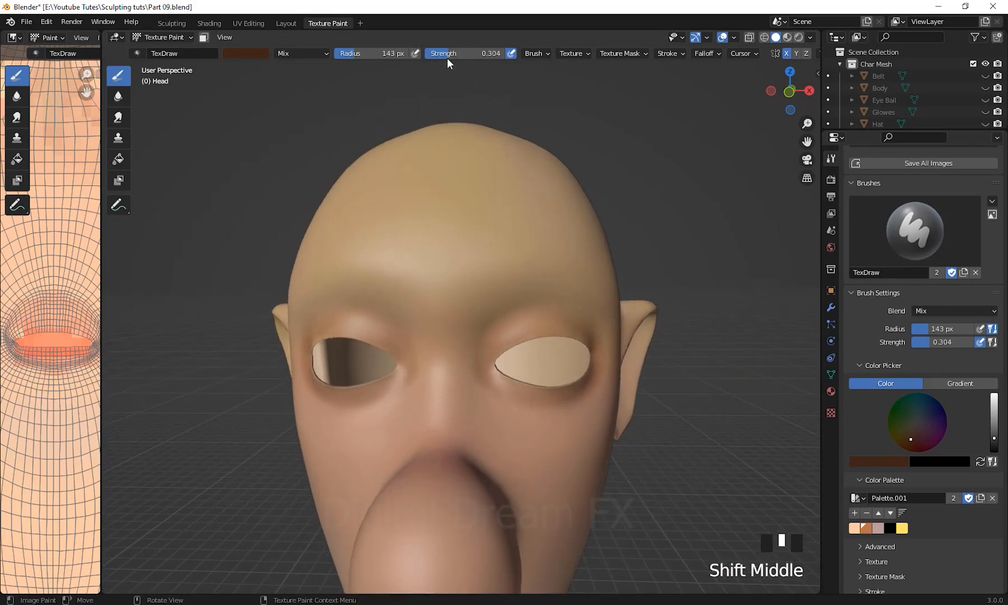
pyautogui.moveTo(447, 59); pyautogui.dragTo(437, 54)
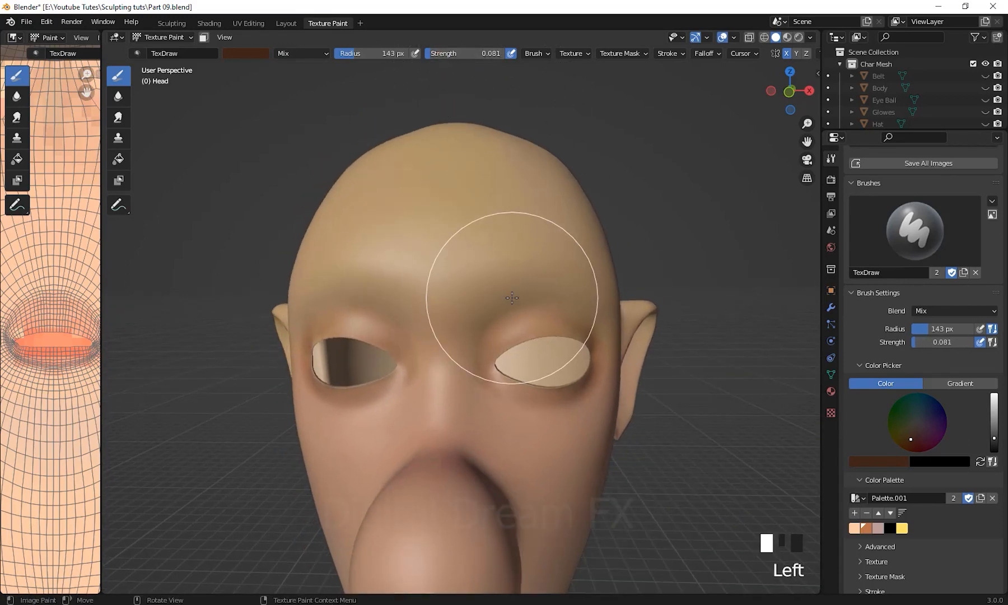
# Step: Paint faint dark brown eyebrows above both eyes with a 28 px brush radius
pyautogui.press('f')
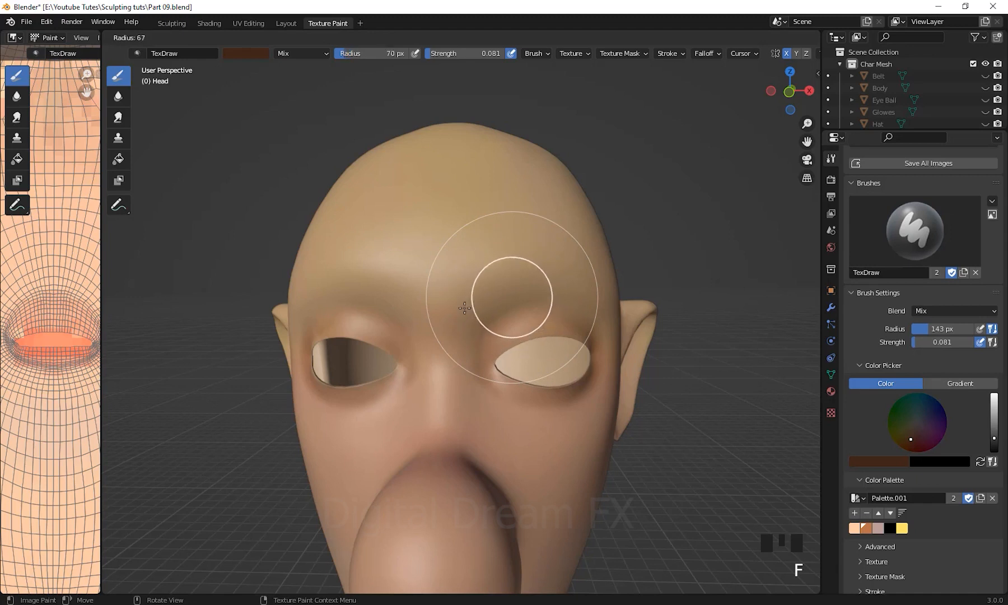
pyautogui.click(460, 310)
pyautogui.moveTo(500, 284); pyautogui.dragTo(551, 275)
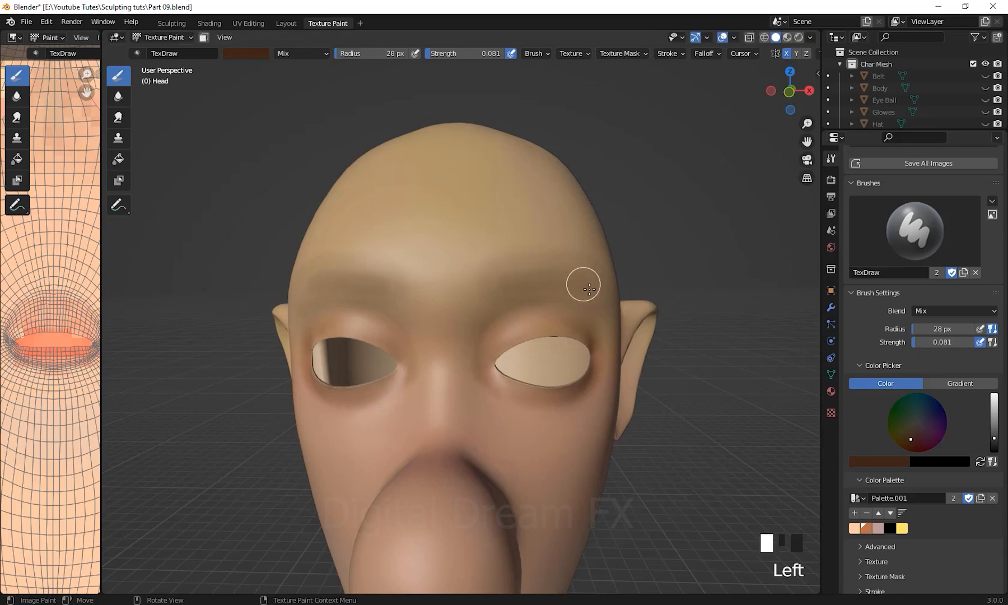
pyautogui.moveTo(497, 286)
pyautogui.mouseDown(button='middle')
pyautogui.moveTo(571, 315)
pyautogui.moveTo(497, 234)
pyautogui.mouseUp(button='middle')
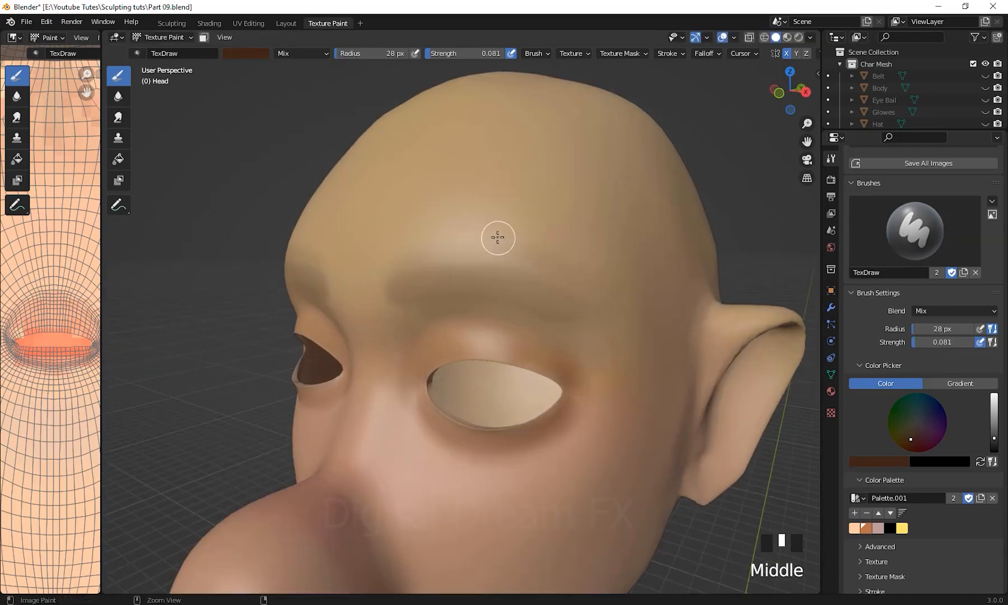
pyautogui.hotkey('ctrl', 'z')
pyautogui.moveTo(355, 307); pyautogui.dragTo(465, 307, button='middle')
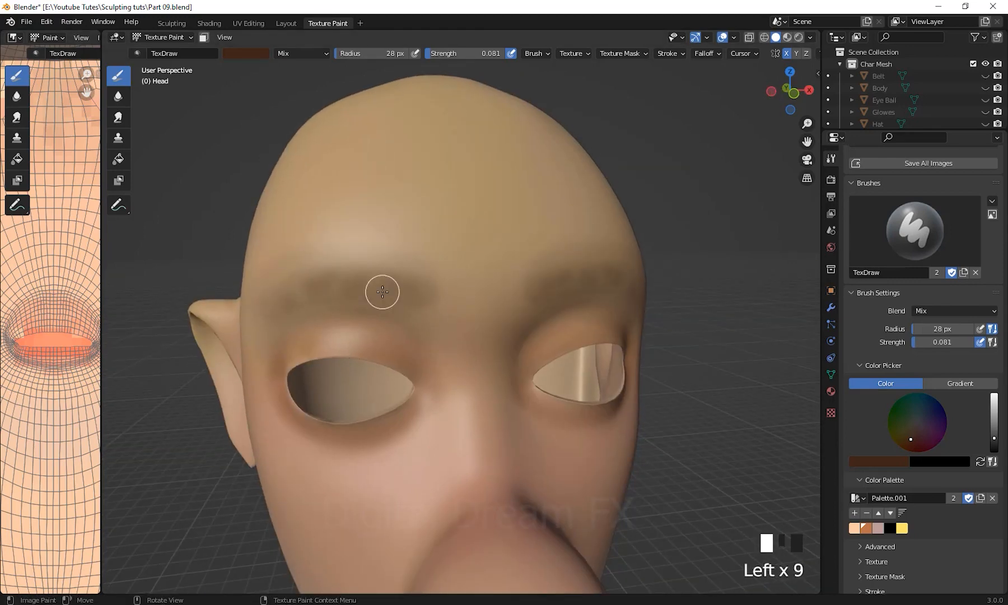
pyautogui.scroll(-1, 427, 317)
pyautogui.moveTo(487, 311); pyautogui.dragTo(520, 308, button='middle')
# Step: Soften the painted eyebrows into the forehead skin with the Soften brush at 28 px radius and strength 1.000
pyautogui.click(119, 97)
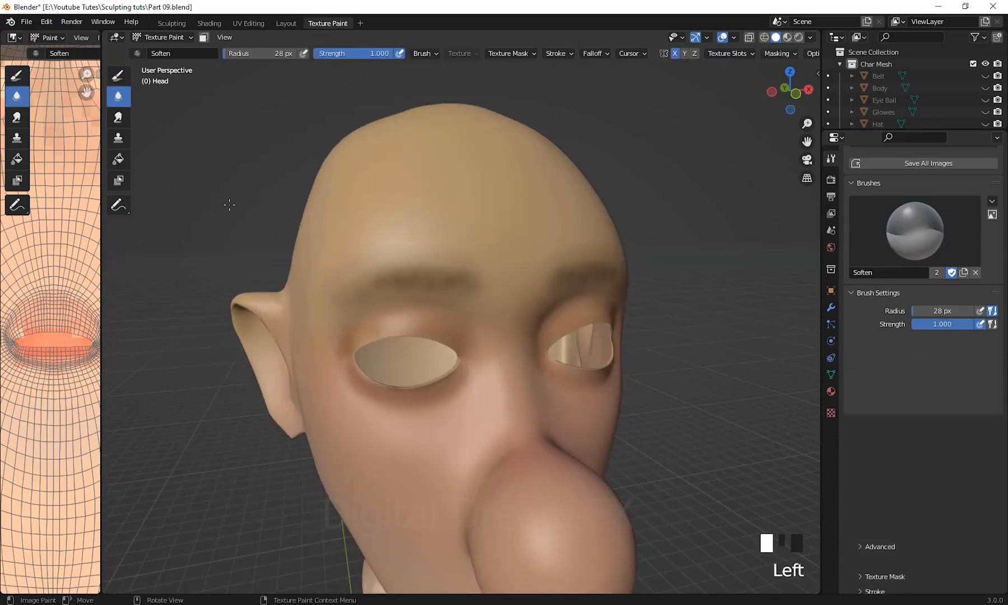
pyautogui.moveTo(403, 286); pyautogui.dragTo(431, 285, button='middle')
pyautogui.moveTo(438, 278); pyautogui.dragTo(433, 260)
pyautogui.moveTo(534, 299); pyautogui.dragTo(489, 294, button='middle')
pyautogui.scroll(-2, 490, 294)
pyautogui.moveTo(447, 282); pyautogui.dragTo(449, 281)
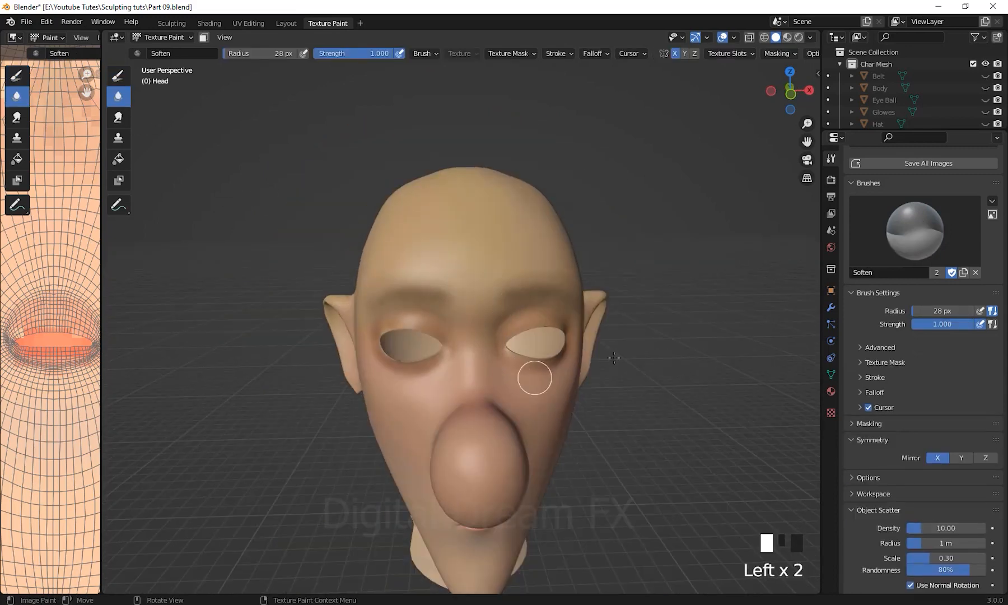
pyautogui.moveTo(613, 357); pyautogui.dragTo(546, 347, button='middle')
pyautogui.scroll(2, 537, 336)
pyautogui.moveTo(457, 271); pyautogui.dragTo(452, 275)
# Step: Examine the softened face and the back of the head for areas that still need shading
pyautogui.scroll(-3, 475, 297)
pyautogui.moveTo(537, 313)
pyautogui.keyDown('shift'); pyautogui.mouseDown(button='middle')
pyautogui.moveTo(481, 313)
pyautogui.moveTo(605, 322)
pyautogui.moveTo(577, 355)
pyautogui.moveTo(499, 353)
pyautogui.mouseUp(button='middle'); pyautogui.keyUp('shift')
pyautogui.scroll(2, 605, 322)
pyautogui.keyDown('shift'); pyautogui.moveTo(649, 338); pyautogui.dragTo(570, 381, button='middle'); pyautogui.keyUp('shift')
pyautogui.keyDown('shift'); pyautogui.moveTo(570, 380); pyautogui.dragTo(633, 313, button='middle'); pyautogui.keyUp('shift')
pyautogui.moveTo(686, 331); pyautogui.dragTo(613, 364, button='middle')
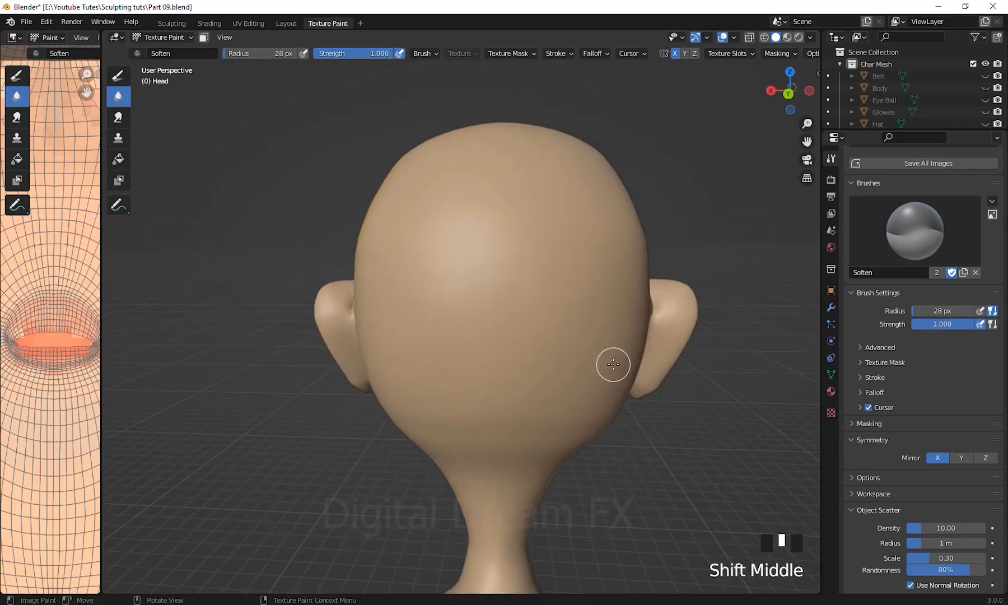
pyautogui.scroll(-3, 613, 364)
pyautogui.scroll(1, 742, 353)
pyautogui.keyDown('shift'); pyautogui.moveTo(740, 357); pyautogui.dragTo(725, 360, button='middle'); pyautogui.keyUp('shift')
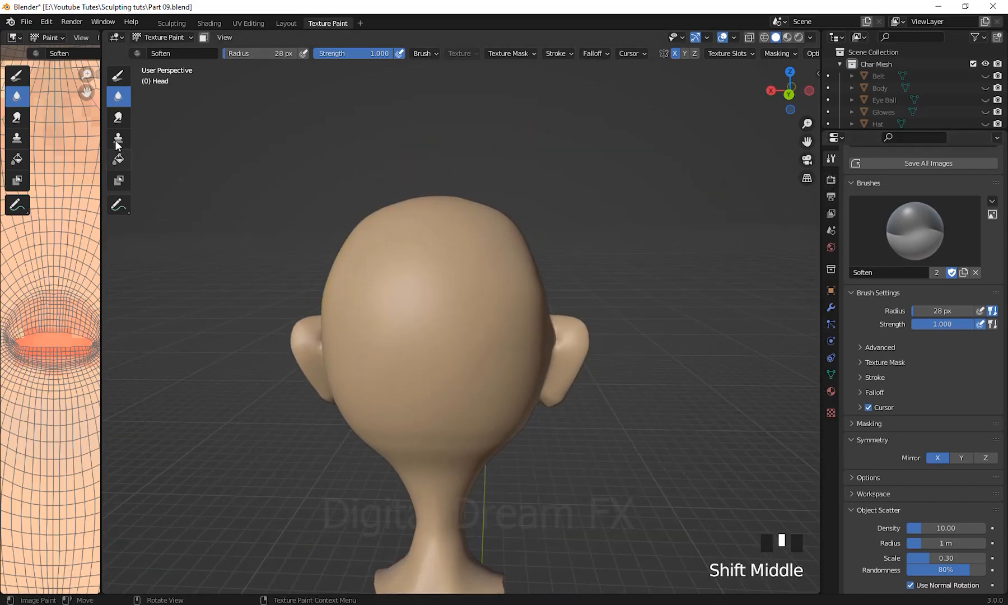
# Step: Brush the dark brown lightly over the back and sides of the skull with TexDraw at a 132 px radius
pyautogui.click(117, 75)
pyautogui.keyDown('shift'); pyautogui.moveTo(450, 299); pyautogui.dragTo(416, 274, button='middle'); pyautogui.keyUp('shift')
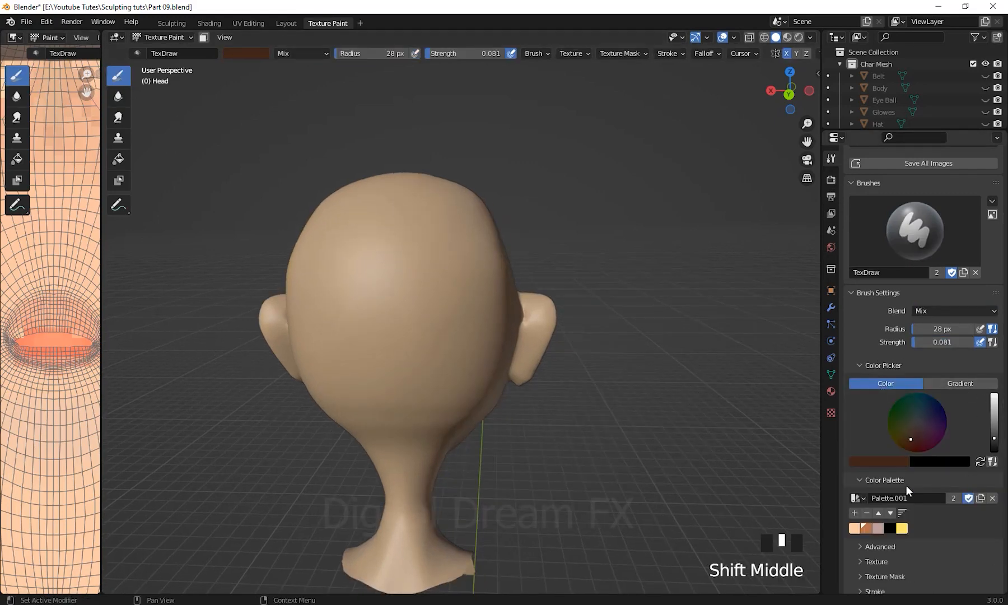
pyautogui.moveTo(722, 446); pyautogui.dragTo(673, 412, button='middle')
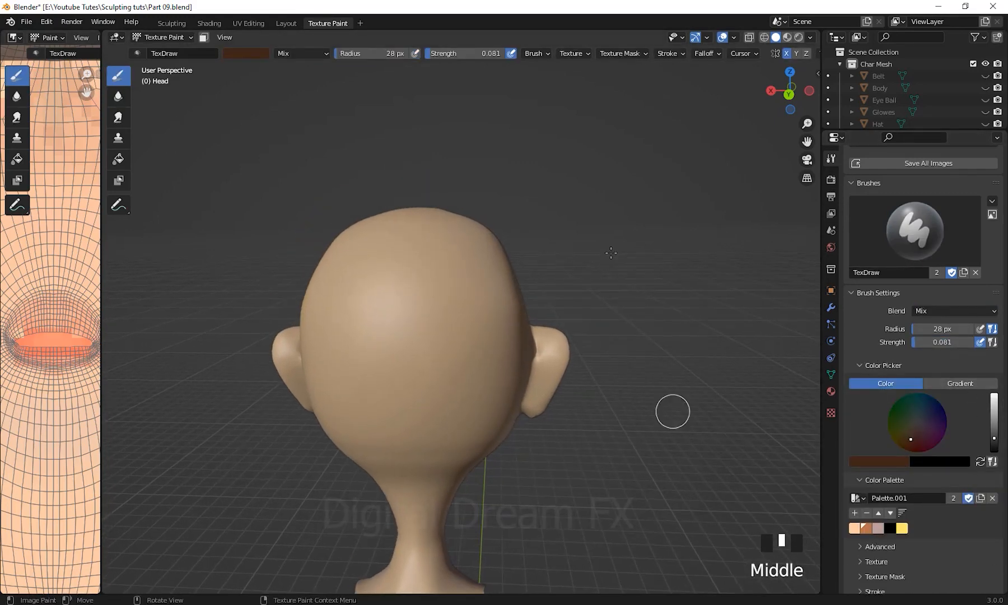
pyautogui.keyDown('shift'); pyautogui.moveTo(484, 347); pyautogui.dragTo(487, 372, button='middle'); pyautogui.keyUp('shift')
pyautogui.press('f')
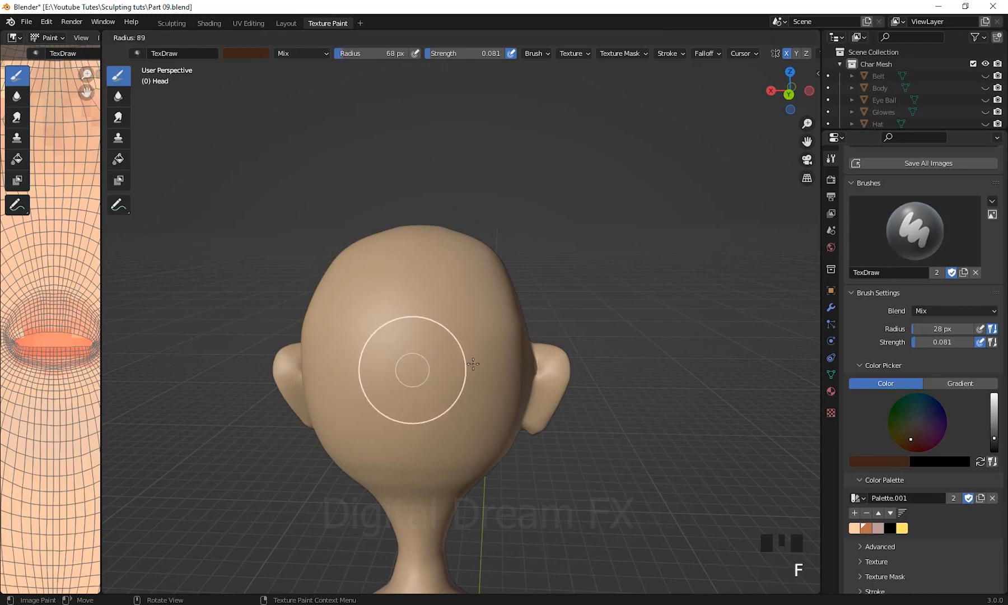
pyautogui.click(401, 398)
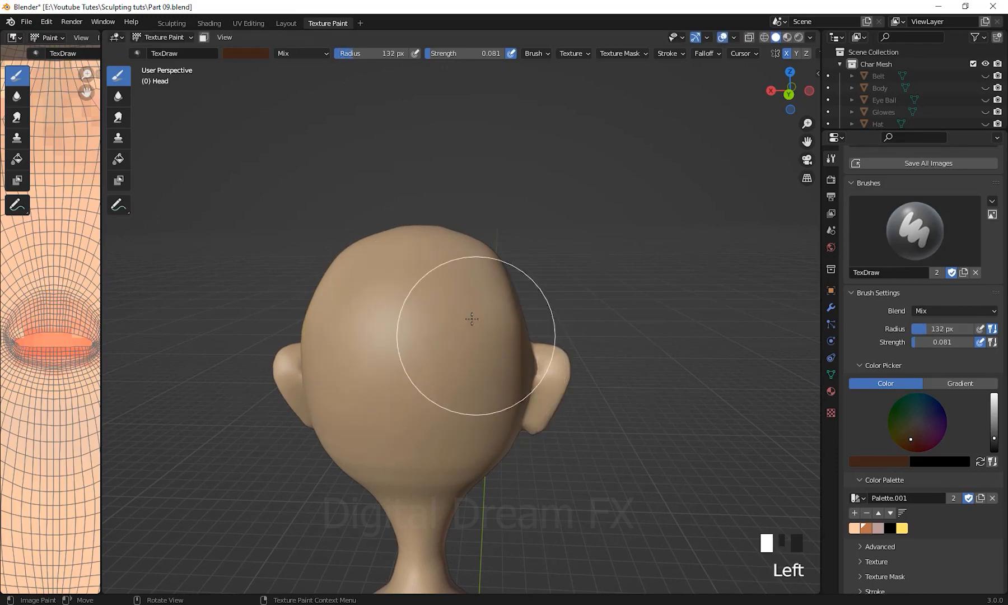
pyautogui.moveTo(436, 366); pyautogui.dragTo(504, 452, button='middle')
pyautogui.moveTo(486, 395)
pyautogui.mouseDown()
pyautogui.moveTo(524, 436)
pyautogui.moveTo(424, 417)
pyautogui.mouseUp()
pyautogui.moveTo(424, 417)
pyautogui.mouseDown(button='middle')
pyautogui.moveTo(523, 331)
pyautogui.moveTo(536, 277)
pyautogui.mouseUp(button='middle')
pyautogui.moveTo(536, 280); pyautogui.dragTo(614, 420)
pyautogui.moveTo(504, 381); pyautogui.dragTo(566, 358, button='middle')
pyautogui.moveTo(565, 348)
pyautogui.mouseDown()
pyautogui.moveTo(553, 278)
pyautogui.moveTo(516, 255)
pyautogui.mouseUp()
pyautogui.moveTo(517, 256); pyautogui.dragTo(603, 313, button='middle')
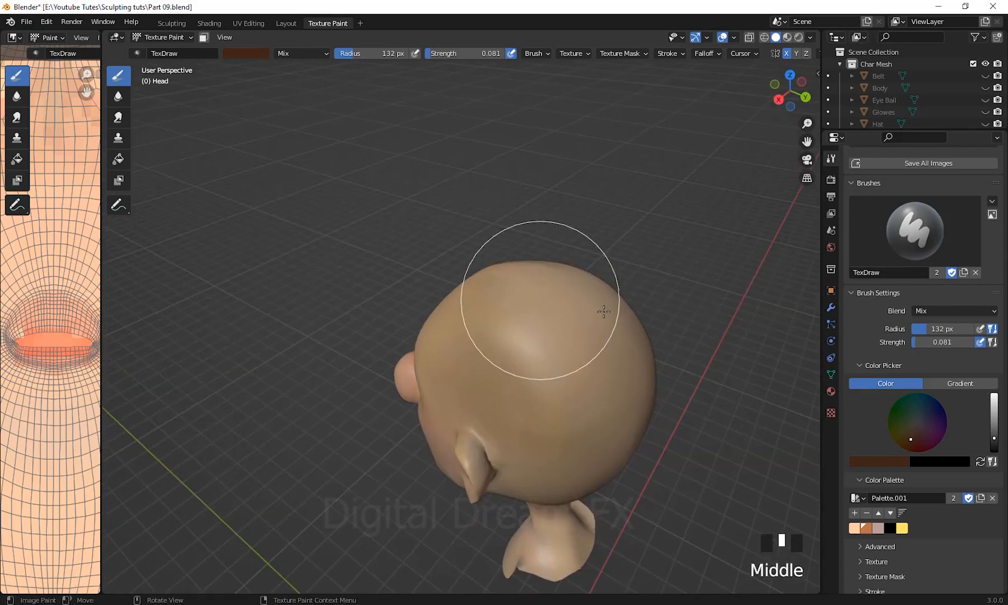
# Step: Brush the same faint dark brown over the top of the scalp and around the crown from all sides
pyautogui.moveTo(603, 312); pyautogui.dragTo(571, 447)
pyautogui.moveTo(565, 375); pyautogui.dragTo(441, 355, button='middle')
pyautogui.moveTo(443, 358); pyautogui.dragTo(438, 351)
pyautogui.moveTo(438, 380); pyautogui.dragTo(395, 321, button='middle')
pyautogui.moveTo(392, 305)
pyautogui.mouseDown()
pyautogui.moveTo(373, 428)
pyautogui.moveTo(412, 336)
pyautogui.mouseUp()
pyautogui.moveTo(411, 336); pyautogui.dragTo(470, 288, button='middle')
pyautogui.moveTo(469, 290)
pyautogui.mouseDown()
pyautogui.moveTo(464, 389)
pyautogui.moveTo(418, 259)
pyautogui.moveTo(480, 429)
pyautogui.mouseUp()
pyautogui.moveTo(480, 428)
pyautogui.mouseDown(button='middle')
pyautogui.moveTo(562, 446)
pyautogui.moveTo(613, 336)
pyautogui.mouseUp(button='middle')
pyautogui.moveTo(616, 333); pyautogui.dragTo(555, 438)
pyautogui.moveTo(555, 442); pyautogui.dragTo(663, 499, button='middle')
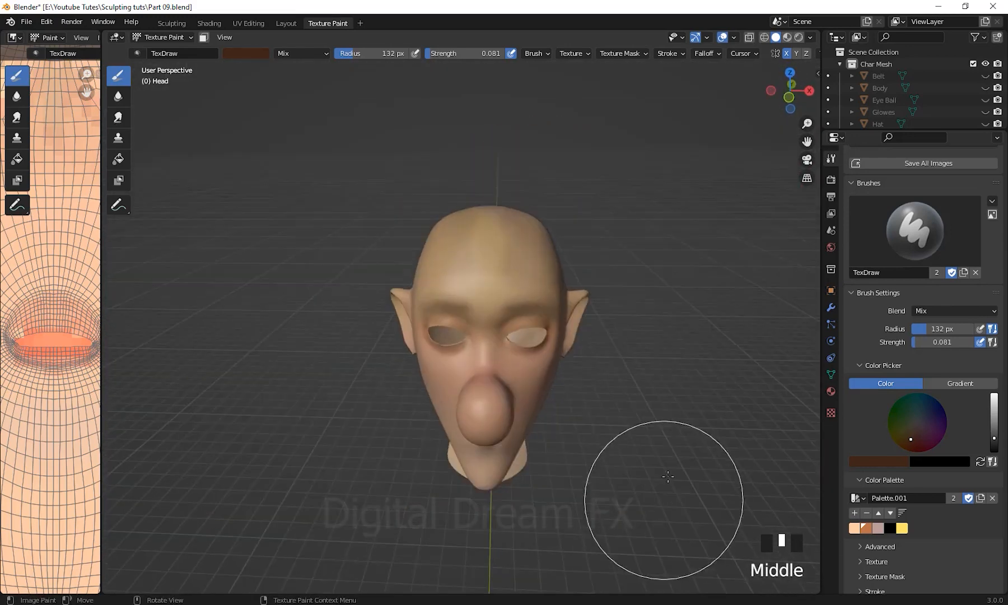
# Step: Soften the brown scalp shading above the forehead with the Soften brush at 132 px radius
pyautogui.scroll(2, 626, 380)
pyautogui.keyDown('shift'); pyautogui.moveTo(590, 241); pyautogui.dragTo(579, 340, button='middle'); pyautogui.keyUp('shift')
pyautogui.keyDown('shift'); pyautogui.moveTo(578, 340); pyautogui.dragTo(583, 273); pyautogui.keyUp('shift')
pyautogui.click(118, 96)
pyautogui.moveTo(474, 300); pyautogui.dragTo(411, 407, button='middle')
pyautogui.click(410, 407)
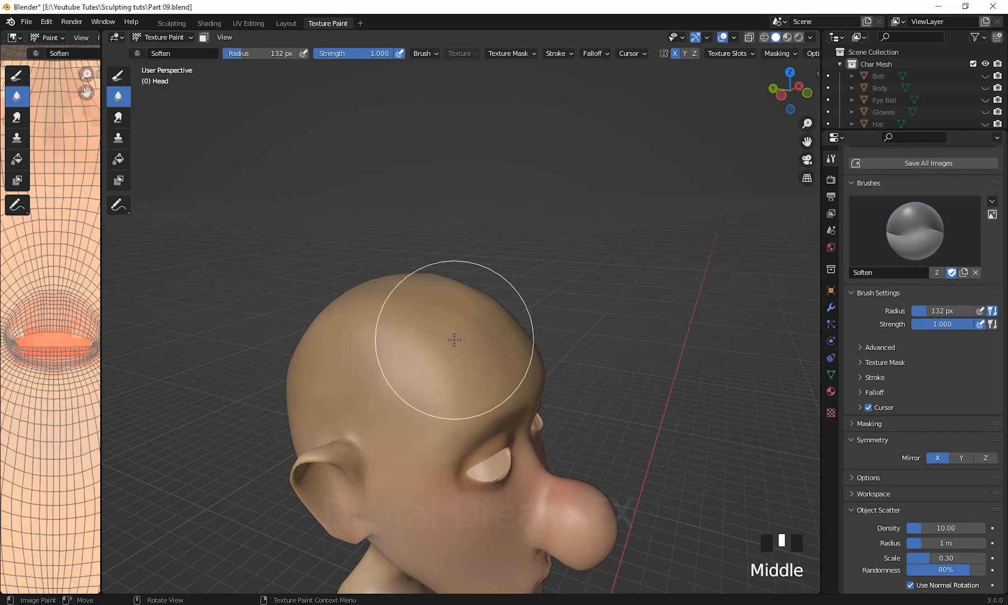
pyautogui.moveTo(600, 407); pyautogui.dragTo(521, 324, button='middle')
pyautogui.scroll(2, 539, 400)
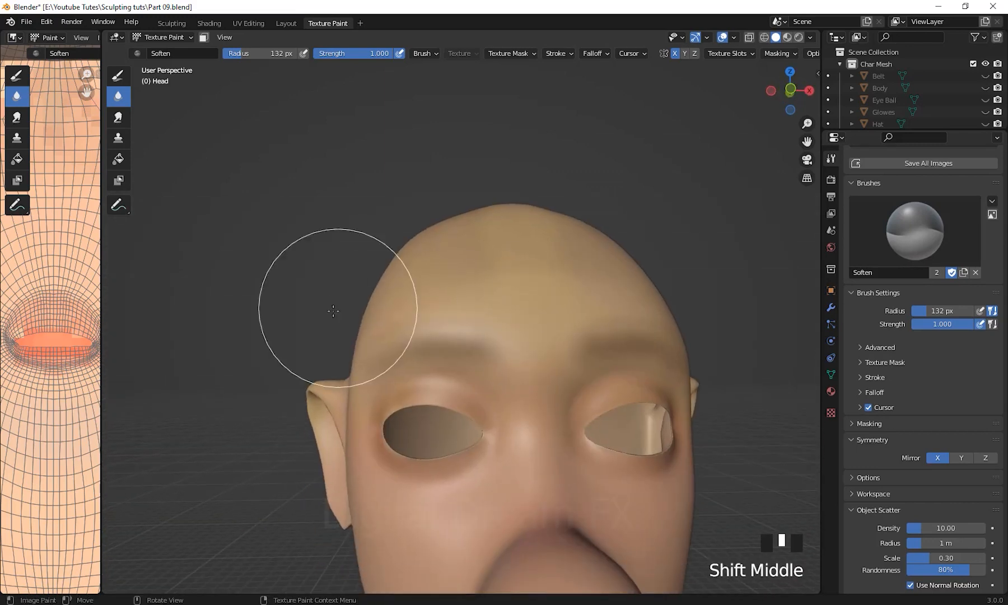
# Step: Widen the image editor to show more of Face Texture, and frame the eye opening close up in the 3D view
pyautogui.moveTo(100, 307); pyautogui.dragTo(178, 307)
pyautogui.keyDown('shift'); pyautogui.moveTo(316, 356); pyautogui.dragTo(288, 341, button='middle'); pyautogui.keyUp('shift')
pyautogui.moveTo(405, 370); pyautogui.dragTo(489, 370, button='middle')
pyautogui.scroll(3, 527, 398)
pyautogui.scroll(2, 455, 428)
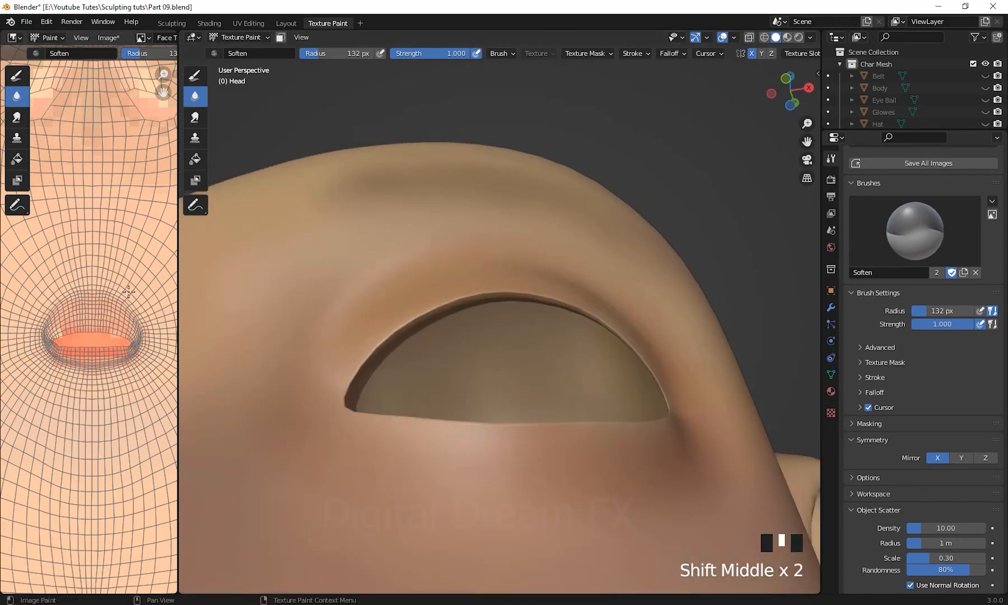
pyautogui.moveTo(176, 286); pyautogui.dragTo(504, 280)
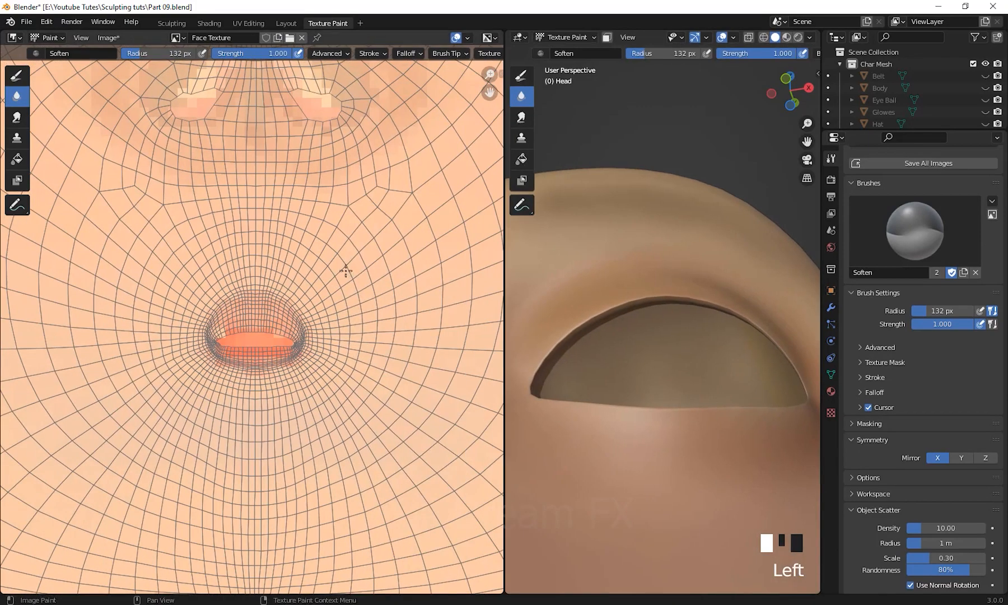
# Step: Examine the eye opening's UV mesh and surrounding paint in Face Texture against the eyelid on the model
pyautogui.keyDown('shift'); pyautogui.moveTo(344, 270); pyautogui.dragTo(300, 6, button='middle'); pyautogui.keyUp('shift')
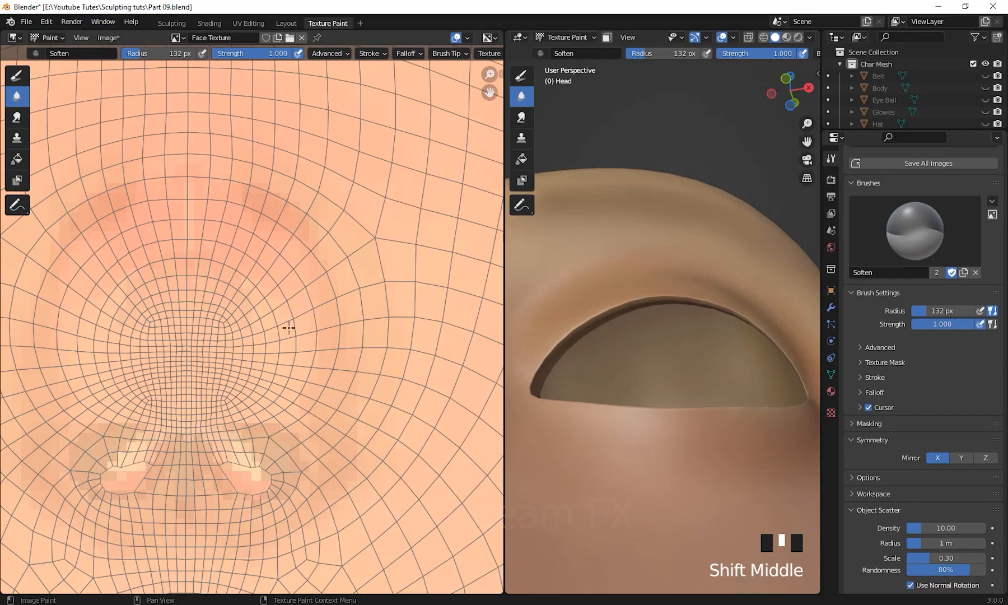
pyautogui.scroll(-3, 289, 328)
pyautogui.keyDown('shift'); pyautogui.moveTo(289, 302); pyautogui.dragTo(288, 235, button='middle'); pyautogui.keyUp('shift')
pyautogui.keyDown('shift'); pyautogui.moveTo(274, 292); pyautogui.dragTo(270, 311, button='middle'); pyautogui.keyUp('shift')
pyautogui.keyDown('shift'); pyautogui.moveTo(252, 357); pyautogui.dragTo(264, 320, button='middle'); pyautogui.keyUp('shift')
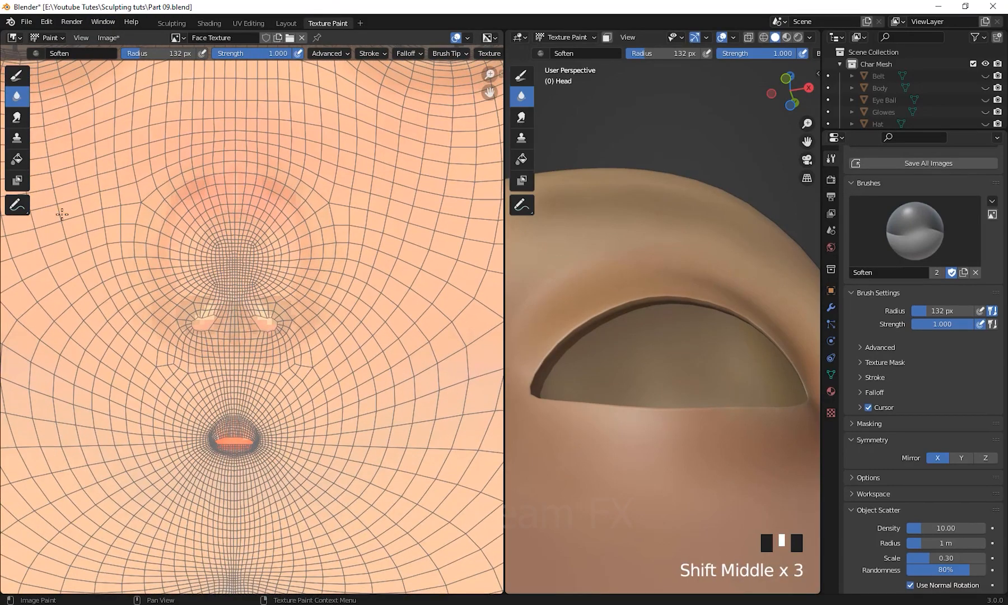
pyautogui.keyDown('shift'); pyautogui.moveTo(333, 287); pyautogui.dragTo(283, 420, button='middle'); pyautogui.keyUp('shift')
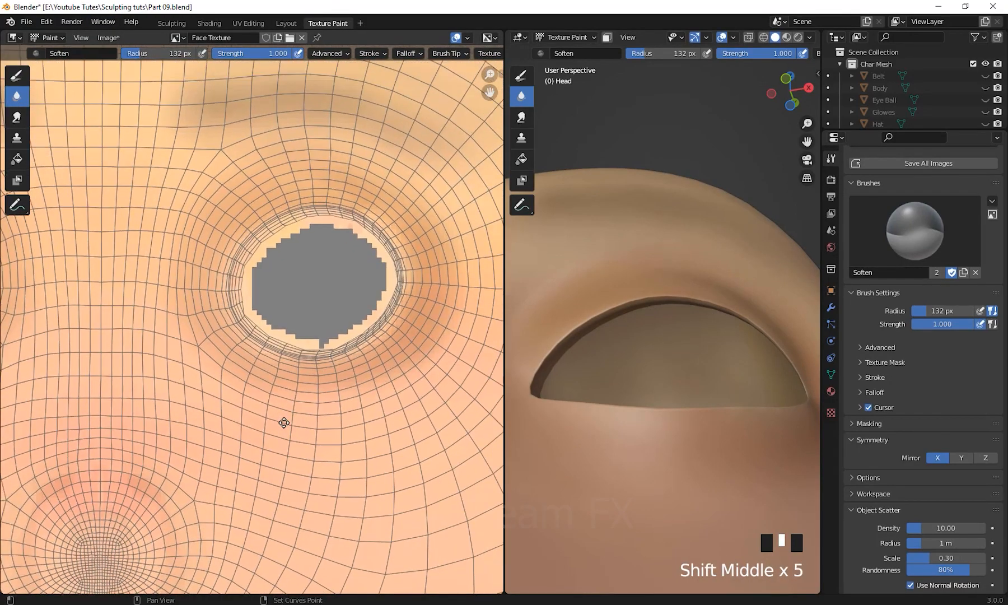
pyautogui.scroll(2, 310, 473)
pyautogui.keyDown('shift'); pyautogui.moveTo(310, 472); pyautogui.dragTo(281, 457, button='middle'); pyautogui.keyUp('shift')
pyautogui.scroll(1, 297, 407)
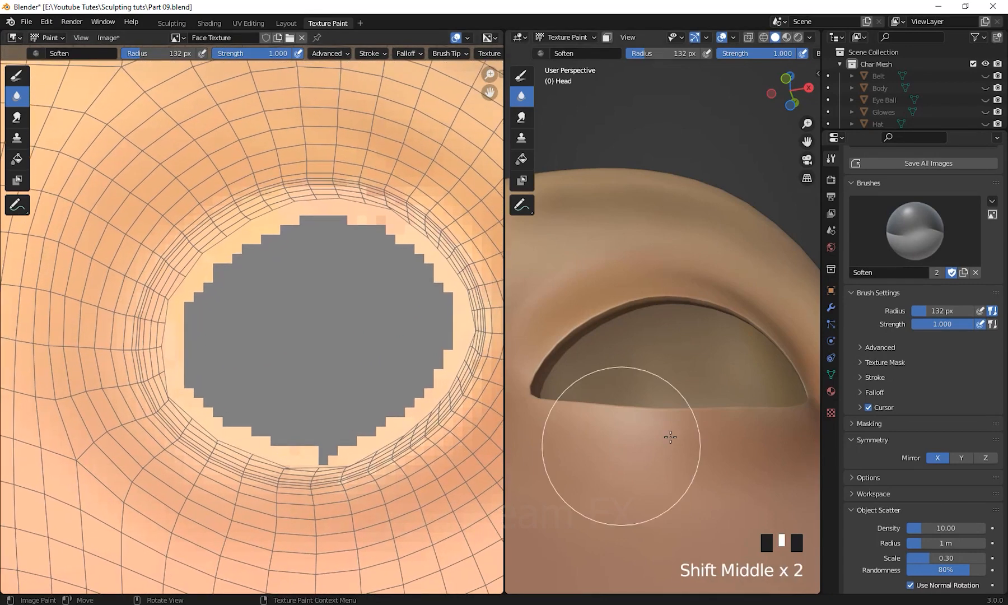
pyautogui.moveTo(670, 434)
pyautogui.mouseDown(button='middle')
pyautogui.moveTo(670, 446)
pyautogui.moveTo(659, 426)
pyautogui.moveTo(665, 433)
pyautogui.mouseUp(button='middle')
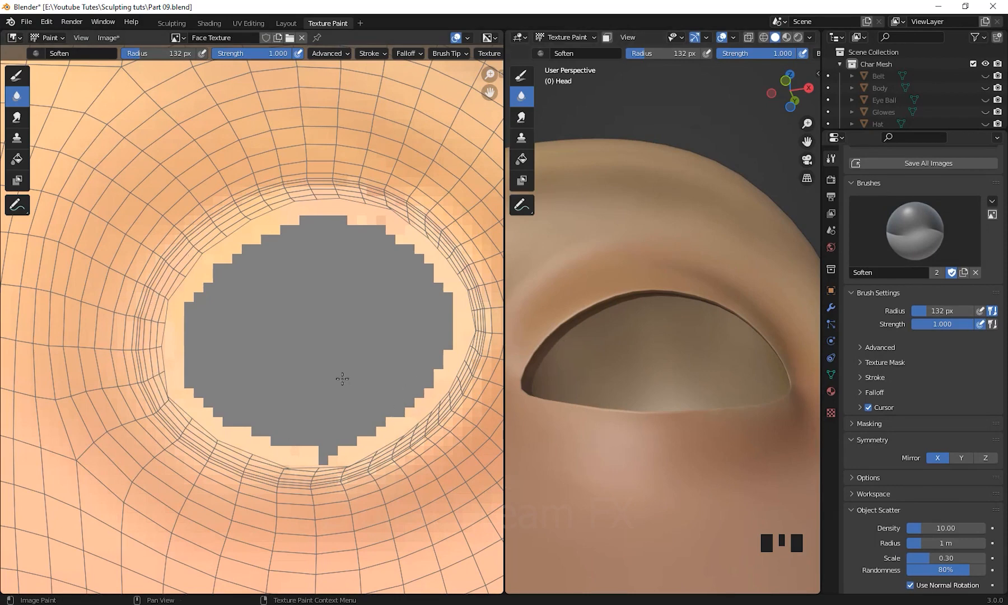
pyautogui.keyDown('shift'); pyautogui.moveTo(342, 379); pyautogui.dragTo(269, 367, button='middle'); pyautogui.keyUp('shift')
pyautogui.scroll(1, 241, 322)
pyautogui.moveTo(241, 322)
pyautogui.keyDown('shift'); pyautogui.mouseDown(button='middle')
pyautogui.moveTo(329, 295)
pyautogui.moveTo(213, 291)
pyautogui.mouseUp(button='middle'); pyautogui.keyUp('shift')
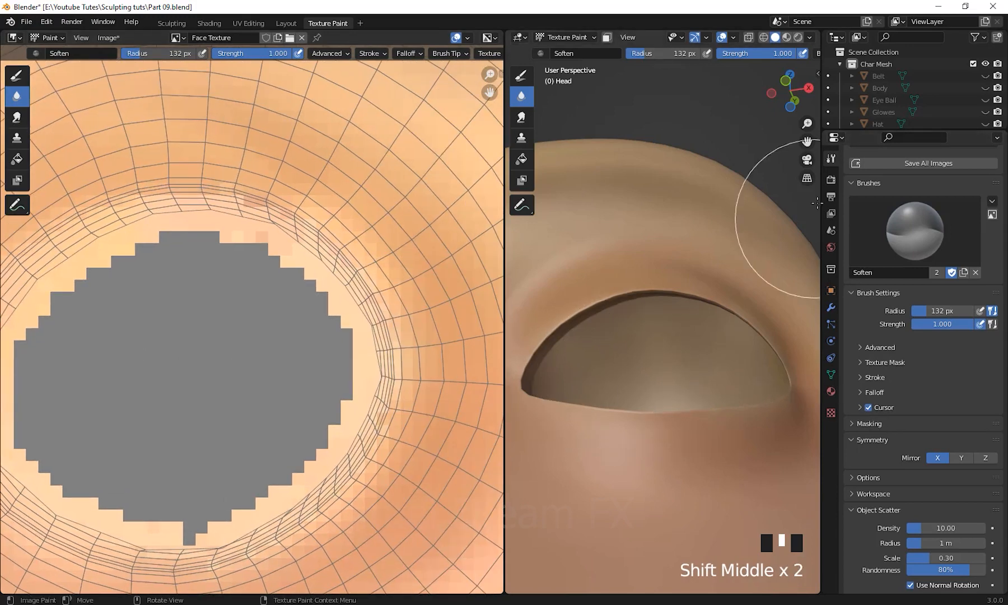
# Step: Set the TexDraw brush to the black palette colour, strength 0.356 and a 9 px radius for the upper eyelid edge
pyautogui.click(522, 73)
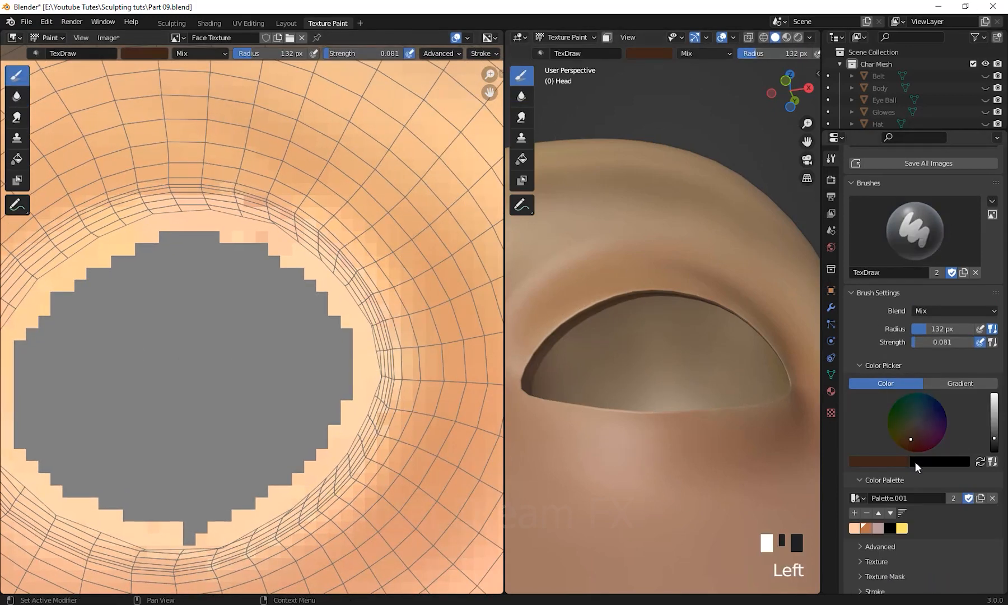
pyautogui.click(890, 527)
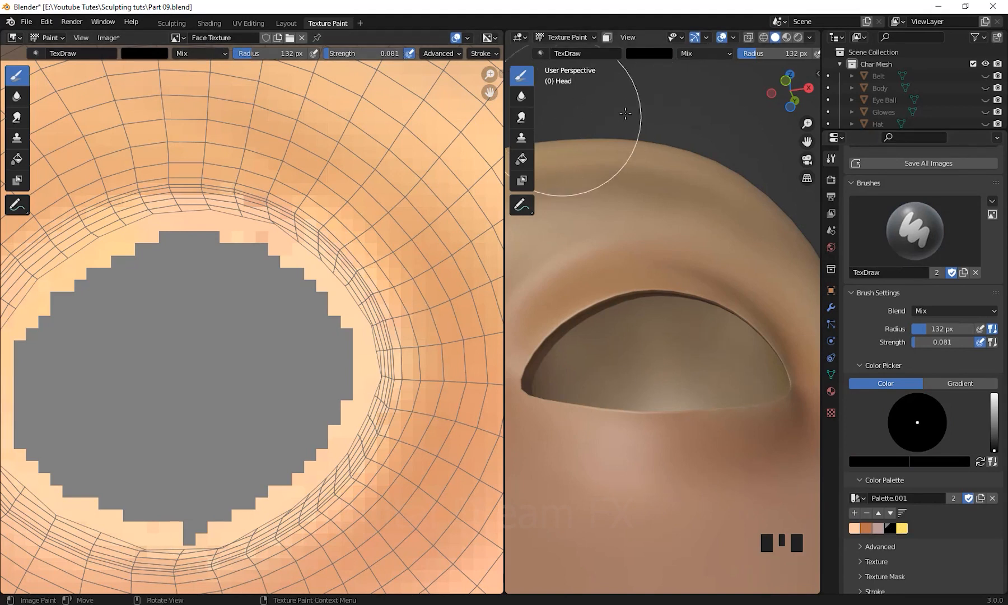
pyautogui.scroll(2, 726, 55)
pyautogui.scroll(-6, 726, 55)
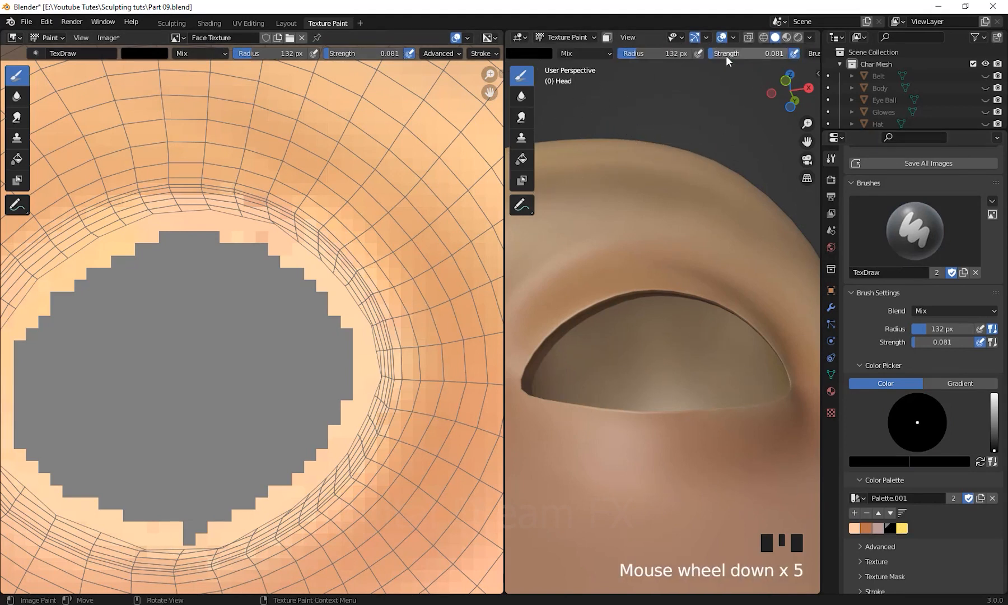
pyautogui.click(692, 55)
pyautogui.moveTo(690, 55); pyautogui.dragTo(711, 55)
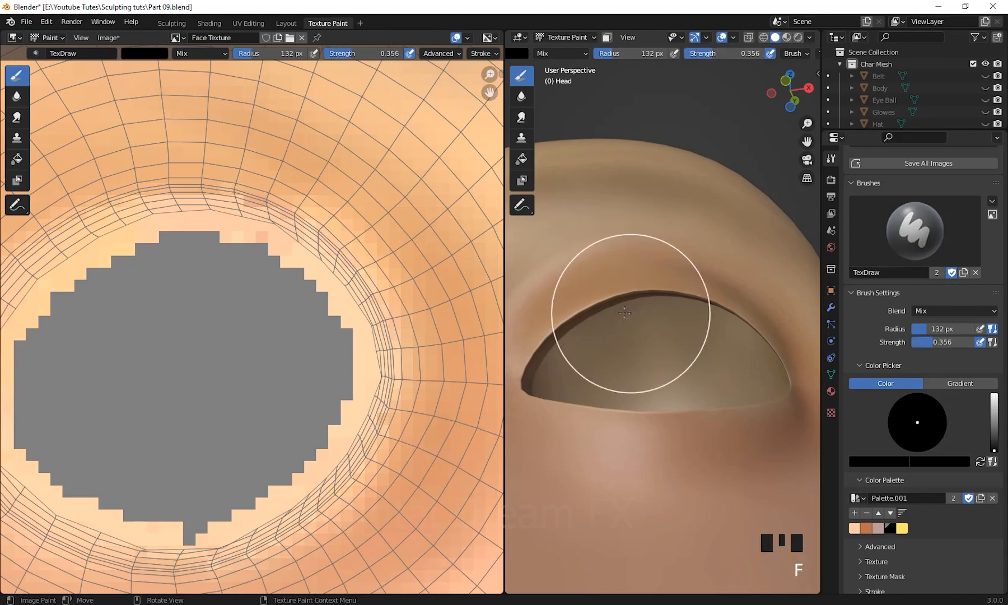
pyautogui.press('f')
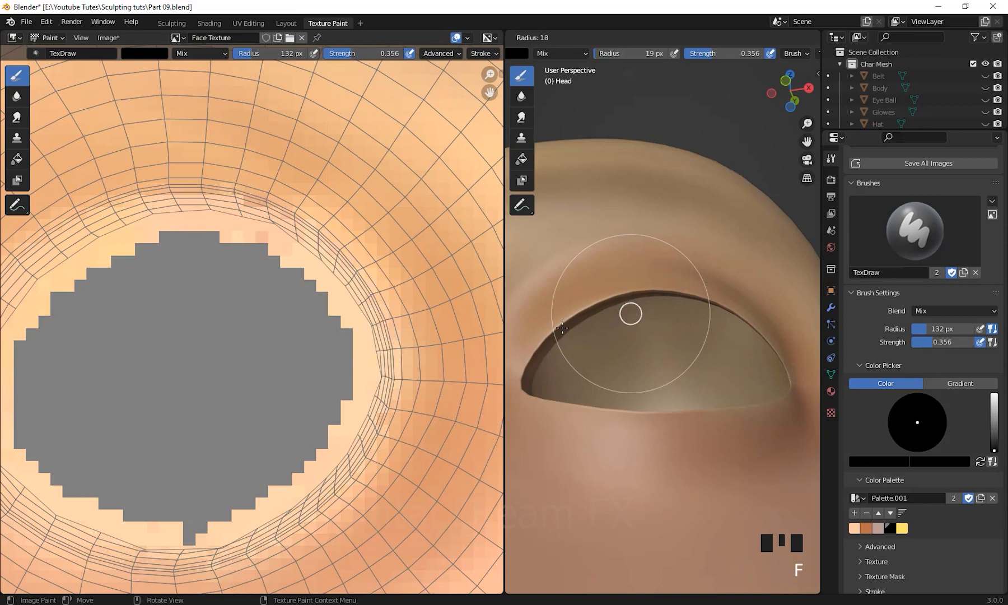
pyautogui.click(557, 330)
pyautogui.moveTo(559, 332)
pyautogui.mouseDown(button='middle')
pyautogui.moveTo(585, 284)
pyautogui.moveTo(563, 300)
pyautogui.mouseUp(button='middle')
pyautogui.keyDown('shift'); pyautogui.moveTo(518, 286); pyautogui.dragTo(533, 331, button='middle'); pyautogui.keyUp('shift')
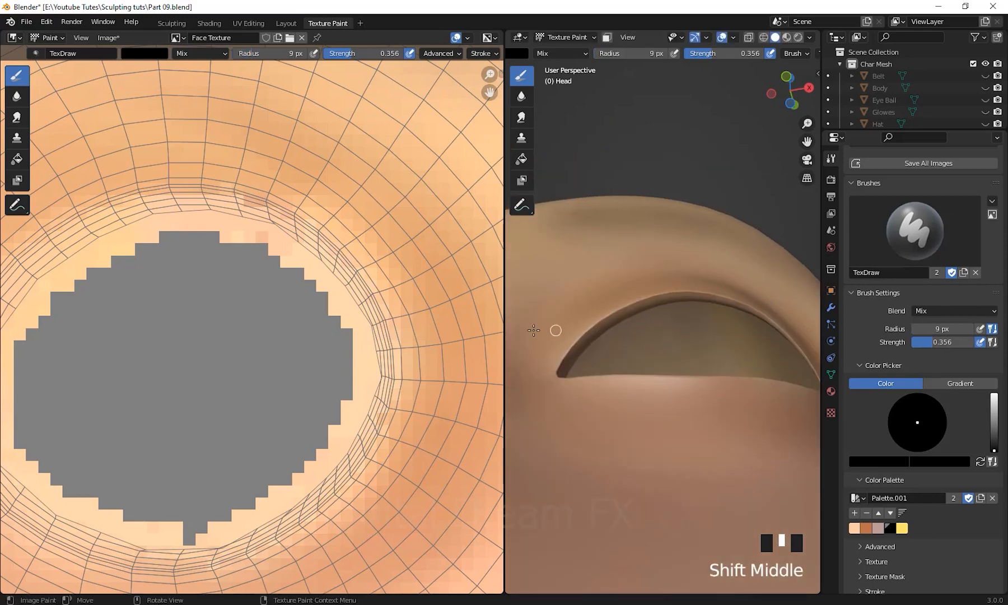
# Step: Paint a dark edge around the rim of the eye opening on the model with the 9 px black TexDraw brush
pyautogui.moveTo(503, 334); pyautogui.dragTo(207, 334)
pyautogui.moveTo(340, 332)
pyautogui.mouseDown(button='middle')
pyautogui.moveTo(475, 341)
pyautogui.moveTo(583, 277)
pyautogui.moveTo(559, 299)
pyautogui.moveTo(581, 317)
pyautogui.moveTo(536, 329)
pyautogui.moveTo(518, 314)
pyautogui.mouseUp(button='middle')
pyautogui.moveTo(491, 278); pyautogui.dragTo(460, 310)
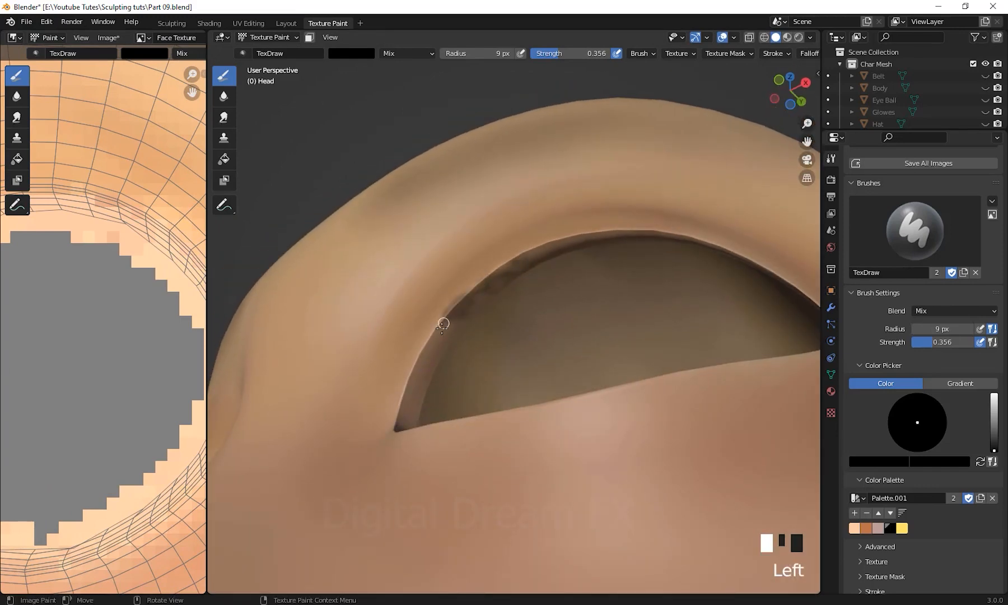
pyautogui.scroll(-2, 151, 358)
pyautogui.moveTo(526, 338); pyautogui.dragTo(572, 313, button='middle')
pyautogui.moveTo(326, 259); pyautogui.dragTo(328, 261)
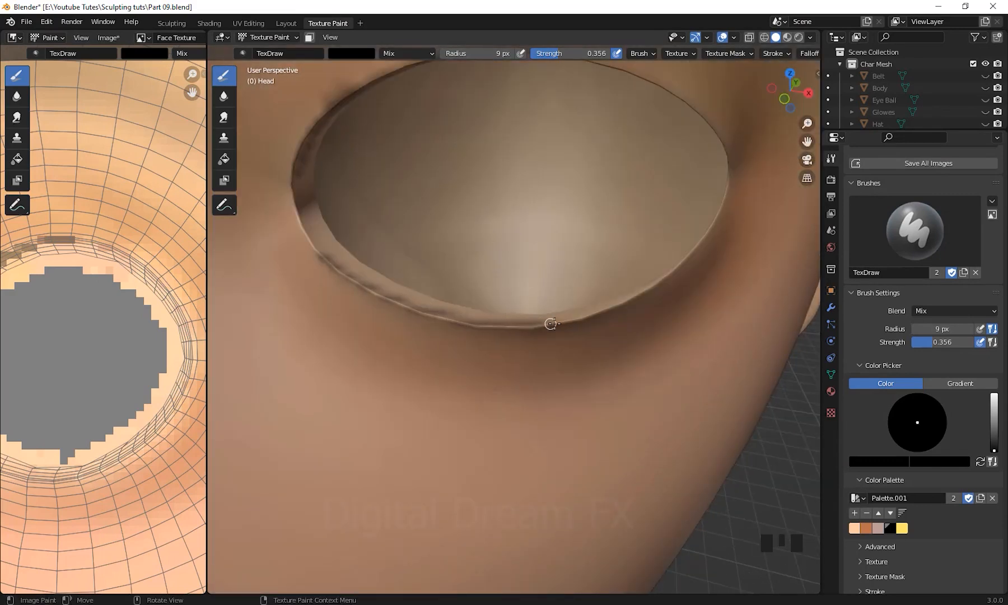
pyautogui.scroll(-3, 627, 145)
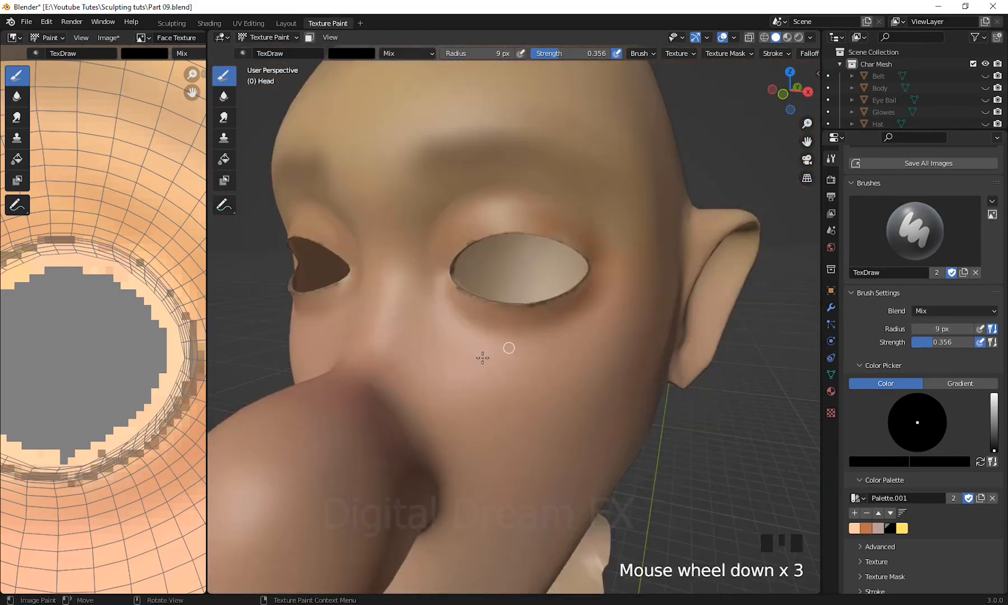
pyautogui.moveTo(482, 358); pyautogui.dragTo(593, 348, button='middle')
# Step: Enlarge the Face Texture view around the right-hand eye opening and reduce the TexDraw radius to 2 px
pyautogui.moveTo(207, 343); pyautogui.dragTo(803, 343)
pyautogui.moveTo(348, 386)
pyautogui.mouseDown(button='middle')
pyautogui.moveTo(478, 302)
pyautogui.moveTo(411, 378)
pyautogui.mouseUp(button='middle')
pyautogui.scroll(2, 459, 311)
pyautogui.moveTo(441, 243); pyautogui.dragTo(385, 324)
pyautogui.press('[')
pyautogui.press('[')
pyautogui.press('[')
pyautogui.press('[')
pyautogui.press('[')
pyautogui.press('[')
pyautogui.press('[')
# Step: Darken the upper rim of the right-hand eye opening in Face Texture, and check the eyelid edge on the model
pyautogui.moveTo(400, 158)
pyautogui.mouseDown()
pyautogui.moveTo(413, 147)
pyautogui.moveTo(534, 160)
pyautogui.moveTo(620, 227)
pyautogui.moveTo(532, 150)
pyautogui.moveTo(249, 291)
pyautogui.moveTo(314, 473)
pyautogui.moveTo(529, 487)
pyautogui.moveTo(654, 297)
pyautogui.mouseUp()
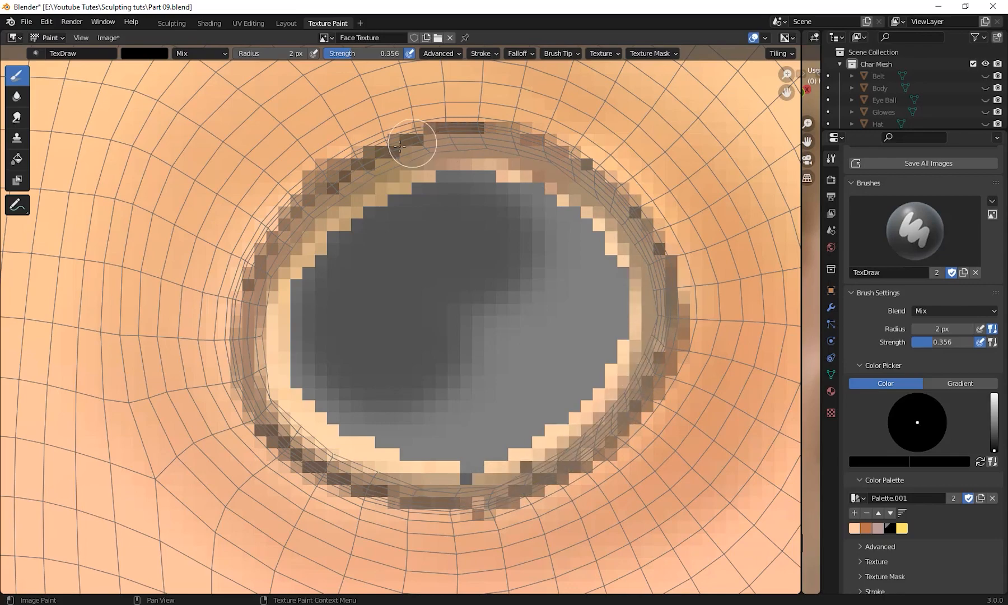
pyautogui.moveTo(400, 147)
pyautogui.mouseDown()
pyautogui.moveTo(247, 331)
pyautogui.moveTo(465, 476)
pyautogui.moveTo(638, 242)
pyautogui.mouseUp()
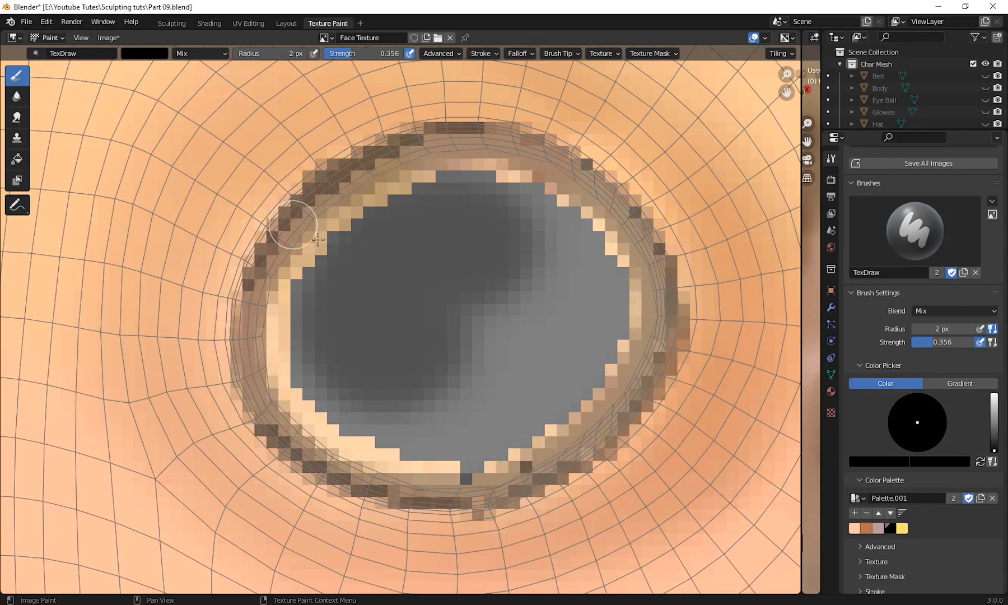
pyautogui.scroll(-8, 358, 263)
pyautogui.moveTo(481, 302); pyautogui.dragTo(329, 349, button='middle')
pyautogui.moveTo(802, 299); pyautogui.dragTo(169, 302)
pyautogui.scroll(-4, 583, 316)
pyautogui.scroll(4, 583, 315)
pyautogui.moveTo(551, 336); pyautogui.dragTo(578, 390, button='middle')
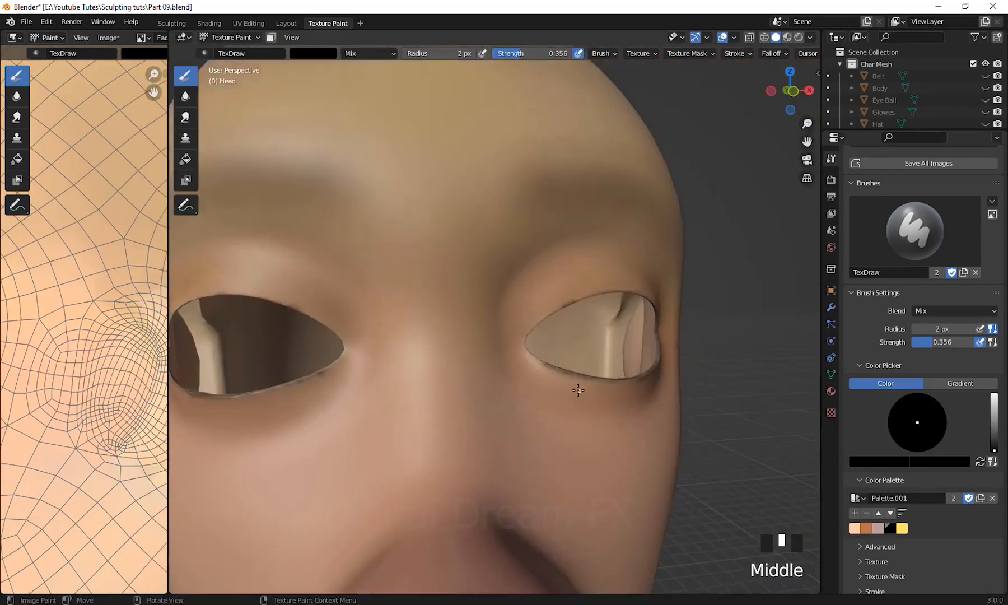
pyautogui.scroll(5, 578, 386)
pyautogui.keyDown('shift'); pyautogui.moveTo(382, 359); pyautogui.dragTo(324, 389, button='middle'); pyautogui.keyUp('shift')
# Step: Paint black along the left and lower rim of the right-hand eye opening in Face Texture
pyautogui.moveTo(168, 375); pyautogui.dragTo(451, 375)
pyautogui.scroll(-4, 616, 342)
pyautogui.scroll(-2, 269, 324)
pyautogui.scroll(8, 92, 331)
pyautogui.keyDown('shift'); pyautogui.moveTo(116, 392); pyautogui.dragTo(208, 444, button='middle'); pyautogui.keyUp('shift')
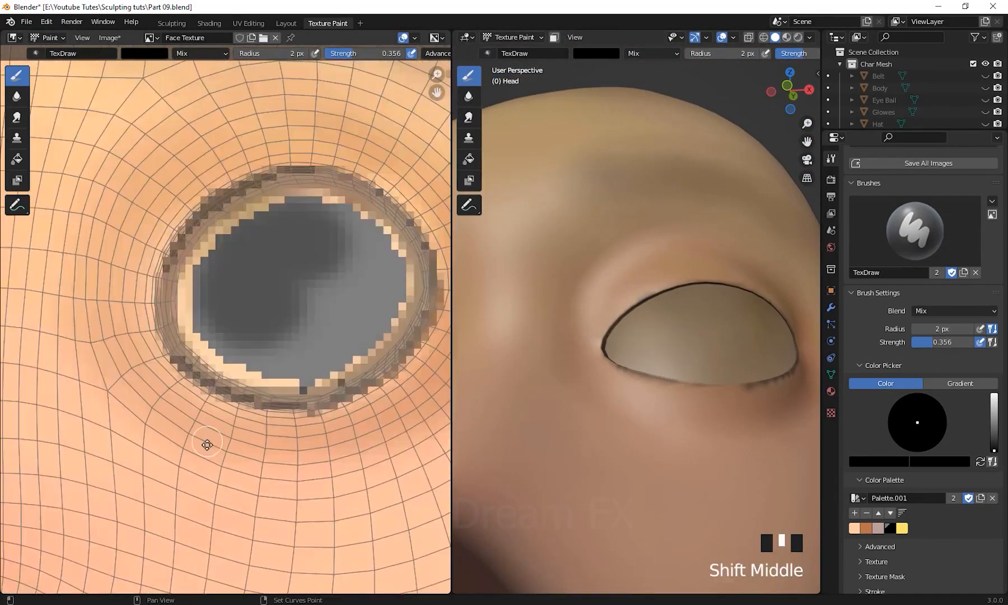
pyautogui.scroll(2, 160, 299)
pyautogui.moveTo(196, 224)
pyautogui.mouseDown()
pyautogui.moveTo(169, 303)
pyautogui.moveTo(168, 360)
pyautogui.moveTo(246, 442)
pyautogui.moveTo(358, 473)
pyautogui.moveTo(336, 459)
pyautogui.mouseUp()
pyautogui.keyDown('shift'); pyautogui.moveTo(311, 405); pyautogui.dragTo(221, 361, button='middle'); pyautogui.keyUp('shift')
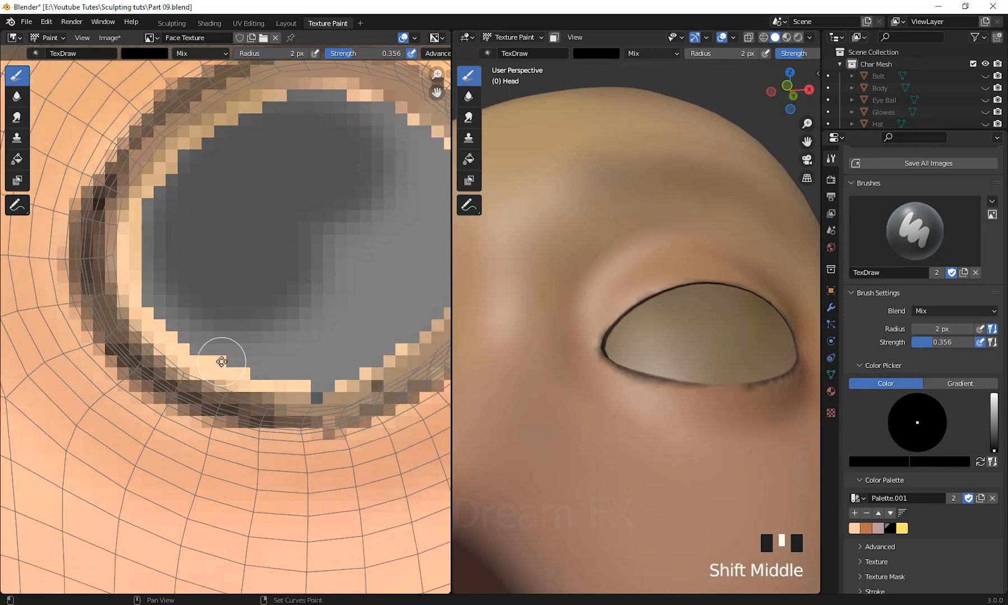
pyautogui.moveTo(237, 417)
pyautogui.mouseDown()
pyautogui.moveTo(366, 413)
pyautogui.moveTo(379, 400)
pyautogui.mouseUp()
# Step: Continue the black edge along the right side of the same eye opening and go over its upper rim
pyautogui.keyDown('shift'); pyautogui.moveTo(386, 393); pyautogui.dragTo(214, 428, button='middle'); pyautogui.keyUp('shift')
pyautogui.moveTo(224, 429)
pyautogui.mouseDown()
pyautogui.moveTo(347, 291)
pyautogui.moveTo(232, 110)
pyautogui.mouseUp()
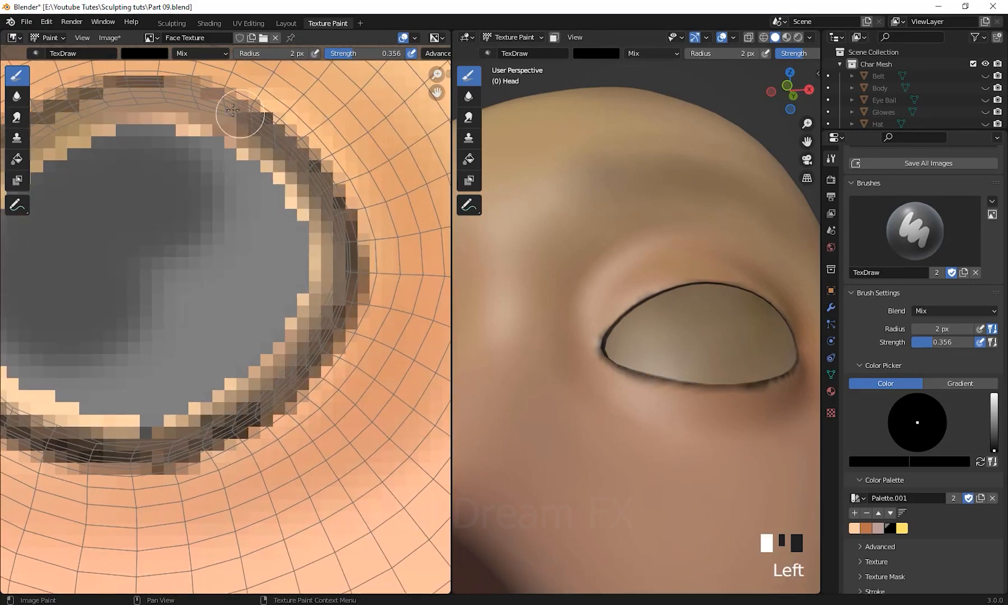
pyautogui.keyDown('shift'); pyautogui.moveTo(232, 110); pyautogui.dragTo(335, 213, button='middle'); pyautogui.keyUp('shift')
pyautogui.moveTo(336, 213)
pyautogui.mouseDown()
pyautogui.moveTo(162, 153)
pyautogui.moveTo(225, 140)
pyautogui.moveTo(421, 274)
pyautogui.mouseUp()
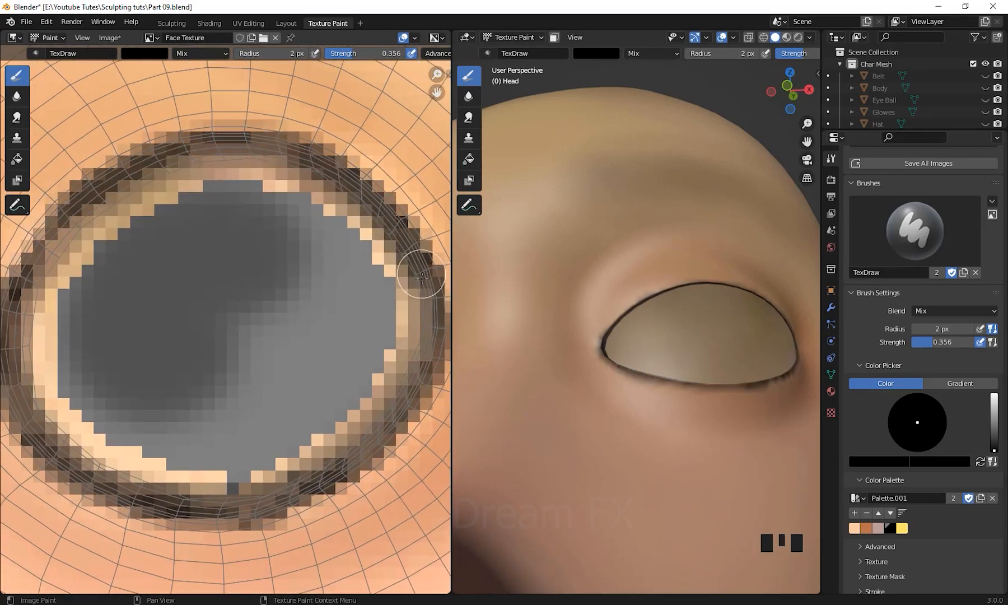
pyautogui.keyDown('shift'); pyautogui.moveTo(422, 278); pyautogui.dragTo(356, 184, button='middle'); pyautogui.keyUp('shift')
pyautogui.moveTo(356, 184)
pyautogui.mouseDown()
pyautogui.moveTo(300, 282)
pyautogui.moveTo(94, 342)
pyautogui.moveTo(323, 266)
pyautogui.moveTo(346, 92)
pyautogui.mouseUp()
pyautogui.keyDown('shift'); pyautogui.moveTo(144, 345); pyautogui.dragTo(282, 395, button='middle'); pyautogui.keyUp('shift')
pyautogui.moveTo(280, 398)
pyautogui.mouseDown()
pyautogui.moveTo(140, 344)
pyautogui.moveTo(162, 109)
pyautogui.moveTo(175, 98)
pyautogui.mouseUp()
# Step: Even out the black line along the upper and upper-left rim of the right-hand eye opening
pyautogui.scroll(1, 215, 226)
pyautogui.keyDown('shift'); pyautogui.moveTo(215, 227); pyautogui.dragTo(205, 435, button='middle'); pyautogui.keyUp('shift')
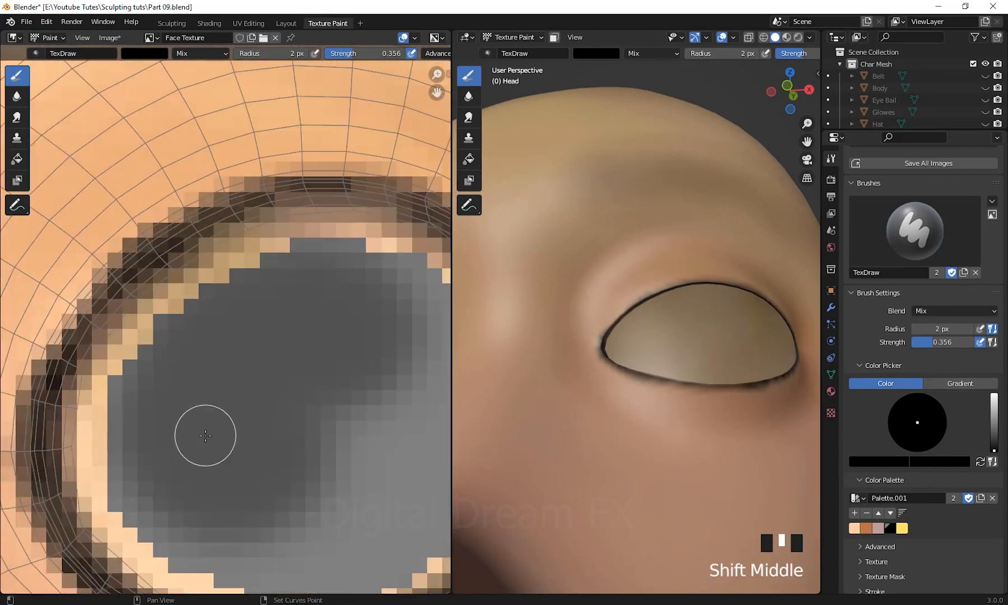
pyautogui.moveTo(424, 225)
pyautogui.mouseDown()
pyautogui.moveTo(279, 214)
pyautogui.moveTo(161, 274)
pyautogui.mouseUp()
pyautogui.moveTo(259, 223); pyautogui.dragTo(415, 224)
pyautogui.scroll(-2, 415, 224)
pyautogui.keyDown('shift'); pyautogui.moveTo(415, 224); pyautogui.dragTo(235, 211, button='middle'); pyautogui.keyUp('shift')
pyautogui.moveTo(249, 204)
pyautogui.mouseDown()
pyautogui.moveTo(320, 377)
pyautogui.moveTo(75, 467)
pyautogui.moveTo(12, 292)
pyautogui.mouseUp()
# Step: Compare both eye edges on the model, and examine the left-hand eye opening close up in Face Texture
pyautogui.scroll(-6, 746, 322)
pyautogui.moveTo(666, 395); pyautogui.dragTo(694, 431, button='middle')
pyautogui.keyDown('shift'); pyautogui.moveTo(694, 431); pyautogui.dragTo(719, 439, button='middle'); pyautogui.keyUp('shift')
pyautogui.scroll(3, 720, 440)
pyautogui.scroll(-5, 239, 383)
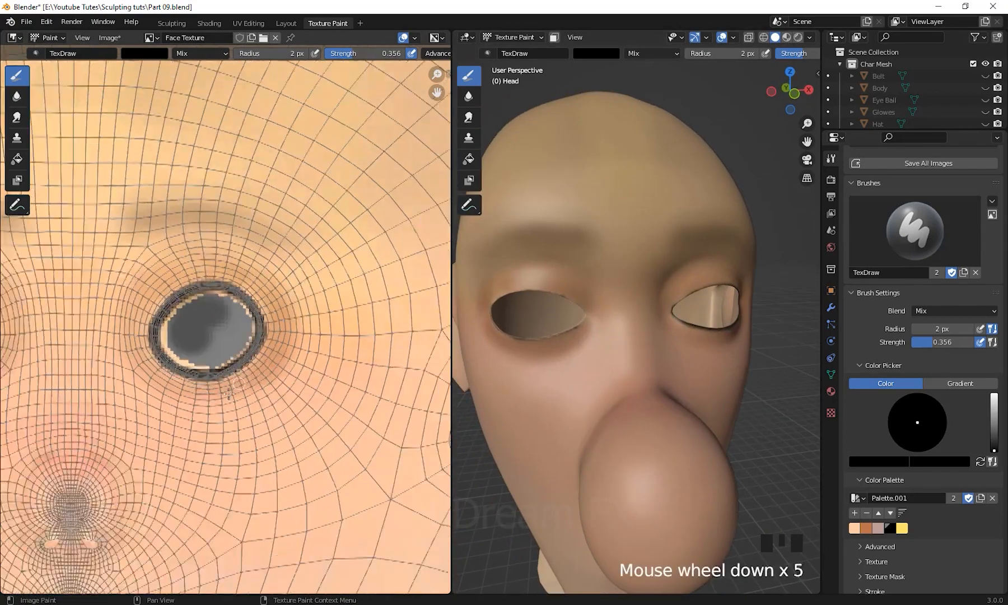
pyautogui.scroll(6, 179, 385)
pyautogui.keyDown('shift'); pyautogui.moveTo(179, 385); pyautogui.dragTo(84, 446, button='middle'); pyautogui.keyUp('shift')
pyautogui.scroll(-2, 151, 456)
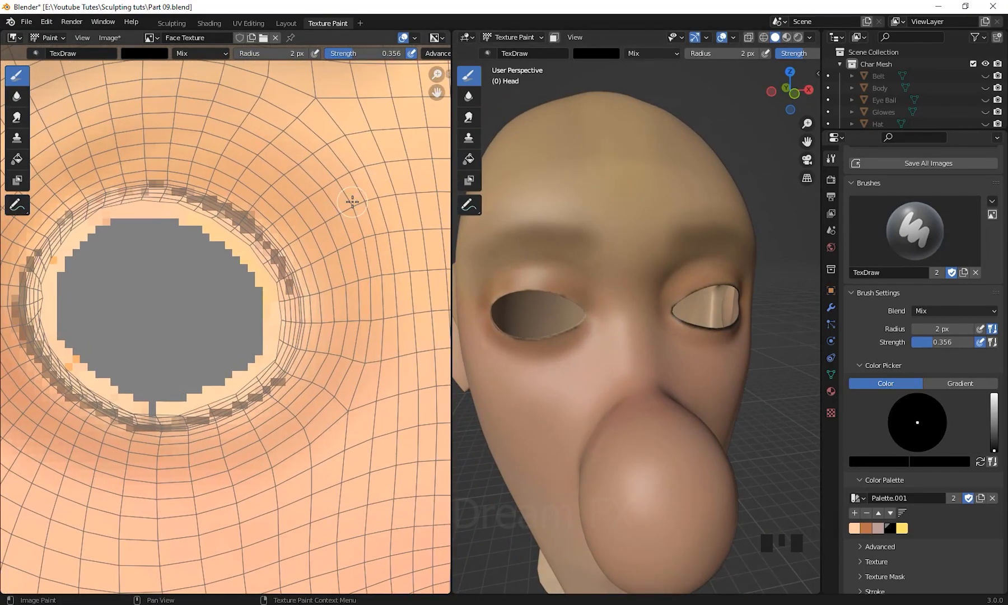
# Step: Check the image editor's brush settings, including the Stroke options
pyautogui.press('n')
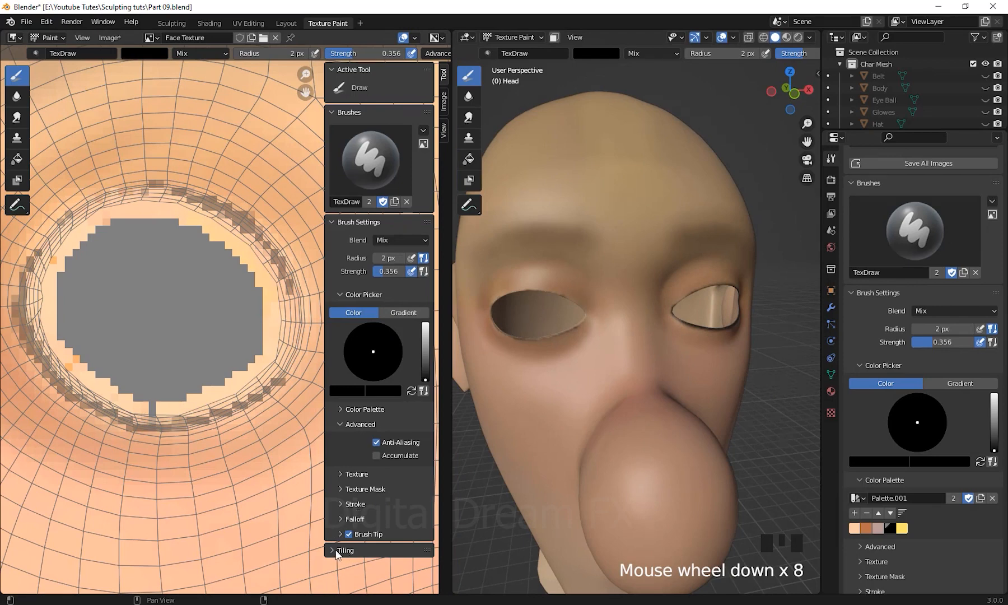
pyautogui.click(353, 503)
pyautogui.scroll(-5, 360, 488)
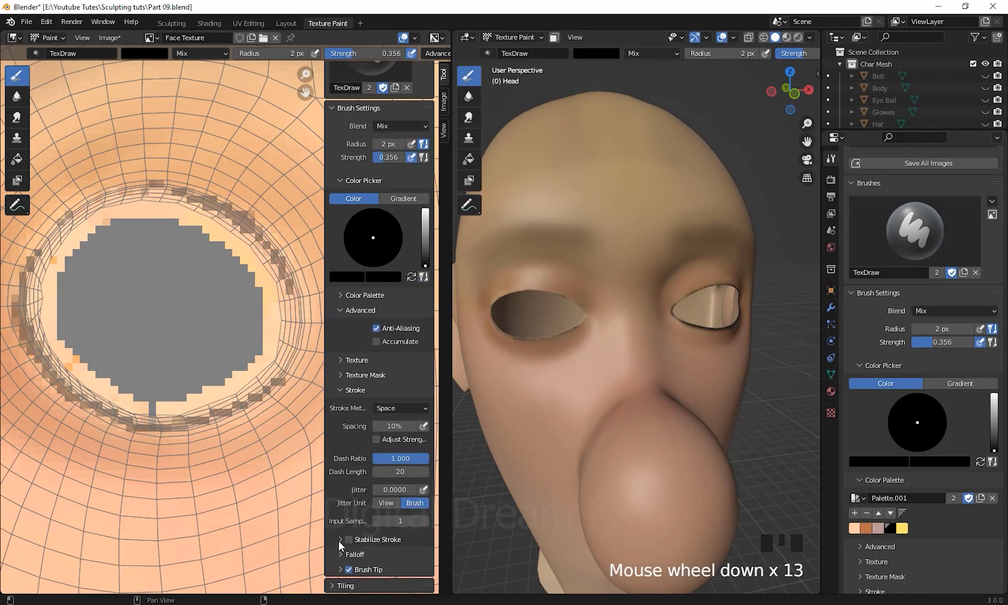
pyautogui.scroll(8, 338, 540)
pyautogui.moveTo(471, 282); pyautogui.dragTo(487, 272, button='middle')
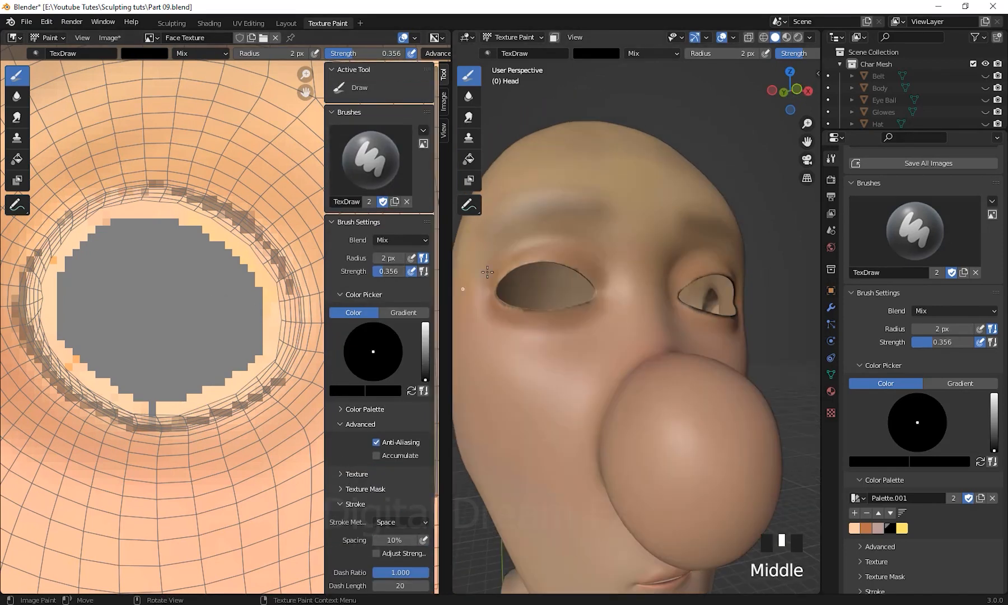
pyautogui.press('n')
# Step: Paint black along the upper, left and lower rim of the left-hand eye opening in Face Texture
pyautogui.moveTo(450, 295); pyautogui.dragTo(877, 286)
pyautogui.scroll(1, 267, 307)
pyautogui.keyDown('shift'); pyautogui.moveTo(267, 306); pyautogui.dragTo(168, 339, button='middle'); pyautogui.keyUp('shift')
pyautogui.scroll(-2, 168, 339)
pyautogui.moveTo(801, 368); pyautogui.dragTo(416, 374)
pyautogui.scroll(3, 520, 376)
pyautogui.keyDown('shift'); pyautogui.moveTo(216, 373); pyautogui.dragTo(396, 375, button='middle'); pyautogui.keyUp('shift')
pyautogui.scroll(3, 224, 296)
pyautogui.moveTo(297, 196)
pyautogui.mouseDown()
pyautogui.moveTo(218, 204)
pyautogui.moveTo(64, 345)
pyautogui.mouseUp()
pyautogui.keyDown('shift'); pyautogui.moveTo(211, 304); pyautogui.dragTo(220, 252, button='middle'); pyautogui.keyUp('shift')
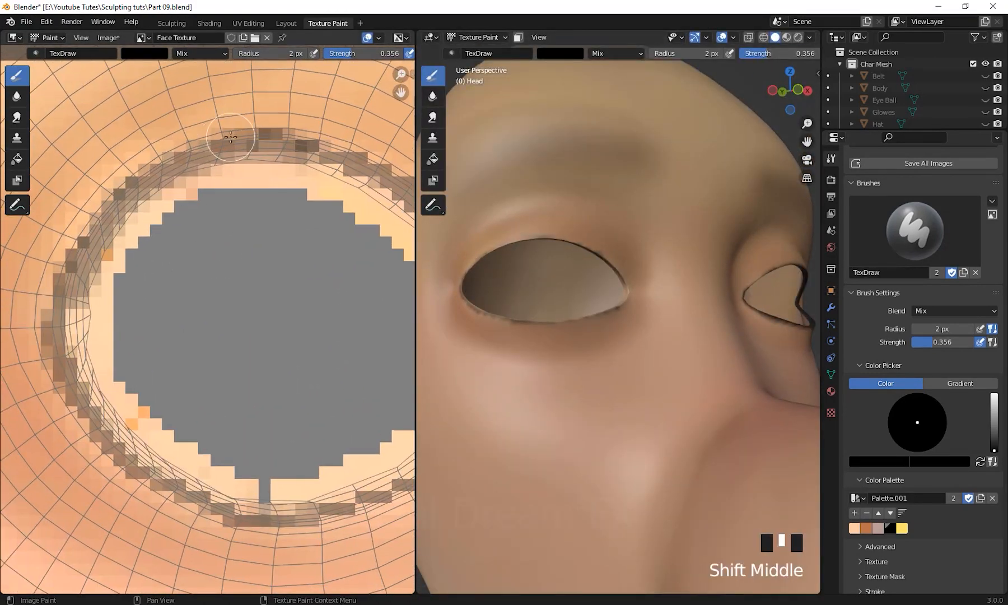
pyautogui.moveTo(230, 138)
pyautogui.mouseDown()
pyautogui.moveTo(56, 280)
pyautogui.moveTo(165, 487)
pyautogui.moveTo(352, 510)
pyautogui.mouseUp()
# Step: Extend the black edge around the right side and along the bottom of the left-hand eye opening
pyautogui.keyDown('shift'); pyautogui.moveTo(349, 316); pyautogui.dragTo(229, 367, button='middle'); pyautogui.keyUp('shift')
pyautogui.moveTo(39, 224)
pyautogui.mouseDown()
pyautogui.moveTo(204, 184)
pyautogui.moveTo(373, 392)
pyautogui.moveTo(223, 551)
pyautogui.moveTo(348, 402)
pyautogui.moveTo(153, 196)
pyautogui.mouseUp()
pyautogui.moveTo(283, 251); pyautogui.dragTo(176, 173, button='middle')
pyautogui.moveTo(182, 177)
pyautogui.mouseDown()
pyautogui.moveTo(249, 271)
pyautogui.moveTo(254, 323)
pyautogui.moveTo(252, 281)
pyautogui.moveTo(236, 395)
pyautogui.mouseUp()
pyautogui.keyDown('shift'); pyautogui.moveTo(238, 399); pyautogui.dragTo(307, 315, button='middle'); pyautogui.keyUp('shift')
pyautogui.moveTo(307, 315)
pyautogui.mouseDown()
pyautogui.moveTo(68, 385)
pyautogui.moveTo(174, 407)
pyautogui.moveTo(78, 387)
pyautogui.mouseUp()
# Step: Go around the whole rim of the left-hand eye opening again to darken the edge evenly
pyautogui.keyDown('shift'); pyautogui.moveTo(73, 364); pyautogui.dragTo(288, 421, button='middle'); pyautogui.keyUp('shift')
pyautogui.moveTo(259, 104)
pyautogui.mouseDown()
pyautogui.moveTo(114, 330)
pyautogui.moveTo(257, 449)
pyautogui.mouseUp()
pyautogui.keyDown('shift'); pyautogui.moveTo(172, 286); pyautogui.dragTo(95, 457, button='middle'); pyautogui.keyUp('shift')
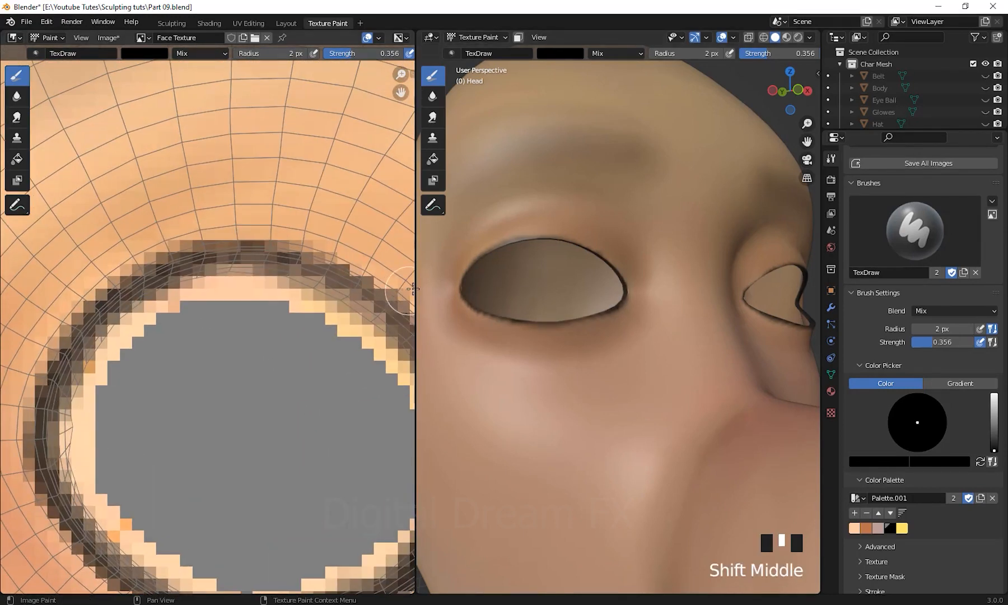
pyautogui.moveTo(415, 288); pyautogui.dragTo(616, 288)
pyautogui.moveTo(403, 247)
pyautogui.keyDown('shift'); pyautogui.mouseDown(button='middle')
pyautogui.moveTo(405, 304)
pyautogui.moveTo(345, 216)
pyautogui.mouseUp(button='middle'); pyautogui.keyUp('shift')
pyautogui.moveTo(345, 216)
pyautogui.mouseDown()
pyautogui.moveTo(423, 232)
pyautogui.moveTo(392, 207)
pyautogui.moveTo(177, 323)
pyautogui.moveTo(322, 476)
pyautogui.moveTo(478, 270)
pyautogui.moveTo(178, 337)
pyautogui.mouseUp()
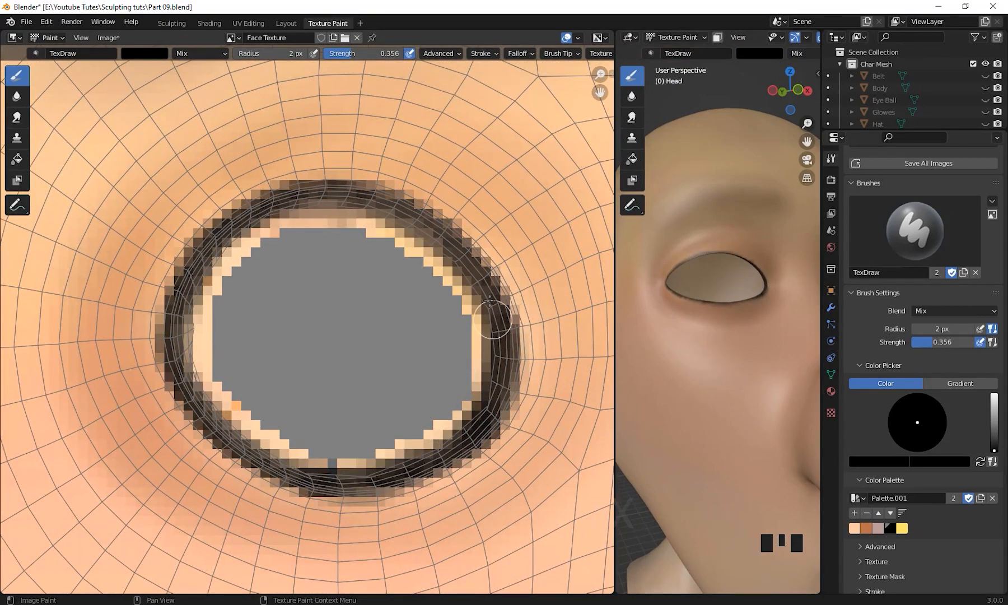
# Step: Enlarge the 3D view and examine the painted eyelid edges, the nose and the mouth area on the head
pyautogui.scroll(-3, 487, 317)
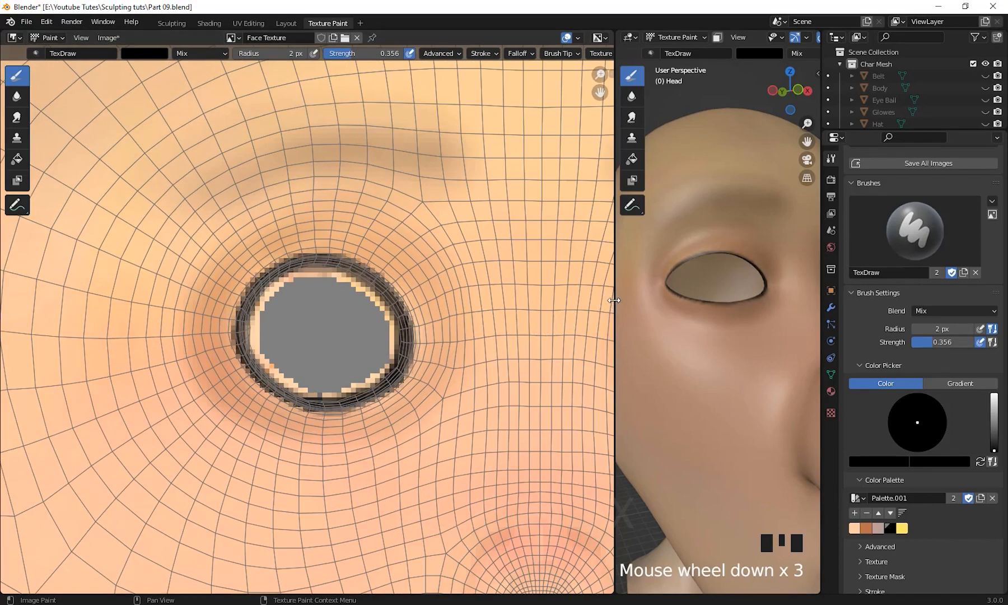
pyautogui.moveTo(614, 300); pyautogui.dragTo(36, 300)
pyautogui.scroll(-5, 544, 299)
pyautogui.moveTo(544, 299); pyautogui.dragTo(704, 309, button='middle')
pyautogui.scroll(4, 532, 288)
pyautogui.scroll(1, 604, 330)
pyautogui.scroll(2, 700, 375)
pyautogui.scroll(-2, 691, 322)
pyautogui.scroll(2, 645, 375)
pyautogui.moveTo(642, 388); pyautogui.dragTo(544, 341, button='middle')
pyautogui.scroll(2, 657, 349)
pyautogui.keyDown('shift'); pyautogui.moveTo(477, 284); pyautogui.dragTo(675, 389, button='middle'); pyautogui.keyUp('shift')
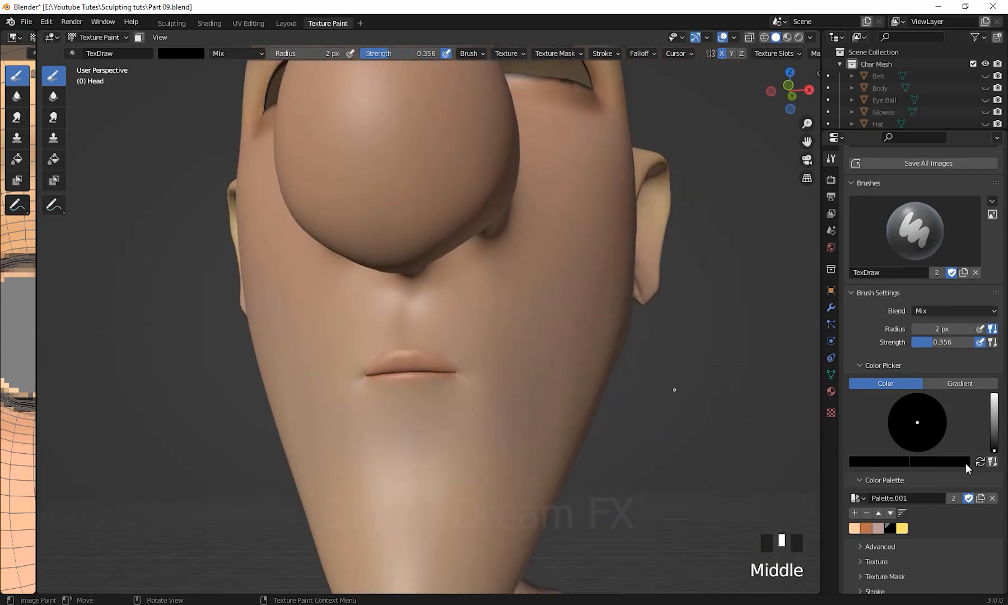
# Step: Pick the orange-brown palette colour, darken it to deep brown, and set the TexDraw radius to 57 px
pyautogui.click(865, 530)
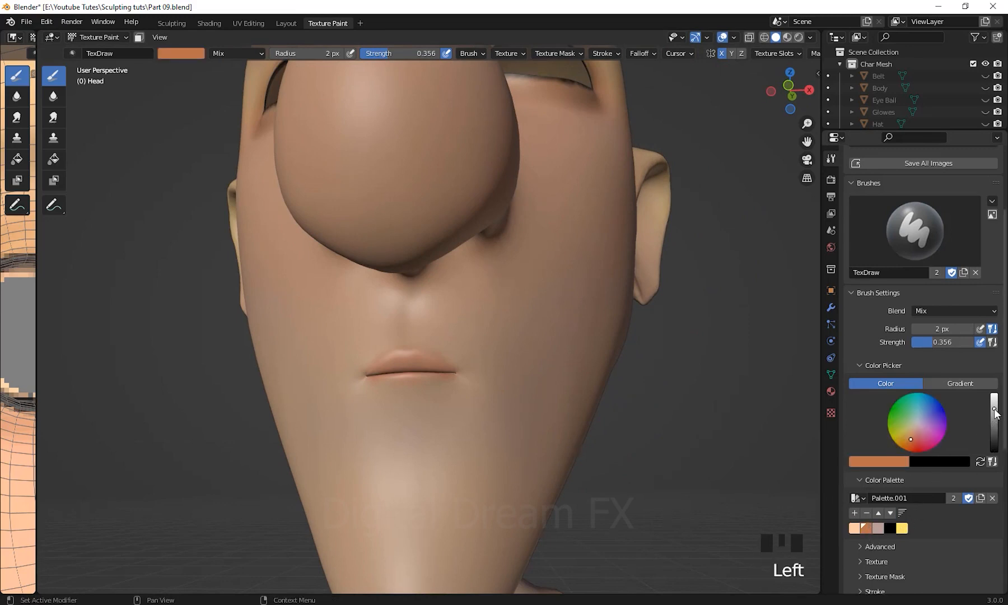
pyautogui.moveTo(994, 413); pyautogui.dragTo(994, 434)
pyautogui.keyDown('shift'); pyautogui.moveTo(488, 343); pyautogui.dragTo(485, 339, button='middle'); pyautogui.keyUp('shift')
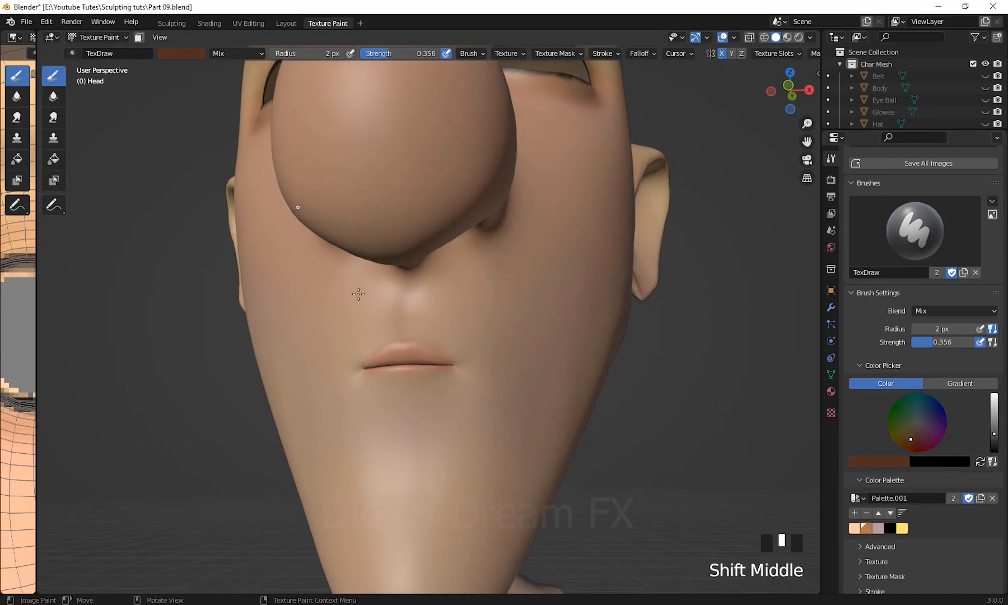
pyautogui.press('f')
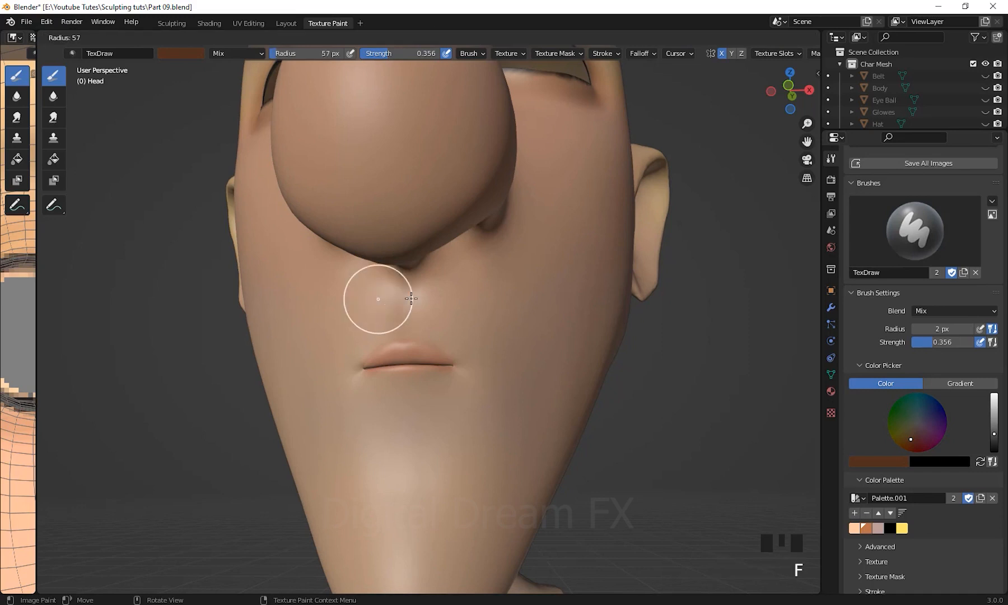
pyautogui.click(411, 298)
# Step: Lower the brush strength to 0.059 and paint faint brown shading around the mouth and chin
pyautogui.moveTo(561, 317); pyautogui.dragTo(387, 85, button='middle')
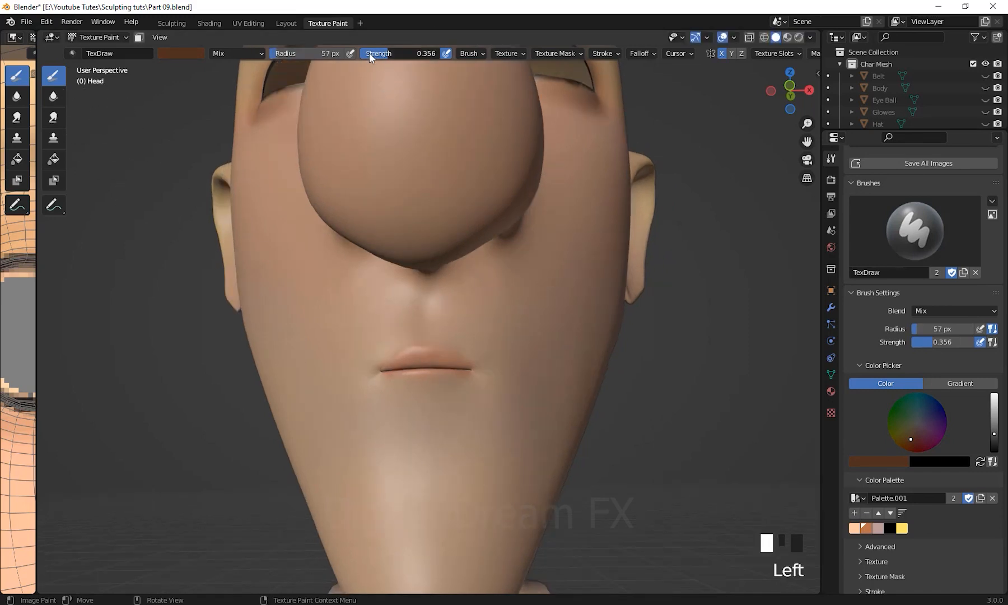
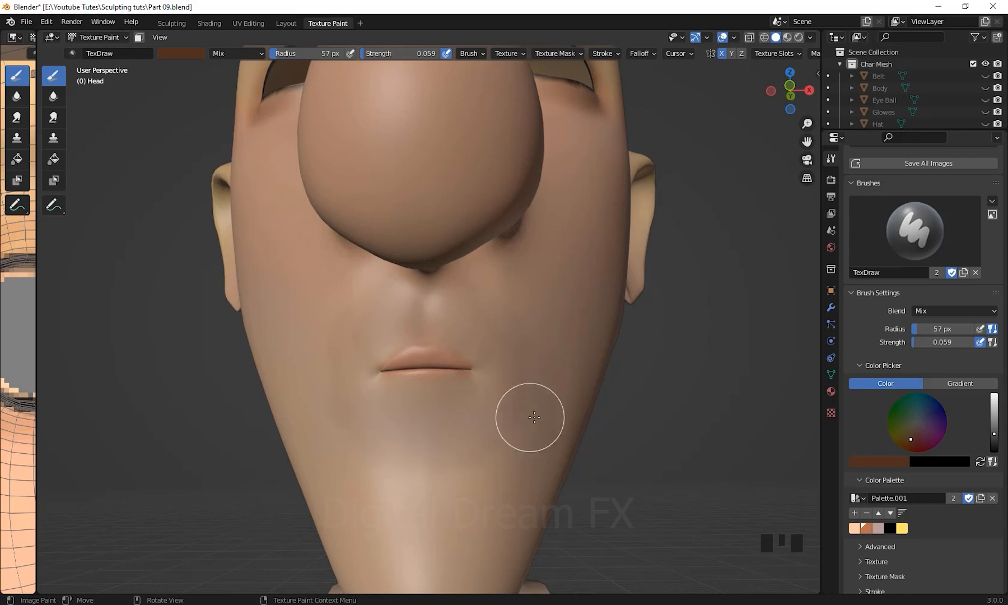
pyautogui.moveTo(534, 417); pyautogui.dragTo(409, 407, button='middle')
pyautogui.keyDown('shift'); pyautogui.click(428, 386); pyautogui.keyUp('shift')
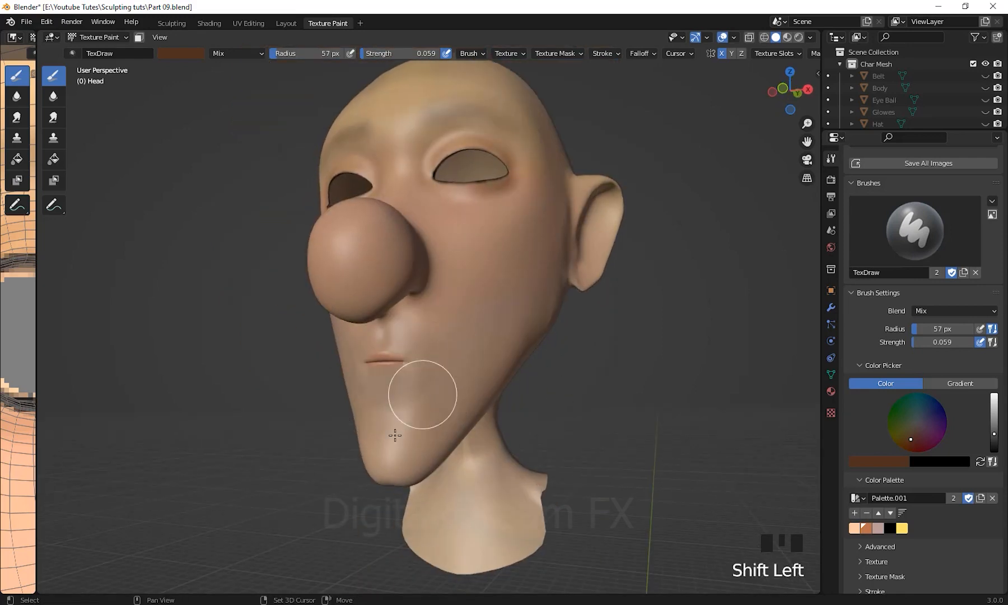
pyautogui.keyDown('shift'); pyautogui.click(336, 387); pyautogui.keyUp('shift')
pyautogui.keyDown('shift'); pyautogui.click(336, 388); pyautogui.keyUp('shift')
# Step: Blend the brown shading around the mouth, cheeks and jaw with the Soften brush at 57 px radius and strength 1.000
pyautogui.click(54, 96)
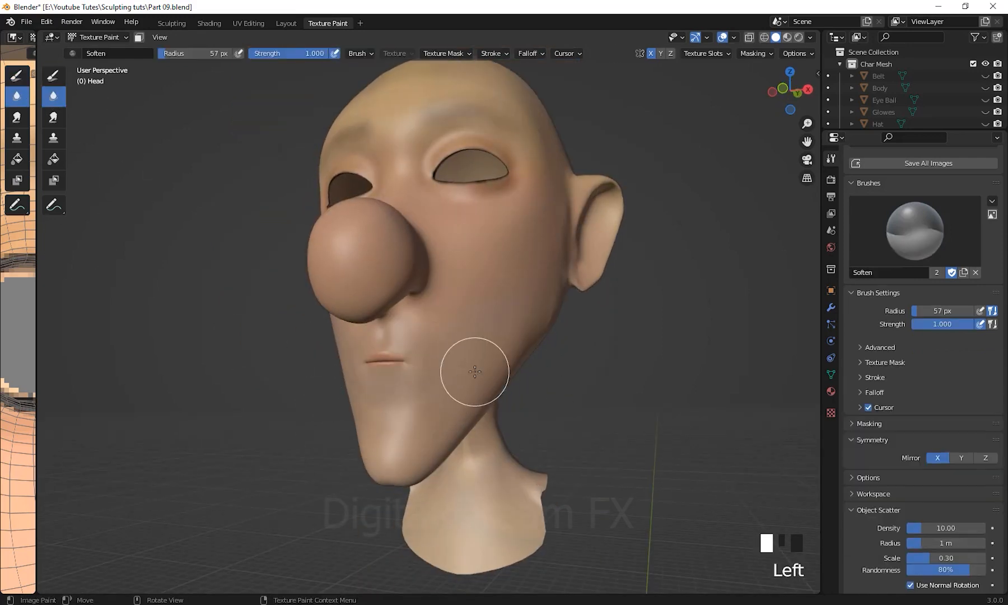
pyautogui.click(434, 366)
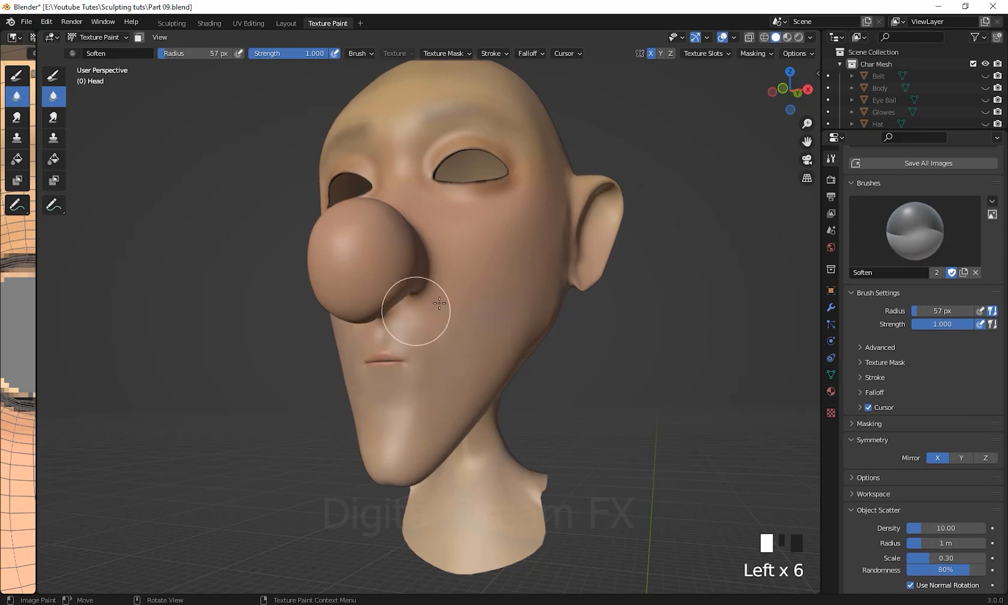
pyautogui.scroll(-2, 473, 370)
pyautogui.moveTo(473, 367)
pyautogui.mouseDown(button='middle')
pyautogui.moveTo(430, 364)
pyautogui.moveTo(493, 349)
pyautogui.moveTo(520, 309)
pyautogui.mouseUp(button='middle')
pyautogui.scroll(5, 448, 336)
pyautogui.moveTo(448, 364)
pyautogui.mouseDown()
pyautogui.moveTo(389, 418)
pyautogui.moveTo(434, 401)
pyautogui.mouseUp()
pyautogui.moveTo(434, 401); pyautogui.dragTo(615, 277)
pyautogui.scroll(-6, 506, 310)
pyautogui.moveTo(506, 311)
pyautogui.mouseDown(button='middle')
pyautogui.moveTo(603, 360)
pyautogui.moveTo(483, 387)
pyautogui.moveTo(394, 256)
pyautogui.mouseUp(button='middle')
pyautogui.scroll(3, 596, 376)
pyautogui.click(395, 246)
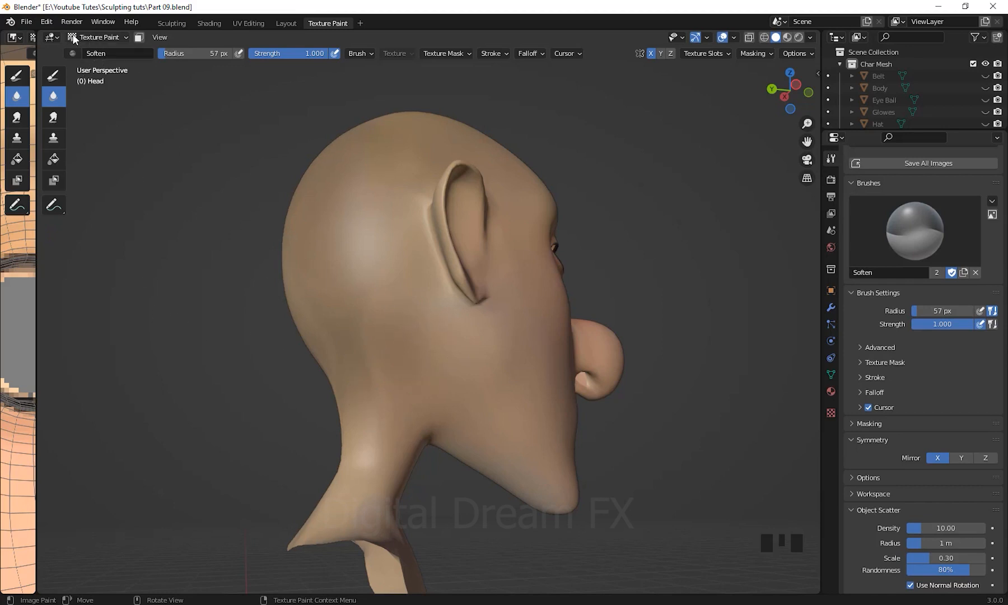
# Step: Save the file under the new name Texture paint.blend in the Sculpting tuts folder
pyautogui.click(33, 25)
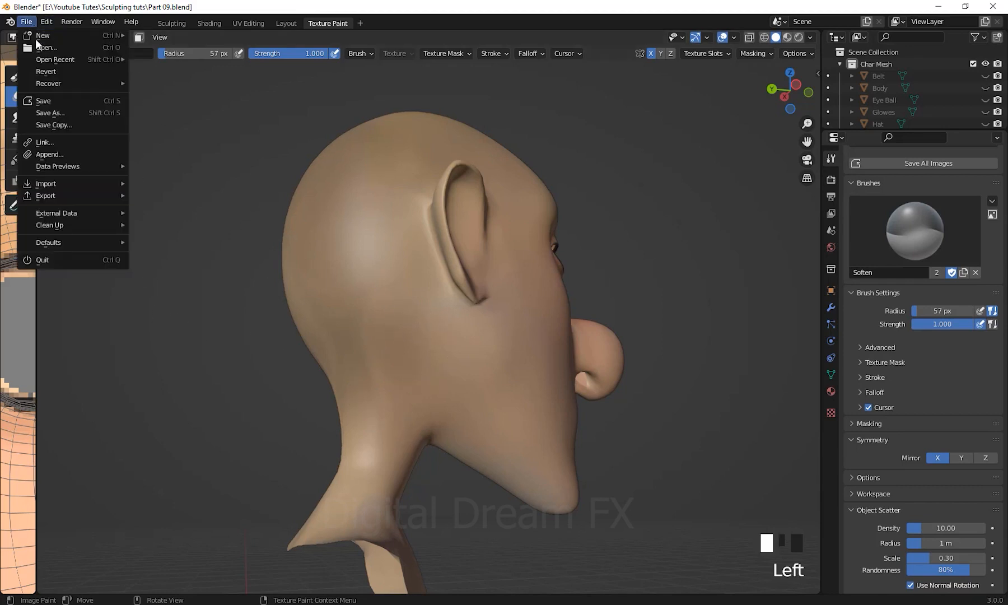
pyautogui.click(46, 113)
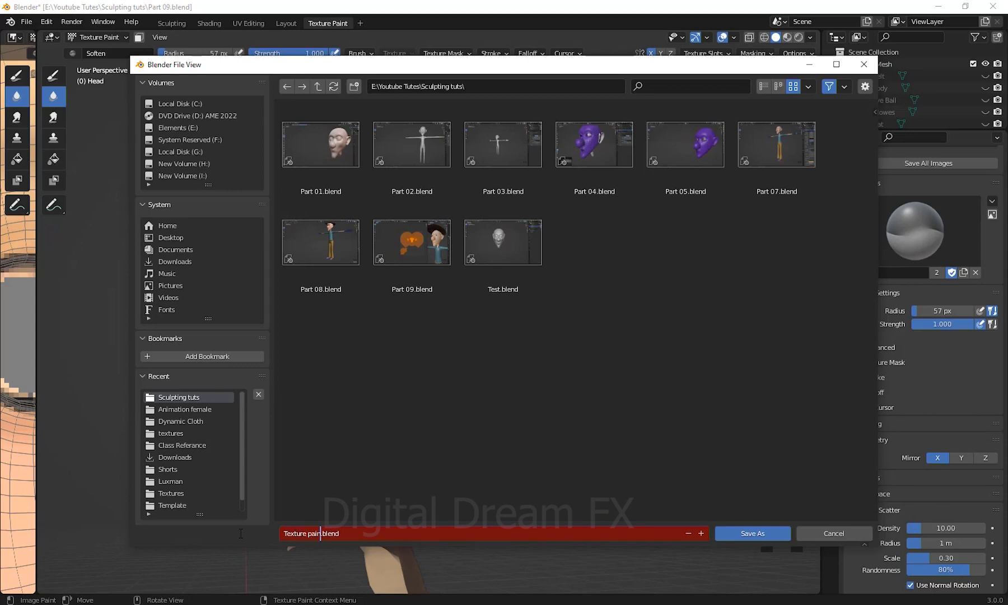
pyautogui.press('Return')
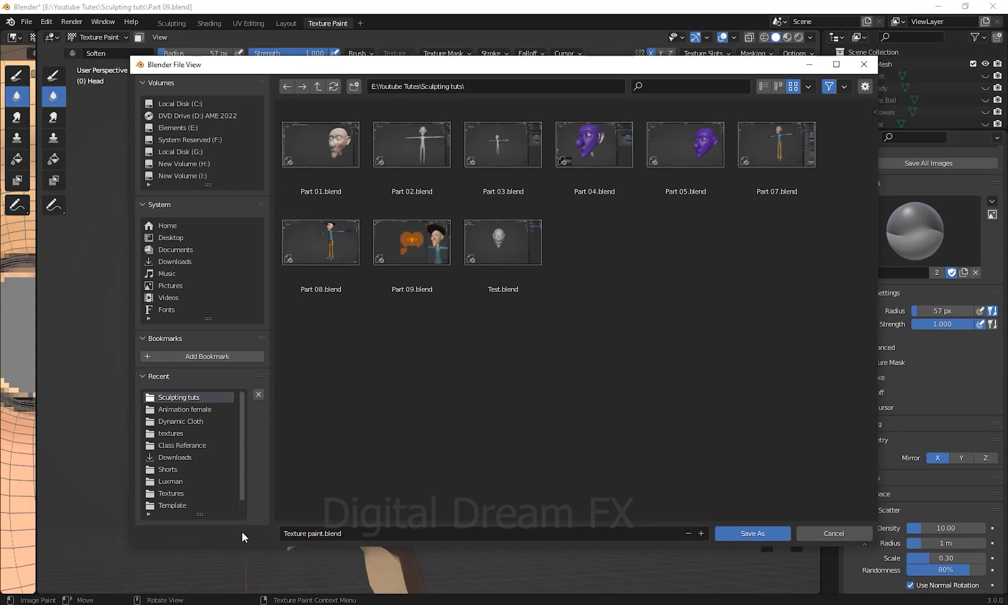
pyautogui.click(752, 533)
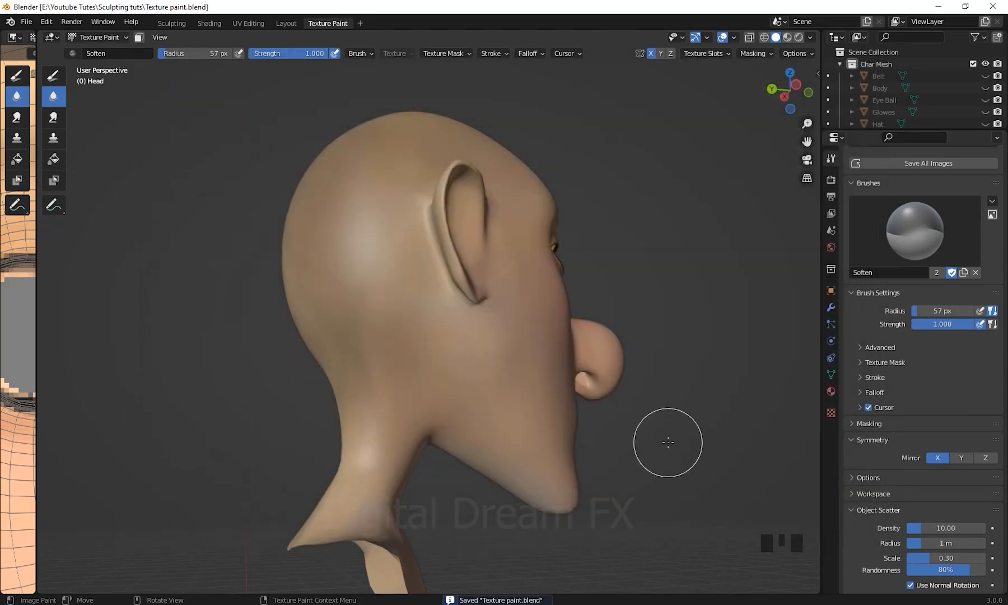
pyautogui.moveTo(705, 457)
pyautogui.mouseDown(button='middle')
pyautogui.moveTo(550, 533)
pyautogui.moveTo(574, 405)
pyautogui.moveTo(593, 498)
pyautogui.moveTo(310, 263)
pyautogui.mouseUp(button='middle')
pyautogui.scroll(2, 565, 417)
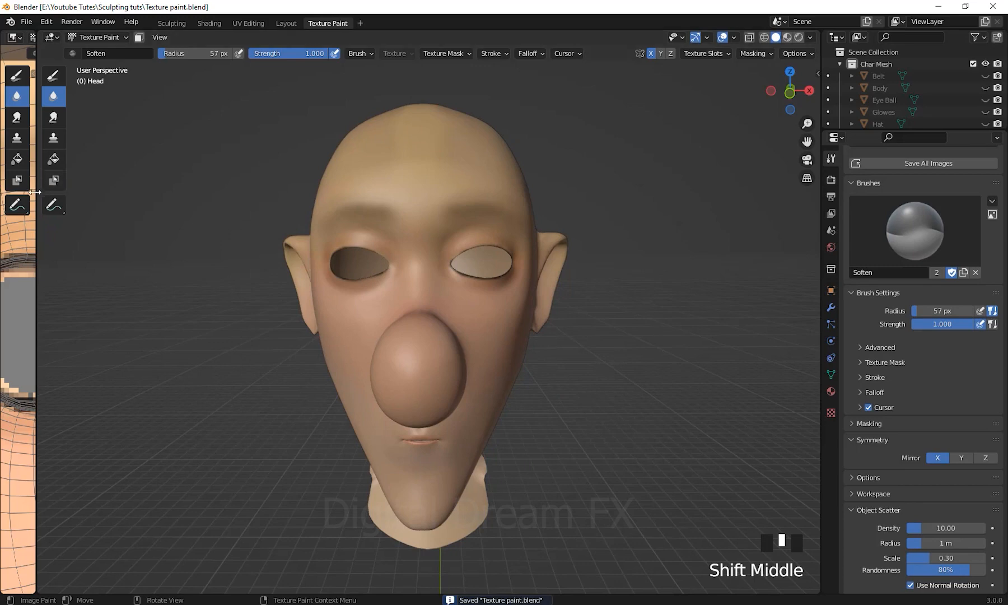
# Step: Save the painted Face Texture image from the image editor
pyautogui.moveTo(35, 192); pyautogui.dragTo(444, 192)
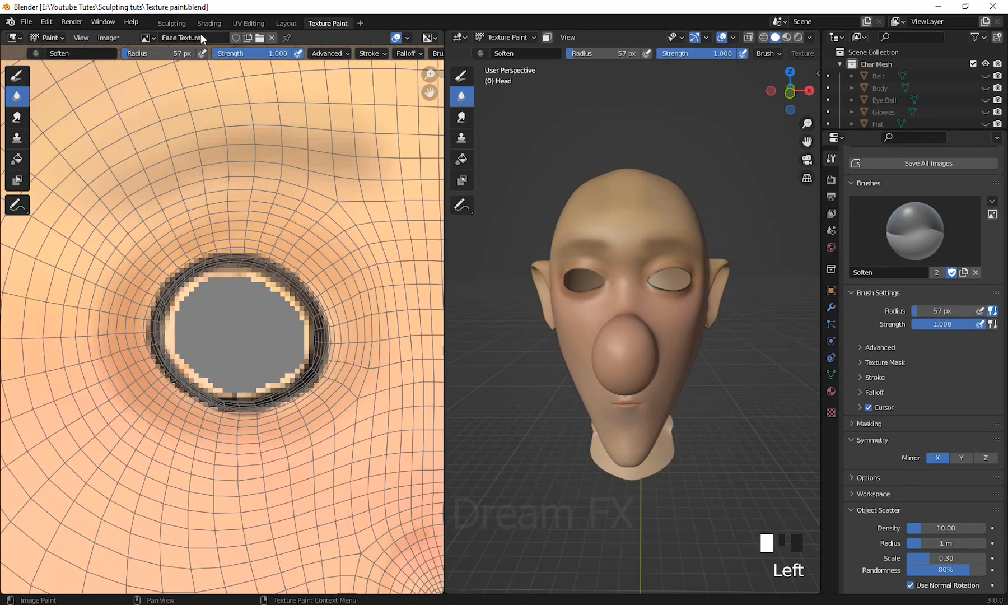
pyautogui.click(147, 38)
pyautogui.click(145, 79)
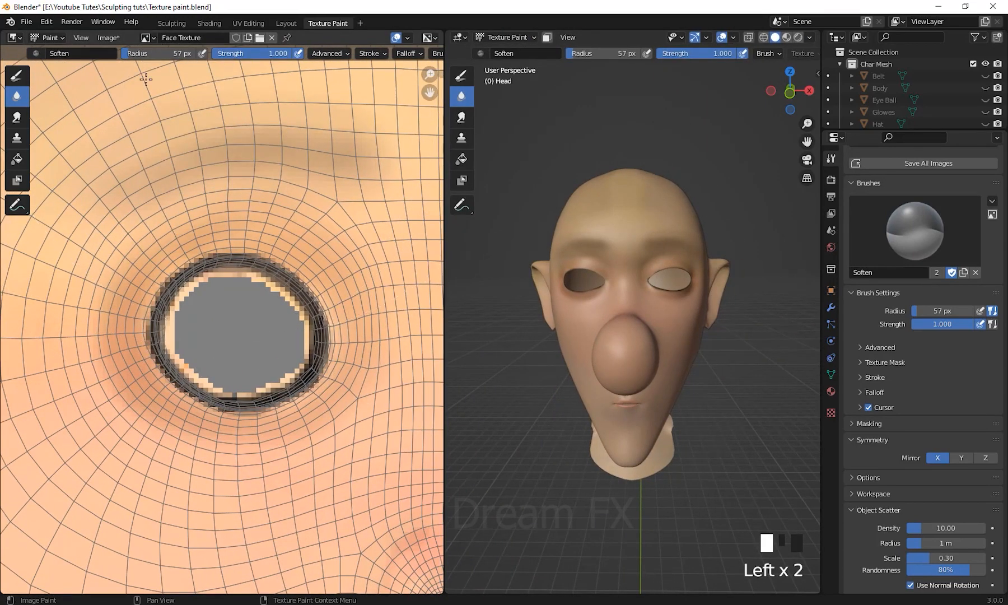
pyautogui.click(110, 37)
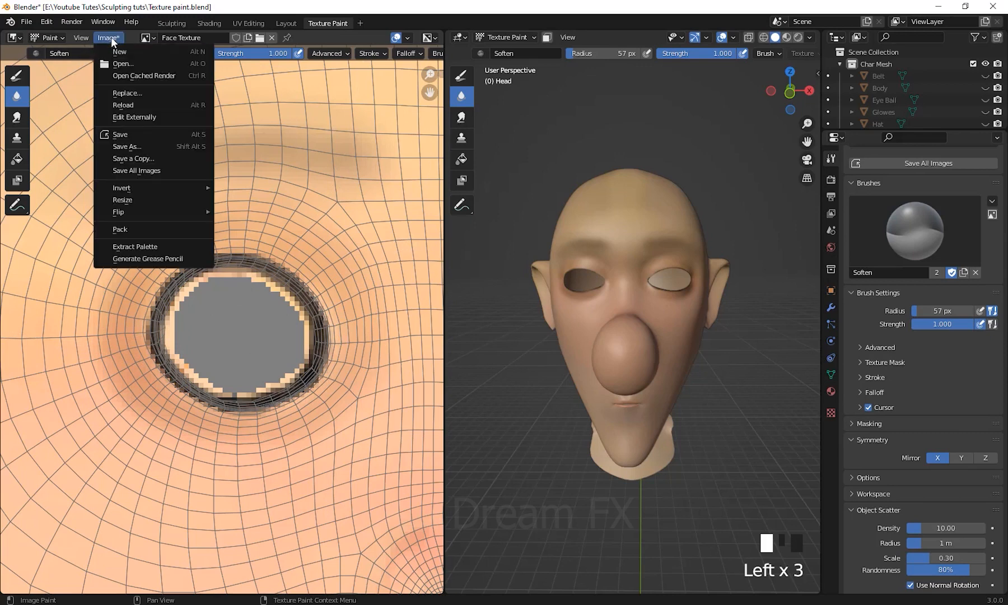
pyautogui.click(127, 138)
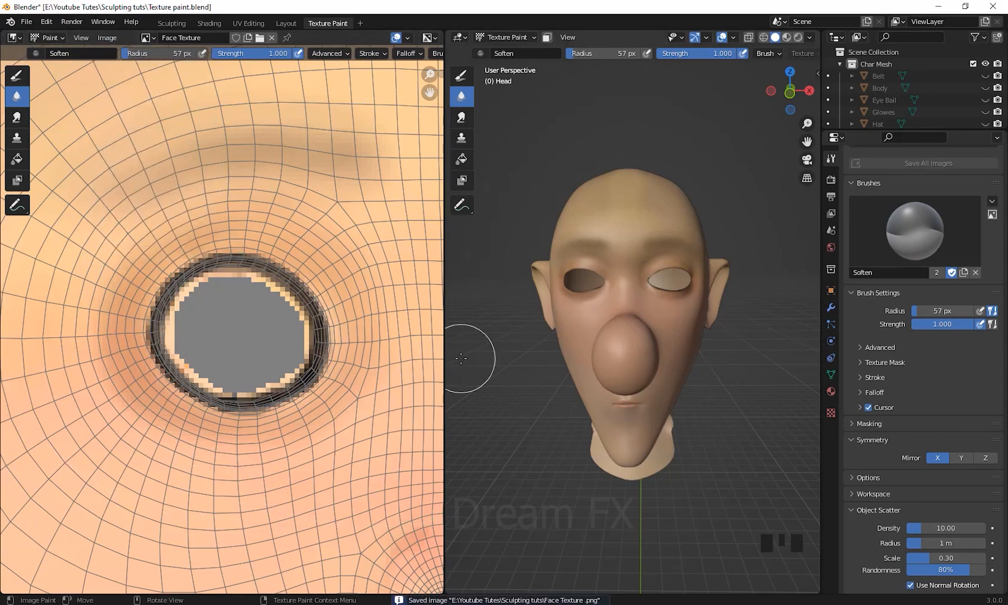
pyautogui.moveTo(446, 360); pyautogui.dragTo(49, 358)
# Step: Examine the painted head from the front and the side, zooming in and out on the face
pyautogui.scroll(-3, 572, 336)
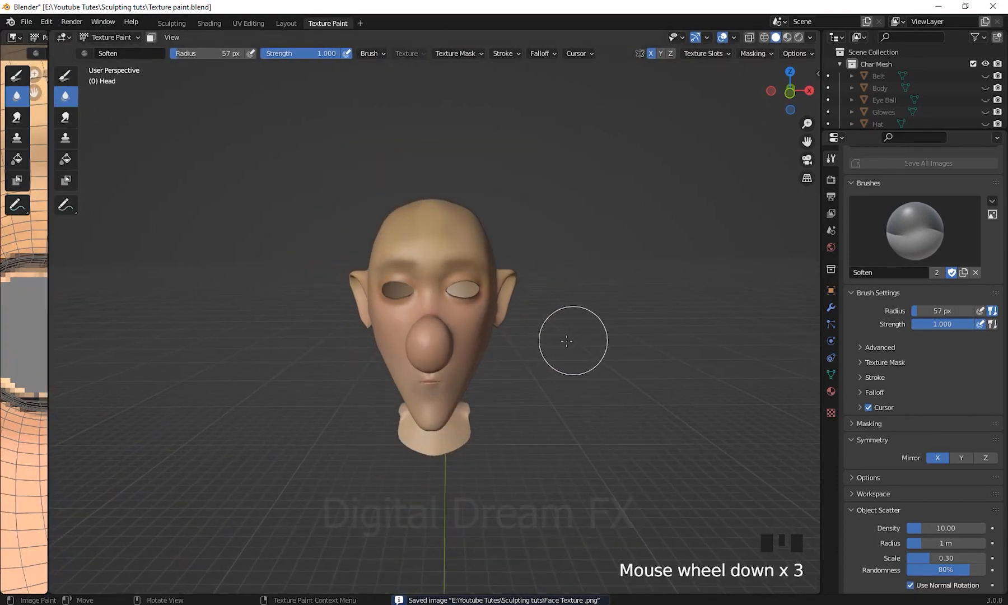
pyautogui.scroll(3, 553, 341)
pyautogui.moveTo(553, 341); pyautogui.dragTo(630, 372, button='middle')
pyautogui.scroll(-2, 645, 285)
pyautogui.scroll(-1, 711, 405)
pyautogui.scroll(2, 680, 330)
pyautogui.press('Tab')
pyautogui.scroll(-2, 637, 388)
pyautogui.scroll(2, 620, 396)
pyautogui.press('Tab')
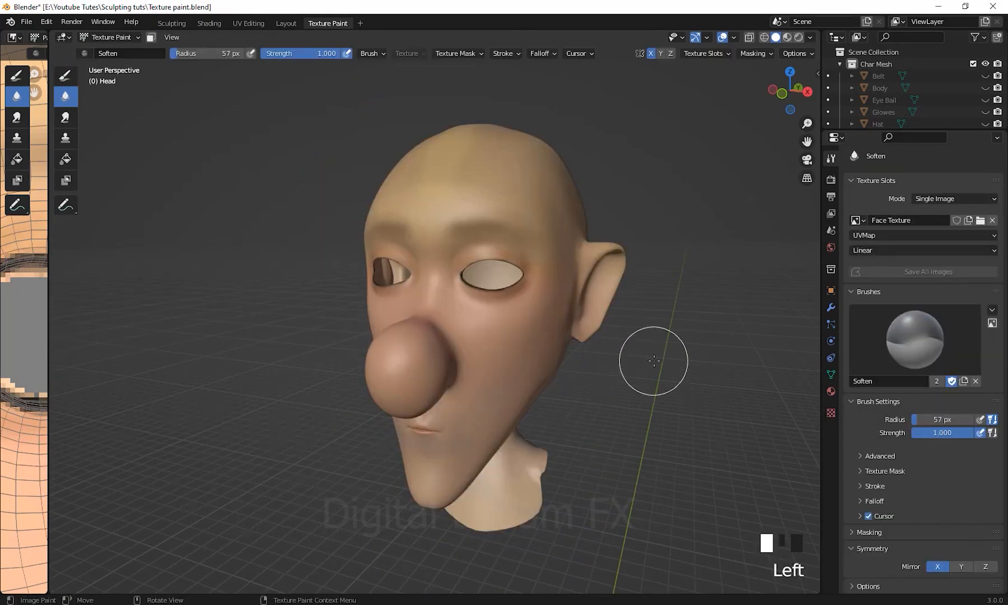
# Step: In Object Mode, assign the Face Texture image to the base colour of the head's Material.002 and save the file
pyautogui.press('Tab')
pyautogui.moveTo(656, 362); pyautogui.dragTo(666, 367, button='middle')
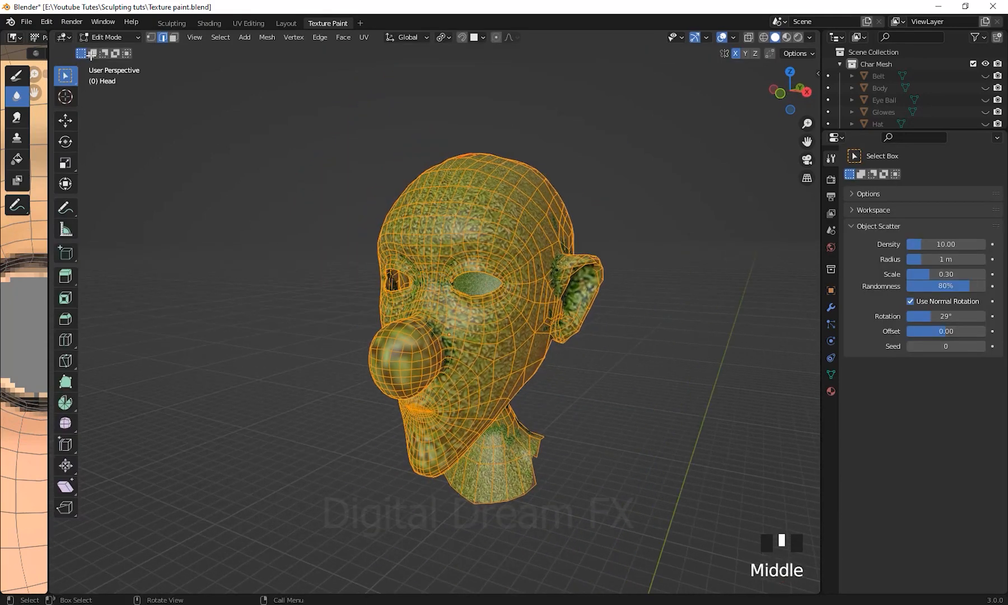
pyautogui.click(122, 38)
pyautogui.click(122, 50)
pyautogui.moveTo(647, 332); pyautogui.dragTo(700, 417, button='middle')
pyautogui.scroll(2, 707, 385)
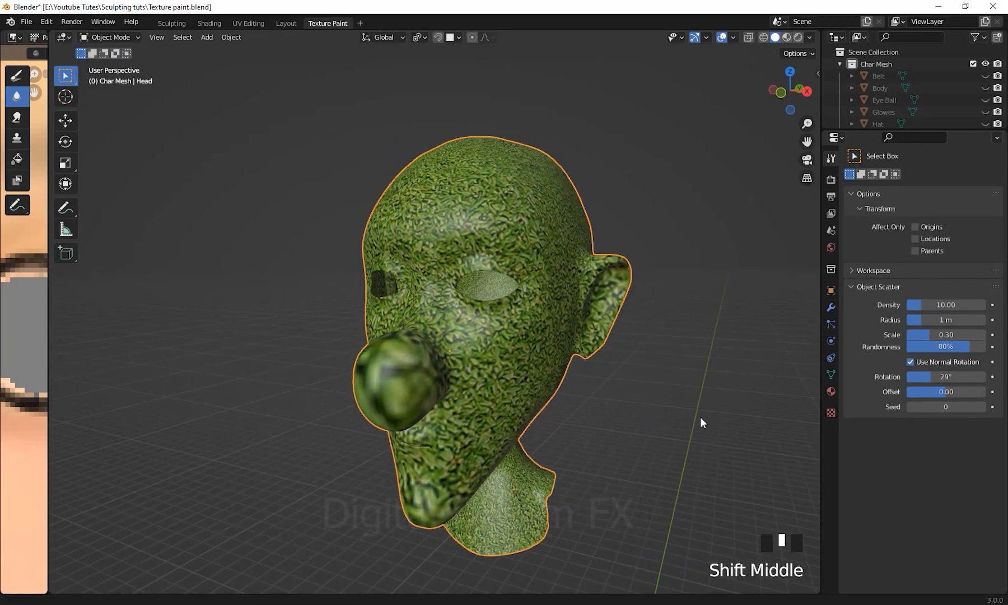
pyautogui.click(831, 391)
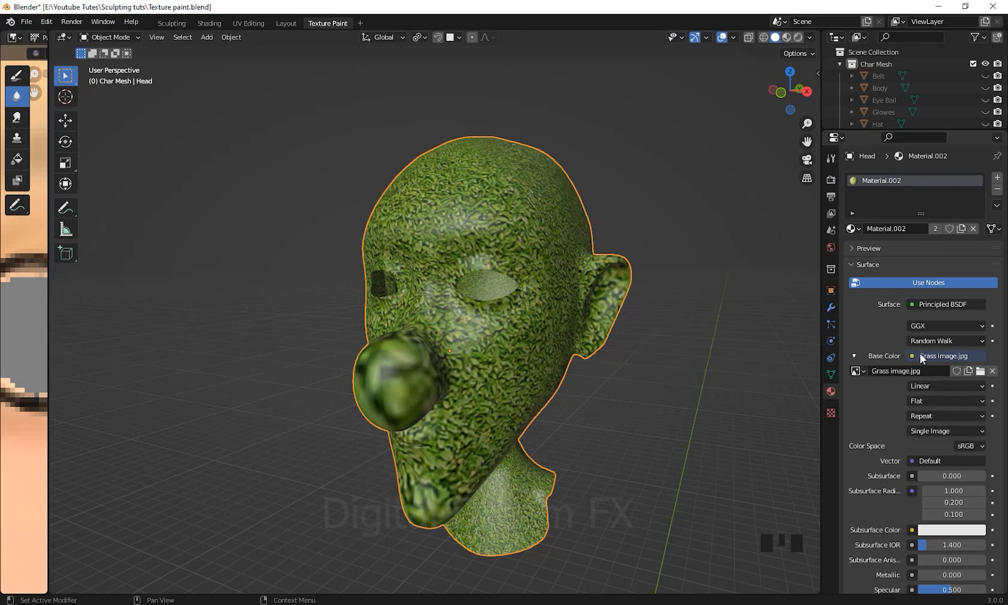
pyautogui.click(865, 370)
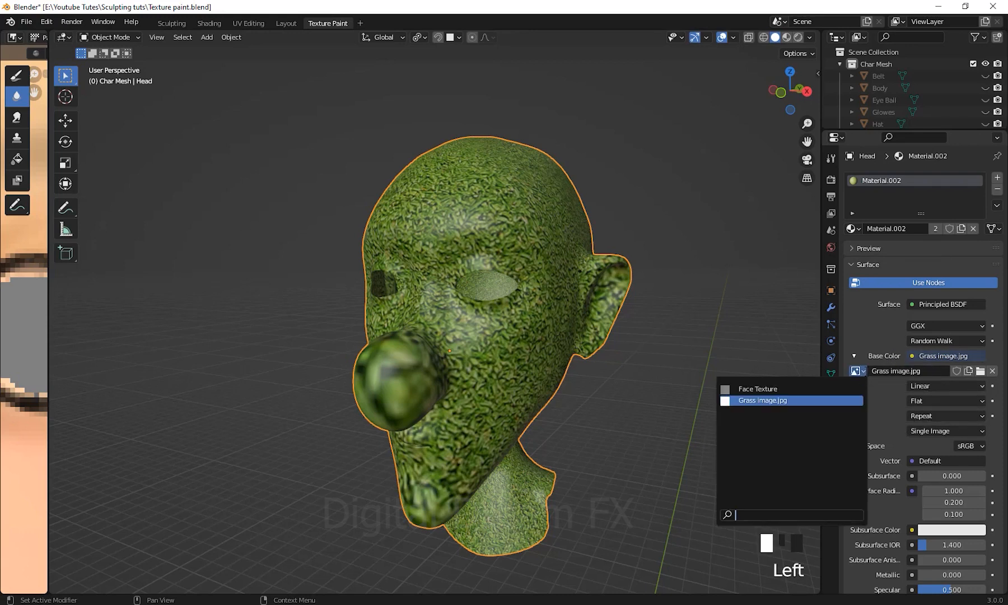
pyautogui.click(785, 388)
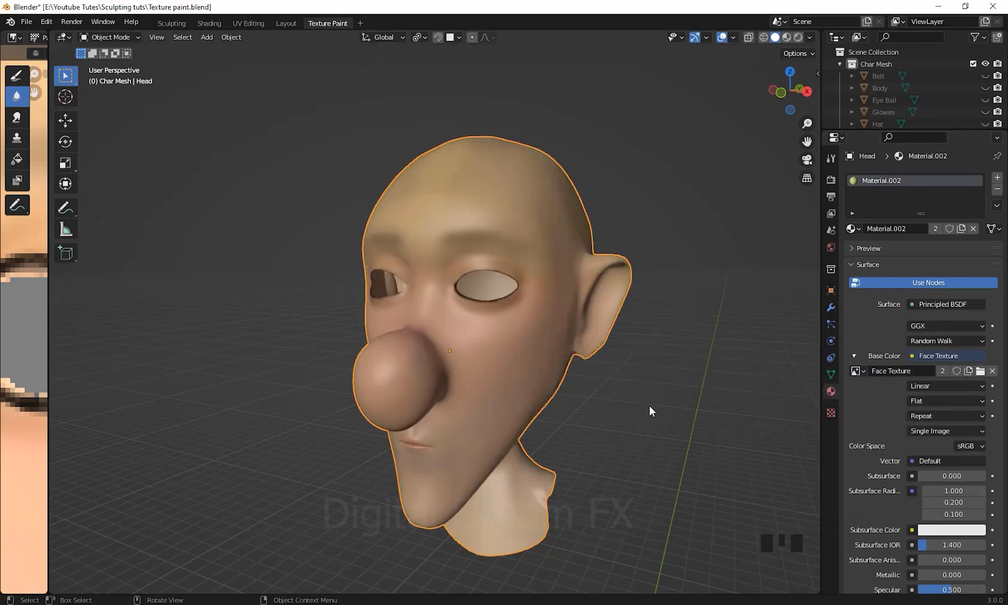
pyautogui.moveTo(649, 411); pyautogui.dragTo(676, 458, button='middle')
pyautogui.hotkey('ctrl', 's')
# Step: Examine the lips and the area below the nose on the painted head up close
pyautogui.scroll(-1, 706, 431)
pyautogui.keyDown('shift'); pyautogui.moveTo(675, 457); pyautogui.dragTo(613, 381, button='middle'); pyautogui.keyUp('shift')
pyautogui.keyDown('shift'); pyautogui.moveTo(613, 380); pyautogui.dragTo(659, 352, button='middle'); pyautogui.keyUp('shift')
pyautogui.scroll(3, 611, 414)
pyautogui.keyDown('shift'); pyautogui.moveTo(610, 415); pyautogui.dragTo(578, 329, button='middle'); pyautogui.keyUp('shift')
pyautogui.scroll(4, 618, 366)
pyautogui.scroll(-2, 608, 385)
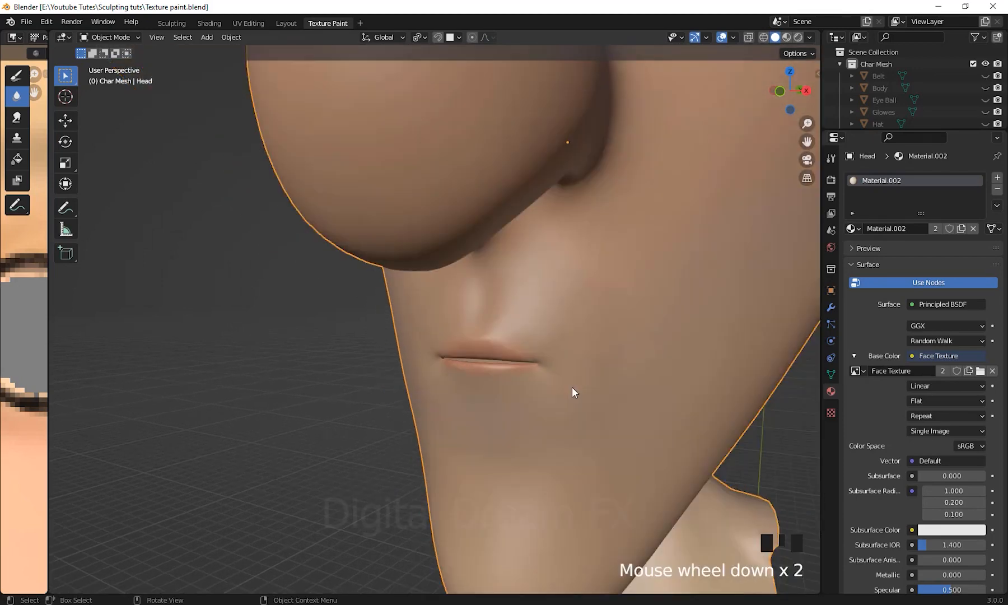
pyautogui.moveTo(572, 387); pyautogui.dragTo(470, 375, button='middle')
# Step: Show the whole face texture beside the 3D head and return the head to Texture Paint mode
pyautogui.moveTo(49, 290); pyautogui.dragTo(800, 292)
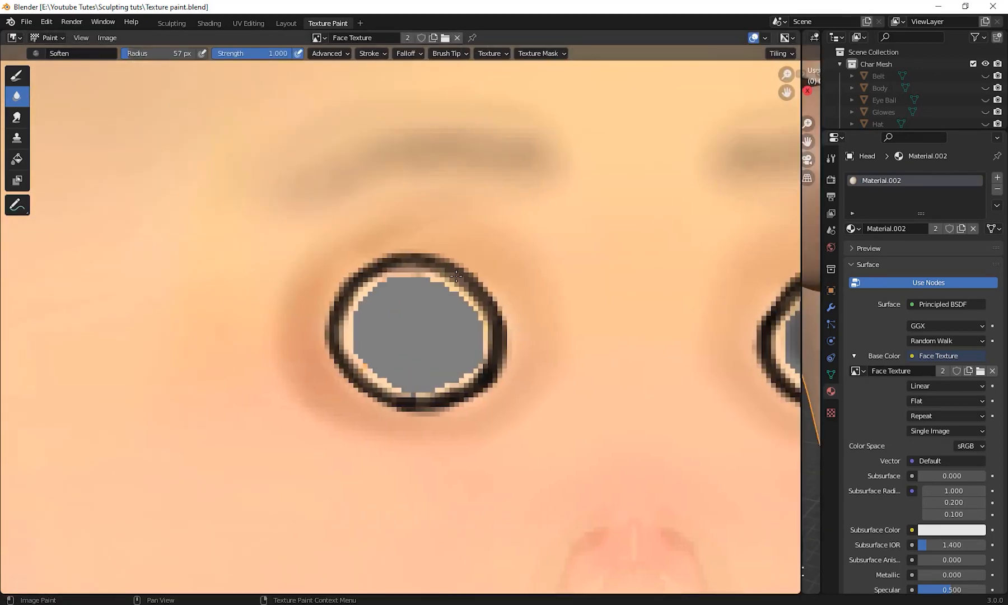
pyautogui.scroll(-5, 352, 322)
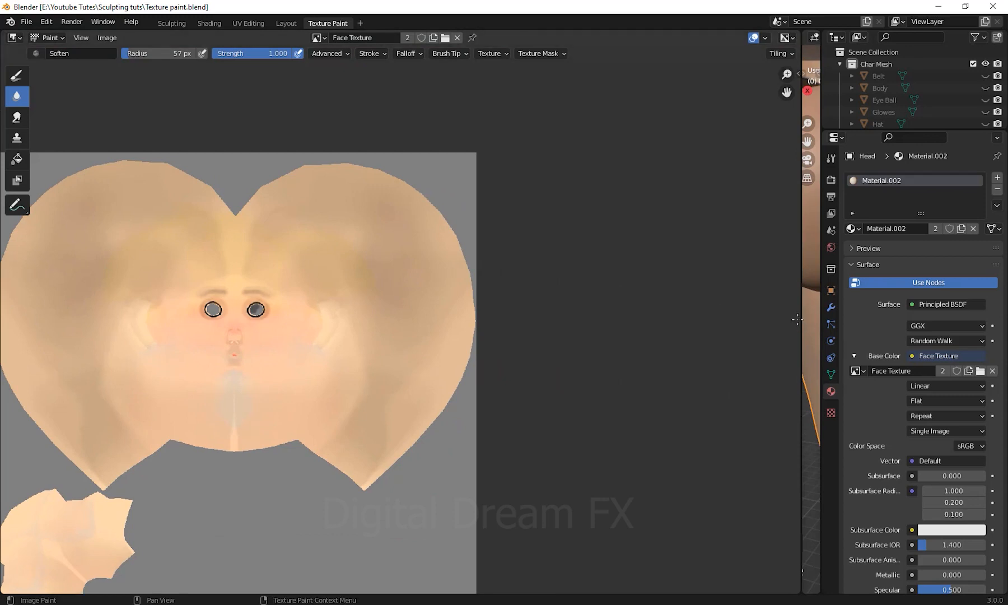
pyautogui.moveTo(801, 319); pyautogui.dragTo(405, 319)
pyautogui.scroll(-3, 490, 333)
pyautogui.click(679, 306)
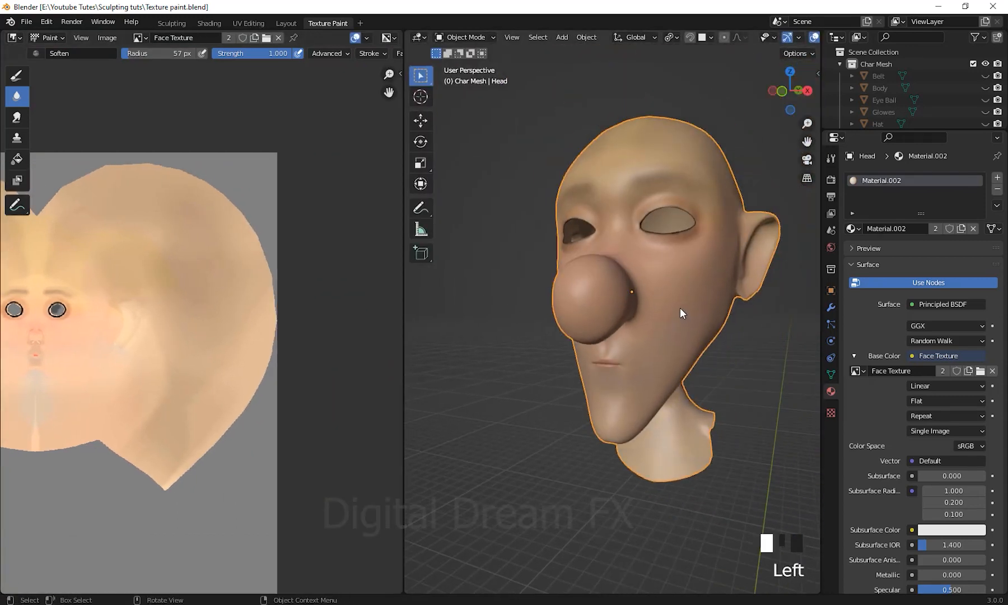
pyautogui.scroll(1, 620, 322)
pyautogui.keyDown('shift'); pyautogui.moveTo(620, 322); pyautogui.dragTo(604, 288, button='middle'); pyautogui.keyUp('shift')
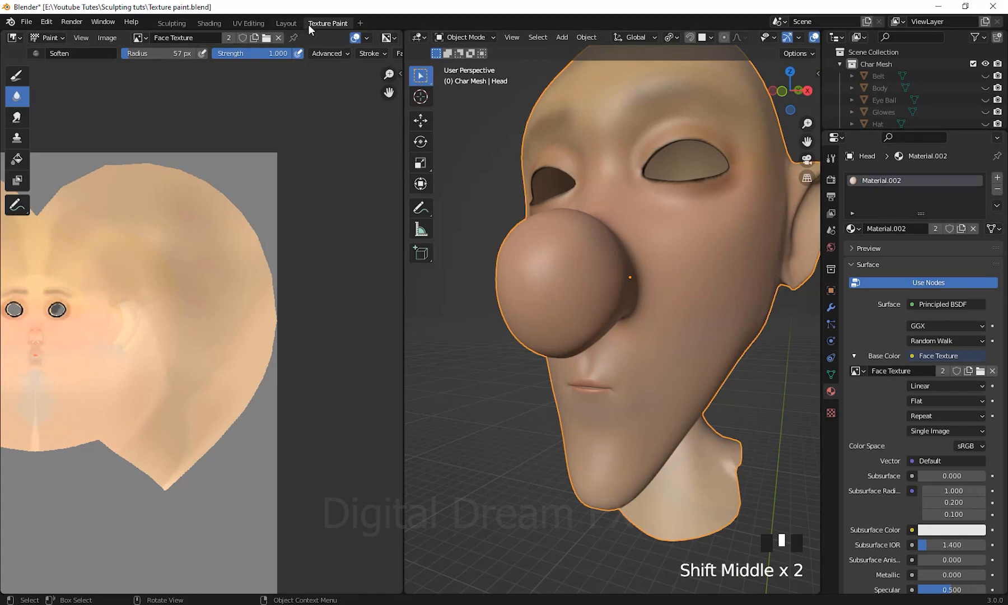
pyautogui.click(459, 37)
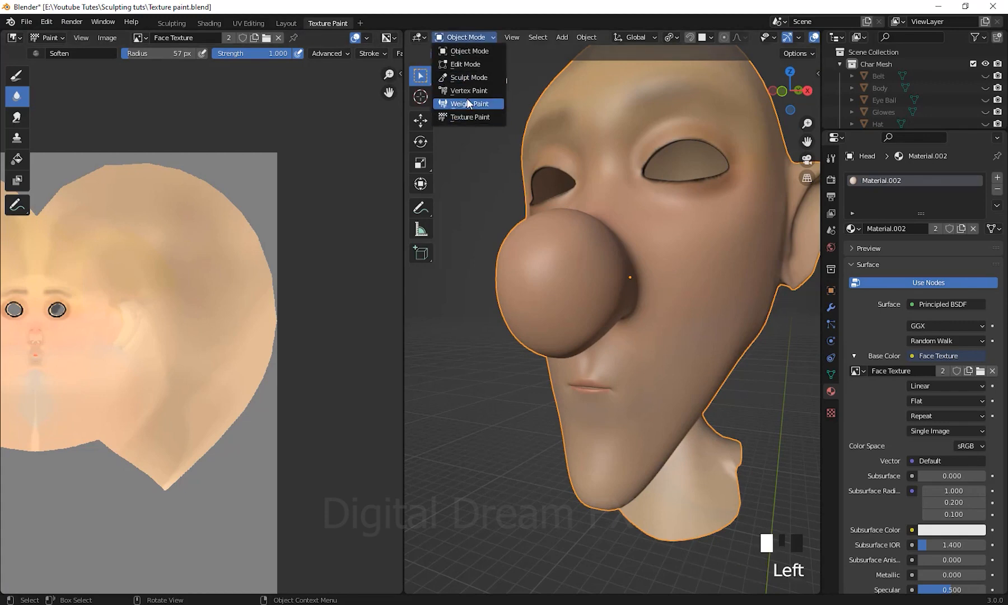
pyautogui.click(467, 113)
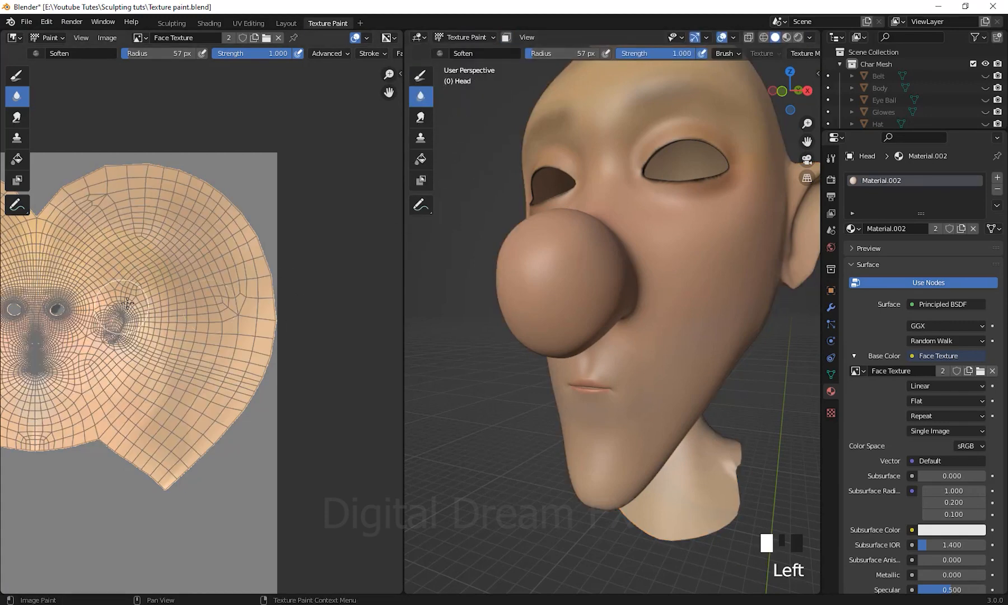
# Step: Examine the unwrapped face texture and compare it with the lips on the 3D head
pyautogui.moveTo(123, 303)
pyautogui.keyDown('shift'); pyautogui.mouseDown(button='middle')
pyautogui.moveTo(90, 314)
pyautogui.moveTo(392, 330)
pyautogui.mouseUp(button='middle'); pyautogui.keyUp('shift')
pyautogui.scroll(7, 88, 317)
pyautogui.scroll(2, 5, 325)
pyautogui.scroll(-9, 5, 325)
pyautogui.keyDown('shift'); pyautogui.moveTo(5, 325); pyautogui.dragTo(95, 261, button='middle'); pyautogui.keyUp('shift')
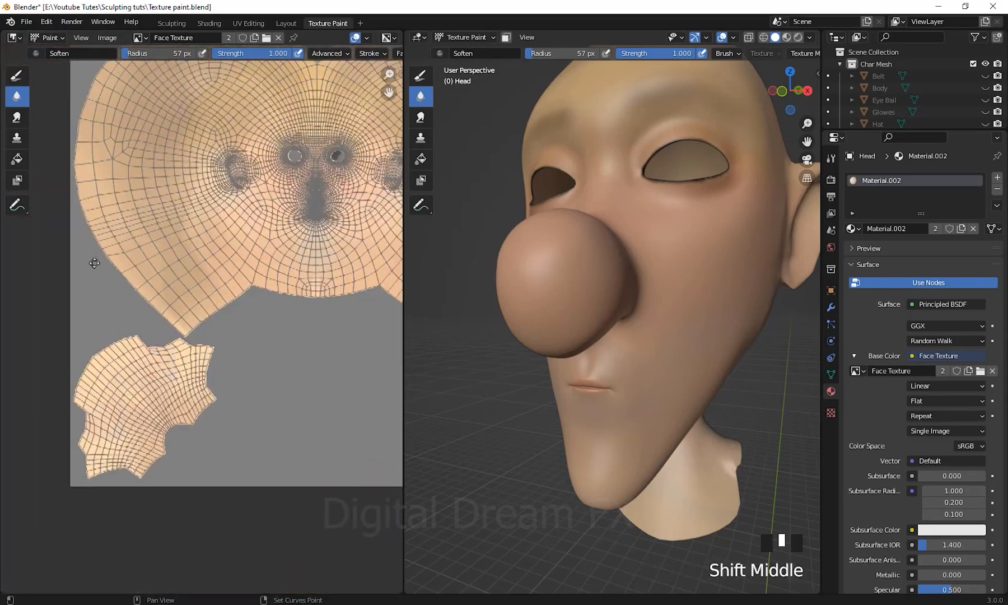
pyautogui.keyDown('shift'); pyautogui.moveTo(72, 354); pyautogui.dragTo(96, 331, button='middle'); pyautogui.keyUp('shift')
pyautogui.keyDown('shift'); pyautogui.moveTo(334, 343); pyautogui.dragTo(157, 327, button='middle'); pyautogui.keyUp('shift')
pyautogui.scroll(-2, 162, 331)
pyautogui.keyDown('shift'); pyautogui.moveTo(238, 262); pyautogui.dragTo(201, 328, button='middle'); pyautogui.keyUp('shift')
pyautogui.scroll(3, 202, 327)
pyautogui.moveTo(706, 386); pyautogui.dragTo(466, 314, button='middle')
pyautogui.keyDown('shift'); pyautogui.moveTo(593, 403); pyautogui.dragTo(567, 364, button='middle'); pyautogui.keyUp('shift')
pyautogui.scroll(11, 632, 286)
pyautogui.keyDown('shift'); pyautogui.moveTo(632, 286); pyautogui.dragTo(700, 392, button='middle'); pyautogui.keyUp('shift')
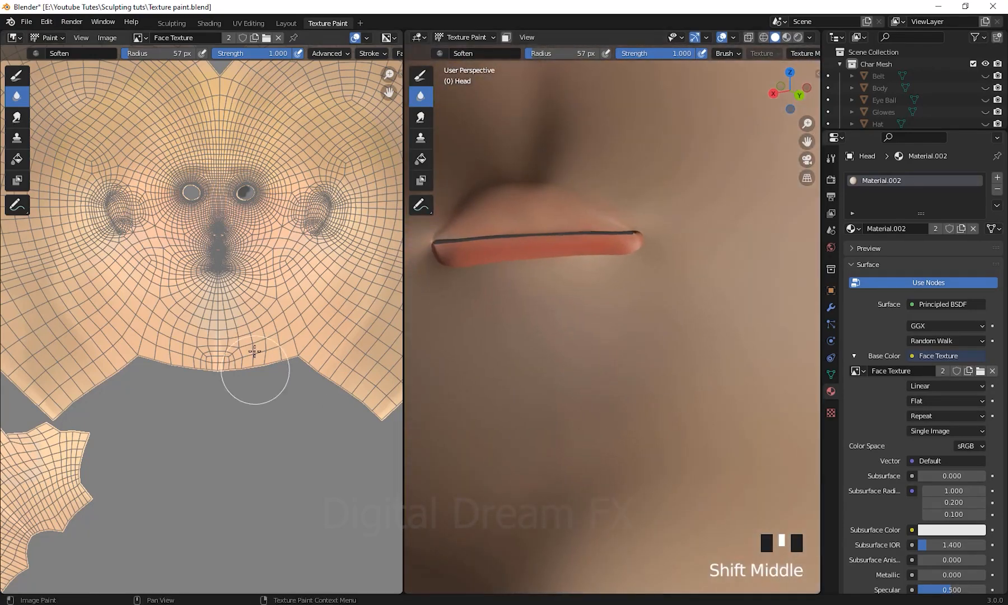
# Step: Choose the Draw brush and sample the orange-red lip colour from the mouth area of the face texture
pyautogui.scroll(9, 210, 299)
pyautogui.keyDown('shift'); pyautogui.moveTo(209, 299); pyautogui.dragTo(181, 471, button='middle'); pyautogui.keyUp('shift')
pyautogui.scroll(7, 228, 366)
pyautogui.keyDown('shift'); pyautogui.moveTo(229, 366); pyautogui.dragTo(352, 377, button='middle'); pyautogui.keyUp('shift')
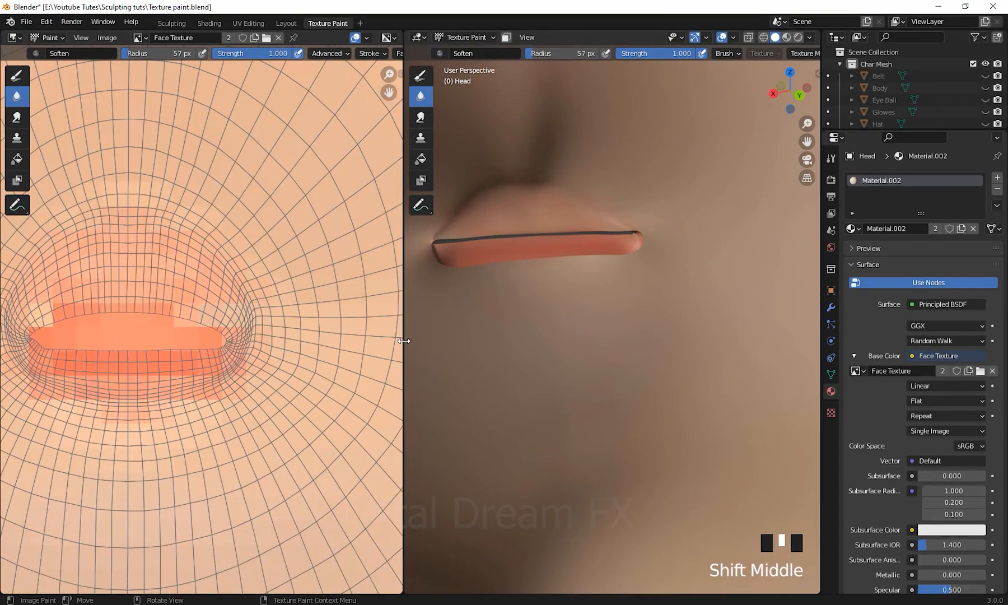
pyautogui.moveTo(404, 341); pyautogui.dragTo(751, 342)
pyautogui.scroll(6, 434, 356)
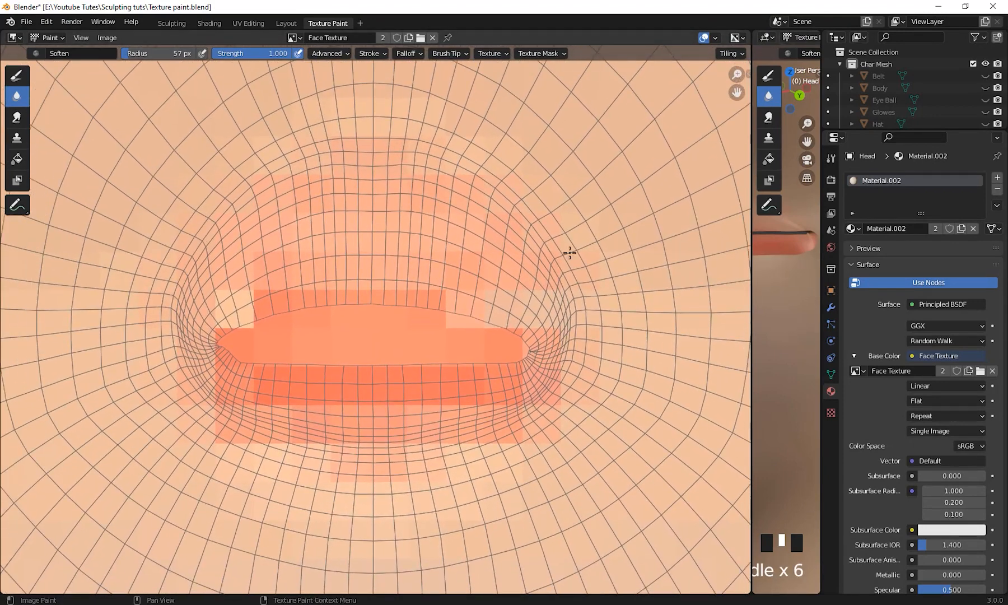
pyautogui.click(830, 158)
pyautogui.click(768, 75)
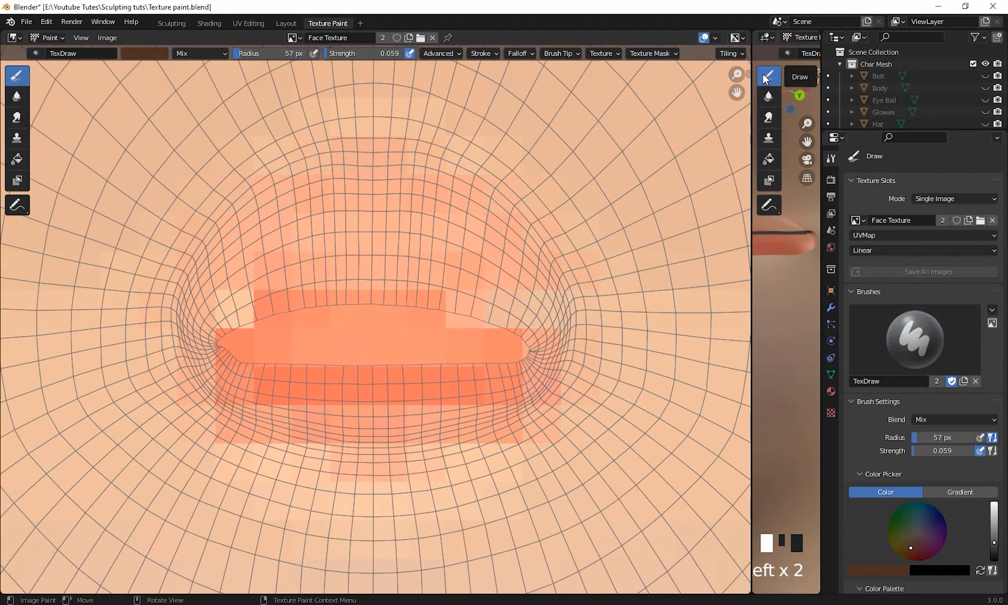
pyautogui.scroll(-10, 882, 453)
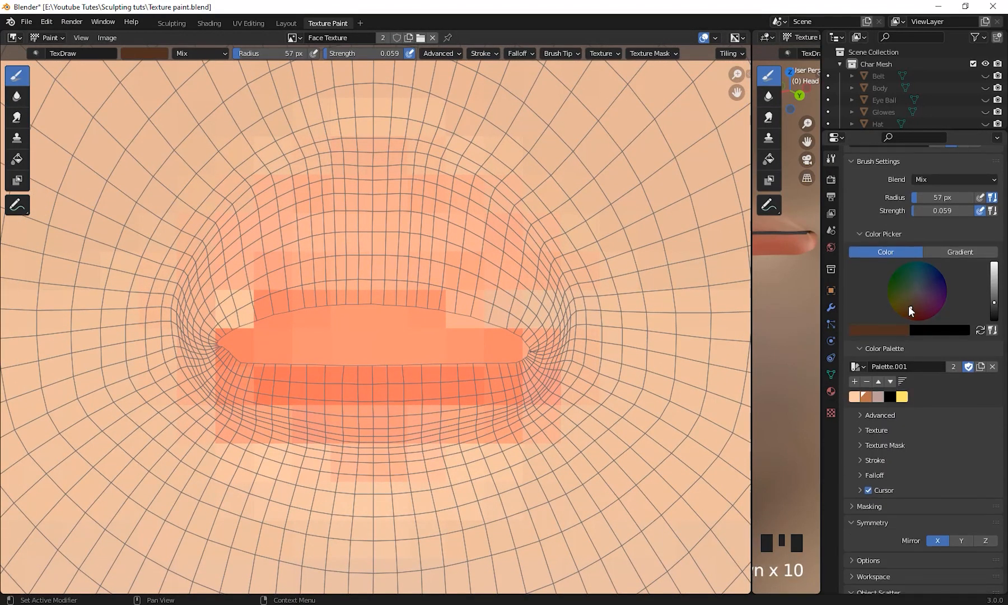
pyautogui.click(912, 303)
pyautogui.click(890, 330)
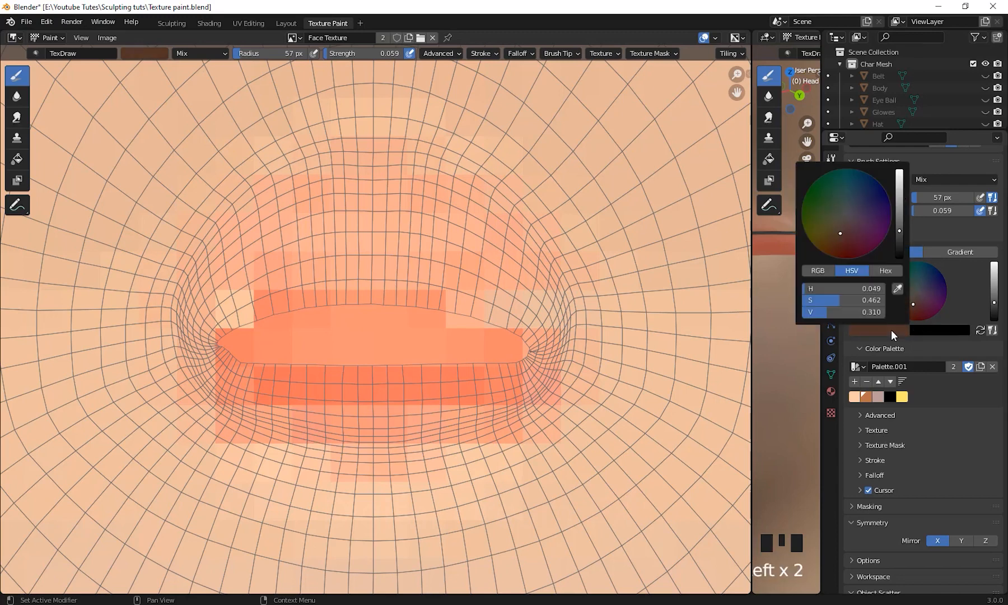
pyautogui.click(895, 287)
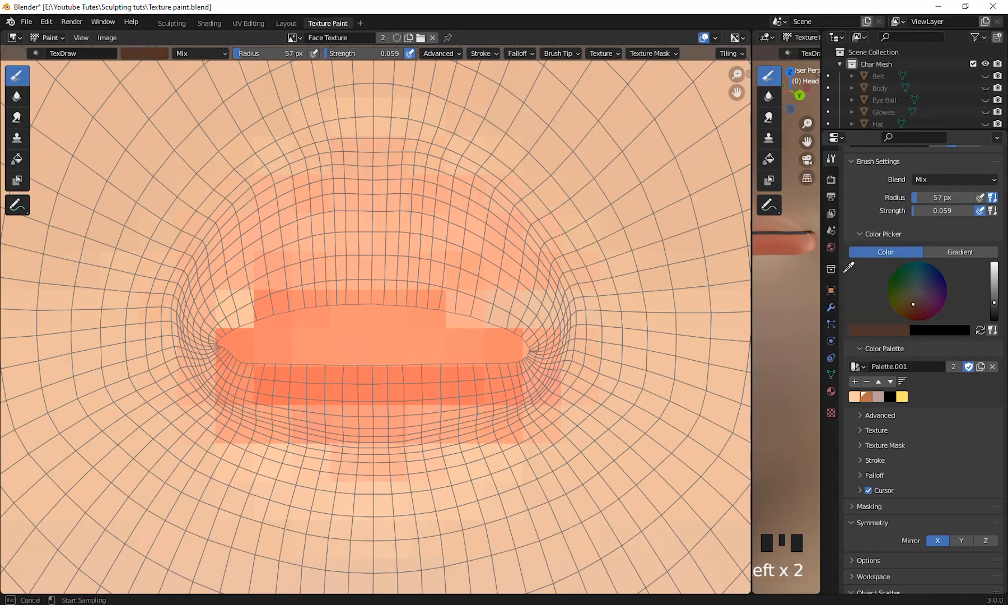
pyautogui.click(446, 391)
# Step: Shrink the TexDraw brush radius to 1 px and raise its strength to 0.807 for painting the lip pixels
pyautogui.moveTo(731, 420); pyautogui.dragTo(621, 419, button='middle')
pyautogui.moveTo(481, 253); pyautogui.dragTo(532, 256, button='middle')
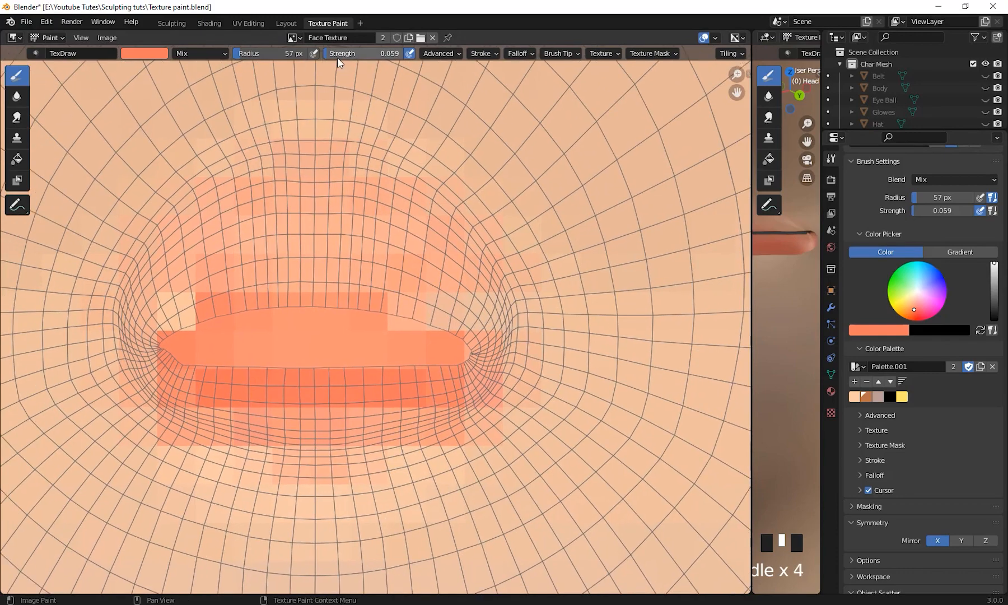
pyautogui.moveTo(306, 291); pyautogui.dragTo(313, 290, button='middle')
pyautogui.press('f')
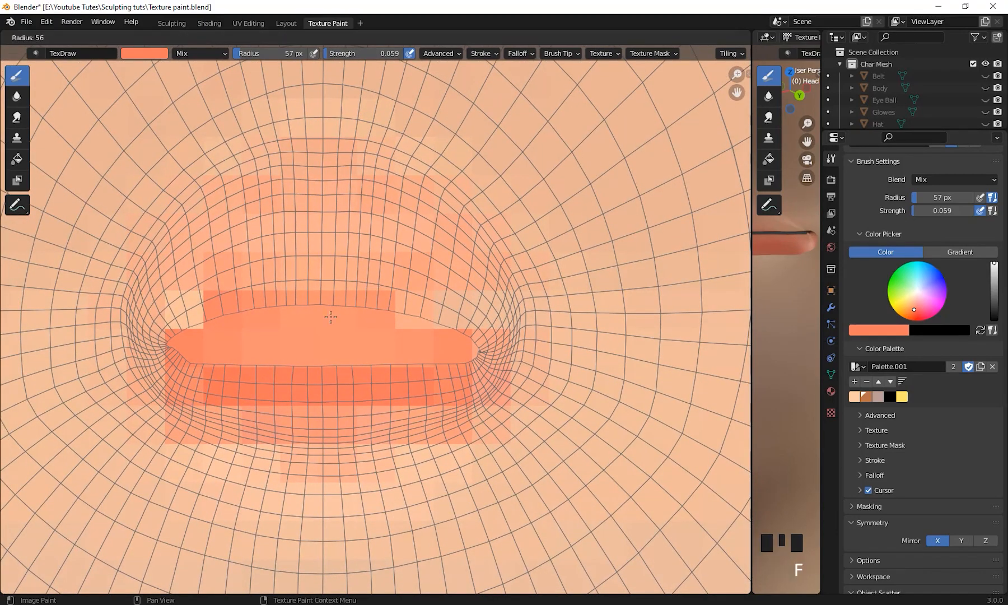
pyautogui.click(330, 317)
pyautogui.scroll(-6, 355, 314)
pyautogui.scroll(-5, 352, 324)
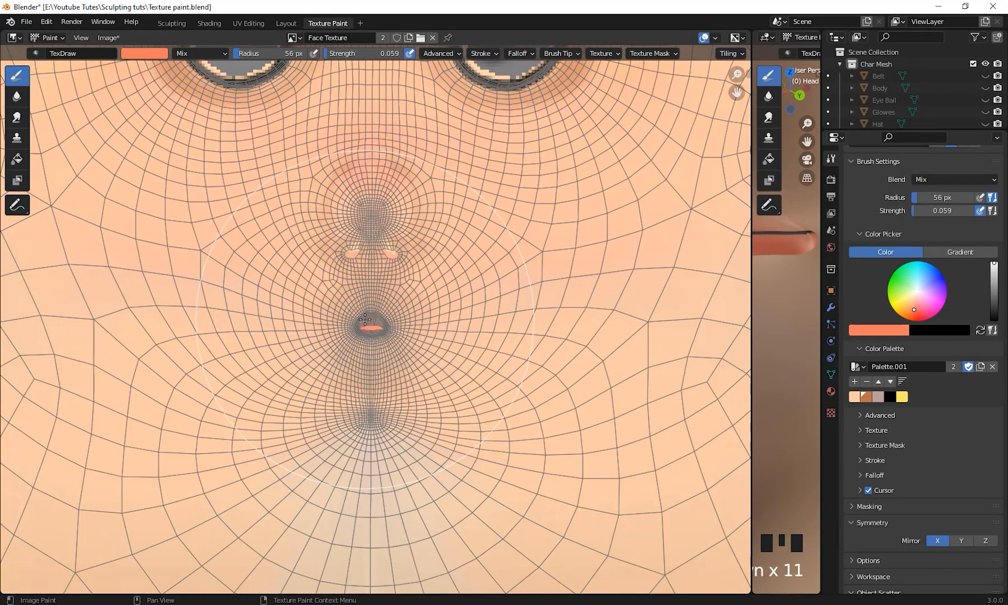
pyautogui.press('f')
pyautogui.click(216, 485)
pyautogui.scroll(12, 379, 326)
pyautogui.moveTo(392, 328); pyautogui.dragTo(448, 355, button='middle')
pyautogui.press('f')
pyautogui.click(330, 324)
pyautogui.click(375, 302)
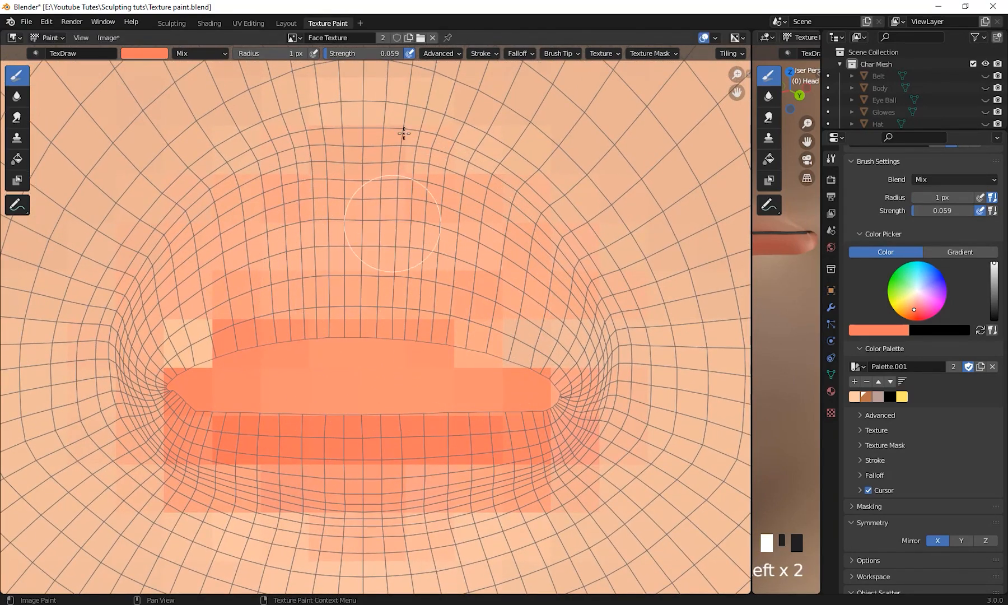
pyautogui.moveTo(330, 54); pyautogui.dragTo(384, 84)
# Step: Paint the upper lip, lower lip and mouth corners solid orange-red on the face texture
pyautogui.moveTo(420, 297)
pyautogui.mouseDown()
pyautogui.moveTo(294, 254)
pyautogui.moveTo(483, 256)
pyautogui.moveTo(524, 296)
pyautogui.mouseUp()
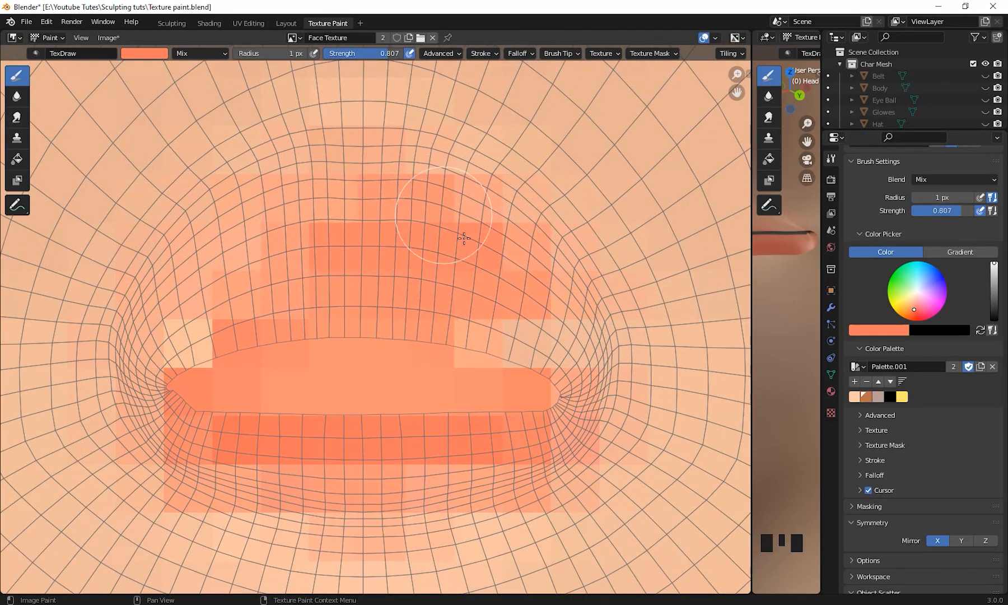
pyautogui.moveTo(261, 259)
pyautogui.mouseDown()
pyautogui.moveTo(210, 245)
pyautogui.moveTo(134, 364)
pyautogui.moveTo(252, 482)
pyautogui.moveTo(533, 454)
pyautogui.moveTo(551, 305)
pyautogui.moveTo(477, 234)
pyautogui.moveTo(508, 283)
pyautogui.moveTo(305, 261)
pyautogui.moveTo(178, 344)
pyautogui.moveTo(219, 426)
pyautogui.moveTo(504, 465)
pyautogui.moveTo(585, 397)
pyautogui.mouseUp()
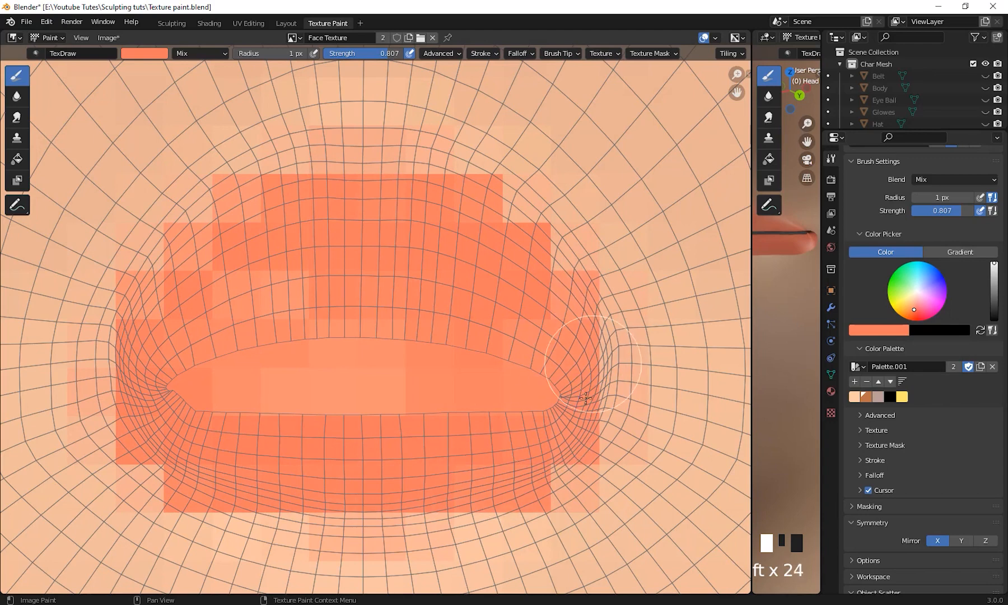
pyautogui.moveTo(217, 252); pyautogui.dragTo(139, 342)
pyautogui.moveTo(136, 386)
pyautogui.mouseDown()
pyautogui.moveTo(218, 489)
pyautogui.moveTo(342, 527)
pyautogui.mouseUp()
pyautogui.moveTo(358, 528)
pyautogui.mouseDown()
pyautogui.moveTo(513, 488)
pyautogui.moveTo(613, 386)
pyautogui.mouseUp()
pyautogui.moveTo(599, 280)
pyautogui.mouseDown()
pyautogui.moveTo(395, 160)
pyautogui.moveTo(140, 331)
pyautogui.mouseUp()
pyautogui.moveTo(596, 382)
pyautogui.mouseDown()
pyautogui.moveTo(247, 303)
pyautogui.moveTo(411, 468)
pyautogui.moveTo(568, 382)
pyautogui.mouseUp()
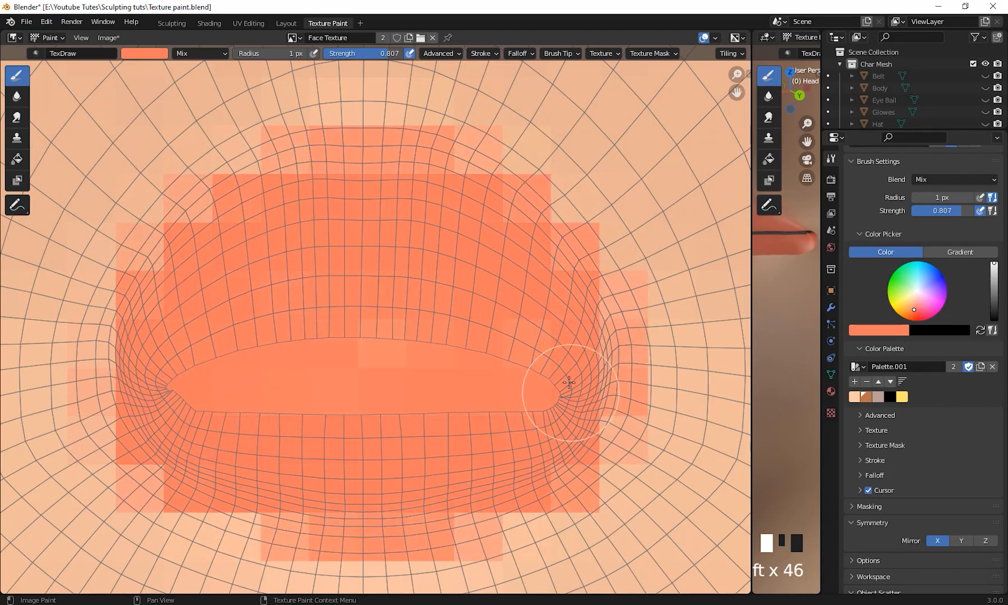
# Step: Pick the light peach palette colour and set the brush radius to 36 px for touching up around the lips
pyautogui.moveTo(773, 297); pyautogui.dragTo(141, 297)
pyautogui.scroll(-12, 616, 364)
pyautogui.scroll(3, 627, 365)
pyautogui.moveTo(627, 364)
pyautogui.keyDown('shift'); pyautogui.mouseDown(button='middle')
pyautogui.moveTo(614, 404)
pyautogui.moveTo(542, 384)
pyautogui.moveTo(528, 391)
pyautogui.mouseUp(button='middle'); pyautogui.keyUp('shift')
pyautogui.scroll(2, 615, 404)
pyautogui.click(852, 397)
pyautogui.keyDown('shift'); pyautogui.moveTo(483, 288); pyautogui.dragTo(509, 289, button='middle'); pyautogui.keyUp('shift')
pyautogui.moveTo(512, 160)
pyautogui.keyDown('shift'); pyautogui.mouseDown(button='middle')
pyautogui.moveTo(543, 180)
pyautogui.moveTo(518, 156)
pyautogui.mouseUp(button='middle'); pyautogui.keyUp('shift')
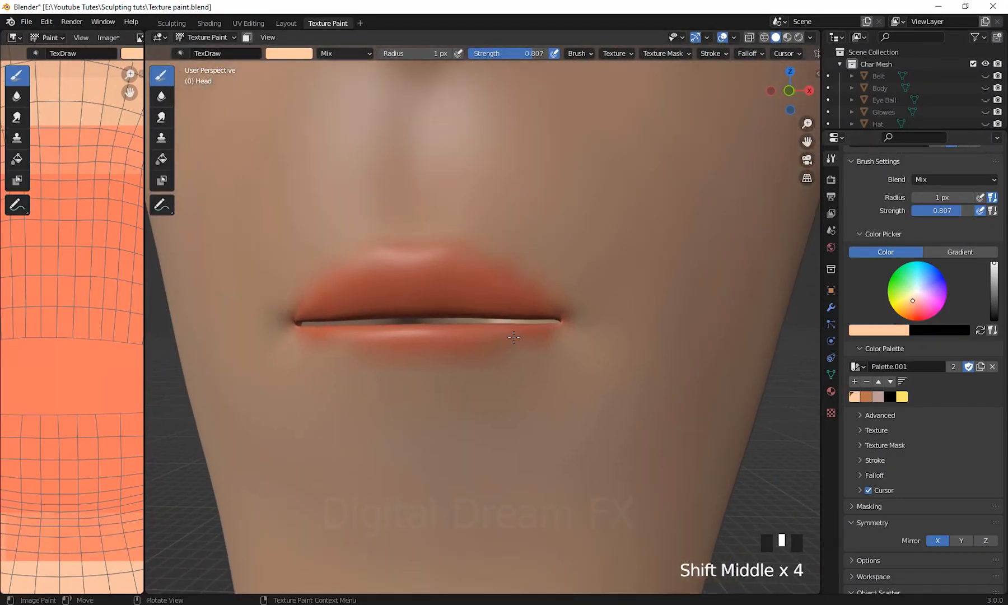
pyautogui.press('f')
pyautogui.click(497, 356)
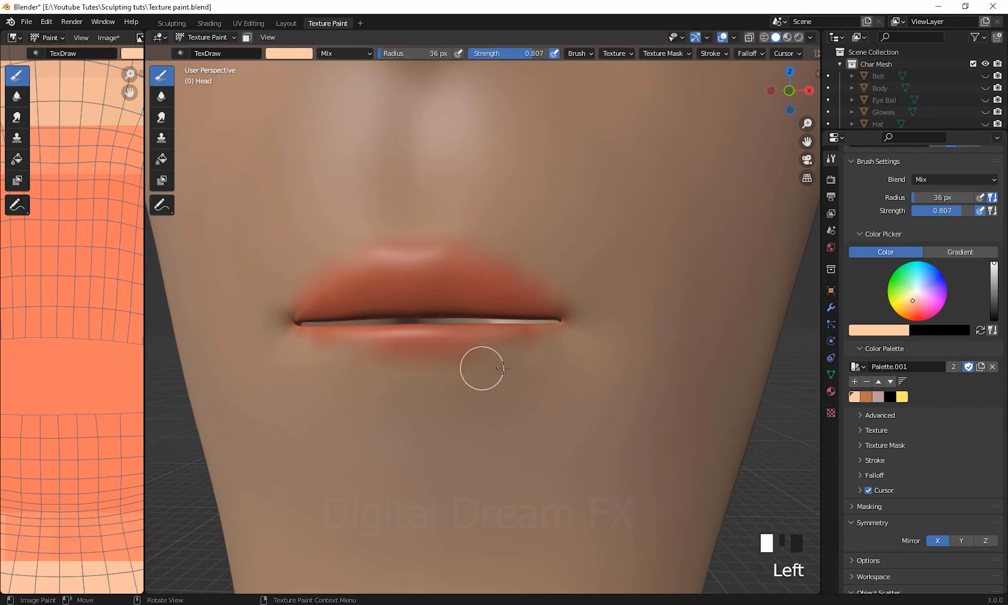
# Step: Paint light peach below the lower lip and around the mouth corner, and undo the last stroke
pyautogui.moveTo(502, 368); pyautogui.dragTo(594, 347)
pyautogui.moveTo(567, 276)
pyautogui.mouseDown()
pyautogui.moveTo(444, 237)
pyautogui.moveTo(588, 308)
pyautogui.mouseUp()
pyautogui.scroll(-3, 619, 321)
pyautogui.hotkey('ctrl', 'z')
# Step: Blend the edges of the upper and lower lips into the skin with the Soften brush at 36 px radius
pyautogui.moveTo(619, 313)
pyautogui.mouseDown(button='middle')
pyautogui.moveTo(630, 312)
pyautogui.moveTo(589, 327)
pyautogui.mouseUp(button='middle')
pyautogui.scroll(3, 631, 312)
pyautogui.click(162, 96)
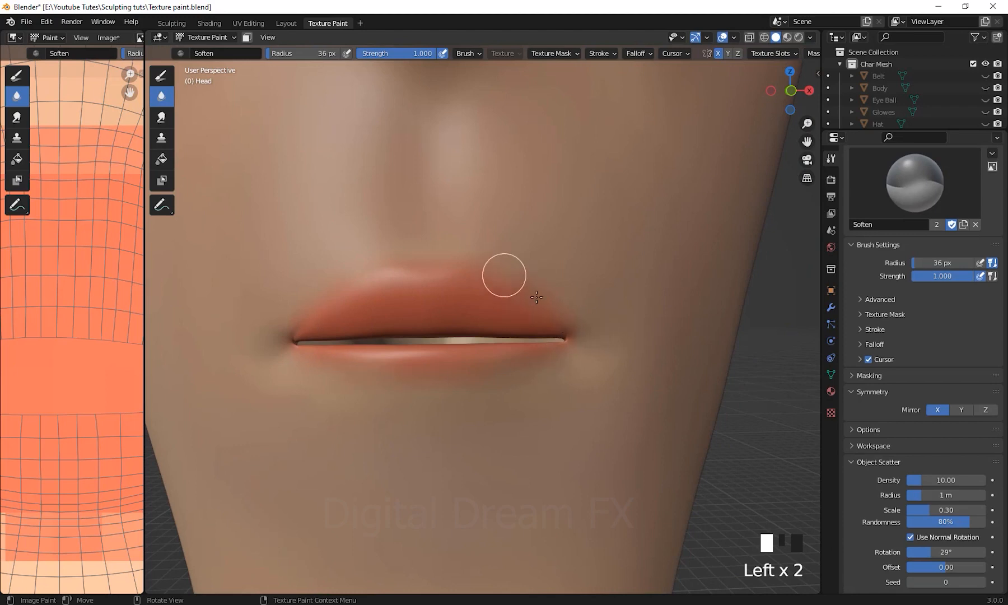
pyautogui.moveTo(536, 297); pyautogui.dragTo(585, 334)
pyautogui.moveTo(583, 350); pyautogui.dragTo(283, 356)
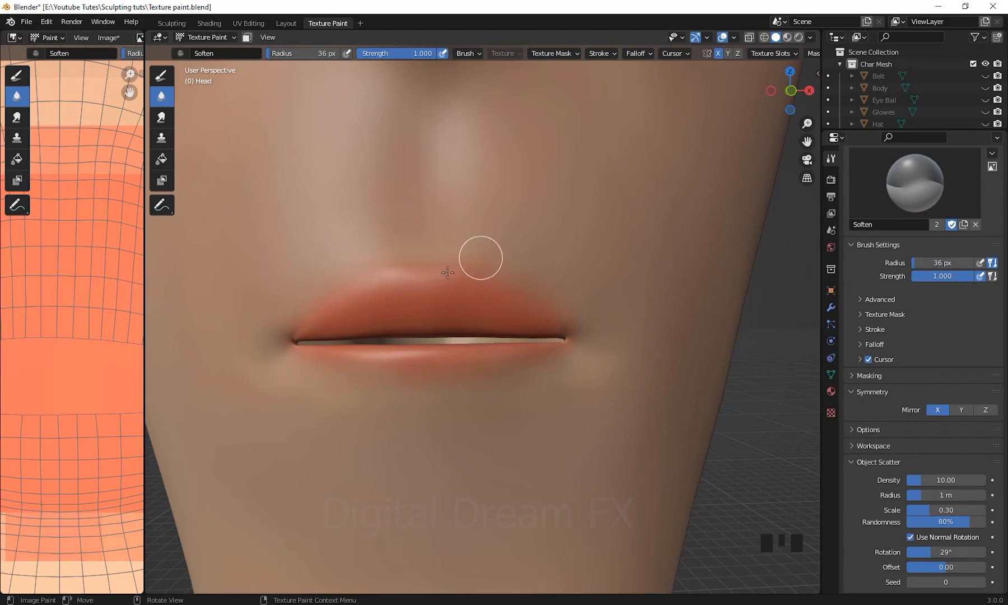
pyautogui.scroll(-2, 612, 505)
pyautogui.scroll(2, 596, 461)
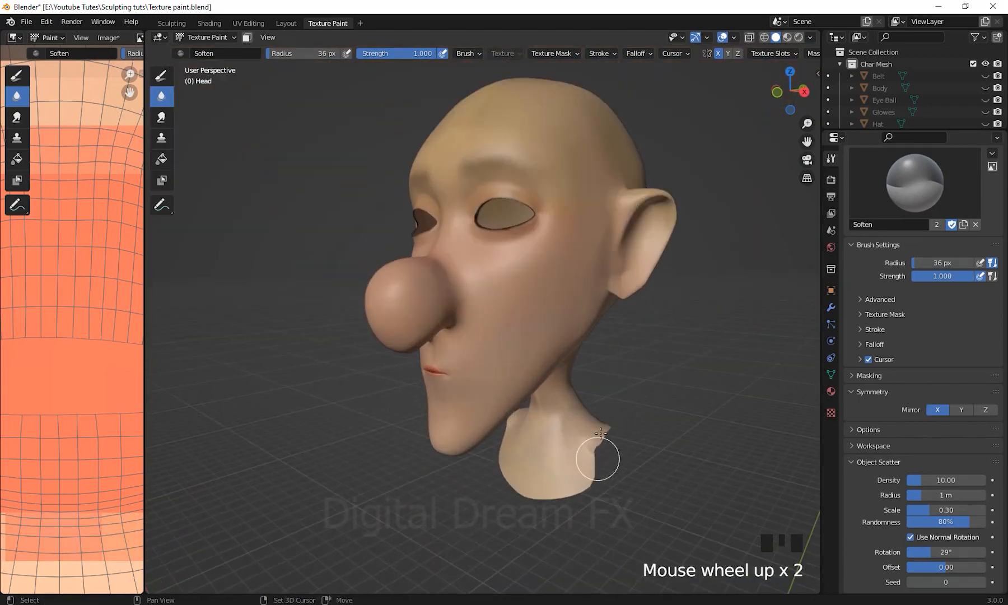
# Step: Soften the paint down the front of the neck towards the chest
pyautogui.keyDown('shift'); pyautogui.moveTo(596, 461); pyautogui.dragTo(687, 211, button='middle'); pyautogui.keyUp('shift')
pyautogui.moveTo(531, 263); pyautogui.dragTo(536, 414)
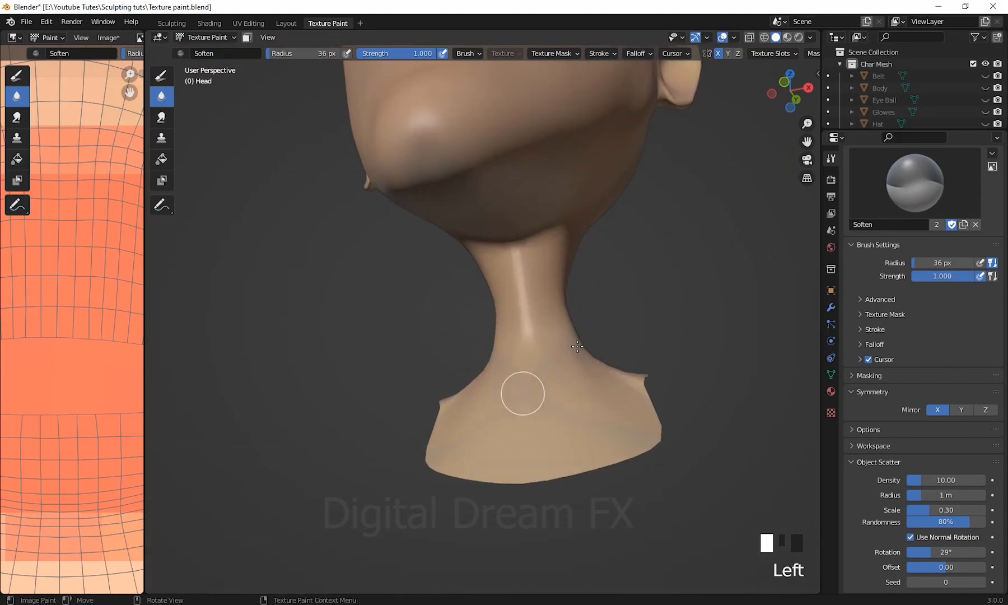
pyautogui.moveTo(645, 466); pyautogui.dragTo(571, 440, button='middle')
pyautogui.keyDown('shift'); pyautogui.moveTo(571, 439); pyautogui.dragTo(882, 374, button='middle'); pyautogui.keyUp('shift')
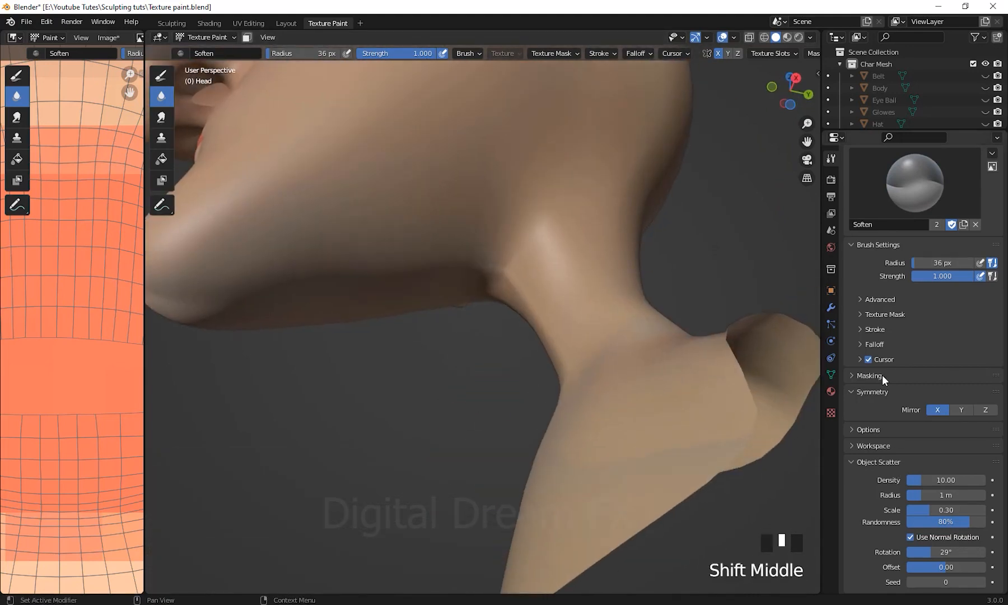
# Step: Set up the Draw brush with the brown palette colour, a 94 px radius and 0.089 strength, undoing the test stroke
pyautogui.click(161, 74)
pyautogui.click(865, 479)
pyautogui.keyDown('shift'); pyautogui.moveTo(545, 254); pyautogui.dragTo(534, 306, button='middle'); pyautogui.keyUp('shift')
pyautogui.press('f')
pyautogui.click(549, 297)
pyautogui.hotkey('ctrl', 'z')
pyautogui.moveTo(540, 53); pyautogui.dragTo(475, 55)
# Step: Paint faint brown shading over the neck and under the jaw from several sides
pyautogui.moveTo(536, 323)
pyautogui.mouseDown()
pyautogui.moveTo(252, 326)
pyautogui.moveTo(675, 337)
pyautogui.mouseUp()
pyautogui.moveTo(625, 314)
pyautogui.mouseDown(button='middle')
pyautogui.moveTo(614, 192)
pyautogui.moveTo(596, 252)
pyautogui.mouseUp(button='middle')
pyautogui.scroll(-1, 669, 275)
pyautogui.moveTo(578, 309)
pyautogui.mouseDown()
pyautogui.moveTo(732, 281)
pyautogui.moveTo(566, 250)
pyautogui.mouseUp()
pyautogui.moveTo(567, 249); pyautogui.dragTo(484, 257, button='middle')
pyautogui.moveTo(538, 291)
pyautogui.mouseDown()
pyautogui.moveTo(601, 414)
pyautogui.moveTo(425, 190)
pyautogui.moveTo(499, 242)
pyautogui.mouseUp()
pyautogui.moveTo(499, 242)
pyautogui.mouseDown(button='middle')
pyautogui.moveTo(566, 195)
pyautogui.moveTo(536, 166)
pyautogui.mouseUp(button='middle')
pyautogui.moveTo(536, 166); pyautogui.dragTo(598, 298)
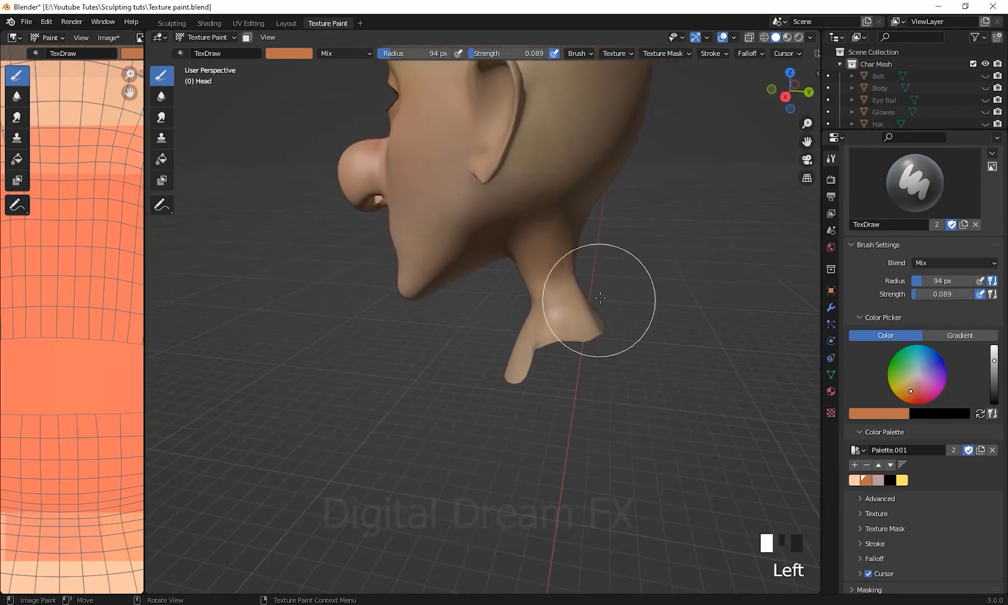
pyautogui.moveTo(599, 299); pyautogui.dragTo(641, 280, button='middle')
pyautogui.moveTo(641, 280)
pyautogui.keyDown('shift'); pyautogui.mouseDown(button='middle')
pyautogui.moveTo(603, 393)
pyautogui.moveTo(553, 170)
pyautogui.mouseUp(button='middle'); pyautogui.keyUp('shift')
# Step: Paint faint brown shading over the back and side of the head and down onto the nape
pyautogui.moveTo(553, 170)
pyautogui.mouseDown()
pyautogui.moveTo(518, 166)
pyautogui.moveTo(565, 216)
pyautogui.mouseUp()
pyautogui.scroll(-3, 585, 234)
pyautogui.moveTo(398, 260); pyautogui.dragTo(451, 270, button='middle')
pyautogui.moveTo(452, 269)
pyautogui.mouseDown()
pyautogui.moveTo(506, 286)
pyautogui.moveTo(437, 269)
pyautogui.mouseUp()
pyautogui.scroll(-3, 392, 266)
pyautogui.moveTo(297, 266); pyautogui.dragTo(407, 273, button='middle')
pyautogui.moveTo(446, 207); pyautogui.dragTo(476, 271)
pyautogui.scroll(3, 475, 271)
pyautogui.moveTo(397, 266)
pyautogui.mouseDown(button='middle')
pyautogui.moveTo(511, 269)
pyautogui.moveTo(460, 364)
pyautogui.mouseUp(button='middle')
pyautogui.moveTo(507, 246); pyautogui.dragTo(521, 264)
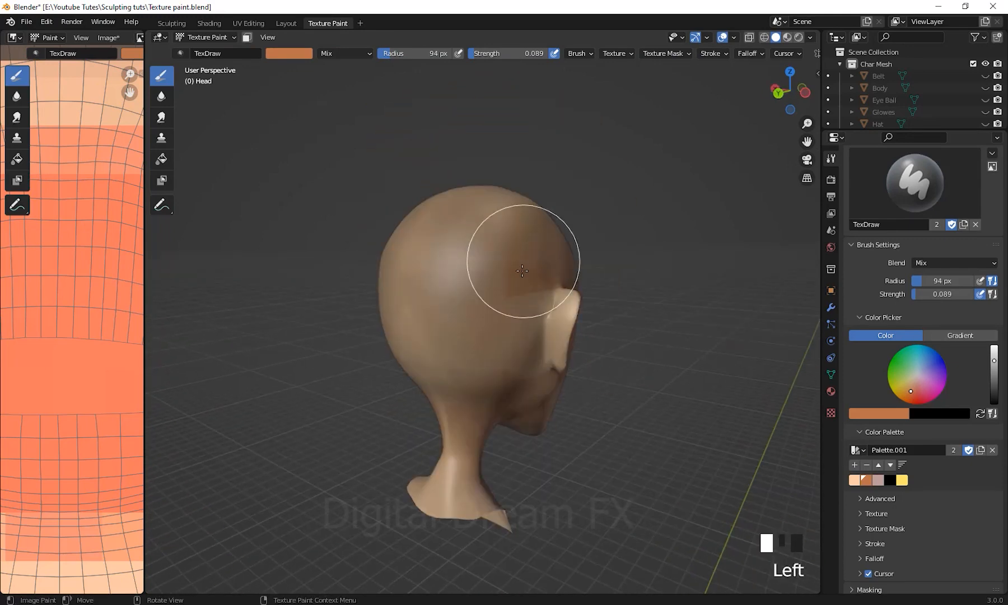
pyautogui.scroll(3, 526, 258)
pyautogui.moveTo(560, 230); pyautogui.dragTo(541, 215, button='middle')
pyautogui.moveTo(498, 303); pyautogui.dragTo(465, 361)
pyautogui.keyDown('shift'); pyautogui.moveTo(465, 361); pyautogui.dragTo(496, 276, button='middle'); pyautogui.keyUp('shift')
# Step: Blend the brown shading behind the ear, along the jaw and on the back of the head with the Soften brush
pyautogui.click(161, 96)
pyautogui.moveTo(521, 210)
pyautogui.mouseDown()
pyautogui.moveTo(551, 223)
pyautogui.moveTo(524, 139)
pyautogui.moveTo(546, 243)
pyautogui.moveTo(526, 379)
pyautogui.mouseUp()
pyautogui.moveTo(534, 395)
pyautogui.keyDown('shift'); pyautogui.mouseDown(button='middle')
pyautogui.moveTo(537, 336)
pyautogui.moveTo(487, 313)
pyautogui.mouseUp(button='middle'); pyautogui.keyUp('shift')
pyautogui.moveTo(527, 248); pyautogui.dragTo(437, 185)
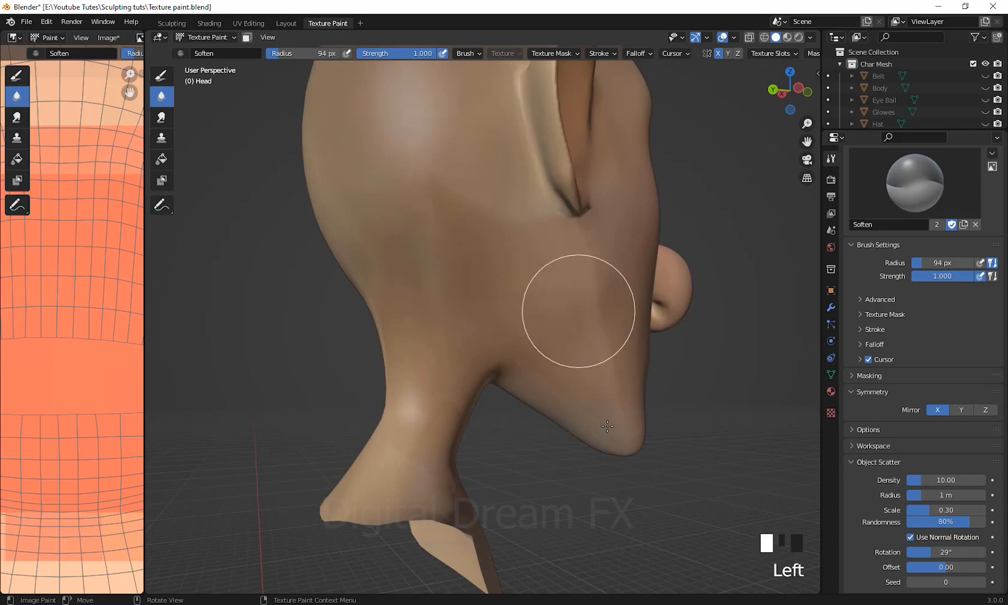
pyautogui.moveTo(607, 426)
pyautogui.mouseDown()
pyautogui.moveTo(534, 445)
pyautogui.moveTo(445, 427)
pyautogui.mouseUp()
pyautogui.moveTo(441, 425)
pyautogui.mouseDown()
pyautogui.moveTo(421, 430)
pyautogui.moveTo(449, 185)
pyautogui.mouseUp()
pyautogui.moveTo(510, 233); pyautogui.dragTo(515, 320)
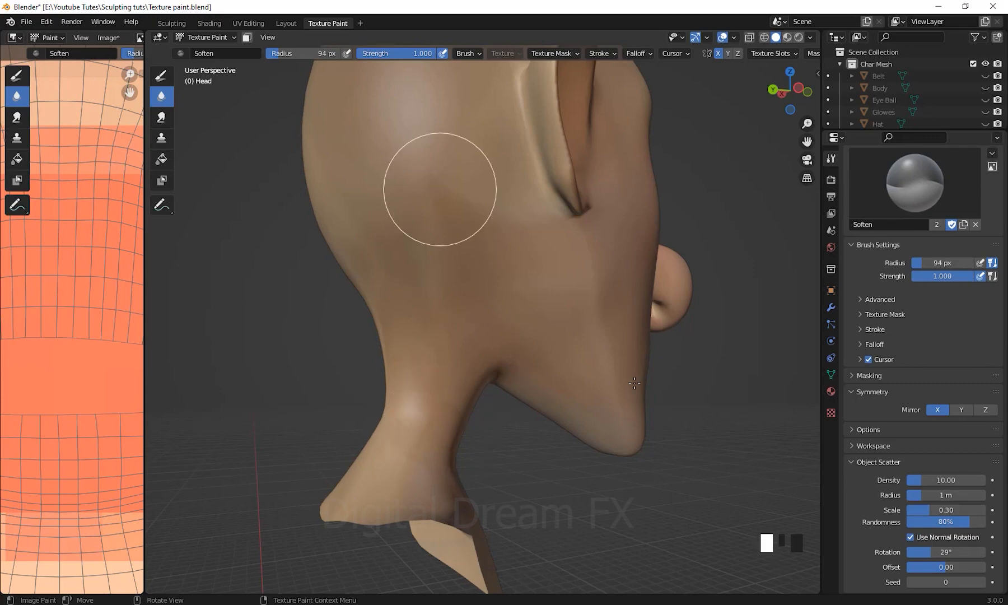
pyautogui.moveTo(634, 382); pyautogui.dragTo(680, 397, button='middle')
pyautogui.scroll(2, 630, 571)
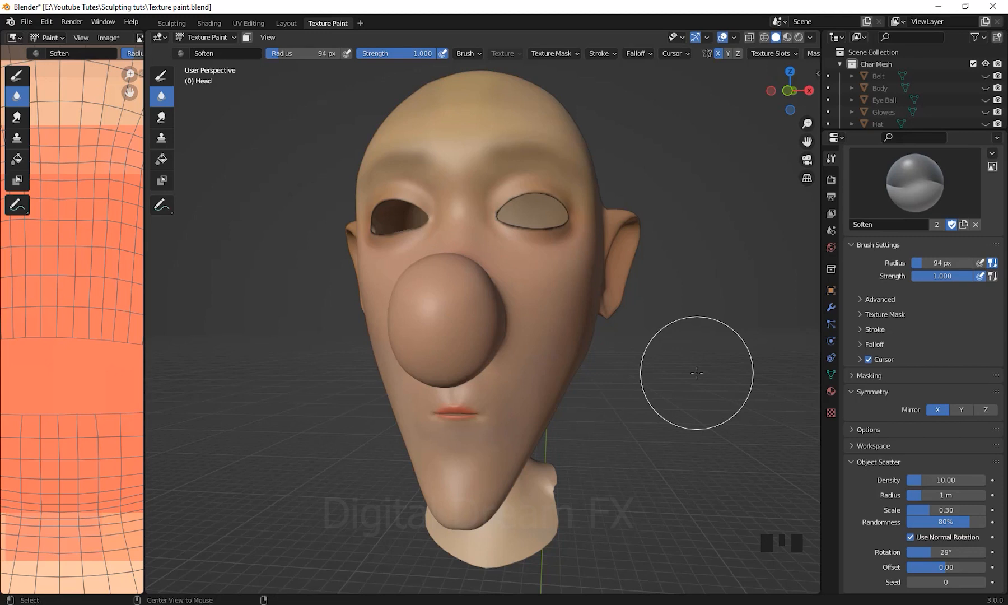
# Step: Return the head to Object Mode and save the Blender file
pyautogui.hotkey('alt', 'h')
pyautogui.scroll(-2, 696, 373)
pyautogui.moveTo(697, 373); pyautogui.dragTo(685, 373, button='middle')
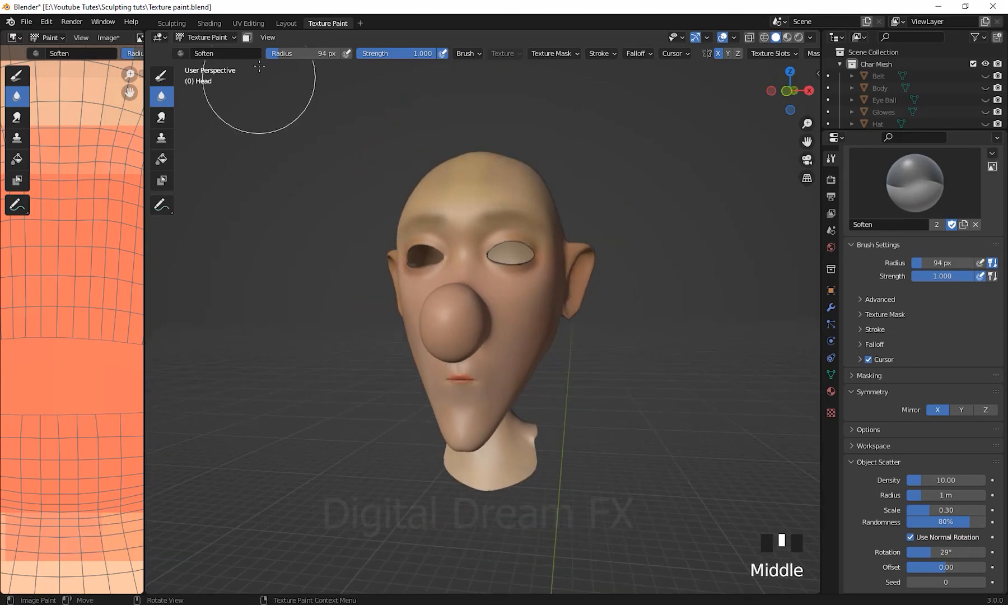
pyautogui.click(205, 35)
pyautogui.click(215, 51)
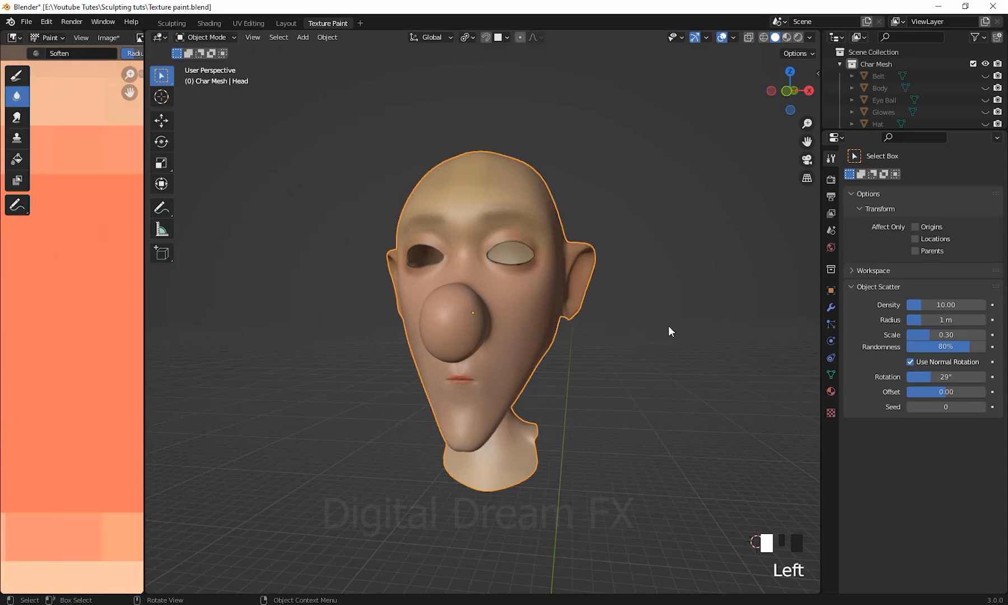
pyautogui.hotkey('ctrl', 's')
# Step: Unhide all the hidden character parts so the whole cowboy is displayed
pyautogui.moveTo(670, 330); pyautogui.dragTo(533, 313, button='middle')
pyautogui.hotkey('alt', 'h')
pyautogui.scroll(-2, 671, 327)
pyautogui.click(681, 320)
pyautogui.scroll(3, 644, 336)
pyautogui.scroll(-1, 605, 340)
pyautogui.scroll(-3, 604, 340)
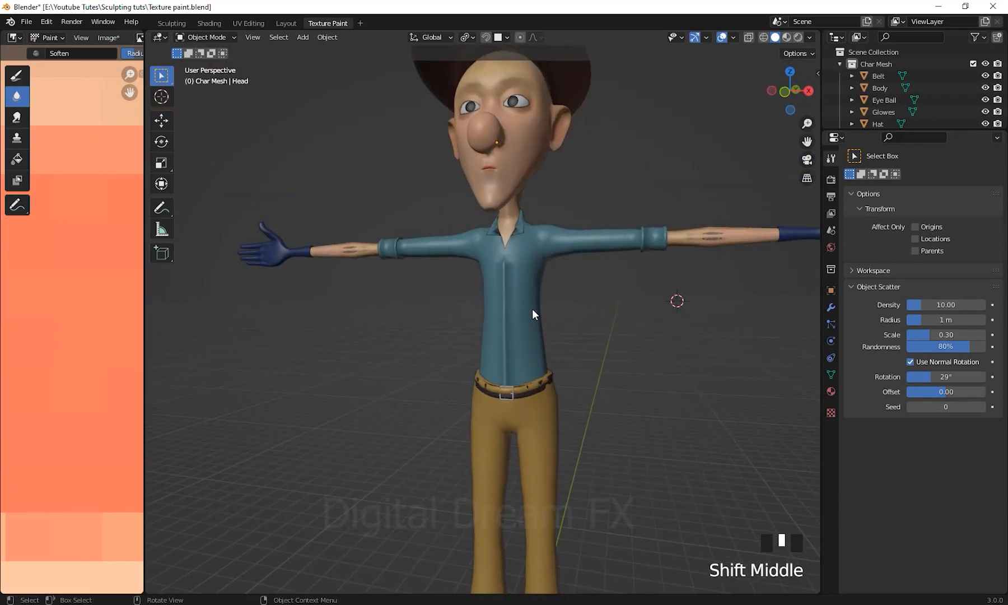
# Step: Rename the head's material as Face Mat
pyautogui.click(533, 313)
pyautogui.scroll(2, 655, 335)
pyautogui.scroll(2, 656, 334)
pyautogui.keyDown('shift'); pyautogui.moveTo(655, 335); pyautogui.dragTo(618, 386, button='middle'); pyautogui.keyUp('shift')
pyautogui.click(455, 149)
pyautogui.keyDown('shift'); pyautogui.moveTo(585, 207); pyautogui.dragTo(563, 277, button='middle'); pyautogui.keyUp('shift')
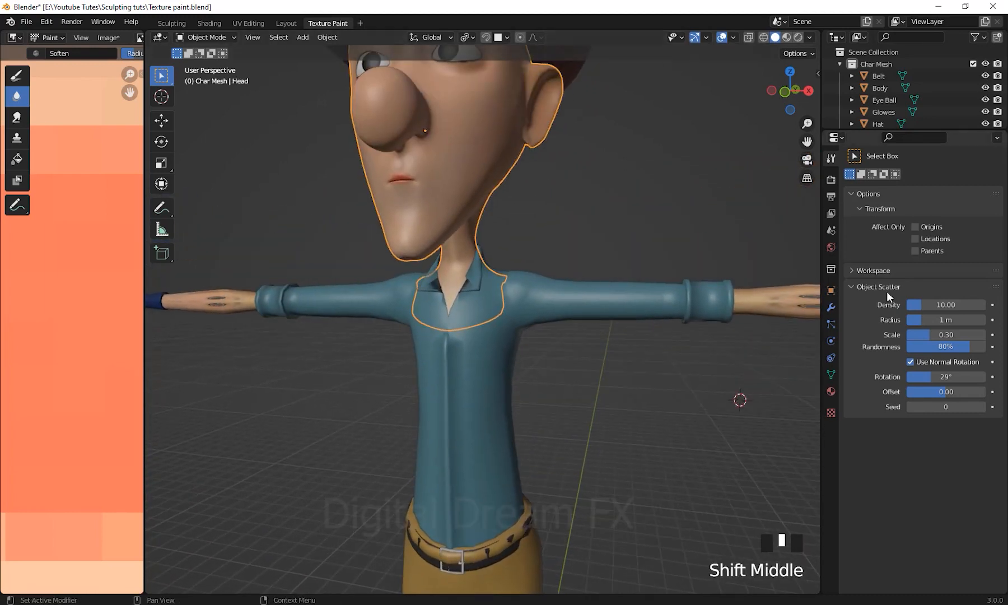
pyautogui.click(831, 391)
pyautogui.tripleClick(885, 180)
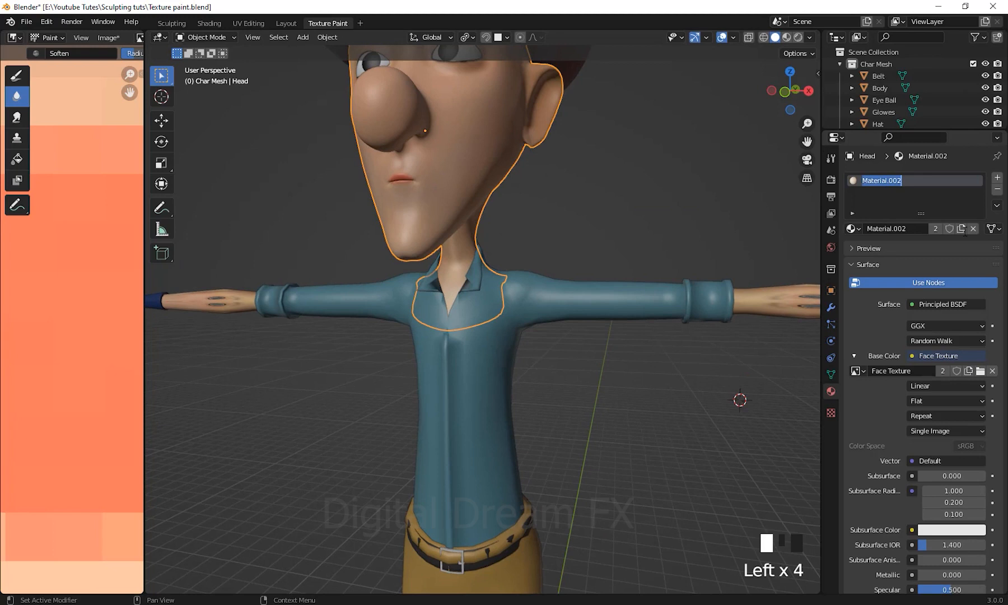
pyautogui.write('Face')
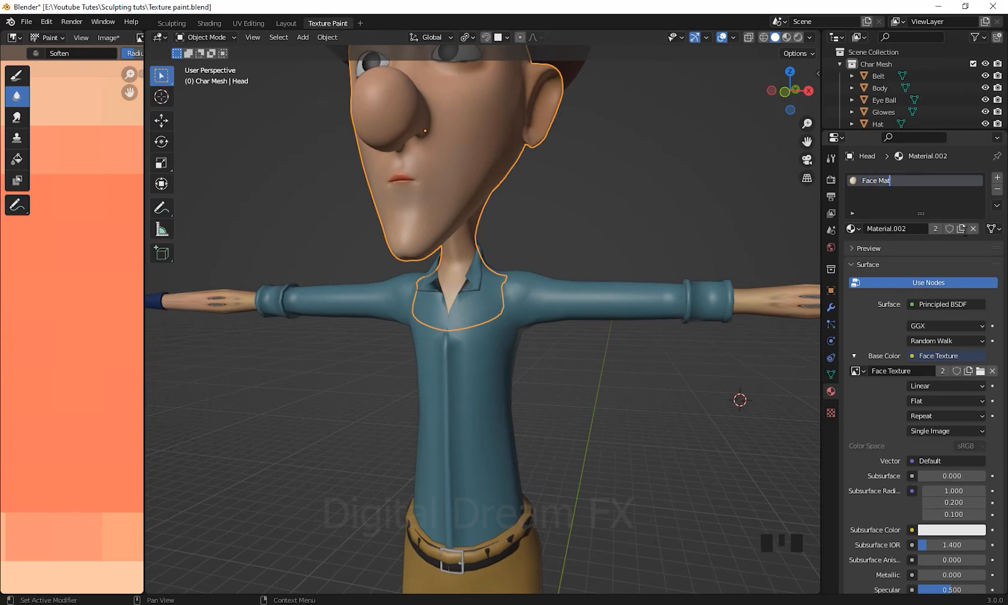
pyautogui.write(' Mat')
pyautogui.press('Return')
# Step: Remove the existing material slot from the shirt
pyautogui.click(498, 380)
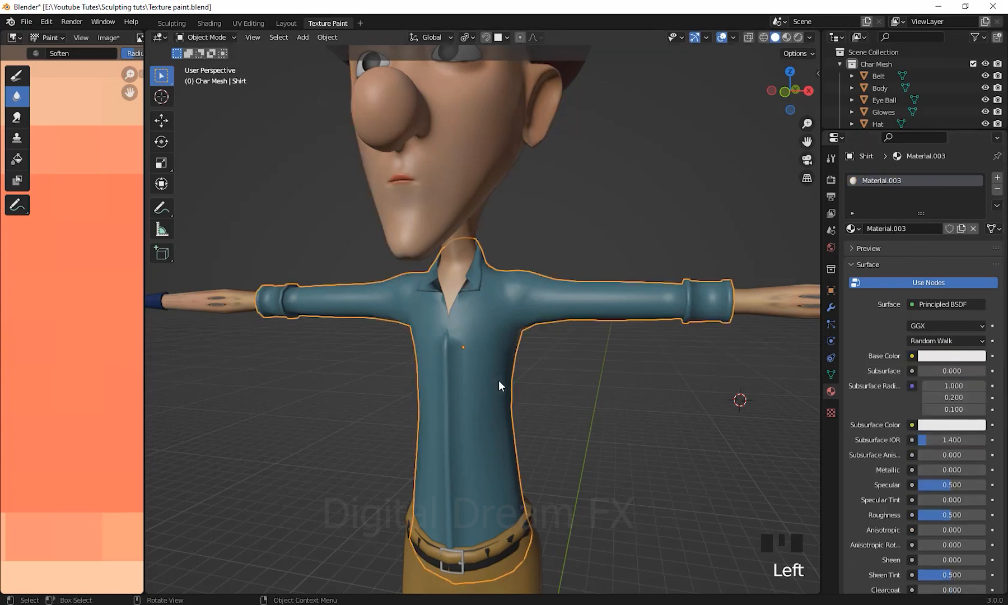
pyautogui.keyDown('shift'); pyautogui.moveTo(665, 406); pyautogui.dragTo(688, 398, button='middle'); pyautogui.keyUp('shift')
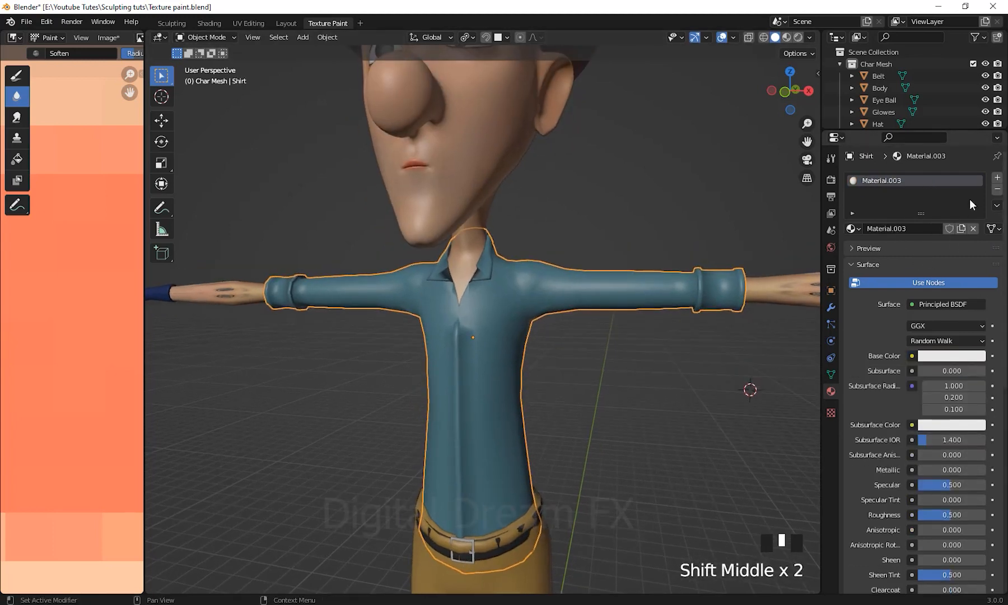
pyautogui.click(997, 189)
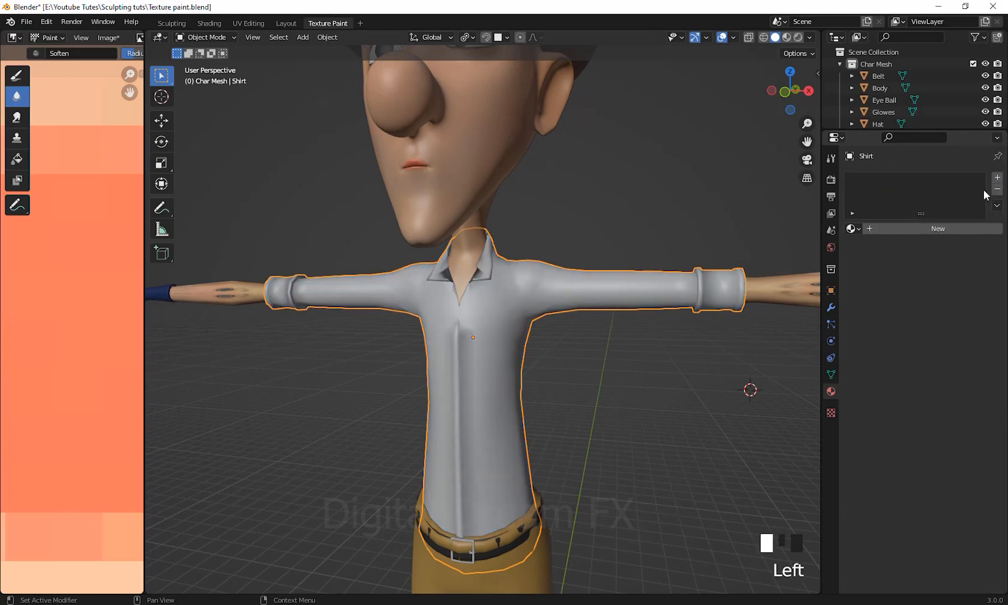
pyautogui.scroll(-3, 604, 358)
pyautogui.keyDown('shift'); pyautogui.moveTo(638, 373); pyautogui.dragTo(625, 342, button='middle'); pyautogui.keyUp('shift')
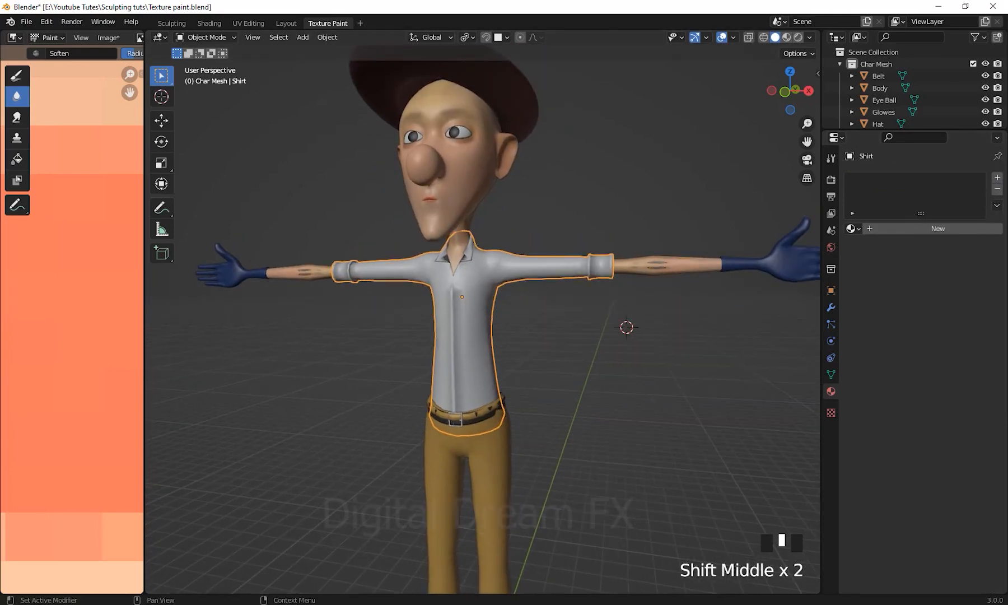
# Step: Create a new material for the shirt and name it Shirt Texture
pyautogui.click(923, 230)
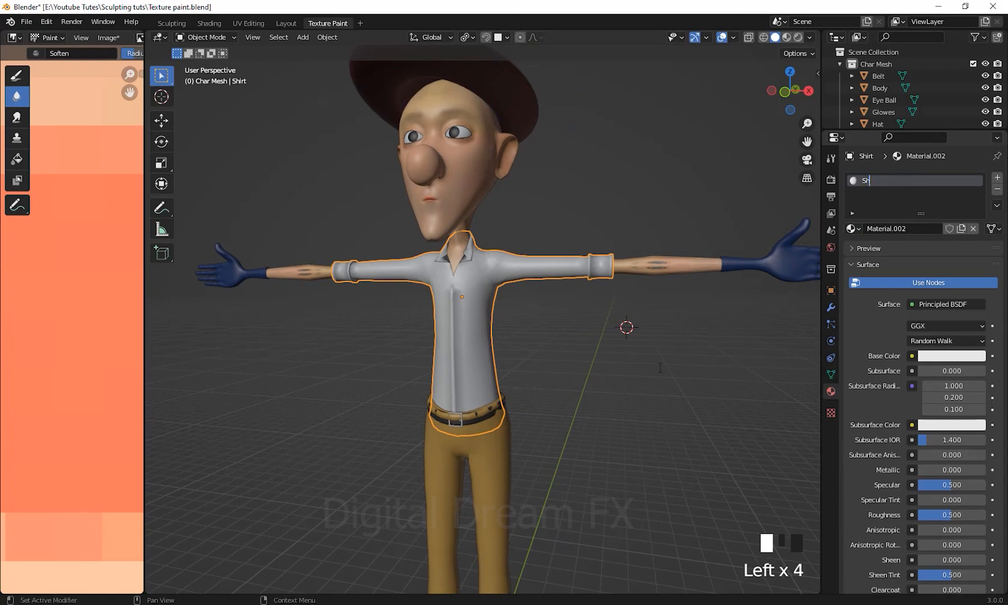
pyautogui.write('Texture')
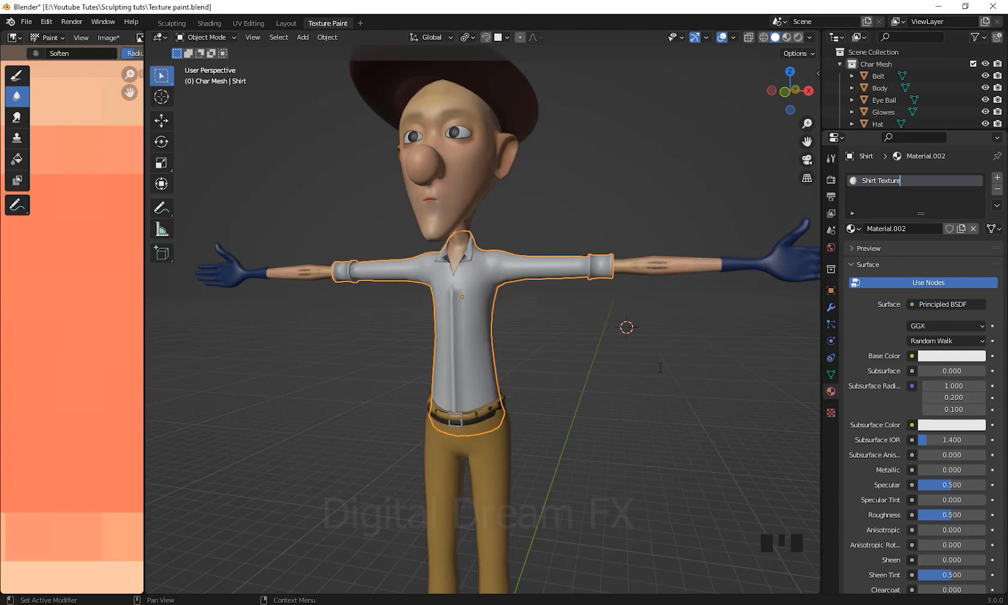
pyautogui.press('Return')
pyautogui.moveTo(532, 340); pyautogui.dragTo(734, 258, button='middle')
pyautogui.scroll(3, 563, 356)
pyautogui.scroll(-3, 622, 351)
pyautogui.scroll(2, 581, 374)
pyautogui.keyDown('shift'); pyautogui.moveTo(582, 374); pyautogui.dragTo(635, 361, button='middle'); pyautogui.keyUp('shift')
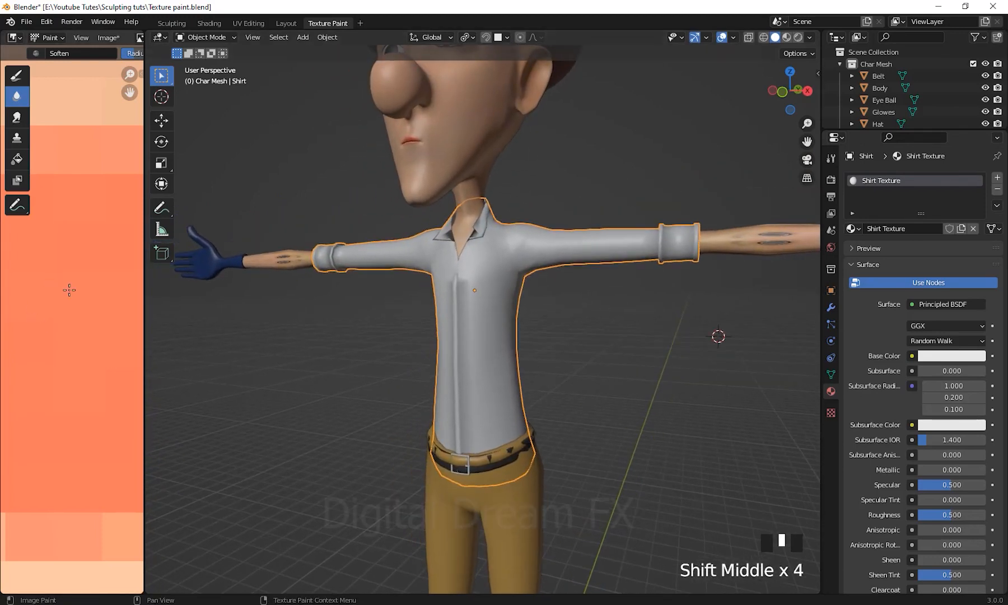
# Step: Widen the image editor and bring the complete face texture into view
pyautogui.moveTo(146, 305); pyautogui.dragTo(500, 304)
pyautogui.scroll(-8, 322, 294)
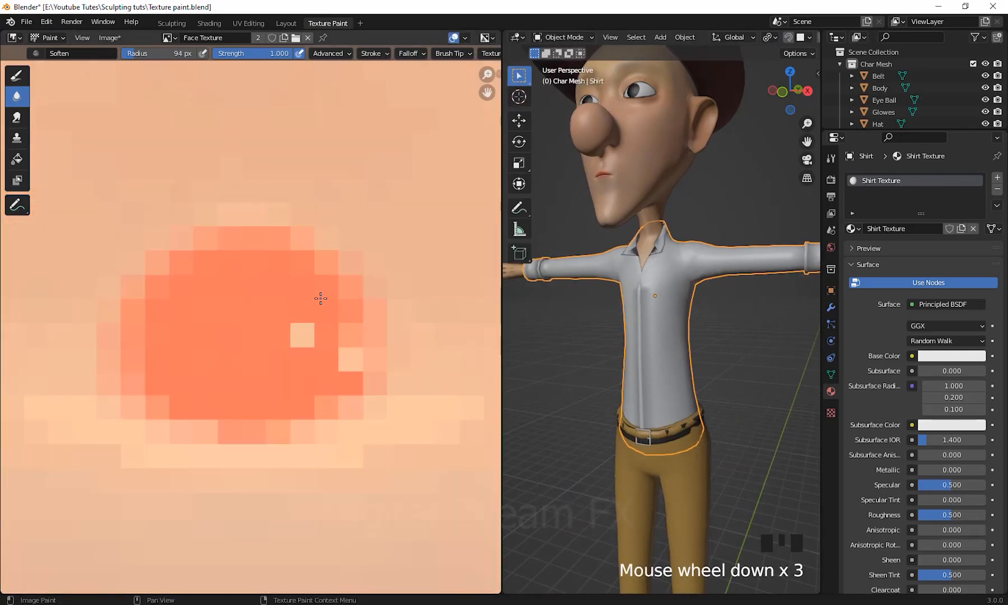
pyautogui.keyDown('shift'); pyautogui.moveTo(360, 304); pyautogui.dragTo(302, 384, button='middle'); pyautogui.keyUp('shift')
pyautogui.scroll(-7, 304, 363)
pyautogui.scroll(-3, 320, 220)
pyautogui.keyDown('shift'); pyautogui.moveTo(320, 221); pyautogui.dragTo(302, 280, button='middle'); pyautogui.keyUp('shift')
pyautogui.keyDown('shift'); pyautogui.moveTo(246, 218); pyautogui.dragTo(239, 222, button='middle'); pyautogui.keyUp('shift')
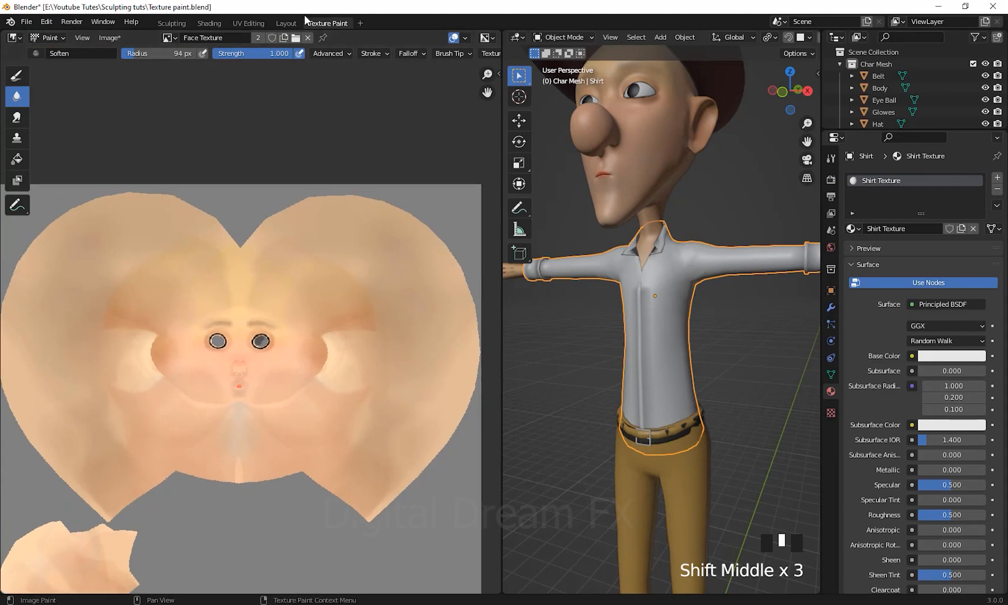
# Step: Open the UV Editing workspace and examine the shirt's UV layout
pyautogui.click(258, 25)
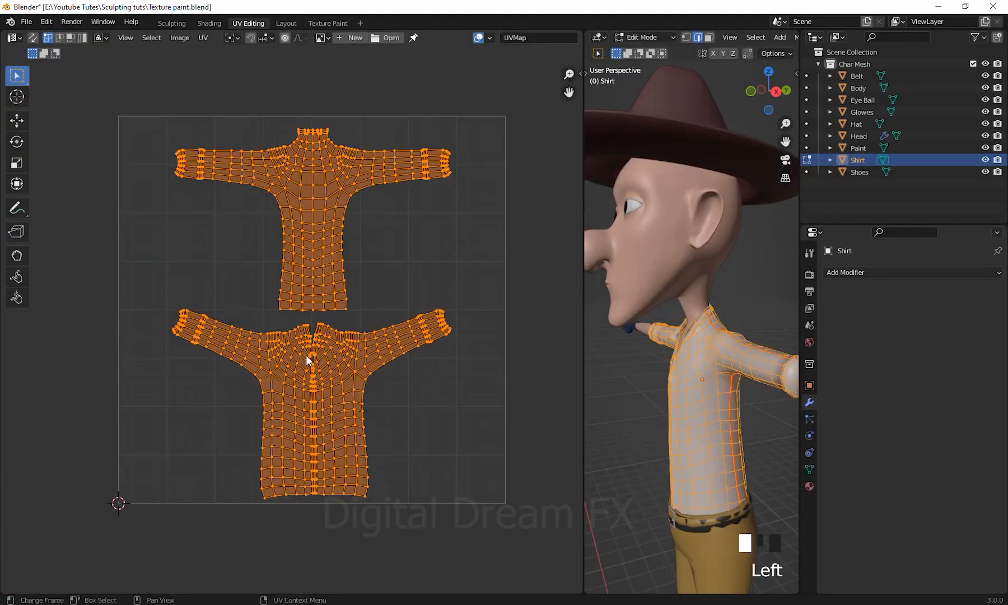
pyautogui.keyDown('shift'); pyautogui.moveTo(409, 379); pyautogui.dragTo(282, 417, button='middle'); pyautogui.keyUp('shift')
pyautogui.keyDown('shift'); pyautogui.moveTo(445, 395); pyautogui.dragTo(412, 396, button='middle'); pyautogui.keyUp('shift')
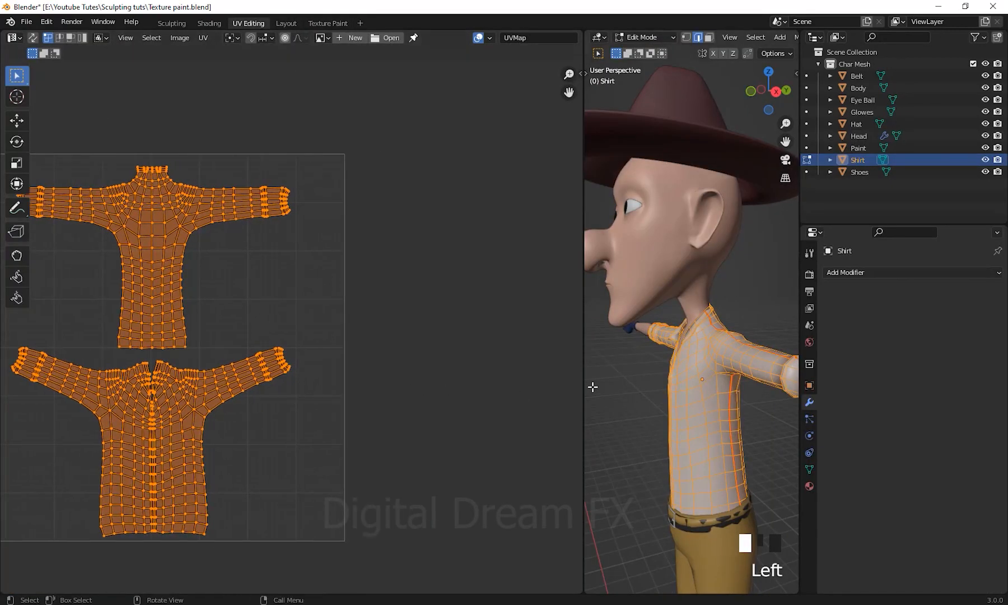
# Step: Enlarge the 3D viewport beside the UV editor and return the shirt to Object Mode
pyautogui.moveTo(577, 380); pyautogui.dragTo(272, 386)
pyautogui.scroll(-4, 644, 404)
pyautogui.keyDown('shift'); pyautogui.moveTo(647, 406); pyautogui.dragTo(629, 304, button='middle'); pyautogui.keyUp('shift')
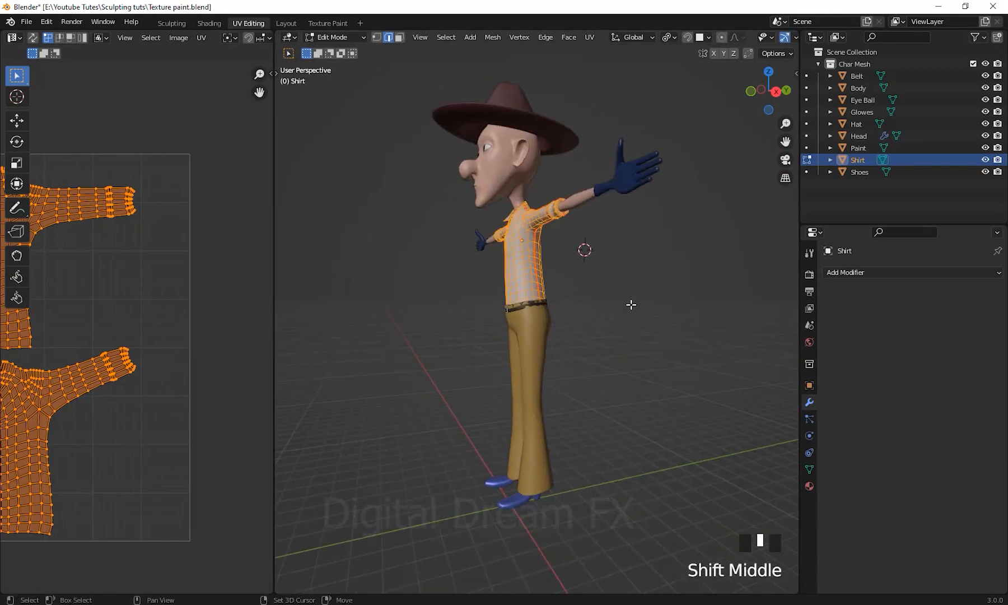
pyautogui.moveTo(585, 347)
pyautogui.mouseDown(button='middle')
pyautogui.moveTo(663, 356)
pyautogui.moveTo(648, 429)
pyautogui.moveTo(580, 329)
pyautogui.mouseUp(button='middle')
pyautogui.scroll(4, 663, 356)
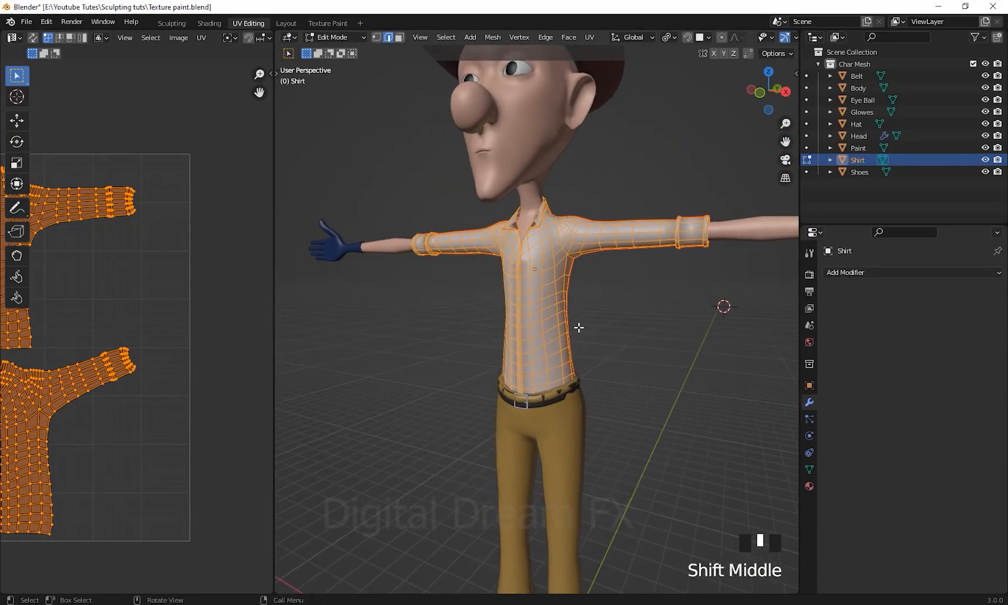
pyautogui.press('Tab')
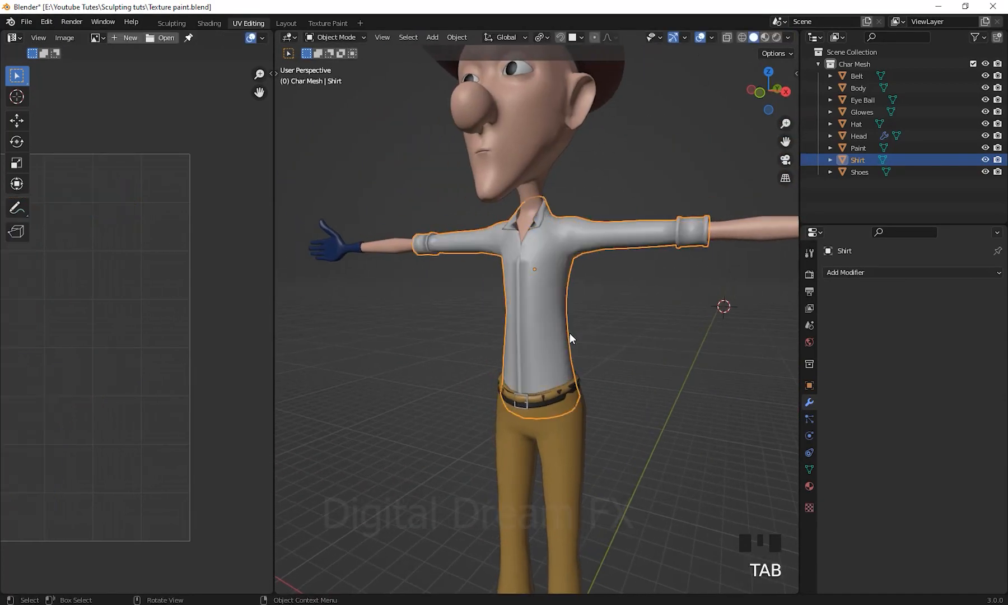
# Step: Connect an Image Texture to the Base Color of the Shirt Texture material
pyautogui.click(810, 486)
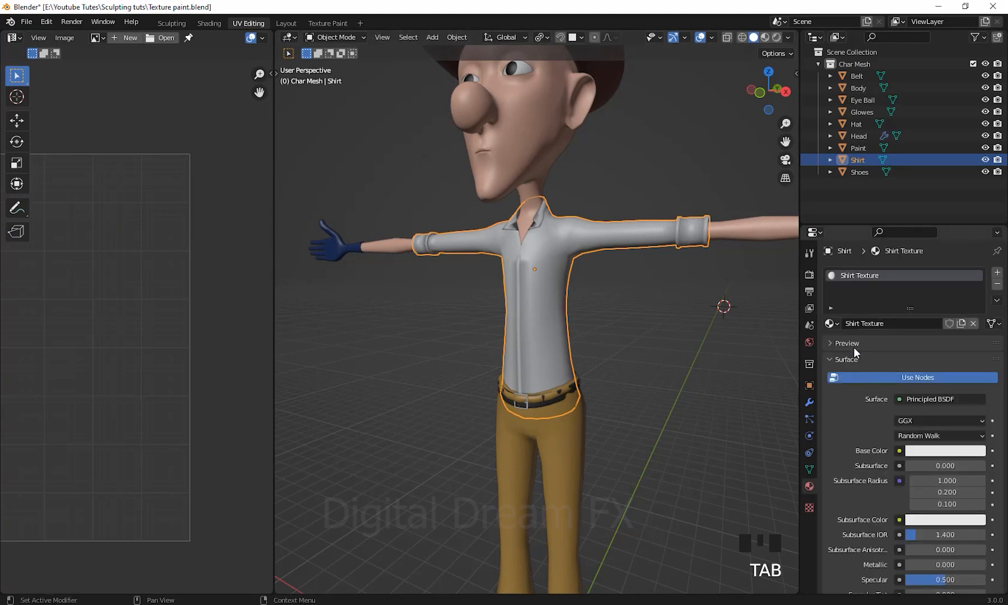
pyautogui.click(898, 451)
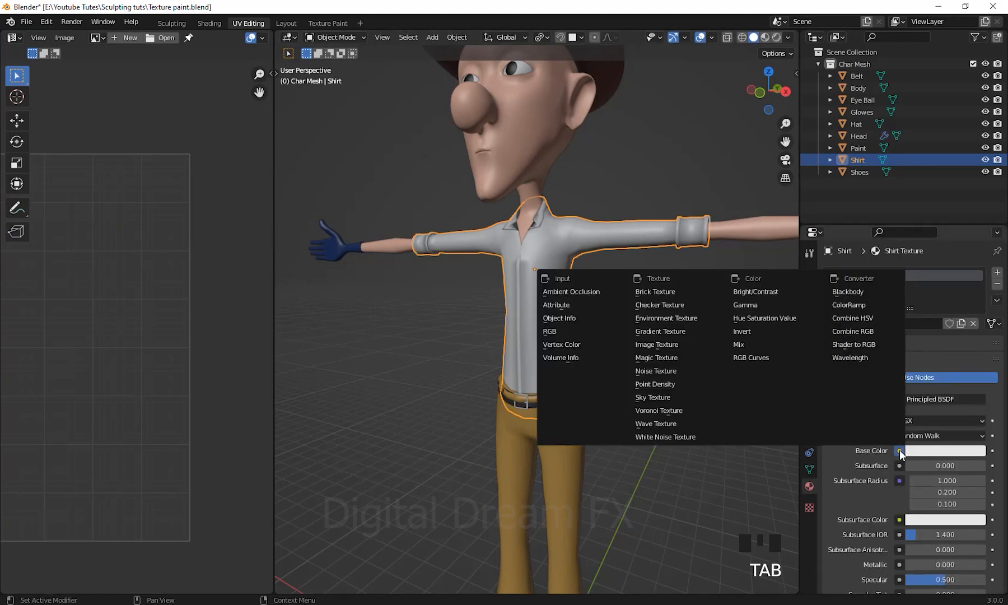
pyautogui.click(672, 345)
# Step: Start opening an image for the shirt's base color and browse to the folder E:\Youtube Tutes\Horror House\Textures
pyautogui.click(945, 462)
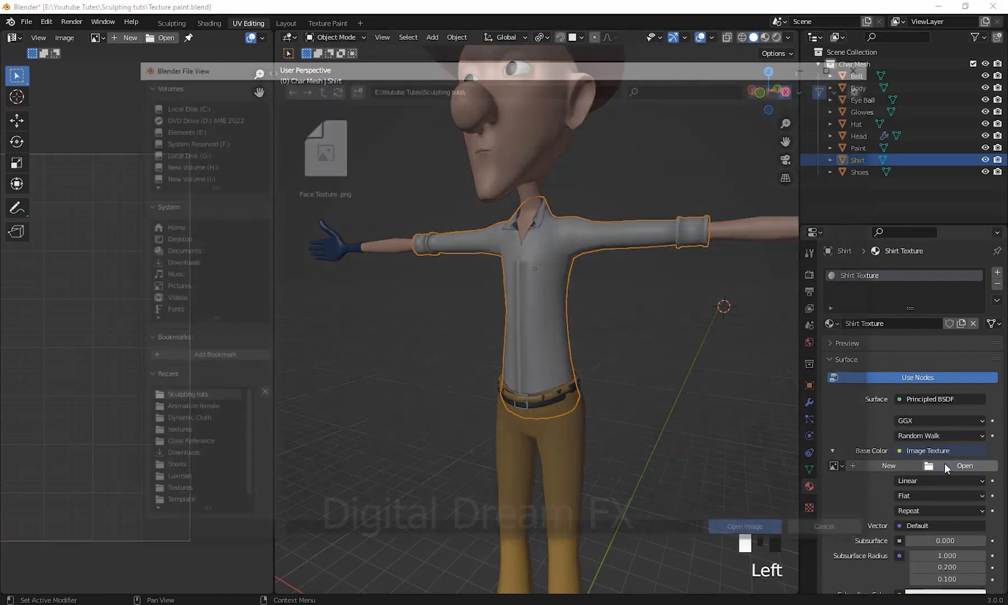
pyautogui.click(316, 87)
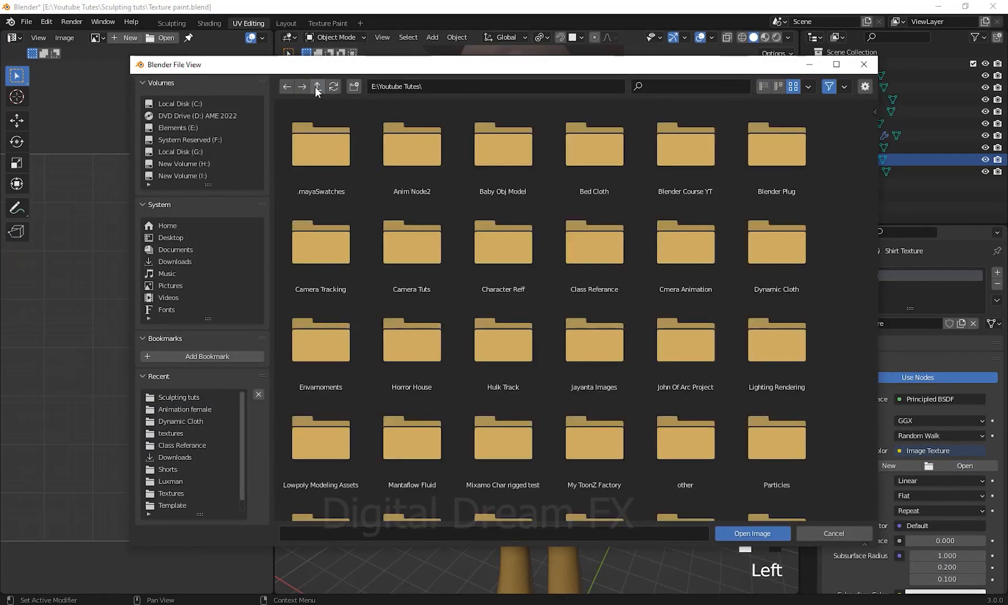
pyautogui.moveTo(487, 68); pyautogui.dragTo(402, 36)
pyautogui.scroll(-5, 411, 298)
pyautogui.scroll(-6, 411, 299)
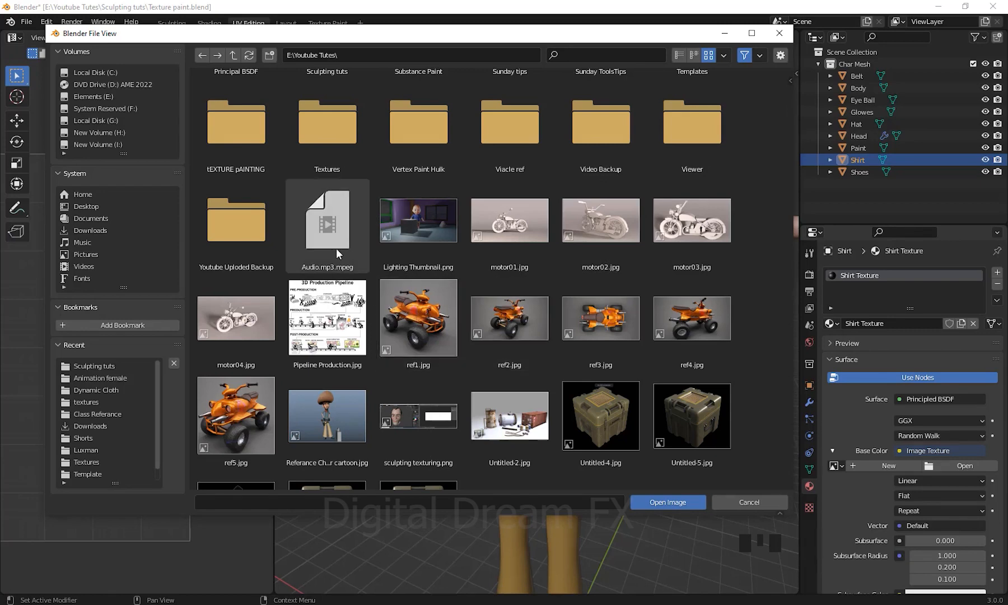
pyautogui.scroll(1, 336, 248)
pyautogui.scroll(3, 336, 248)
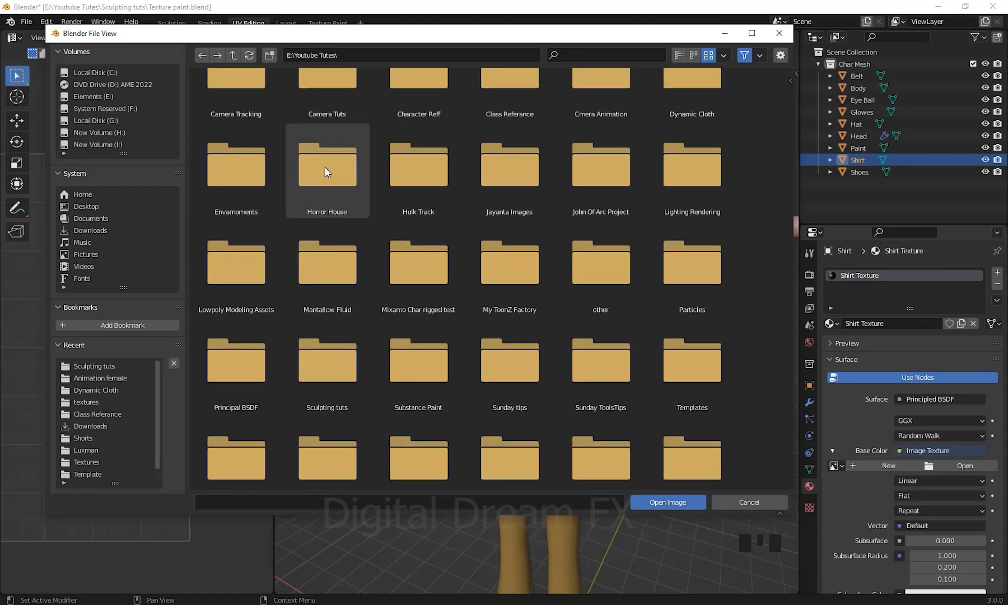
pyautogui.doubleClick(327, 170)
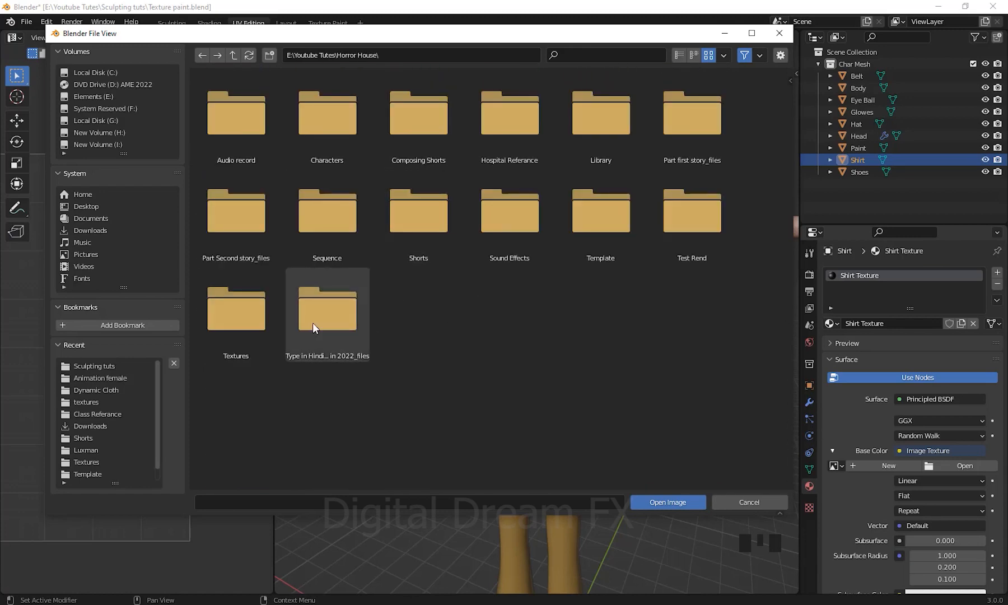
pyautogui.doubleClick(229, 328)
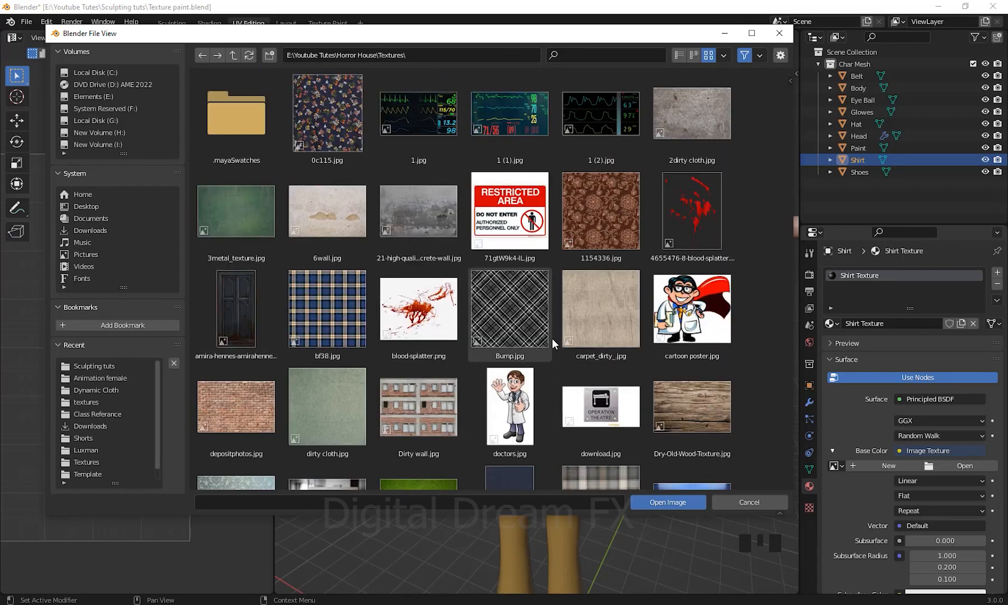
# Step: Load seamless-pattern-2.jpg as the shirt's base color image
pyautogui.scroll(-6, 542, 326)
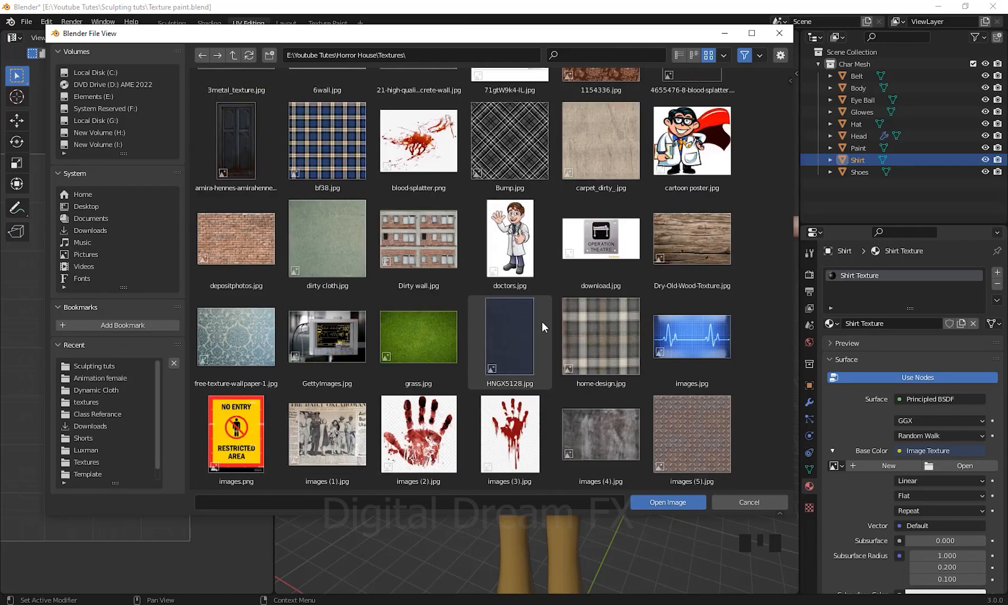
pyautogui.scroll(-5, 542, 320)
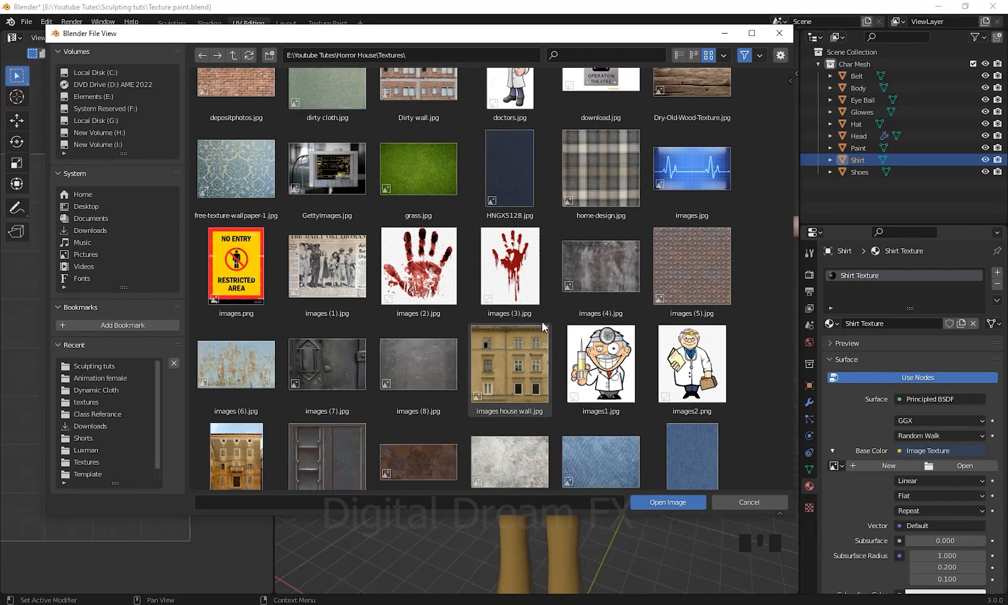
pyautogui.scroll(-8, 542, 320)
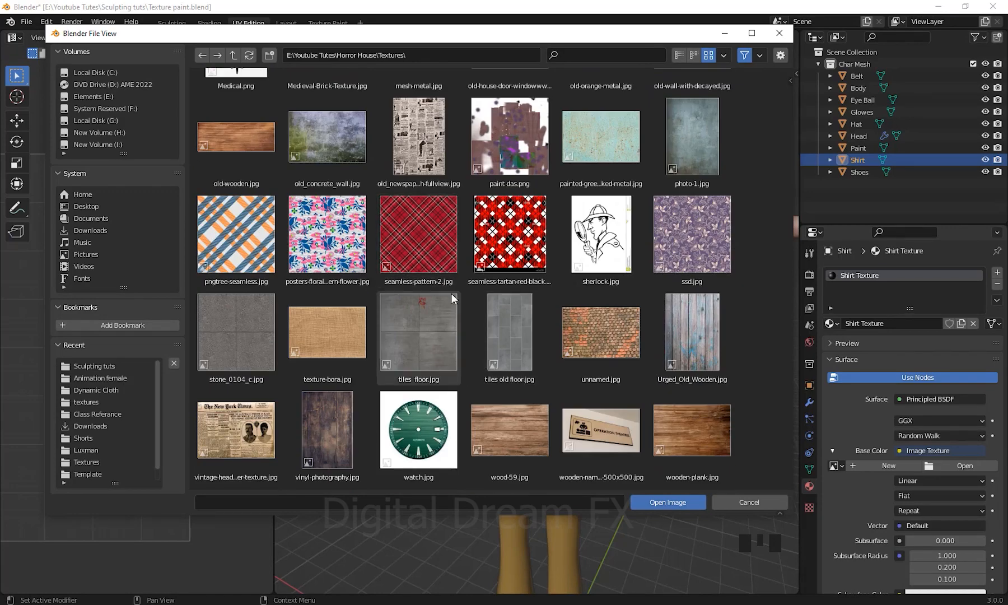
pyautogui.click(414, 236)
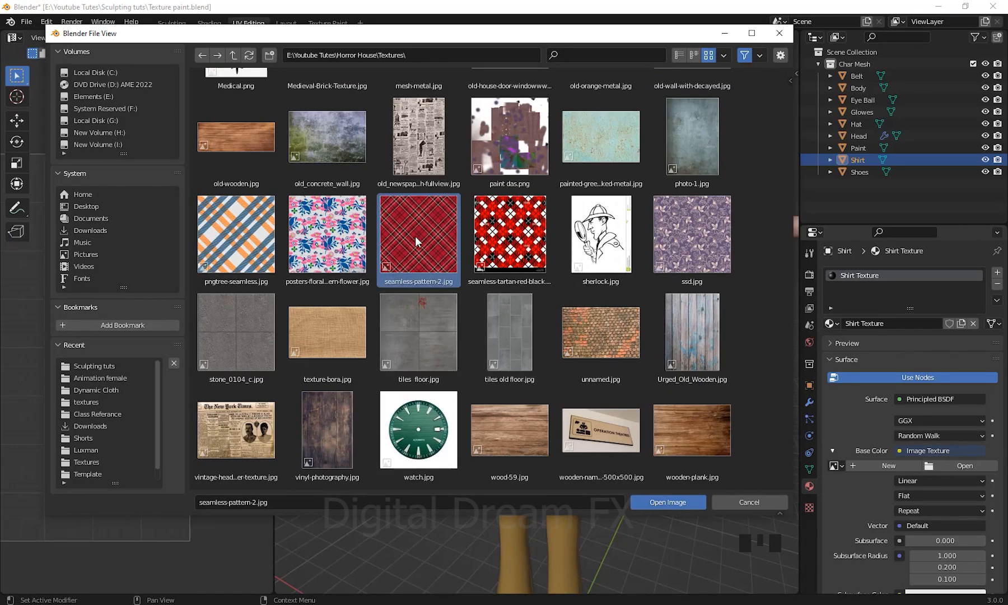
pyautogui.doubleClick(415, 239)
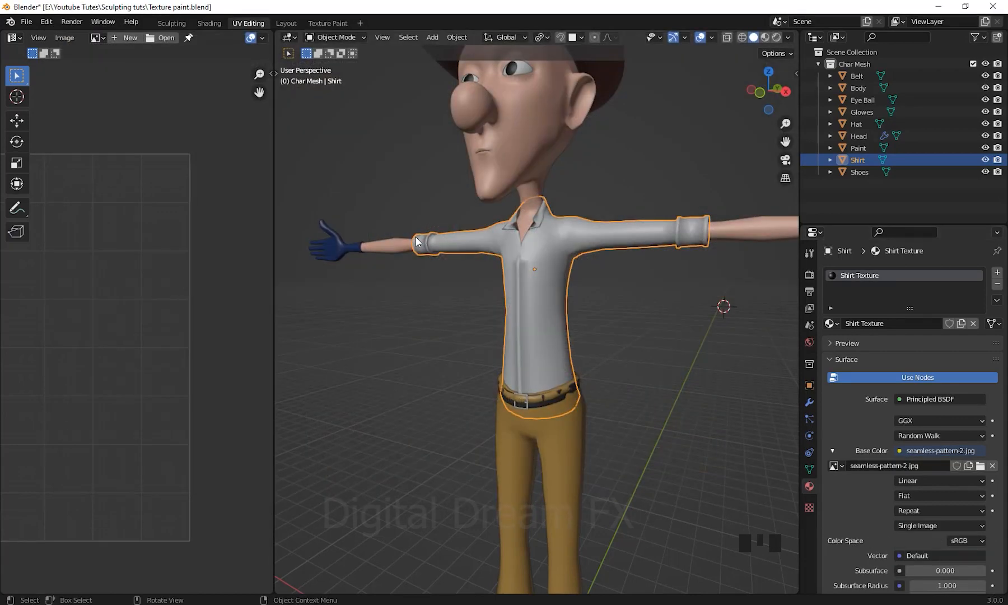
# Step: Show the viewport in Material Preview shading and inspect the plaid pattern on the shirt's torso and sleeves
pyautogui.click(766, 38)
pyautogui.moveTo(582, 435)
pyautogui.mouseDown(button='middle')
pyautogui.moveTo(440, 436)
pyautogui.moveTo(644, 429)
pyautogui.moveTo(595, 357)
pyautogui.moveTo(575, 378)
pyautogui.moveTo(492, 216)
pyautogui.mouseUp(button='middle')
pyautogui.scroll(3, 645, 430)
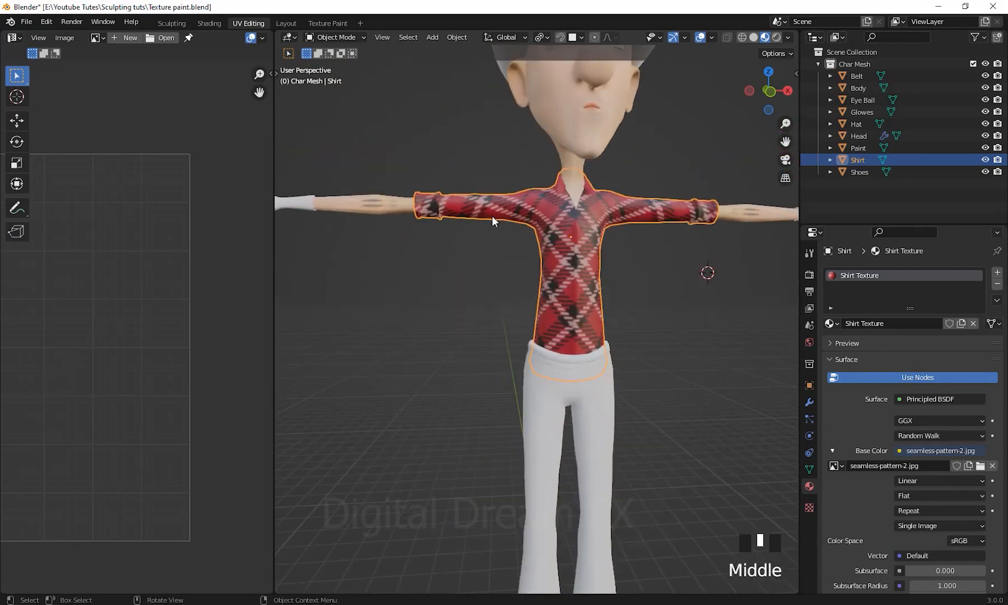
pyautogui.scroll(-3, 583, 349)
pyautogui.moveTo(583, 349); pyautogui.dragTo(558, 281, button='middle')
pyautogui.scroll(3, 584, 326)
pyautogui.moveTo(584, 326); pyautogui.dragTo(238, 341, button='middle')
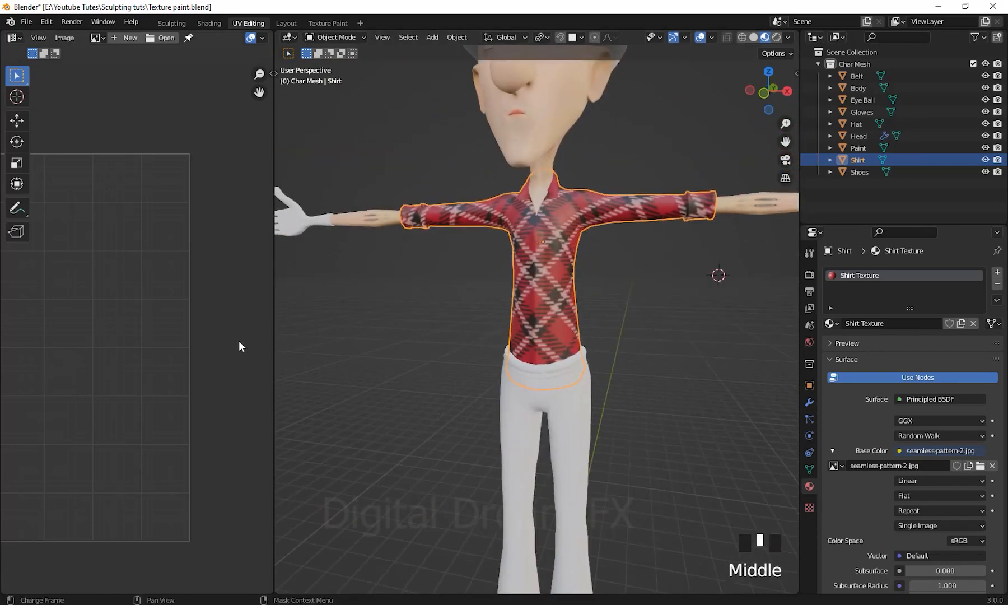
pyautogui.keyDown('shift'); pyautogui.moveTo(535, 320); pyautogui.dragTo(542, 325, button='middle'); pyautogui.keyUp('shift')
# Step: Enter Edit Mode on the shirt, enlarge the UV editor, and show seamless-pattern-2.jpg behind the UV islands
pyautogui.press('Tab')
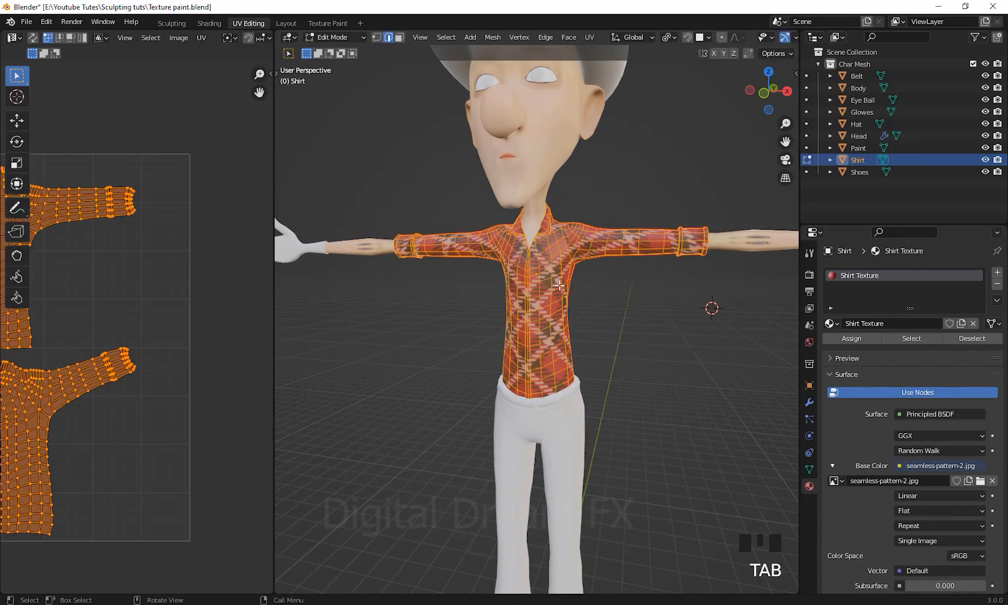
pyautogui.moveTo(274, 319); pyautogui.dragTo(645, 322)
pyautogui.scroll(-3, 360, 343)
pyautogui.scroll(1, 336, 391)
pyautogui.moveTo(338, 394); pyautogui.dragTo(357, 353, button='middle')
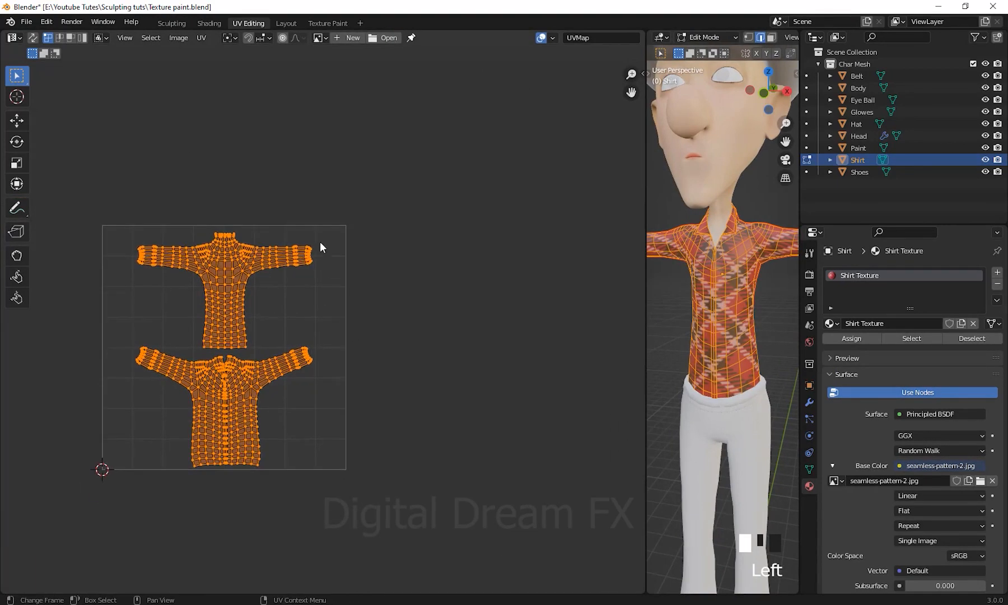
pyautogui.moveTo(336, 205); pyautogui.dragTo(337, 211, button='middle')
pyautogui.click(320, 38)
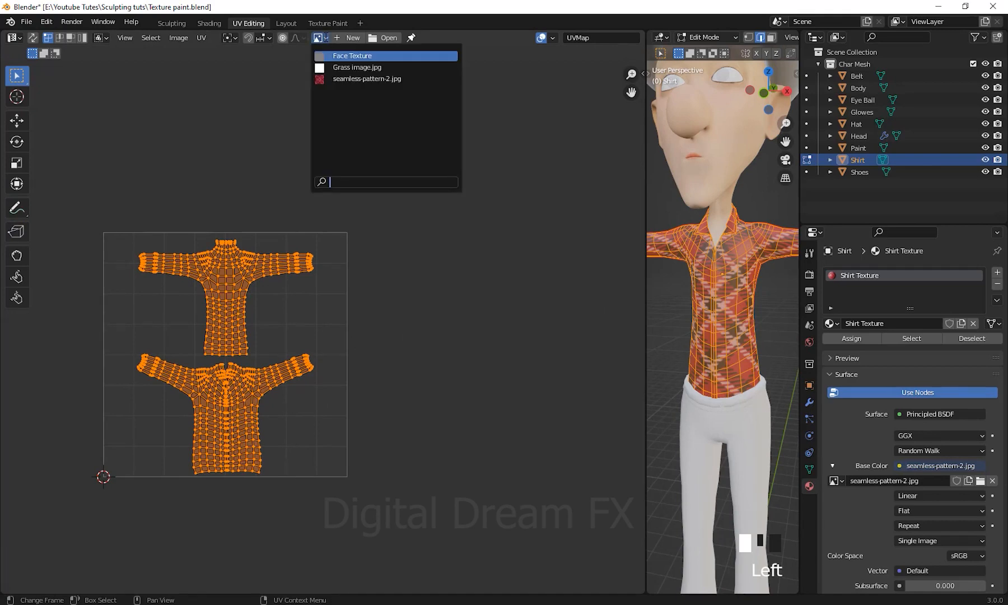
pyautogui.click(343, 76)
pyautogui.scroll(-5, 391, 320)
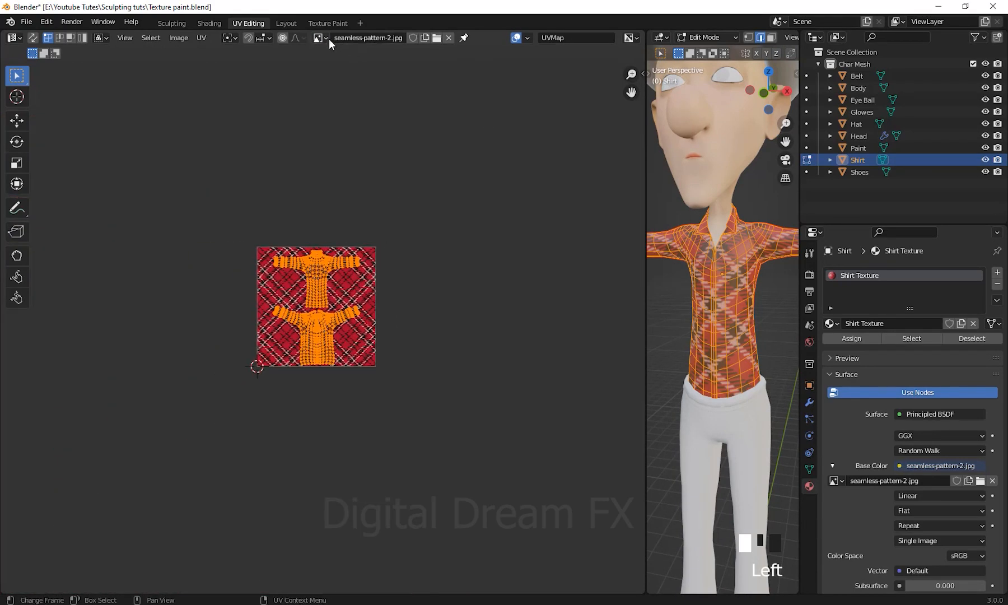
pyautogui.scroll(3, 412, 224)
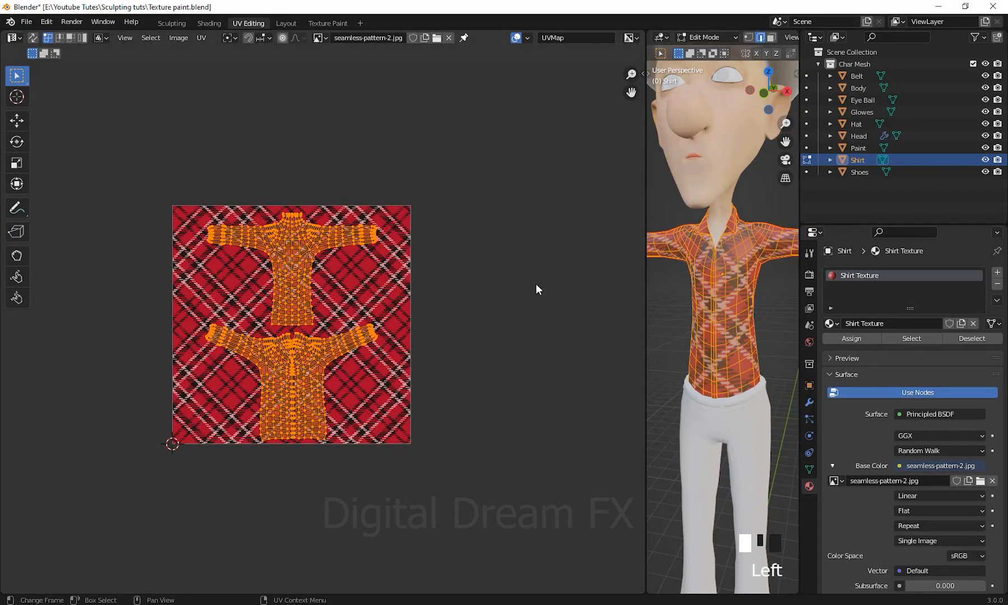
pyautogui.moveTo(536, 285); pyautogui.dragTo(484, 302, button='middle')
# Step: Try rotating all the shirt's UV islands by about 47 degrees over the plaid image, and undo the rotation
pyautogui.moveTo(646, 315); pyautogui.dragTo(389, 277)
pyautogui.keyDown('shift'); pyautogui.moveTo(656, 350); pyautogui.dragTo(670, 224, button='middle'); pyautogui.keyUp('shift')
pyautogui.scroll(2, 675, 308)
pyautogui.scroll(-2, 293, 292)
pyautogui.scroll(2, 288, 299)
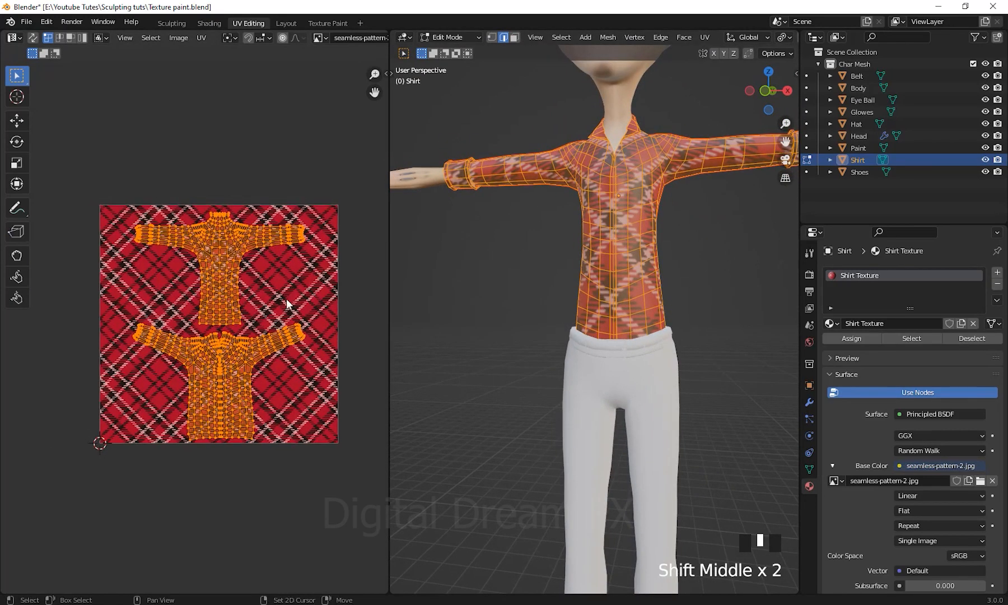
pyautogui.moveTo(274, 337); pyautogui.dragTo(241, 336, button='middle')
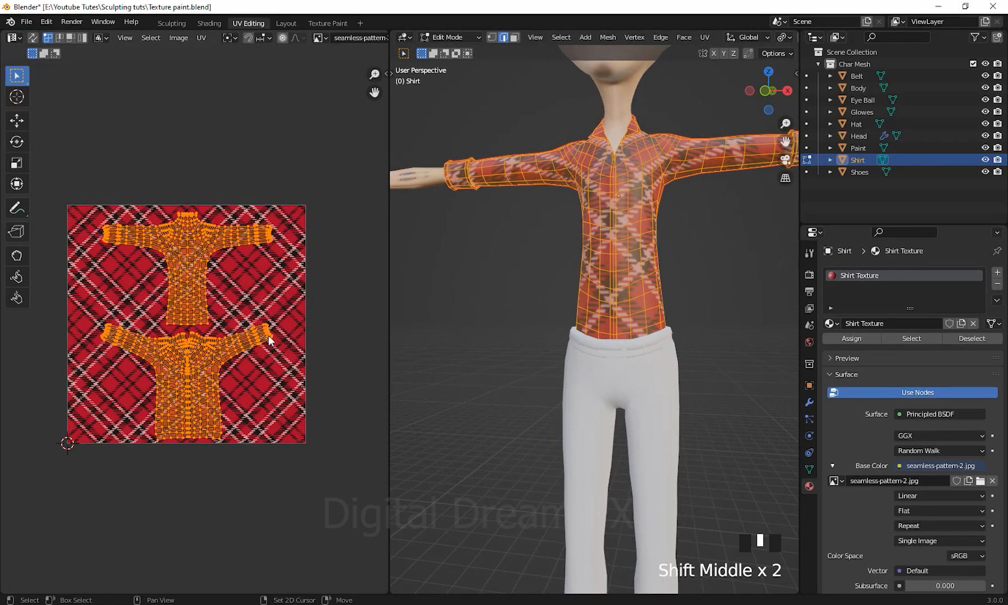
pyautogui.moveTo(77, 175); pyautogui.dragTo(289, 381)
pyautogui.click(308, 421)
pyautogui.moveTo(80, 202); pyautogui.dragTo(304, 442)
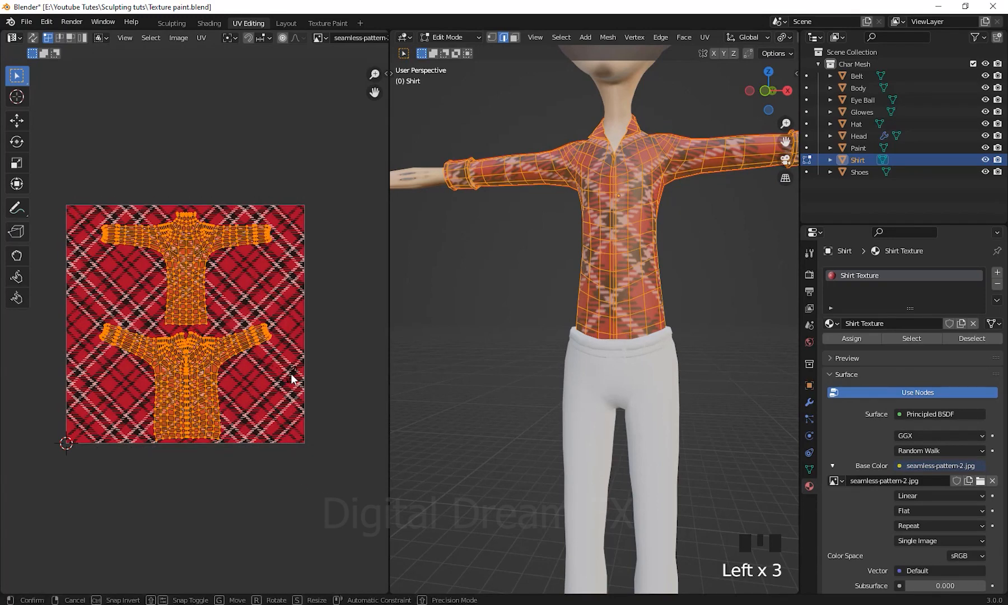
pyautogui.press('r')
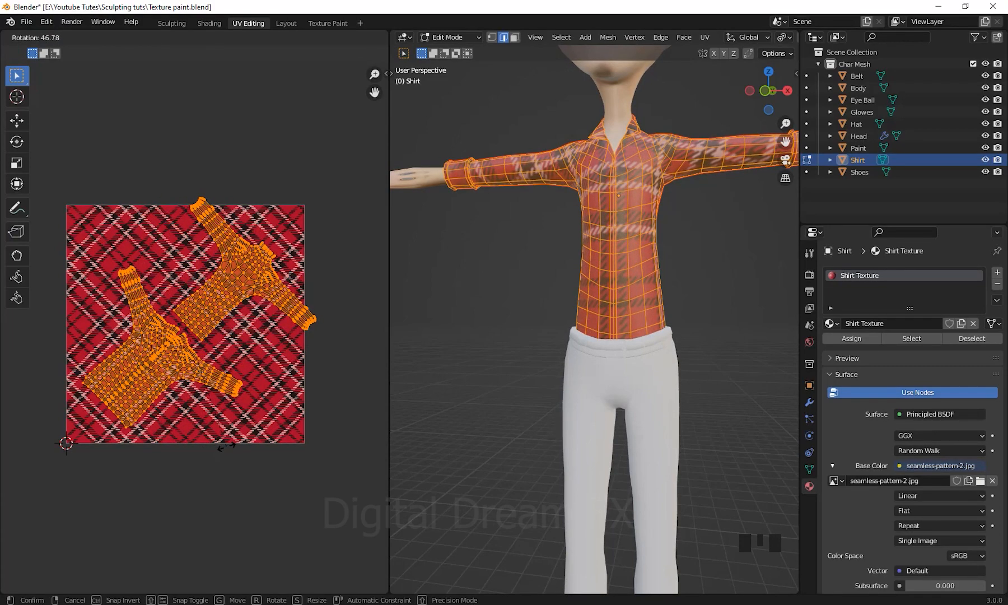
pyautogui.click(221, 446)
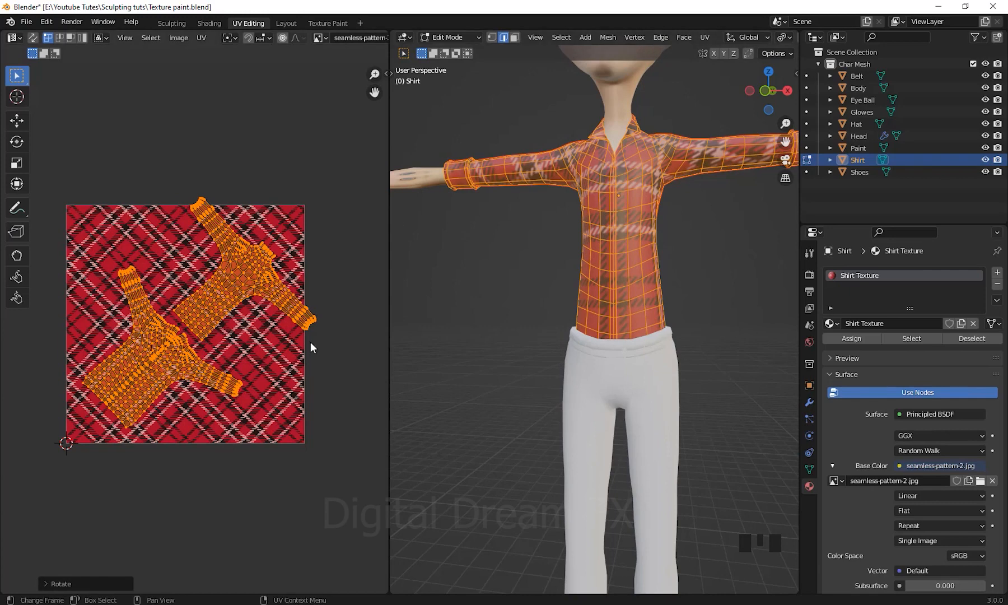
pyautogui.hotkey('ctrl', 'z')
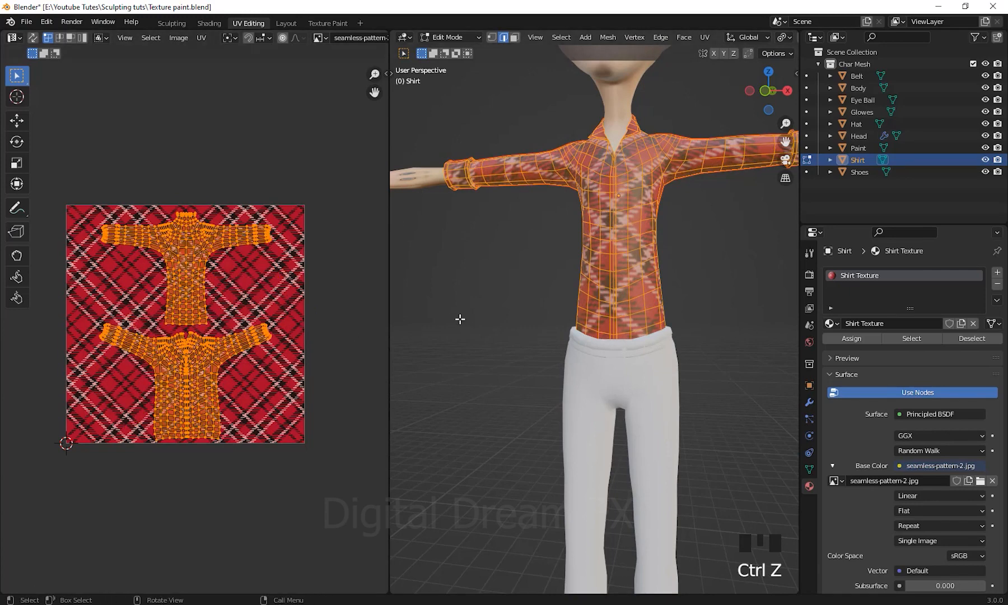
# Step: Enlarge the 3D viewport to check the whole character, and switch to the Shading workspace
pyautogui.moveTo(388, 333); pyautogui.dragTo(145, 333)
pyautogui.scroll(-1, 617, 330)
pyautogui.scroll(-3, 617, 330)
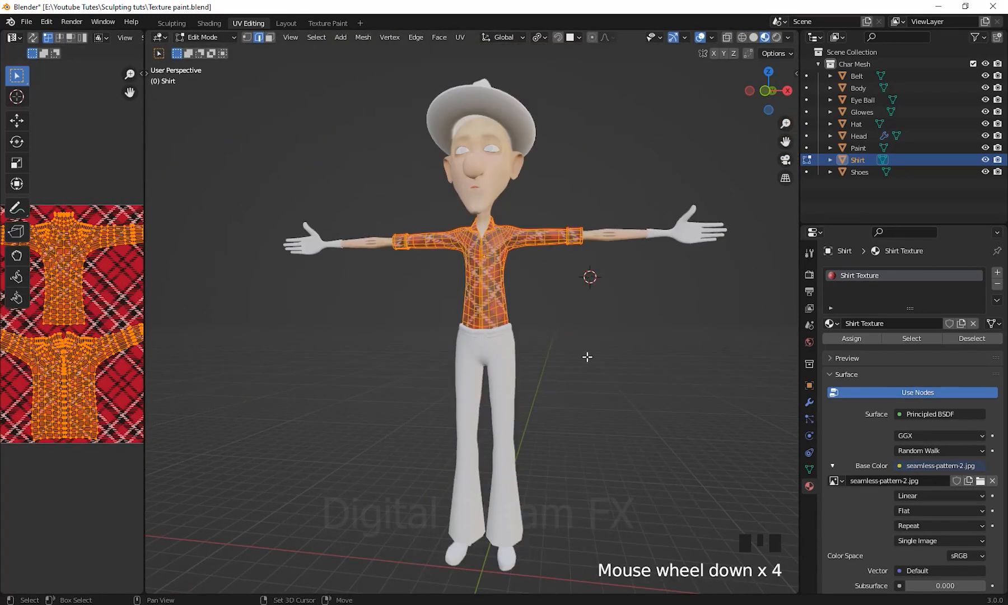
pyautogui.moveTo(617, 330); pyautogui.dragTo(578, 378, button='middle')
pyautogui.scroll(3, 557, 351)
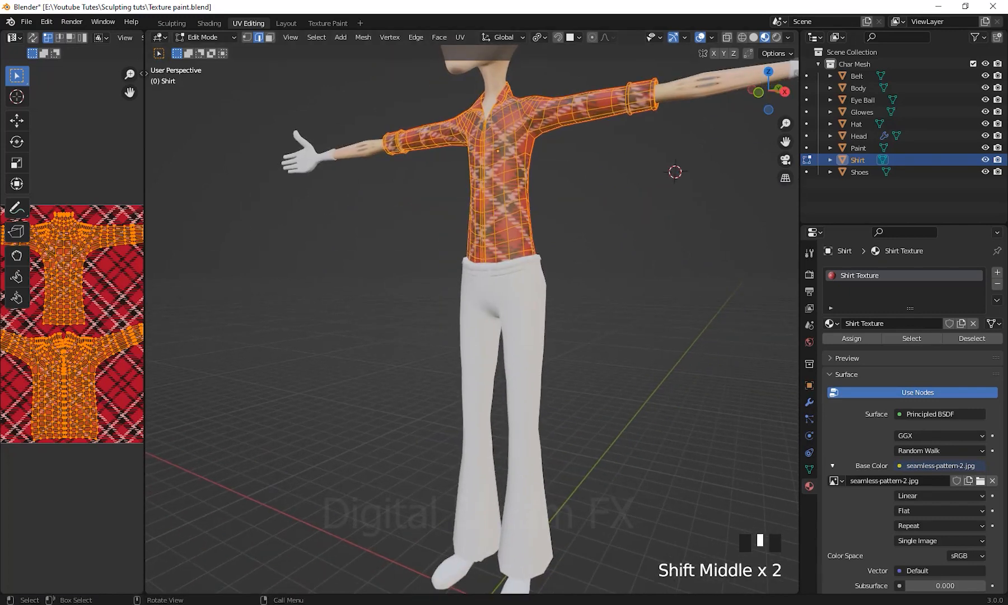
pyautogui.moveTo(197, 593); pyautogui.dragTo(268, 332)
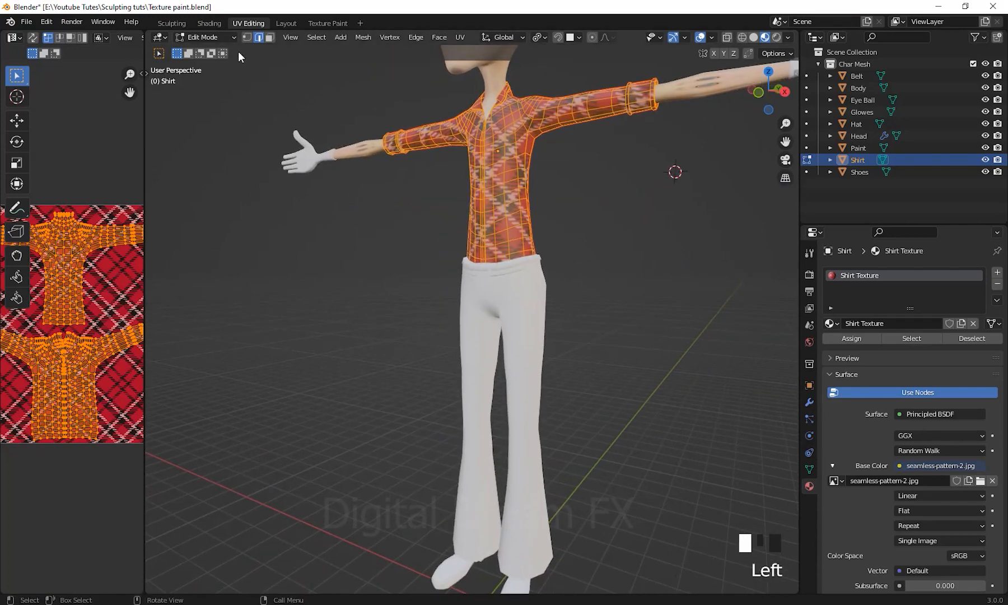
pyautogui.click(206, 22)
pyautogui.scroll(-2, 643, 478)
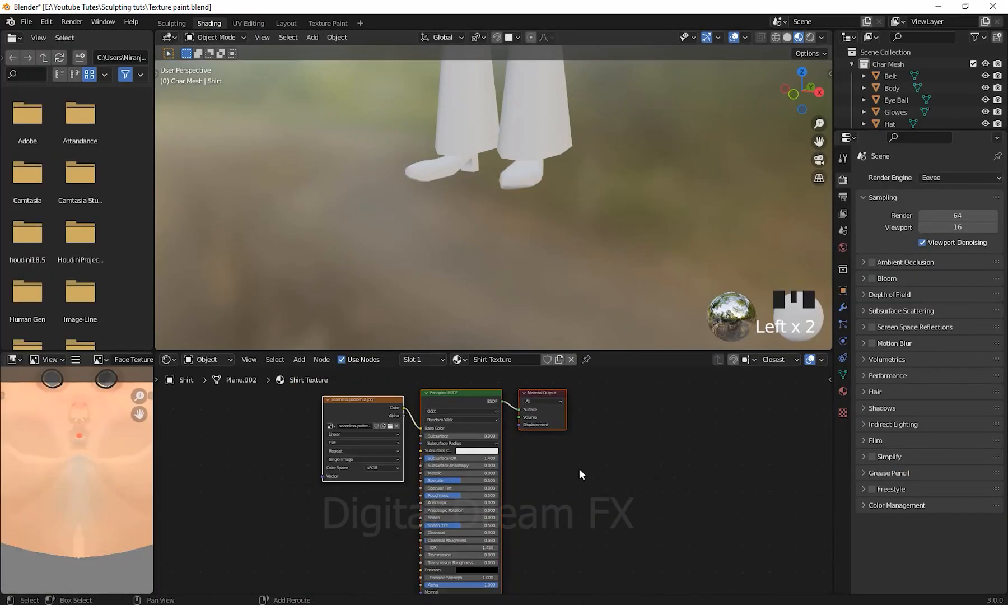
# Step: Move the seamless-pattern-2.jpg image node farther away from the Principled BSDF node to make room between them
pyautogui.moveTo(253, 382); pyautogui.dragTo(408, 415, button='middle')
pyautogui.scroll(8, 374, 440)
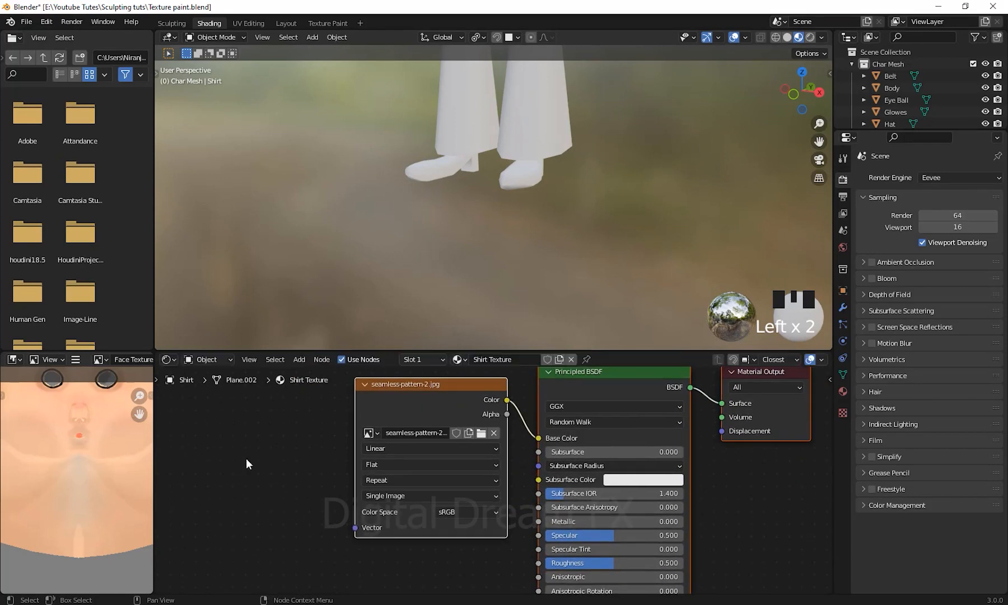
pyautogui.moveTo(424, 400); pyautogui.dragTo(349, 467)
pyautogui.click(332, 457)
pyautogui.scroll(-6, 504, 180)
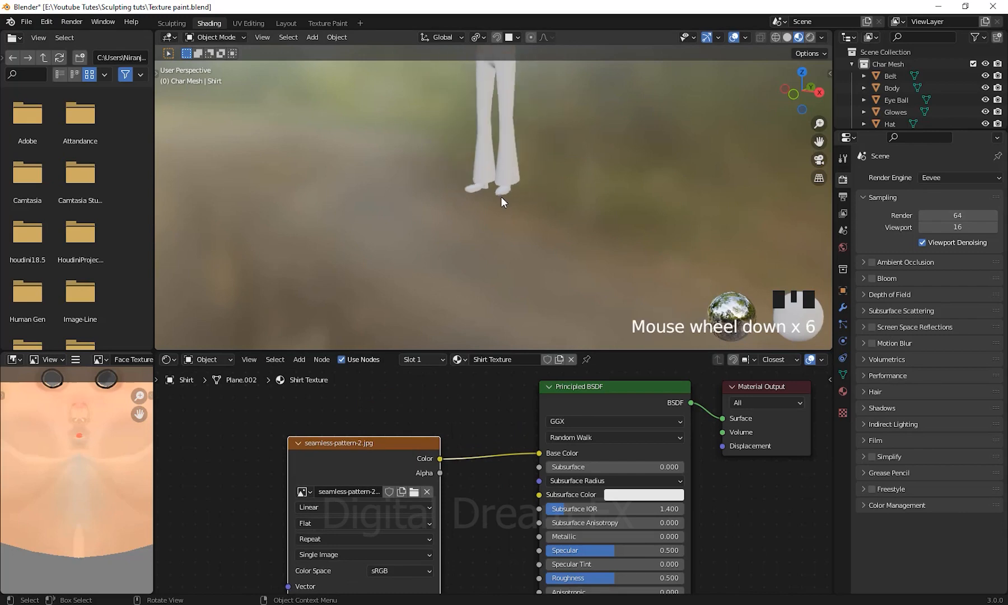
# Step: Add Mapping and Texture Coordinate nodes in front of the seamless-pattern-2.jpg image node in the Shirt Texture material
pyautogui.keyDown('shift'); pyautogui.moveTo(501, 195); pyautogui.dragTo(483, 356, button='middle'); pyautogui.keyUp('shift')
pyautogui.moveTo(518, 259); pyautogui.dragTo(532, 238, button='middle')
pyautogui.scroll(4, 490, 303)
pyautogui.keyDown('shift'); pyautogui.moveTo(490, 303); pyautogui.dragTo(487, 158, button='middle'); pyautogui.keyUp('shift')
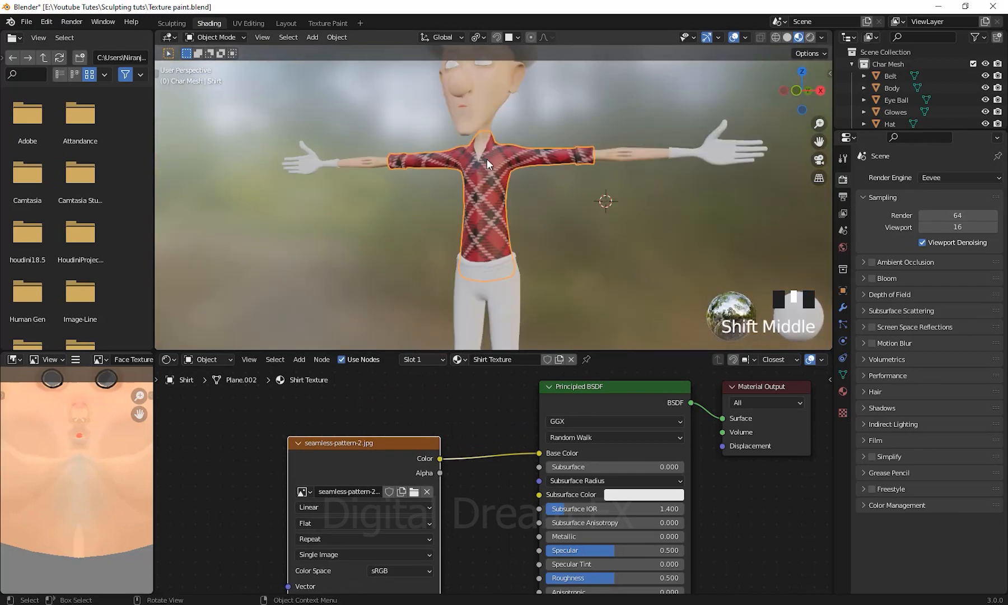
pyautogui.keyDown('shift'); pyautogui.moveTo(492, 244); pyautogui.dragTo(509, 227, button='middle'); pyautogui.keyUp('shift')
pyautogui.scroll(-3, 364, 477)
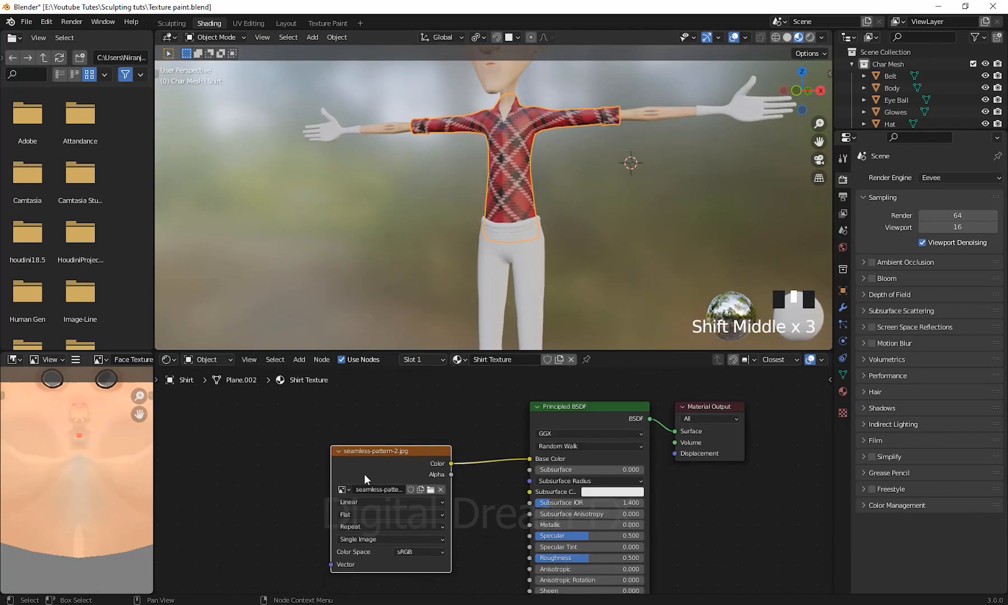
pyautogui.moveTo(353, 478); pyautogui.dragTo(392, 467, button='middle')
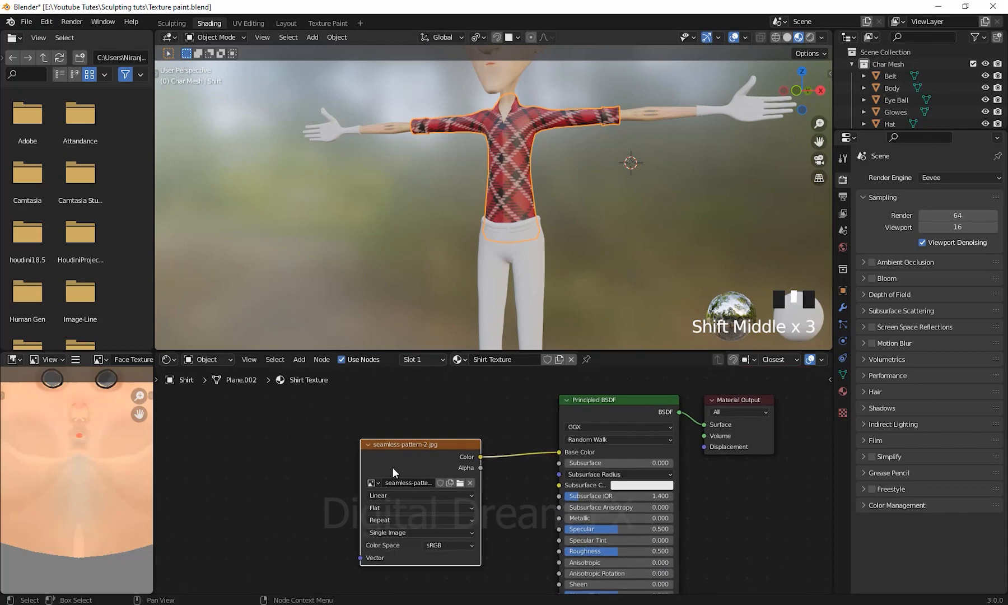
pyautogui.press('ctrl')
pyautogui.hotkey('ctrl', 't')
pyautogui.keyDown('shift'); pyautogui.moveTo(362, 459); pyautogui.dragTo(455, 433, button='middle'); pyautogui.keyUp('shift')
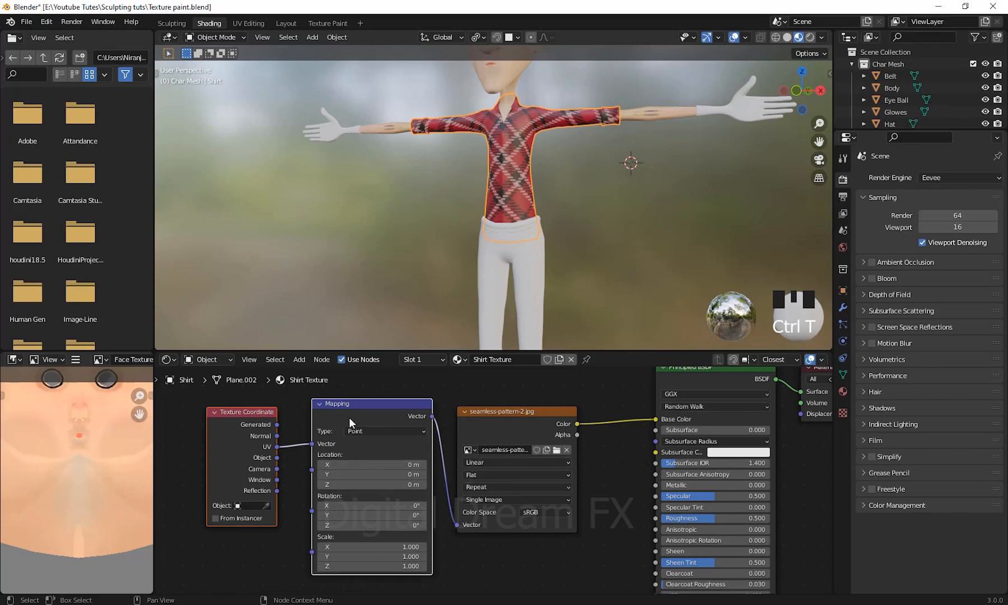
# Step: Set the Mapping node's scale to 10 on both X and Y, keeping Z unchanged
pyautogui.moveTo(454, 571)
pyautogui.mouseDown(button='middle')
pyautogui.moveTo(452, 538)
pyautogui.moveTo(448, 570)
pyautogui.mouseUp(button='middle')
pyautogui.scroll(2, 453, 541)
pyautogui.moveTo(390, 541); pyautogui.dragTo(457, 541)
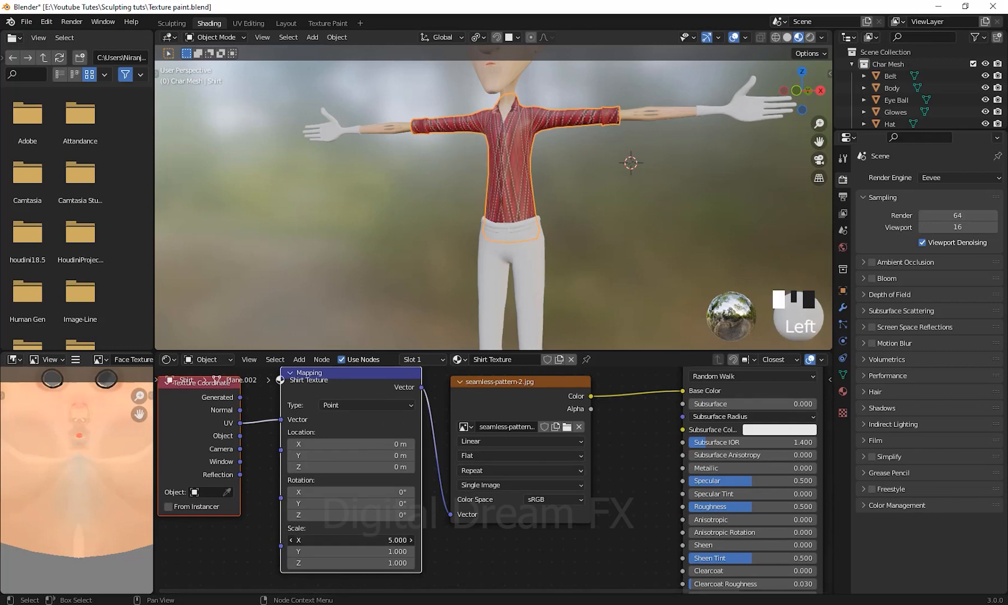
pyautogui.moveTo(388, 541); pyautogui.dragTo(385, 542)
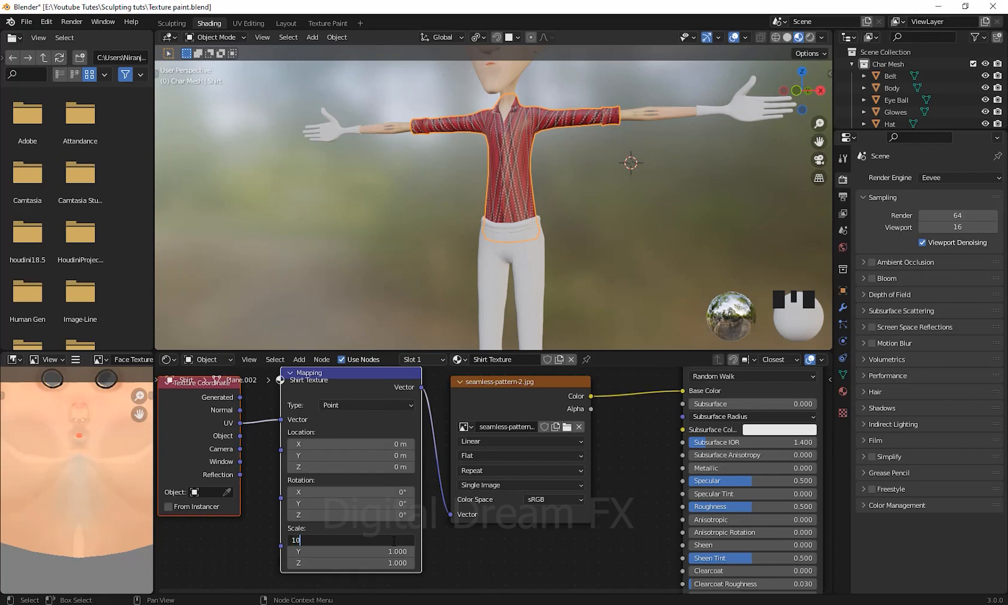
pyautogui.click(393, 541)
pyautogui.click(385, 553)
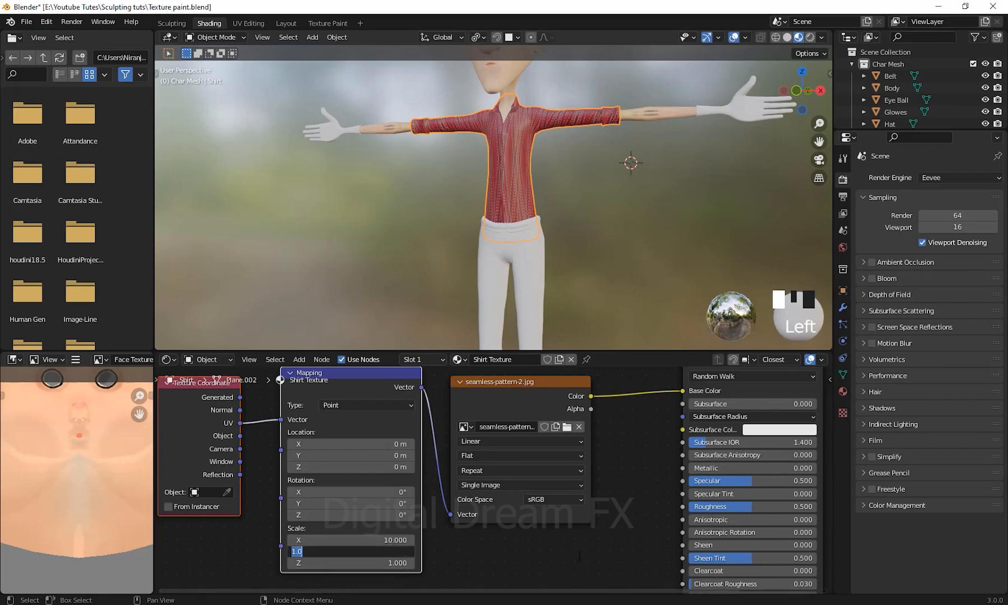
pyautogui.write('10')
pyautogui.click(628, 551)
# Step: Examine the rescaled plaid on the shirt's torso, collar and sleeves, both close up and from a distance
pyautogui.scroll(5, 616, 239)
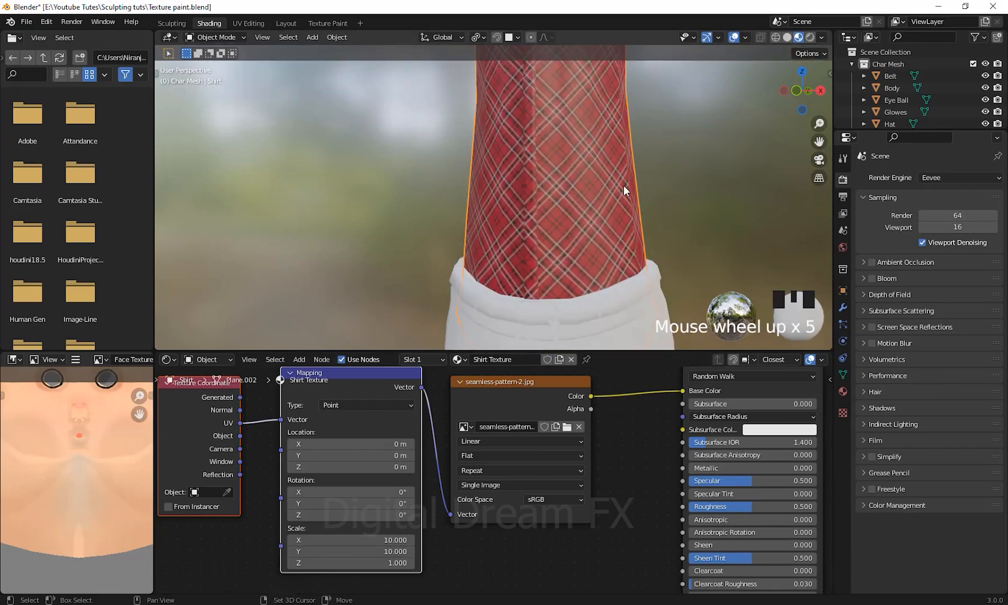
pyautogui.keyDown('shift'); pyautogui.moveTo(624, 190); pyautogui.dragTo(575, 344, button='middle'); pyautogui.keyUp('shift')
pyautogui.scroll(-3, 575, 345)
pyautogui.moveTo(599, 294); pyautogui.dragTo(418, 309, button='middle')
pyautogui.scroll(2, 643, 277)
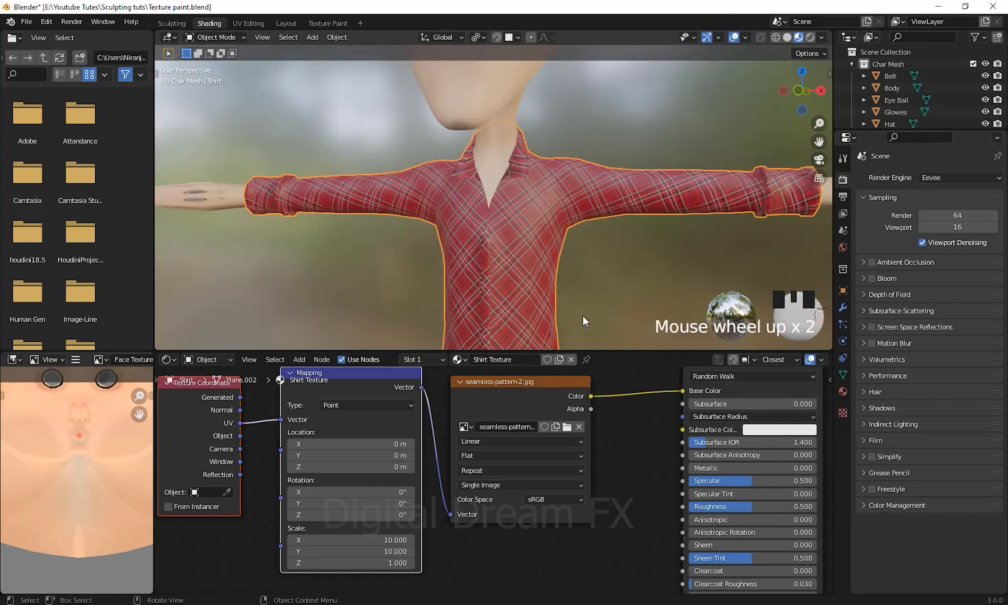
pyautogui.keyDown('shift'); pyautogui.moveTo(583, 315); pyautogui.dragTo(592, 203, button='middle'); pyautogui.keyUp('shift')
pyautogui.scroll(-4, 578, 238)
pyautogui.scroll(-2, 562, 264)
pyautogui.moveTo(562, 263)
pyautogui.mouseDown(button='middle')
pyautogui.moveTo(537, 269)
pyautogui.moveTo(554, 254)
pyautogui.moveTo(545, 263)
pyautogui.mouseUp(button='middle')
pyautogui.scroll(-1, 621, 453)
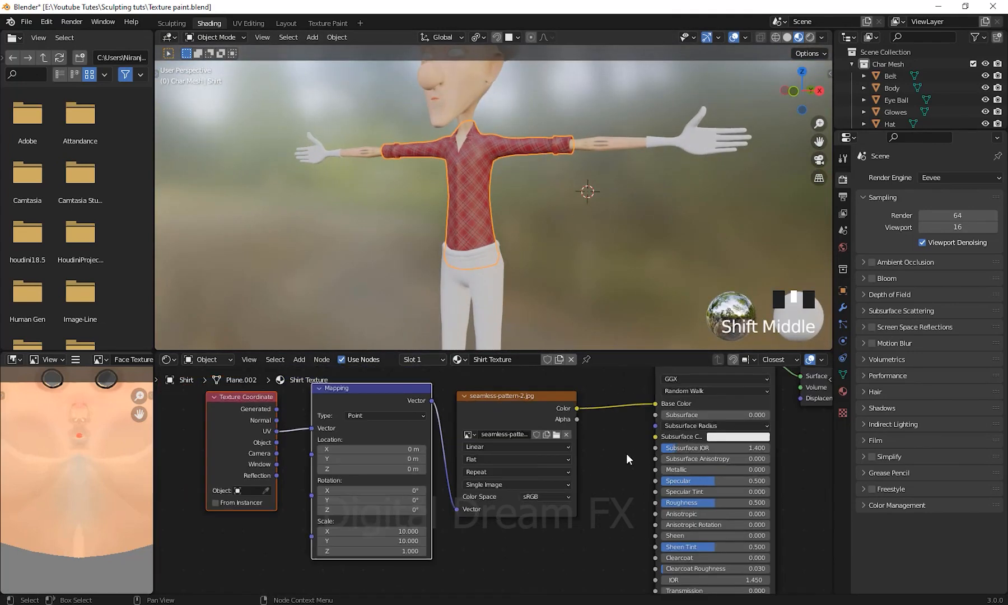
pyautogui.moveTo(616, 482); pyautogui.dragTo(466, 542, button='middle')
pyautogui.scroll(1, 711, 481)
pyautogui.scroll(-2, 515, 172)
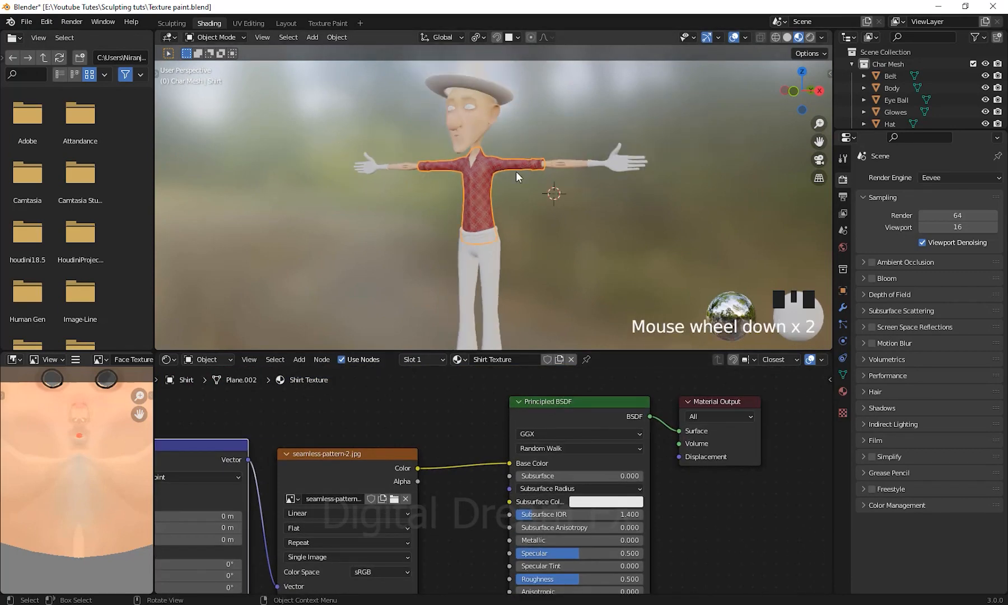
pyautogui.moveTo(516, 172); pyautogui.dragTo(564, 206, button='middle')
pyautogui.scroll(4, 546, 178)
pyautogui.moveTo(565, 209); pyautogui.dragTo(571, 251, button='middle')
pyautogui.scroll(-2, 565, 246)
pyautogui.scroll(-3, 566, 224)
pyautogui.scroll(2, 568, 225)
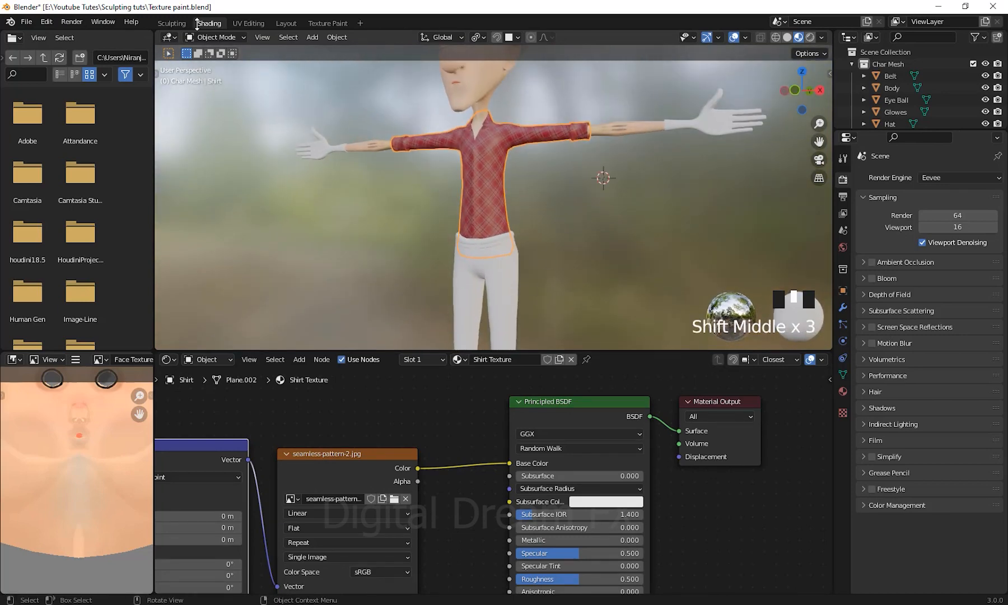
# Step: Switch to the Layout workspace and show the character in Material Preview shading, viewing it from several angles
pyautogui.click(284, 23)
pyautogui.scroll(-3, 596, 222)
pyautogui.keyDown('shift'); pyautogui.moveTo(597, 223); pyautogui.dragTo(557, 169, button='middle'); pyautogui.keyUp('shift')
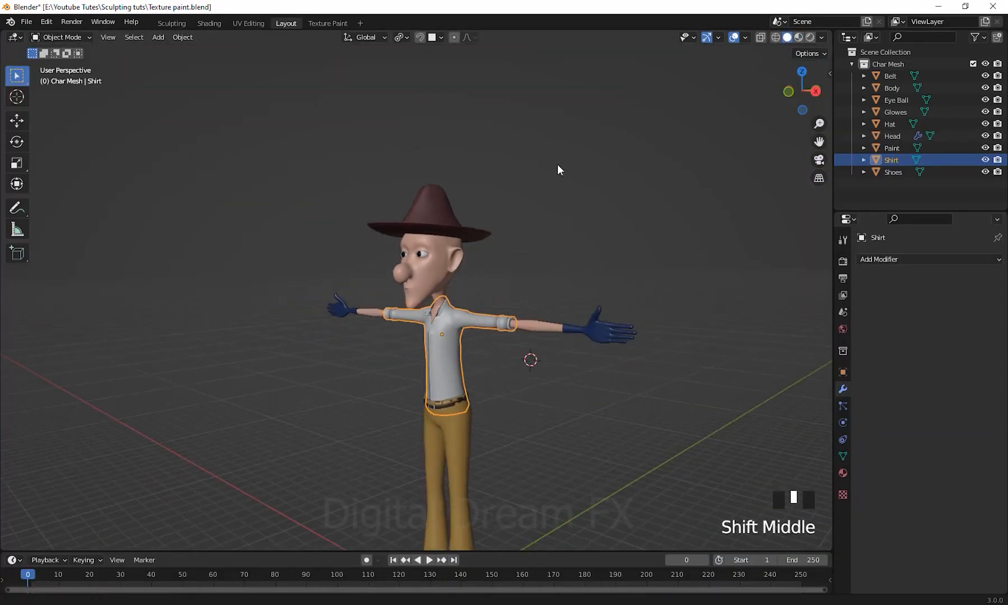
pyautogui.click(810, 37)
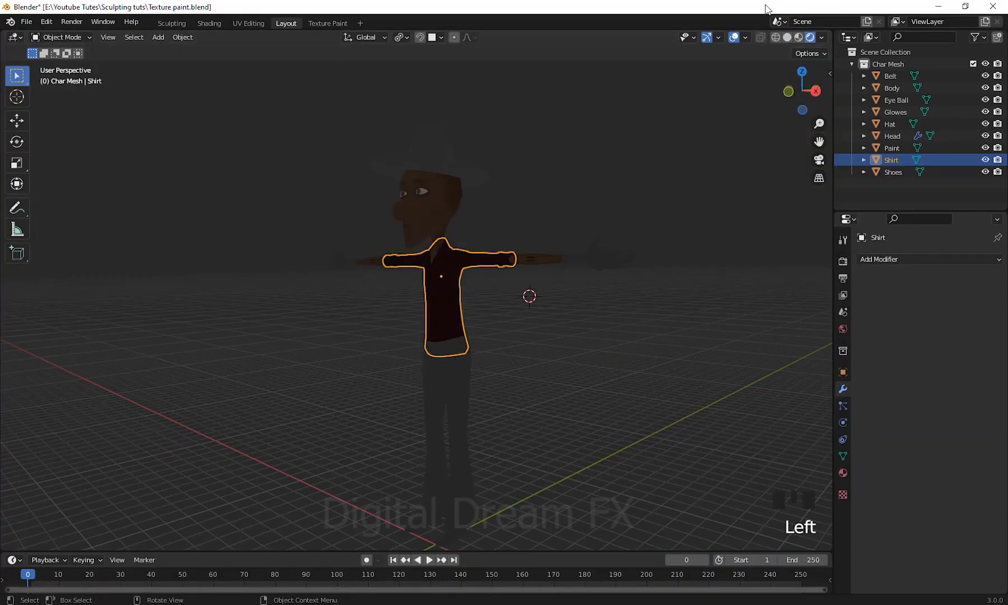
pyautogui.click(797, 38)
pyautogui.moveTo(475, 260)
pyautogui.mouseDown(button='middle')
pyautogui.moveTo(511, 295)
pyautogui.moveTo(461, 410)
pyautogui.moveTo(524, 151)
pyautogui.mouseUp(button='middle')
pyautogui.scroll(3, 534, 295)
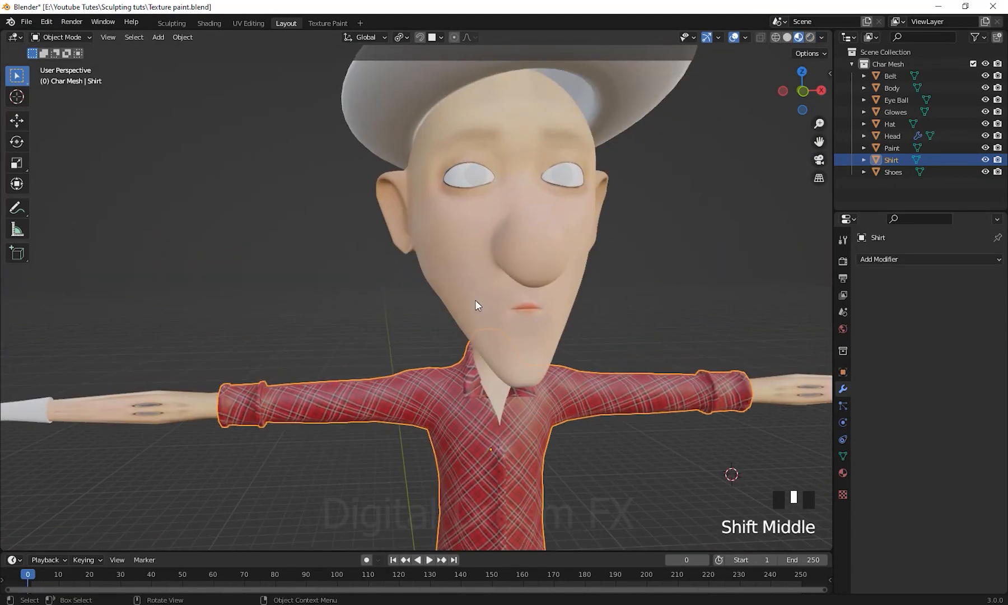
pyautogui.scroll(-3, 476, 303)
pyautogui.moveTo(526, 317); pyautogui.dragTo(453, 138, button='middle')
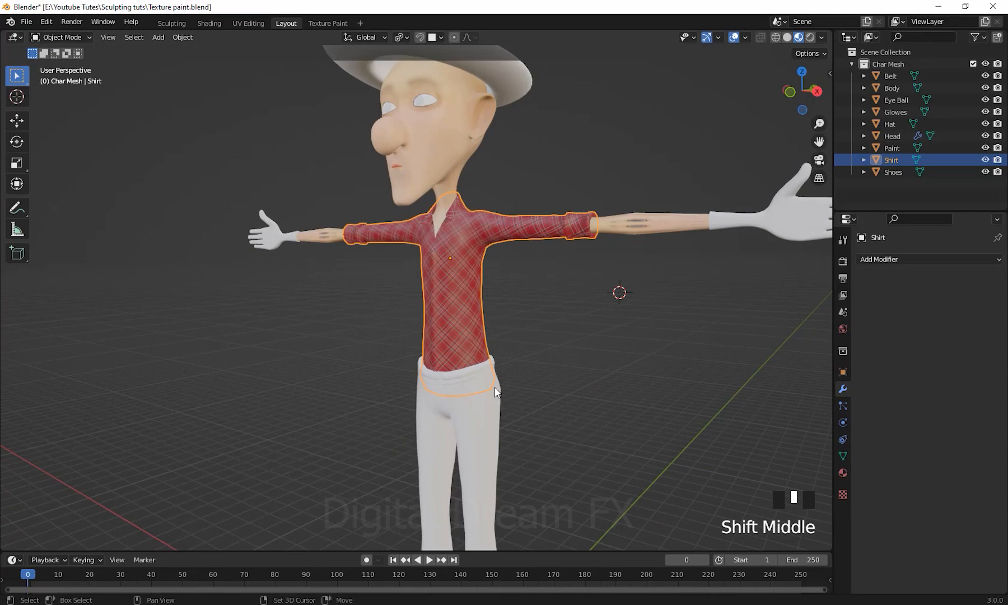
# Step: Select the character's forearms (the Body object) and unlink the Face Mat material from their slot
pyautogui.scroll(2, 497, 319)
pyautogui.keyDown('shift'); pyautogui.moveTo(497, 319); pyautogui.dragTo(637, 267, button='middle'); pyautogui.keyUp('shift')
pyautogui.click(638, 268)
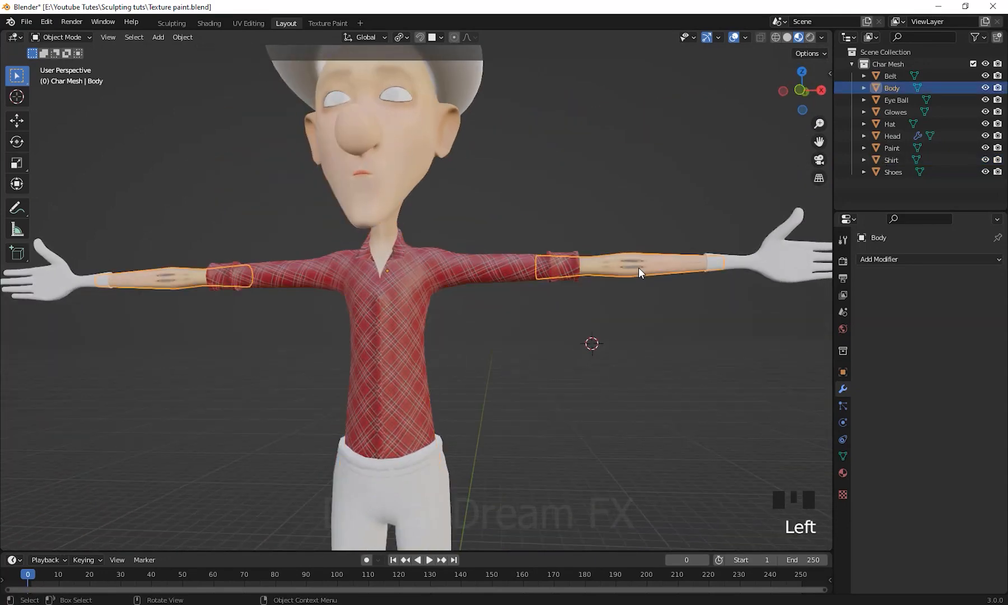
pyautogui.scroll(-3, 588, 305)
pyautogui.moveTo(587, 305)
pyautogui.keyDown('shift'); pyautogui.mouseDown(button='middle')
pyautogui.moveTo(569, 272)
pyautogui.moveTo(565, 301)
pyautogui.moveTo(489, 269)
pyautogui.moveTo(577, 320)
pyautogui.mouseUp(button='middle'); pyautogui.keyUp('shift')
pyautogui.scroll(2, 597, 202)
pyautogui.keyDown('shift'); pyautogui.moveTo(597, 202); pyautogui.dragTo(582, 328, button='middle'); pyautogui.keyUp('shift')
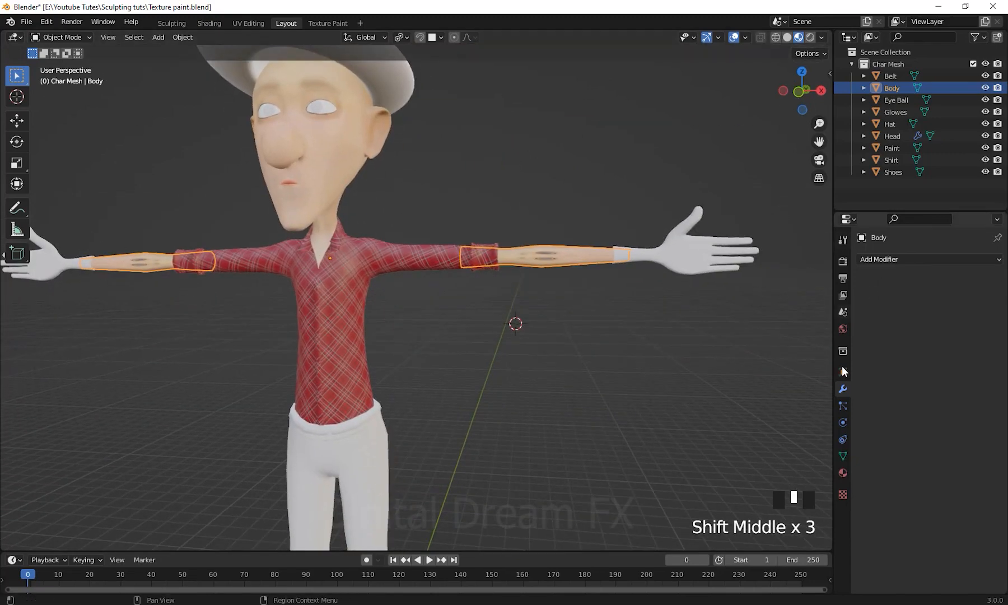
pyautogui.click(842, 473)
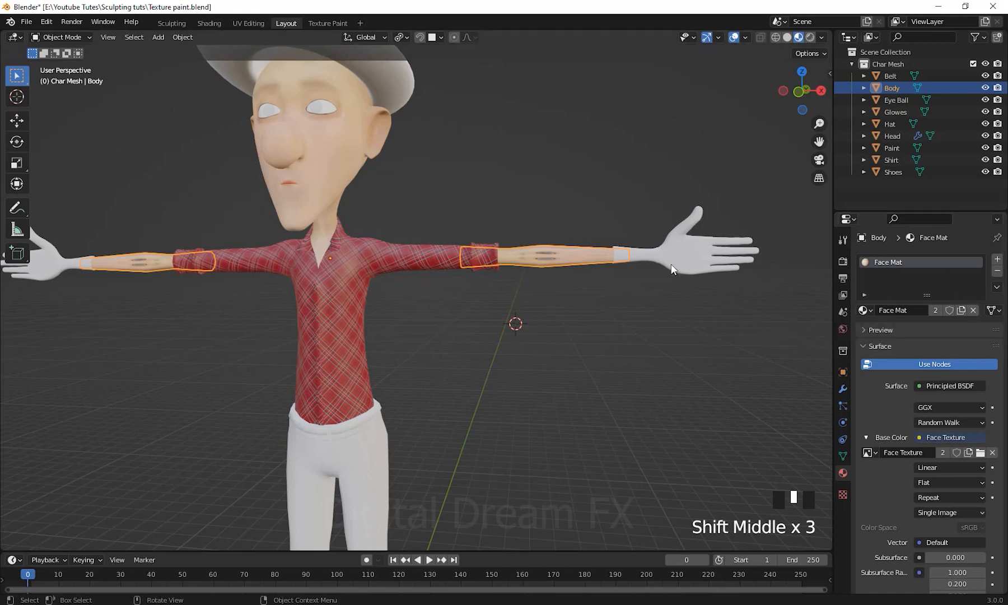
pyautogui.doubleClick(974, 310)
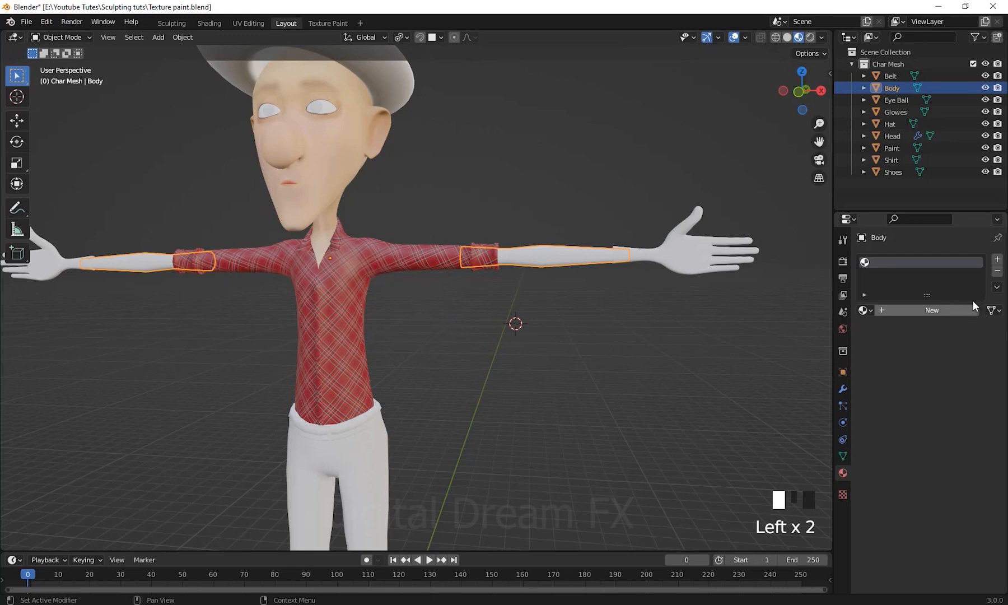
# Step: Create a new material on the forearms and name it Body
pyautogui.click(945, 310)
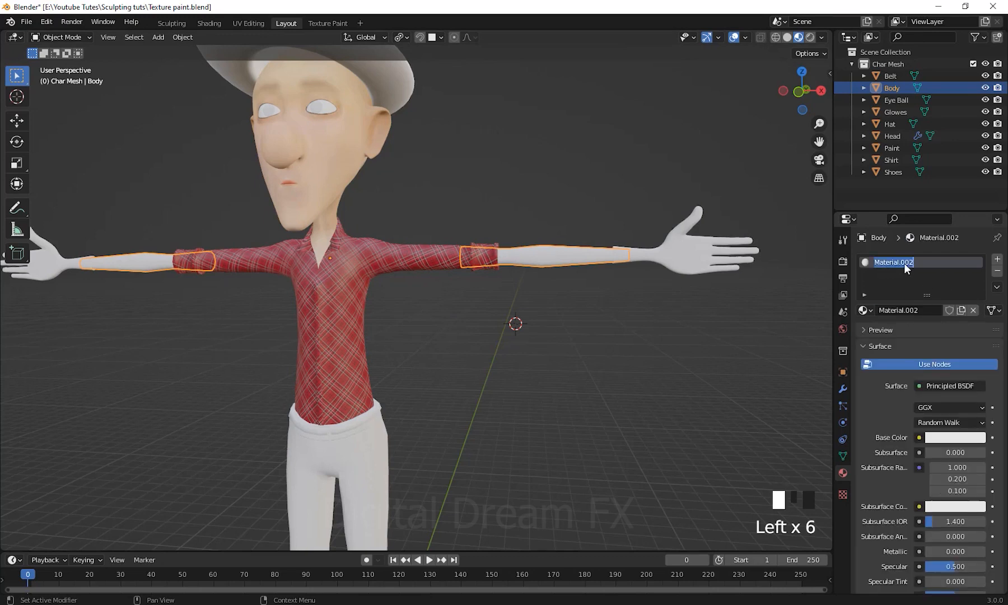
pyautogui.write('Body')
pyautogui.press('Return')
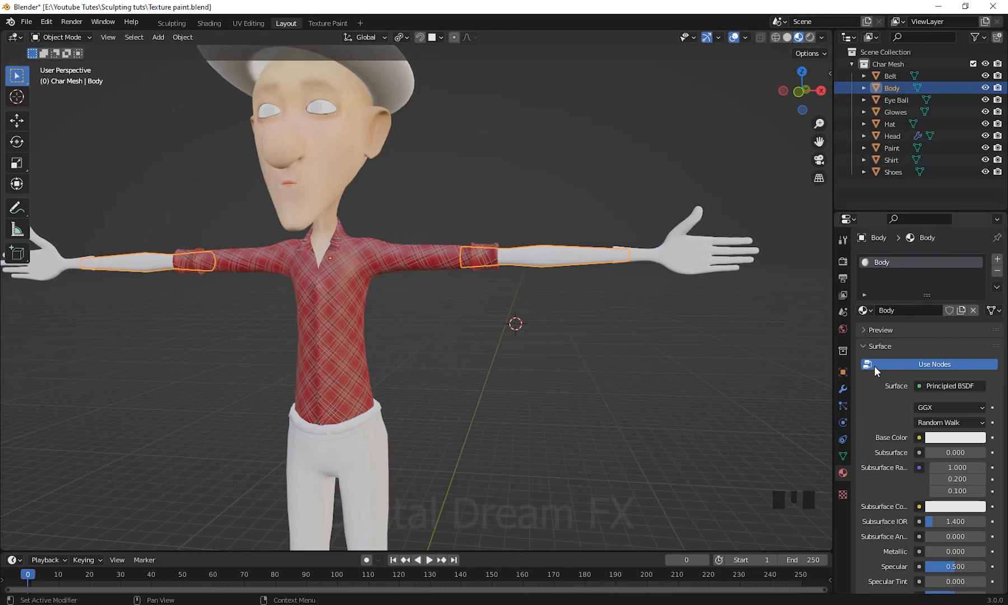
# Step: Set the Body material's base color to a light orange skin tone of about H 0.052, S 0.738, V 0.8
pyautogui.scroll(-2, 881, 414)
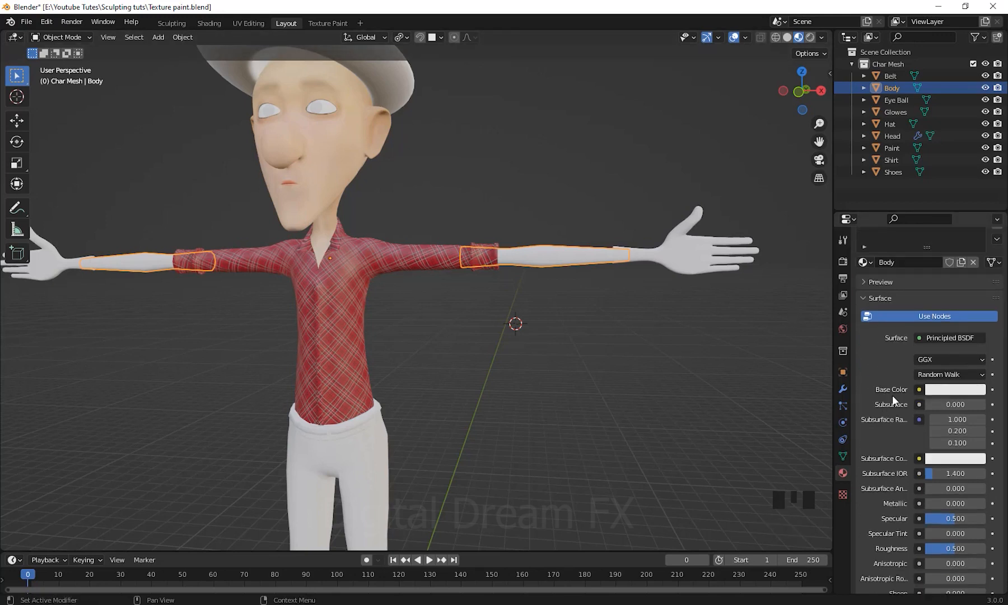
pyautogui.click(942, 391)
pyautogui.moveTo(924, 265); pyautogui.dragTo(917, 278)
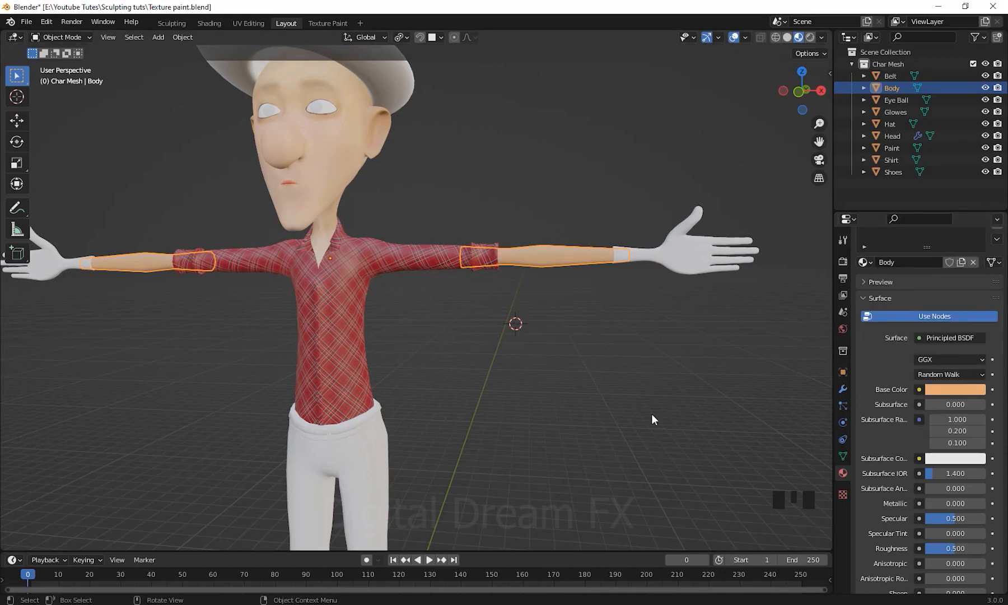
pyautogui.click(938, 391)
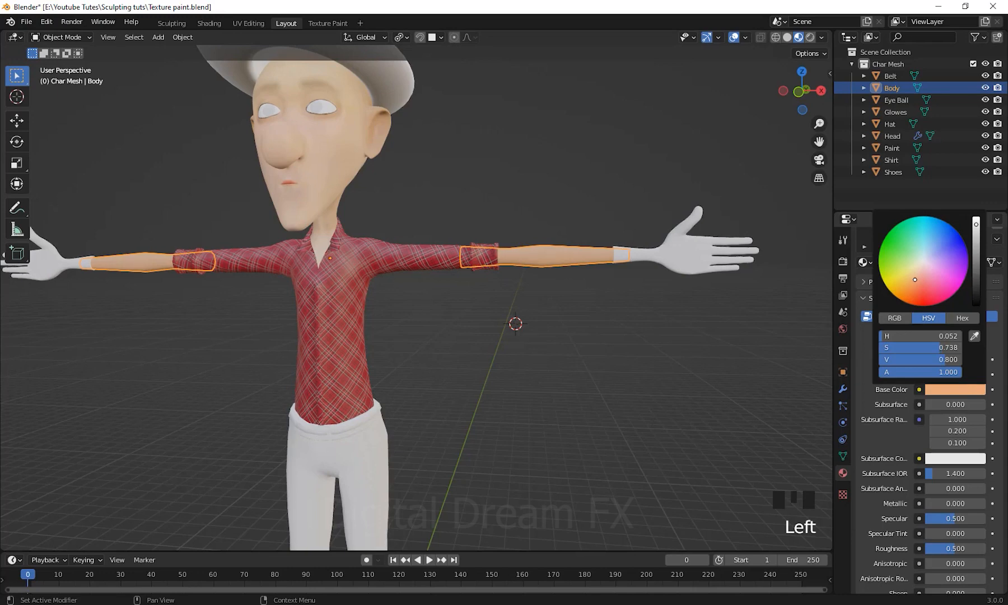
# Step: Examine the skin-coloured arms and the plaid shirt from the back, side and front of the character
pyautogui.scroll(-3, 640, 426)
pyautogui.moveTo(639, 427); pyautogui.dragTo(489, 360, button='middle')
pyautogui.scroll(7, 364, 402)
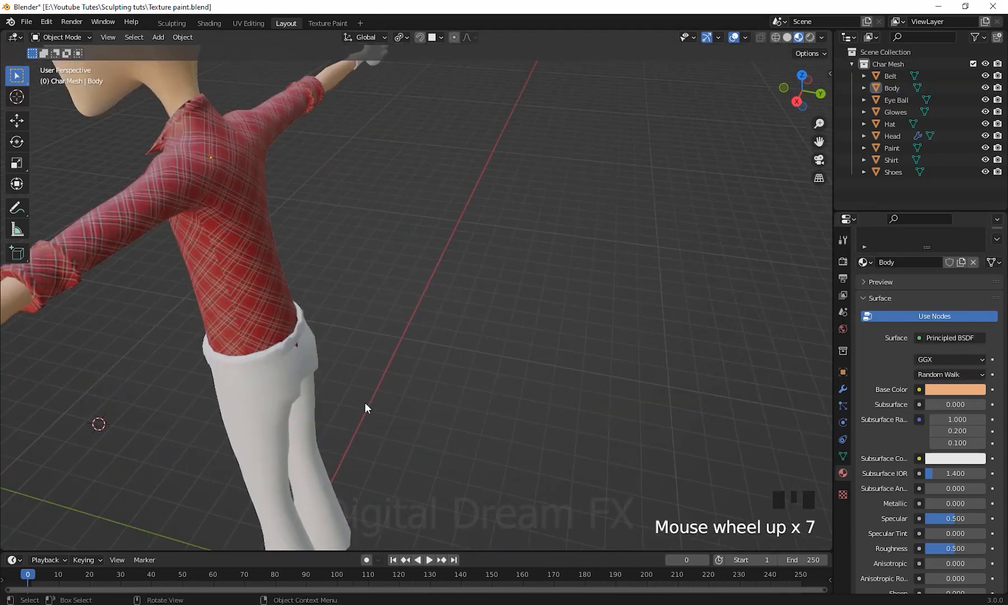
pyautogui.keyDown('shift'); pyautogui.moveTo(365, 403); pyautogui.dragTo(350, 251, button='middle'); pyautogui.keyUp('shift')
pyautogui.moveTo(424, 326); pyautogui.dragTo(534, 403, button='middle')
pyautogui.scroll(2, 534, 403)
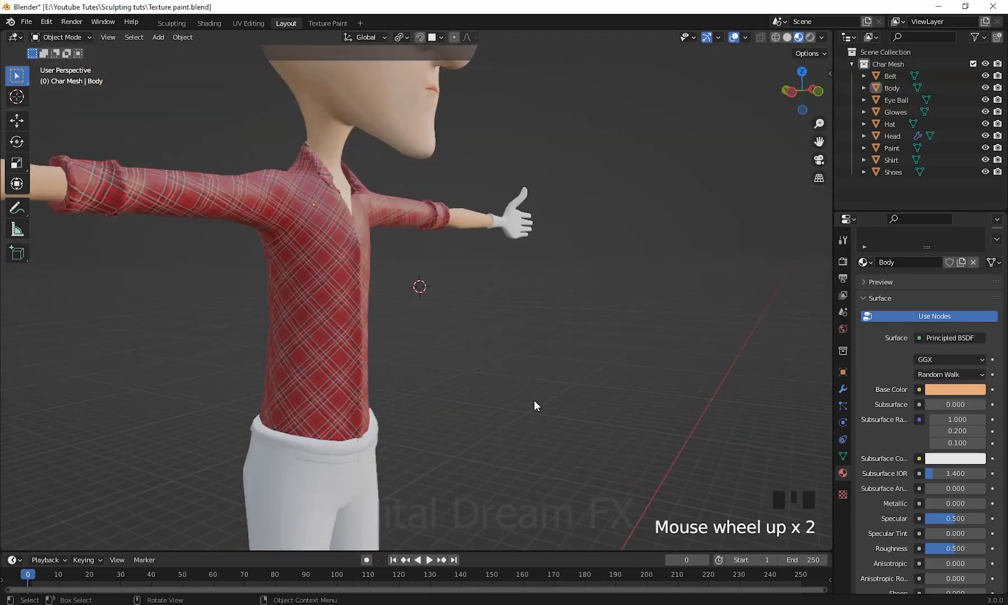
pyautogui.scroll(-4, 605, 311)
pyautogui.scroll(2, 505, 329)
pyautogui.keyDown('shift'); pyautogui.moveTo(504, 329); pyautogui.dragTo(564, 266, button='middle'); pyautogui.keyUp('shift')
pyautogui.keyDown('shift'); pyautogui.moveTo(558, 305); pyautogui.dragTo(539, 335, button='middle'); pyautogui.keyUp('shift')
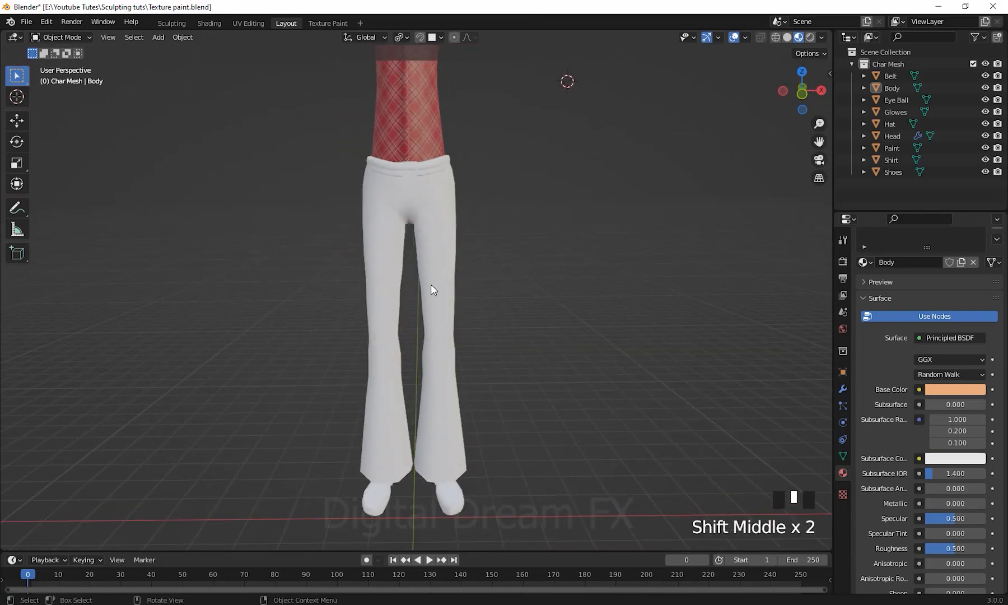
# Step: Select the trousers and unlink Material.004, leaving a single empty material slot
pyautogui.click(431, 284)
pyautogui.scroll(-3, 507, 320)
pyautogui.keyDown('shift'); pyautogui.moveTo(621, 334); pyautogui.dragTo(633, 366, button='middle'); pyautogui.keyUp('shift')
pyautogui.scroll(2, 551, 322)
pyautogui.keyDown('shift'); pyautogui.moveTo(551, 322); pyautogui.dragTo(576, 372, button='middle'); pyautogui.keyUp('shift')
pyautogui.scroll(1, 554, 356)
pyautogui.keyDown('shift'); pyautogui.moveTo(576, 372); pyautogui.dragTo(594, 392, button='middle'); pyautogui.keyUp('shift')
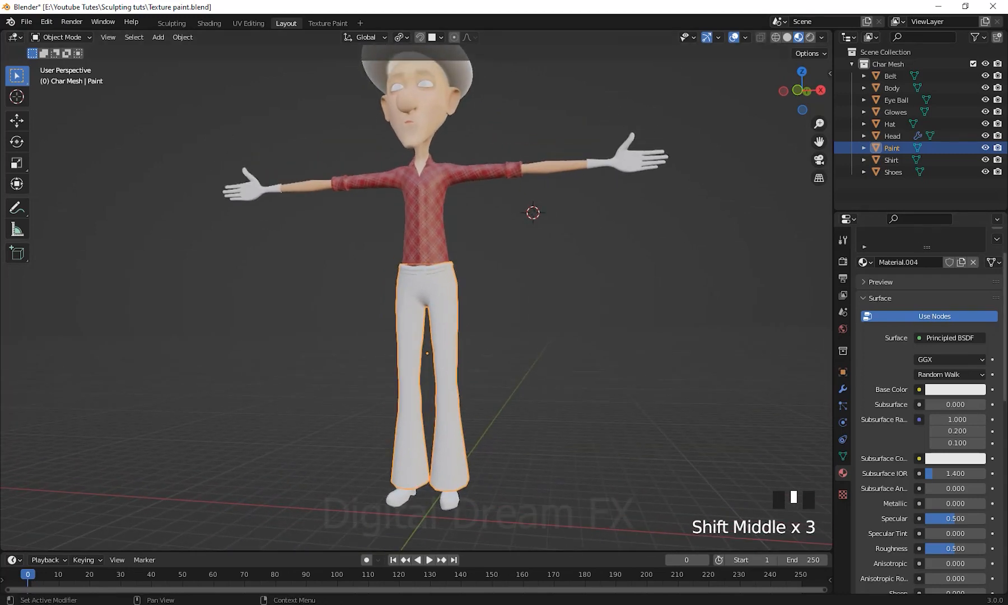
pyautogui.click(973, 262)
pyautogui.click(997, 262)
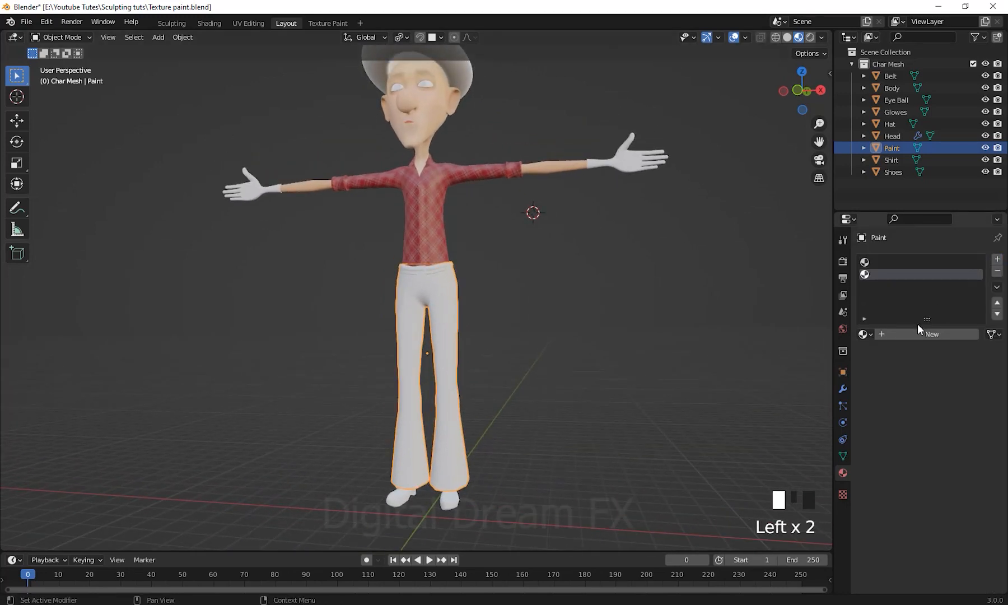
pyautogui.doubleClick(886, 274)
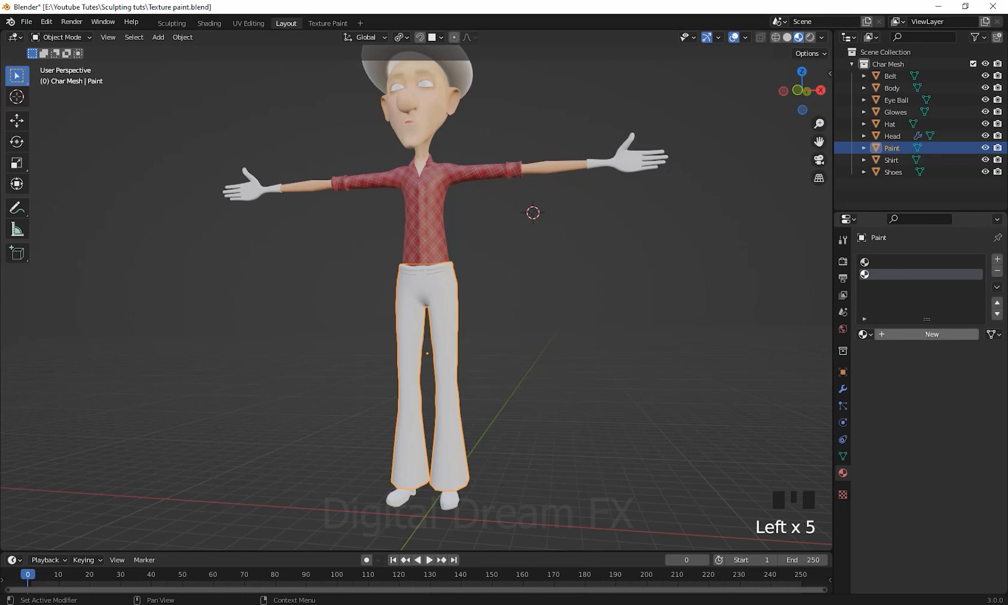
pyautogui.click(997, 273)
# Step: Create a new material on the trousers and name it Paint Mat
pyautogui.click(934, 310)
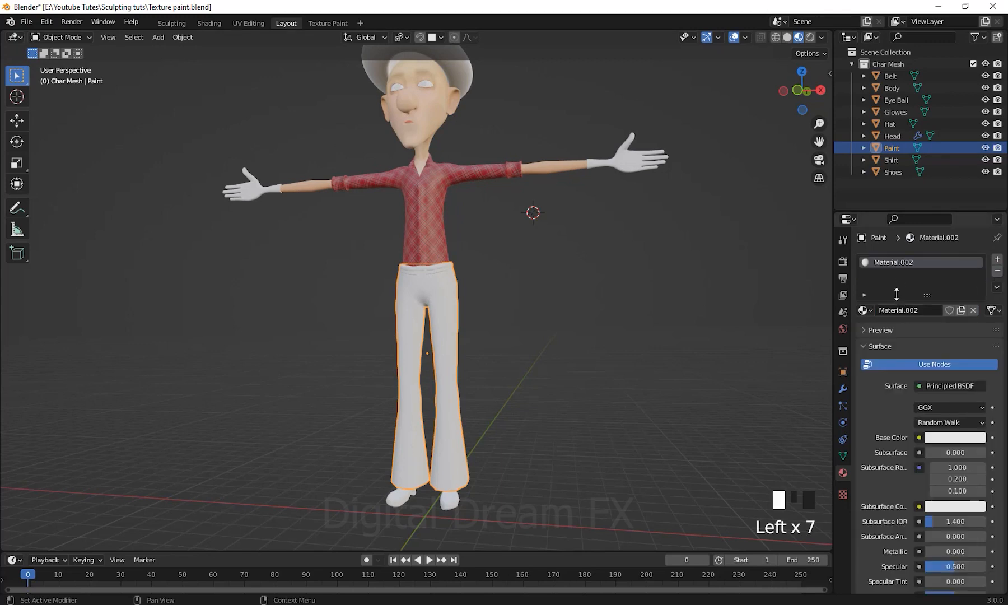
pyautogui.doubleClick(900, 263)
pyautogui.write('Paint')
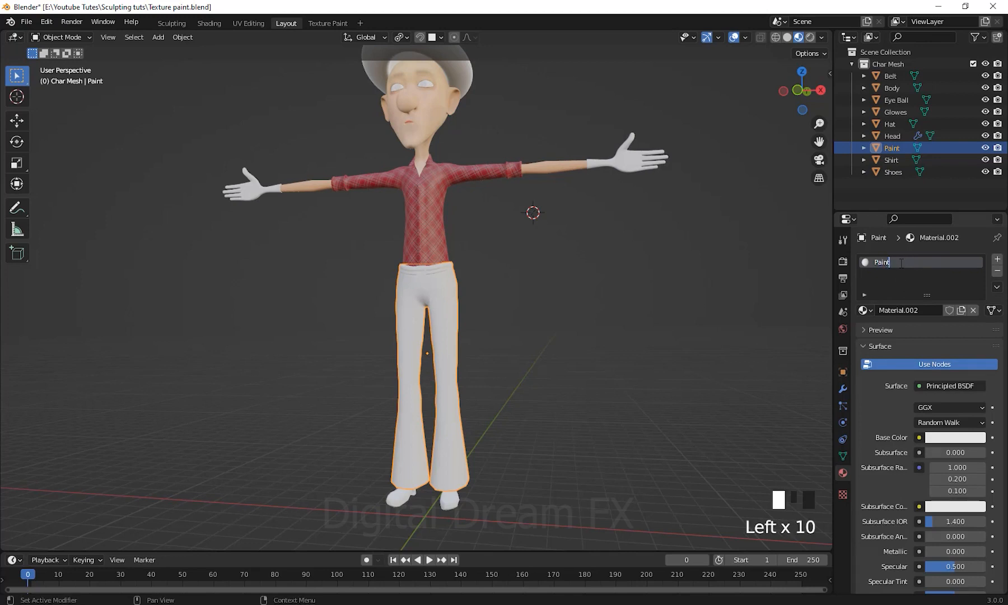
pyautogui.write(' Mat')
pyautogui.press('Return')
# Step: Connect an Image Texture to the base color of the trousers' Paint Mat material
pyautogui.moveTo(660, 355)
pyautogui.mouseDown(button='middle')
pyautogui.moveTo(638, 355)
pyautogui.moveTo(617, 280)
pyautogui.mouseUp(button='middle')
pyautogui.keyDown('shift'); pyautogui.moveTo(618, 392); pyautogui.dragTo(606, 416, button='middle'); pyautogui.keyUp('shift')
pyautogui.keyDown('shift'); pyautogui.moveTo(606, 417); pyautogui.dragTo(604, 420, button='middle'); pyautogui.keyUp('shift')
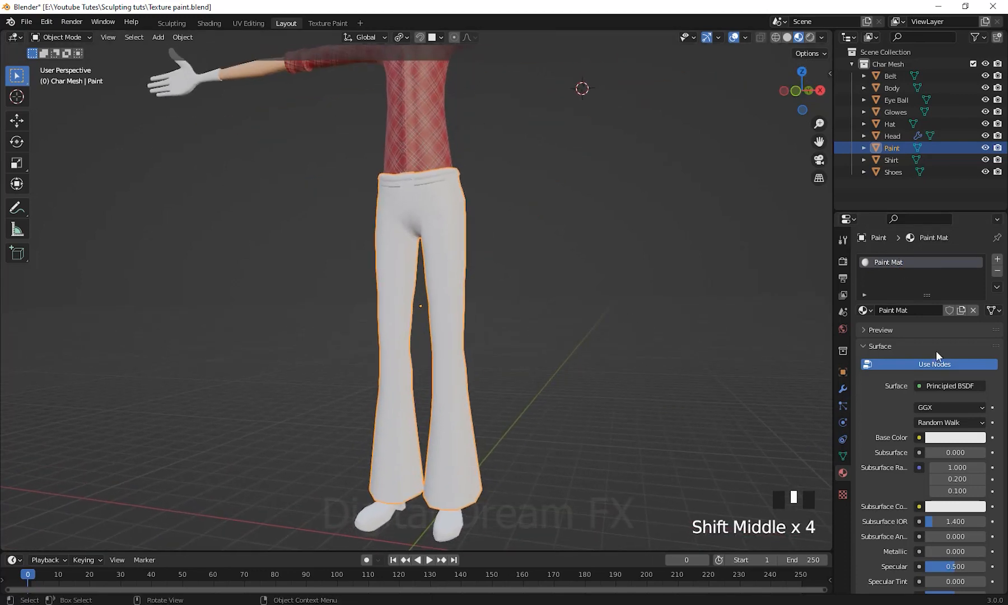
pyautogui.click(919, 436)
pyautogui.click(697, 332)
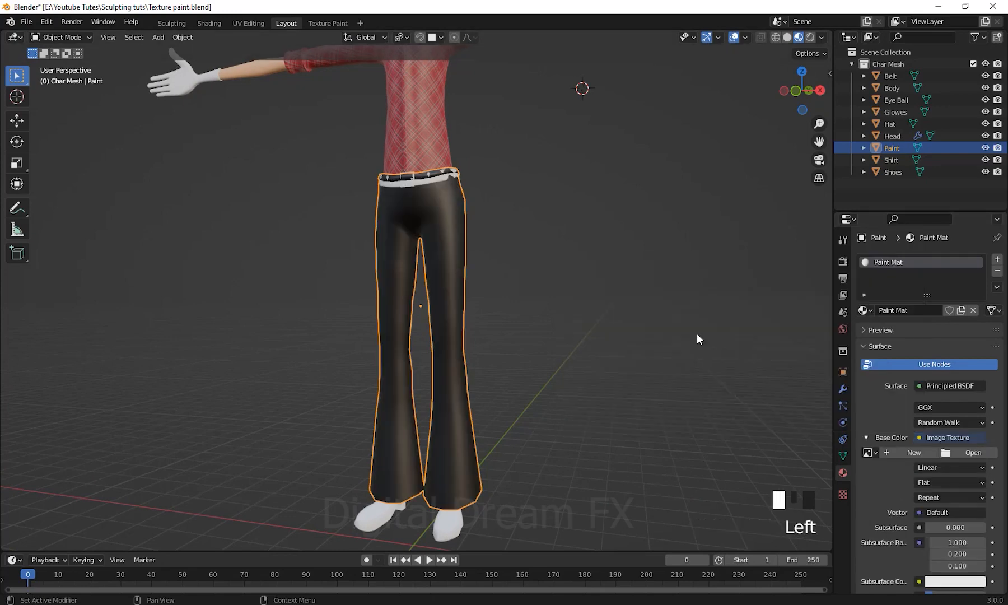
# Step: Load jean-denim2.jpg from the Horror House Textures folder as the image for the trousers' base color
pyautogui.click(948, 454)
pyautogui.click(317, 86)
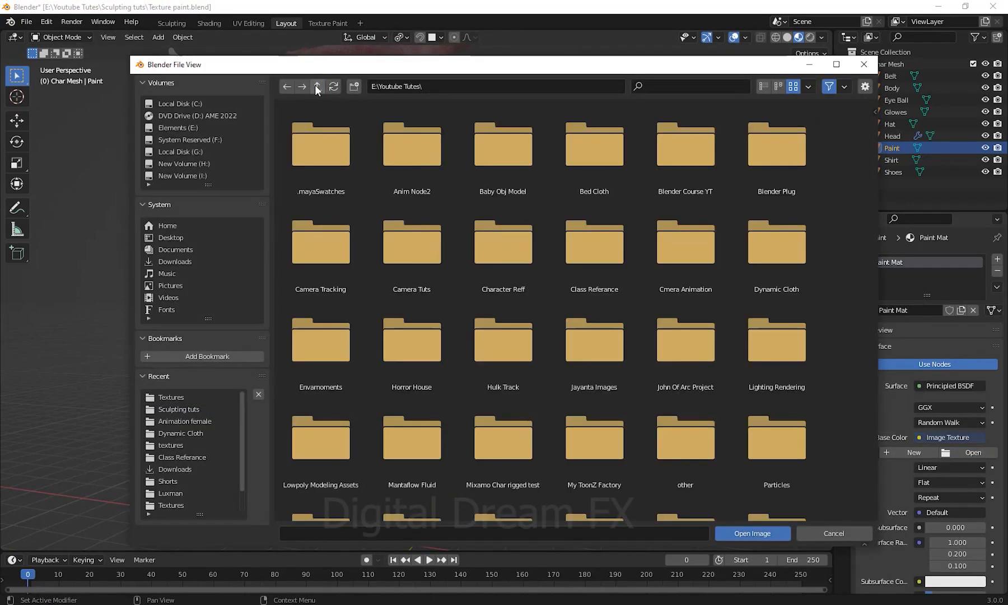
pyautogui.click(317, 87)
pyautogui.scroll(-5, 527, 440)
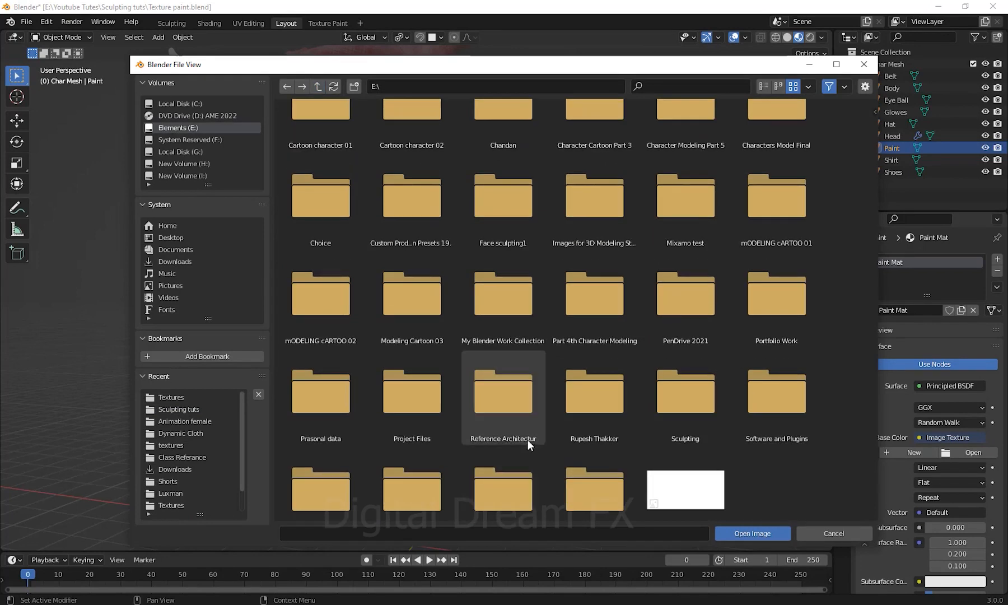
pyautogui.doubleClick(596, 462)
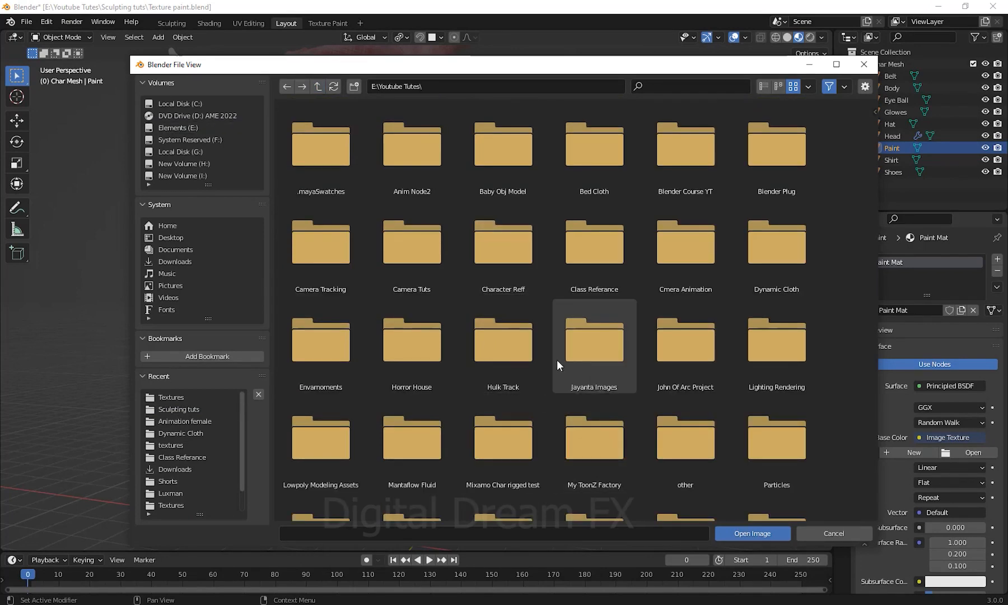
pyautogui.doubleClick(418, 339)
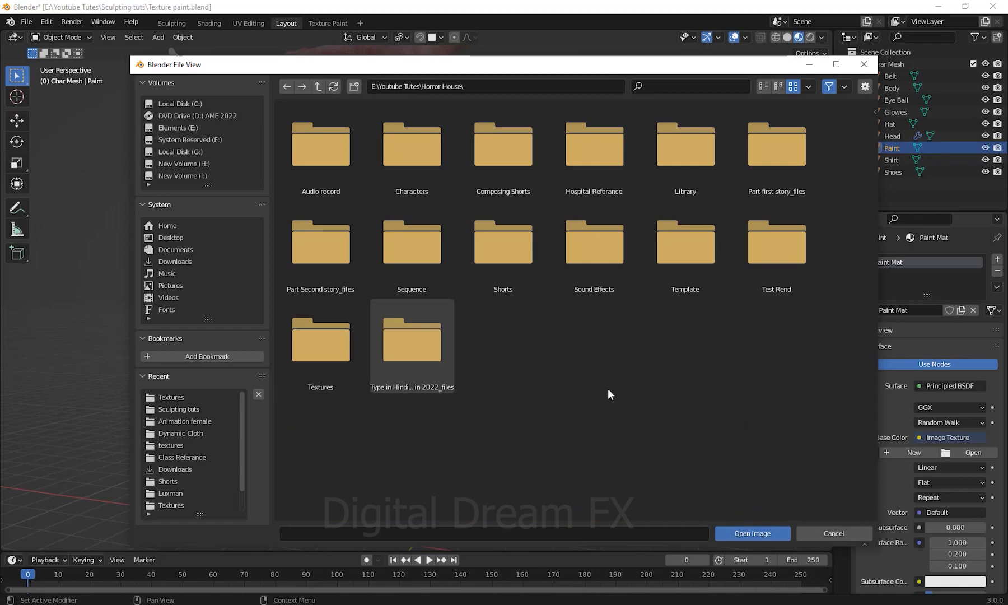
pyautogui.doubleClick(320, 364)
pyautogui.scroll(-2, 649, 394)
pyautogui.scroll(-5, 719, 393)
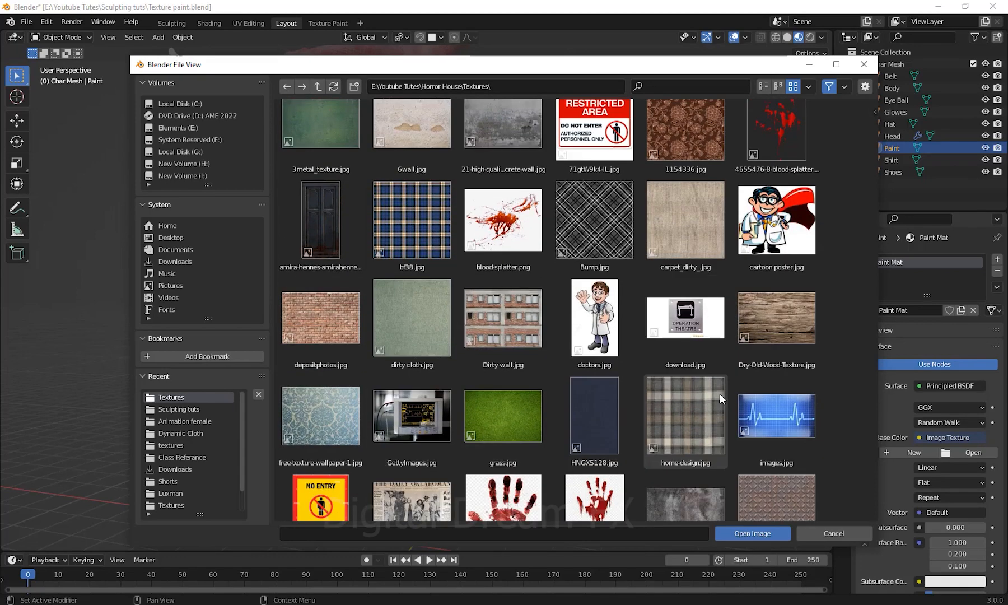
pyautogui.scroll(-1, 718, 394)
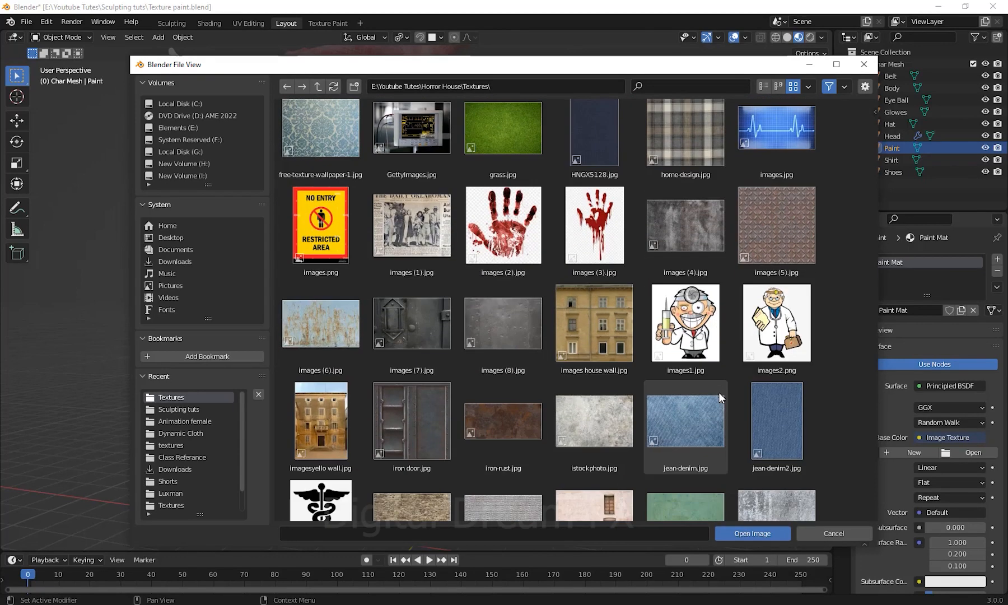
pyautogui.scroll(-2, 782, 392)
pyautogui.doubleClick(781, 363)
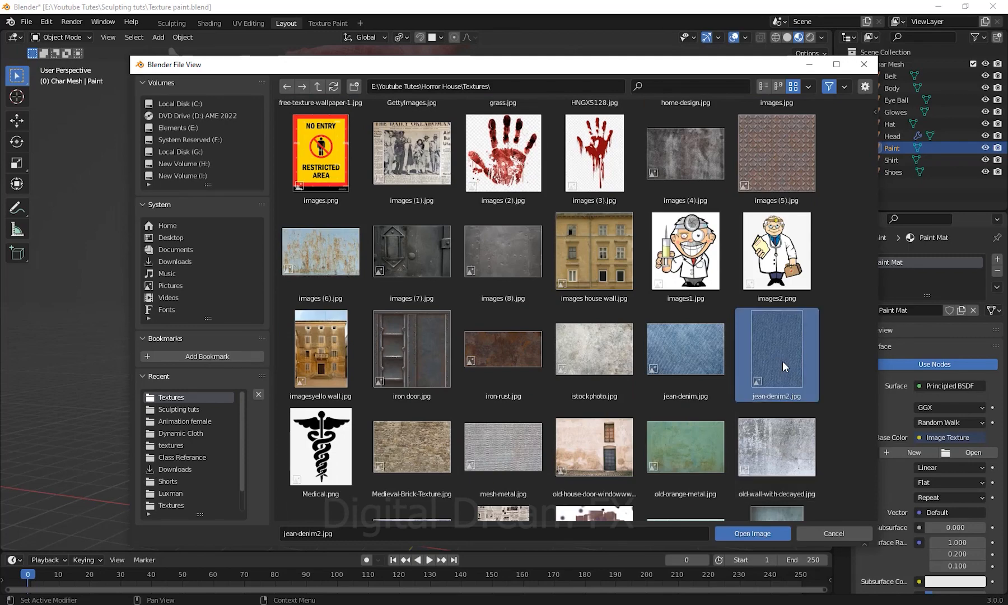
# Step: Switch to the Shading workspace and add Mapping and Texture Coordinate nodes to the jean-denim2.jpg image node
pyautogui.moveTo(646, 419); pyautogui.dragTo(578, 317, button='middle')
pyautogui.scroll(-3, 549, 352)
pyautogui.moveTo(549, 355)
pyautogui.mouseDown(button='middle')
pyautogui.moveTo(572, 414)
pyautogui.moveTo(578, 386)
pyautogui.moveTo(578, 409)
pyautogui.moveTo(559, 363)
pyautogui.mouseUp(button='middle')
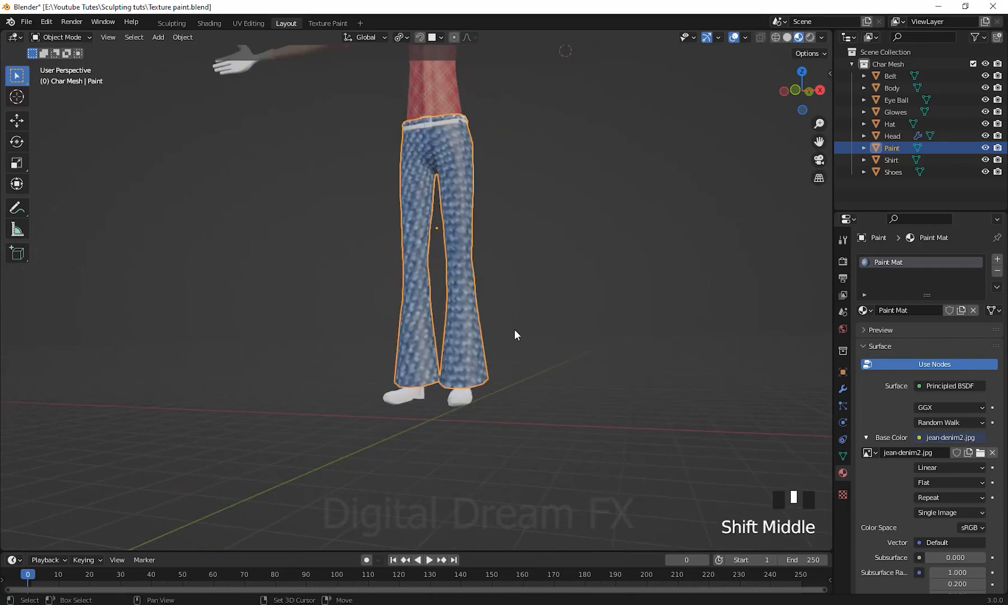
pyautogui.keyDown('shift'); pyautogui.moveTo(515, 334); pyautogui.dragTo(507, 374, button='middle'); pyautogui.keyUp('shift')
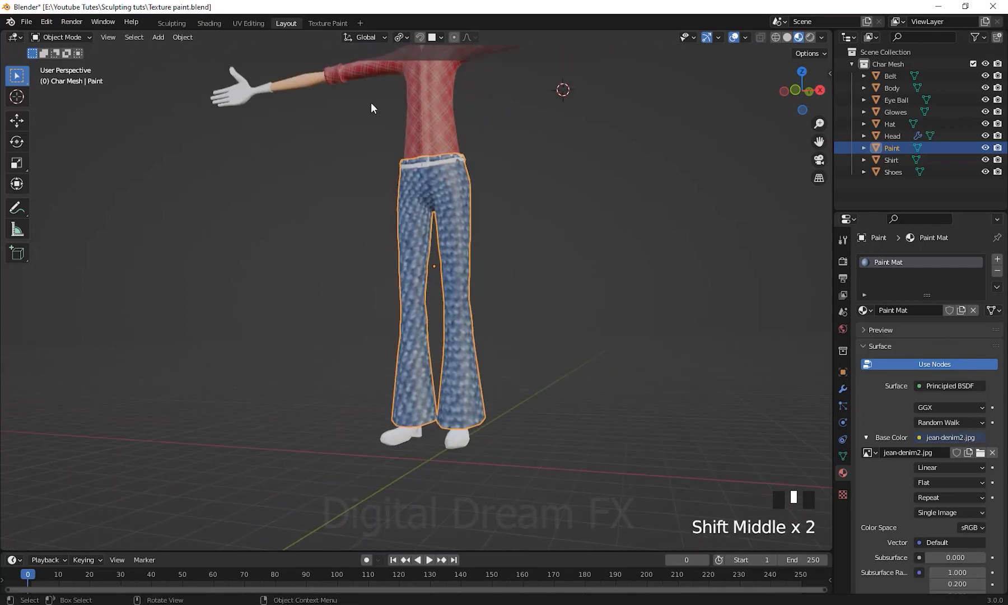
pyautogui.click(212, 22)
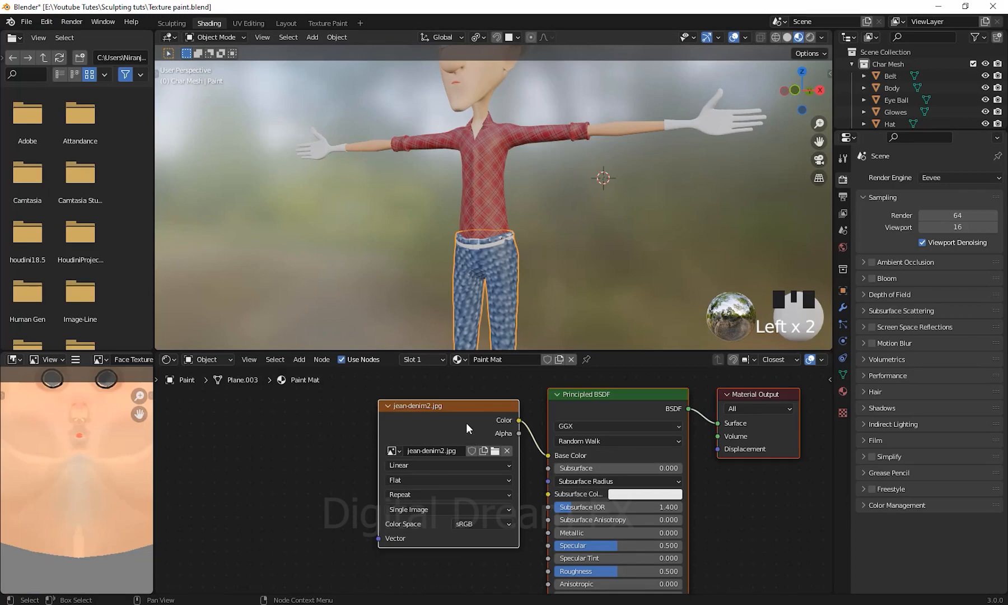
pyautogui.click(417, 439)
pyautogui.hotkey('ctrl', 't')
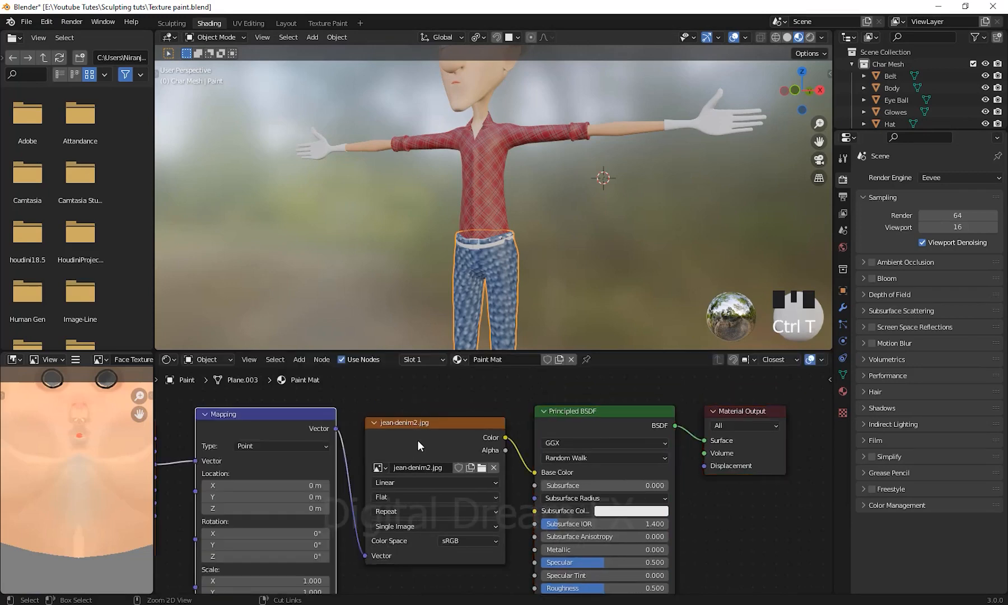
# Step: Set the denim texture's Mapping scale to 5 in X and Y
pyautogui.moveTo(344, 482); pyautogui.dragTo(479, 437, button='middle')
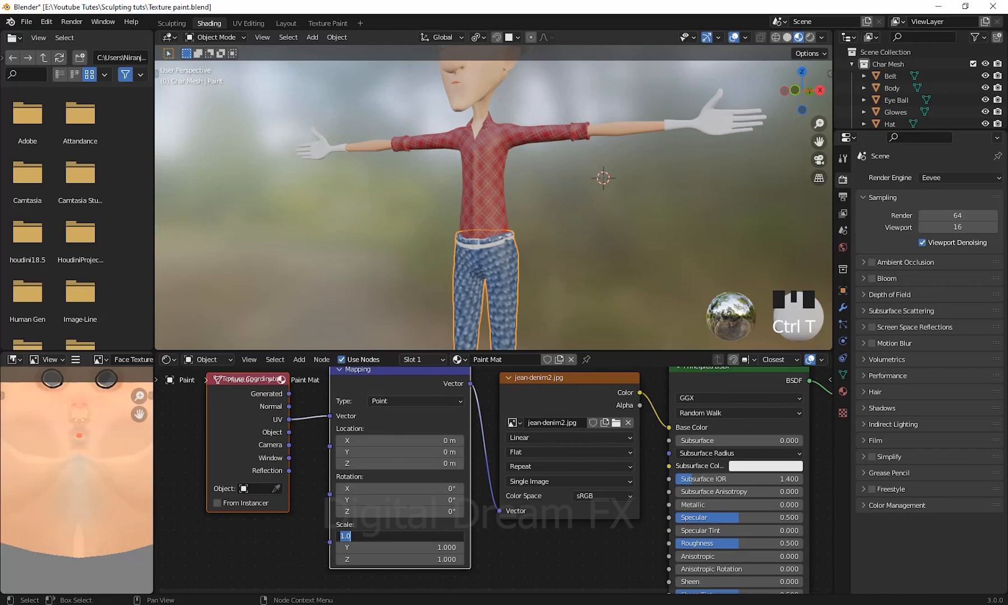
pyautogui.write('5')
pyautogui.click(400, 547)
pyautogui.write('5')
pyautogui.press('Return')
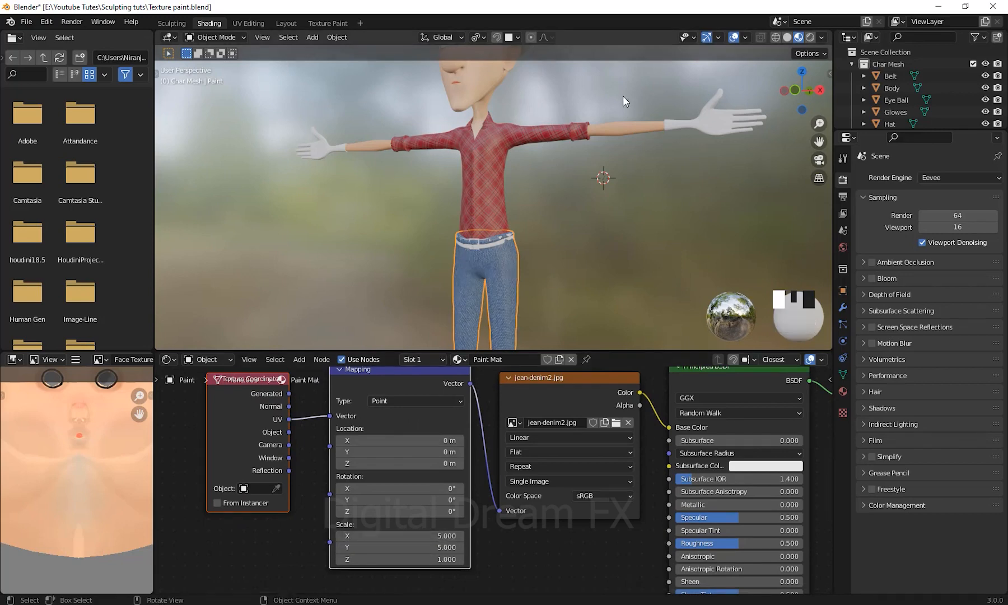
# Step: Set the denim Mapping scale to 8 in X and Y and check the weave on the trouser legs
pyautogui.scroll(3, 582, 259)
pyautogui.keyDown('shift'); pyautogui.moveTo(581, 258); pyautogui.dragTo(541, 133, button='middle'); pyautogui.keyUp('shift')
pyautogui.scroll(-2, 558, 235)
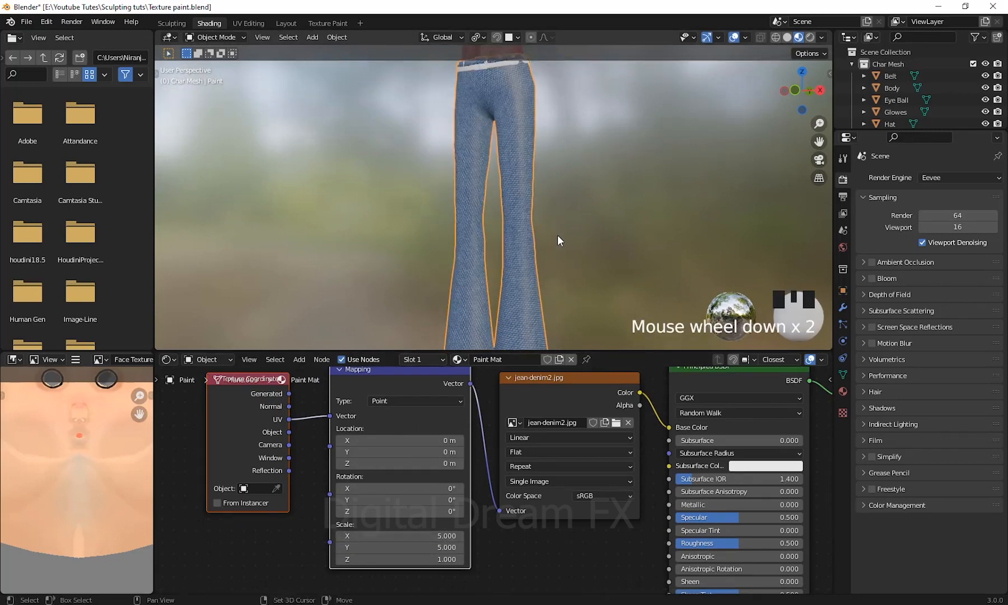
pyautogui.keyDown('shift'); pyautogui.moveTo(558, 234); pyautogui.dragTo(537, 291, button='middle'); pyautogui.keyUp('shift')
pyautogui.click(444, 535)
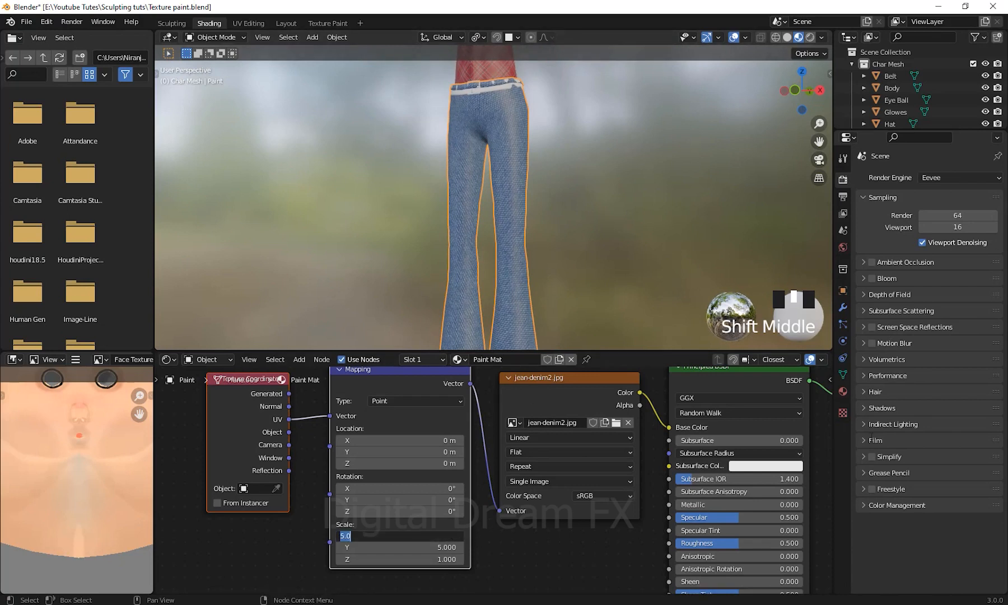
pyautogui.write('8')
pyautogui.press('Tab')
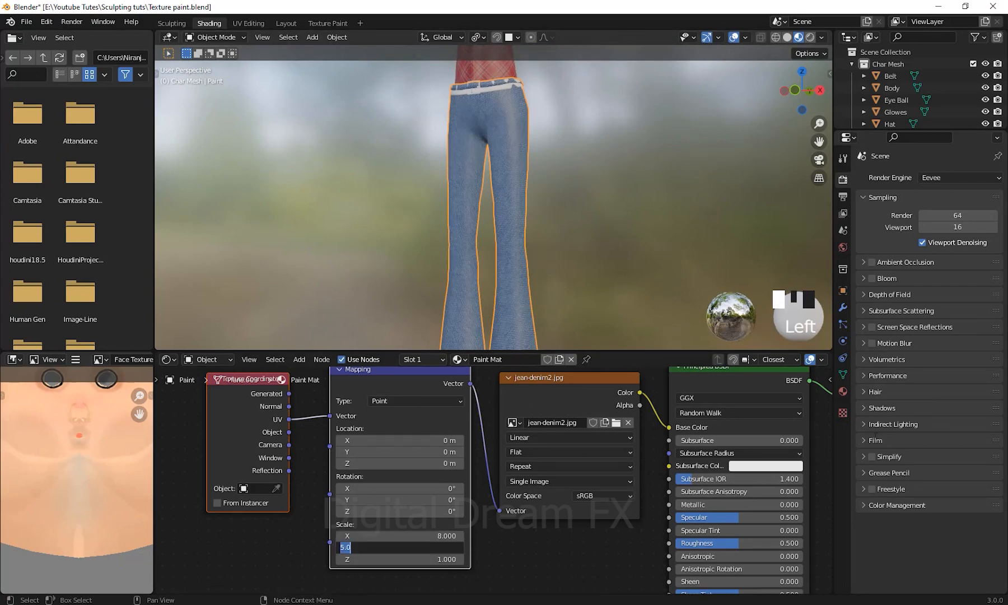
pyautogui.write('8')
pyautogui.press('Return')
pyautogui.scroll(5, 583, 165)
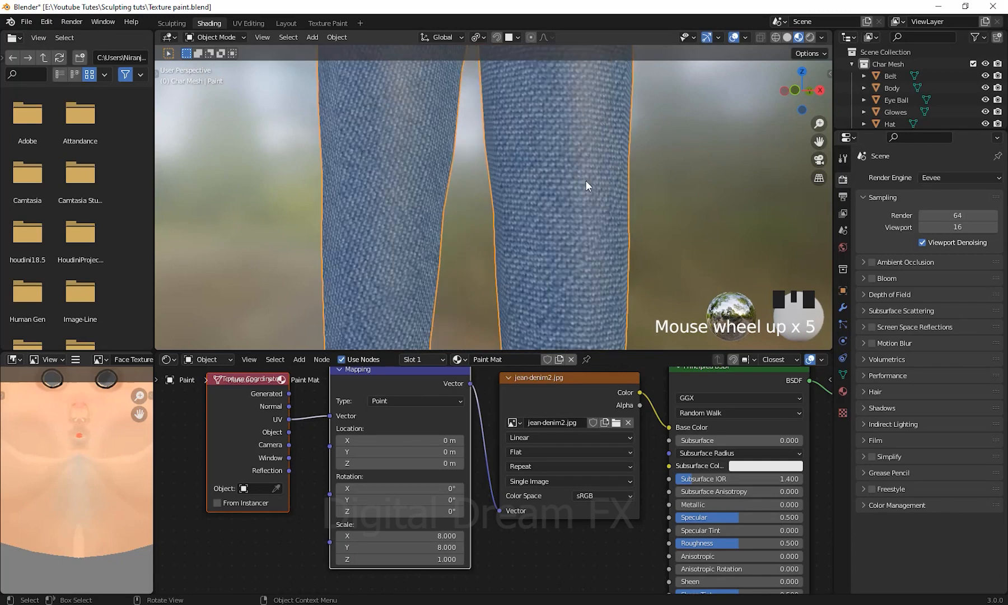
pyautogui.keyDown('shift'); pyautogui.moveTo(585, 181); pyautogui.dragTo(563, 322, button='middle'); pyautogui.keyUp('shift')
# Step: Move the Principled BSDF and Material Output nodes away from the denim image node and enlarge the node editor
pyautogui.scroll(-6, 507, 445)
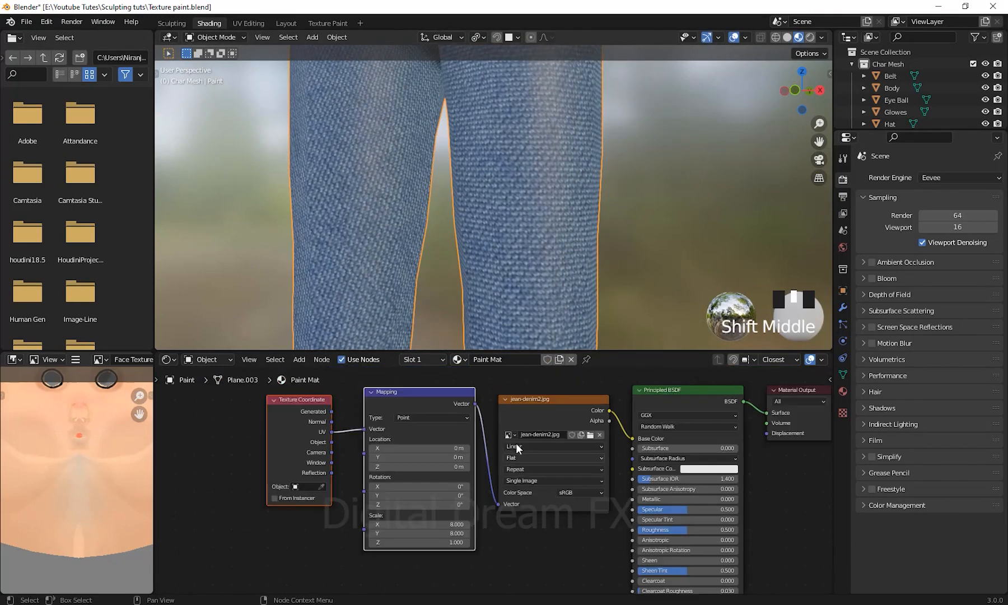
pyautogui.moveTo(537, 474); pyautogui.dragTo(626, 515, button='middle')
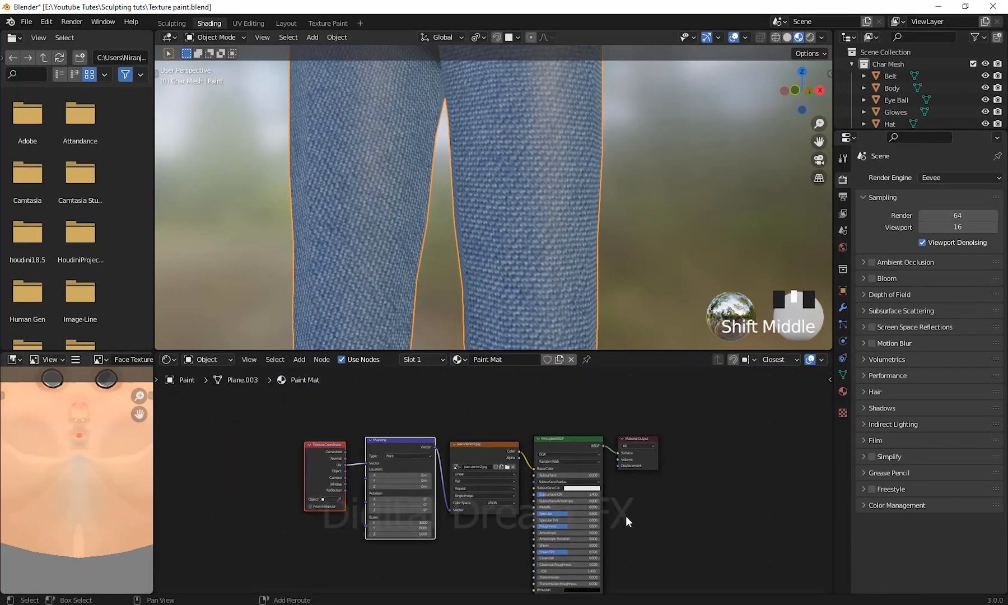
pyautogui.moveTo(735, 572); pyautogui.dragTo(692, 421)
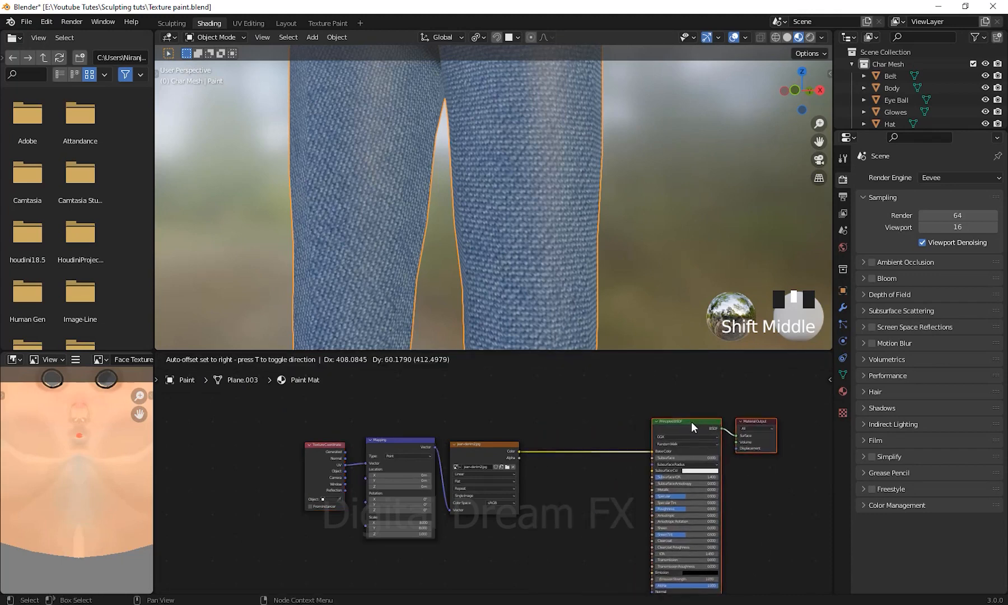
pyautogui.moveTo(524, 349); pyautogui.dragTo(493, 138)
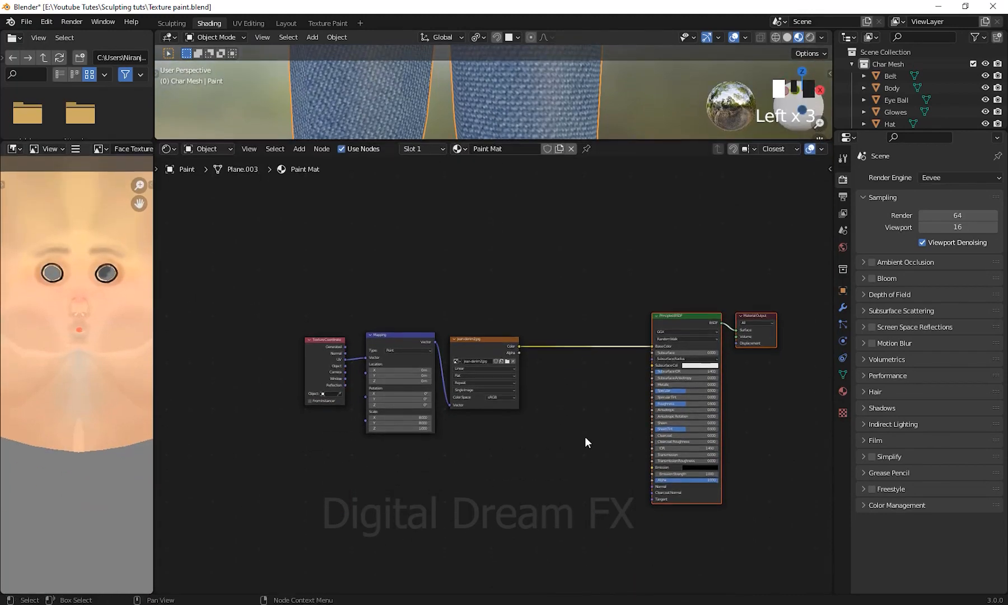
pyautogui.scroll(3, 495, 364)
pyautogui.moveTo(594, 373); pyautogui.dragTo(537, 397, button='middle')
# Step: Add a Bump node between the denim image node and the Principled BSDF
pyautogui.click(536, 397)
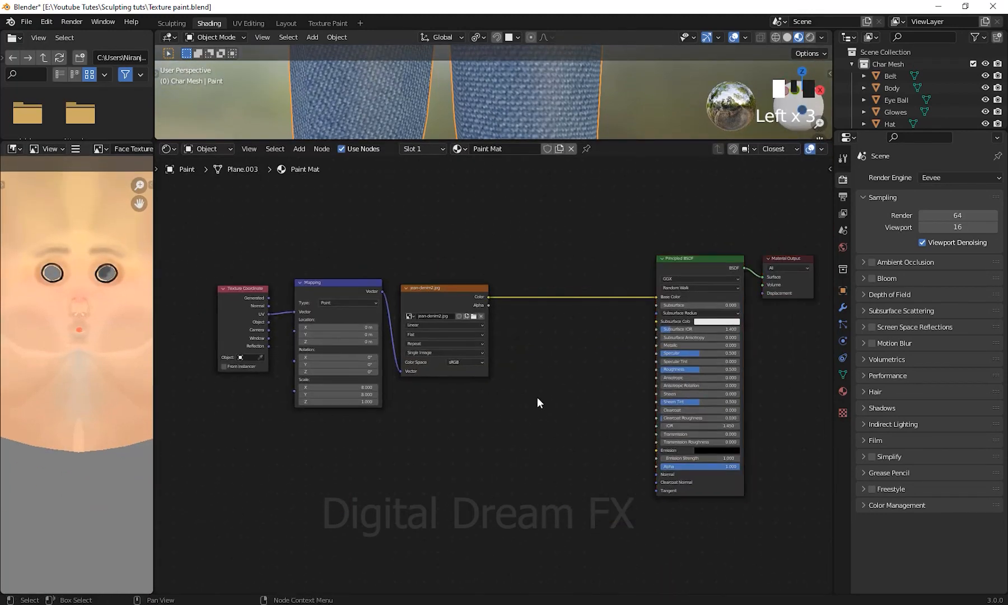
pyautogui.hotkey('shift', 'a')
pyautogui.click(537, 397)
pyautogui.write('b')
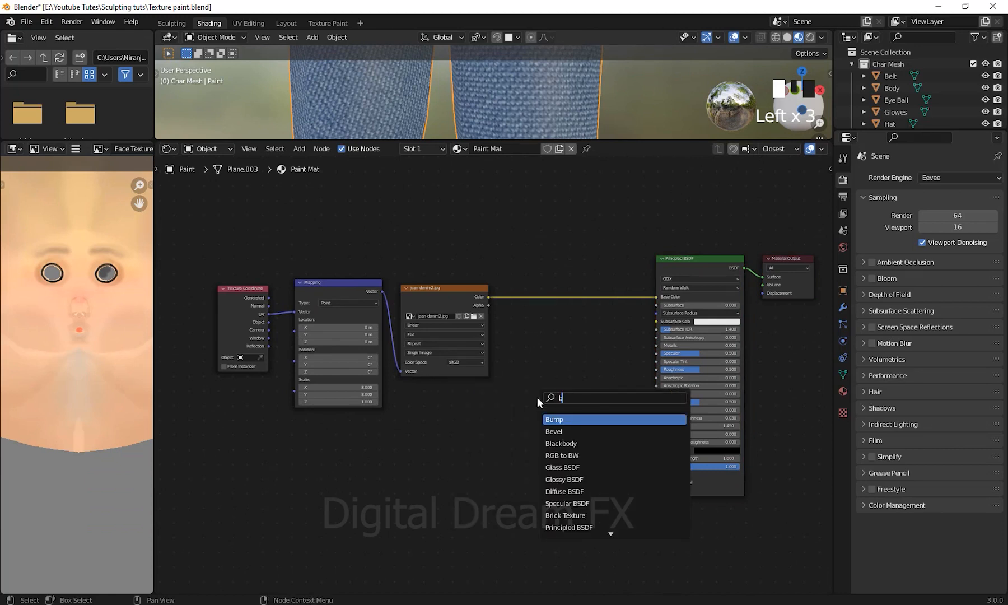
pyautogui.write('ump')
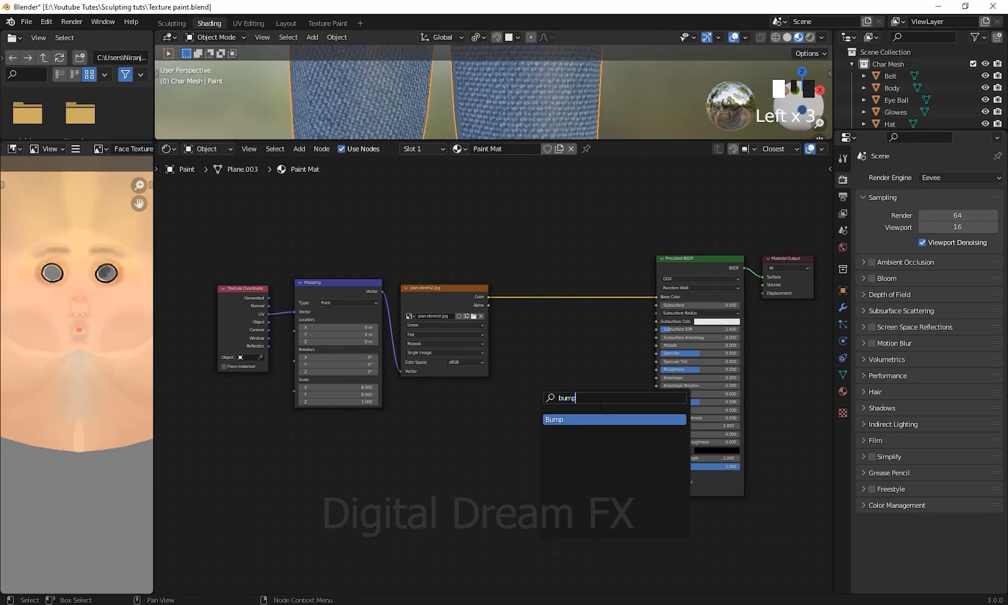
pyautogui.click(585, 420)
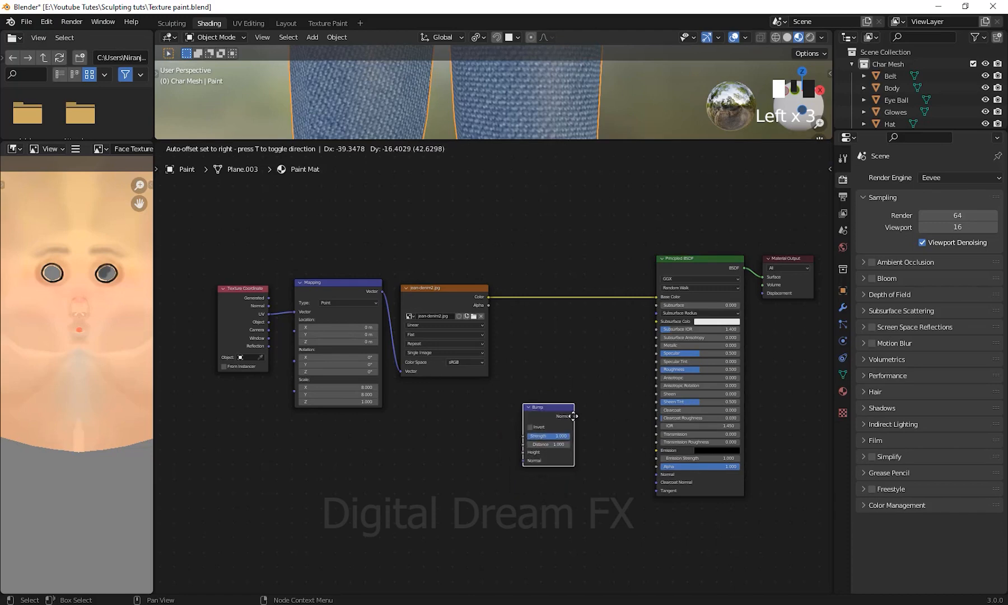
pyautogui.click(573, 395)
# Step: Connect the denim image's Color to the Bump Height, and the Bump Normal to the Principled BSDF Normal
pyautogui.moveTo(488, 297); pyautogui.dragTo(503, 367)
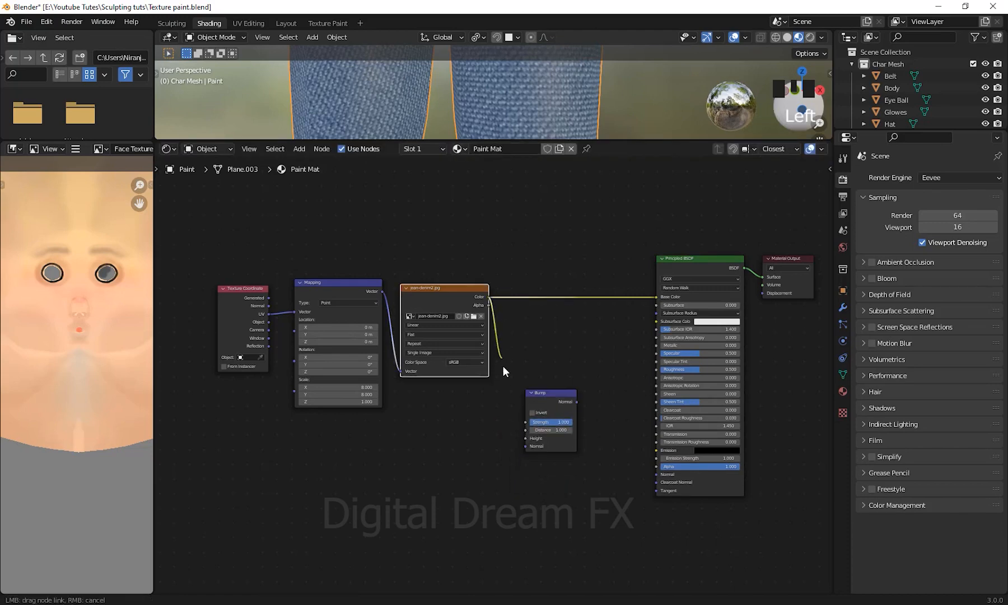
pyautogui.moveTo(512, 432); pyautogui.dragTo(525, 438)
pyautogui.scroll(2, 613, 399)
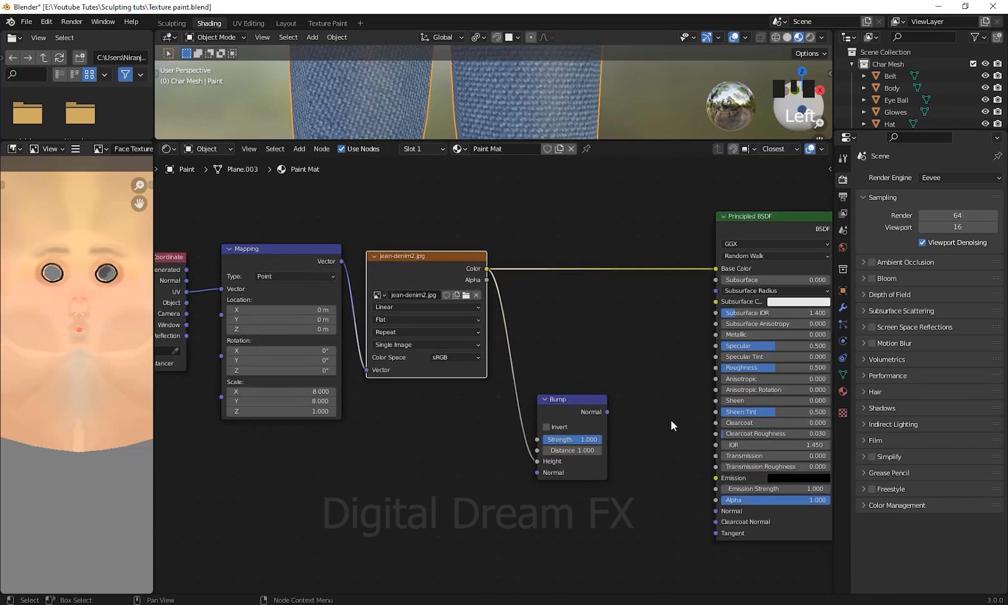
pyautogui.moveTo(670, 419); pyautogui.dragTo(583, 362, button='middle')
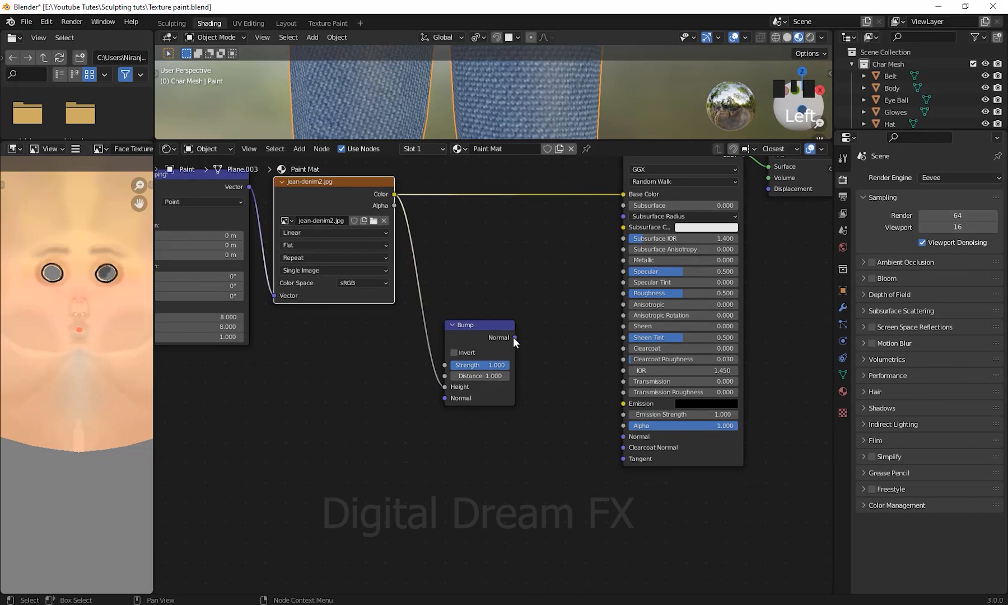
pyautogui.moveTo(514, 337); pyautogui.dragTo(624, 440)
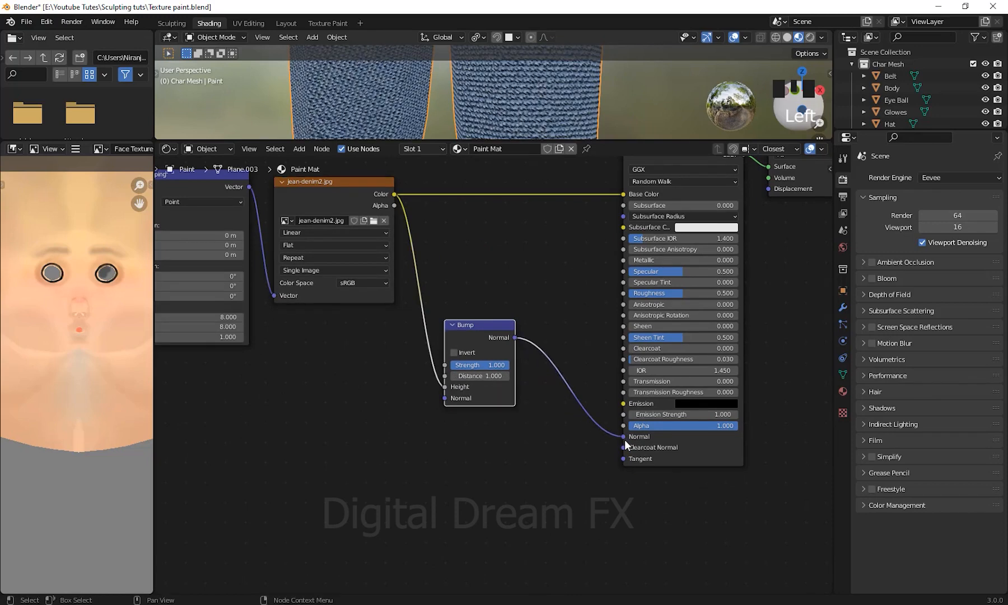
# Step: Enlarge the 3D viewport, check the bump on the trousers from the front, and set the Bump strength to 0.25
pyautogui.moveTo(530, 142); pyautogui.dragTo(530, 473)
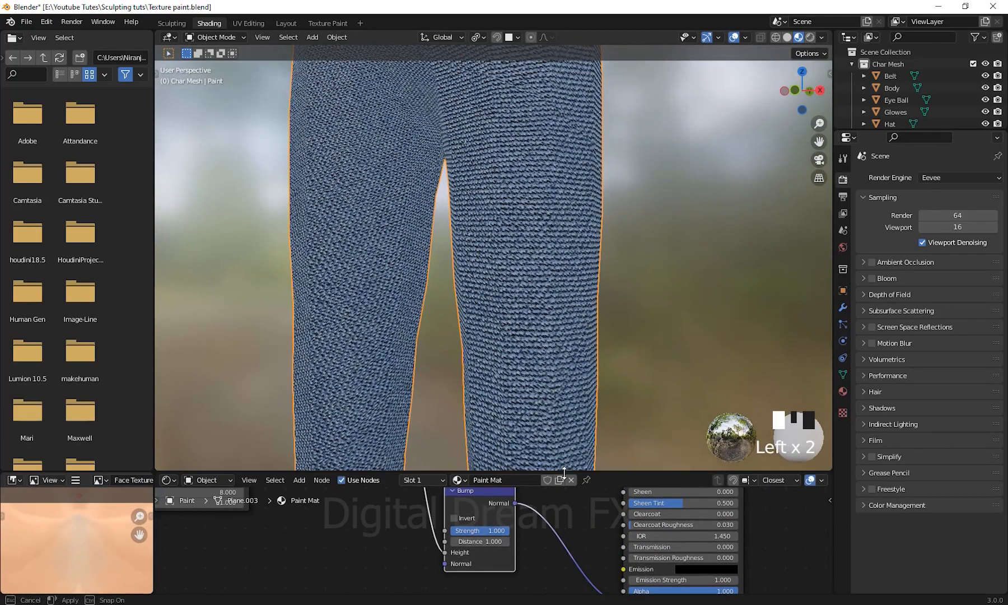
pyautogui.scroll(-4, 619, 303)
pyautogui.moveTo(618, 303); pyautogui.dragTo(455, 213, button='middle')
pyautogui.scroll(2, 500, 302)
pyautogui.scroll(-4, 488, 273)
pyautogui.moveTo(489, 273); pyautogui.dragTo(543, 328, button='middle')
pyautogui.scroll(1, 545, 291)
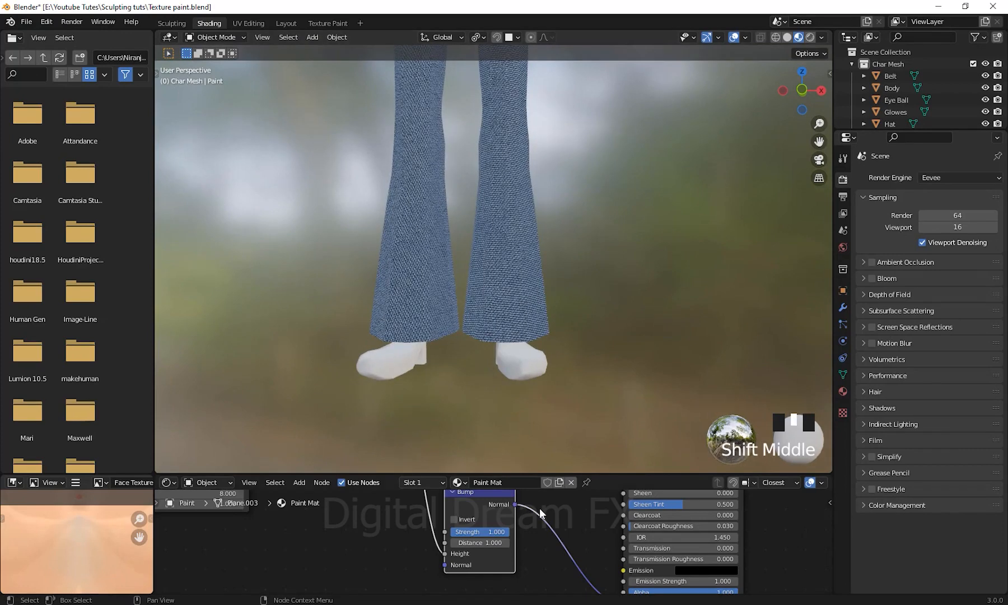
pyautogui.click(550, 462)
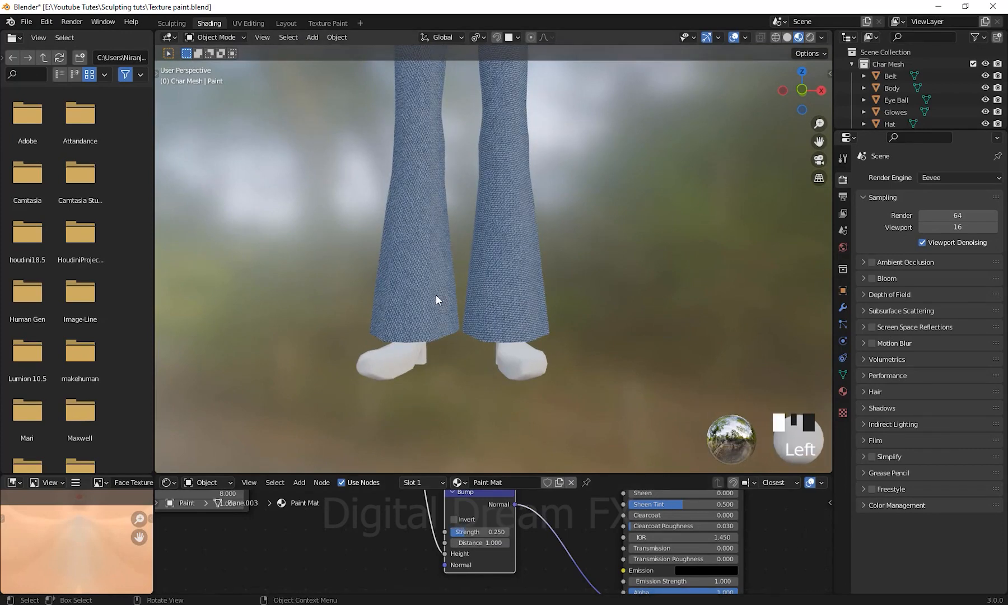
# Step: Select the plaid shirt and enlarge the node editor to show its full material node tree
pyautogui.scroll(-4, 479, 208)
pyautogui.keyDown('shift'); pyautogui.moveTo(478, 208); pyautogui.dragTo(540, 242, button='middle'); pyautogui.keyUp('shift')
pyautogui.scroll(7, 566, 288)
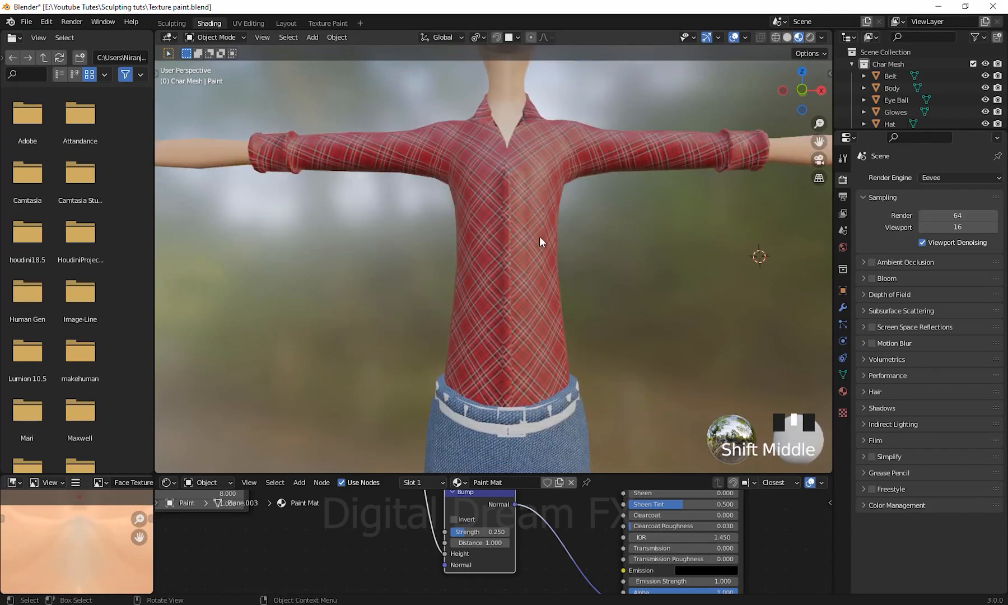
pyautogui.click(529, 224)
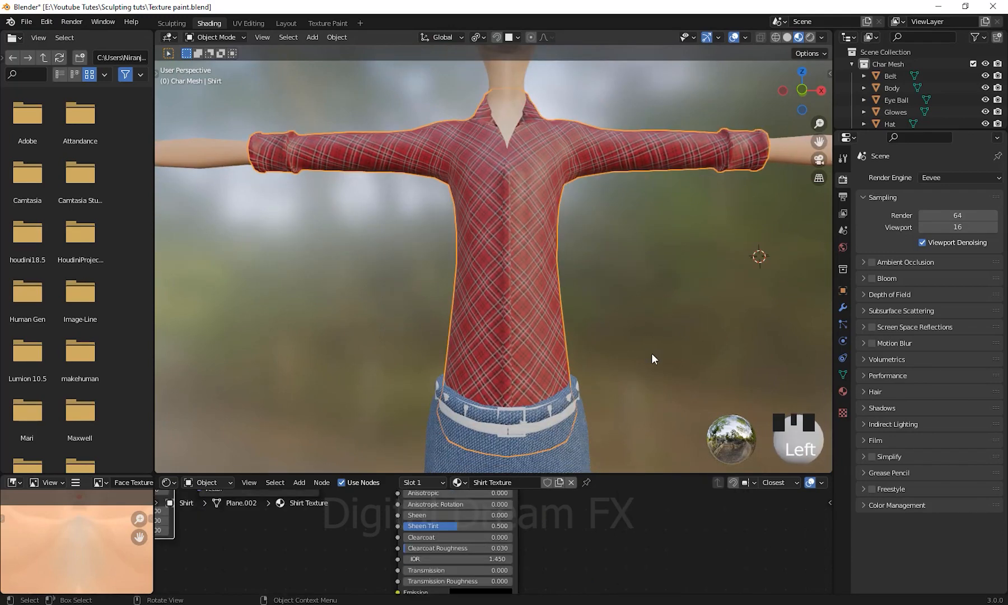
pyautogui.keyDown('shift'); pyautogui.moveTo(651, 353); pyautogui.dragTo(592, 456, button='middle'); pyautogui.keyUp('shift')
pyautogui.moveTo(586, 475); pyautogui.dragTo(588, 148)
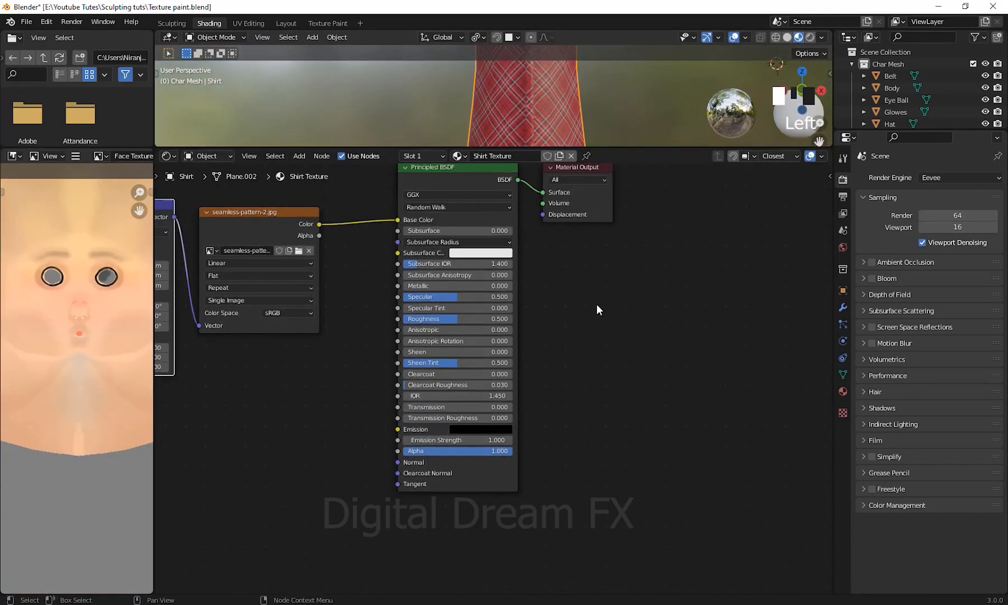
pyautogui.moveTo(598, 309); pyautogui.dragTo(953, 420, button='middle')
pyautogui.moveTo(576, 585); pyautogui.dragTo(458, 481, button='middle')
# Step: Add a Bump node below the seamless-pattern-2.jpg image node in the shirt's material
pyautogui.hotkey('shift', 'a')
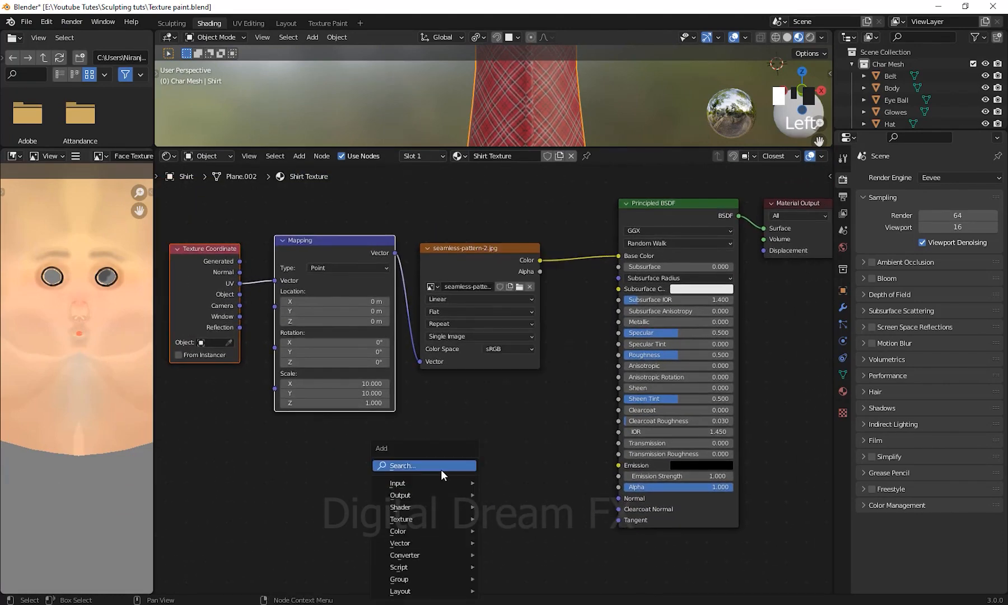
pyautogui.click(441, 469)
pyautogui.write('b')
pyautogui.write('ump')
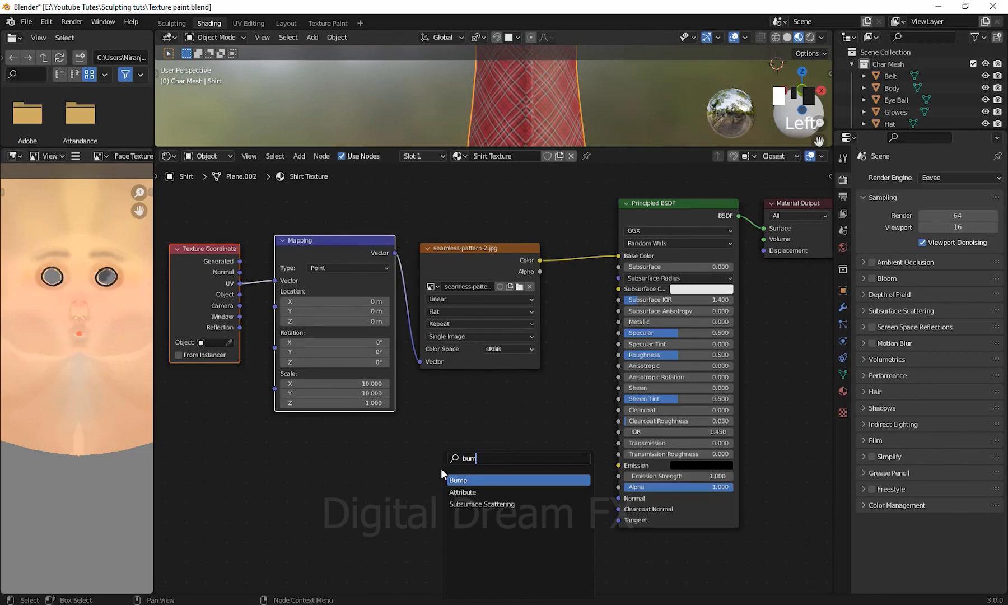
pyautogui.click(480, 480)
pyautogui.click(468, 473)
# Step: Connect the plaid image's Color to the Bump Height and the Bump Normal to the Principled BSDF Normal, placing the Bump node beside the shader
pyautogui.moveTo(539, 259); pyautogui.dragTo(464, 496)
pyautogui.moveTo(537, 451); pyautogui.dragTo(618, 498)
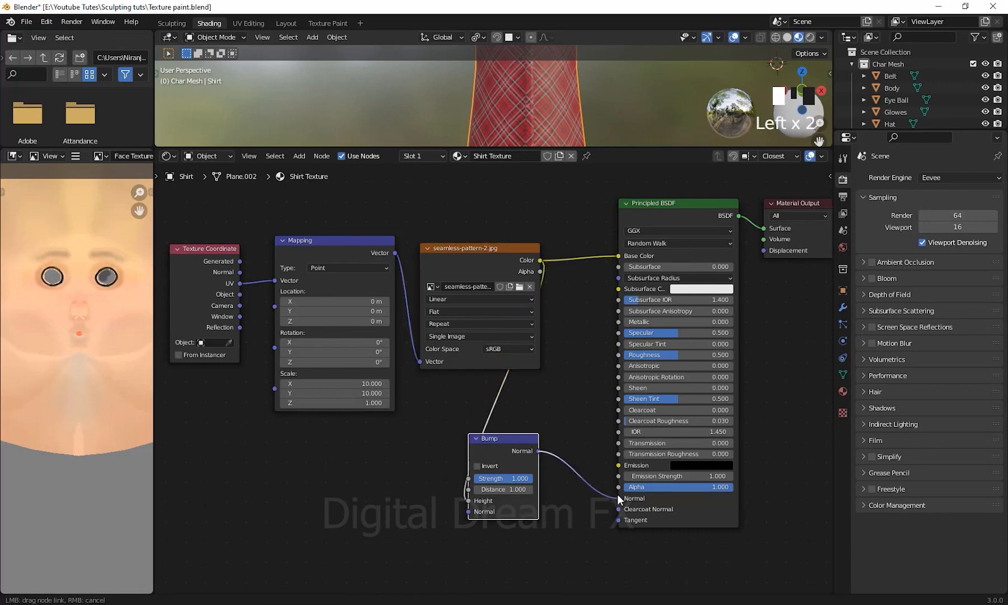
pyautogui.moveTo(508, 445); pyautogui.dragTo(558, 428)
# Step: Enlarge the 3D viewport, check the bump on the shirt, and set the Bump strength to 0.1
pyautogui.scroll(3, 535, 133)
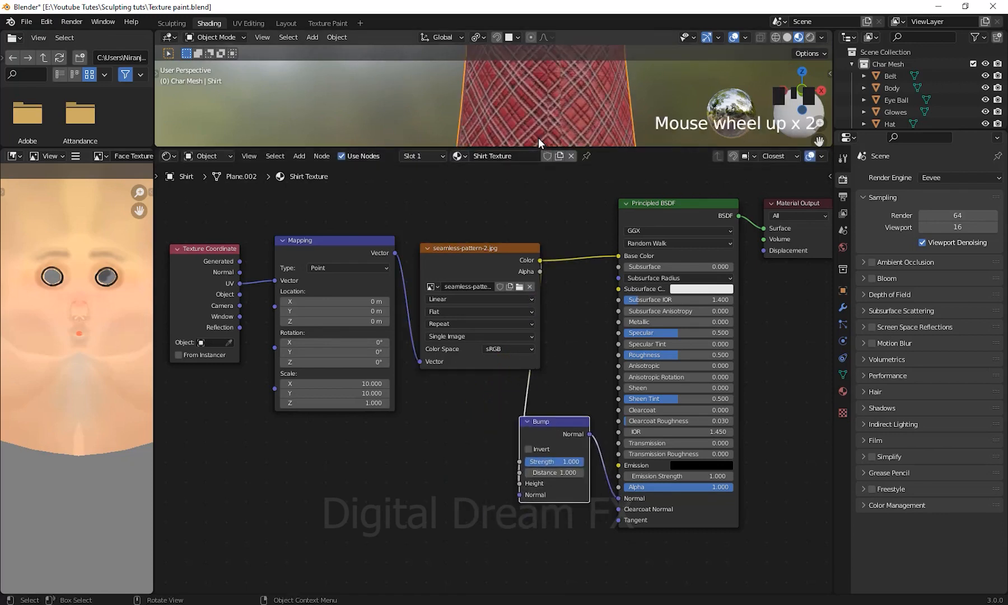
pyautogui.moveTo(526, 150); pyautogui.dragTo(529, 426)
pyautogui.scroll(2, 612, 307)
pyautogui.scroll(-2, 603, 275)
pyautogui.moveTo(603, 274); pyautogui.dragTo(484, 221, button='middle')
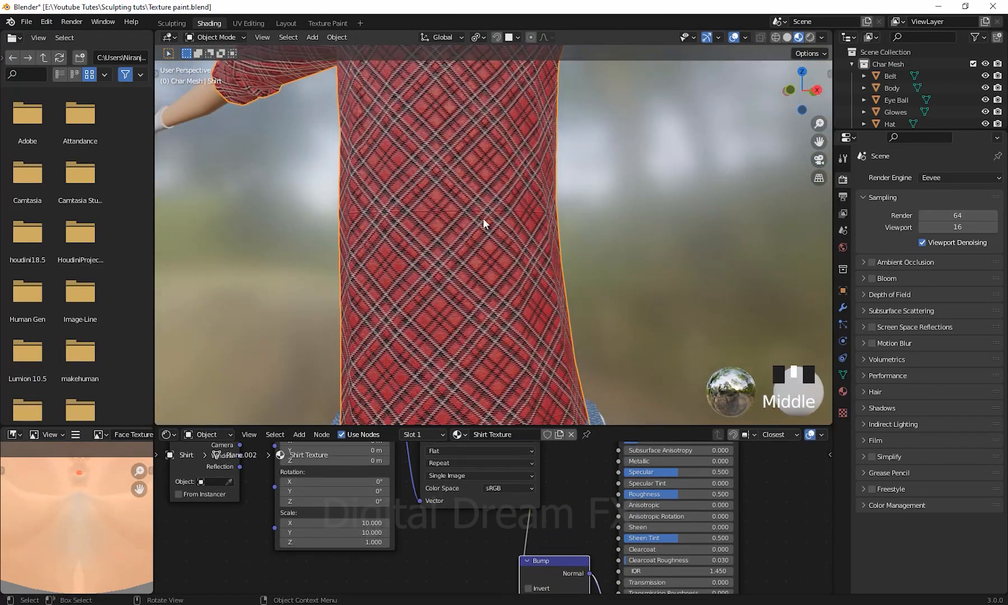
pyautogui.keyDown('shift'); pyautogui.moveTo(499, 274); pyautogui.dragTo(553, 571, button='middle'); pyautogui.keyUp('shift')
pyautogui.scroll(-3, 549, 515)
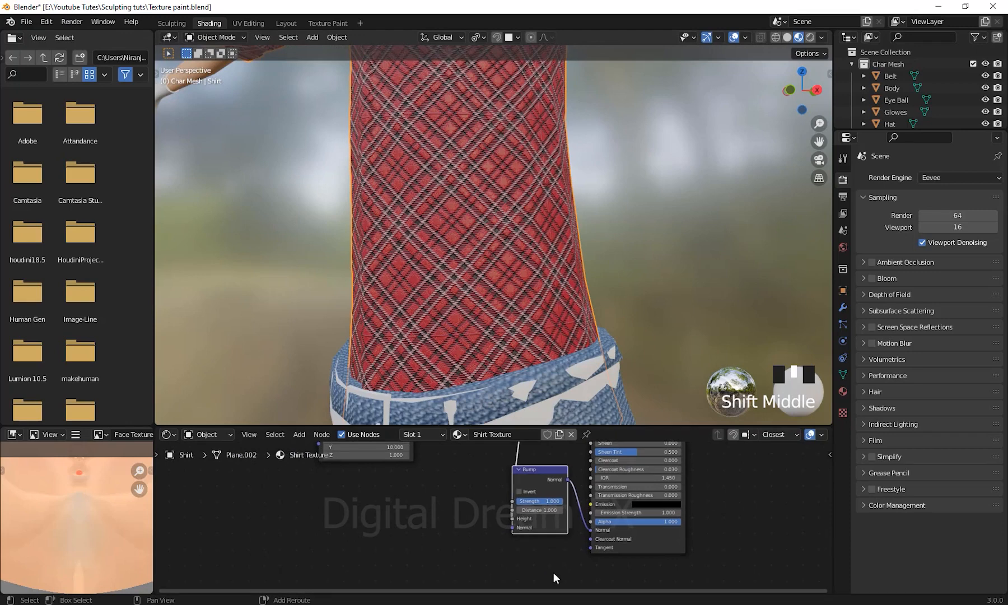
pyautogui.click(751, 495)
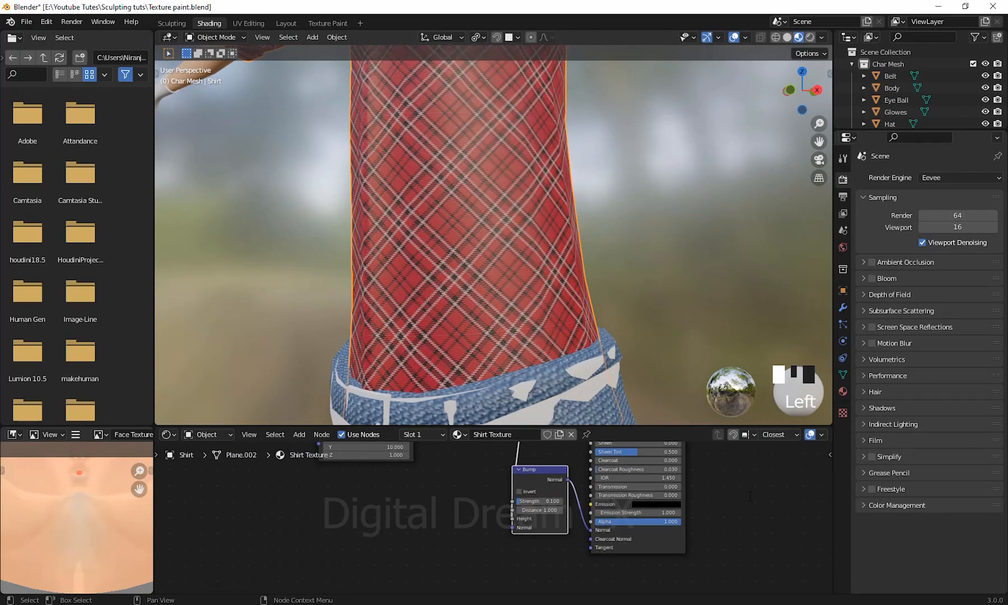
# Step: Set the shirt's Bump strength to 0.25
pyautogui.moveTo(750, 496); pyautogui.dragTo(704, 515, button='middle')
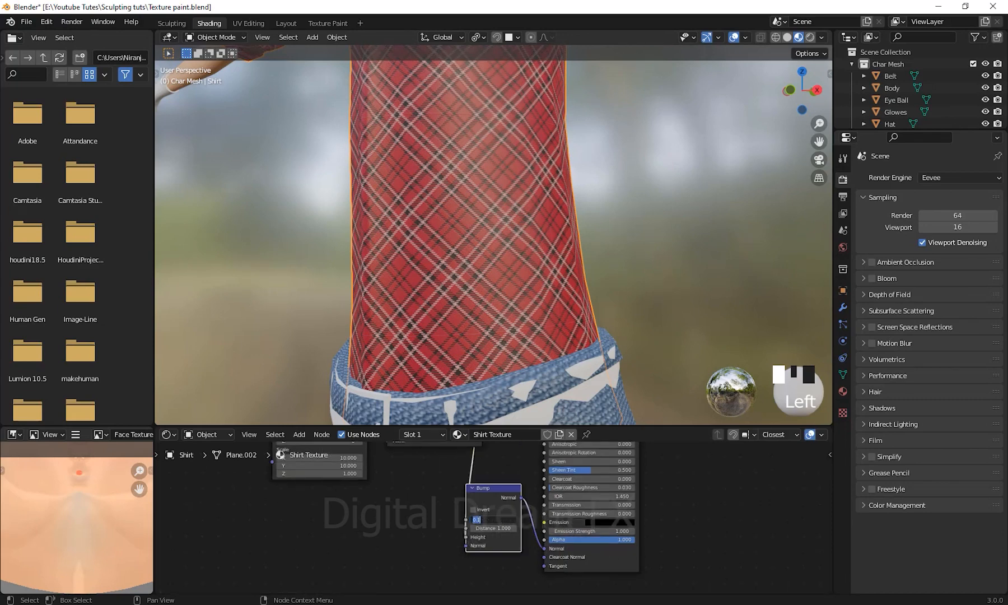
pyautogui.write('5')
pyautogui.press('Return')
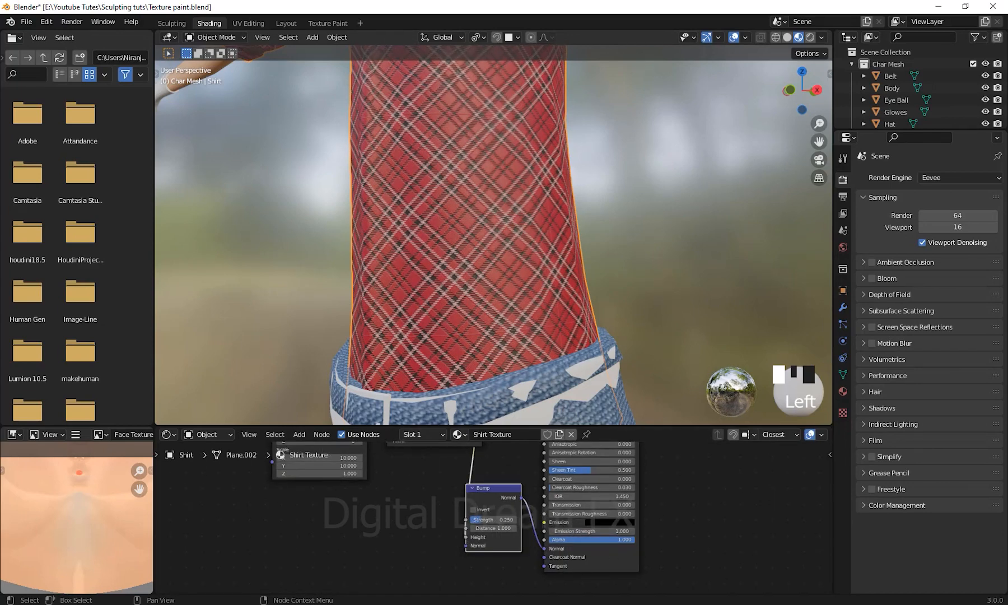
# Step: Select the belt and shrink the node editor so the 3D viewport fills the height
pyautogui.scroll(-5, 616, 363)
pyautogui.scroll(2, 596, 247)
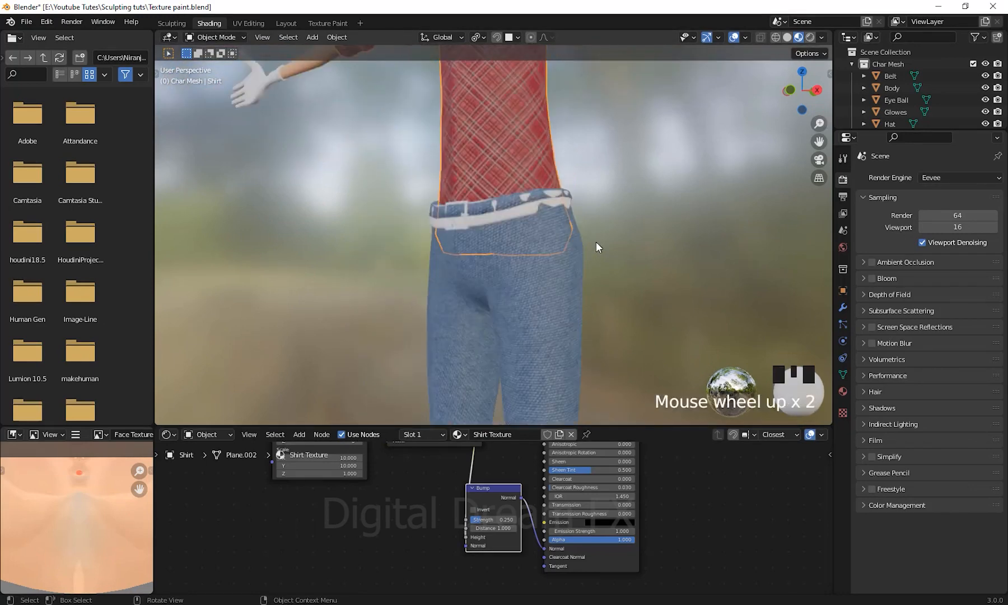
pyautogui.keyDown('shift'); pyautogui.moveTo(596, 247); pyautogui.dragTo(724, 225, button='middle'); pyautogui.keyUp('shift')
pyautogui.click(512, 265)
pyautogui.click(569, 279)
pyautogui.scroll(-3, 570, 278)
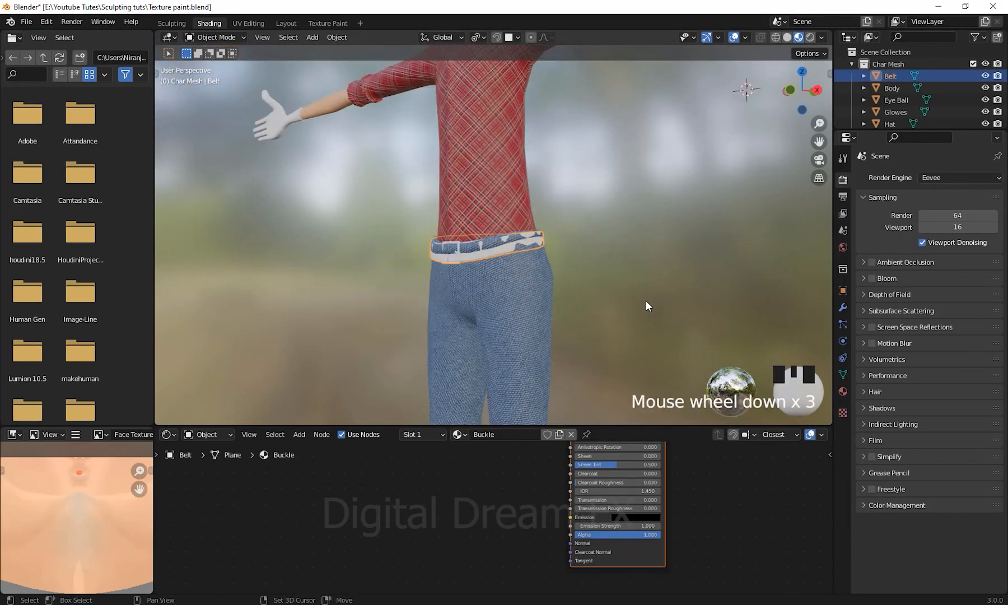
pyautogui.keyDown('shift'); pyautogui.moveTo(646, 300); pyautogui.dragTo(623, 345, button='middle'); pyautogui.keyUp('shift')
pyautogui.moveTo(590, 425); pyautogui.dragTo(594, 579)
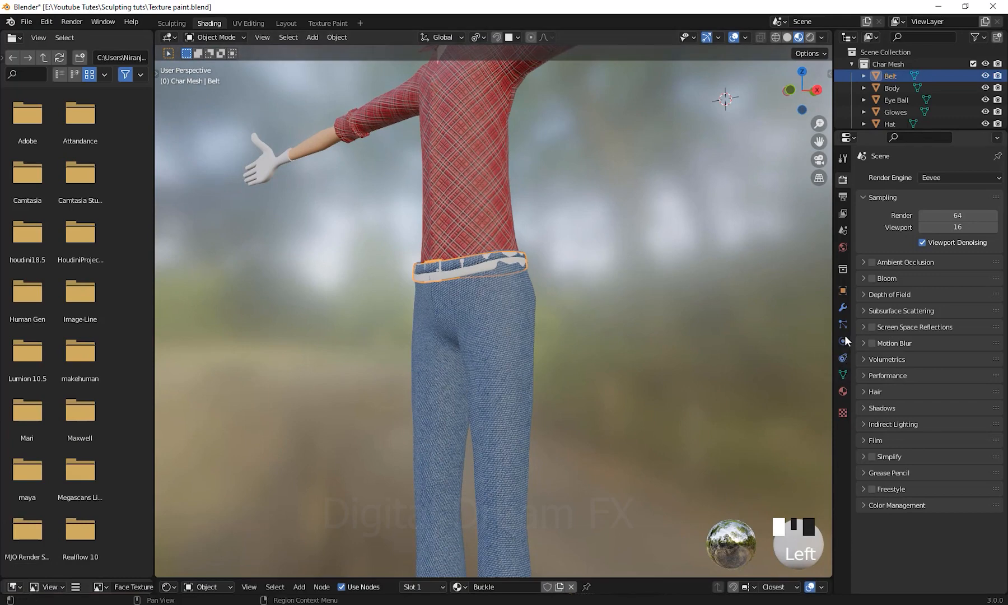
# Step: Add a Subdivision Surface modifier to the belt
pyautogui.click(843, 308)
pyautogui.click(884, 177)
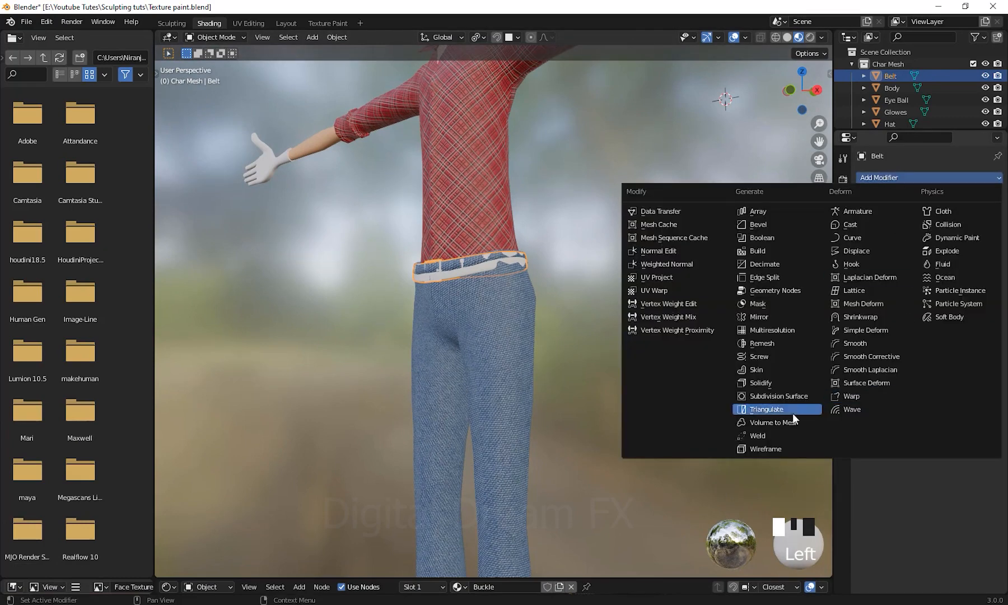
pyautogui.click(784, 395)
# Step: Add a Subdivision Surface modifier to the denim trousers
pyautogui.scroll(2, 498, 320)
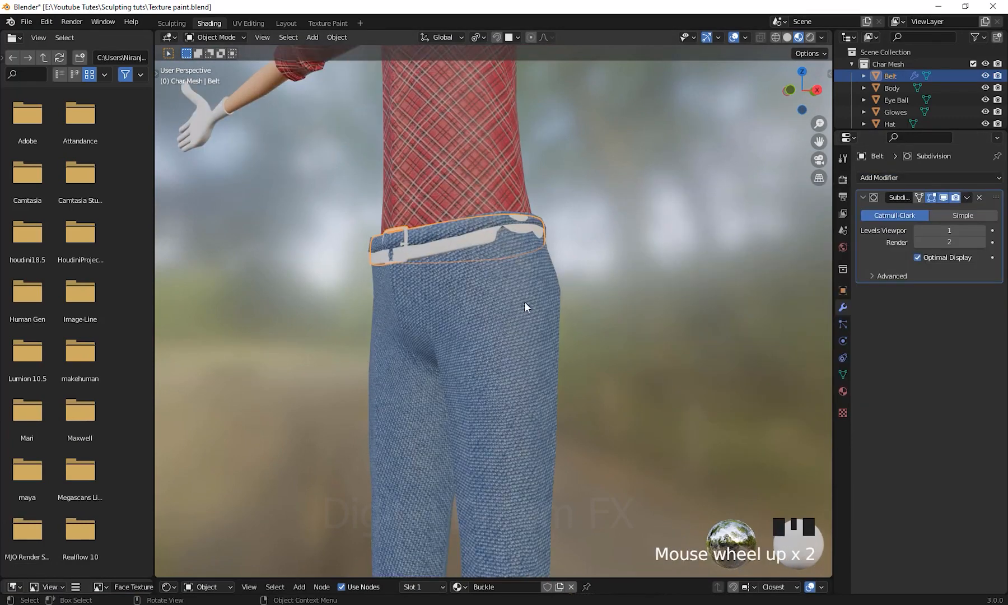
pyautogui.click(525, 302)
pyautogui.click(945, 179)
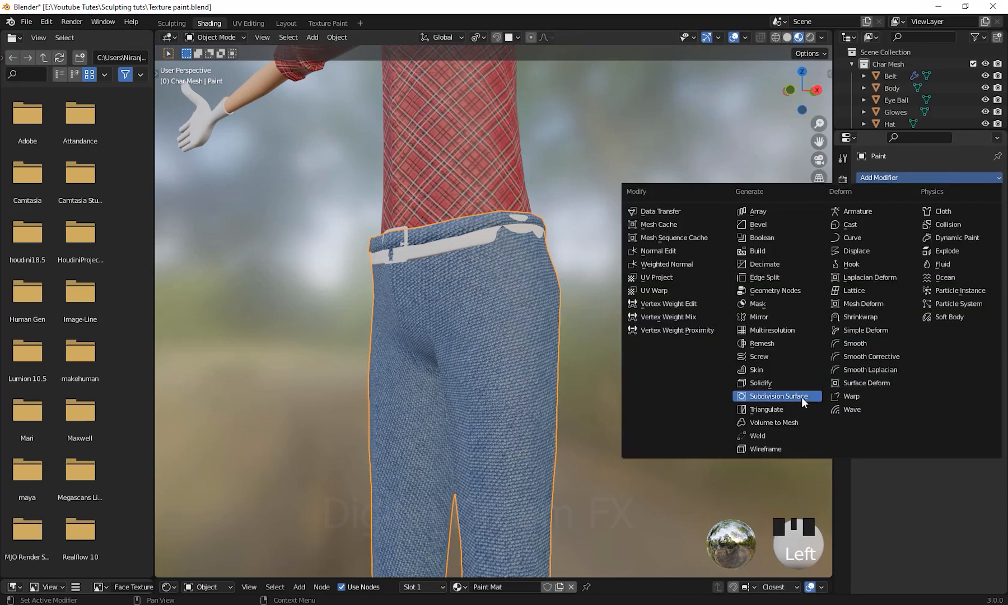
pyautogui.click(779, 395)
# Step: Examine how the subdivided belt and trousers fit together from different angles and distances
pyautogui.scroll(-3, 534, 335)
pyautogui.moveTo(533, 334)
pyautogui.mouseDown(button='middle')
pyautogui.moveTo(595, 345)
pyautogui.moveTo(599, 383)
pyautogui.moveTo(622, 367)
pyautogui.moveTo(633, 375)
pyautogui.moveTo(448, 369)
pyautogui.moveTo(648, 322)
pyautogui.moveTo(574, 356)
pyautogui.moveTo(580, 305)
pyautogui.moveTo(713, 322)
pyautogui.moveTo(597, 366)
pyautogui.moveTo(564, 289)
pyautogui.moveTo(487, 239)
pyautogui.mouseUp(button='middle')
pyautogui.scroll(3, 595, 344)
pyautogui.click(569, 253)
pyautogui.scroll(-3, 599, 361)
pyautogui.scroll(3, 624, 367)
pyautogui.click(489, 288)
pyautogui.scroll(3, 447, 370)
pyautogui.scroll(-7, 592, 319)
pyautogui.scroll(3, 714, 322)
# Step: Remove the existing Buckle and Belt materials and their slots from the belt object
pyautogui.click(536, 261)
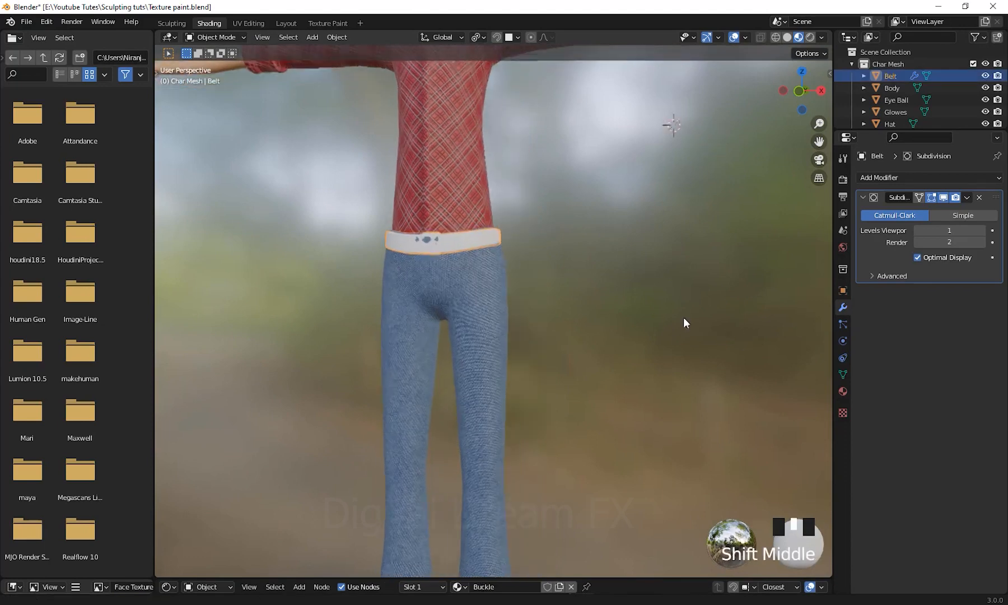
pyautogui.click(843, 390)
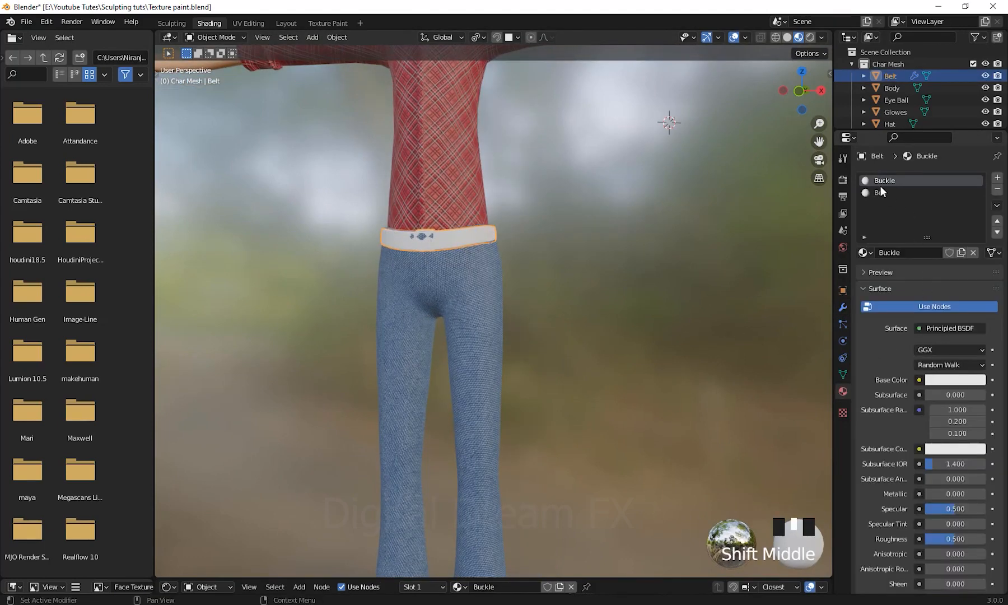
pyautogui.click(973, 253)
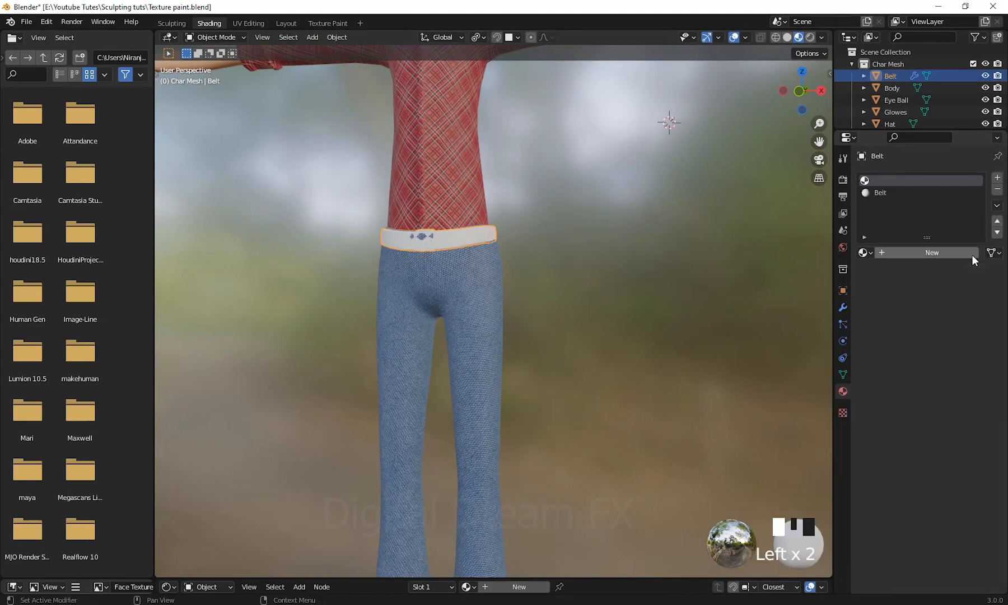
pyautogui.click(877, 192)
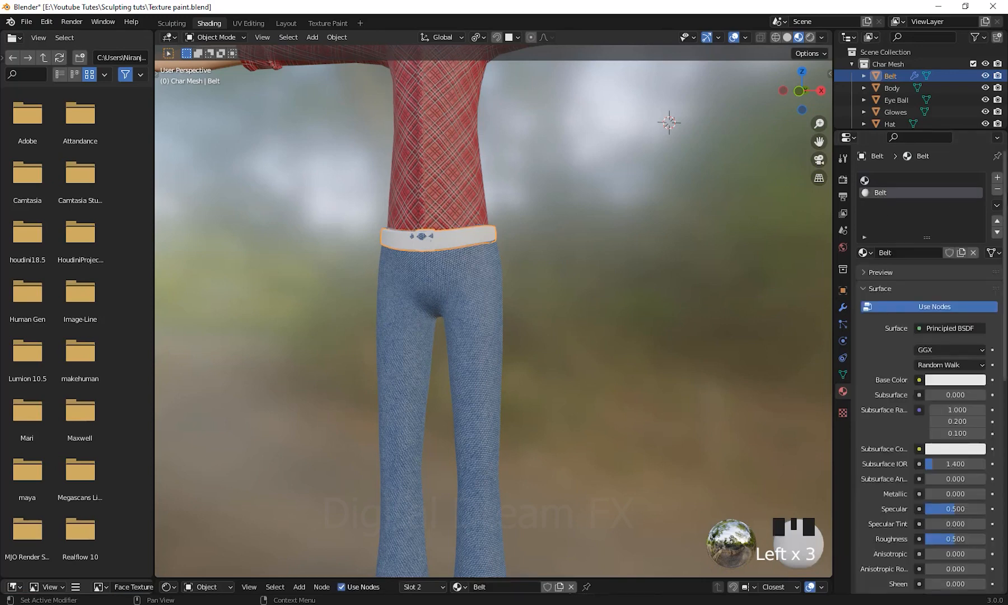
pyautogui.click(997, 189)
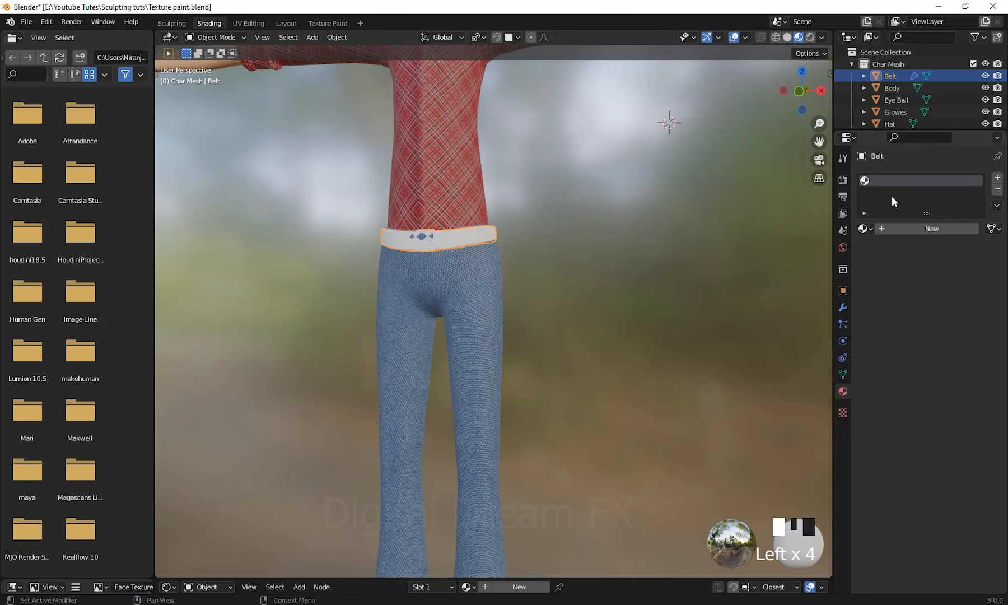
pyautogui.click(997, 189)
# Step: Create a new material on the belt object and name it Belt
pyautogui.click(942, 231)
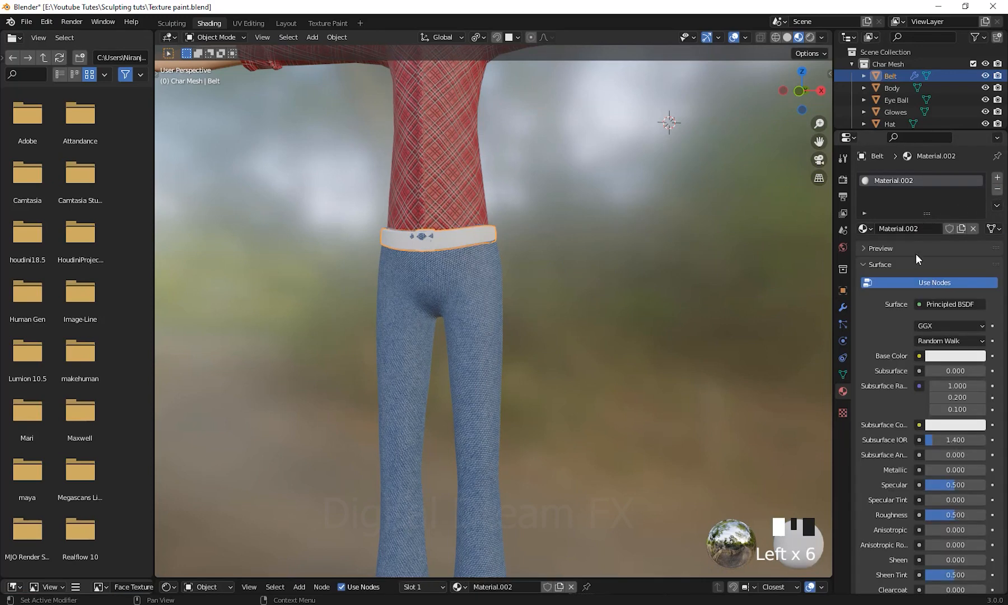
pyautogui.doubleClick(909, 180)
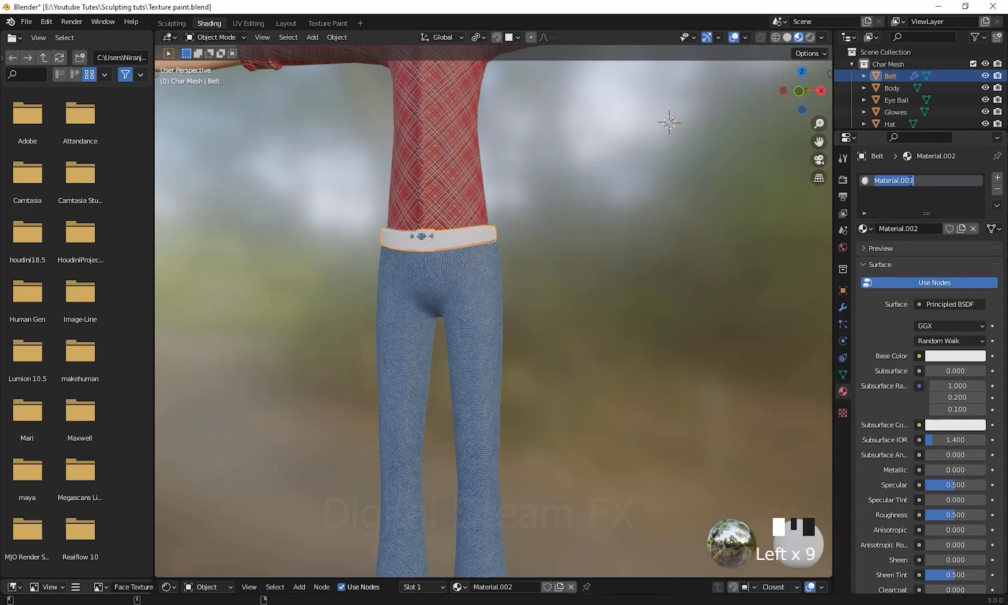
pyautogui.write('Belt')
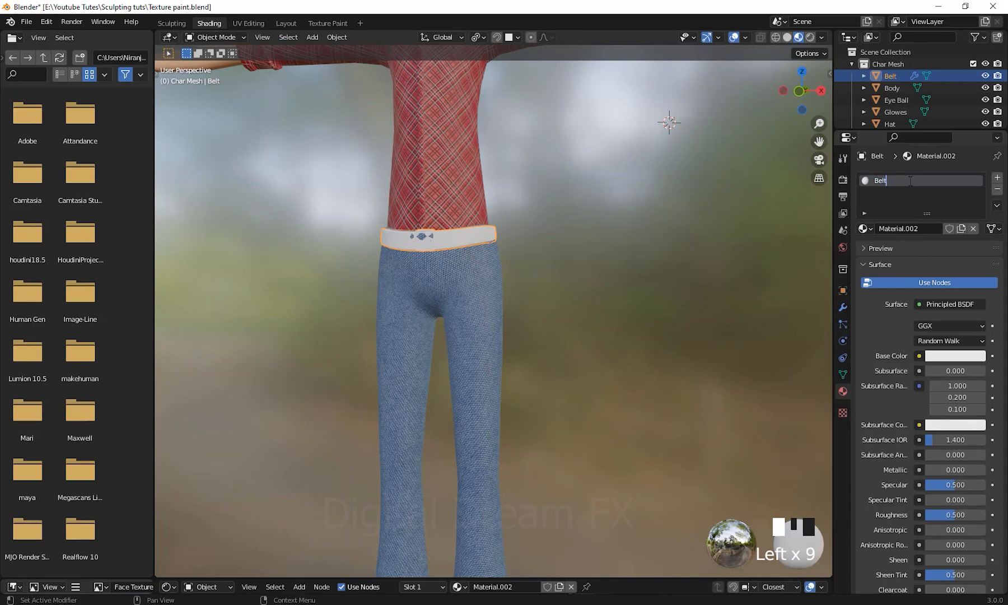
pyautogui.press('Return')
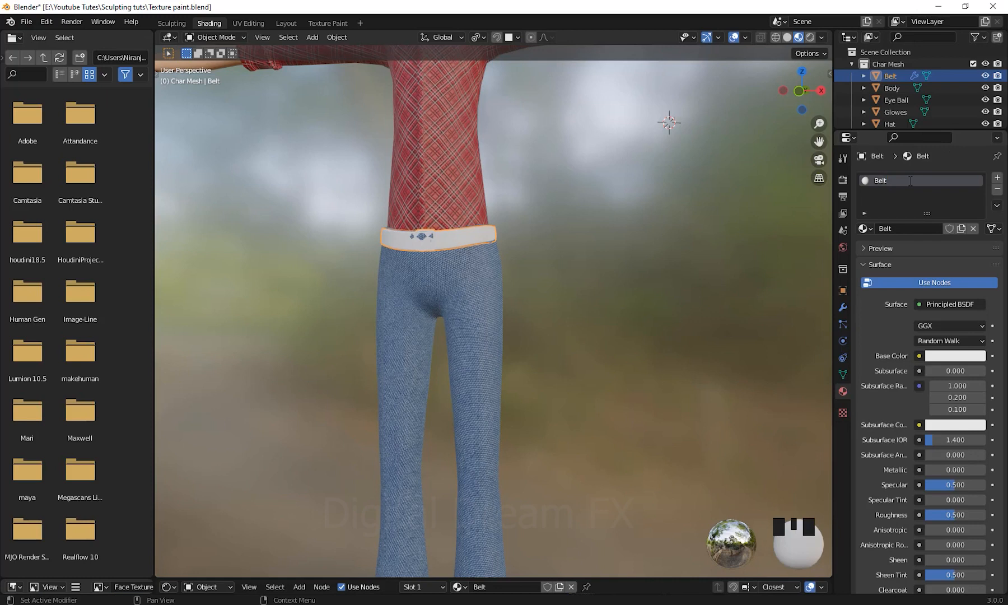
# Step: Set the Belt material's Base Color to black by lowering its HSV value to 0
pyautogui.click(942, 355)
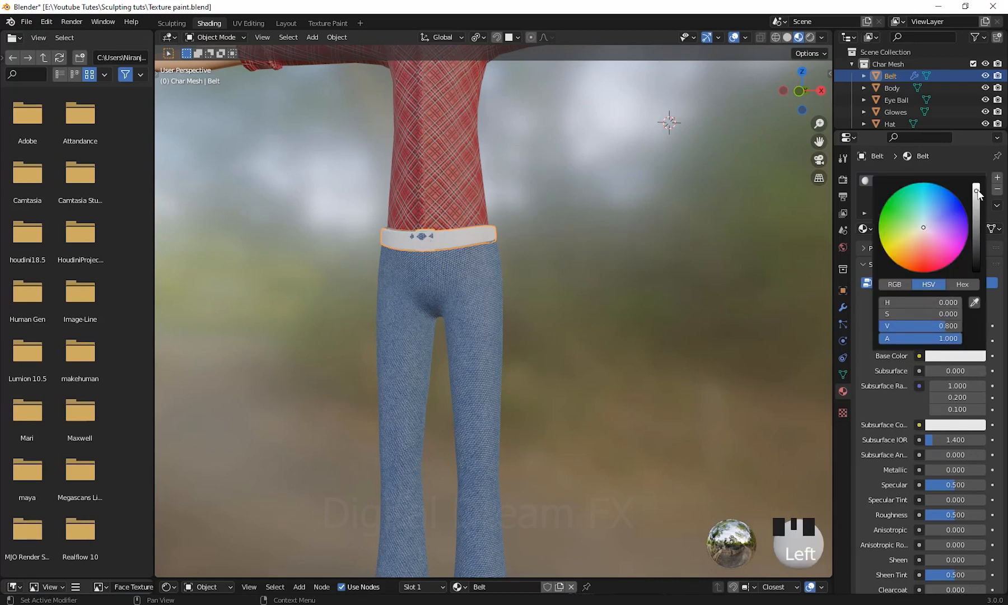
pyautogui.moveTo(976, 191); pyautogui.dragTo(976, 270)
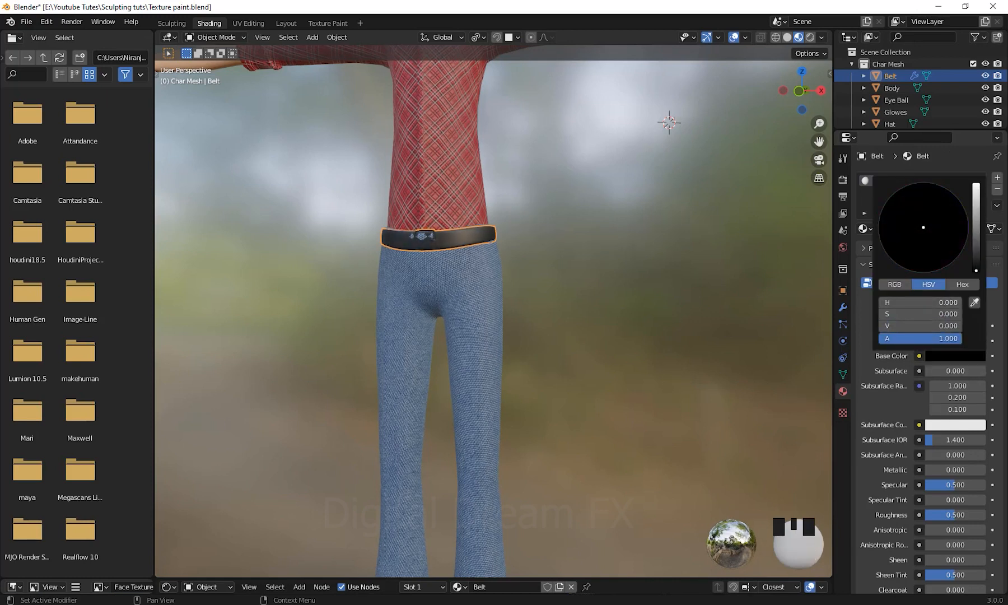
pyautogui.scroll(6, 533, 213)
pyautogui.moveTo(455, 205); pyautogui.dragTo(547, 321, button='middle')
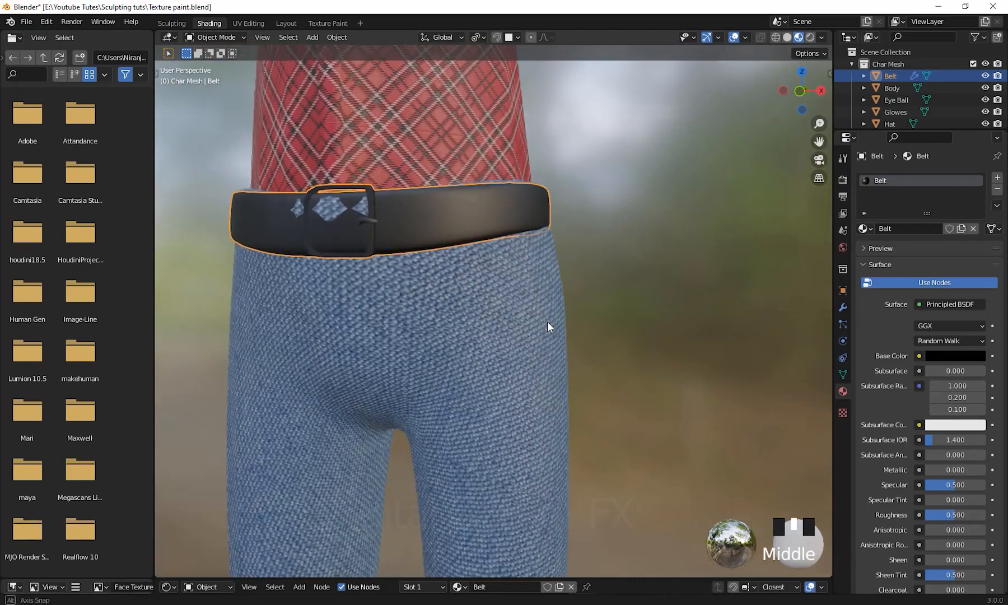
# Step: Examine the trousers' mesh around the belt and buckle in Edit Mode, and return to Object Mode
pyautogui.scroll(3, 407, 264)
pyautogui.moveTo(407, 264)
pyautogui.keyDown('shift'); pyautogui.mouseDown(button='middle')
pyautogui.moveTo(543, 363)
pyautogui.moveTo(543, 383)
pyautogui.moveTo(570, 373)
pyautogui.mouseUp(button='middle'); pyautogui.keyUp('shift')
pyautogui.click(546, 383)
pyautogui.scroll(-2, 571, 387)
pyautogui.press('Tab')
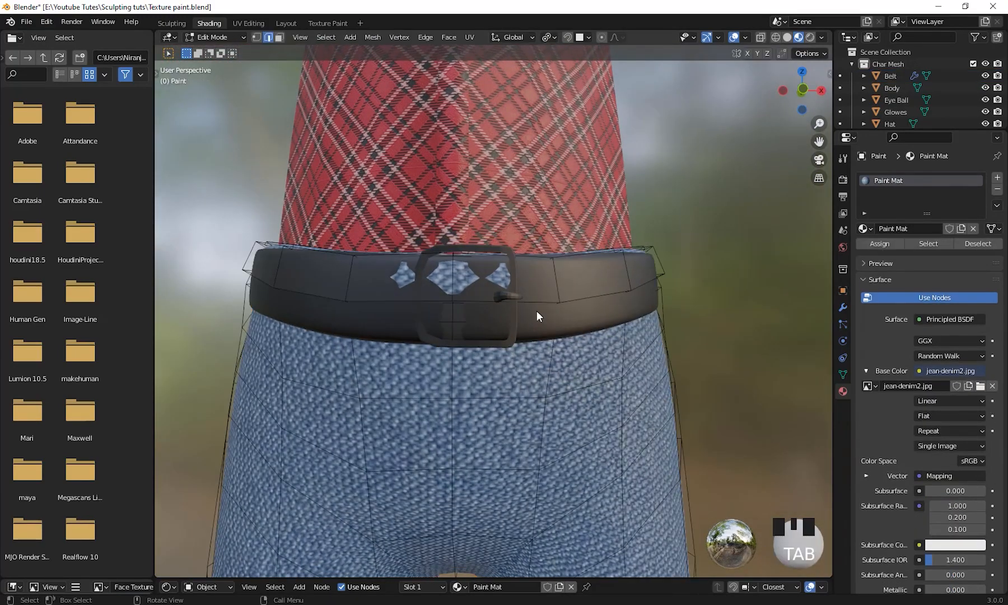
pyautogui.moveTo(536, 311); pyautogui.dragTo(763, 286, button='middle')
pyautogui.scroll(1, 541, 331)
pyautogui.scroll(-2, 742, 347)
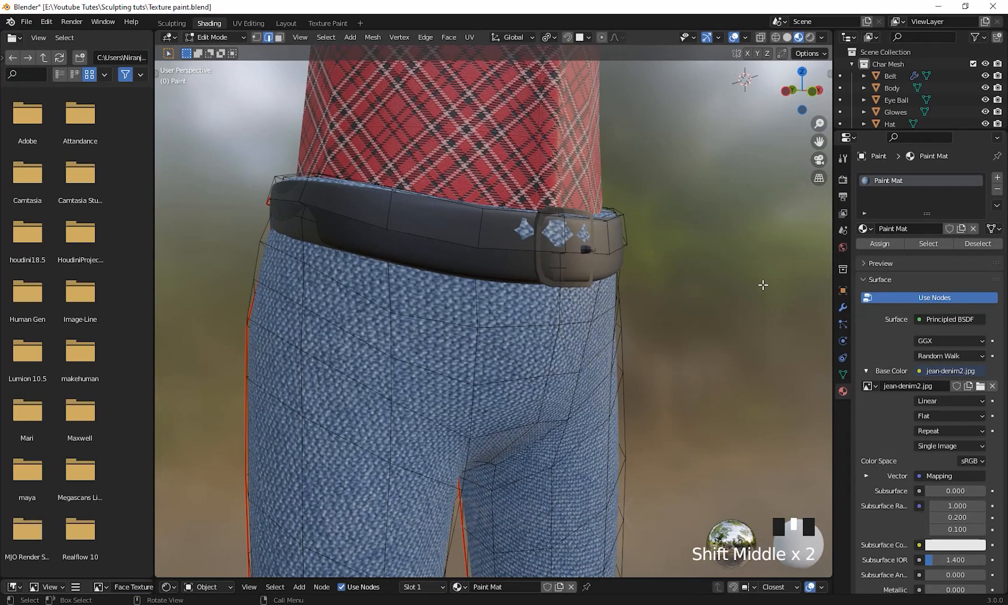
pyautogui.press('Tab')
pyautogui.click(724, 290)
# Step: Select the linked geometry of the buckle frame and prong in the belt object's Edit Mode
pyautogui.click(539, 276)
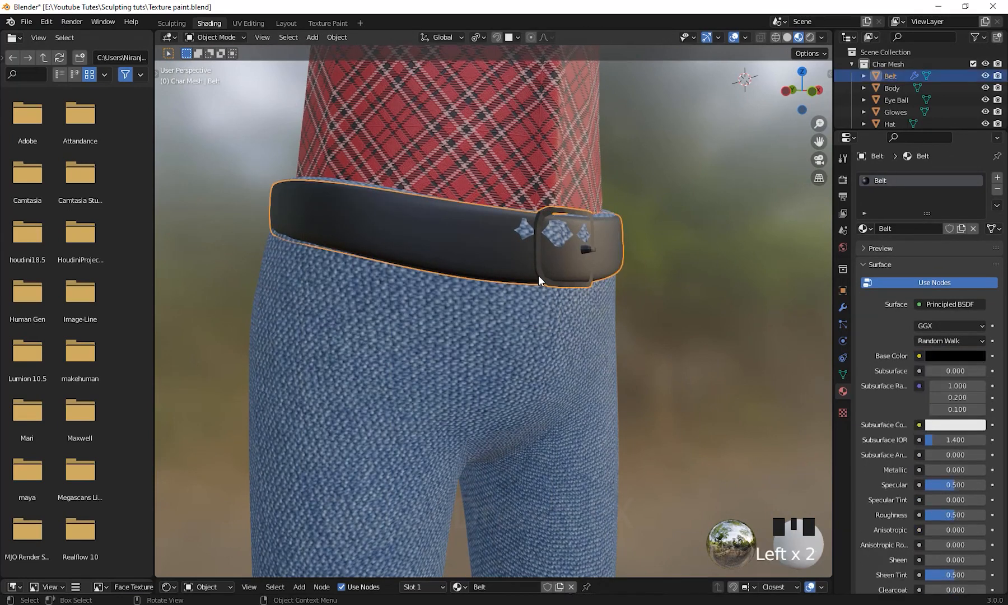
pyautogui.press('Tab')
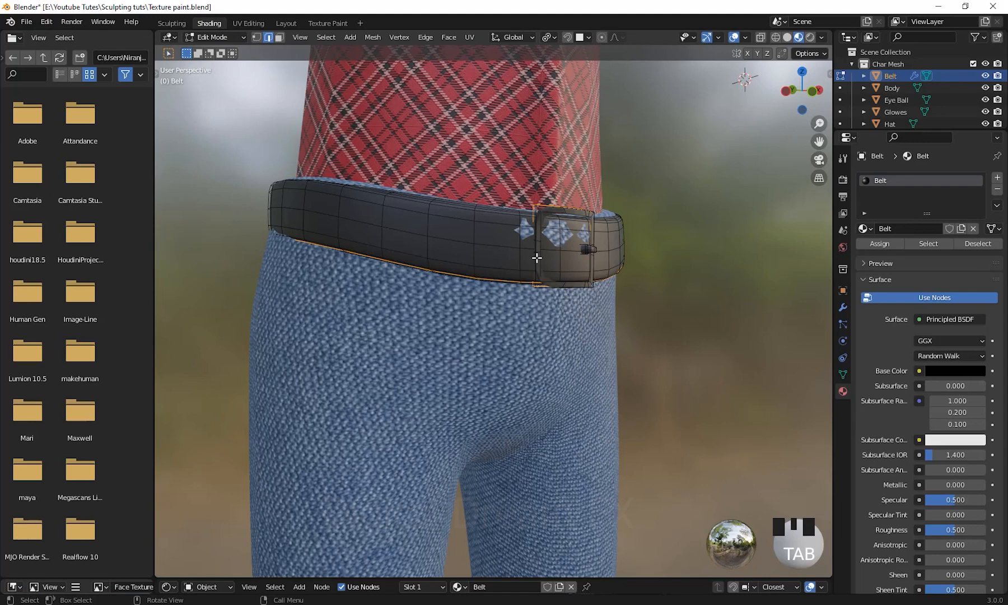
pyautogui.press('l')
pyautogui.moveTo(591, 289); pyautogui.dragTo(540, 254, button='middle')
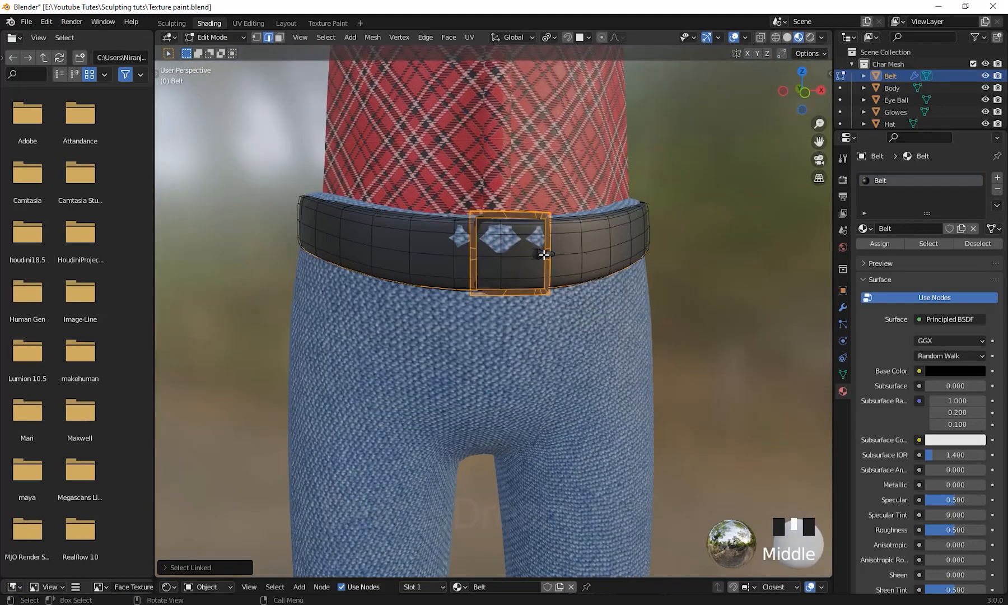
pyautogui.moveTo(466, 285); pyautogui.dragTo(679, 318, button='middle')
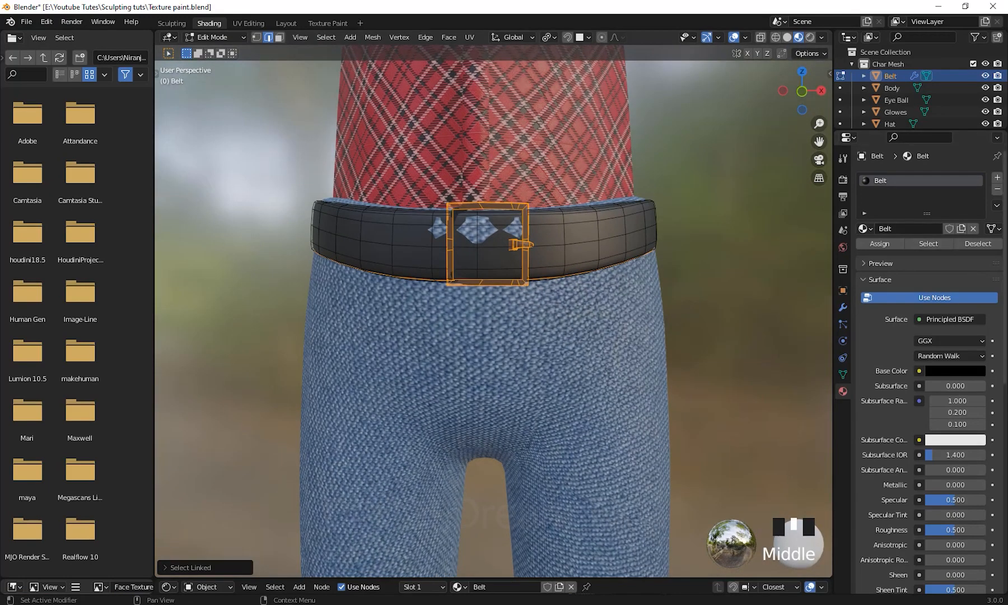
# Step: Add a second material slot with a new material to the belt object and assign it to the selected buckle geometry
pyautogui.click(997, 177)
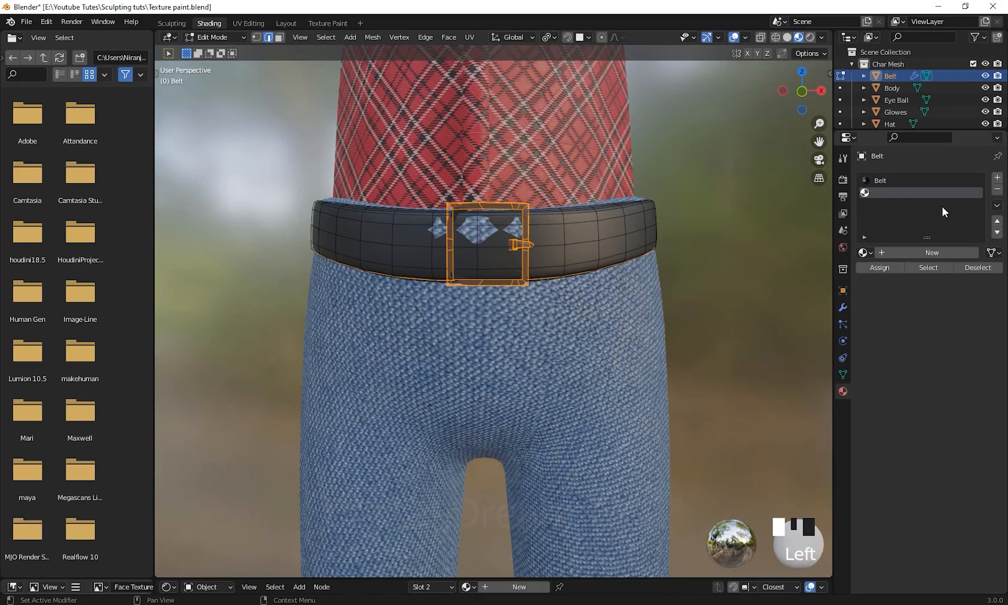
pyautogui.click(924, 251)
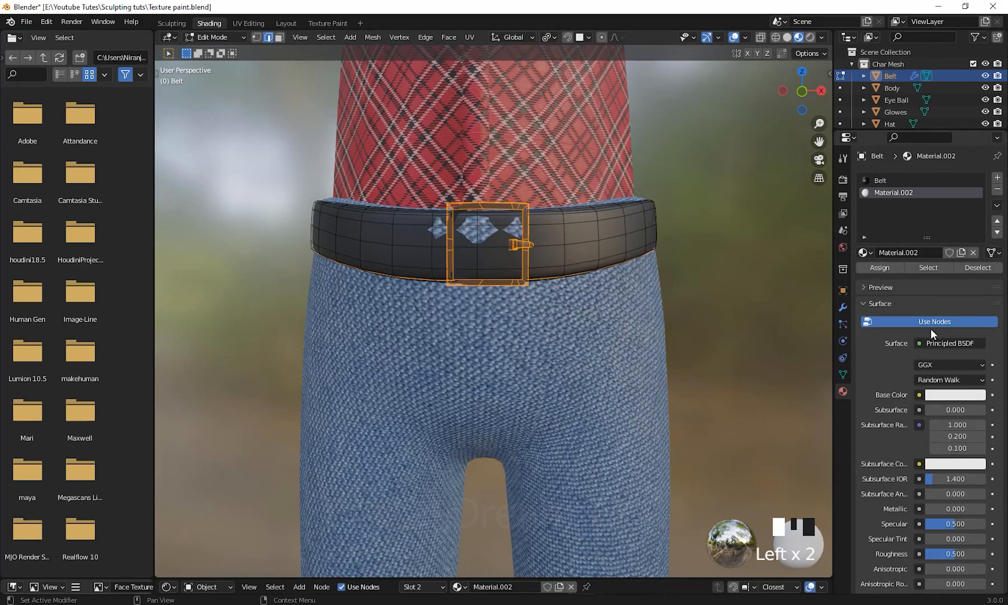
pyautogui.moveTo(591, 264); pyautogui.dragTo(563, 258, button='middle')
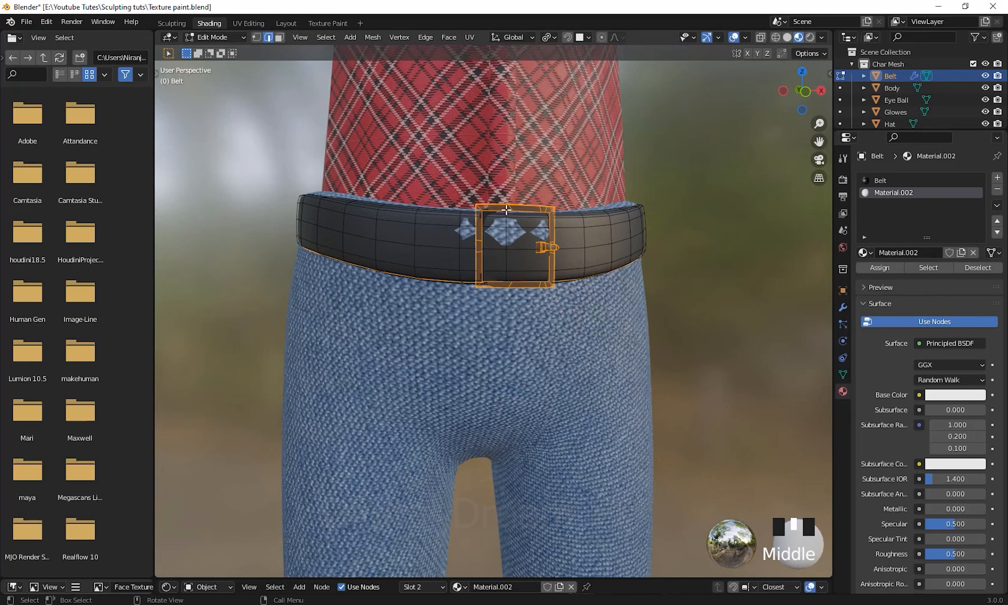
pyautogui.click(879, 267)
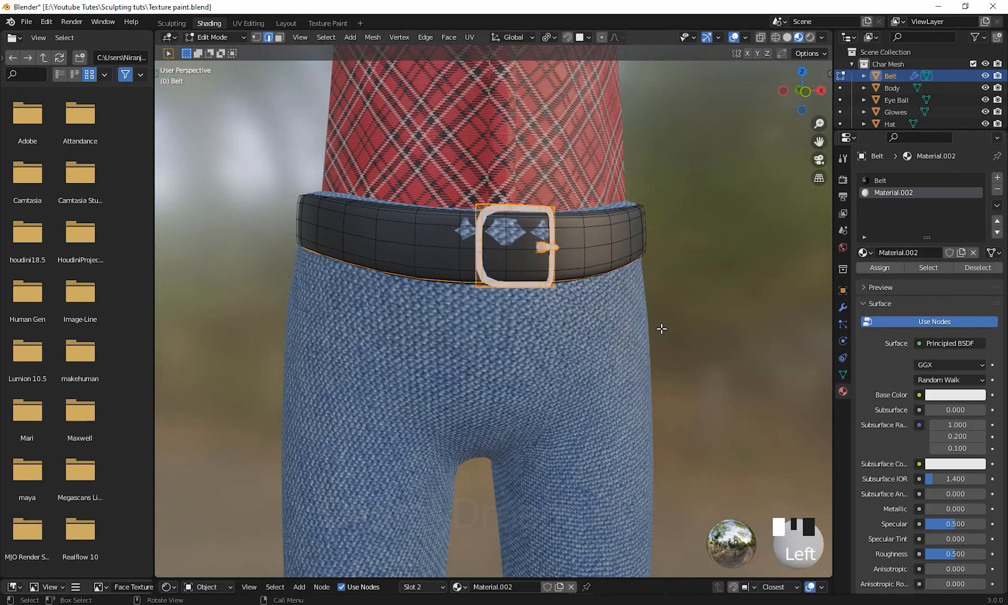
# Step: Darken the buckle material's Base Color to grey, set its Metallic to 1.0, and return to Object Mode with nothing selected
pyautogui.moveTo(657, 330); pyautogui.dragTo(622, 340, button='middle')
pyautogui.scroll(1, 699, 350)
pyautogui.scroll(-1, 674, 348)
pyautogui.click(940, 394)
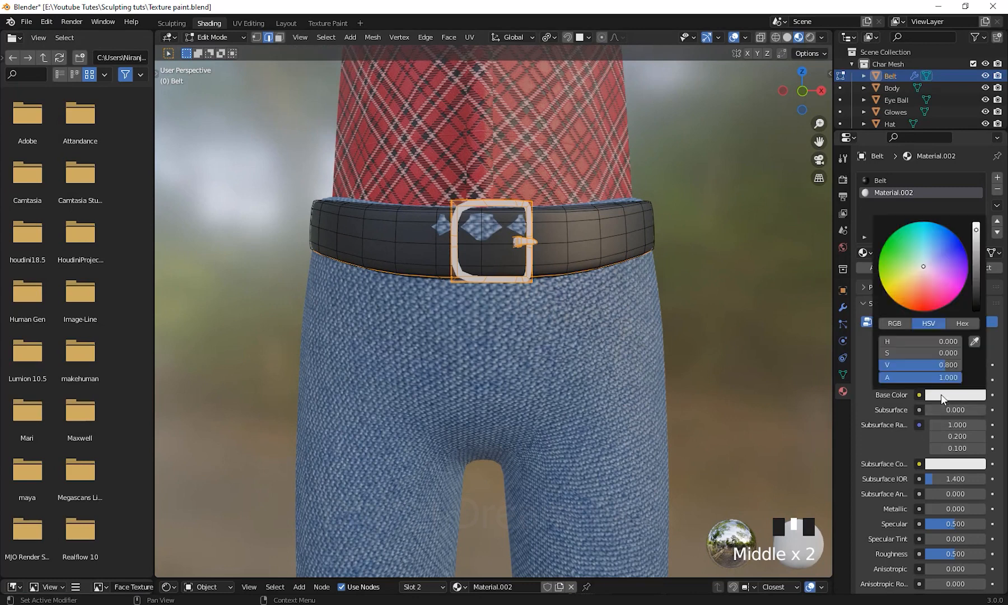
pyautogui.moveTo(975, 234); pyautogui.dragTo(975, 259)
pyautogui.scroll(-3, 901, 458)
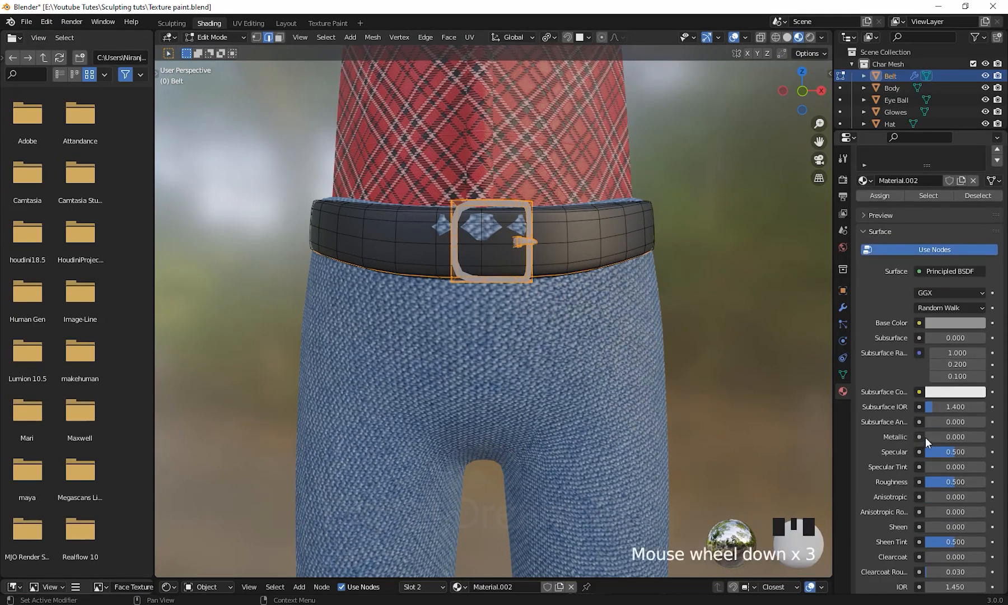
pyautogui.moveTo(925, 437); pyautogui.dragTo(994, 436)
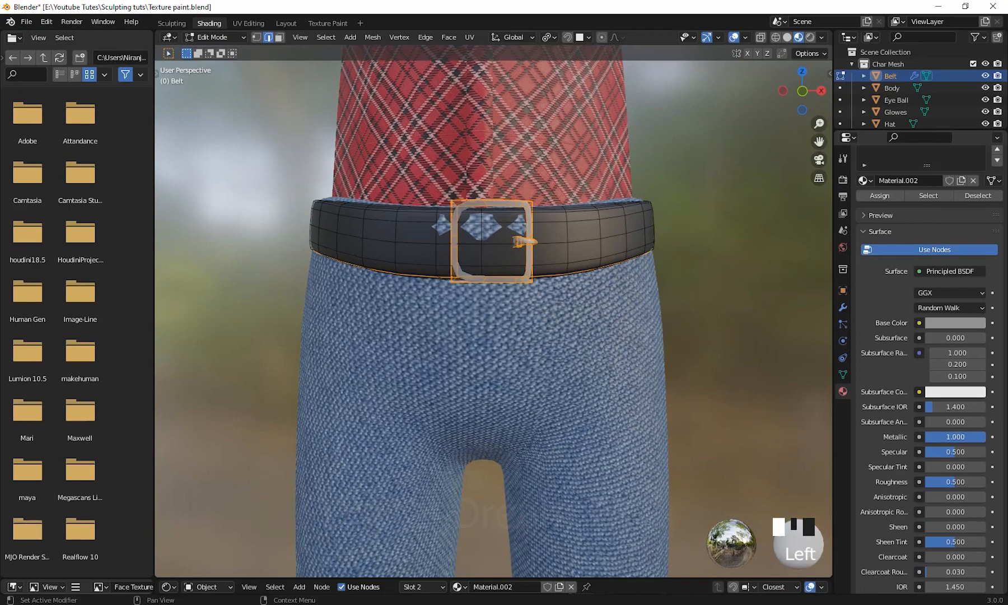
pyautogui.click(718, 344)
pyautogui.press('Tab')
pyautogui.click(715, 344)
# Step: Review the whole character with its new belt and buckle materials, ending on the hat
pyautogui.scroll(-5, 712, 354)
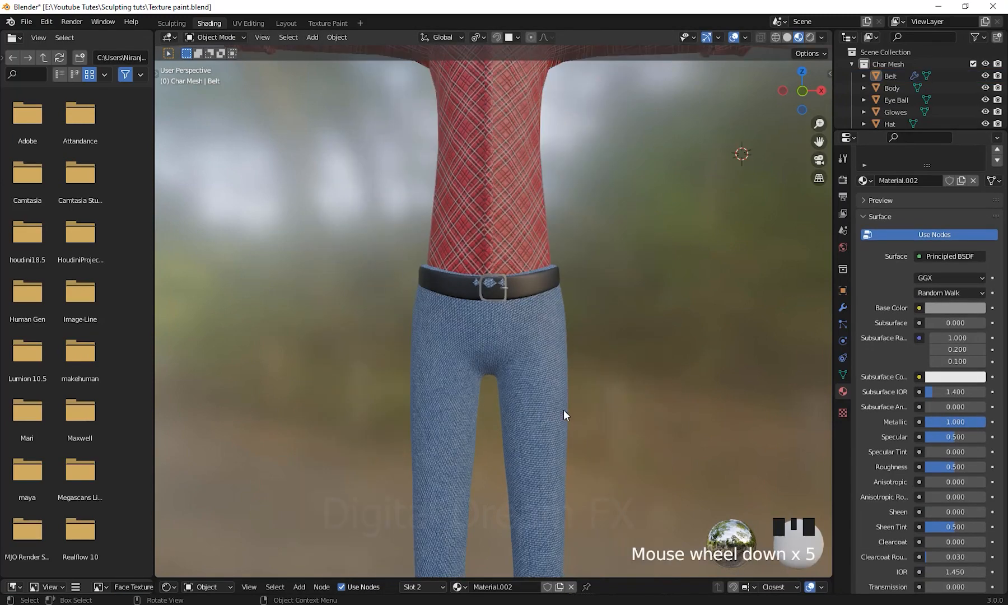
pyautogui.moveTo(563, 416); pyautogui.dragTo(580, 324, button='middle')
pyautogui.scroll(-4, 555, 424)
pyautogui.scroll(-2, 580, 324)
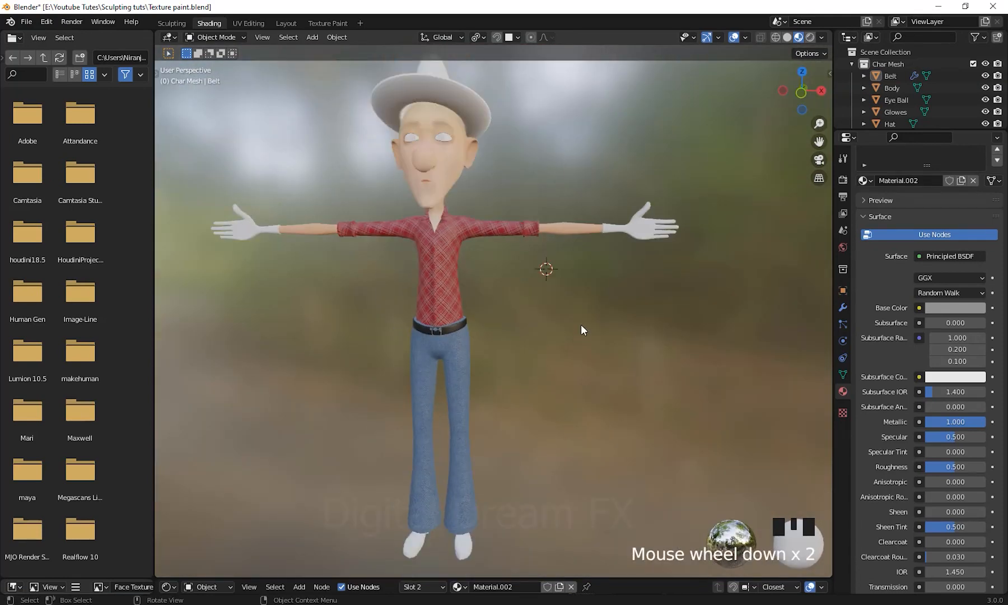
pyautogui.scroll(1, 606, 386)
pyautogui.keyDown('shift'); pyautogui.moveTo(607, 386); pyautogui.dragTo(601, 412, button='middle'); pyautogui.keyUp('shift')
pyautogui.scroll(1, 500, 300)
pyautogui.keyDown('shift'); pyautogui.moveTo(500, 300); pyautogui.dragTo(592, 344, button='middle'); pyautogui.keyUp('shift')
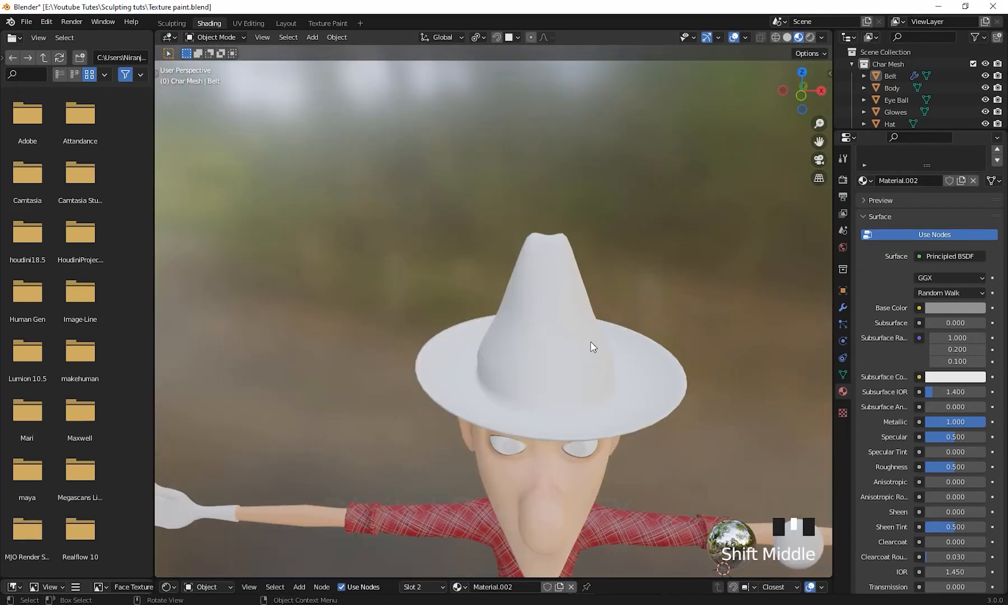
# Step: Select the hat, unlink its existing material, and clear the extra empty material slots
pyautogui.click(592, 345)
pyautogui.scroll(-3, 640, 439)
pyautogui.scroll(2, 629, 407)
pyautogui.moveTo(629, 407); pyautogui.dragTo(626, 428, button='middle')
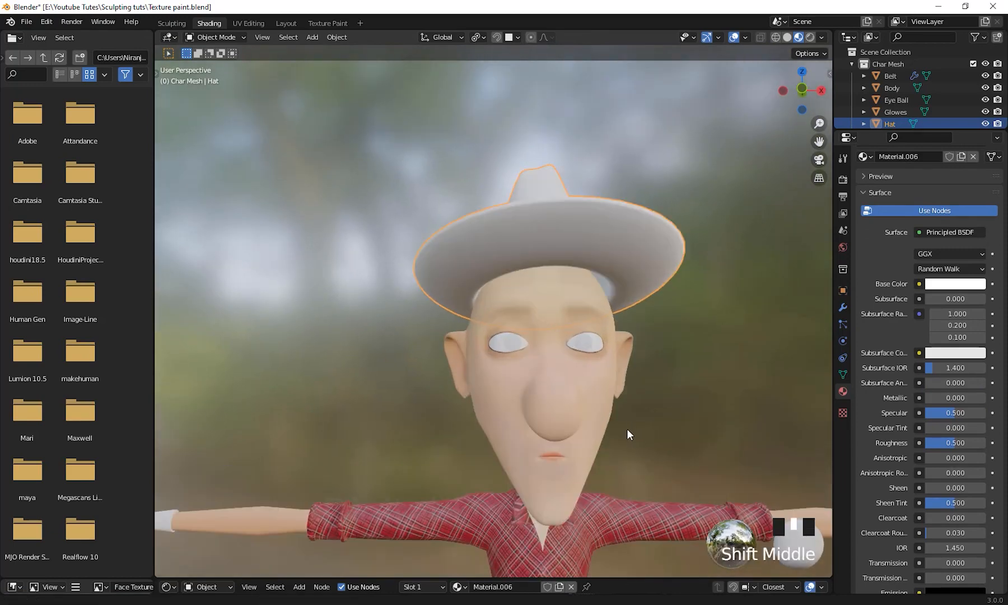
pyautogui.scroll(-2, 631, 316)
pyautogui.moveTo(631, 315); pyautogui.dragTo(772, 310, button='middle')
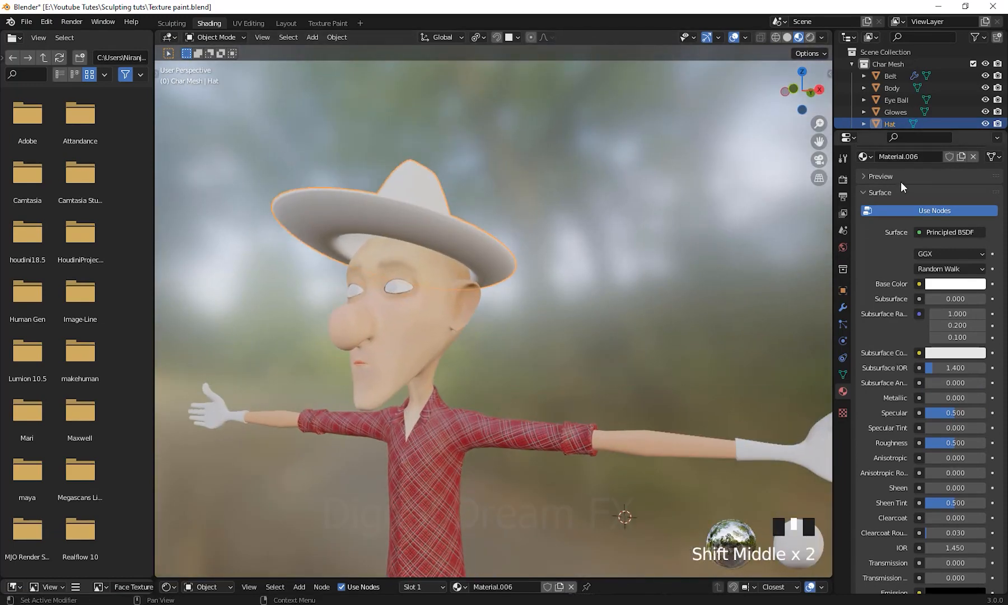
pyautogui.scroll(3, 900, 182)
pyautogui.click(971, 228)
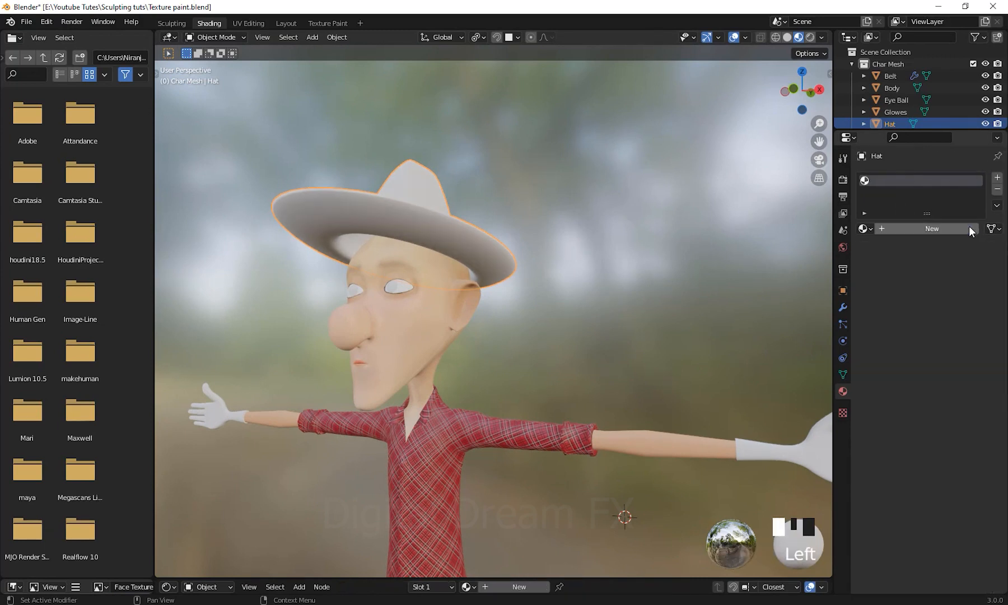
pyautogui.click(996, 180)
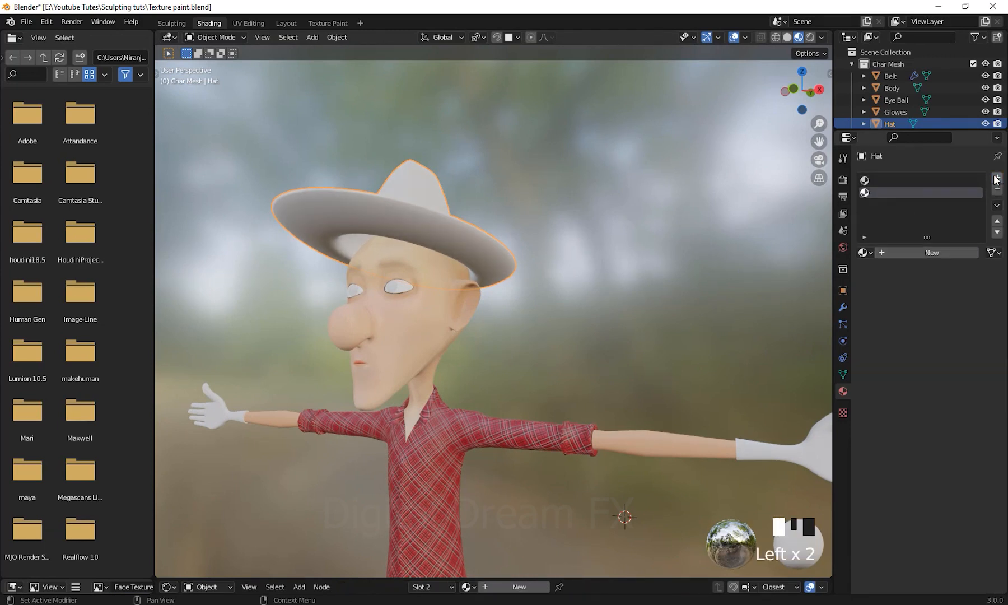
pyautogui.click(996, 190)
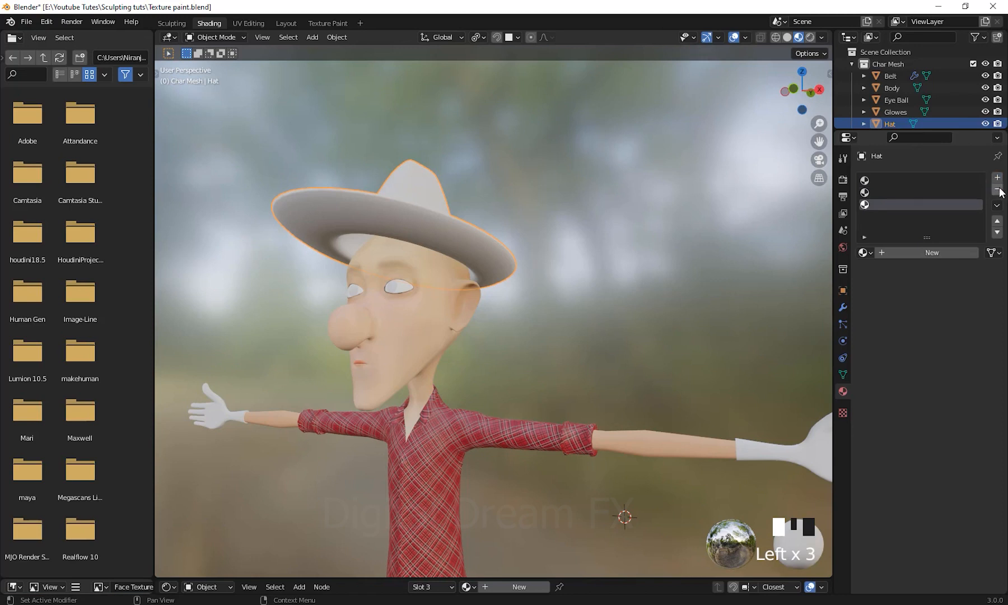
pyautogui.click(998, 190)
pyautogui.click(998, 191)
# Step: Create a new material on the hat and name it Cap Mat
pyautogui.click(943, 228)
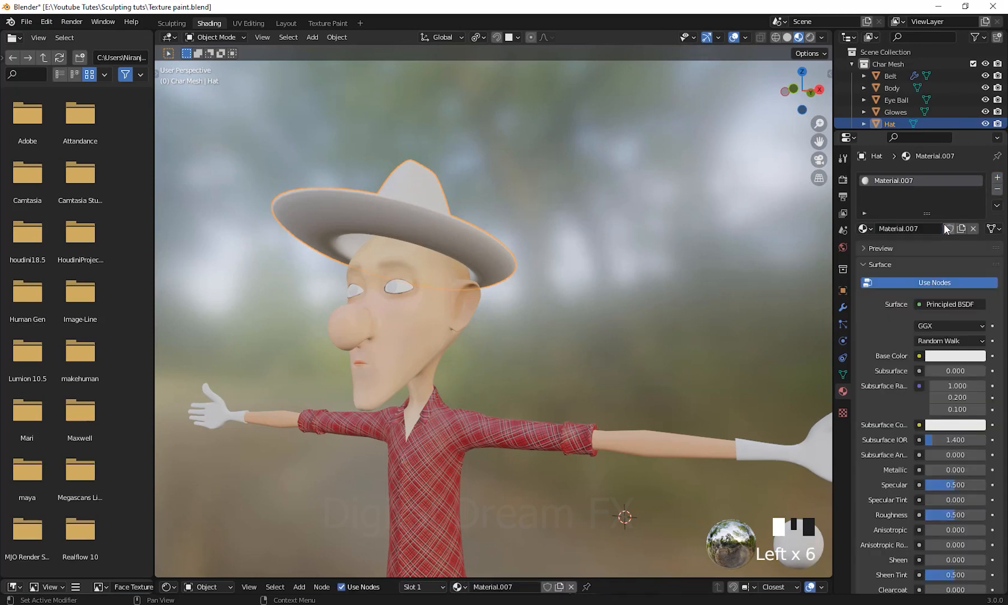
pyautogui.doubleClick(910, 181)
pyautogui.write('cap')
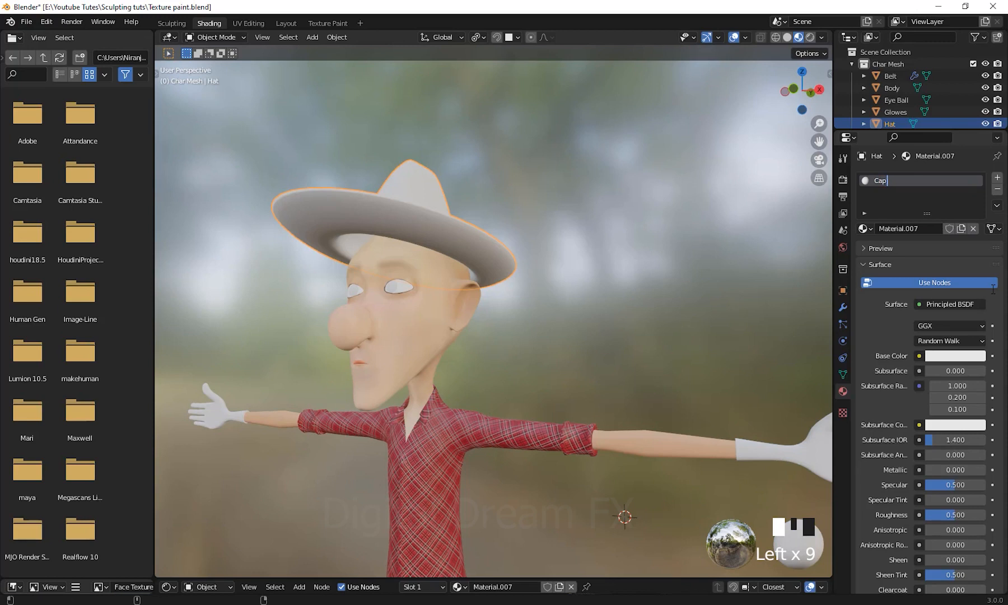
pyautogui.write(' Mat')
pyautogui.press('Return')
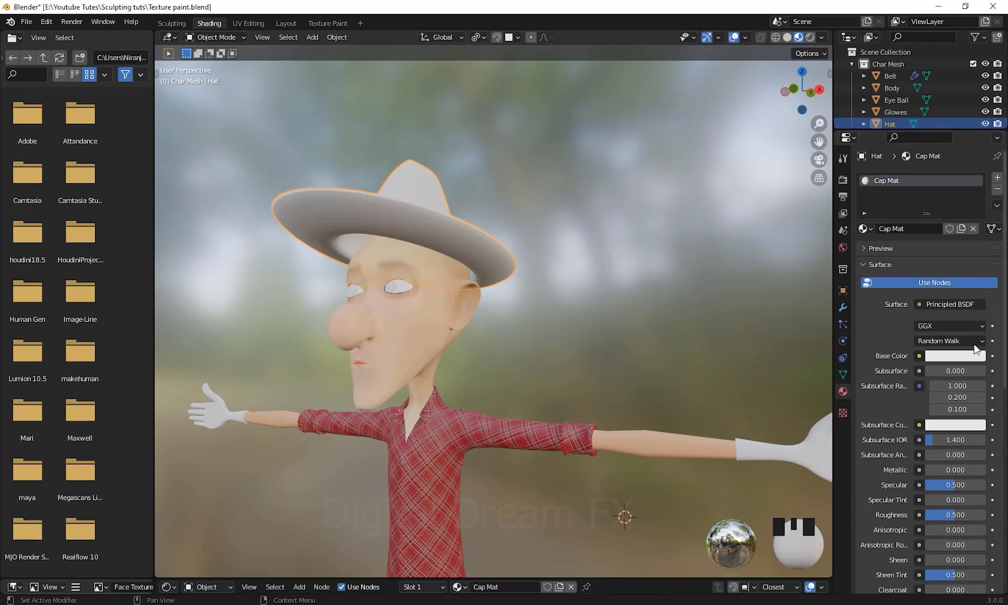
# Step: Add an Image Texture to Cap Mat's Base Color and browse for its image in E:\Youtube Tutes\Horror House\Textures
pyautogui.click(919, 356)
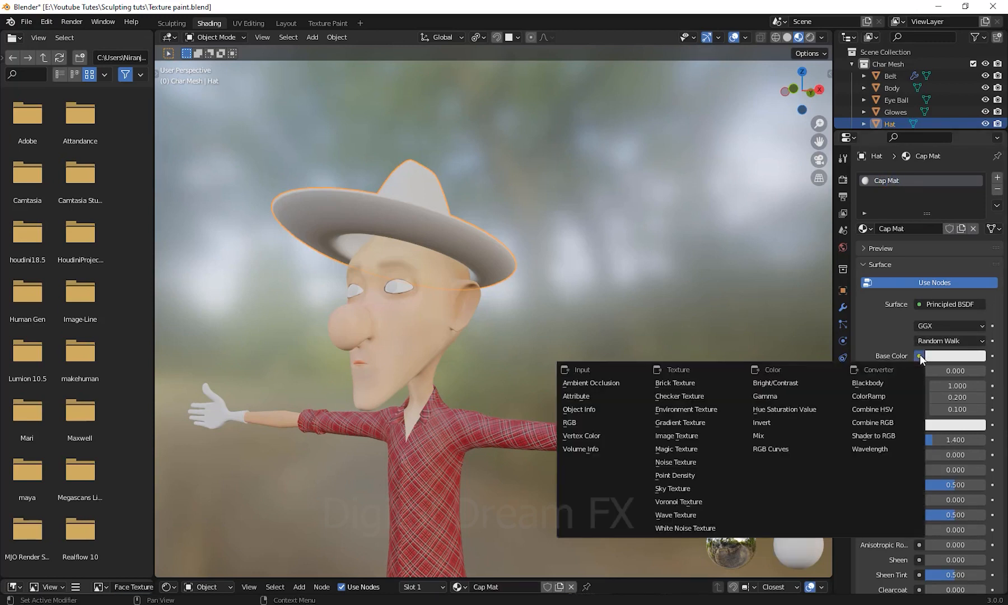
pyautogui.click(695, 436)
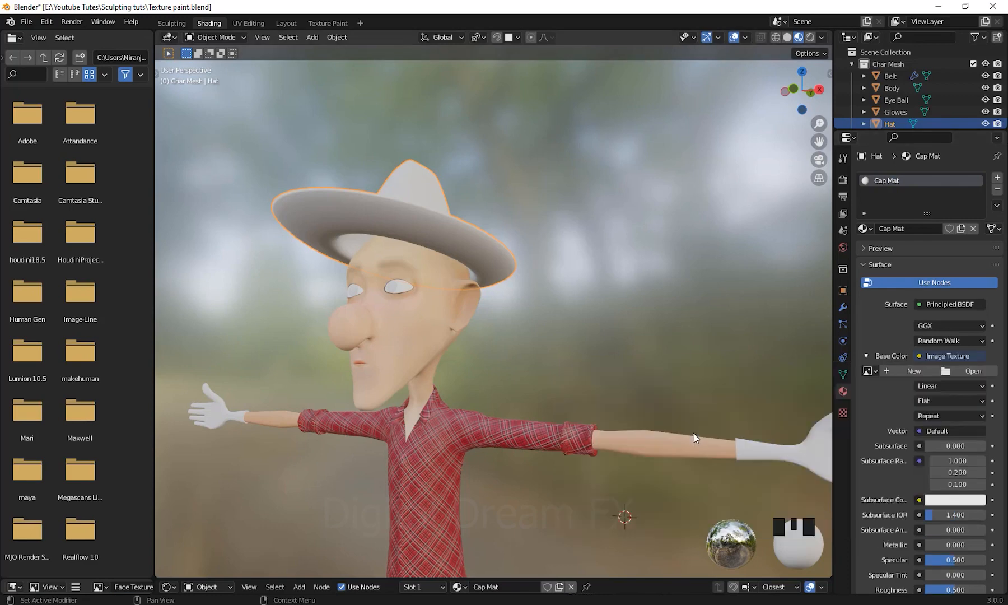
pyautogui.click(961, 370)
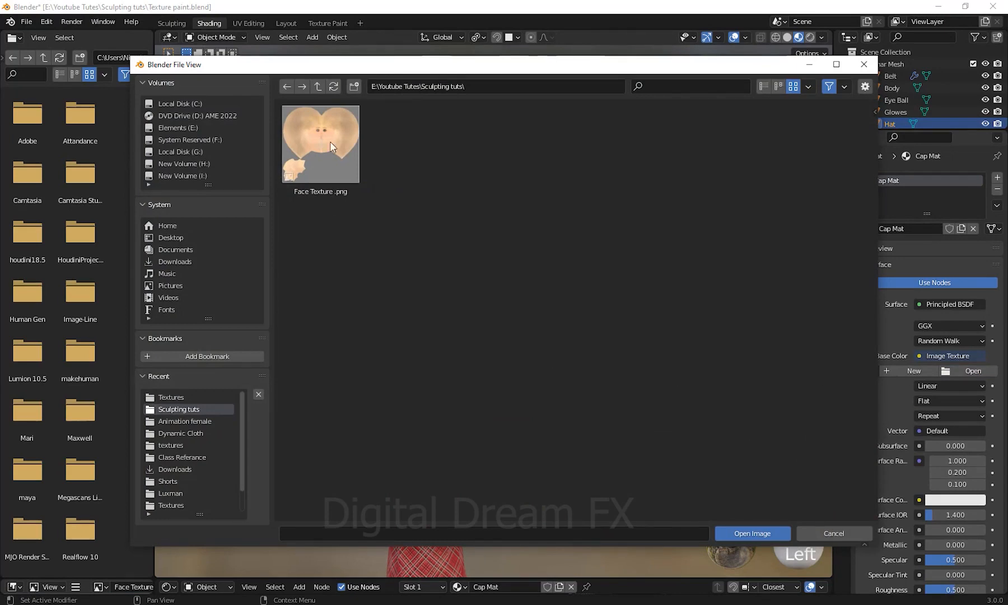
pyautogui.click(318, 84)
pyautogui.click(318, 84)
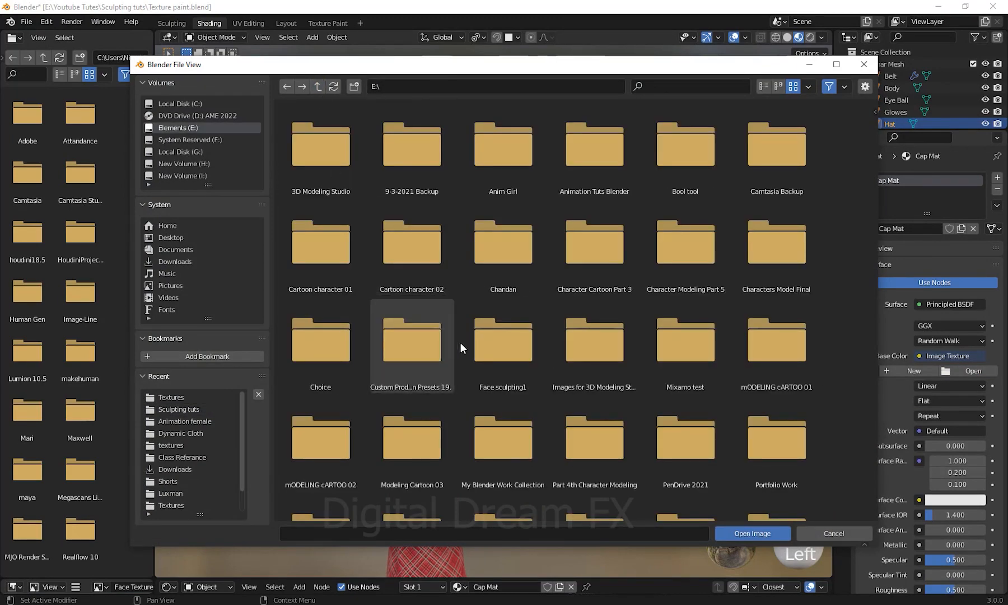
pyautogui.scroll(-5, 462, 344)
pyautogui.doubleClick(581, 459)
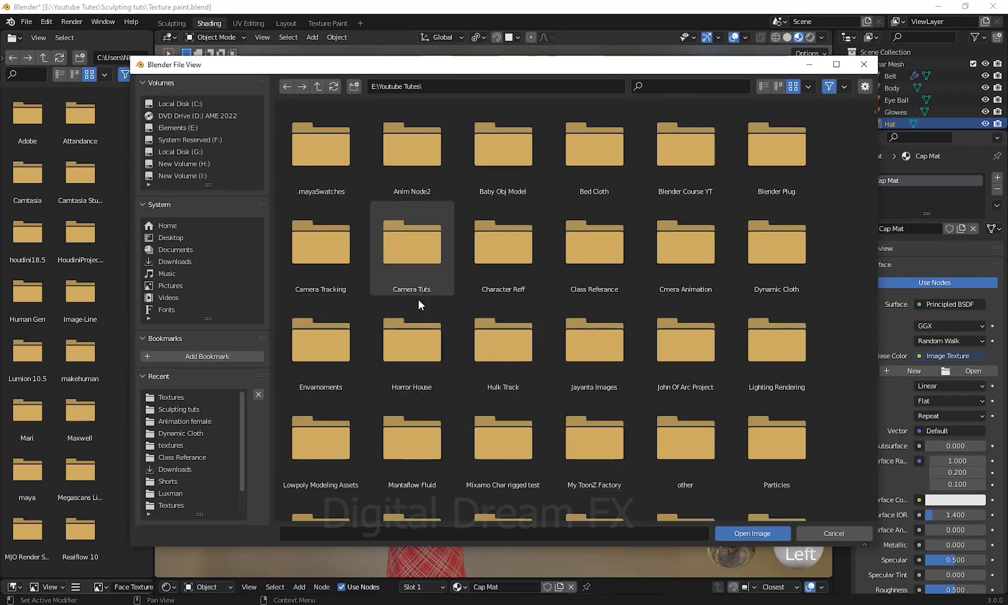
pyautogui.doubleClick(403, 342)
pyautogui.click(334, 354)
pyautogui.doubleClick(334, 354)
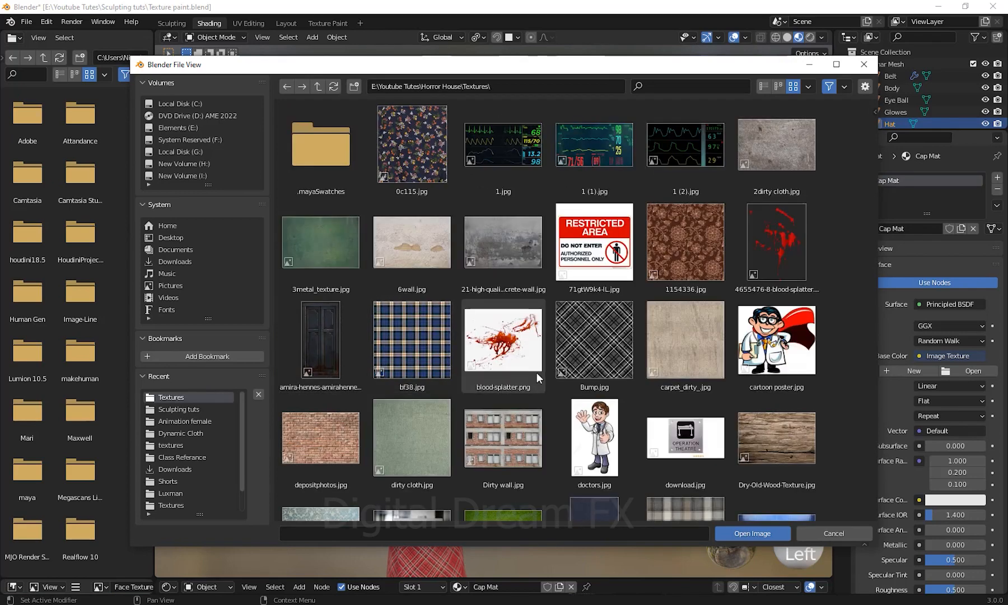
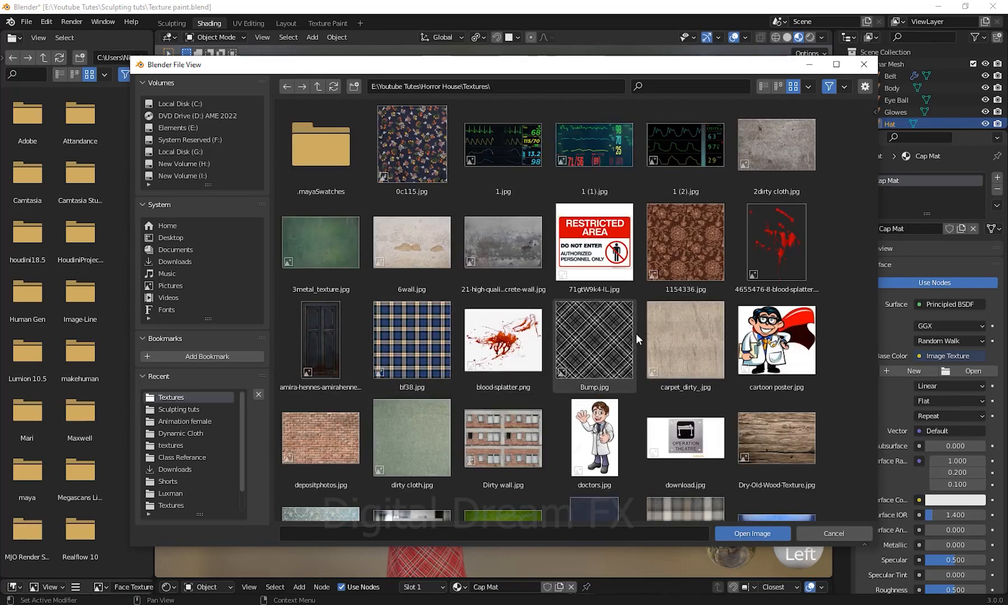
# Step: Load carpet_dirty_.jpg as the hat's Base Color image
pyautogui.scroll(-3, 653, 323)
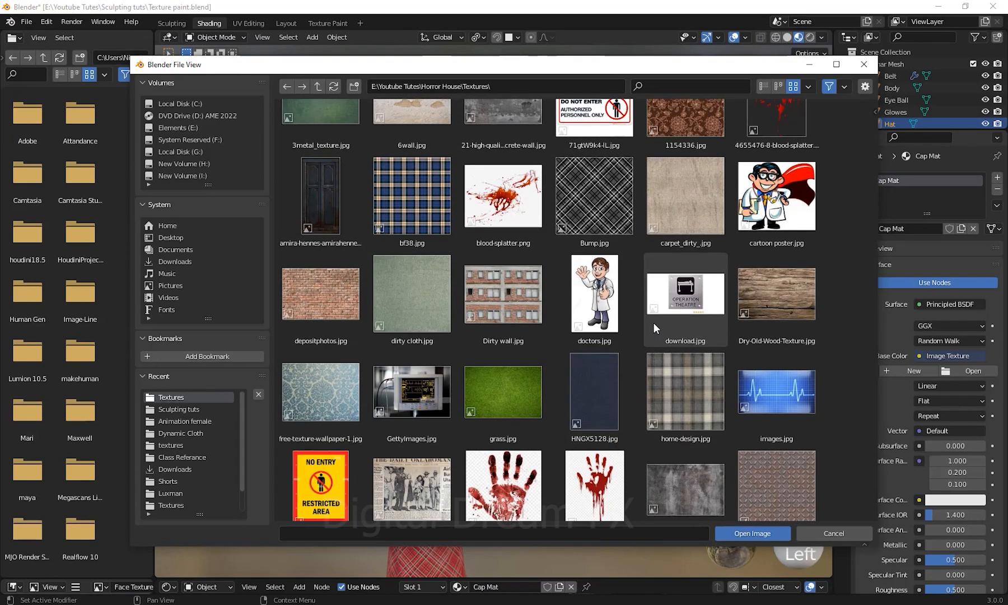
pyautogui.click(701, 205)
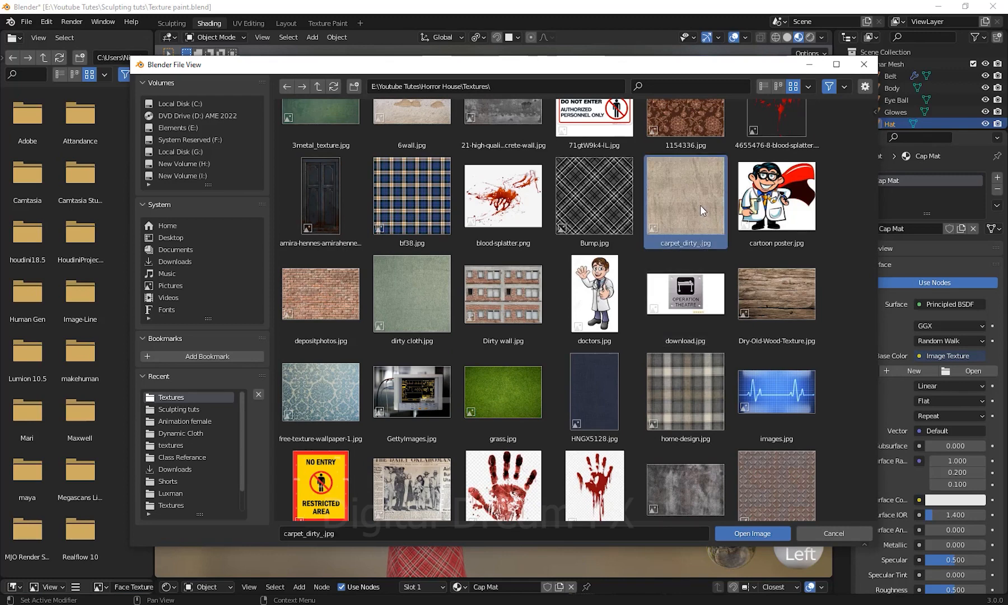
pyautogui.doubleClick(700, 204)
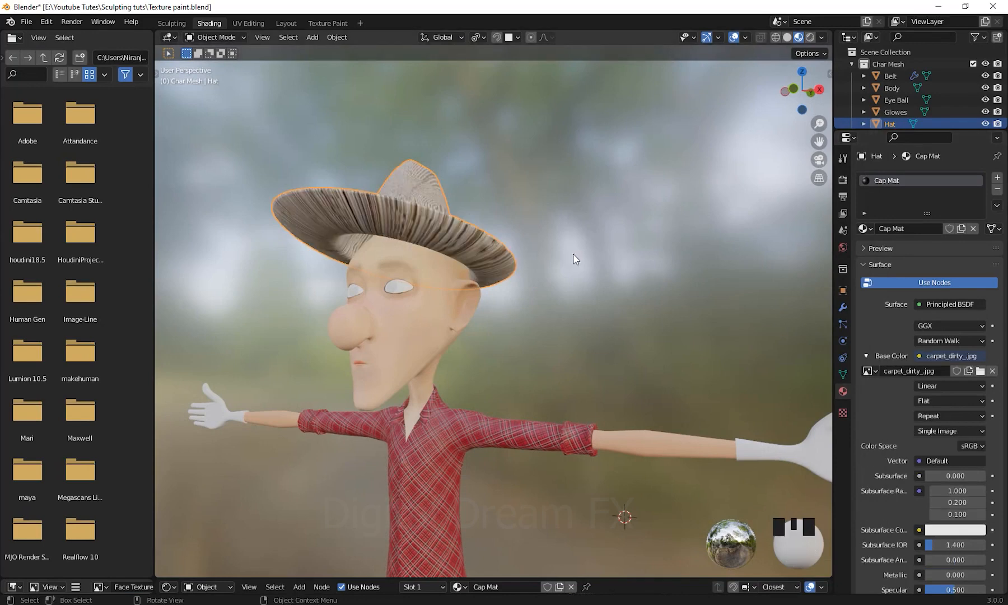
# Step: Examine how the carpet texture lies on the hat's crown and brim, keeping the hat selected
pyautogui.moveTo(574, 258); pyautogui.dragTo(616, 328, button='middle')
pyautogui.scroll(2, 616, 331)
pyautogui.click(635, 246)
pyautogui.click(536, 325)
pyautogui.scroll(-5, 538, 327)
pyautogui.moveTo(534, 347)
pyautogui.keyDown('shift'); pyautogui.mouseDown(button='middle')
pyautogui.moveTo(548, 321)
pyautogui.moveTo(540, 333)
pyautogui.mouseUp(button='middle'); pyautogui.keyUp('shift')
pyautogui.keyDown('shift'); pyautogui.moveTo(289, 336); pyautogui.dragTo(513, 329, button='middle'); pyautogui.keyUp('shift')
# Step: Select the hat's entire mesh in Edit Mode and UV-map it from above with Project from View
pyautogui.press('Tab')
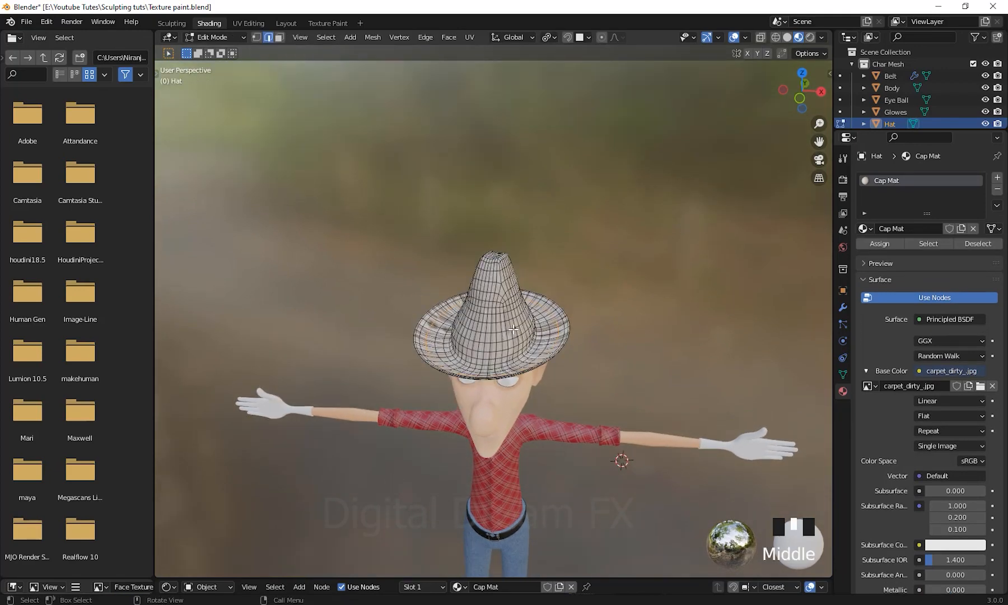
pyautogui.press('a')
pyautogui.scroll(-2, 513, 329)
pyautogui.moveTo(513, 329); pyautogui.dragTo(574, 383, button='middle')
pyautogui.press('u')
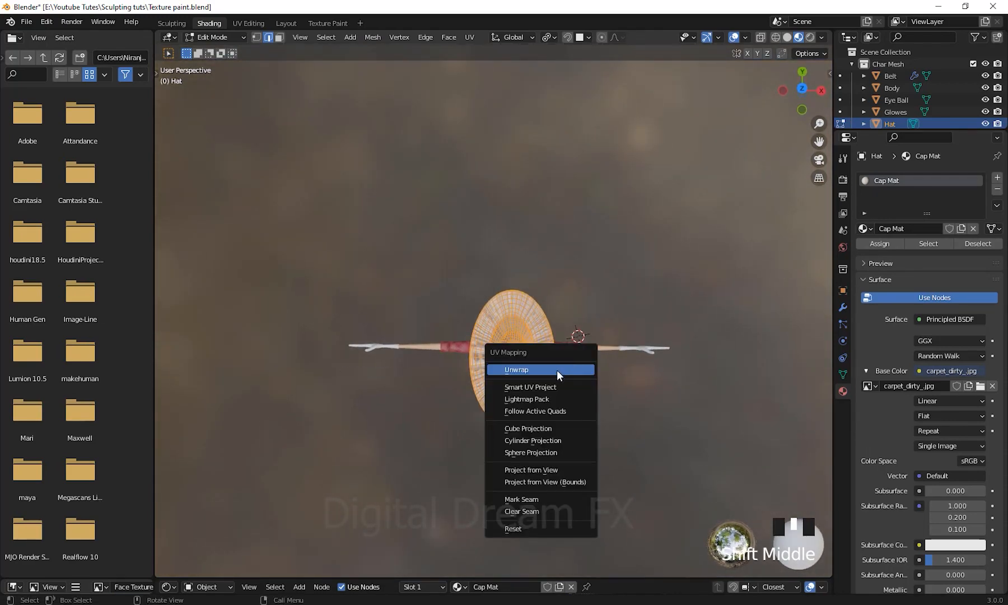
pyautogui.click(551, 473)
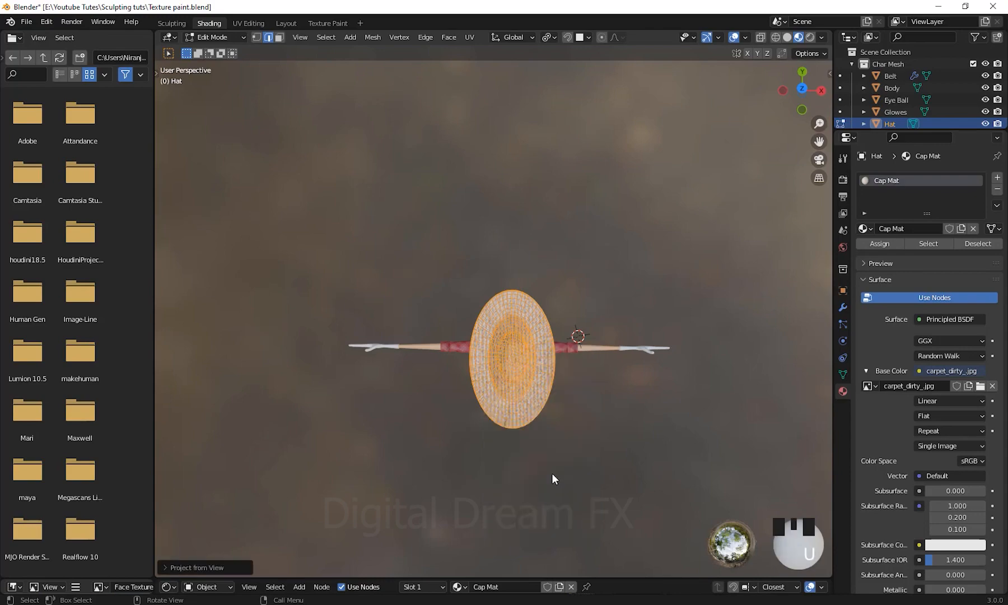
# Step: Examine how the projected carpet texture lies on the hat from the front, close up and with the upper body in view
pyautogui.scroll(3, 551, 472)
pyautogui.moveTo(551, 472); pyautogui.dragTo(506, 338, button='middle')
pyautogui.scroll(-2, 571, 325)
pyautogui.scroll(3, 537, 347)
pyautogui.scroll(-2, 537, 347)
pyautogui.keyDown('shift'); pyautogui.moveTo(276, 420); pyautogui.dragTo(269, 435, button='middle'); pyautogui.keyUp('shift')
pyautogui.keyDown('shift'); pyautogui.moveTo(268, 436); pyautogui.dragTo(261, 450, button='middle'); pyautogui.keyUp('shift')
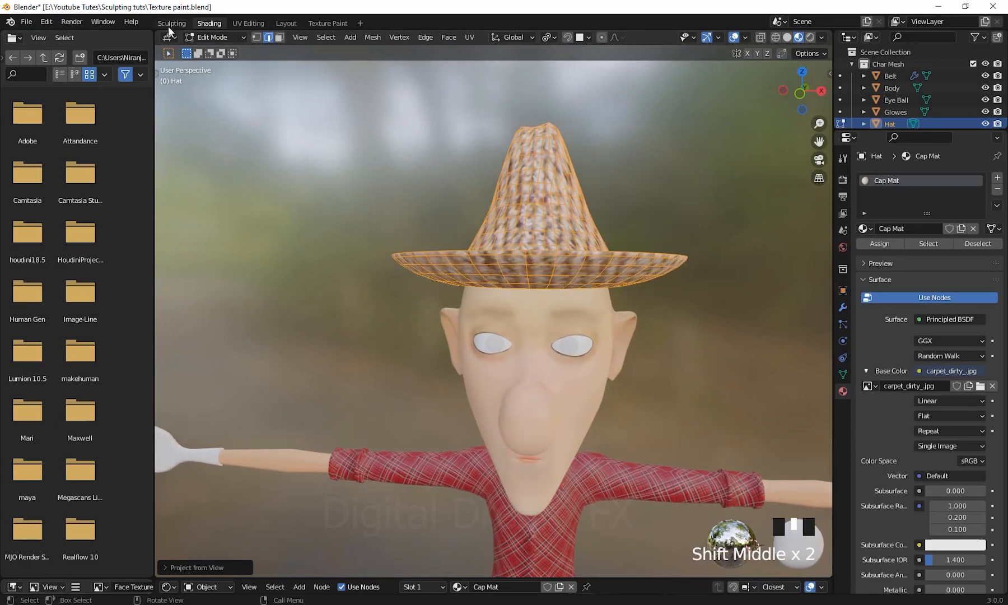
pyautogui.keyDown('shift'); pyautogui.moveTo(598, 324); pyautogui.dragTo(604, 248, button='middle'); pyautogui.keyUp('shift')
pyautogui.scroll(-3, 579, 336)
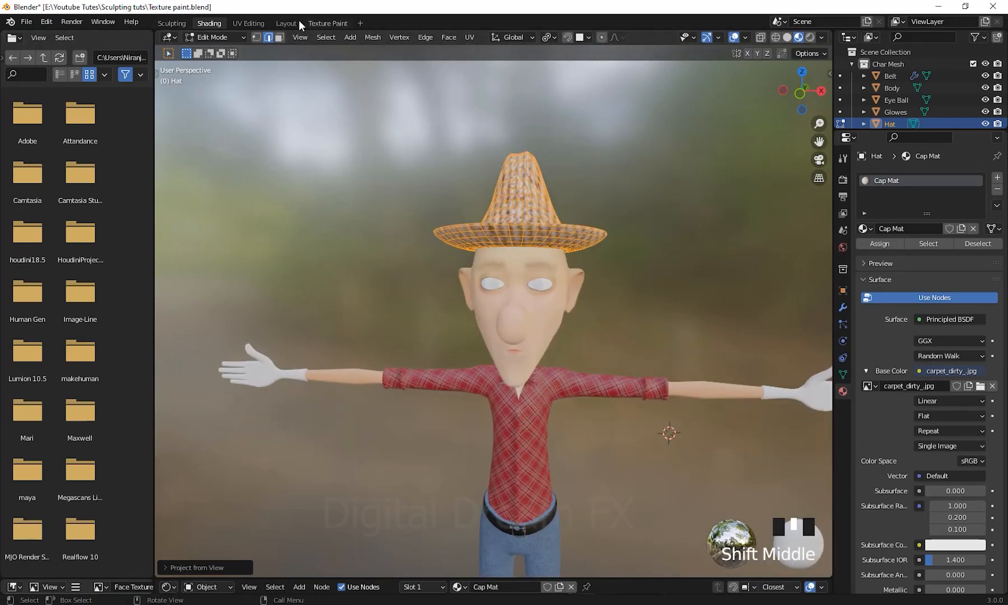
pyautogui.keyDown('shift'); pyautogui.moveTo(363, 529); pyautogui.dragTo(363, 522, button='middle'); pyautogui.keyUp('shift')
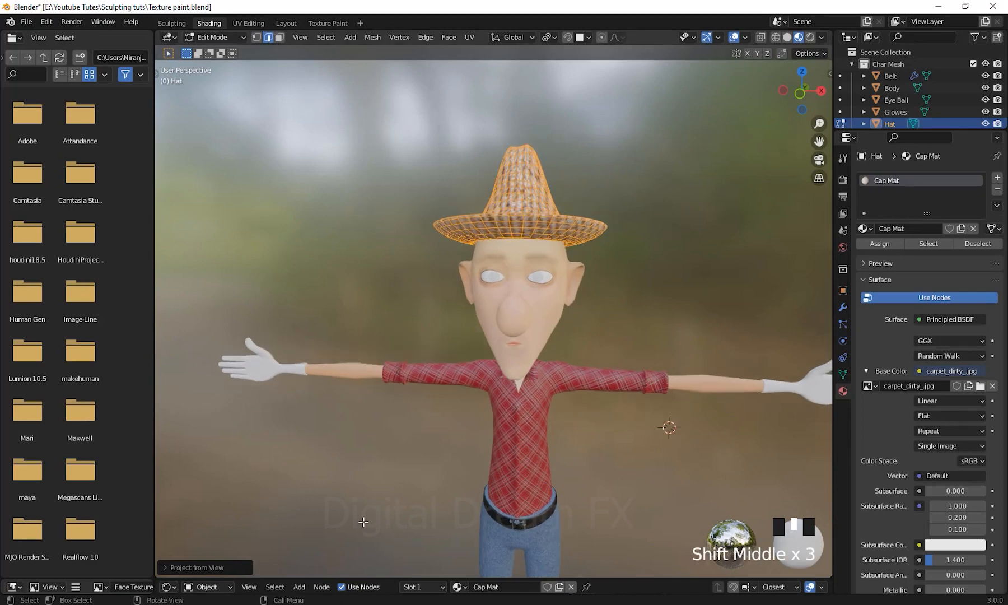
# Step: Enlarge the shader editor and add Texture Coordinate and Mapping nodes to Cap Mat's carpet_dirty_.jpg image texture
pyautogui.moveTo(317, 578); pyautogui.dragTo(336, 216)
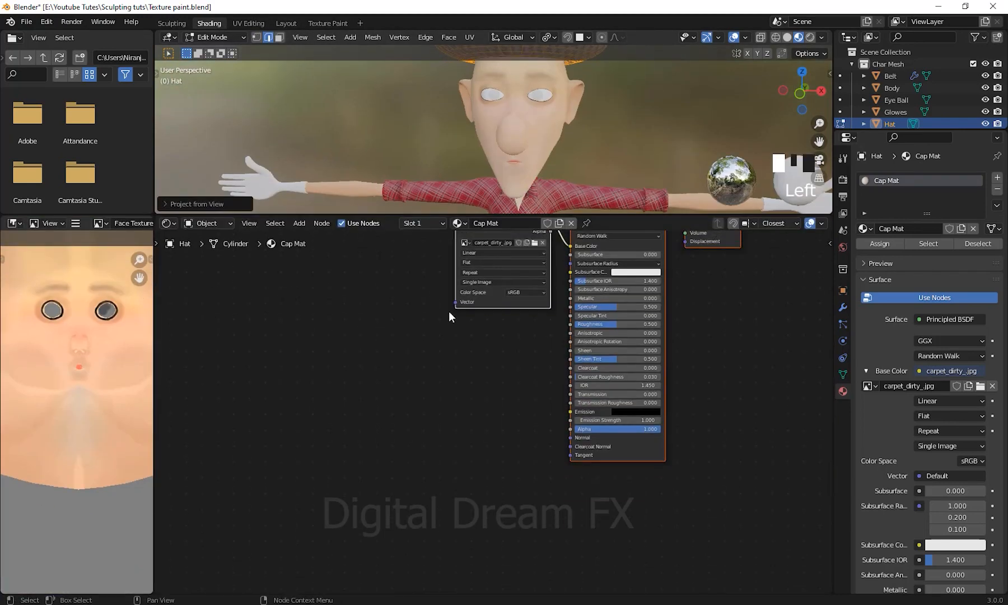
pyautogui.scroll(4, 449, 310)
pyautogui.moveTo(413, 403); pyautogui.dragTo(425, 412)
pyautogui.click(459, 357)
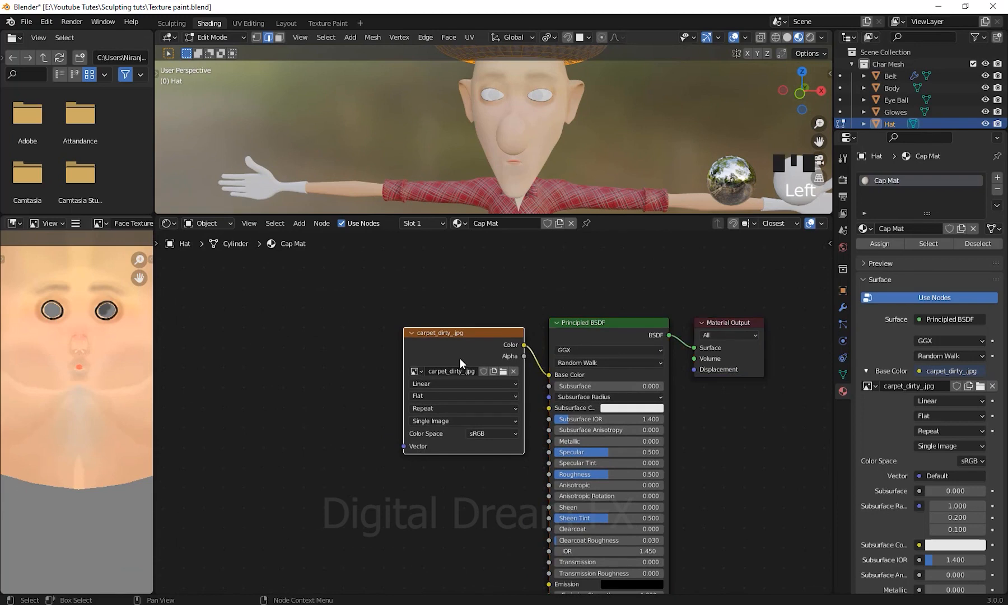
pyautogui.hotkey('ctrl', 't')
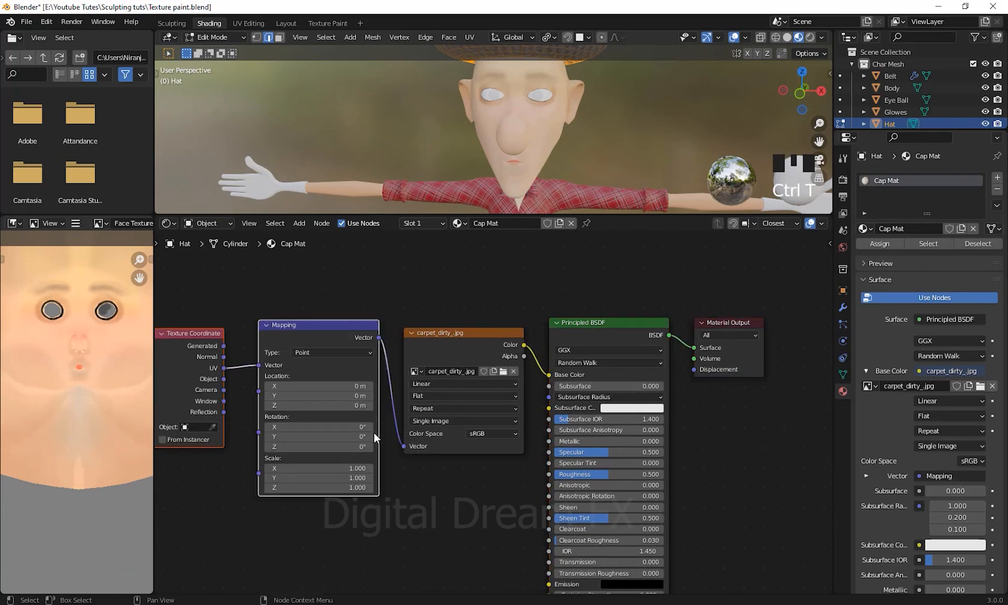
# Step: Leave Edit Mode on the hat and set the Mapping node's X and Y scale to 10
pyautogui.click(346, 467)
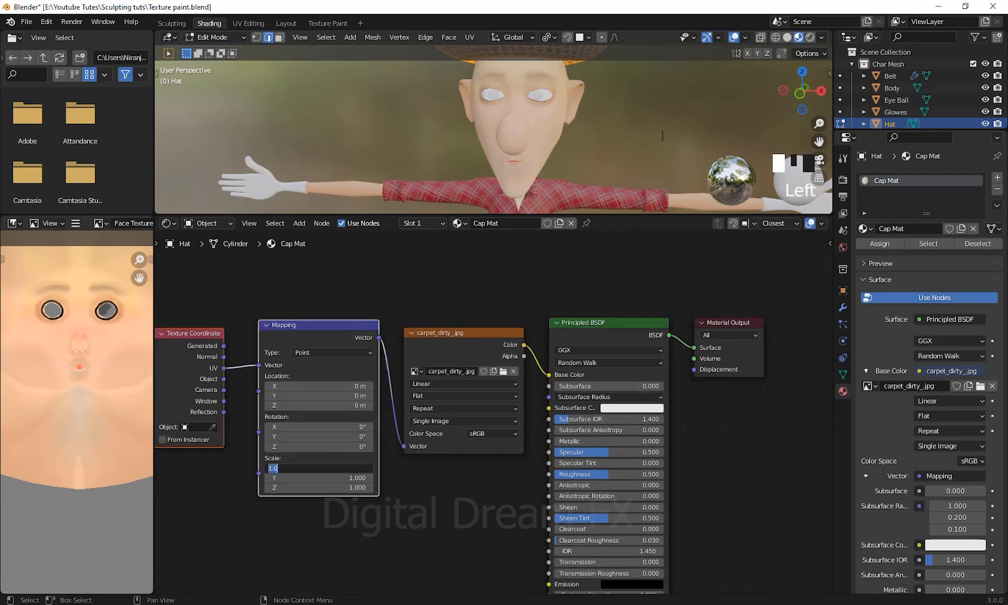
pyautogui.scroll(-4, 598, 189)
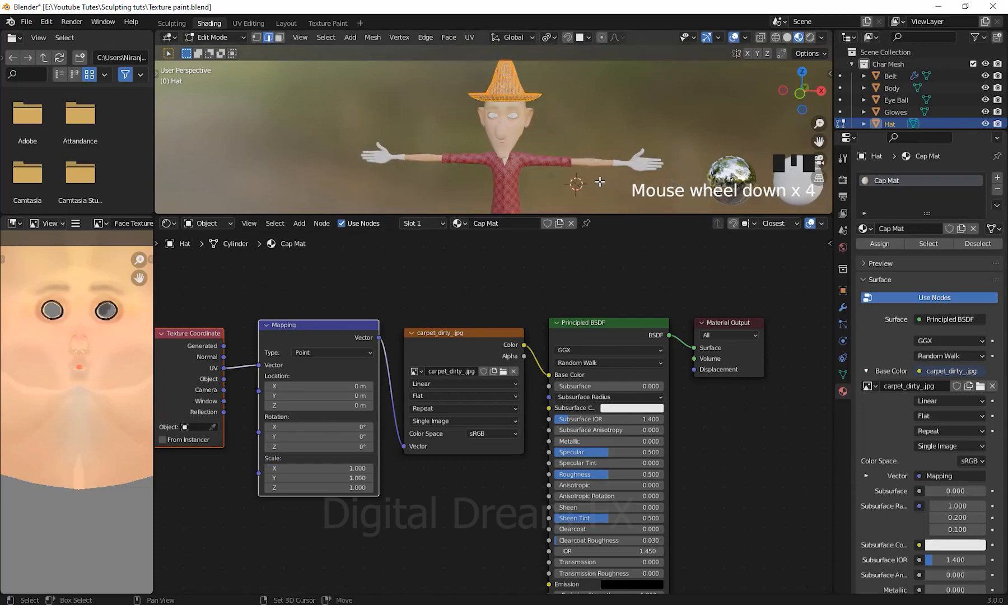
pyautogui.moveTo(593, 193); pyautogui.dragTo(588, 208, button='middle')
pyautogui.scroll(4, 578, 177)
pyautogui.keyDown('shift'); pyautogui.moveTo(602, 126); pyautogui.dragTo(606, 190, button='middle'); pyautogui.keyUp('shift')
pyautogui.click(622, 153)
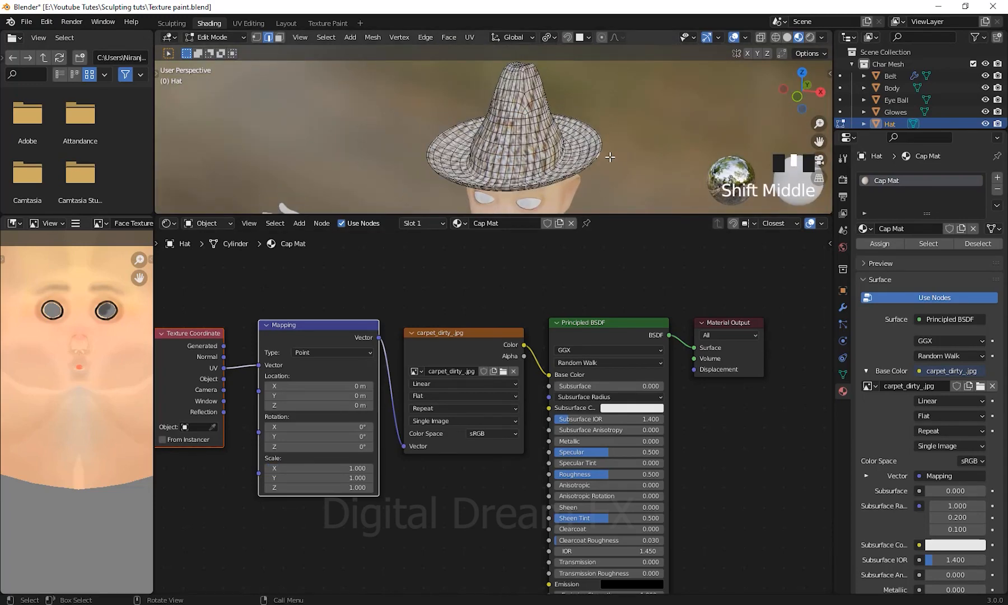
pyautogui.press('Tab')
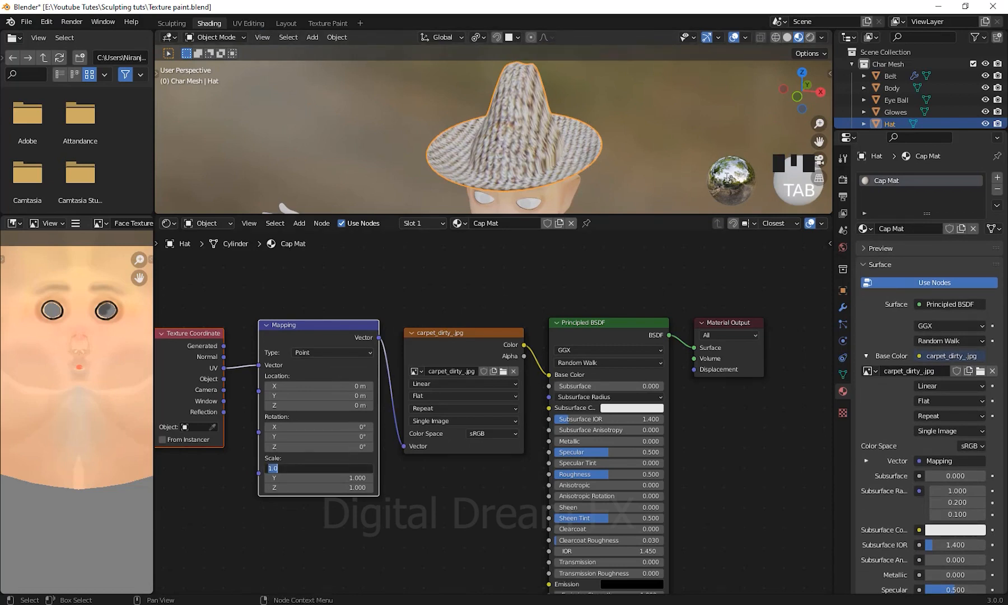
pyautogui.write('10')
pyautogui.press('Tab')
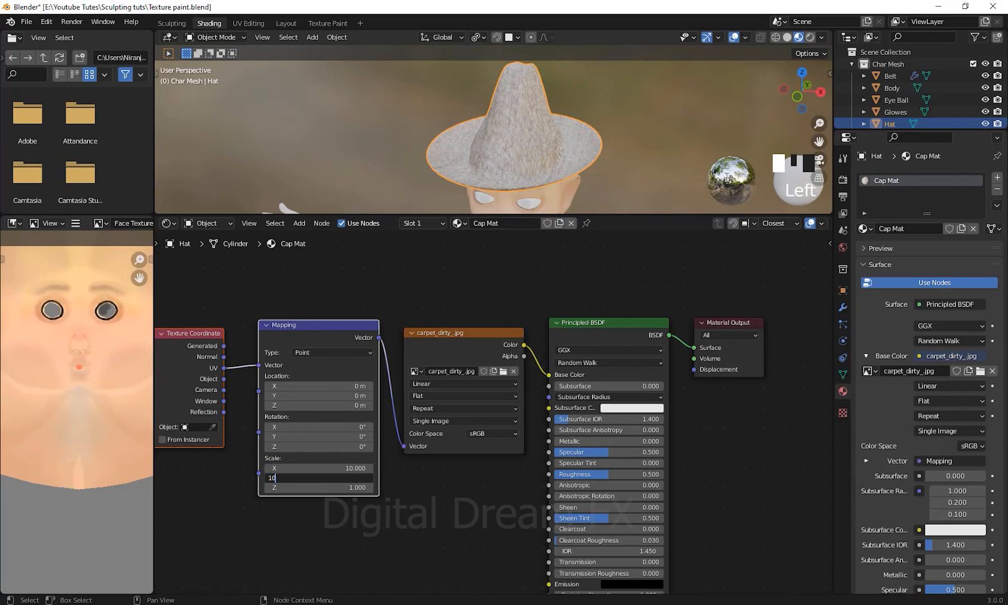
pyautogui.press('Return')
# Step: Move the Principled BSDF and Material Output nodes away from the image texture to make room between them
pyautogui.moveTo(586, 158); pyautogui.dragTo(442, 151, button='middle')
pyautogui.scroll(3, 527, 146)
pyautogui.scroll(-3, 542, 149)
pyautogui.scroll(-3, 574, 117)
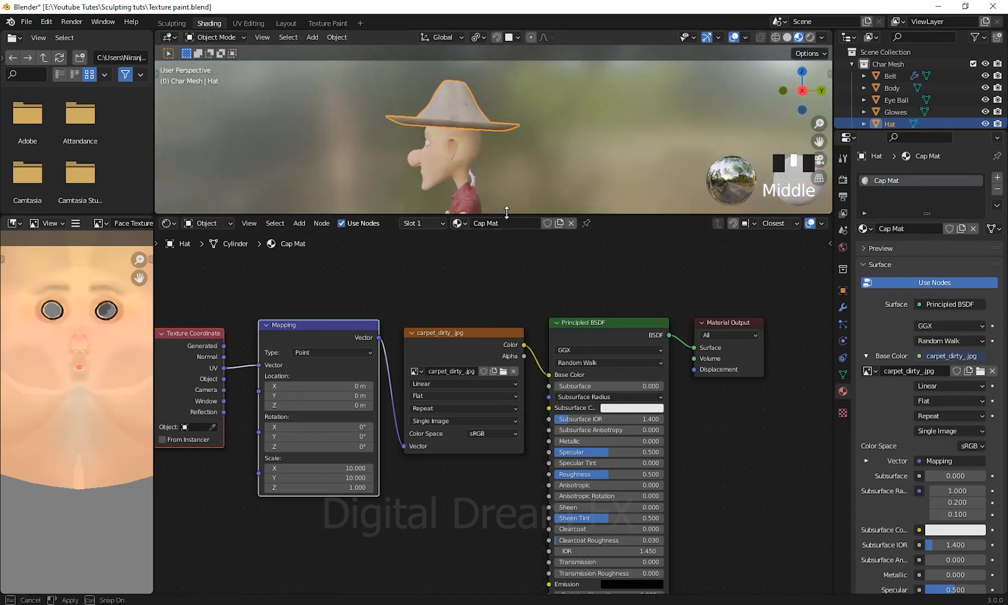
pyautogui.moveTo(506, 212); pyautogui.dragTo(506, 214)
pyautogui.moveTo(515, 474); pyautogui.dragTo(492, 431, button='middle')
pyautogui.scroll(-3, 752, 508)
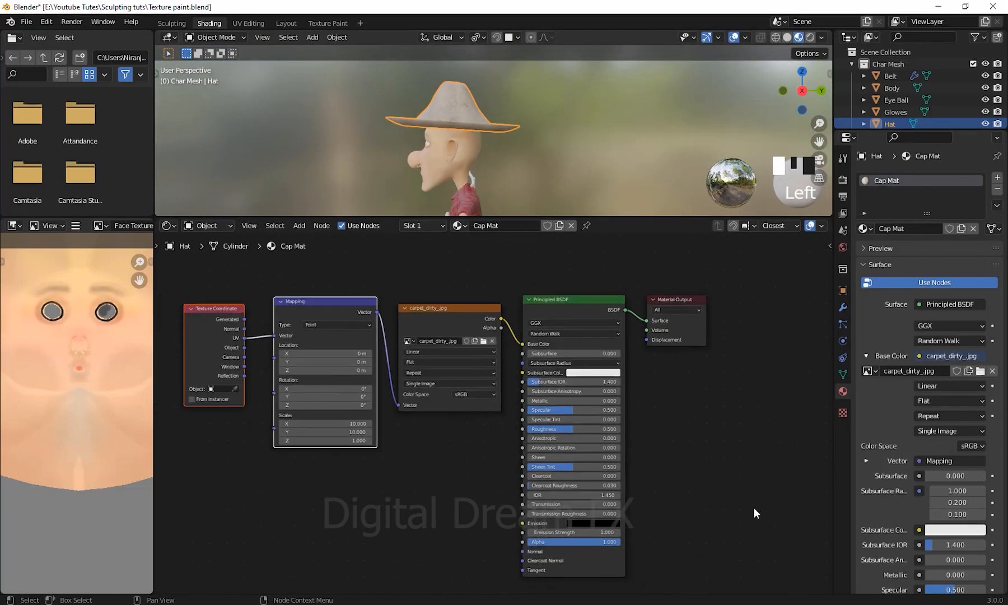
pyautogui.moveTo(756, 566); pyautogui.dragTo(672, 300)
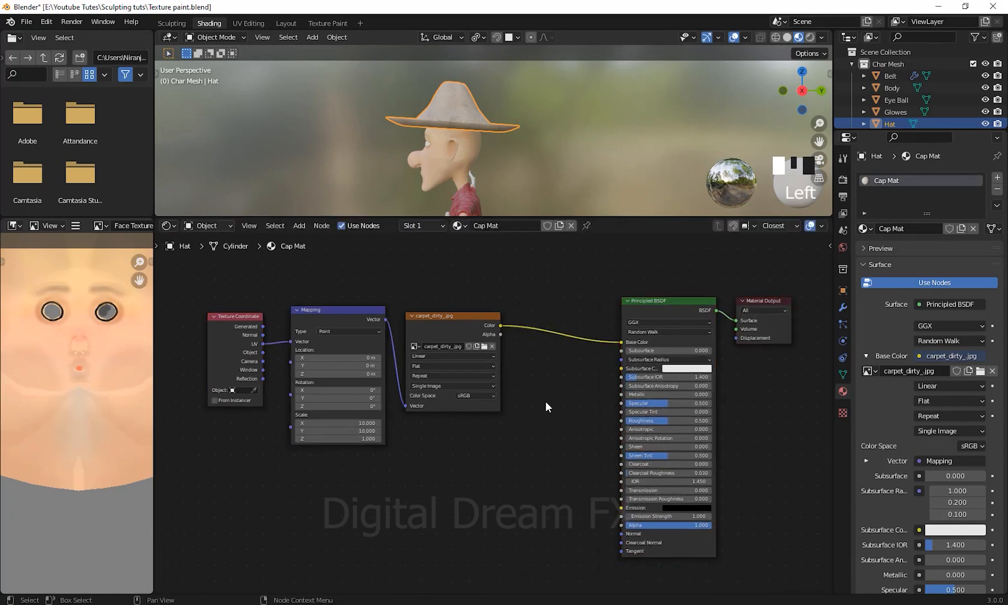
# Step: Add a Bump node below the space between the carpet image texture and the Principled BSDF
pyautogui.hotkey('shift', 'a')
pyautogui.click(546, 401)
pyautogui.write('b')
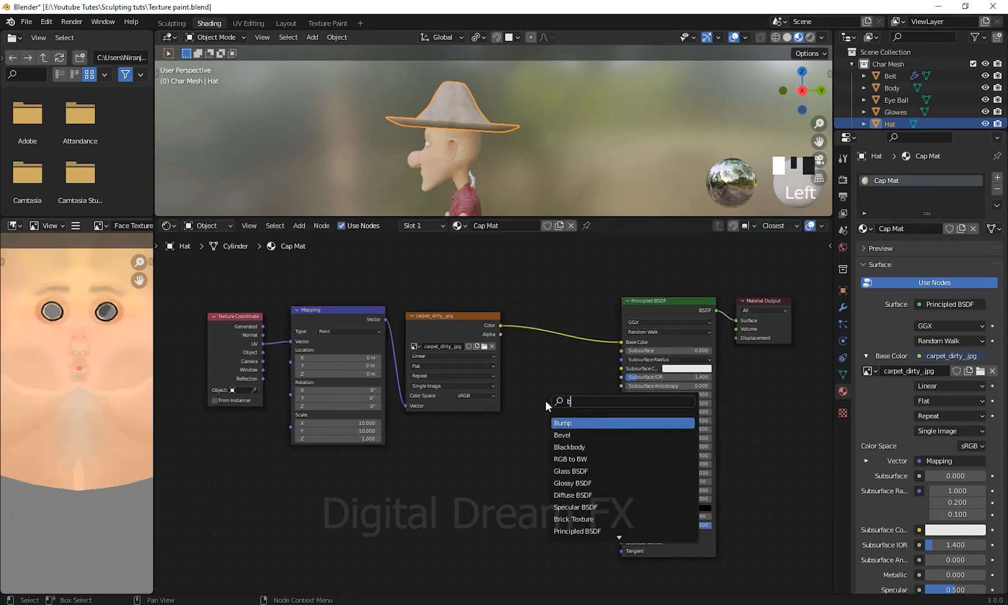
pyautogui.write('ump')
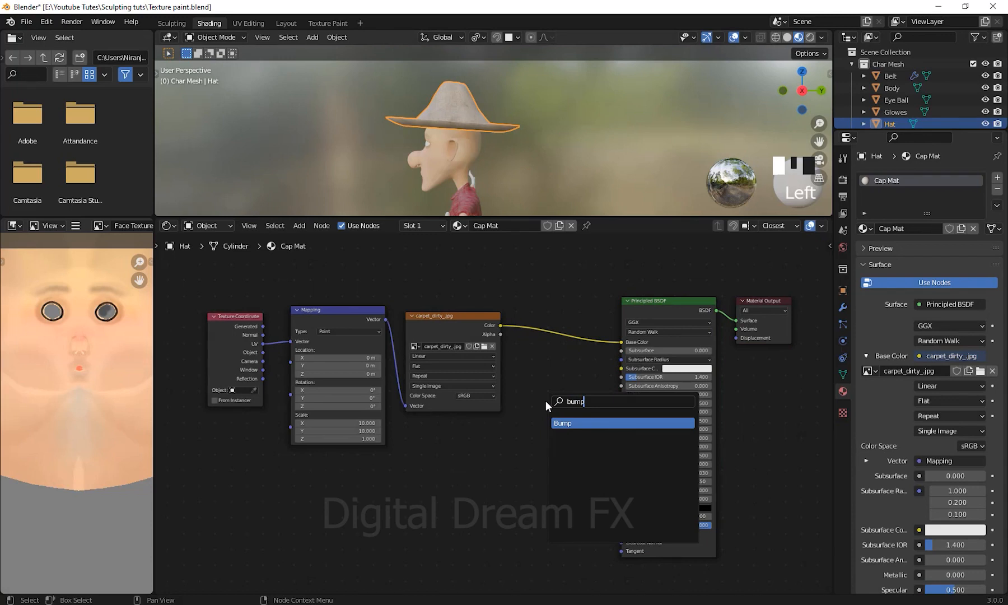
pyautogui.click(569, 423)
pyautogui.click(525, 454)
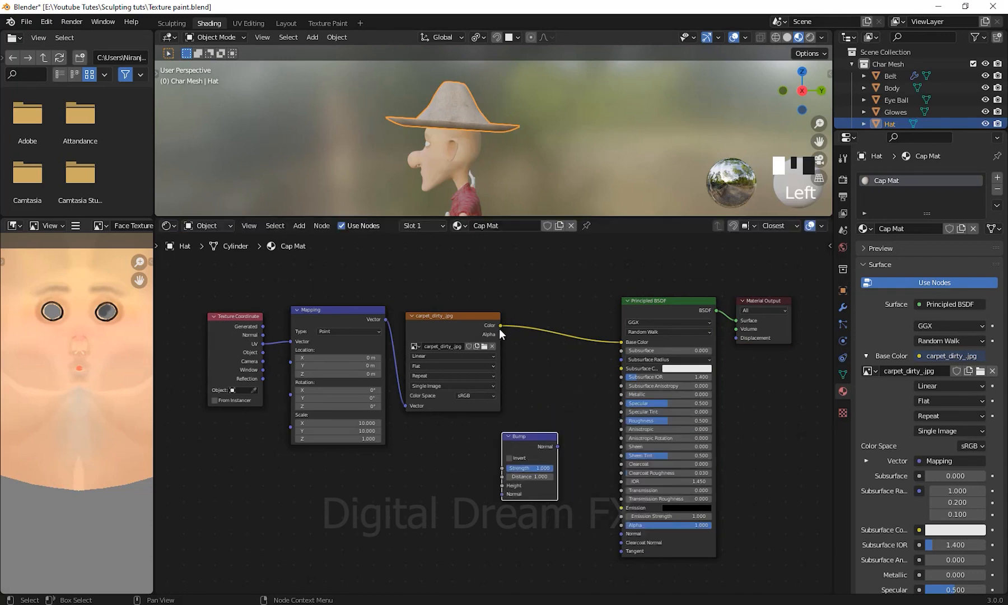
# Step: Connect the carpet Color through the Bump node's Height to the Principled BSDF's Normal, and set the Bump Strength to 0.1
pyautogui.moveTo(500, 326); pyautogui.dragTo(502, 484)
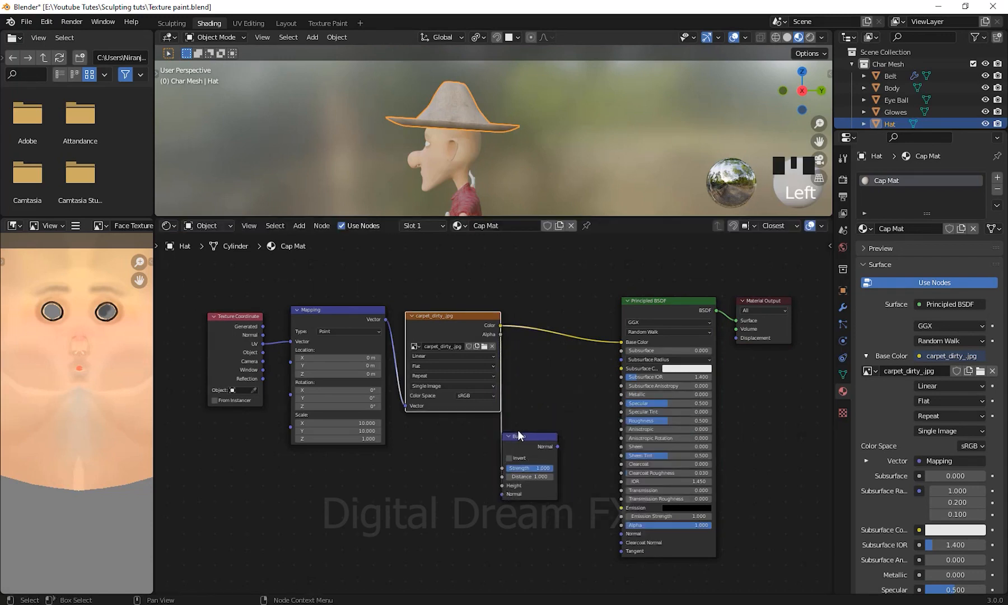
pyautogui.moveTo(517, 429); pyautogui.dragTo(621, 533)
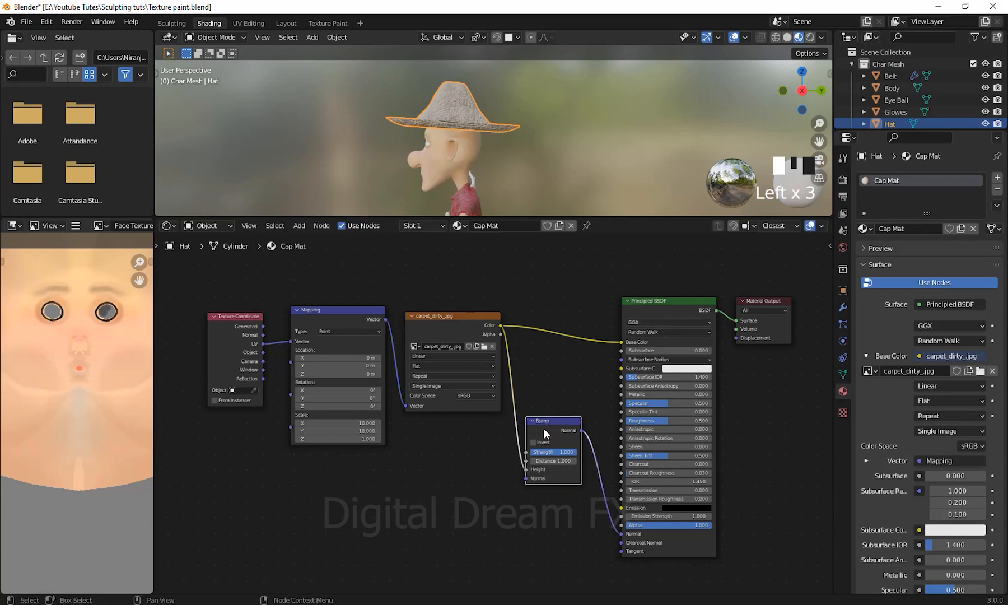
pyautogui.moveTo(543, 428); pyautogui.dragTo(552, 415)
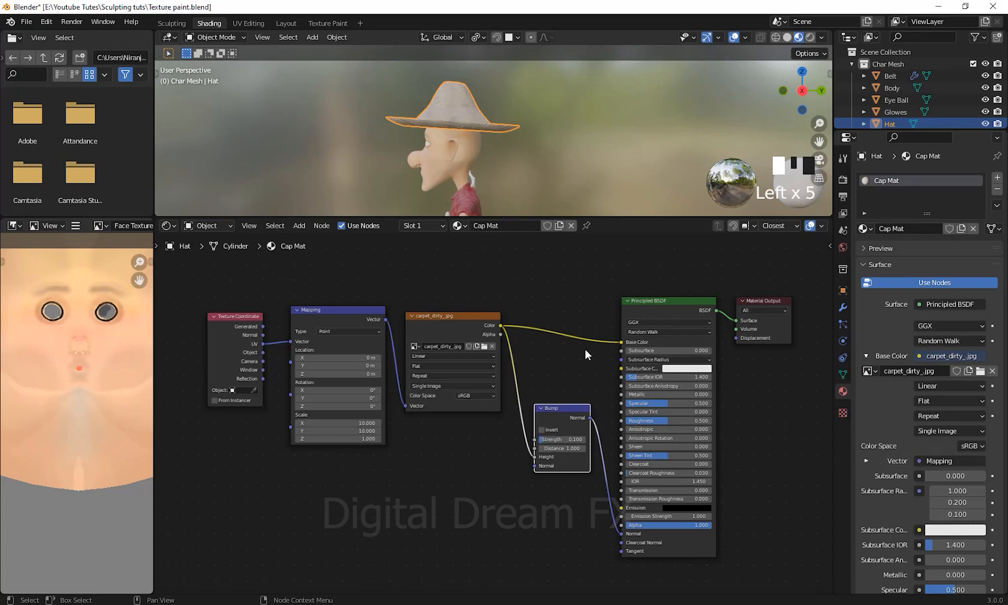
# Step: Enlarge the 3D viewport and select the character's Eye Ball object
pyautogui.moveTo(503, 357); pyautogui.dragTo(503, 540)
pyautogui.moveTo(477, 306); pyautogui.dragTo(556, 285, button='middle')
pyautogui.scroll(-2, 605, 312)
pyautogui.scroll(5, 553, 321)
pyautogui.moveTo(553, 321); pyautogui.dragTo(503, 258, button='middle')
pyautogui.scroll(3, 550, 363)
pyautogui.click(503, 258)
# Step: Examine the textured character from hat to shoes and close up around the face and eyes
pyautogui.moveTo(546, 314); pyautogui.dragTo(544, 177, button='middle')
pyautogui.scroll(-2, 580, 319)
pyautogui.keyDown('shift'); pyautogui.scroll(-1, 549, 265); pyautogui.keyUp('shift')
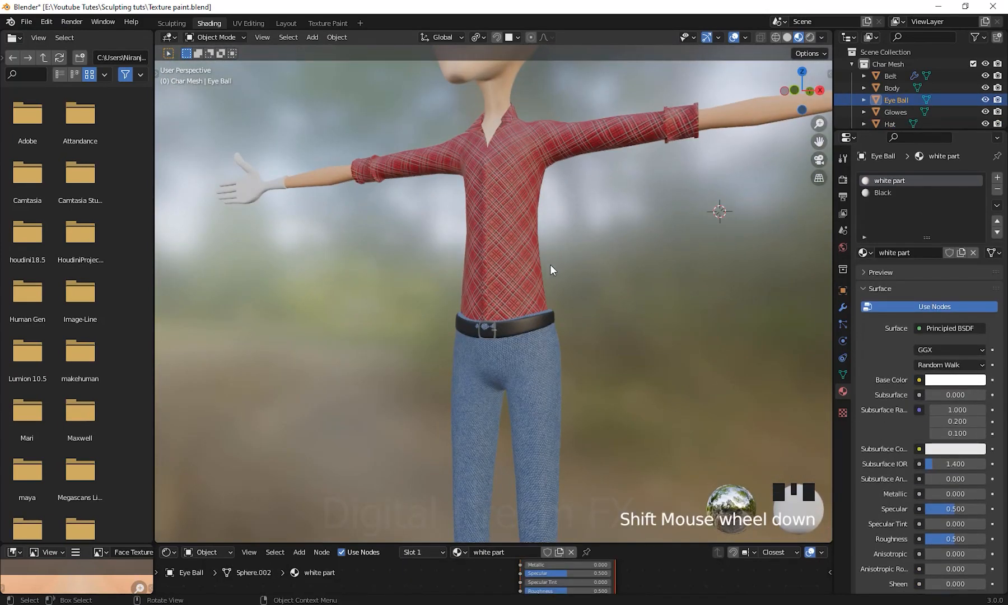
pyautogui.moveTo(550, 264); pyautogui.dragTo(576, 196, button='middle')
pyautogui.scroll(-2, 563, 293)
pyautogui.scroll(-1, 562, 294)
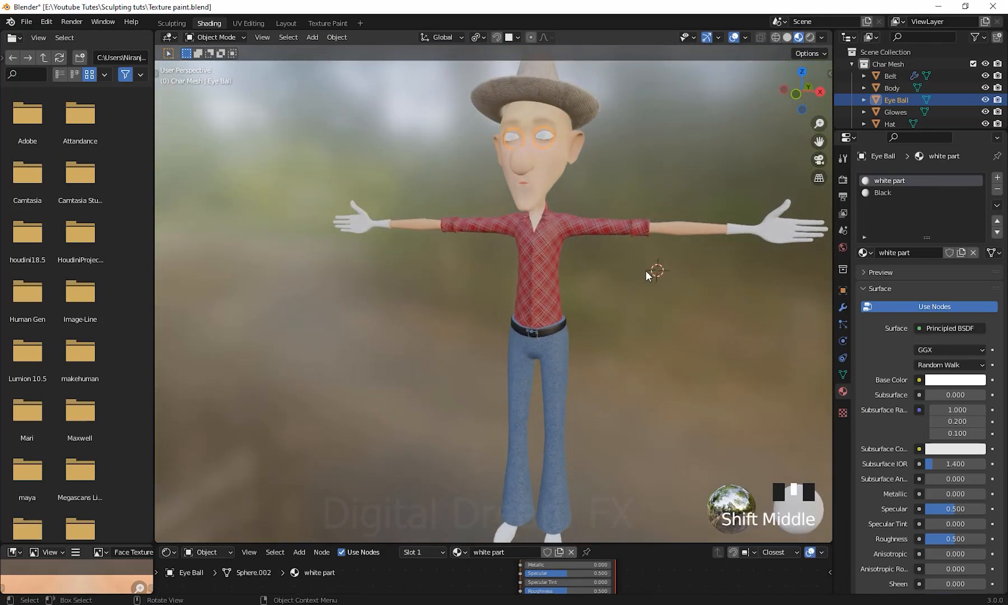
pyautogui.scroll(-2, 623, 305)
pyautogui.scroll(1, 621, 305)
pyautogui.moveTo(621, 304); pyautogui.dragTo(622, 316, button='middle')
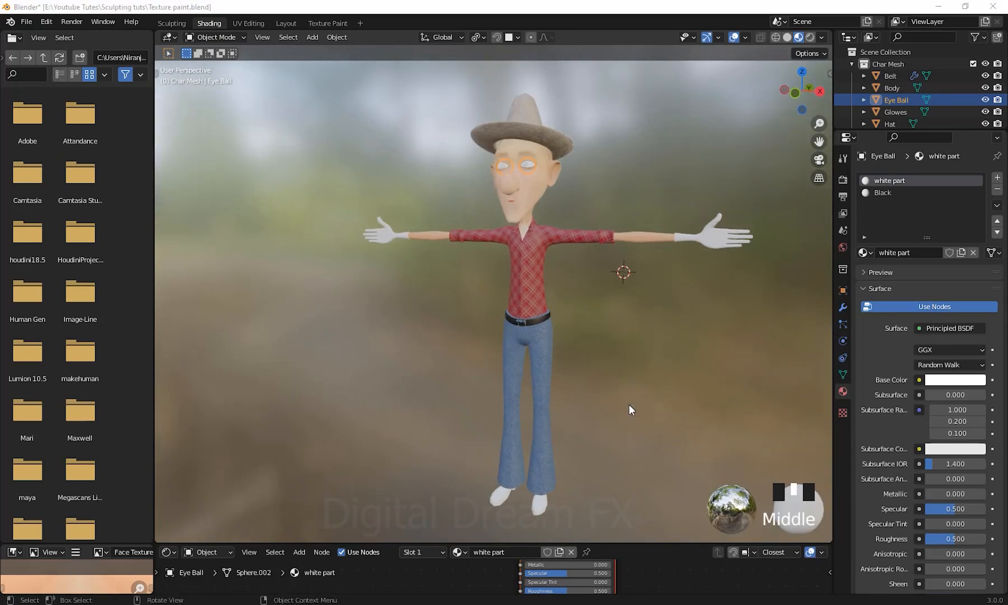
pyautogui.moveTo(629, 404); pyautogui.dragTo(616, 400, button='middle')
pyautogui.scroll(3, 537, 376)
pyautogui.scroll(-1, 538, 376)
pyautogui.keyDown('shift'); pyautogui.moveTo(537, 376); pyautogui.dragTo(632, 409, button='middle'); pyautogui.keyUp('shift')
pyautogui.scroll(2, 452, 295)
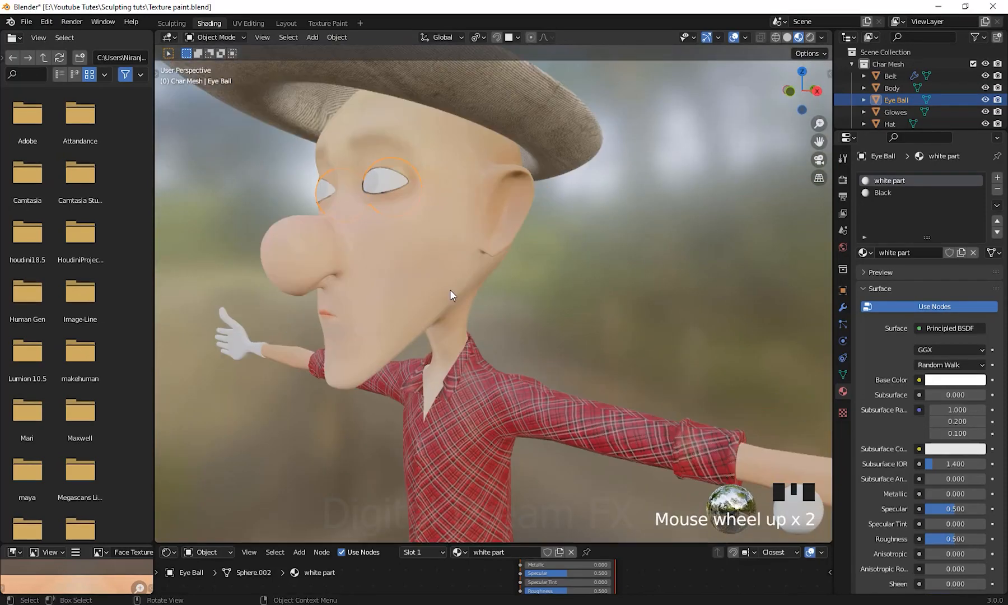
pyautogui.moveTo(452, 295); pyautogui.dragTo(530, 319, button='middle')
pyautogui.scroll(2, 630, 360)
pyautogui.moveTo(630, 360); pyautogui.dragTo(421, 183, button='middle')
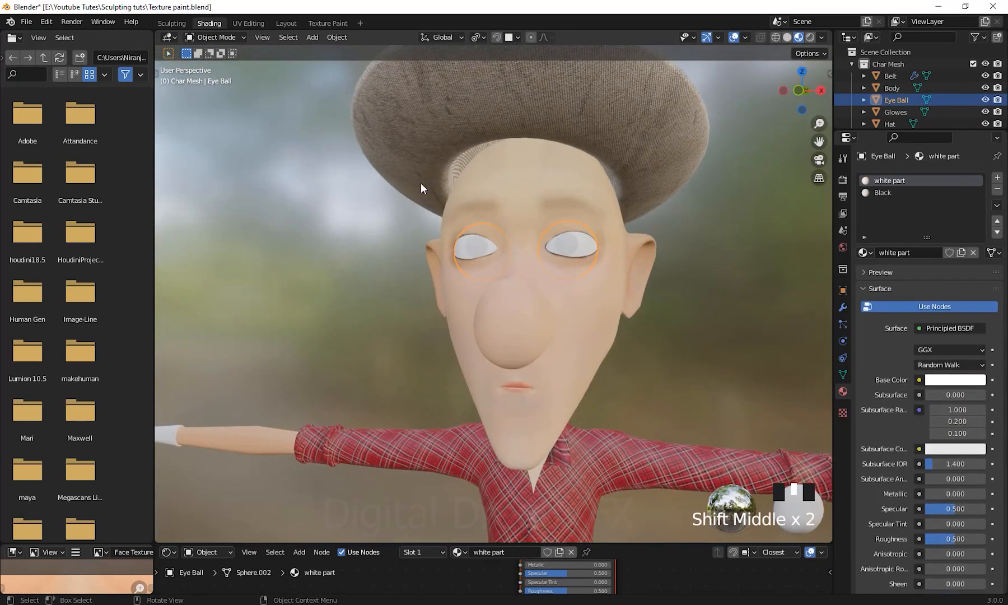
# Step: Hide every object except the Eye Ball
pyautogui.press('Tab')
pyautogui.scroll(2, 572, 292)
pyautogui.keyDown('shift'); pyautogui.moveTo(554, 252); pyautogui.dragTo(587, 314, button='middle'); pyautogui.keyUp('shift')
pyautogui.press('Tab')
pyautogui.hotkey('shift', 'h')
pyautogui.scroll(3, 587, 313)
pyautogui.moveTo(314, 347)
pyautogui.keyDown('shift'); pyautogui.mouseDown(button='middle')
pyautogui.moveTo(602, 273)
pyautogui.moveTo(534, 308)
pyautogui.moveTo(589, 275)
pyautogui.moveTo(540, 341)
pyautogui.mouseUp(button='middle'); pyautogui.keyUp('shift')
# Step: Switch to the UV Editing workspace and widen the UV editor for the eyeballs
pyautogui.press('z')
pyautogui.click(243, 27)
pyautogui.moveTo(146, 249); pyautogui.dragTo(394, 269)
pyautogui.scroll(-4, 607, 279)
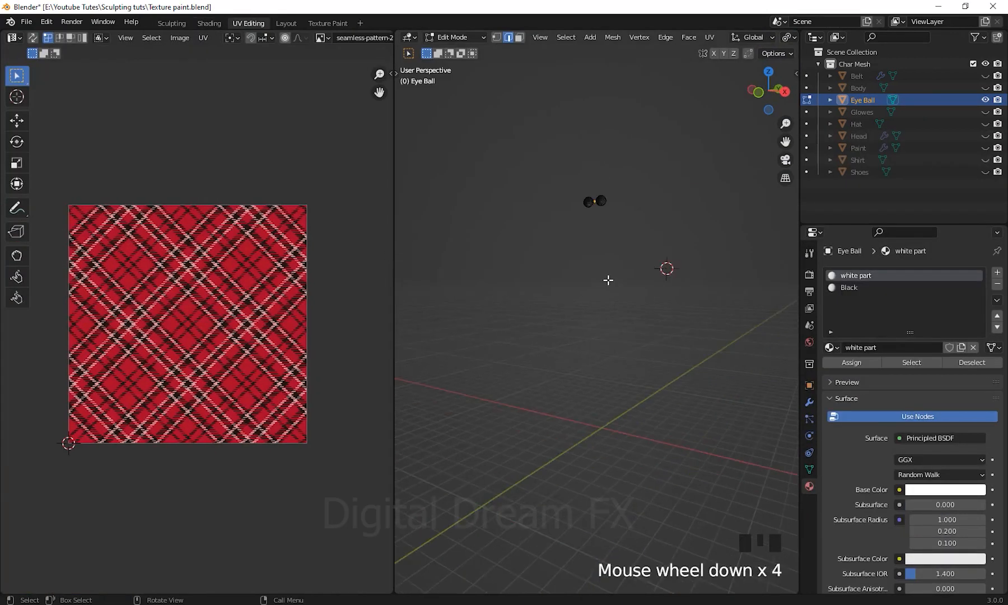
# Step: Select one entire eyeball by its linked geometry and unlink the seamless-pattern-2.jpg image from the UV editor
pyautogui.scroll(3, 567, 261)
pyautogui.keyDown('shift'); pyautogui.moveTo(595, 196); pyautogui.dragTo(546, 212, button='middle'); pyautogui.keyUp('shift')
pyautogui.press('l')
pyautogui.press('KP_Decimal')
pyautogui.scroll(1, 285, 304)
pyautogui.moveTo(286, 303); pyautogui.dragTo(263, 331, button='middle')
pyautogui.scroll(-5, 328, 42)
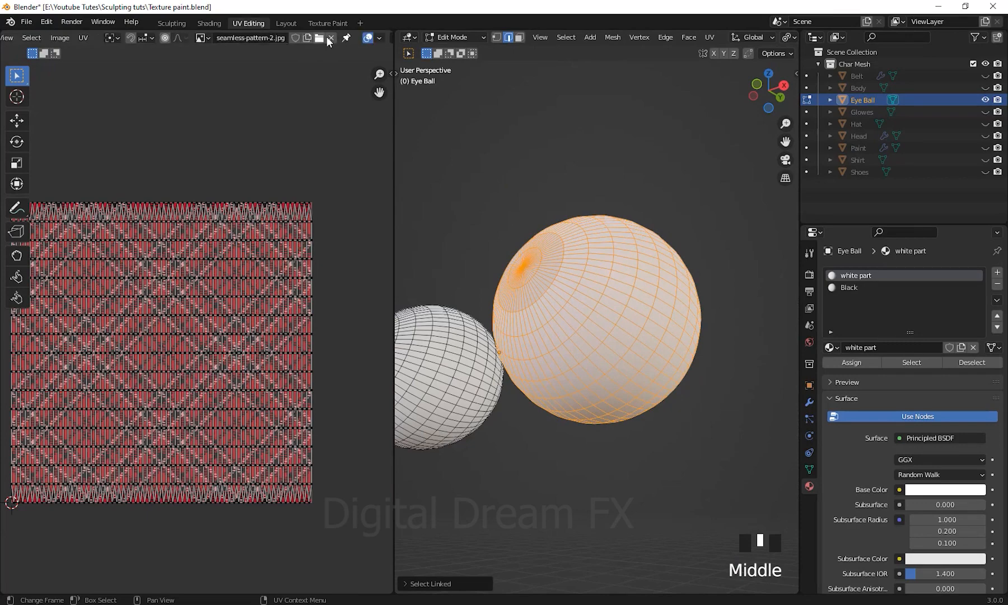
pyautogui.click(331, 38)
pyautogui.scroll(-2, 296, 182)
pyautogui.scroll(5, 285, 256)
pyautogui.scroll(-1, 256, 336)
# Step: Mark the edge loop around the middle of the eyeball as a seam
pyautogui.moveTo(711, 252); pyautogui.dragTo(674, 342, button='middle')
pyautogui.moveTo(674, 342)
pyautogui.keyDown('shift'); pyautogui.mouseDown(button='middle')
pyautogui.moveTo(677, 375)
pyautogui.moveTo(666, 347)
pyautogui.mouseUp(button='middle'); pyautogui.keyUp('shift')
pyautogui.moveTo(680, 343); pyautogui.dragTo(618, 303, button='middle')
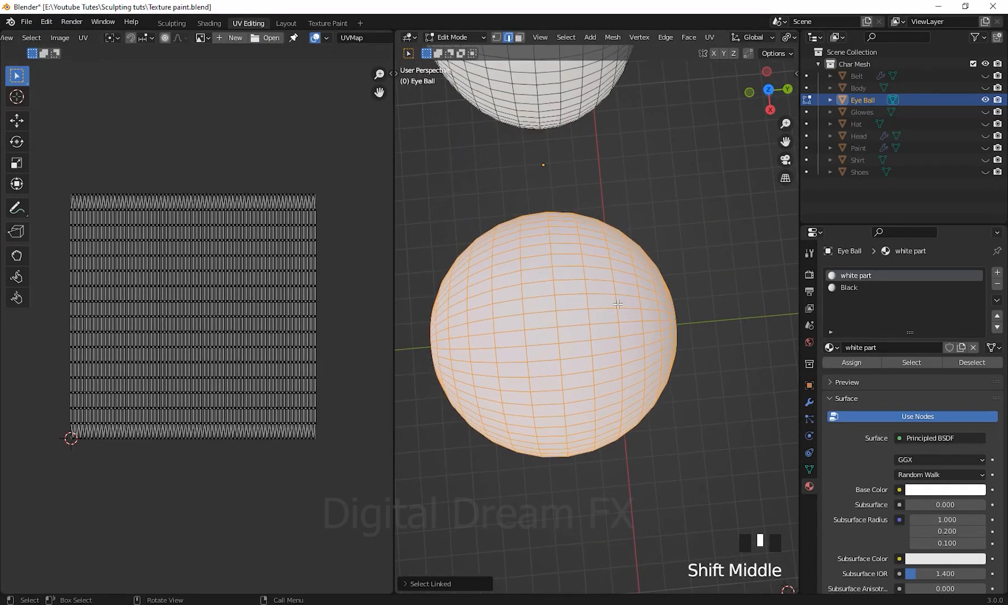
pyautogui.keyDown('alt'); pyautogui.click(591, 333); pyautogui.keyUp('alt')
pyautogui.moveTo(686, 371); pyautogui.dragTo(694, 305, button='middle')
pyautogui.moveTo(548, 330); pyautogui.dragTo(602, 325, button='middle')
pyautogui.keyDown('shift'); pyautogui.moveTo(602, 325); pyautogui.dragTo(543, 302, button='middle'); pyautogui.keyUp('shift')
pyautogui.press('u')
pyautogui.click(554, 320)
pyautogui.moveTo(591, 325); pyautogui.dragTo(660, 361, button='middle')
# Step: Select the whole seamed eyeball and unwrap its UVs
pyautogui.press('l')
pyautogui.moveTo(369, 313); pyautogui.dragTo(365, 321, button='middle')
pyautogui.moveTo(568, 365); pyautogui.dragTo(659, 420, button='middle')
pyautogui.scroll(-2, 254, 317)
pyautogui.press('u')
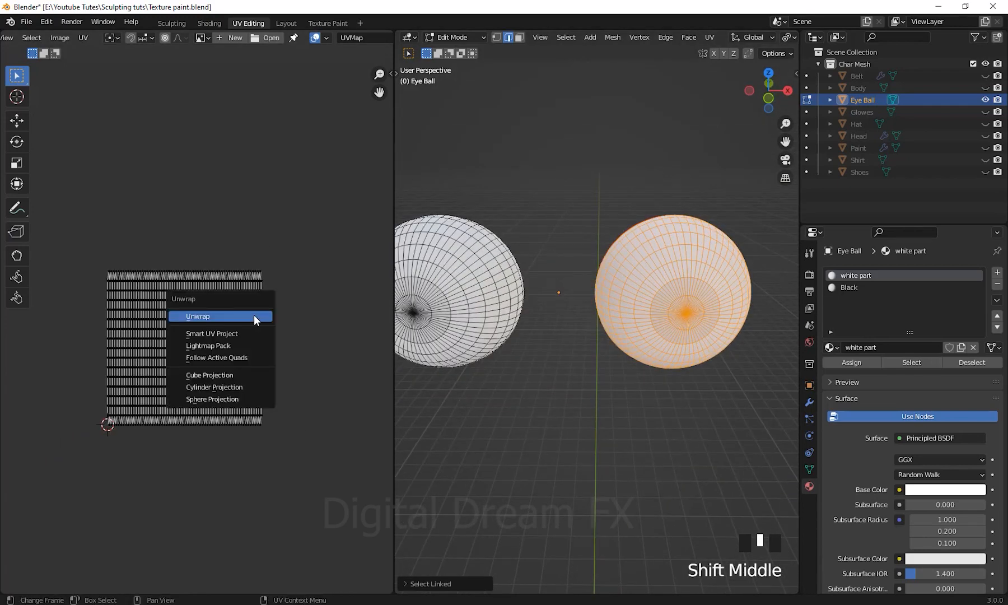
pyautogui.click(256, 320)
# Step: Widen the UV editor and move the smaller circular UV island outside the right edge of the UV square
pyautogui.scroll(4, 269, 341)
pyautogui.moveTo(272, 353); pyautogui.dragTo(276, 239, button='middle')
pyautogui.moveTo(393, 338); pyautogui.dragTo(773, 358)
pyautogui.scroll(-3, 517, 410)
pyautogui.moveTo(517, 410); pyautogui.dragTo(459, 442, button='middle')
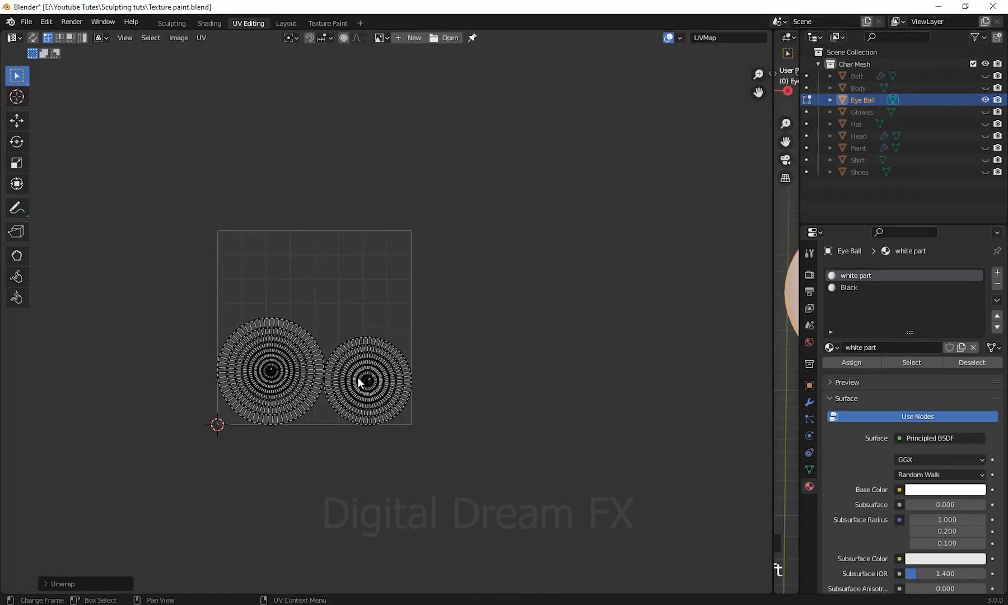
pyautogui.press('l')
pyautogui.press('g')
pyautogui.click(487, 309)
# Step: Centre the larger circular UV island in the UV square and scale it up by about 1.7
pyautogui.moveTo(148, 275); pyautogui.dragTo(357, 473)
pyautogui.press('g')
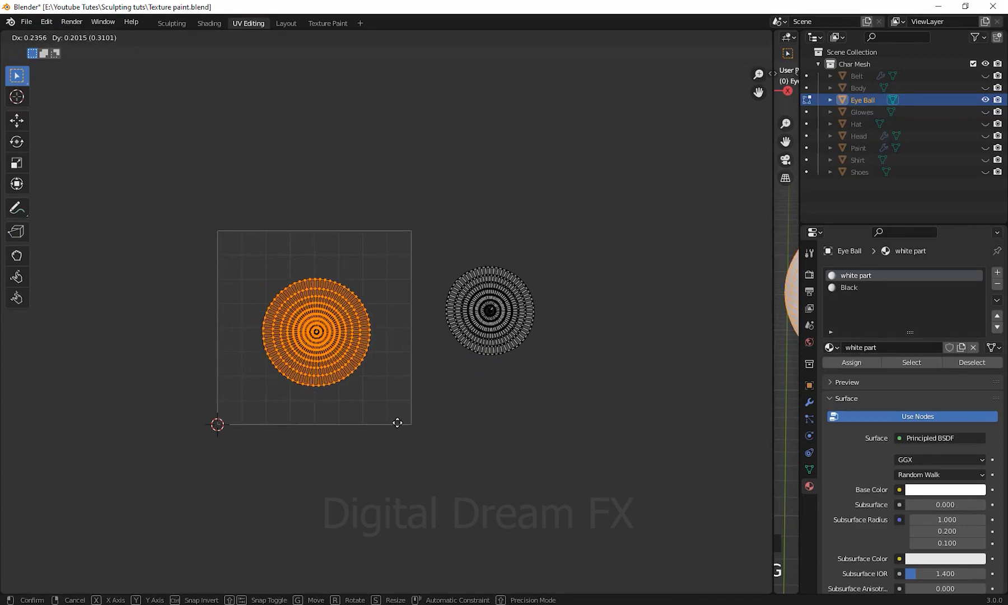
pyautogui.click(395, 421)
pyautogui.press('s')
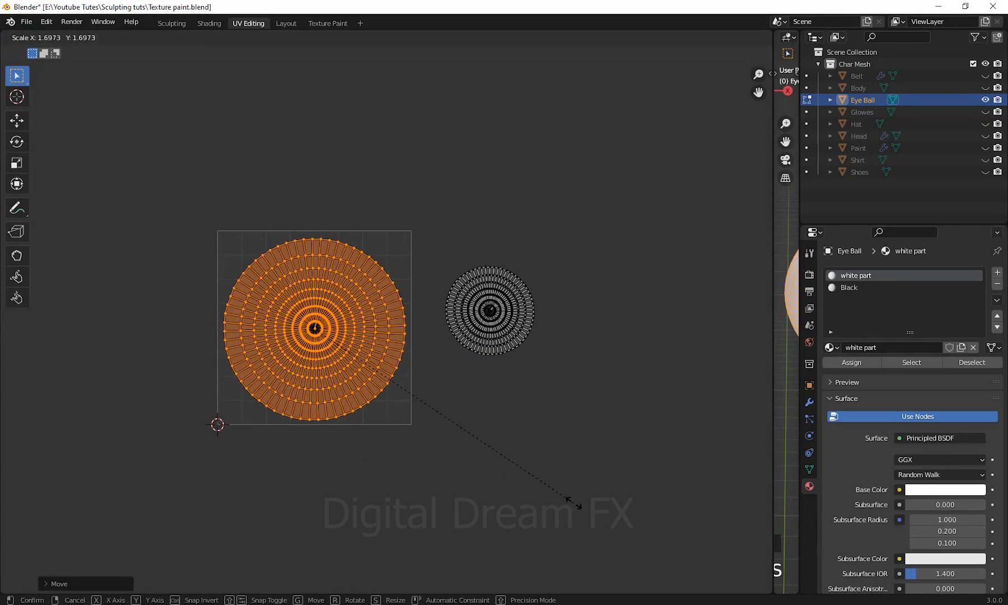
pyautogui.click(576, 501)
# Step: Switch to vertex selection and select the whole nearer eyeball, the one belonging to the smaller circular UV island
pyautogui.moveTo(618, 426); pyautogui.dragTo(435, 224)
pyautogui.moveTo(773, 330); pyautogui.dragTo(273, 340)
pyautogui.moveTo(521, 387); pyautogui.dragTo(412, 398, button='middle')
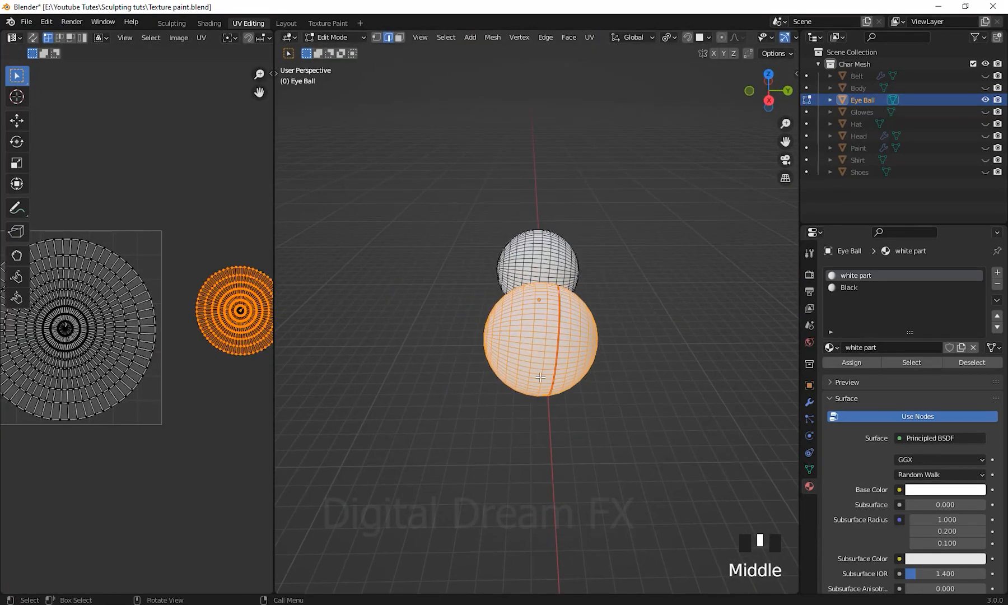
pyautogui.press('1')
pyautogui.moveTo(648, 408); pyautogui.dragTo(565, 267)
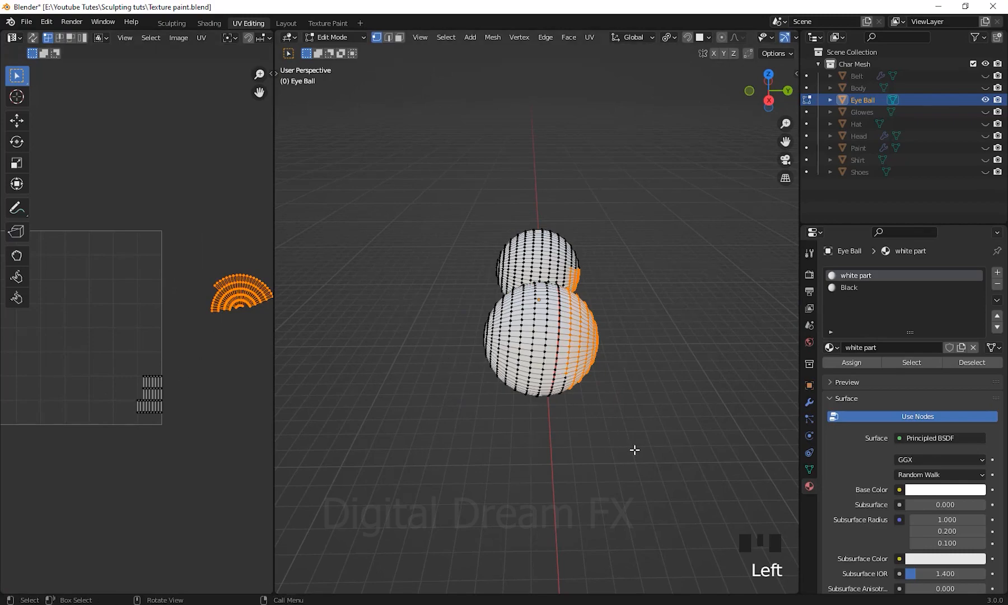
pyautogui.hotkey('alt', 'a')
pyautogui.press('l')
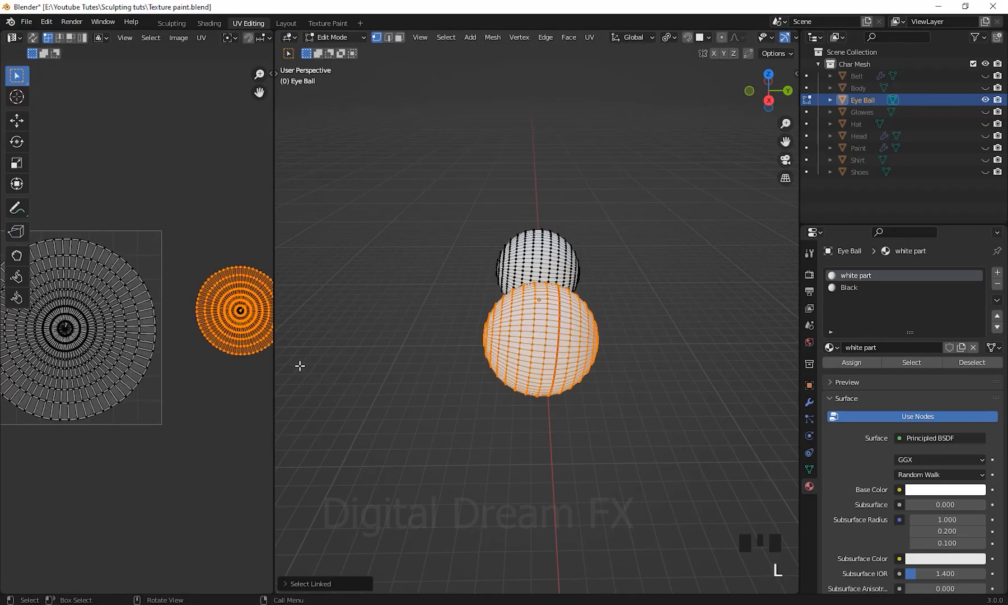
# Step: Shrink the smaller circular UV island and place it in the upper-right corner of the UV square, clear of the larger circle
pyautogui.moveTo(295, 350); pyautogui.dragTo(782, 347)
pyautogui.scroll(5, 403, 343)
pyautogui.scroll(-5, 392, 343)
pyautogui.moveTo(566, 367); pyautogui.dragTo(424, 240)
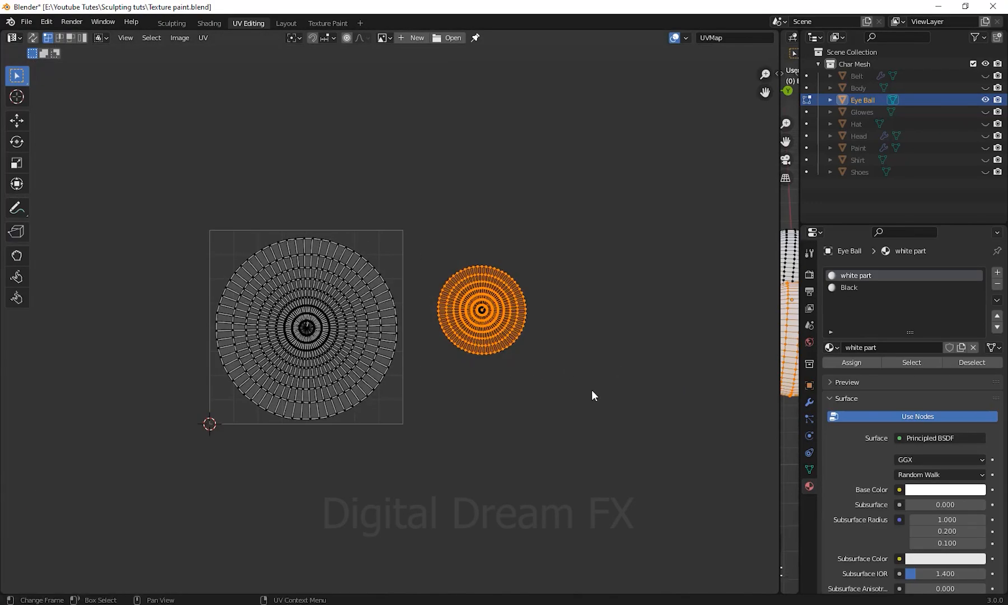
pyautogui.press('s')
pyautogui.click(506, 334)
pyautogui.press('g')
pyautogui.click(412, 281)
pyautogui.scroll(15, 447, 324)
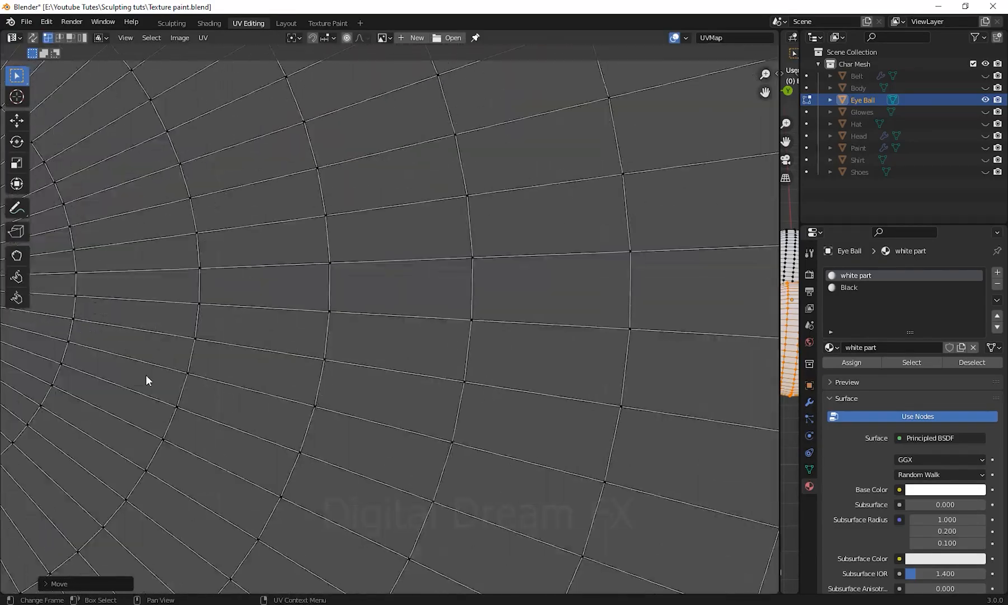
pyautogui.scroll(-12, 88, 400)
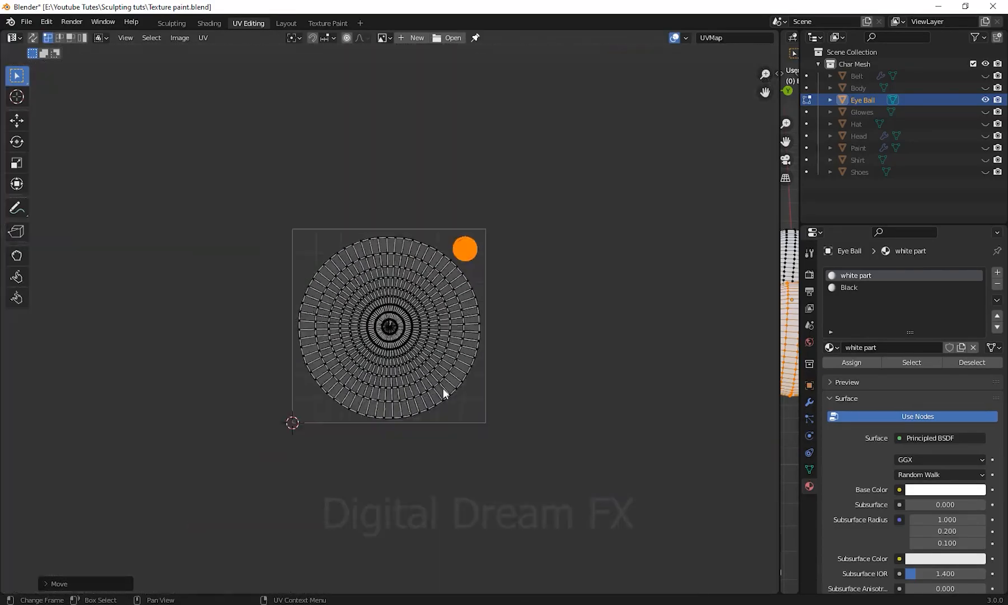
# Step: Switch to the Texture Paint workspace and unlink the Face Texture image from the image editor
pyautogui.scroll(3, 659, 308)
pyautogui.moveTo(782, 342); pyautogui.dragTo(725, 353)
pyautogui.scroll(-2, 371, 384)
pyautogui.moveTo(372, 385); pyautogui.dragTo(513, 355, button='middle')
pyautogui.scroll(3, 499, 376)
pyautogui.click(327, 23)
pyautogui.scroll(-3, 352, 261)
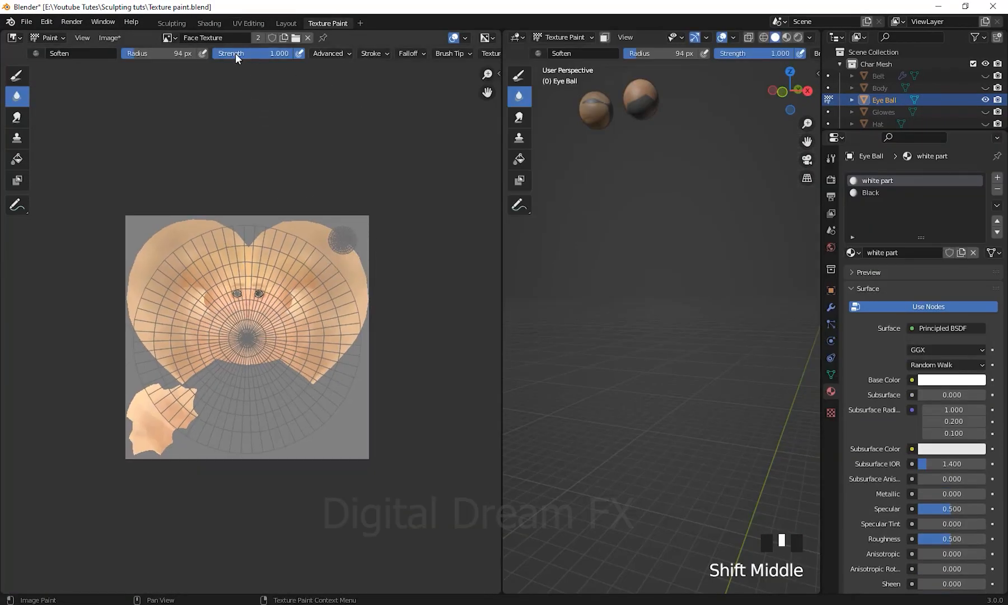
pyautogui.click(309, 38)
# Step: Create a blank white 1024 x 1024 px image named Eye Color
pyautogui.click(224, 38)
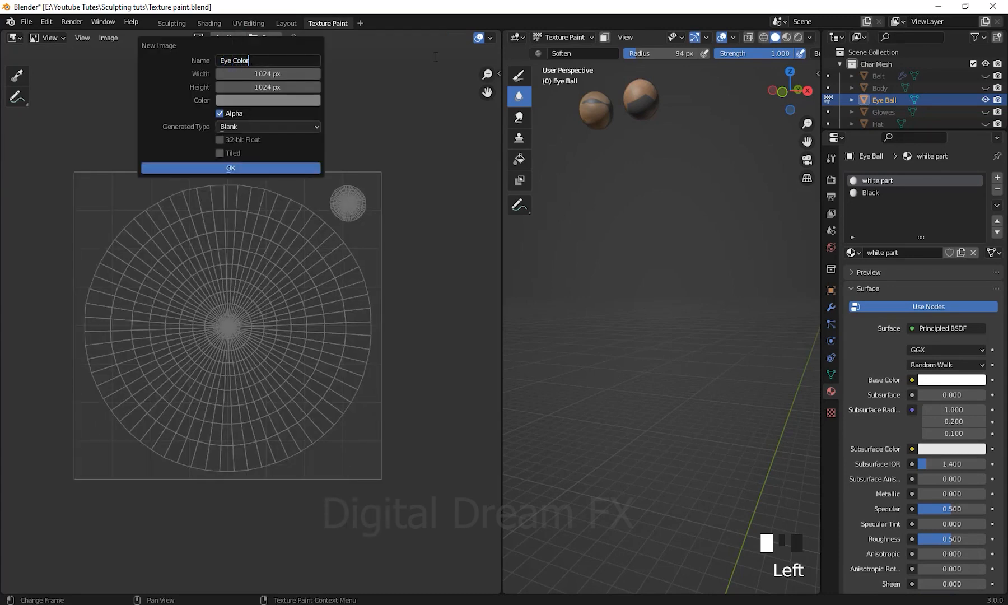
pyautogui.write('Eye Color')
pyautogui.click(254, 126)
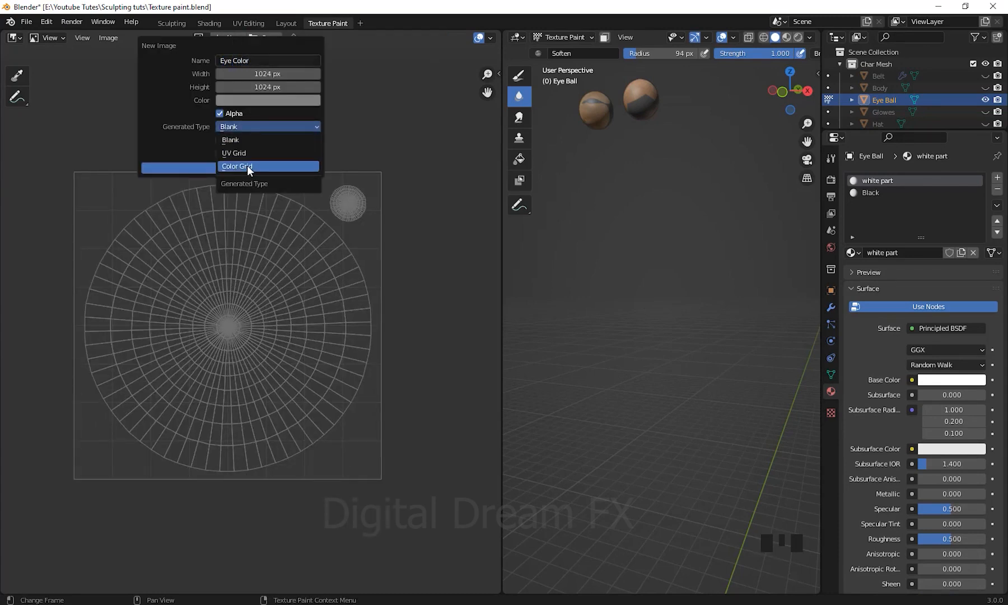
pyautogui.click(258, 101)
pyautogui.moveTo(320, 155); pyautogui.dragTo(321, 114)
pyautogui.click(217, 167)
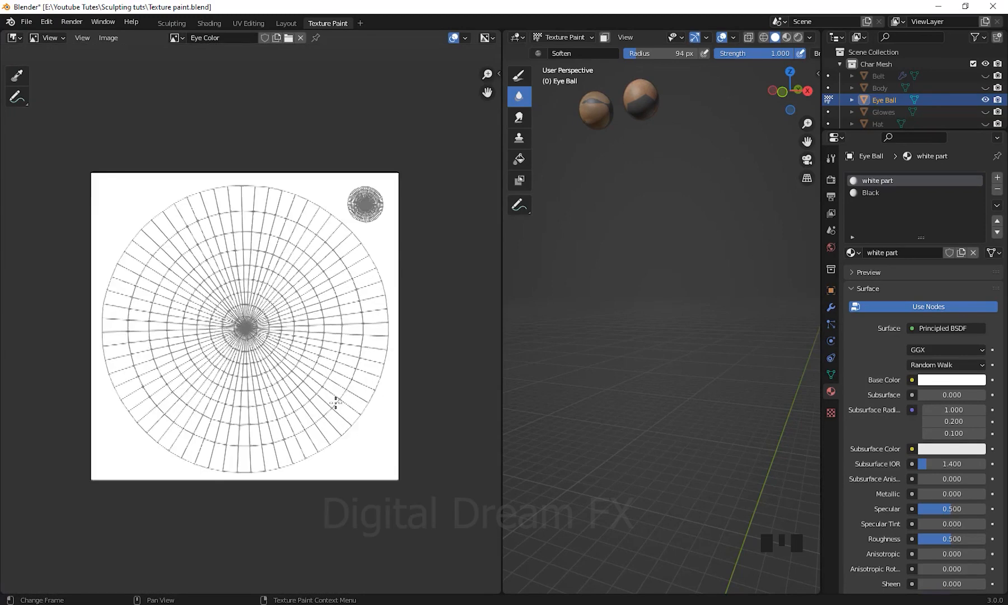
# Step: Remove the white part and Black material slots from the eyeballs
pyautogui.scroll(4, 333, 404)
pyautogui.moveTo(503, 327); pyautogui.dragTo(276, 327)
pyautogui.moveTo(585, 401); pyautogui.dragTo(646, 411, button='middle')
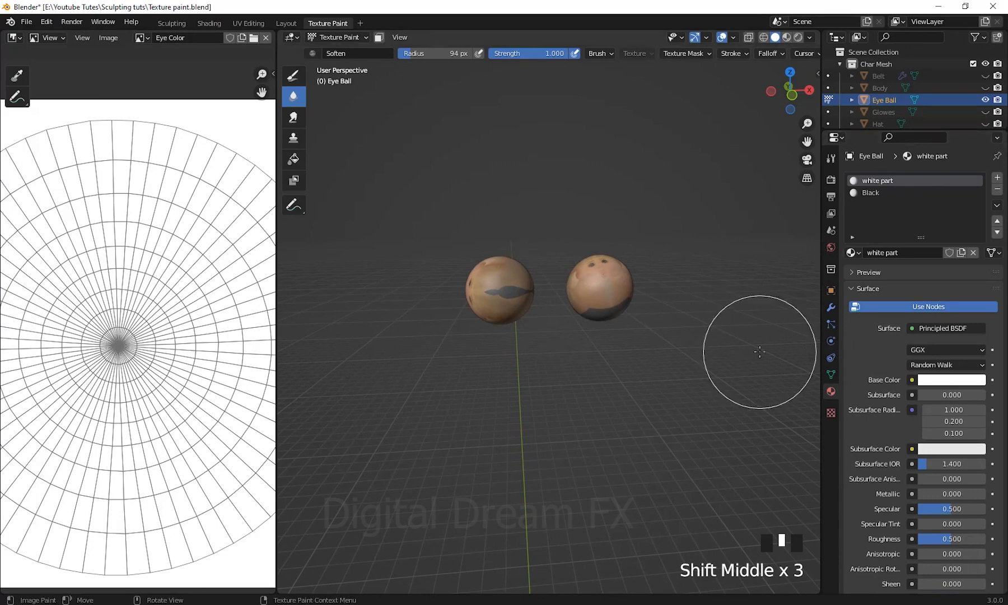
pyautogui.moveTo(759, 351); pyautogui.dragTo(722, 355, button='middle')
pyautogui.click(997, 191)
pyautogui.click(997, 191)
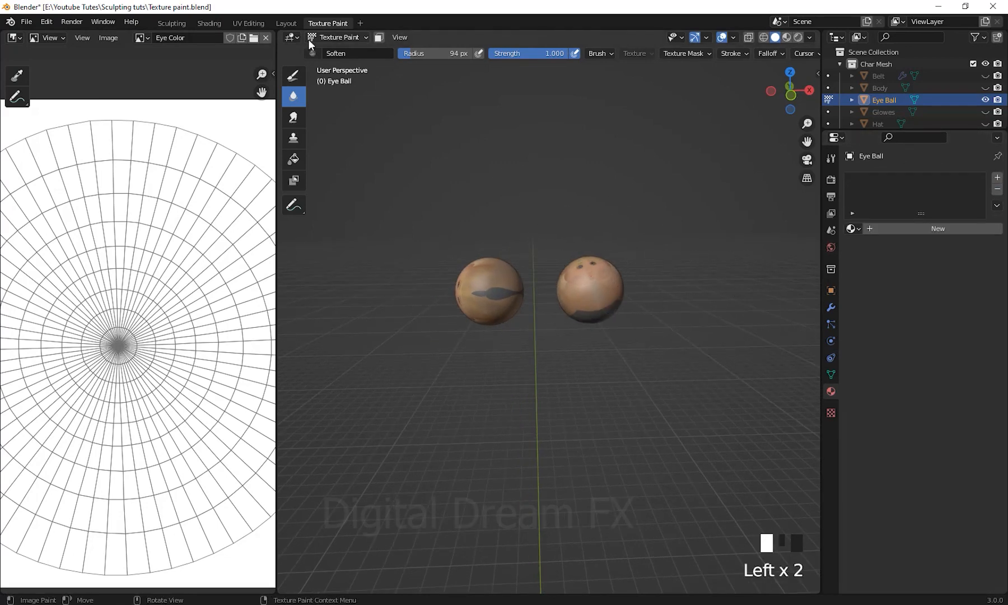
# Step: Switch to Object Mode, select the eyeballs and give them a new material named Eye Mat
pyautogui.click(334, 38)
pyautogui.click(336, 51)
pyautogui.click(659, 256)
pyautogui.click(607, 286)
pyautogui.click(927, 229)
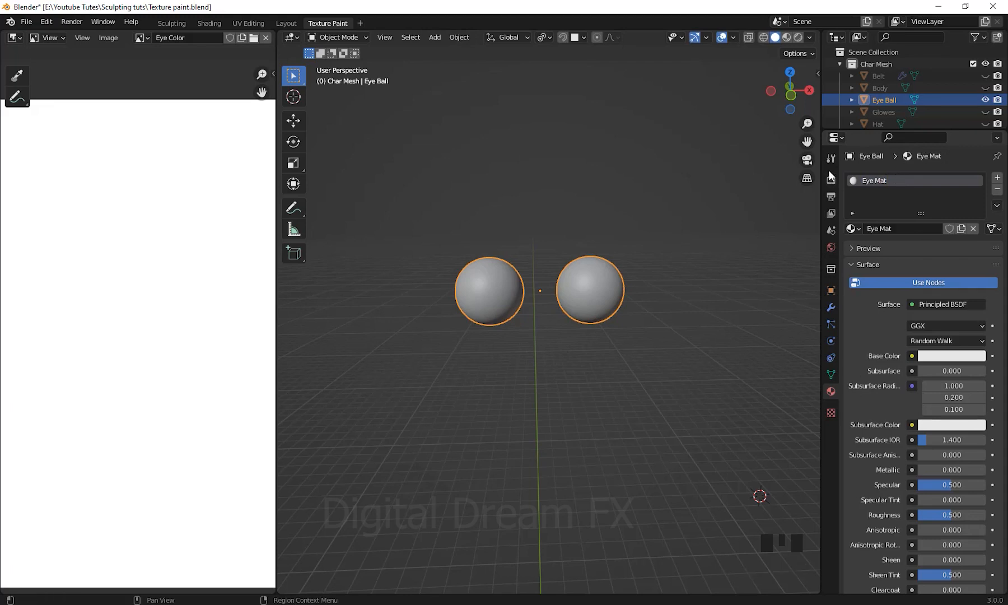
# Step: Return the eyeballs to Texture Paint mode, open the tool settings and activate the Draw brush
pyautogui.click(343, 117)
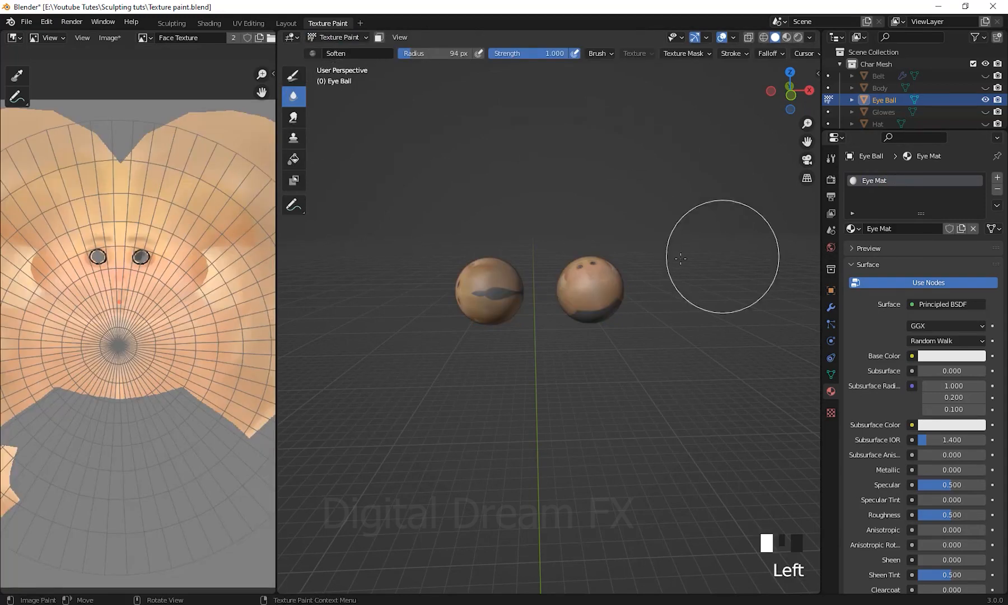
pyautogui.scroll(4, 719, 257)
pyautogui.keyDown('shift'); pyautogui.moveTo(712, 257); pyautogui.dragTo(700, 274, button='middle'); pyautogui.keyUp('shift')
pyautogui.keyDown('shift'); pyautogui.moveTo(700, 275); pyautogui.dragTo(687, 291, button='middle'); pyautogui.keyUp('shift')
pyautogui.click(830, 158)
pyautogui.click(290, 76)
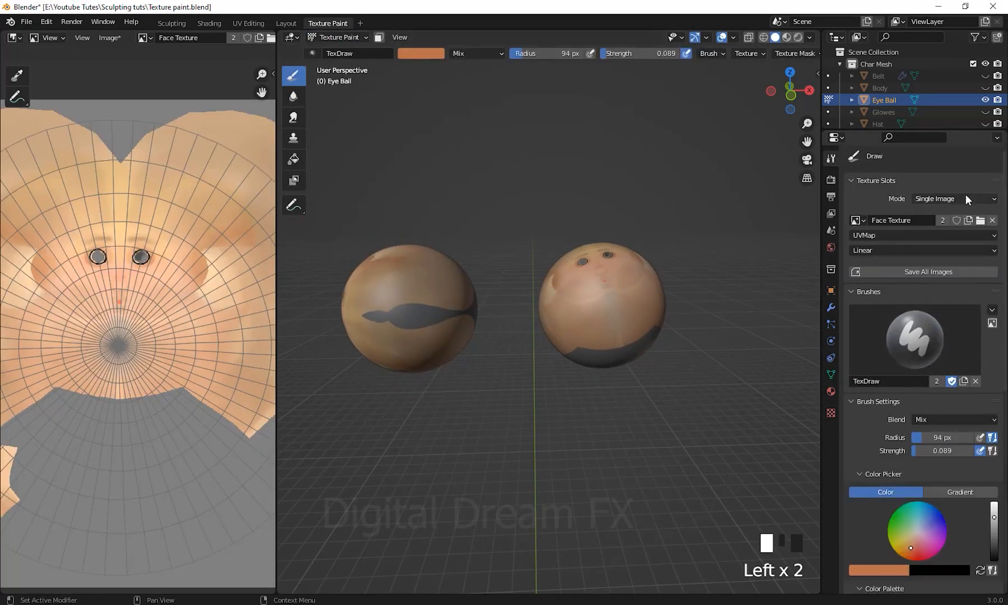
# Step: Choose the Eye Color image as the eyeballs' painting texture in Single Image mode
pyautogui.click(957, 198)
pyautogui.click(855, 220)
pyautogui.click(756, 249)
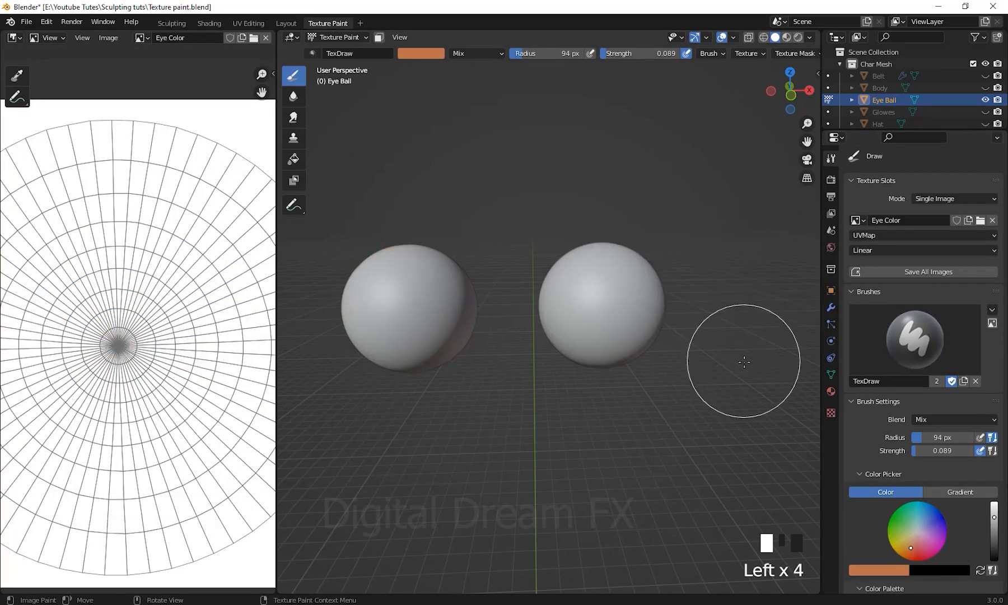
# Step: Set the brush colour to a very dark reddish brown
pyautogui.keyDown('shift'); pyautogui.moveTo(672, 426); pyautogui.dragTo(711, 382, button='middle'); pyautogui.keyUp('shift')
pyautogui.keyDown('shift'); pyautogui.moveTo(666, 330); pyautogui.dragTo(644, 367, button='middle'); pyautogui.keyUp('shift')
pyautogui.keyDown('shift'); pyautogui.moveTo(615, 304); pyautogui.dragTo(632, 314, button='middle'); pyautogui.keyUp('shift')
pyautogui.scroll(-5, 903, 457)
pyautogui.scroll(-6, 900, 453)
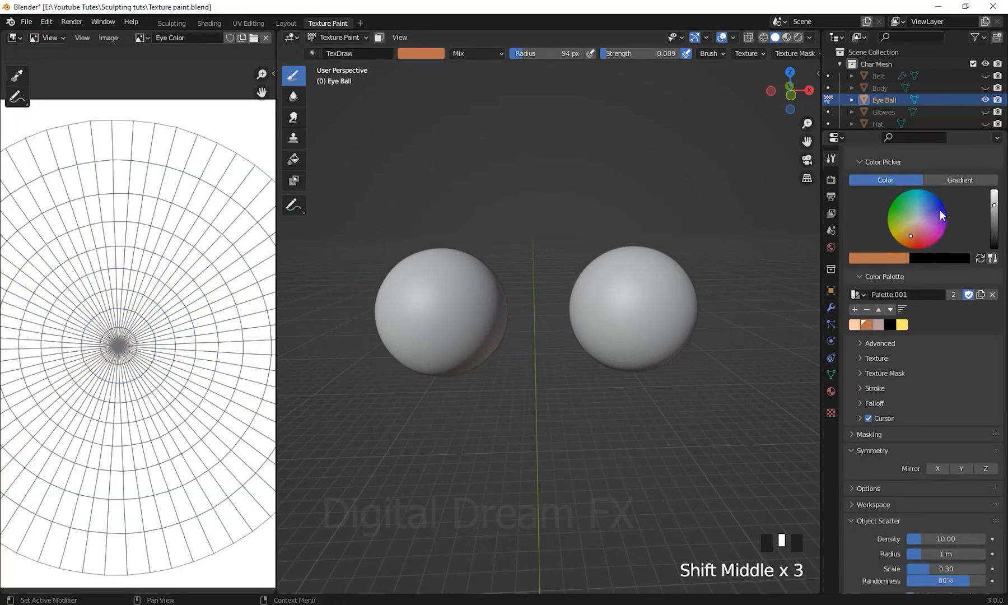
pyautogui.click(939, 202)
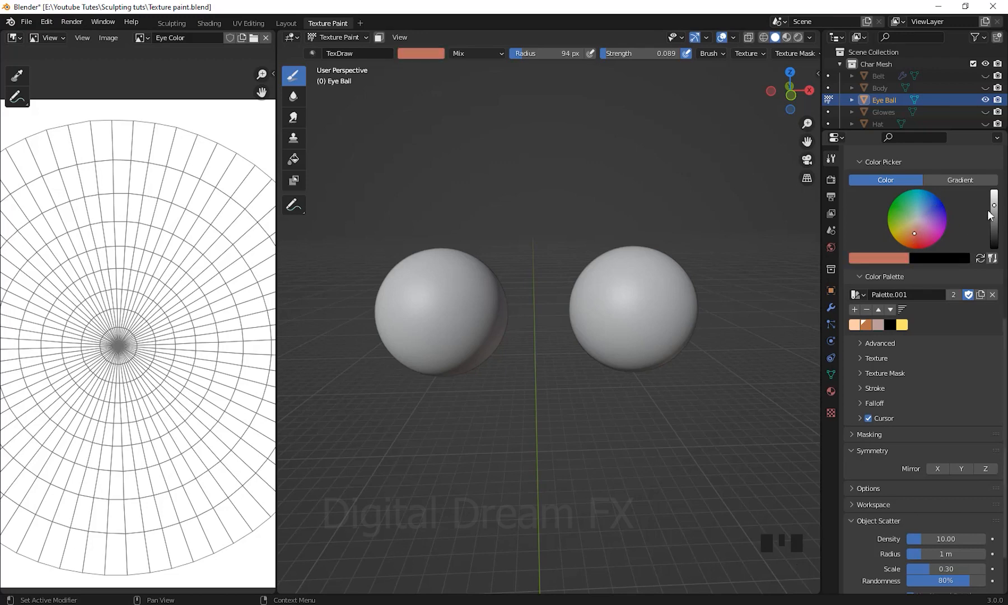
pyautogui.moveTo(990, 215); pyautogui.dragTo(993, 241)
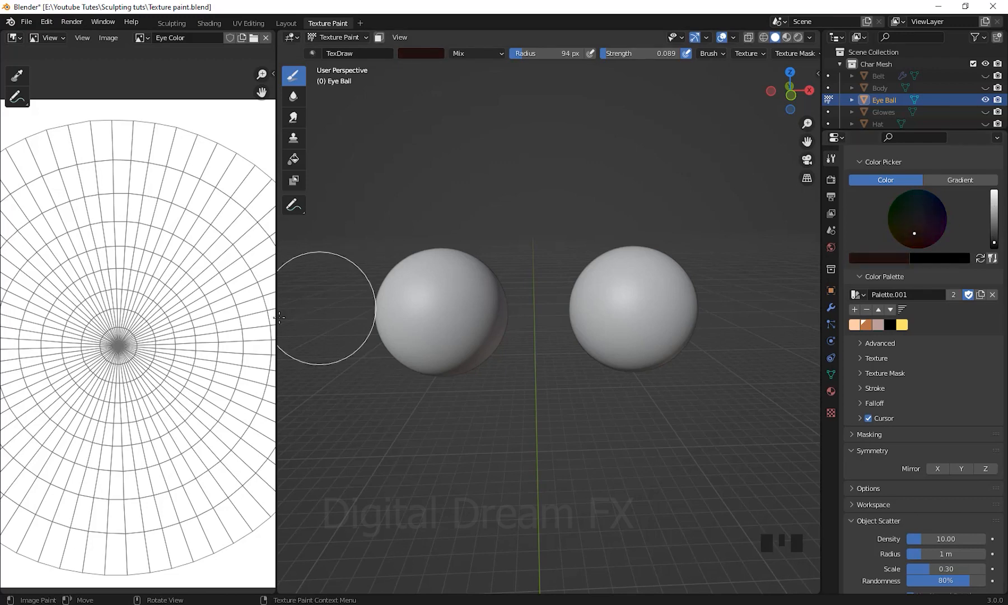
# Step: Try a stroke on the right eyeball with the brush radius at 210 px, then undo it
pyautogui.moveTo(293, 319); pyautogui.dragTo(502, 319)
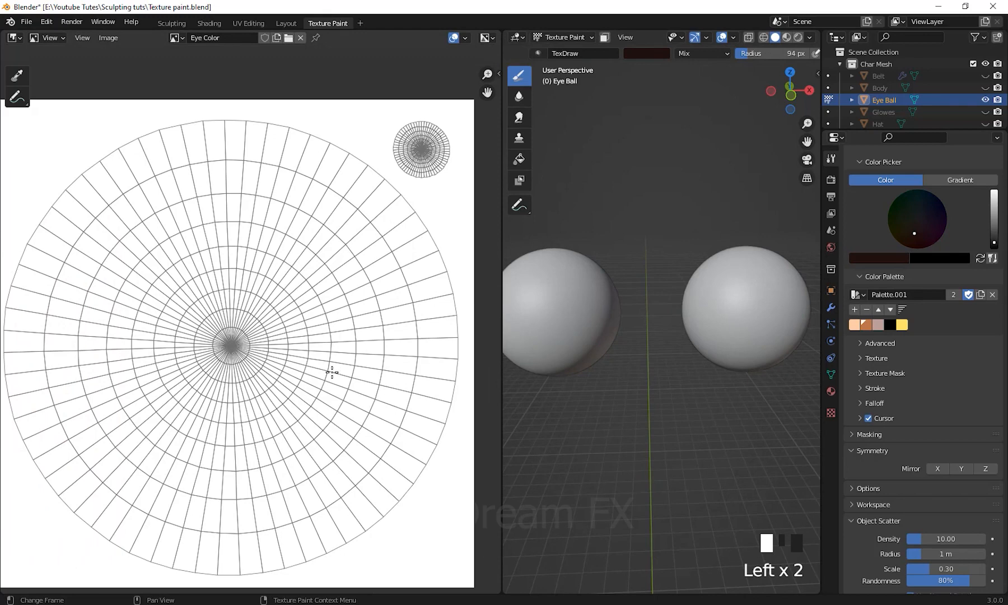
pyautogui.hotkey('ctrl', 'z')
pyautogui.press('f')
pyautogui.click(303, 331)
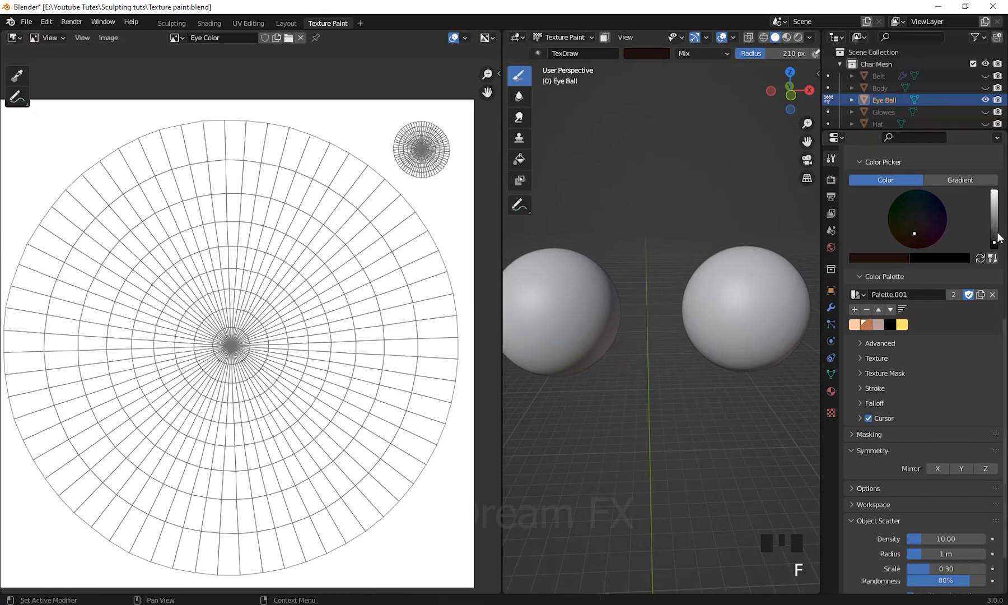
pyautogui.scroll(3, 932, 407)
pyautogui.moveTo(743, 294); pyautogui.dragTo(742, 338)
pyautogui.hotkey('ctrl', 'z')
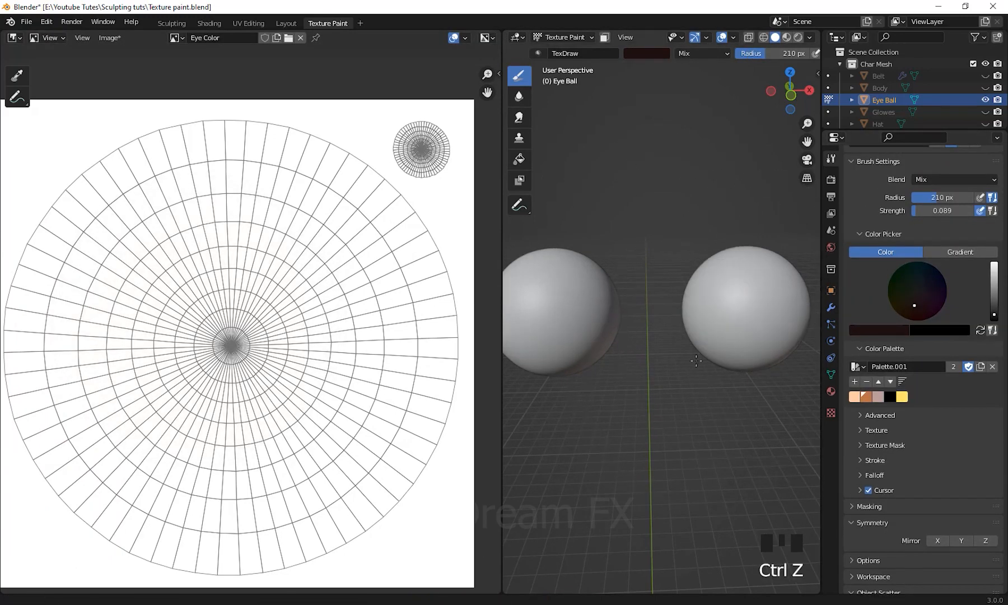
# Step: Try a short stroke on the right eyeball with the brush radius at 44 px, then undo it
pyautogui.keyDown('shift'); pyautogui.moveTo(742, 336); pyautogui.dragTo(742, 343, button='middle'); pyautogui.keyUp('shift')
pyautogui.moveTo(503, 374); pyautogui.dragTo(288, 374)
pyautogui.scroll(-2, 582, 315)
pyautogui.moveTo(582, 315)
pyautogui.keyDown('shift'); pyautogui.mouseDown(button='middle')
pyautogui.moveTo(603, 412)
pyautogui.moveTo(641, 384)
pyautogui.mouseUp(button='middle'); pyautogui.keyUp('shift')
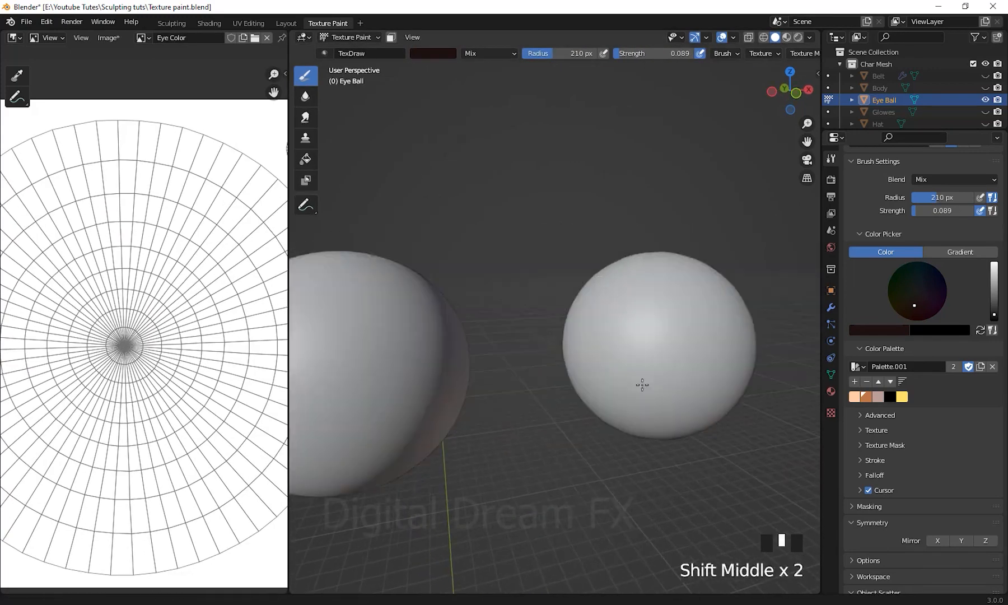
pyautogui.press('f')
pyautogui.click(643, 348)
pyautogui.moveTo(674, 335); pyautogui.dragTo(679, 351)
pyautogui.hotkey('ctrl', 'z')
# Step: Set the brush strength to 1.000 with a hard-edged falloff, test a stroke on the right eyeball and undo it
pyautogui.moveTo(639, 53); pyautogui.dragTo(706, 54)
pyautogui.scroll(-4, 637, 51)
pyautogui.scroll(-4, 641, 53)
pyautogui.click(676, 54)
pyautogui.click(687, 206)
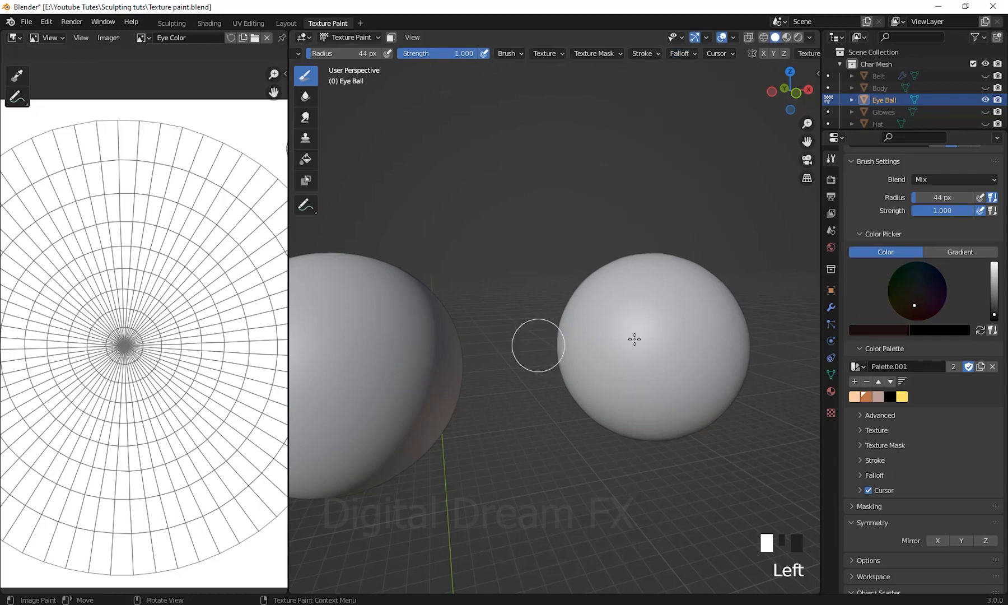
pyautogui.moveTo(616, 347); pyautogui.dragTo(677, 331)
pyautogui.hotkey('ctrl', 'z')
# Step: Set the brush radius to 81 px and switch the image editor to Paint mode
pyautogui.moveTo(289, 280); pyautogui.dragTo(472, 274)
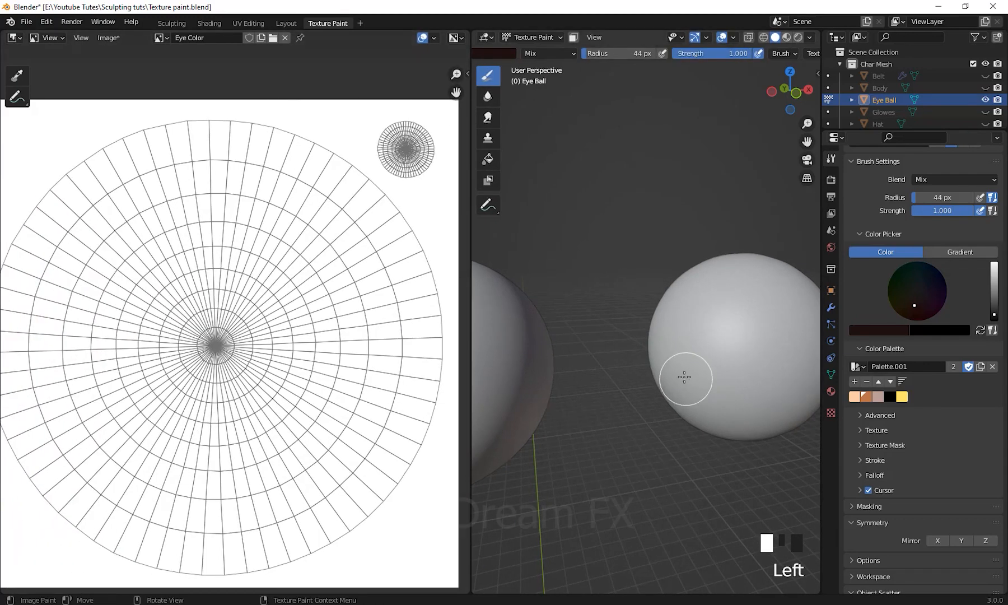
pyautogui.scroll(-3, 671, 386)
pyautogui.moveTo(634, 376); pyautogui.dragTo(671, 376, button='middle')
pyautogui.moveTo(644, 235); pyautogui.dragTo(615, 255, button='middle')
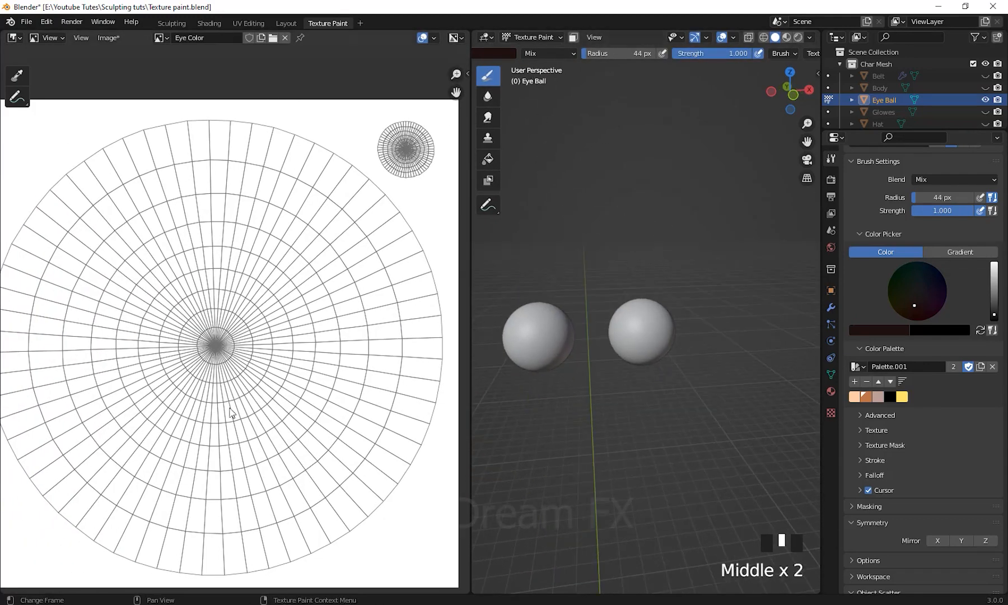
pyautogui.press('f')
pyautogui.click(227, 350)
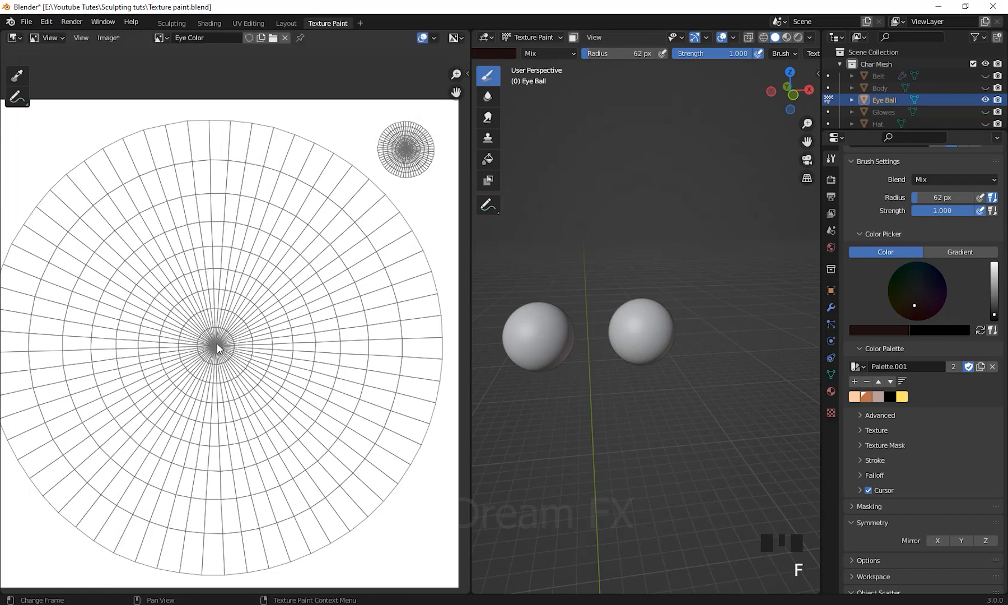
pyautogui.press('f')
pyautogui.click(217, 350)
pyautogui.click(50, 41)
pyautogui.click(51, 78)
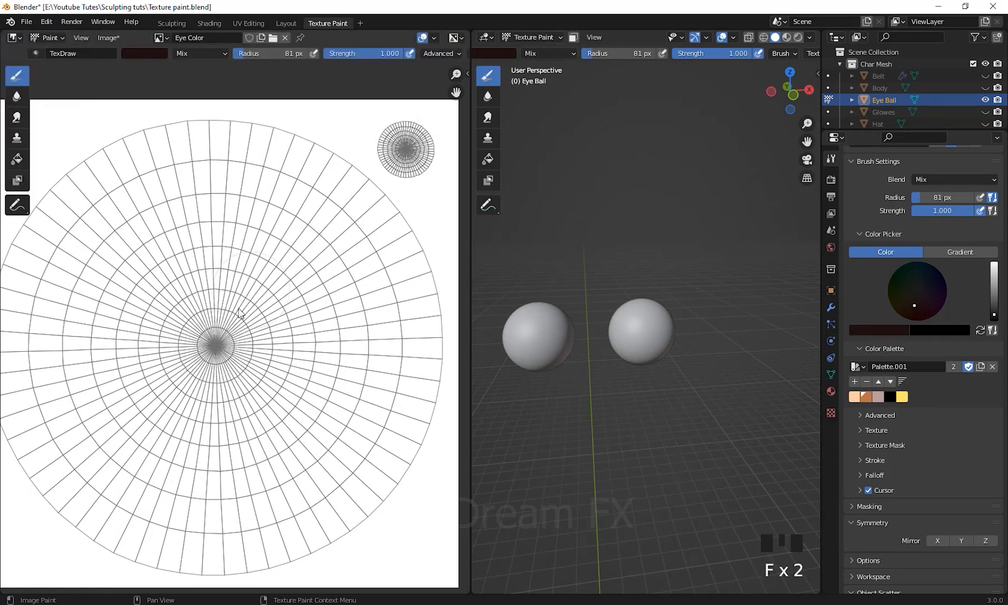
# Step: Try a dark pupil dab at the centre of the larger UV circle, inspect the eyeball up close and undo the dab
pyautogui.click(216, 346)
pyautogui.moveTo(603, 335)
pyautogui.mouseDown(button='middle')
pyautogui.moveTo(583, 319)
pyautogui.moveTo(566, 281)
pyautogui.mouseUp(button='middle')
pyautogui.scroll(3, 575, 309)
pyautogui.scroll(2, 232, 326)
pyautogui.moveTo(470, 346); pyautogui.dragTo(577, 358)
pyautogui.keyDown('shift'); pyautogui.moveTo(649, 389); pyautogui.dragTo(749, 371, button='middle'); pyautogui.keyUp('shift')
pyautogui.scroll(5, 739, 359)
pyautogui.scroll(-1, 253, 365)
pyautogui.keyDown('shift'); pyautogui.moveTo(257, 375); pyautogui.dragTo(248, 339, button='middle'); pyautogui.keyUp('shift')
pyautogui.hotkey('ctrl', 'z')
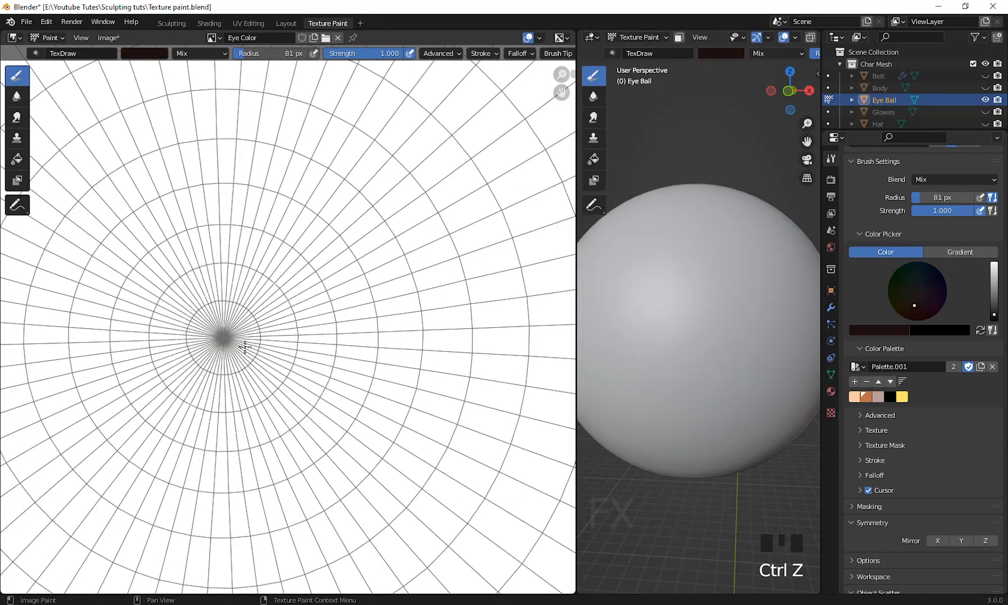
# Step: Try the 81 px pupil dab again at full strength on the UV circle's centre, check both eyes and undo it
pyautogui.click(224, 337)
pyautogui.scroll(-3, 652, 382)
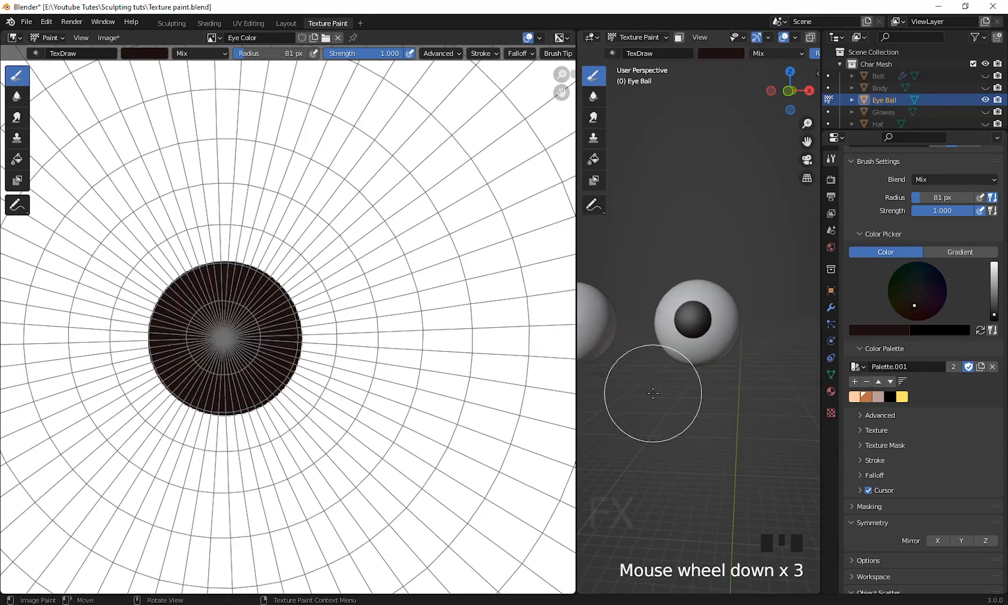
pyautogui.keyDown('shift'); pyautogui.moveTo(652, 382); pyautogui.dragTo(576, 322, button='middle'); pyautogui.keyUp('shift')
pyautogui.moveTo(577, 317); pyautogui.dragTo(542, 316)
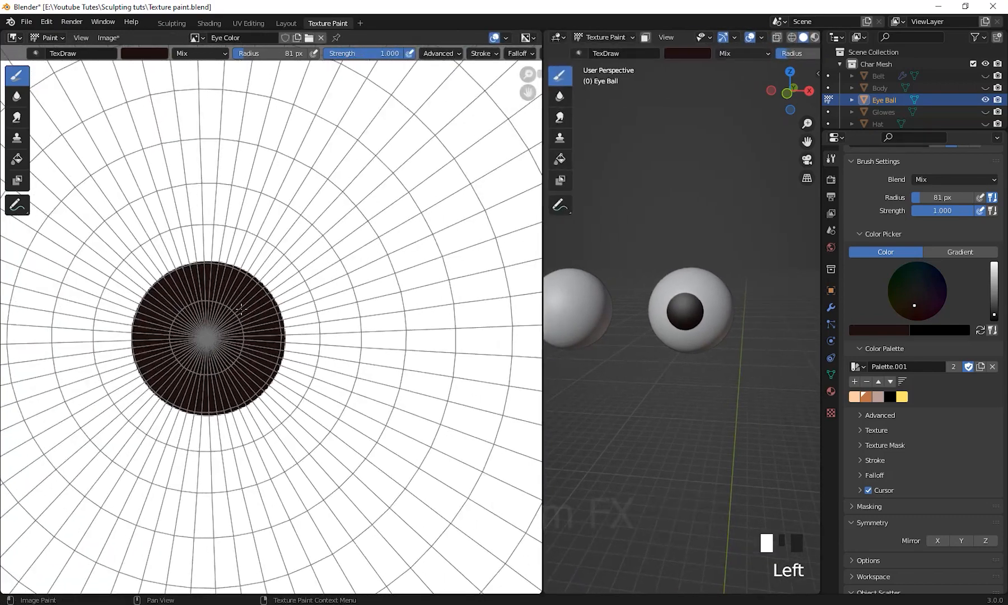
pyautogui.scroll(3, 261, 323)
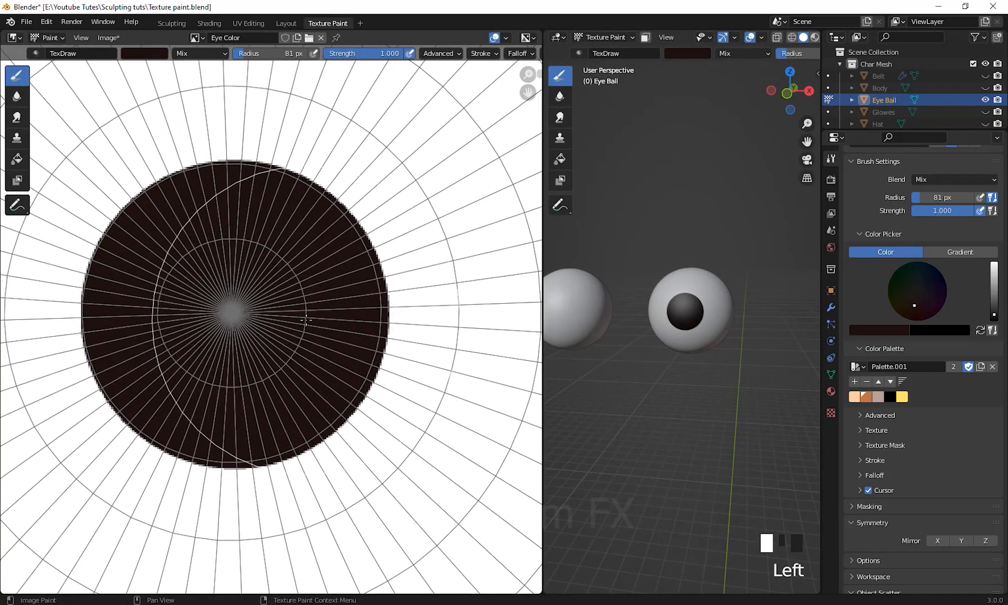
pyautogui.hotkey('ctrl', 'z')
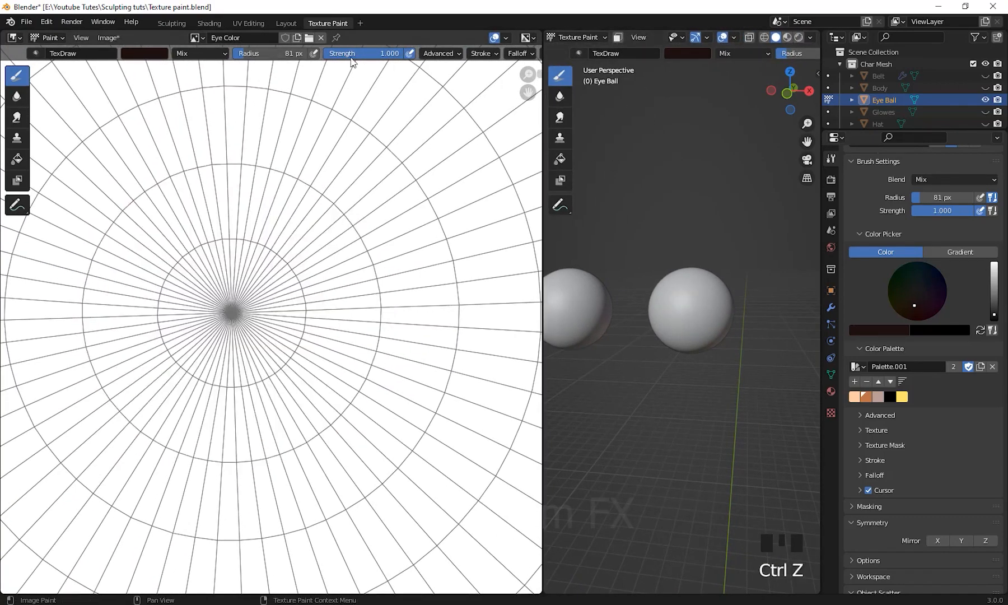
# Step: Set the brush strength to 0.852 and paint a round dark pupil at the centre of the larger UV circle
pyautogui.click(231, 311)
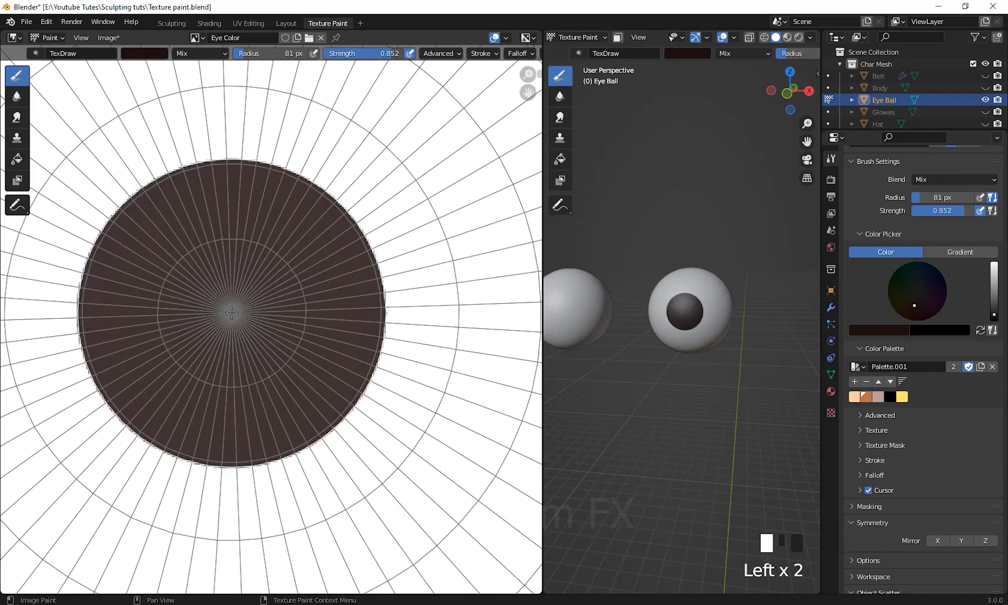
pyautogui.scroll(-4, 688, 315)
pyautogui.moveTo(697, 329)
pyautogui.mouseDown(button='middle')
pyautogui.moveTo(684, 320)
pyautogui.moveTo(704, 270)
pyautogui.moveTo(700, 291)
pyautogui.moveTo(683, 265)
pyautogui.mouseUp(button='middle')
# Step: Switch the eyeballs to Object Mode and unhide all the character's hidden parts
pyautogui.click(593, 39)
pyautogui.click(592, 51)
pyautogui.hotkey('alt', 'h')
# Step: Connect an Image Texture using the Eye Color image to the Eye Mat material's base color
pyautogui.click(830, 392)
pyautogui.click(914, 359)
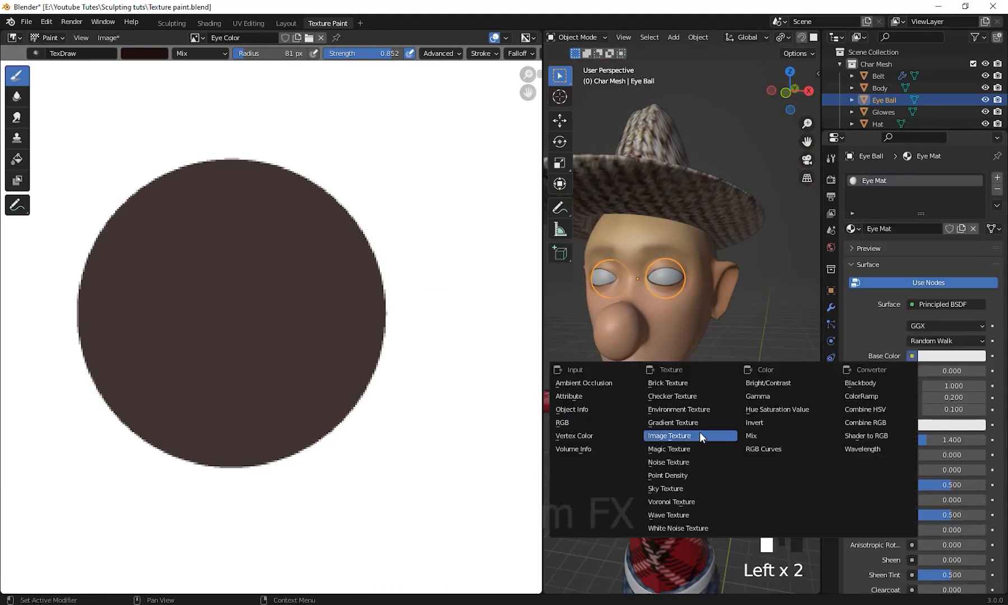
pyautogui.click(916, 357)
pyautogui.click(669, 436)
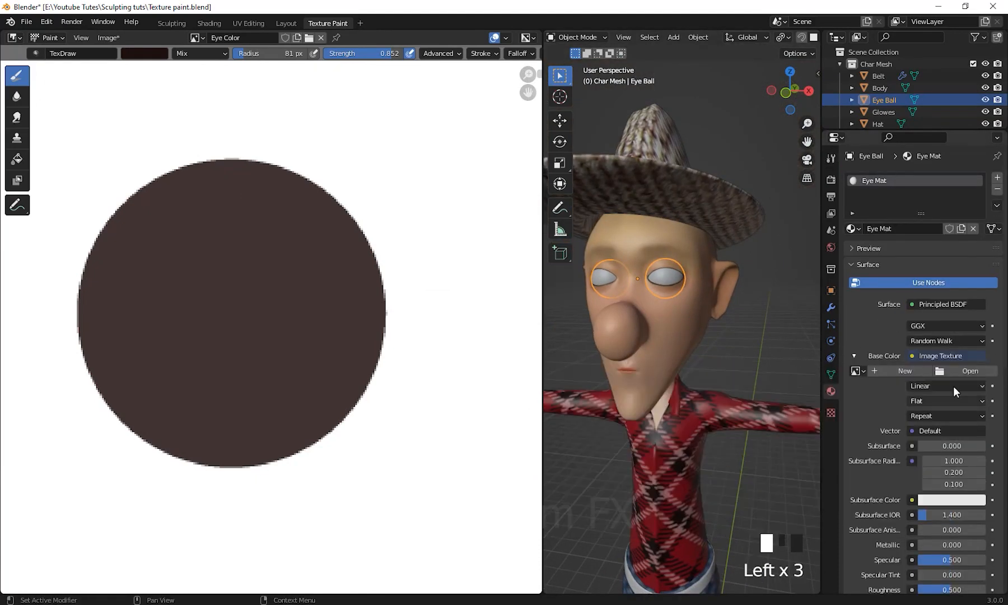
pyautogui.click(855, 370)
pyautogui.click(767, 403)
pyautogui.scroll(3, 773, 381)
pyautogui.scroll(-2, 774, 381)
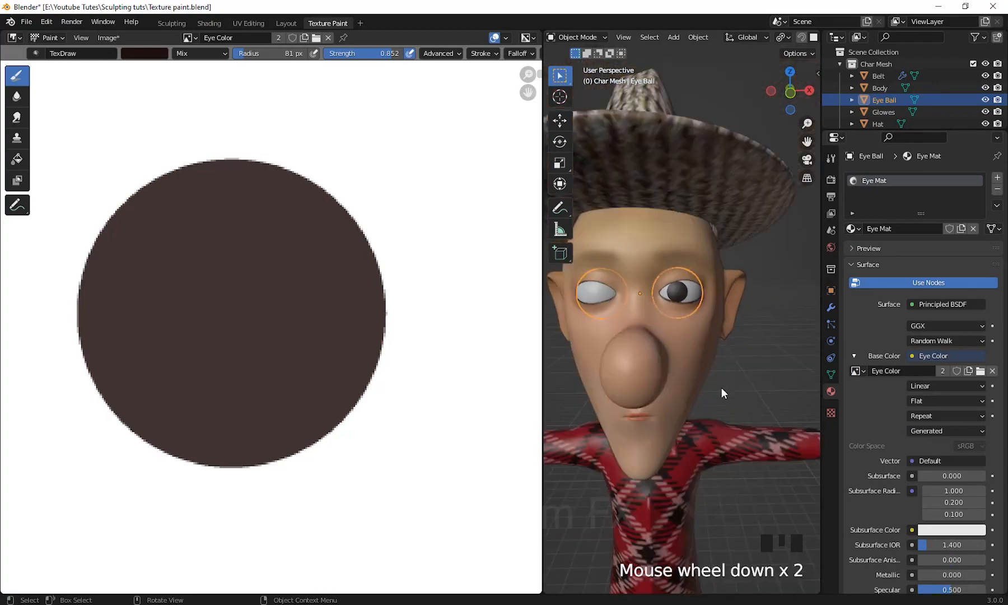
# Step: Widen the 3D viewport slightly, switch the eyeballs to Texture Paint mode and frame the eye with the pupil
pyautogui.keyDown('shift'); pyautogui.moveTo(724, 395); pyautogui.dragTo(735, 386, button='middle'); pyautogui.keyUp('shift')
pyautogui.moveTo(542, 304); pyautogui.dragTo(524, 305)
pyautogui.click(576, 37)
pyautogui.click(589, 117)
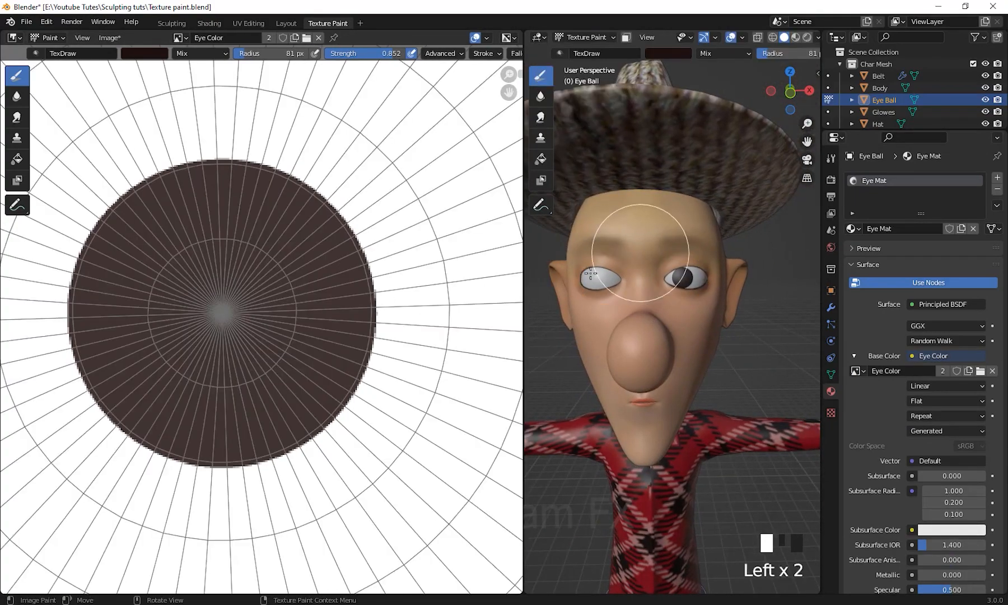
pyautogui.scroll(-2, 254, 283)
pyautogui.moveTo(254, 282)
pyautogui.mouseDown(button='middle')
pyautogui.moveTo(245, 273)
pyautogui.moveTo(259, 273)
pyautogui.mouseUp(button='middle')
pyautogui.scroll(3, 671, 315)
pyautogui.moveTo(672, 315); pyautogui.dragTo(662, 312, button='middle')
pyautogui.keyDown('shift'); pyautogui.moveTo(672, 313); pyautogui.dragTo(763, 328, button='middle'); pyautogui.keyUp('shift')
pyautogui.scroll(2, 729, 334)
# Step: Set the draw brush to an orange-brown color with a 1 px radius
pyautogui.click(830, 158)
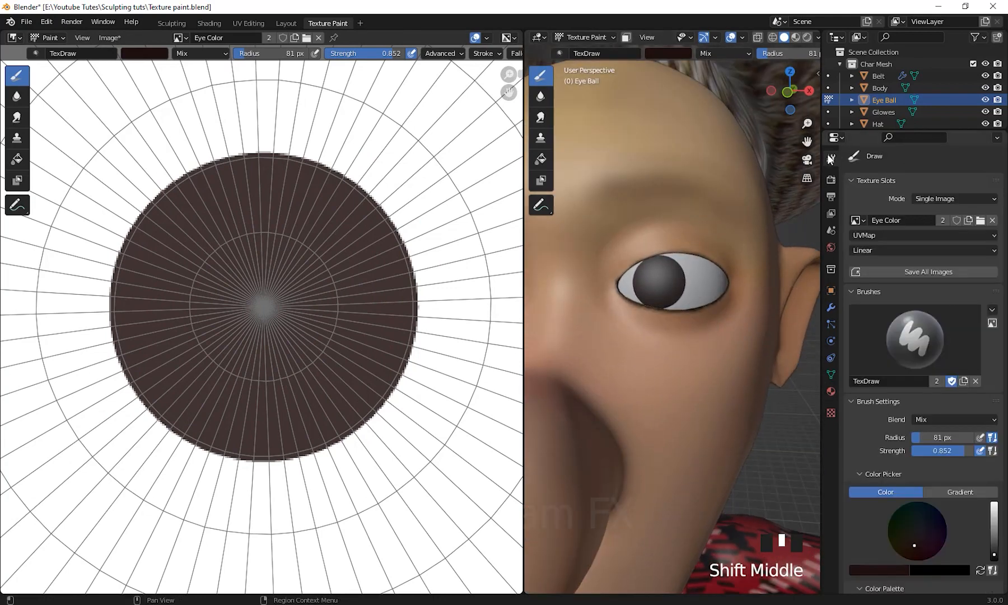
pyautogui.press('f')
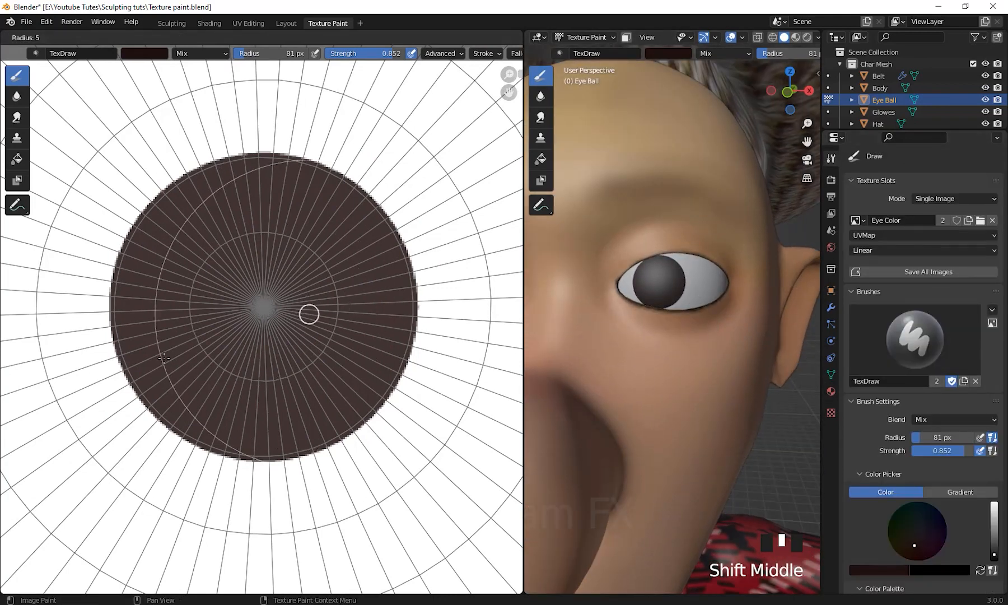
pyautogui.click(163, 357)
pyautogui.scroll(-5, 924, 336)
pyautogui.moveTo(993, 386); pyautogui.dragTo(994, 349)
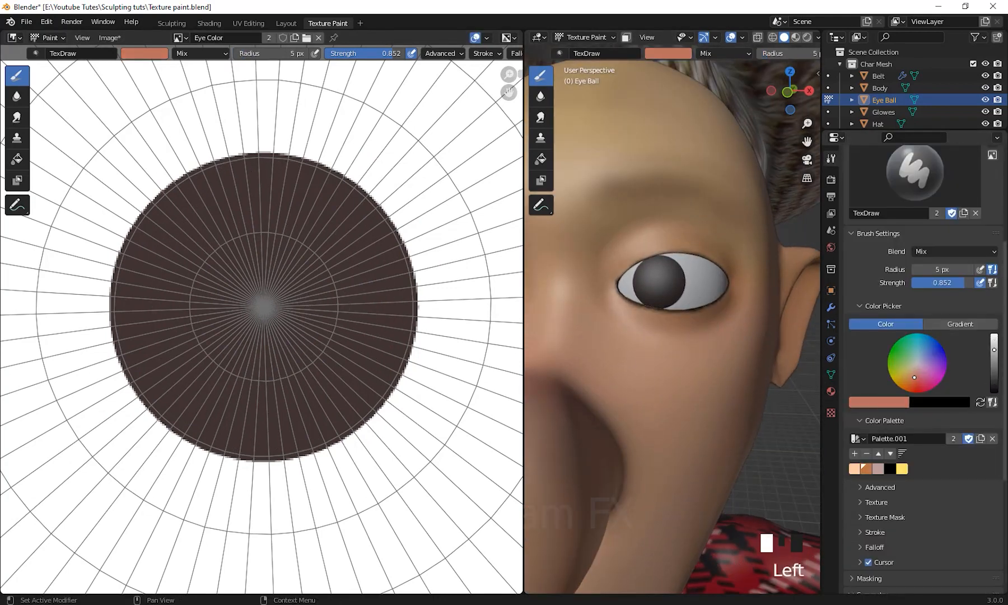
pyautogui.press('f')
pyautogui.click(300, 228)
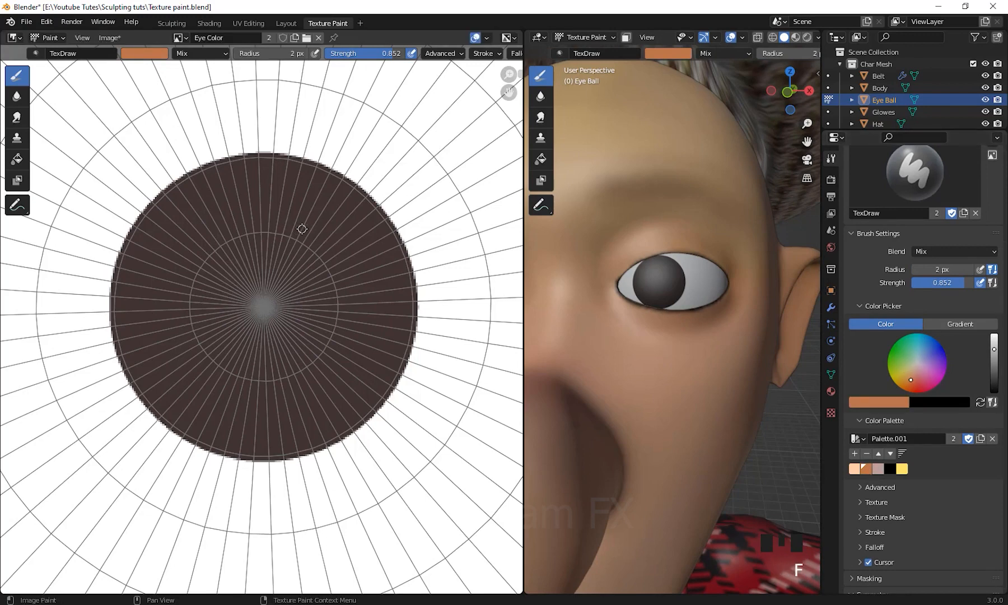
pyautogui.hotkey('ctrl', 'z')
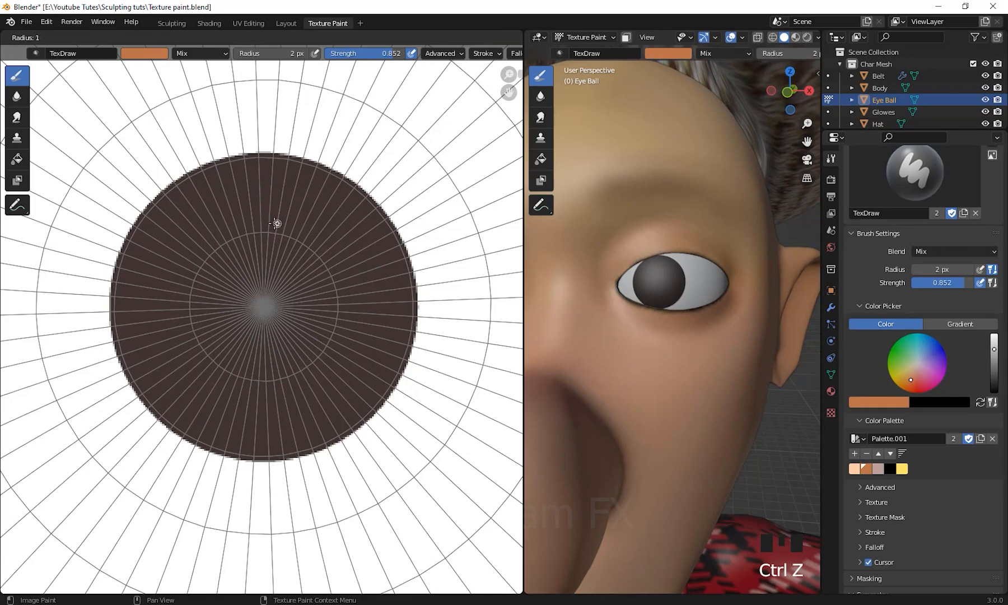
# Step: Paint many thin orange-brown lines radiating from the centre to the edge of the dark circle on the Eye Color image
pyautogui.moveTo(287, 161); pyautogui.dragTo(258, 382)
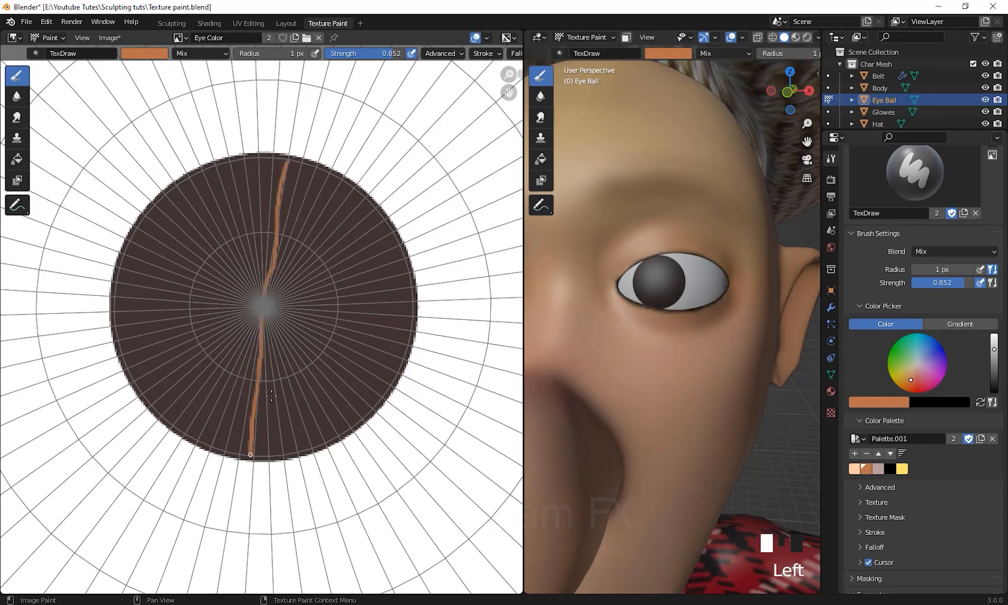
pyautogui.moveTo(112, 296); pyautogui.dragTo(413, 323)
pyautogui.moveTo(188, 179); pyautogui.dragTo(245, 276)
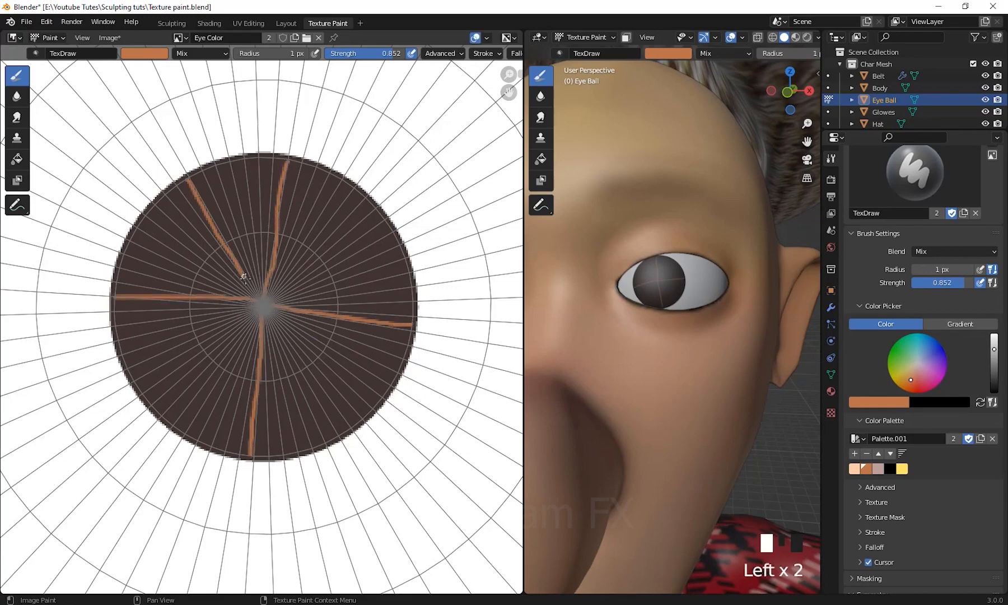
pyautogui.moveTo(373, 240); pyautogui.dragTo(139, 391)
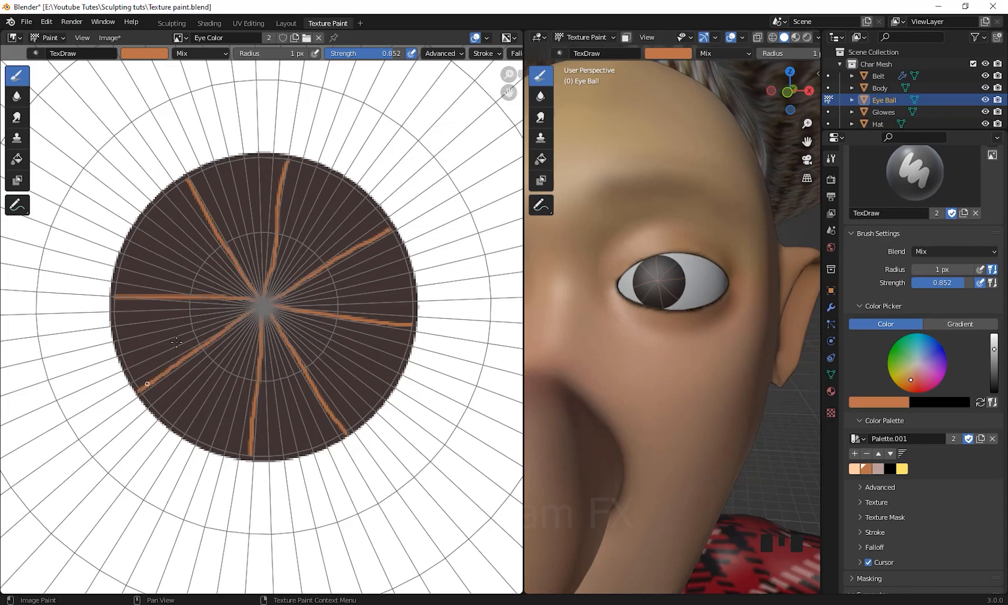
pyautogui.moveTo(137, 223); pyautogui.dragTo(361, 376)
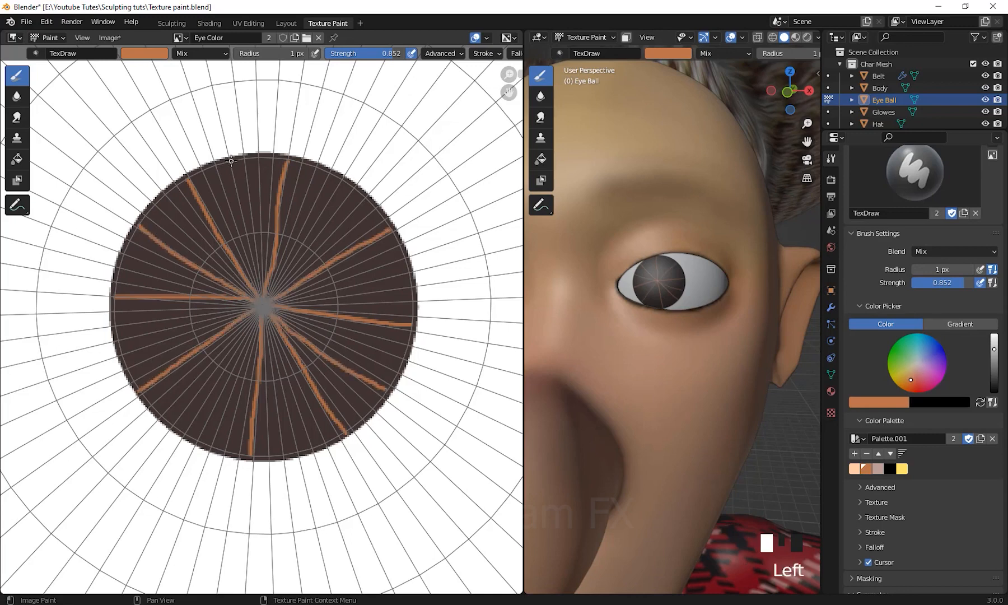
pyautogui.moveTo(231, 161); pyautogui.dragTo(295, 456)
pyautogui.moveTo(277, 307)
pyautogui.mouseDown()
pyautogui.moveTo(413, 281)
pyautogui.moveTo(387, 266)
pyautogui.mouseUp()
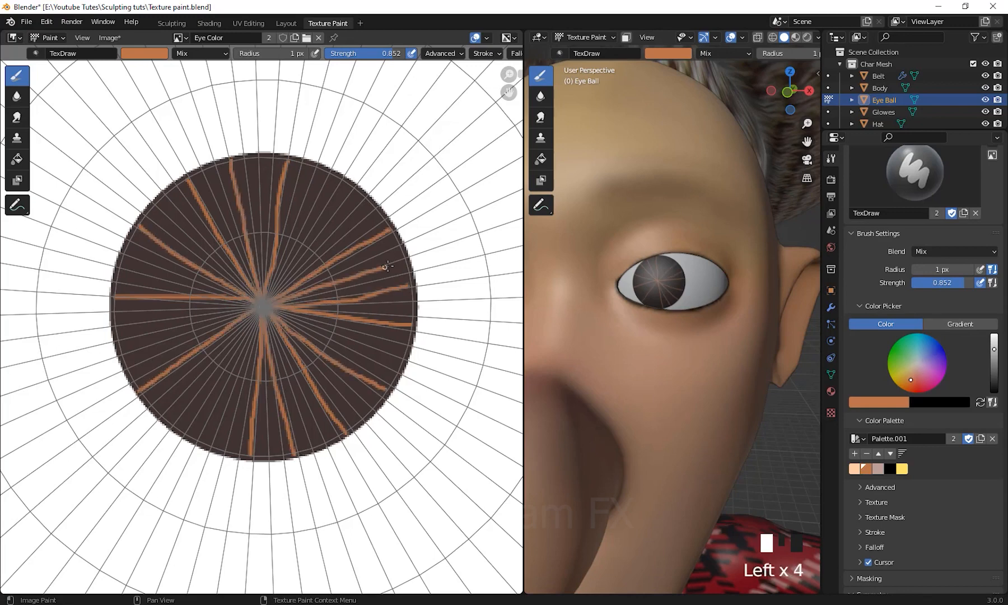
pyautogui.moveTo(307, 245); pyautogui.dragTo(352, 184)
pyautogui.moveTo(263, 302); pyautogui.dragTo(361, 210)
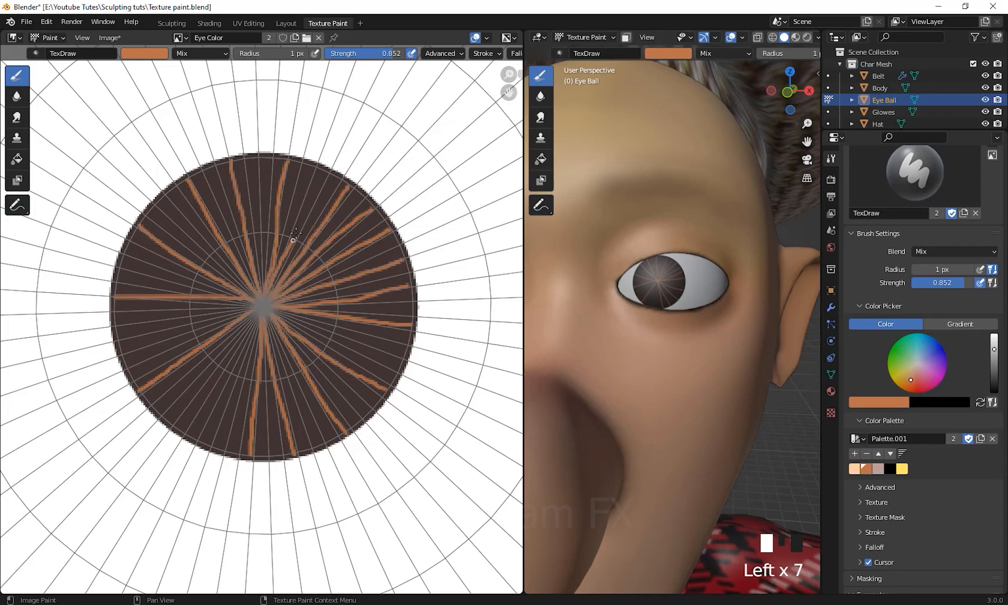
pyautogui.moveTo(255, 307)
pyautogui.mouseDown()
pyautogui.moveTo(179, 334)
pyautogui.moveTo(118, 328)
pyautogui.mouseUp()
pyautogui.moveTo(268, 302); pyautogui.dragTo(196, 287)
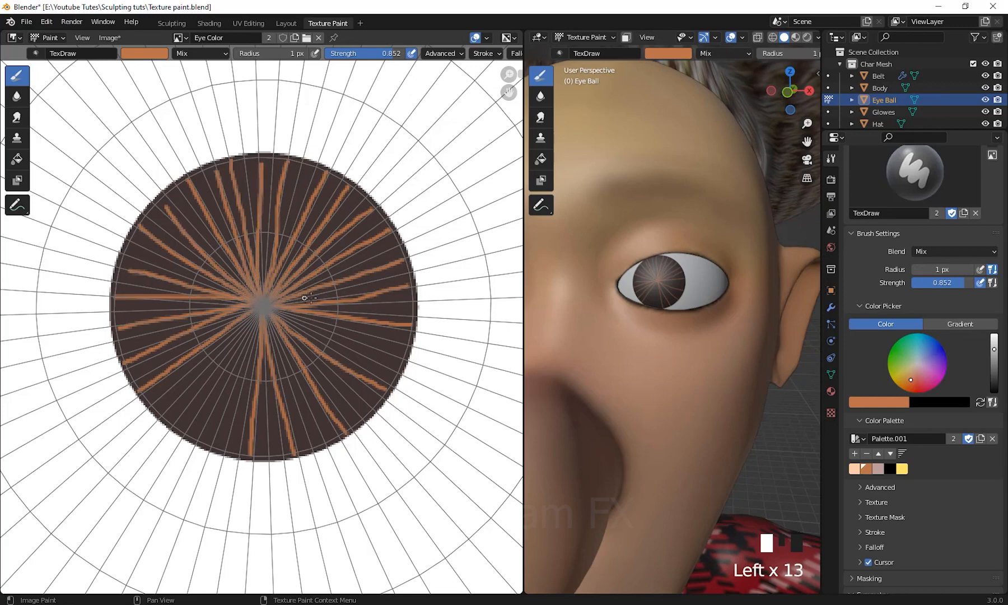
pyautogui.moveTo(260, 310); pyautogui.dragTo(203, 403)
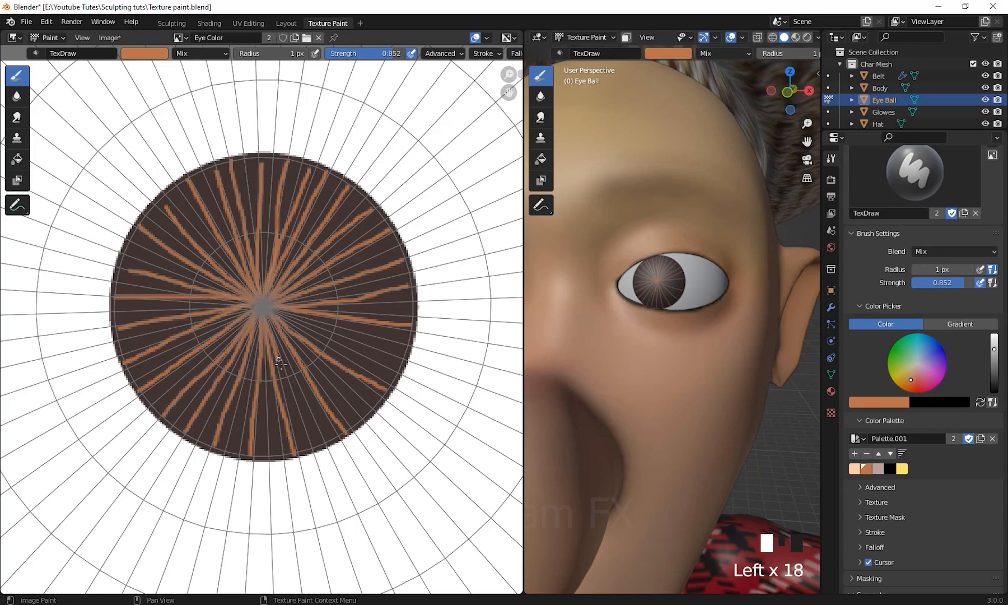
pyautogui.moveTo(262, 306); pyautogui.dragTo(350, 343)
pyautogui.moveTo(284, 319); pyautogui.dragTo(346, 395)
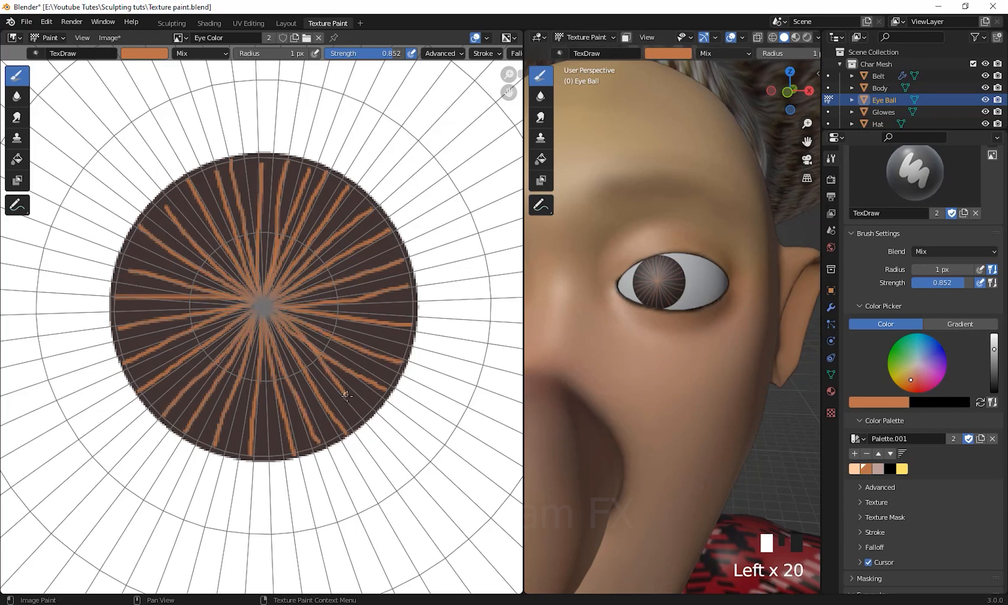
pyautogui.moveTo(257, 304); pyautogui.dragTo(189, 278)
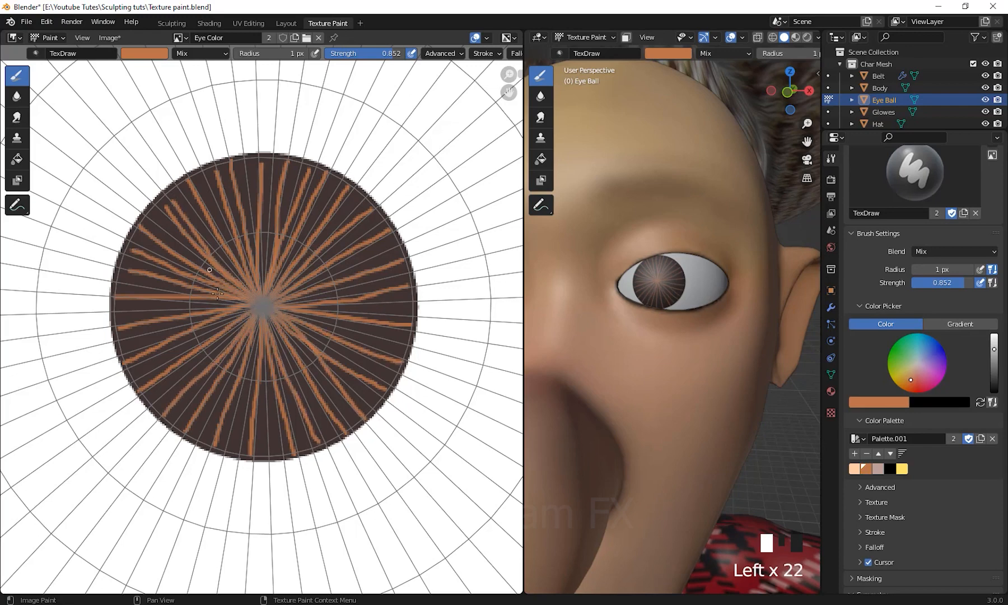
pyautogui.moveTo(262, 297); pyautogui.dragTo(271, 169)
pyautogui.moveTo(261, 302)
pyautogui.mouseDown()
pyautogui.moveTo(265, 448)
pyautogui.moveTo(280, 456)
pyautogui.moveTo(324, 437)
pyautogui.moveTo(401, 298)
pyautogui.mouseUp()
pyautogui.moveTo(292, 308); pyautogui.dragTo(410, 308)
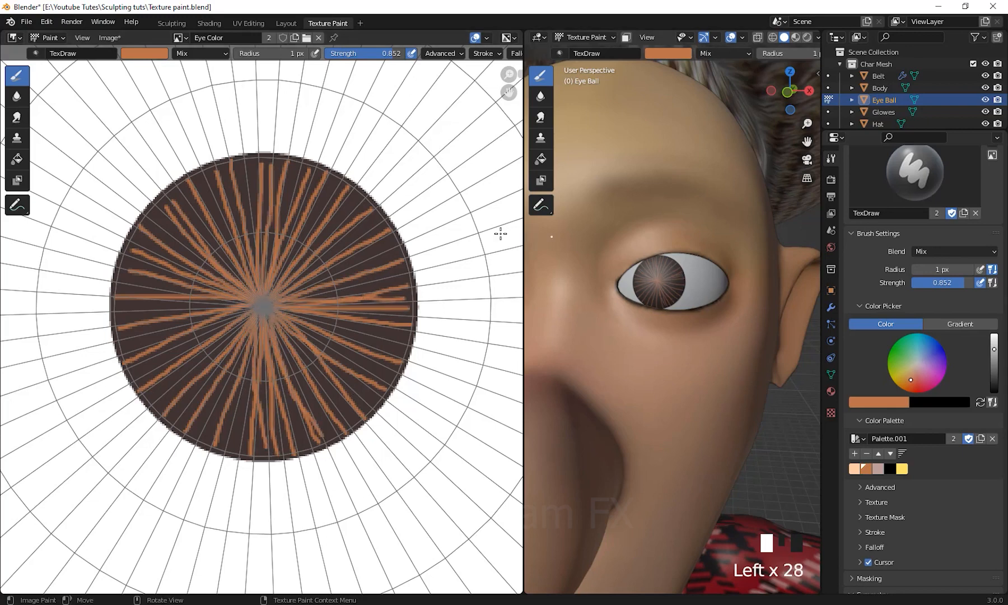
# Step: Blur the orange-brown iris lines with the Soften brush at 6 px radius and 0.375 strength
pyautogui.click(17, 97)
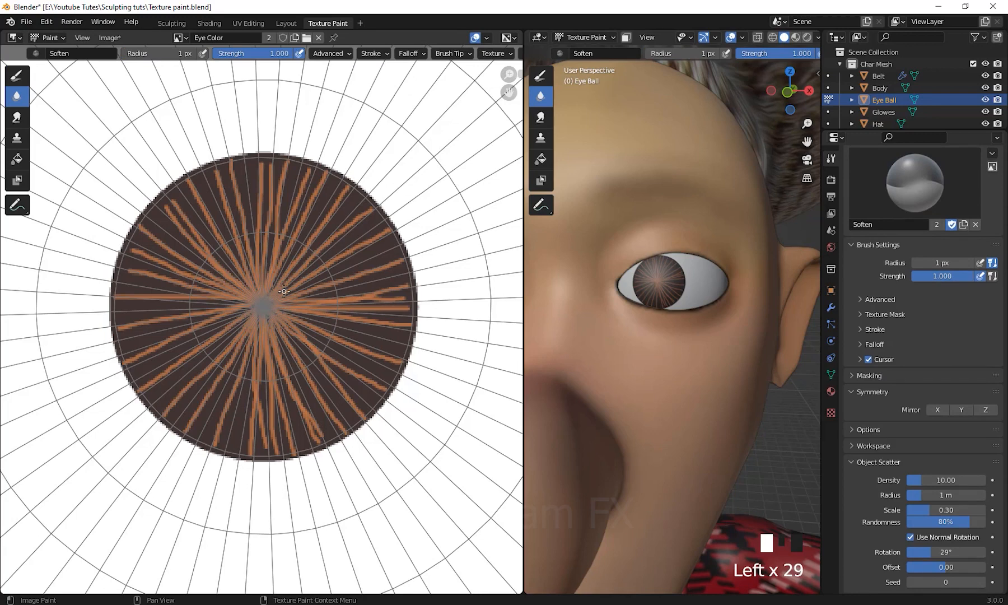
pyautogui.press('f')
pyautogui.click(294, 290)
pyautogui.moveTo(292, 55)
pyautogui.mouseDown()
pyautogui.moveTo(228, 55)
pyautogui.moveTo(242, 55)
pyautogui.mouseUp()
pyautogui.moveTo(280, 196)
pyautogui.mouseDown()
pyautogui.moveTo(266, 198)
pyautogui.moveTo(250, 315)
pyautogui.moveTo(227, 195)
pyautogui.moveTo(273, 330)
pyautogui.mouseUp()
pyautogui.moveTo(336, 238)
pyautogui.mouseDown()
pyautogui.moveTo(327, 202)
pyautogui.moveTo(309, 208)
pyautogui.moveTo(299, 236)
pyautogui.mouseUp()
pyautogui.moveTo(300, 235); pyautogui.dragTo(340, 196)
pyautogui.moveTo(340, 196)
pyautogui.mouseDown()
pyautogui.moveTo(302, 316)
pyautogui.moveTo(323, 436)
pyautogui.moveTo(311, 304)
pyautogui.moveTo(379, 267)
pyautogui.moveTo(379, 215)
pyautogui.mouseUp()
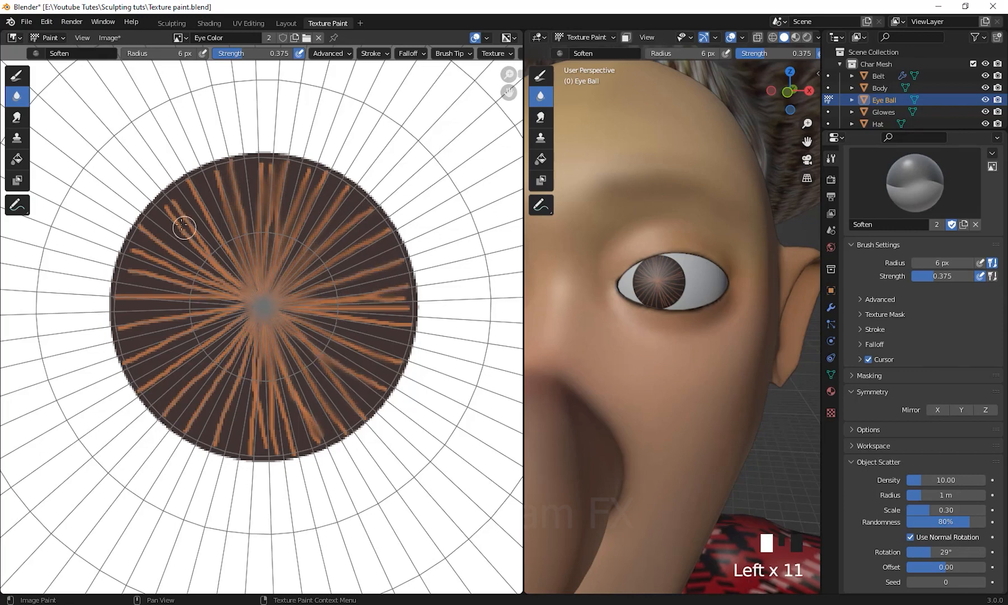
pyautogui.moveTo(183, 227)
pyautogui.mouseDown()
pyautogui.moveTo(193, 189)
pyautogui.moveTo(247, 293)
pyautogui.moveTo(124, 328)
pyautogui.moveTo(276, 311)
pyautogui.moveTo(247, 330)
pyautogui.moveTo(265, 423)
pyautogui.mouseUp()
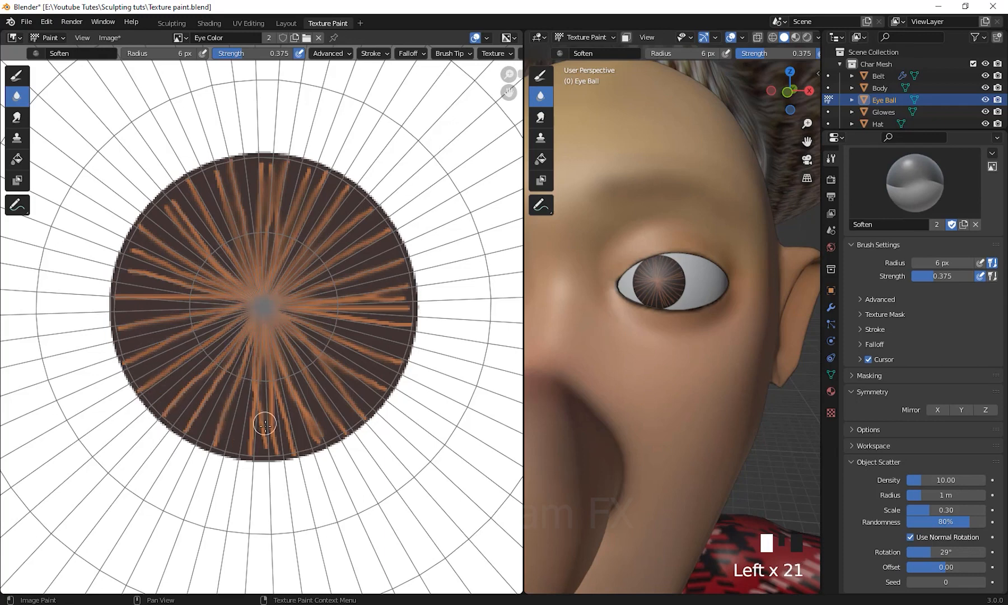
# Step: Save the Blender file and keep softening the iris lines around the lower and outer parts of the circle
pyautogui.hotkey('ctrl', 's')
pyautogui.click(177, 401)
pyautogui.click(235, 347)
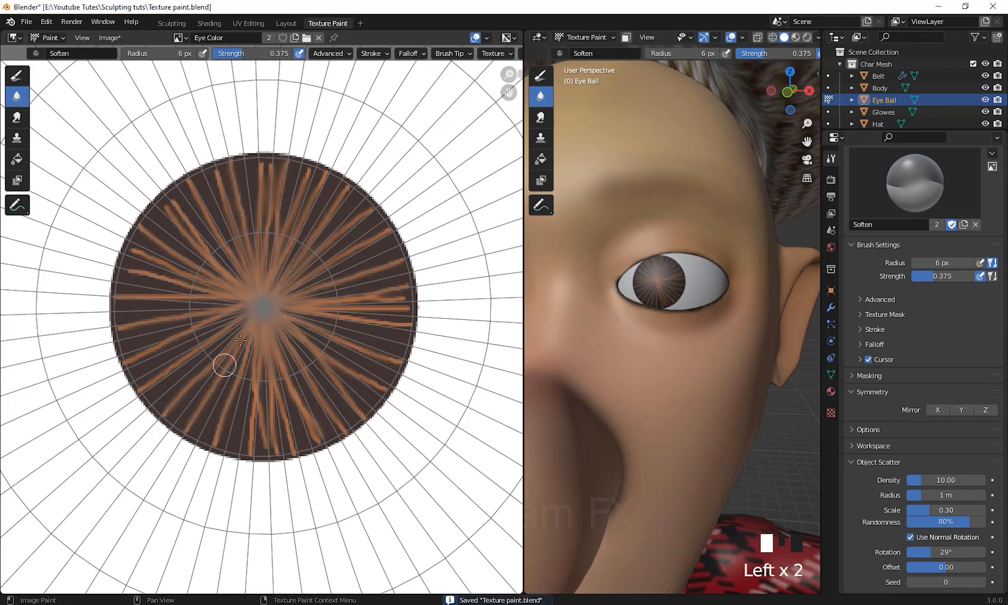
pyautogui.moveTo(267, 280); pyautogui.dragTo(392, 322)
pyautogui.moveTo(392, 322); pyautogui.dragTo(338, 349)
# Step: Set the draw brush to a bright yellow-orange color at full value with a 1 px radius
pyautogui.scroll(5, 672, 329)
pyautogui.keyDown('shift'); pyautogui.moveTo(672, 329); pyautogui.dragTo(684, 414, button='middle'); pyautogui.keyUp('shift')
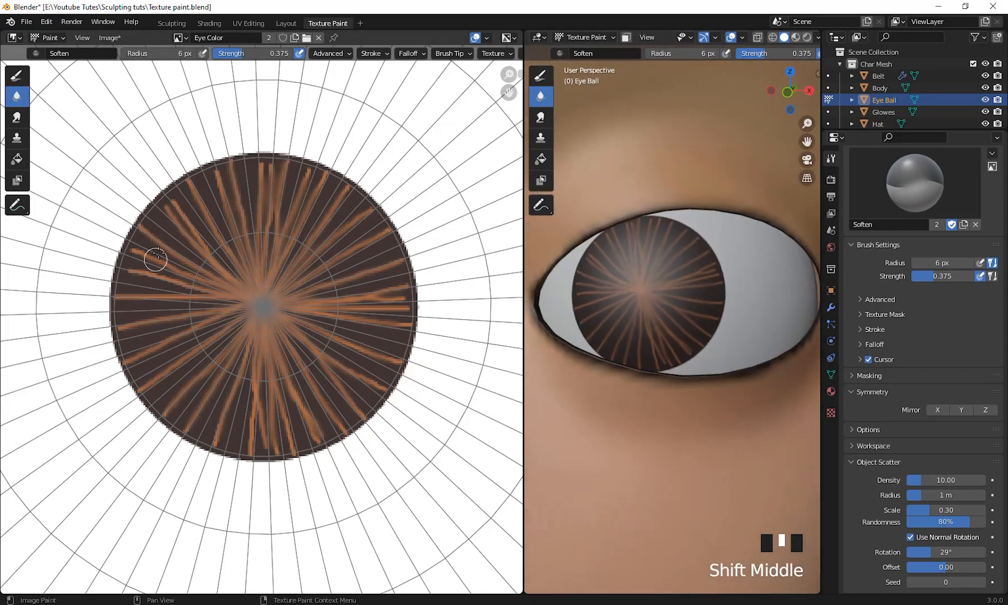
pyautogui.moveTo(173, 227)
pyautogui.keyDown('shift'); pyautogui.mouseDown(button='middle')
pyautogui.moveTo(187, 247)
pyautogui.moveTo(155, 223)
pyautogui.mouseUp(button='middle'); pyautogui.keyUp('shift')
pyautogui.click(540, 75)
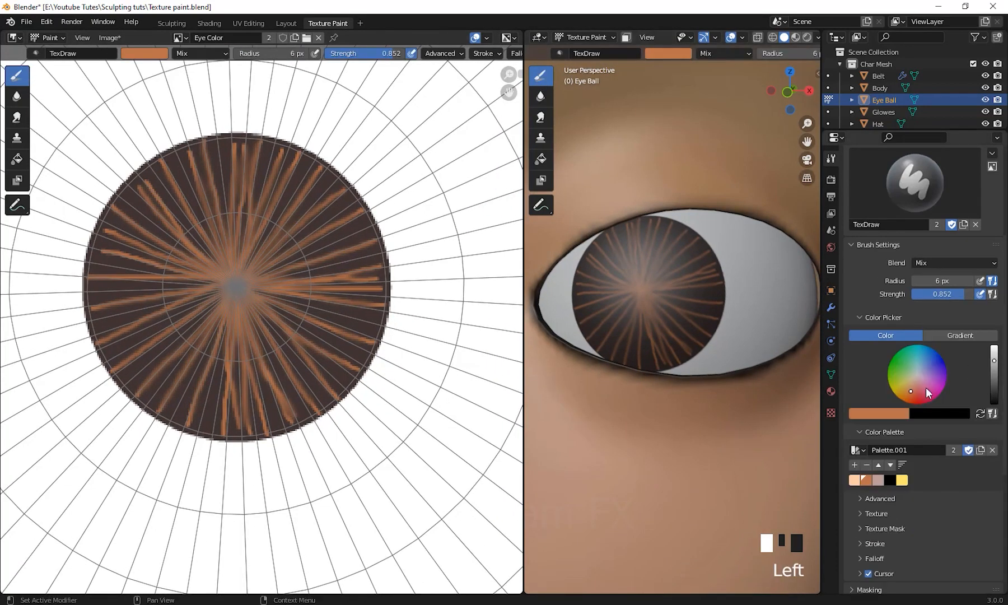
pyautogui.click(900, 393)
pyautogui.click(994, 350)
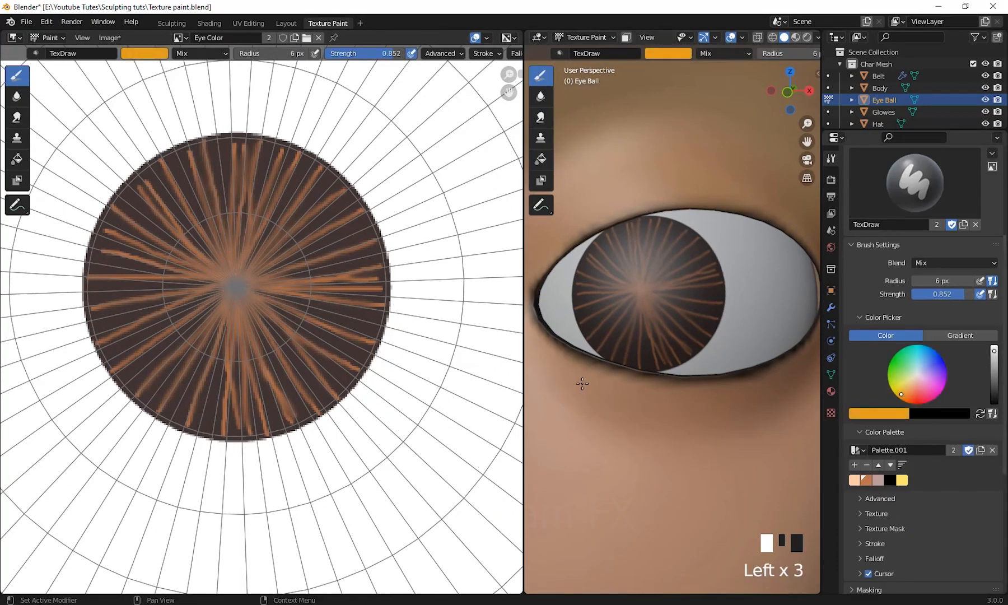
pyautogui.press('f')
pyautogui.click(263, 296)
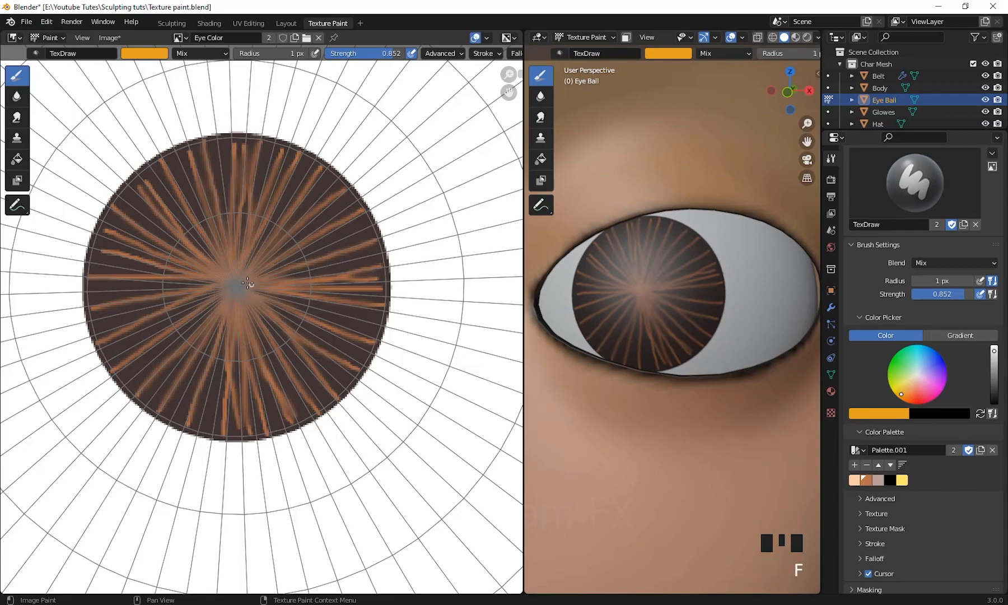
# Step: Paint thin yellow-orange lines radiating from the iris centre between and over the orange-brown ones
pyautogui.moveTo(238, 274)
pyautogui.mouseDown()
pyautogui.moveTo(180, 169)
pyautogui.moveTo(236, 173)
pyautogui.mouseUp()
pyautogui.moveTo(240, 275)
pyautogui.mouseDown()
pyautogui.moveTo(274, 157)
pyautogui.moveTo(304, 170)
pyautogui.moveTo(311, 414)
pyautogui.moveTo(350, 332)
pyautogui.moveTo(376, 342)
pyautogui.mouseUp()
pyautogui.moveTo(248, 289); pyautogui.dragTo(377, 330)
pyautogui.moveTo(247, 285); pyautogui.dragTo(378, 251)
pyautogui.moveTo(363, 234); pyautogui.dragTo(114, 362)
pyautogui.moveTo(230, 287)
pyautogui.mouseDown()
pyautogui.moveTo(95, 291)
pyautogui.moveTo(116, 203)
pyautogui.moveTo(149, 181)
pyautogui.moveTo(117, 350)
pyautogui.moveTo(211, 310)
pyautogui.moveTo(267, 432)
pyautogui.moveTo(167, 404)
pyautogui.moveTo(188, 395)
pyautogui.moveTo(150, 362)
pyautogui.moveTo(295, 359)
pyautogui.mouseUp()
pyautogui.moveTo(303, 245); pyautogui.dragTo(349, 203)
pyautogui.moveTo(241, 283)
pyautogui.mouseDown()
pyautogui.moveTo(276, 261)
pyautogui.moveTo(329, 185)
pyautogui.moveTo(209, 156)
pyautogui.moveTo(131, 200)
pyautogui.moveTo(351, 361)
pyautogui.moveTo(382, 288)
pyautogui.mouseUp()
pyautogui.moveTo(235, 293); pyautogui.dragTo(277, 397)
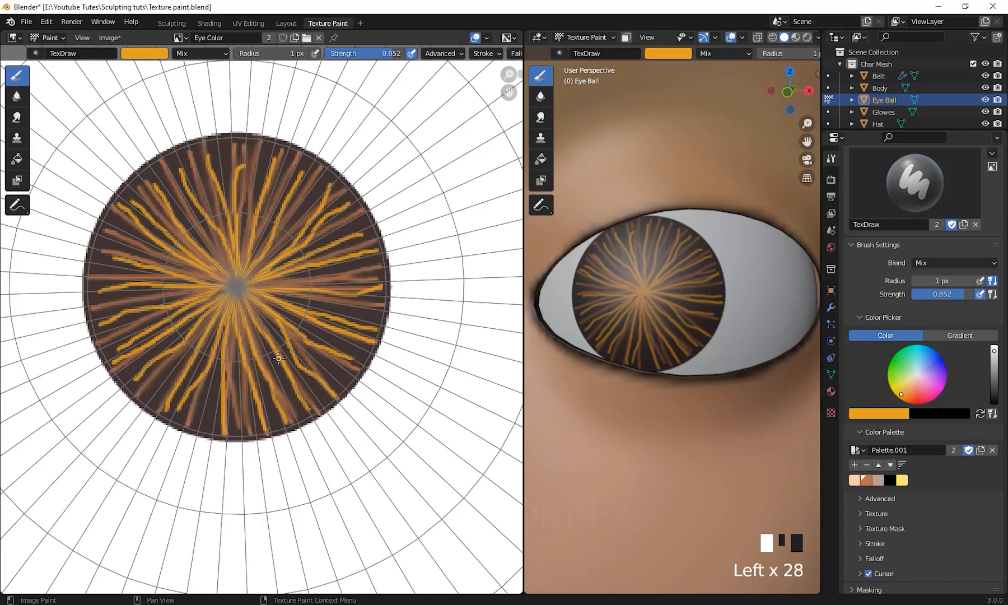
# Step: Blur the yellow-orange iris lines and the circle's edge with the Soften brush at 7 px radius
pyautogui.click(17, 96)
pyautogui.press('f')
pyautogui.click(203, 165)
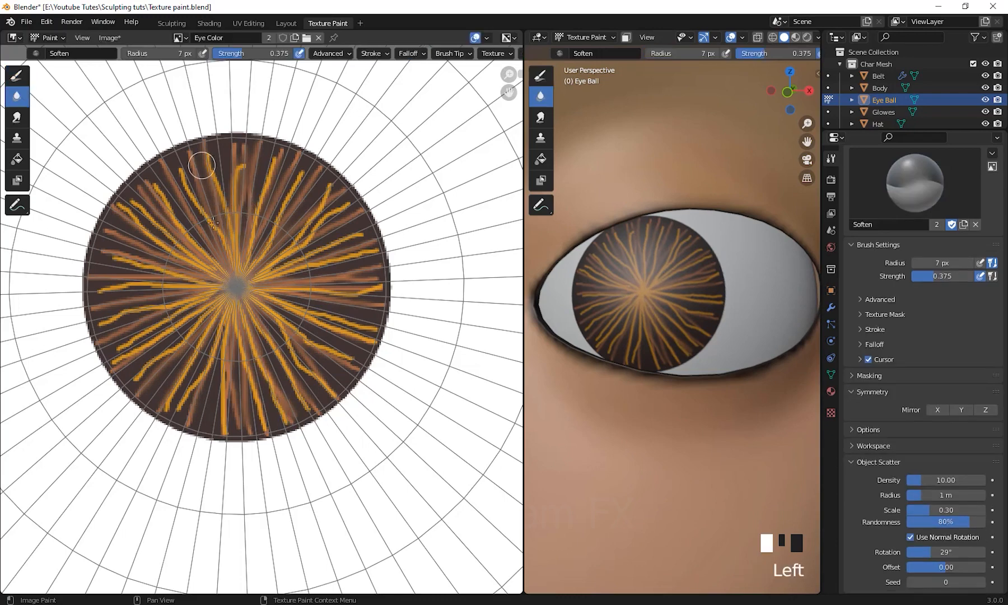
pyautogui.moveTo(142, 219)
pyautogui.mouseDown()
pyautogui.moveTo(124, 196)
pyautogui.moveTo(140, 300)
pyautogui.moveTo(102, 326)
pyautogui.moveTo(191, 309)
pyautogui.mouseUp()
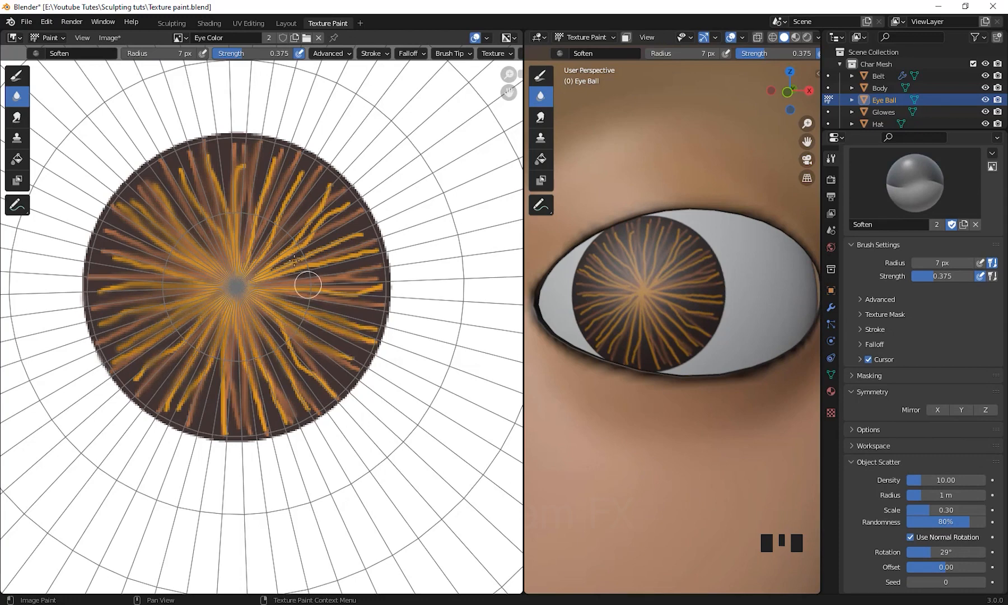
pyautogui.moveTo(310, 284)
pyautogui.mouseDown()
pyautogui.moveTo(333, 210)
pyautogui.moveTo(256, 164)
pyautogui.moveTo(170, 168)
pyautogui.mouseUp()
pyautogui.moveTo(336, 179)
pyautogui.mouseDown()
pyautogui.moveTo(371, 281)
pyautogui.moveTo(367, 260)
pyautogui.moveTo(349, 381)
pyautogui.moveTo(263, 425)
pyautogui.moveTo(242, 416)
pyautogui.mouseUp()
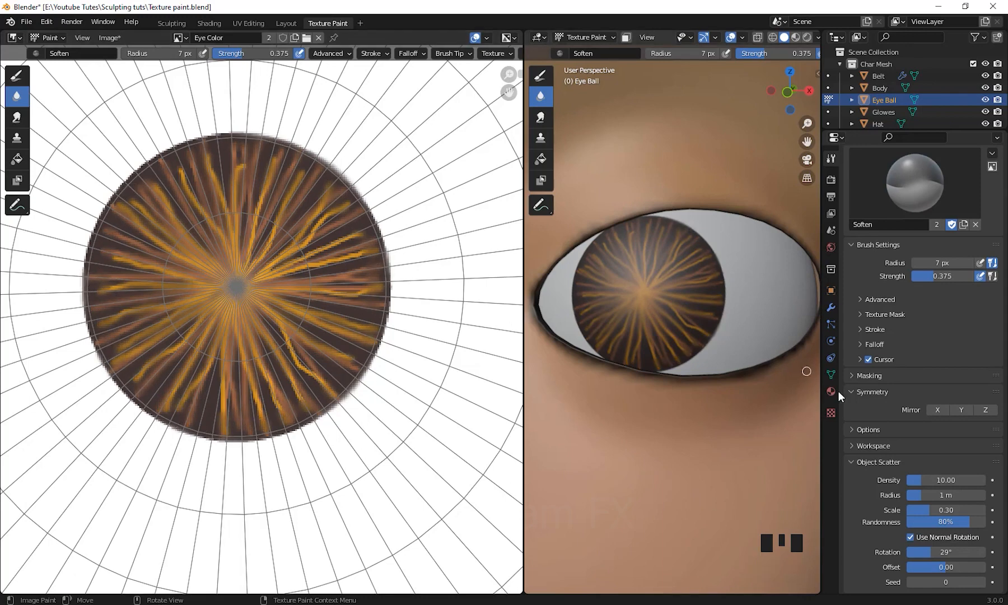
# Step: Set the draw brush to a saturated orange color with 0.543 strength and a 1 px radius
pyautogui.click(541, 74)
pyautogui.click(906, 398)
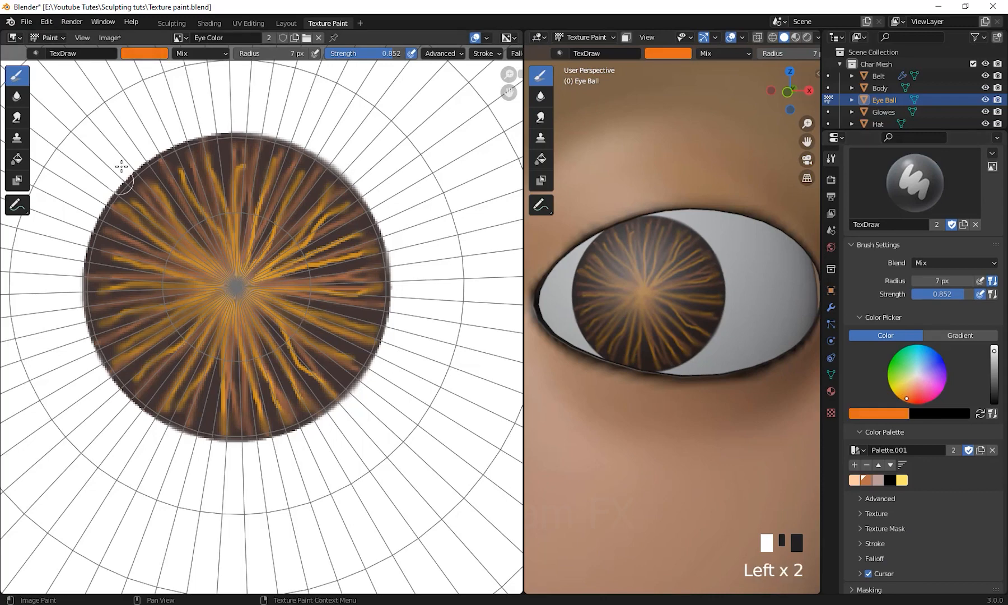
pyautogui.moveTo(386, 54); pyautogui.dragTo(368, 55)
pyautogui.press('f')
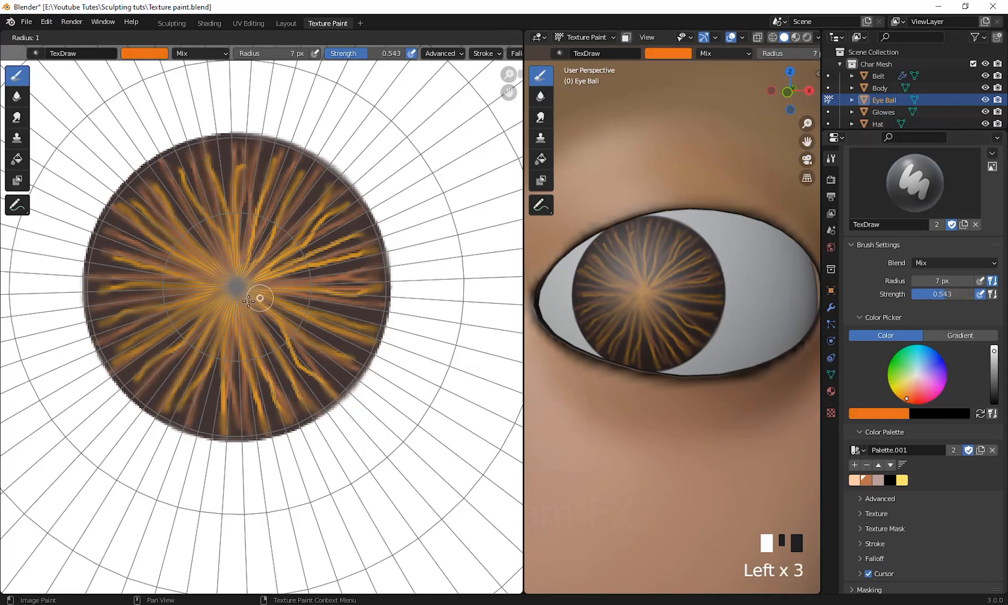
pyautogui.click(254, 319)
# Step: Paint thin orange lines radiating from the iris centre outward, all around the circle between the yellow-orange ones
pyautogui.moveTo(263, 312); pyautogui.dragTo(322, 398)
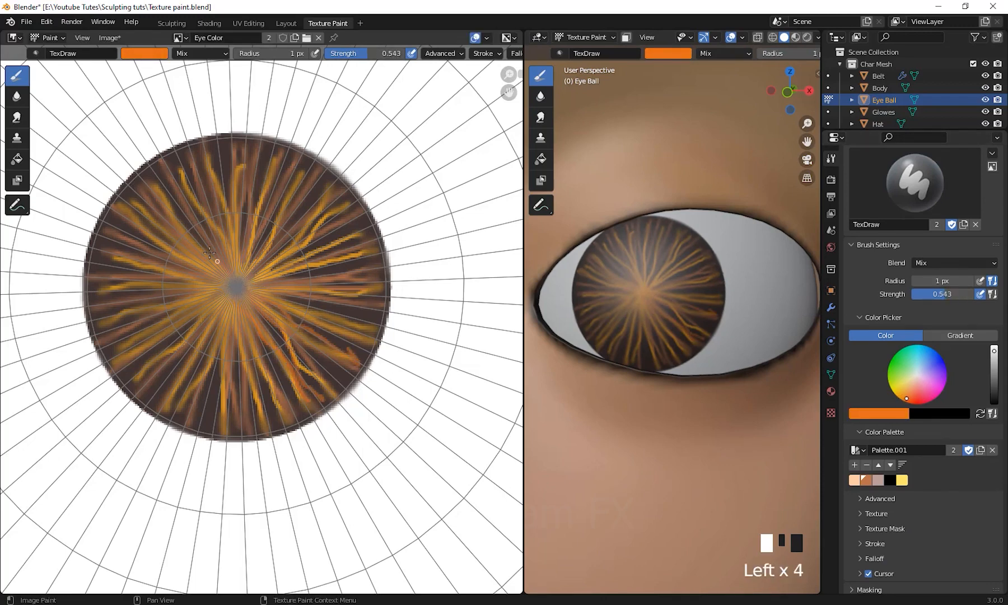
pyautogui.moveTo(237, 271); pyautogui.dragTo(251, 190)
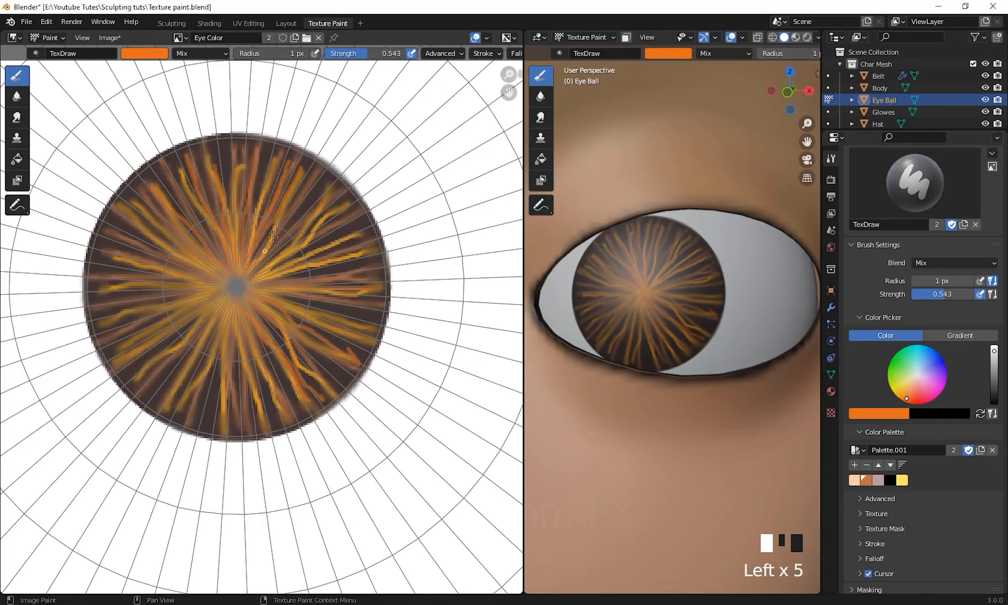
pyautogui.moveTo(244, 284); pyautogui.dragTo(323, 183)
pyautogui.moveTo(242, 289)
pyautogui.mouseDown()
pyautogui.moveTo(262, 273)
pyautogui.moveTo(361, 354)
pyautogui.mouseUp()
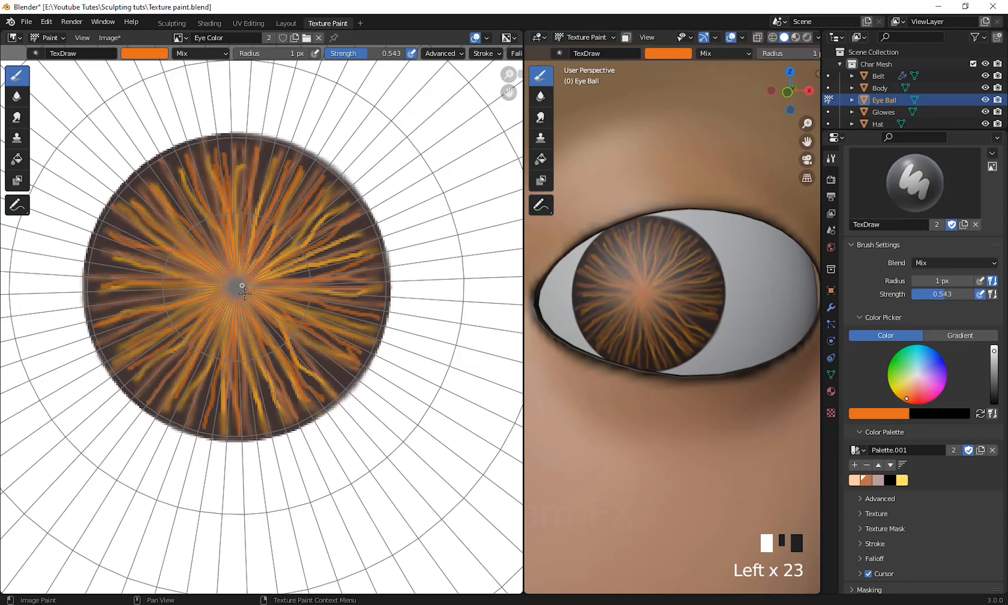
pyautogui.moveTo(305, 280); pyautogui.dragTo(347, 240)
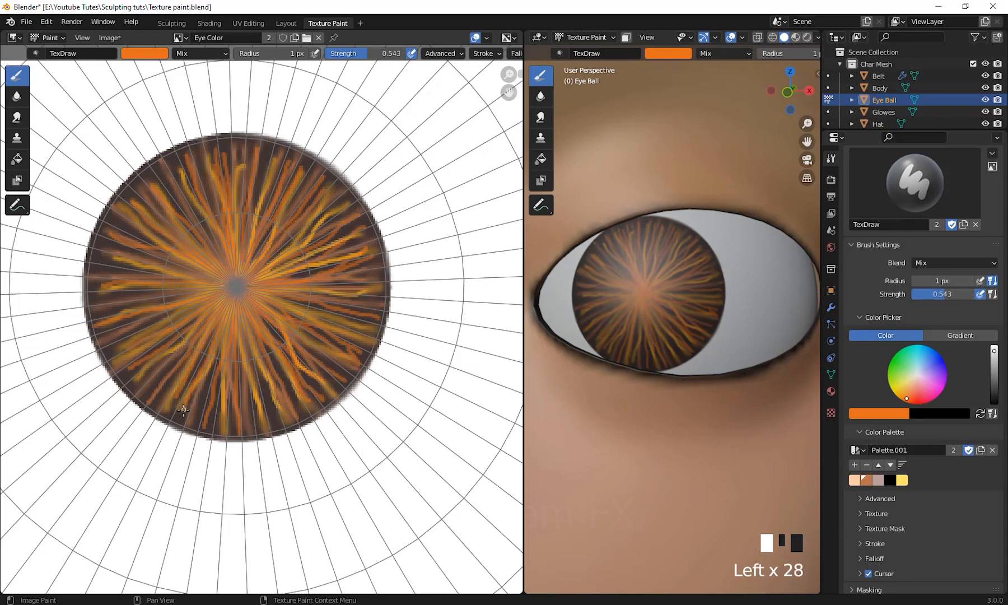
pyautogui.moveTo(305, 409); pyautogui.dragTo(260, 336)
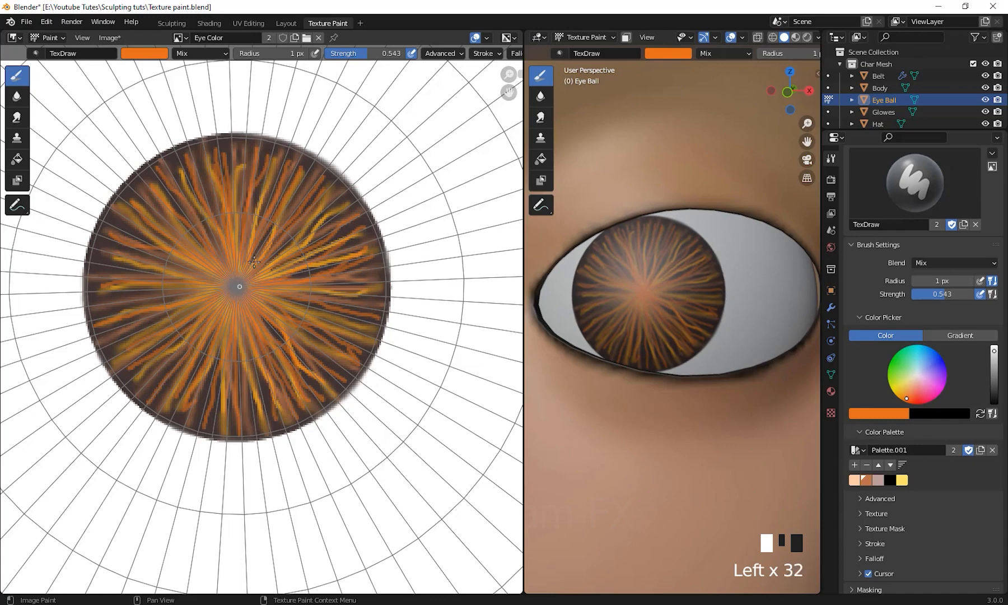
pyautogui.moveTo(270, 219); pyautogui.dragTo(292, 163)
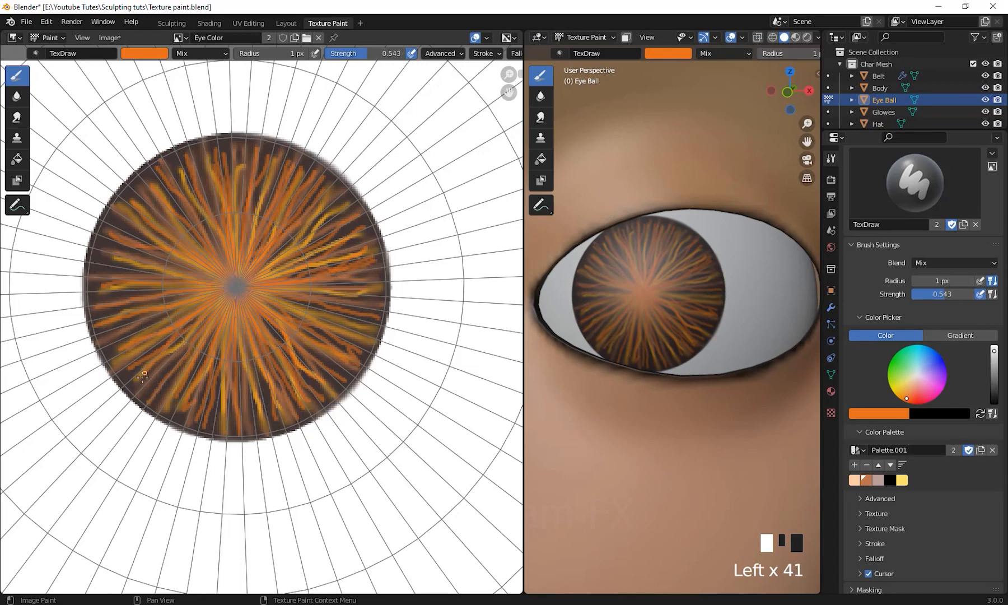
# Step: Paint thin black lines from the palette's black, radiating from the iris centre between the orange ones at 1 px radius
pyautogui.click(890, 480)
pyautogui.moveTo(248, 276); pyautogui.dragTo(296, 208)
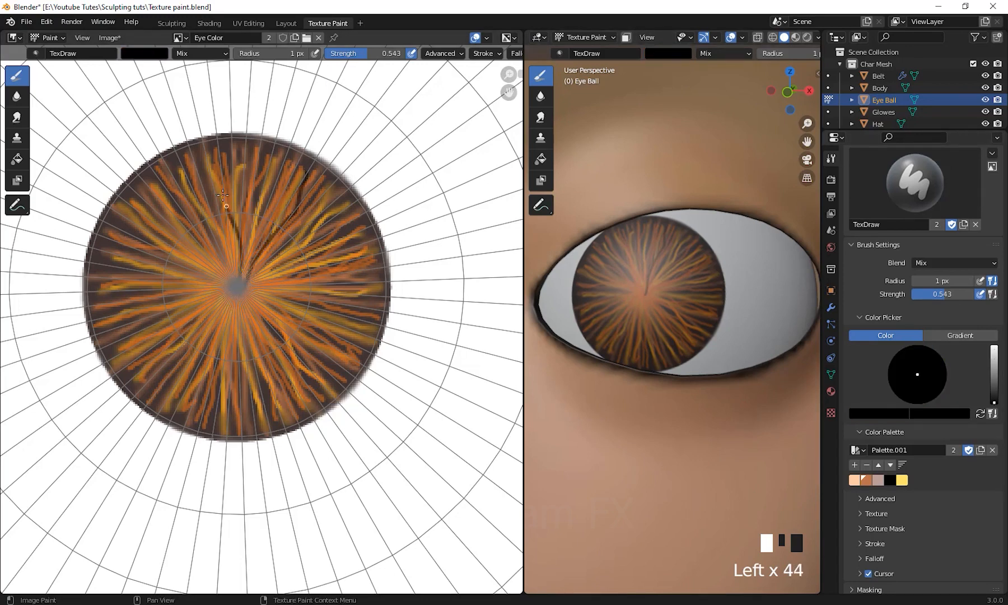
pyautogui.moveTo(223, 195); pyautogui.dragTo(214, 159)
pyautogui.moveTo(232, 273)
pyautogui.mouseDown()
pyautogui.moveTo(161, 178)
pyautogui.moveTo(267, 161)
pyautogui.mouseUp()
pyautogui.moveTo(236, 301)
pyautogui.mouseDown()
pyautogui.moveTo(239, 430)
pyautogui.moveTo(335, 399)
pyautogui.moveTo(374, 283)
pyautogui.moveTo(99, 329)
pyautogui.moveTo(111, 242)
pyautogui.mouseUp()
pyautogui.moveTo(227, 284); pyautogui.dragTo(151, 231)
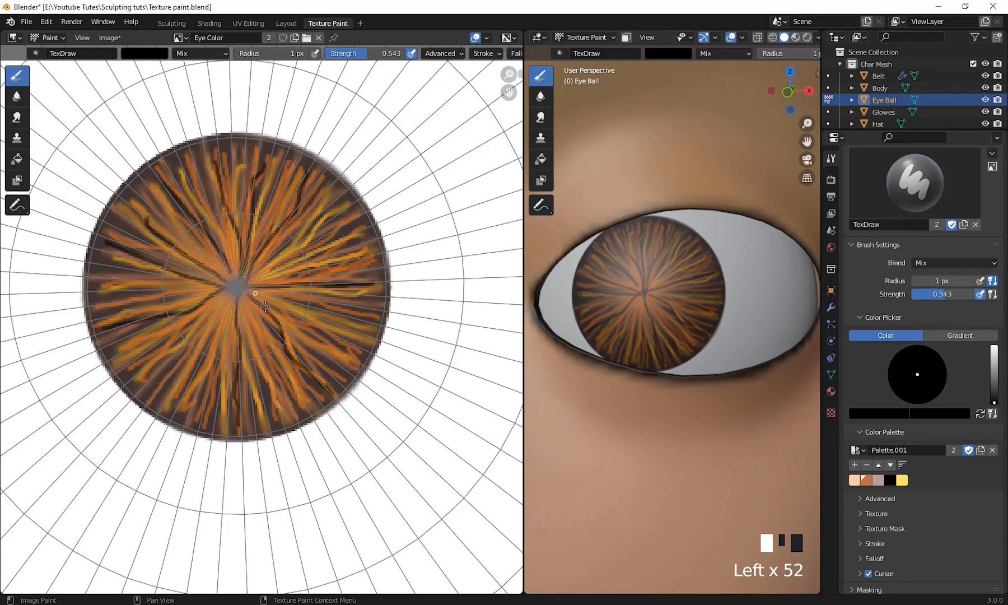
pyautogui.moveTo(229, 299); pyautogui.dragTo(133, 375)
pyautogui.press('f')
pyautogui.click(252, 360)
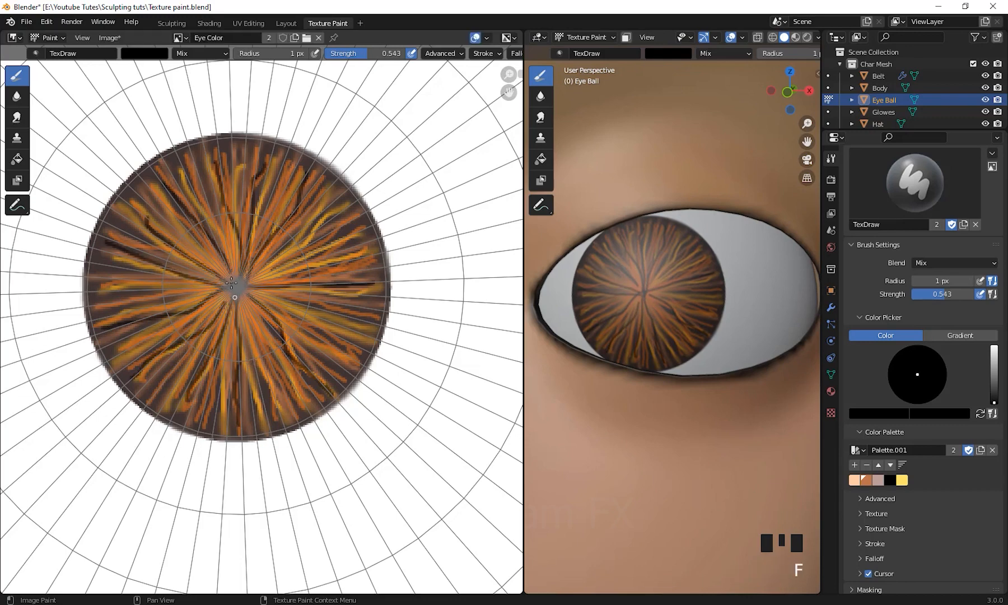
pyautogui.moveTo(240, 304)
pyautogui.mouseDown()
pyautogui.moveTo(279, 419)
pyautogui.moveTo(377, 326)
pyautogui.moveTo(102, 293)
pyautogui.mouseUp()
pyautogui.moveTo(234, 277)
pyautogui.mouseDown()
pyautogui.moveTo(147, 206)
pyautogui.moveTo(280, 172)
pyautogui.moveTo(347, 201)
pyautogui.mouseUp()
pyautogui.moveTo(230, 298)
pyautogui.mouseDown()
pyautogui.moveTo(168, 403)
pyautogui.moveTo(118, 356)
pyautogui.moveTo(298, 413)
pyautogui.moveTo(377, 299)
pyautogui.moveTo(123, 233)
pyautogui.mouseUp()
pyautogui.moveTo(231, 279); pyautogui.dragTo(168, 278)
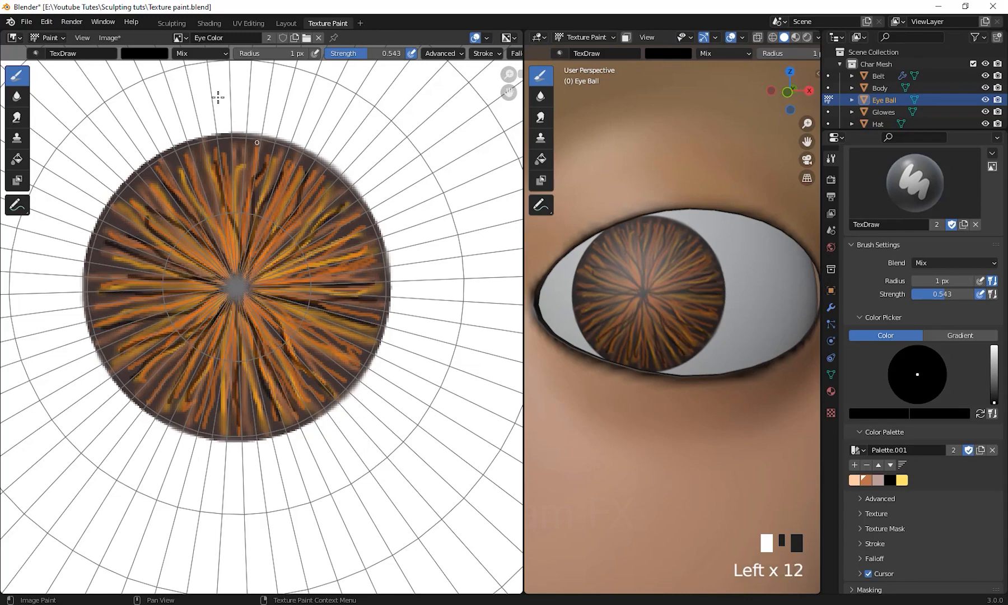
# Step: Blur the black and orange iris lines all around the centre with the Soften brush at 10 px radius
pyautogui.click(17, 96)
pyautogui.click(301, 241)
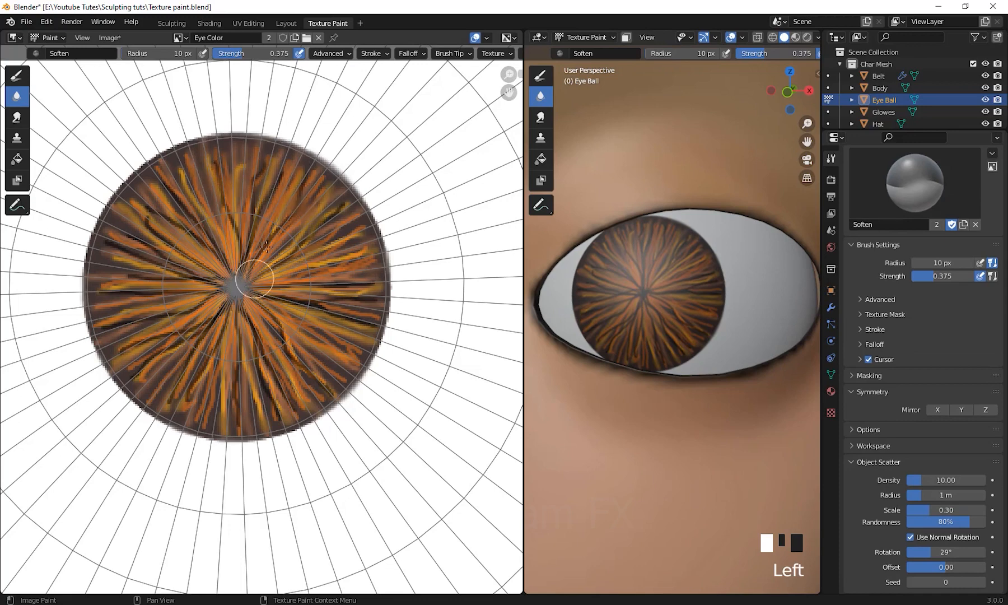
pyautogui.moveTo(266, 247); pyautogui.dragTo(247, 216)
pyautogui.moveTo(229, 276)
pyautogui.mouseDown()
pyautogui.moveTo(182, 212)
pyautogui.moveTo(154, 240)
pyautogui.mouseUp()
pyautogui.moveTo(249, 277); pyautogui.dragTo(370, 229)
pyautogui.moveTo(249, 296); pyautogui.dragTo(317, 375)
pyautogui.moveTo(240, 303)
pyautogui.mouseDown()
pyautogui.moveTo(242, 358)
pyautogui.moveTo(168, 382)
pyautogui.mouseUp()
pyautogui.moveTo(225, 294)
pyautogui.mouseDown()
pyautogui.moveTo(168, 322)
pyautogui.moveTo(146, 291)
pyautogui.moveTo(144, 246)
pyautogui.mouseUp()
pyautogui.moveTo(243, 275)
pyautogui.mouseDown()
pyautogui.moveTo(283, 181)
pyautogui.moveTo(333, 242)
pyautogui.mouseUp()
pyautogui.moveTo(252, 288)
pyautogui.mouseDown()
pyautogui.moveTo(341, 287)
pyautogui.moveTo(319, 347)
pyautogui.mouseUp()
pyautogui.moveTo(239, 299); pyautogui.dragTo(246, 363)
pyautogui.moveTo(227, 299); pyautogui.dragTo(190, 366)
pyautogui.moveTo(223, 297); pyautogui.dragTo(168, 347)
# Step: Set the black draw brush to a 5 px radius and replace its flat falloff with a tapering preset
pyautogui.click(542, 77)
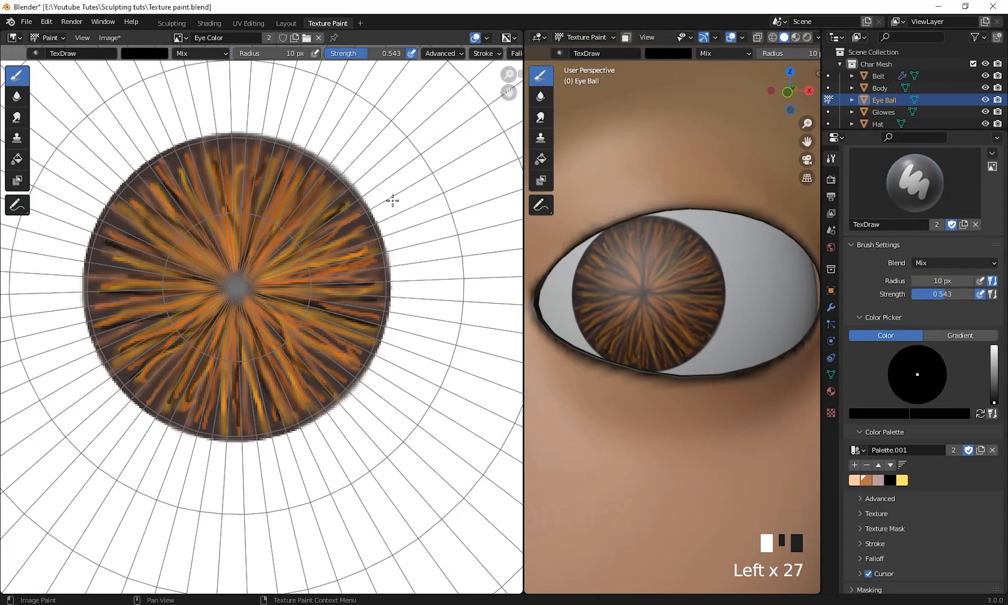
pyautogui.press('f')
pyautogui.click(323, 227)
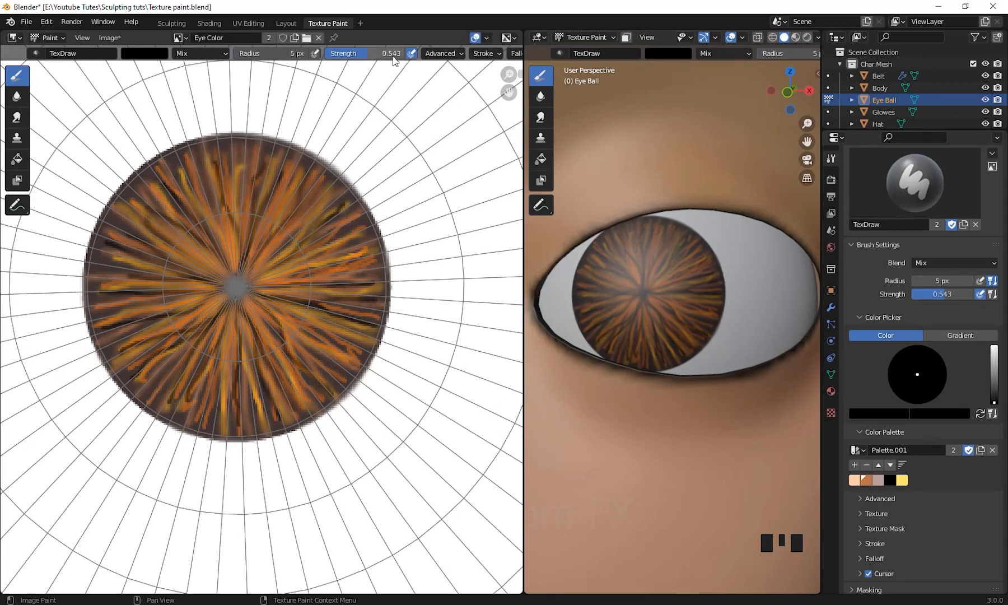
pyautogui.scroll(-5, 460, 56)
pyautogui.scroll(-1, 368, 58)
pyautogui.click(307, 55)
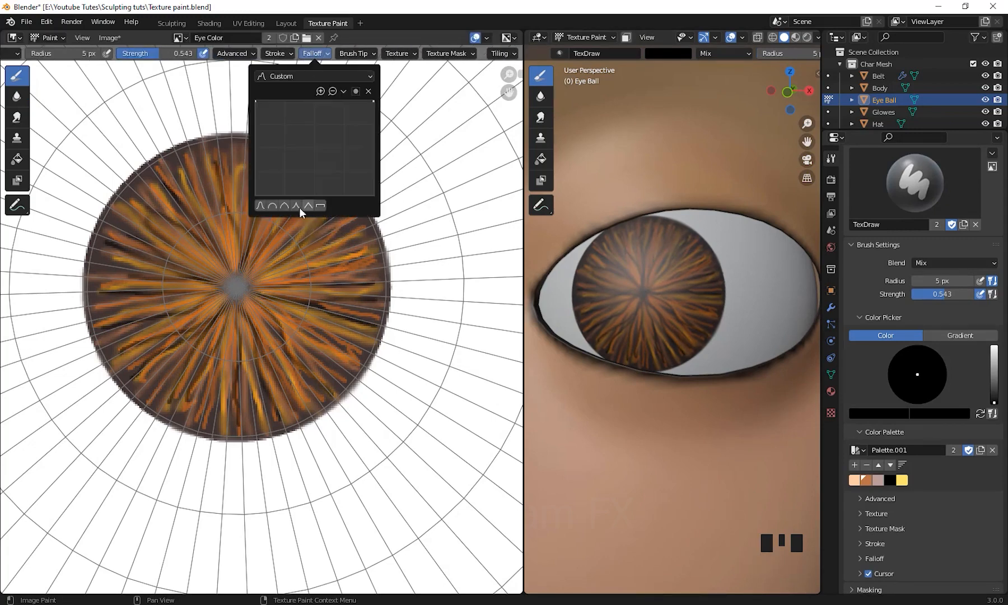
pyautogui.click(301, 208)
# Step: Lower the draw brush strength to 0.212 and give it the sharp falloff, undoing the trial strokes on the iris rim
pyautogui.moveTo(358, 208); pyautogui.dragTo(373, 245)
pyautogui.hotkey('ctrl', 'z')
pyautogui.moveTo(149, 54); pyautogui.dragTo(126, 53)
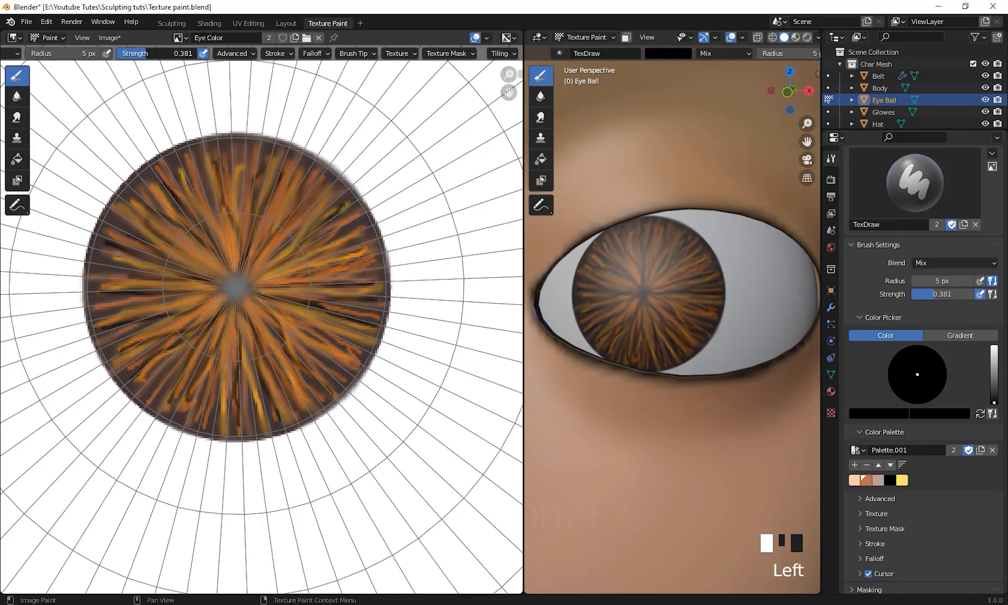
pyautogui.click(348, 199)
pyautogui.moveTo(347, 200)
pyautogui.mouseDown()
pyautogui.moveTo(375, 243)
pyautogui.moveTo(375, 330)
pyautogui.moveTo(221, 418)
pyautogui.moveTo(176, 425)
pyautogui.mouseUp()
pyautogui.hotkey('ctrl', 'z')
pyautogui.hotkey('ctrl', 'z')
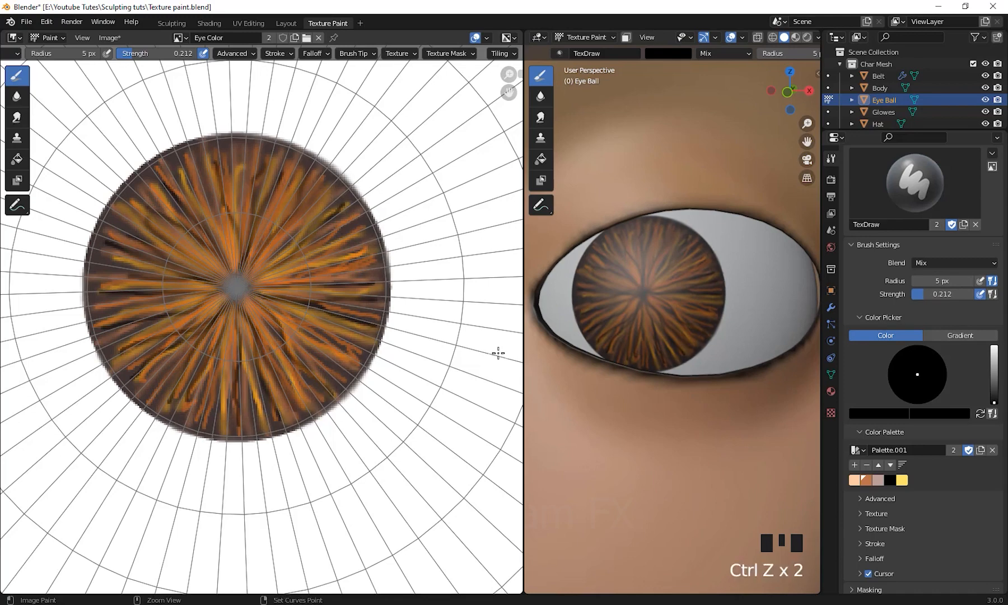
pyautogui.click(312, 50)
pyautogui.click(281, 206)
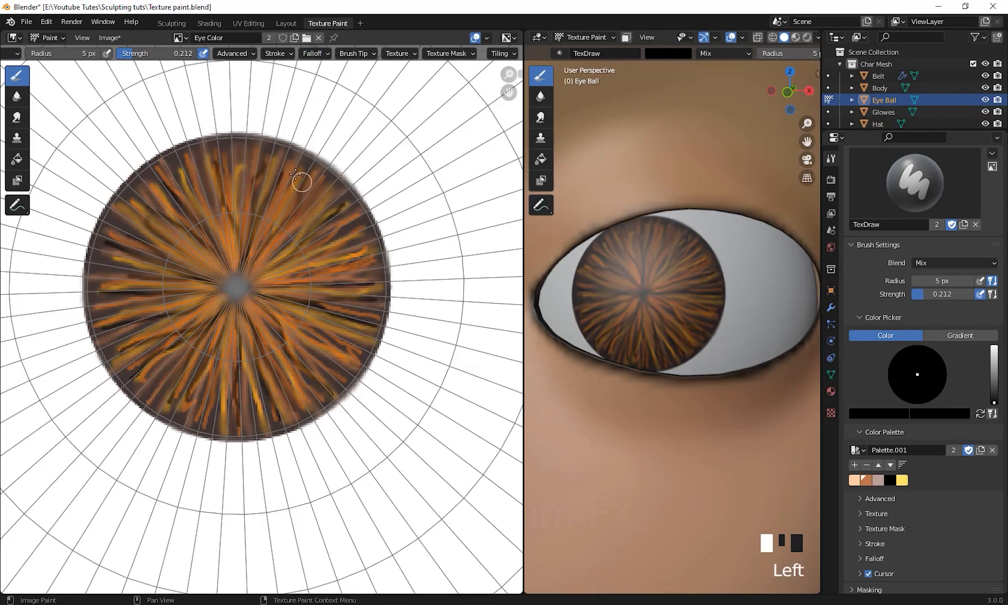
# Step: Shade the outer rim of the iris in black all around with the 5 px brush
pyautogui.moveTo(377, 246)
pyautogui.mouseDown()
pyautogui.moveTo(369, 341)
pyautogui.moveTo(238, 427)
pyautogui.moveTo(99, 223)
pyautogui.moveTo(95, 336)
pyautogui.moveTo(192, 429)
pyautogui.moveTo(220, 432)
pyautogui.mouseUp()
pyautogui.moveTo(221, 149)
pyautogui.mouseDown()
pyautogui.moveTo(109, 213)
pyautogui.moveTo(128, 326)
pyautogui.mouseUp()
pyautogui.moveTo(159, 183)
pyautogui.mouseDown()
pyautogui.moveTo(196, 155)
pyautogui.moveTo(335, 187)
pyautogui.mouseUp()
pyautogui.moveTo(335, 187)
pyautogui.mouseDown()
pyautogui.moveTo(326, 174)
pyautogui.moveTo(136, 184)
pyautogui.moveTo(120, 365)
pyautogui.moveTo(287, 420)
pyautogui.moveTo(373, 258)
pyautogui.moveTo(171, 163)
pyautogui.mouseUp()
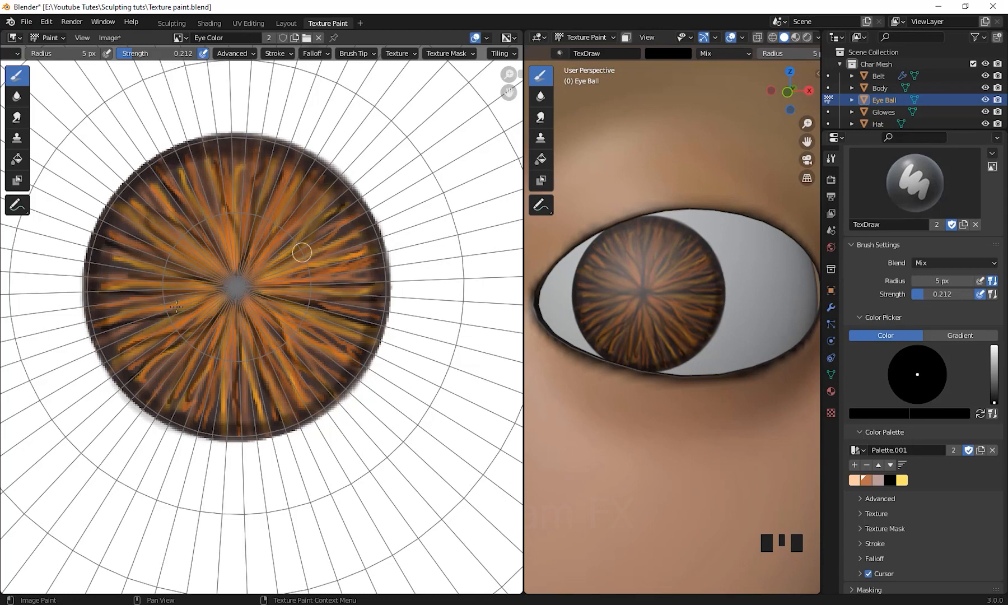
# Step: Stamp a black pupil at the iris centre with a hard-edged draw brush of 15 px radius
pyautogui.click(316, 54)
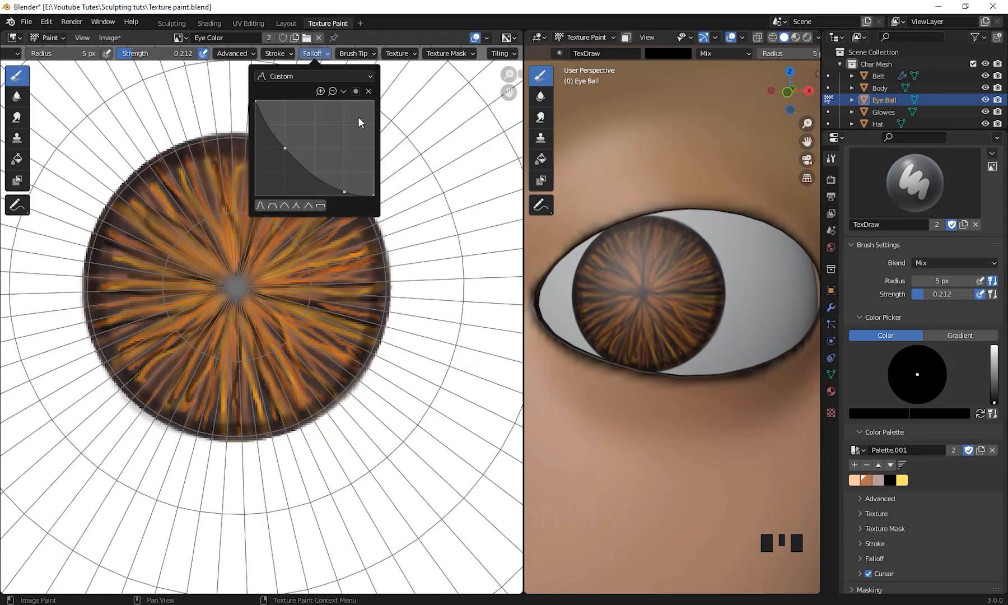
pyautogui.press('f')
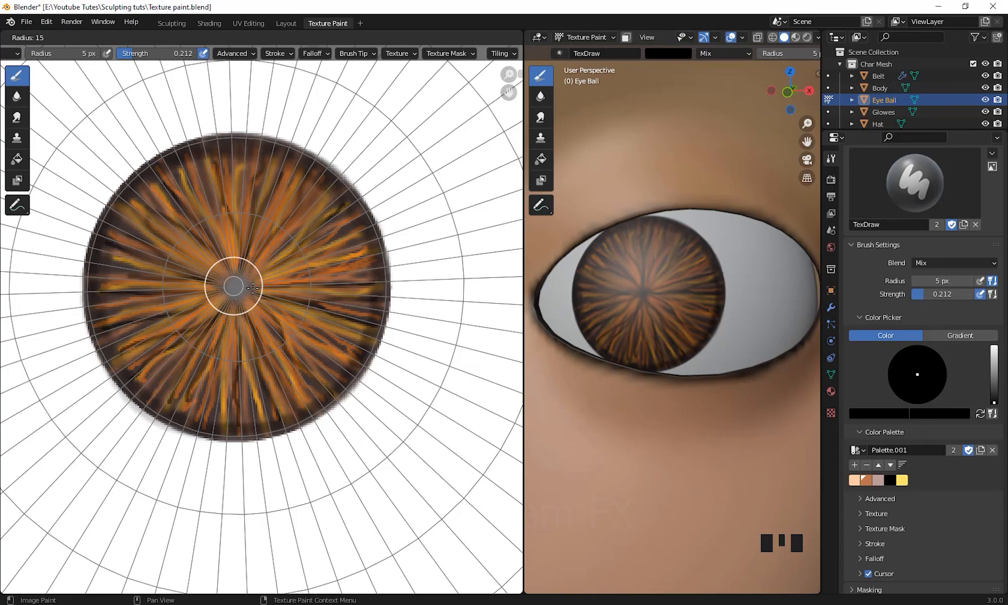
pyautogui.click(239, 289)
pyautogui.click(237, 287)
pyautogui.click(236, 287)
pyautogui.click(237, 287)
pyautogui.click(237, 288)
pyautogui.click(236, 287)
pyautogui.click(237, 287)
pyautogui.click(237, 287)
pyautogui.click(237, 287)
pyautogui.click(237, 288)
pyautogui.click(236, 287)
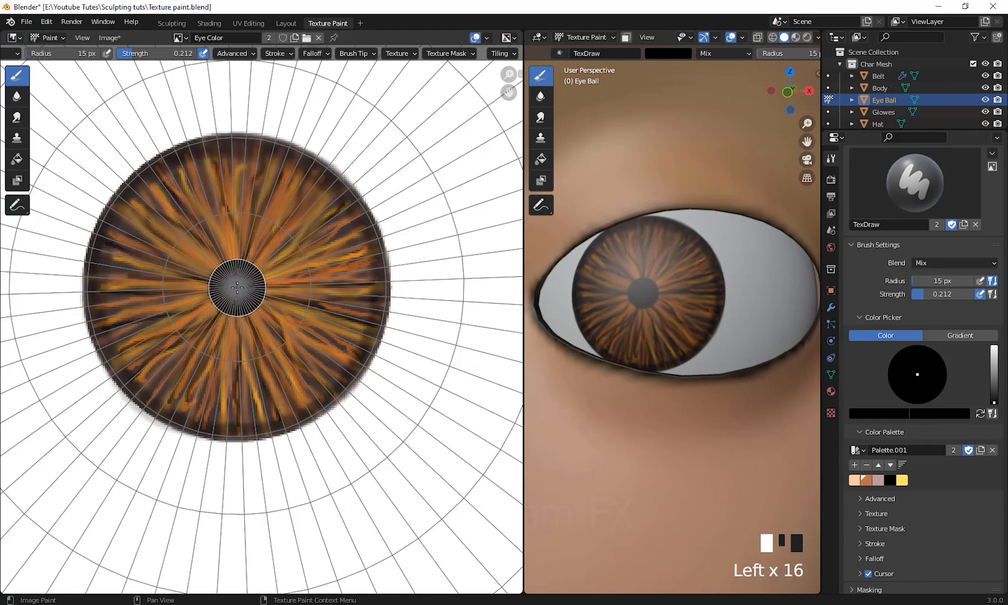
# Step: Enlarge the black pupil by stamping repeatedly over it with an 18 px brush radius
pyautogui.press('f')
pyautogui.click(235, 286)
pyautogui.click(236, 286)
pyautogui.click(235, 286)
pyautogui.click(235, 286)
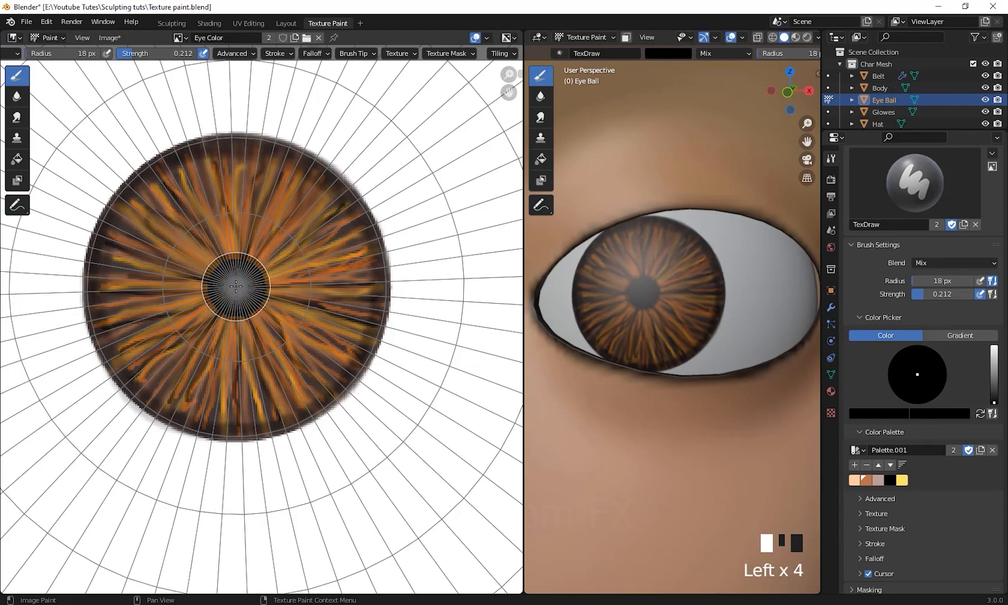
pyautogui.click(235, 287)
pyautogui.click(236, 286)
pyautogui.click(236, 286)
pyautogui.click(236, 286)
pyautogui.click(236, 286)
pyautogui.click(236, 286)
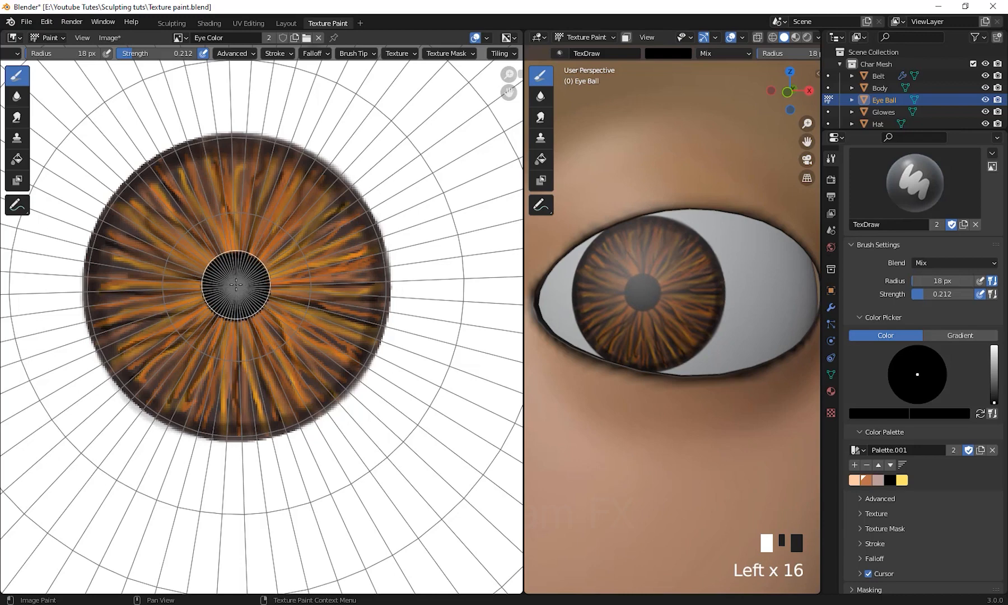
# Step: Increase the brush radius to 21 px and stamp over the pupil repeatedly to widen and darken it
pyautogui.press('f')
pyautogui.click(236, 287)
pyautogui.click(237, 287)
pyautogui.click(237, 287)
pyautogui.click(237, 287)
pyautogui.click(237, 287)
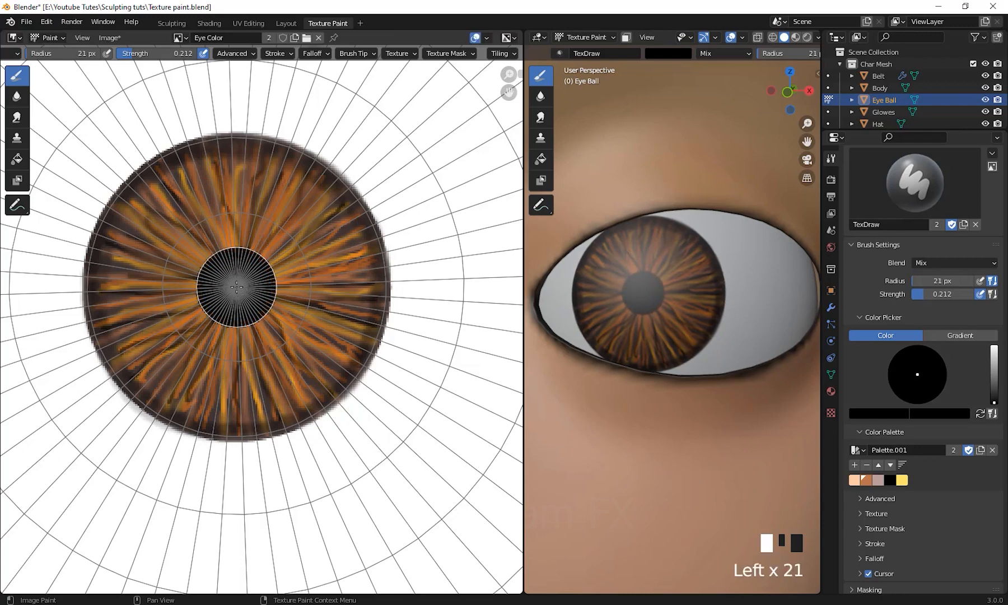
pyautogui.click(236, 287)
pyautogui.click(236, 287)
pyautogui.click(237, 287)
pyautogui.click(237, 287)
pyautogui.click(236, 287)
pyautogui.click(237, 287)
# Step: Blur the iris texture around the pupil's edge with the Soften brush at 9 px radius
pyautogui.click(17, 96)
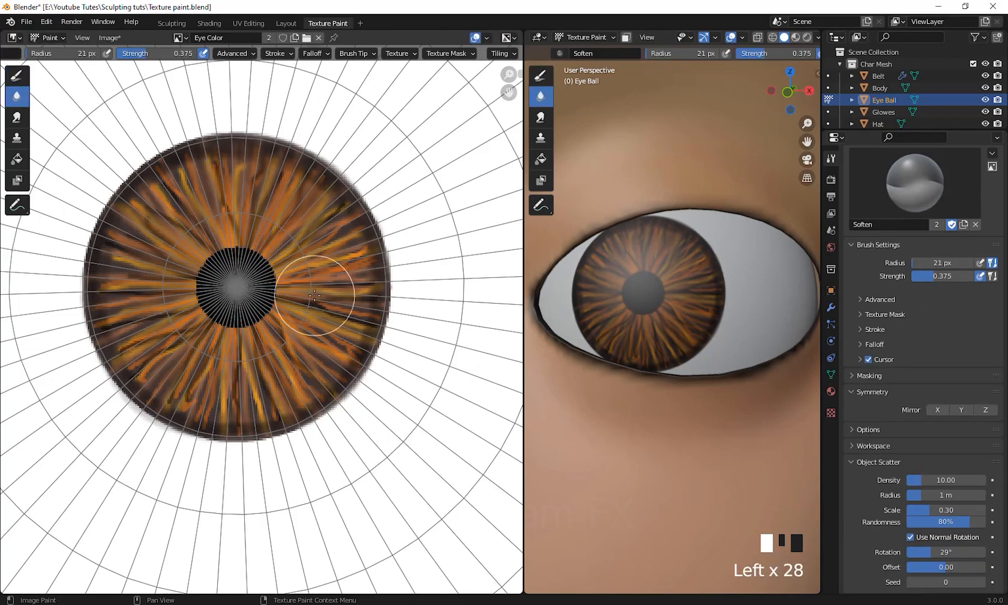
pyautogui.press('f')
pyautogui.click(314, 295)
pyautogui.moveTo(311, 296)
pyautogui.mouseDown()
pyautogui.moveTo(280, 318)
pyautogui.moveTo(186, 262)
pyautogui.moveTo(175, 275)
pyautogui.mouseUp()
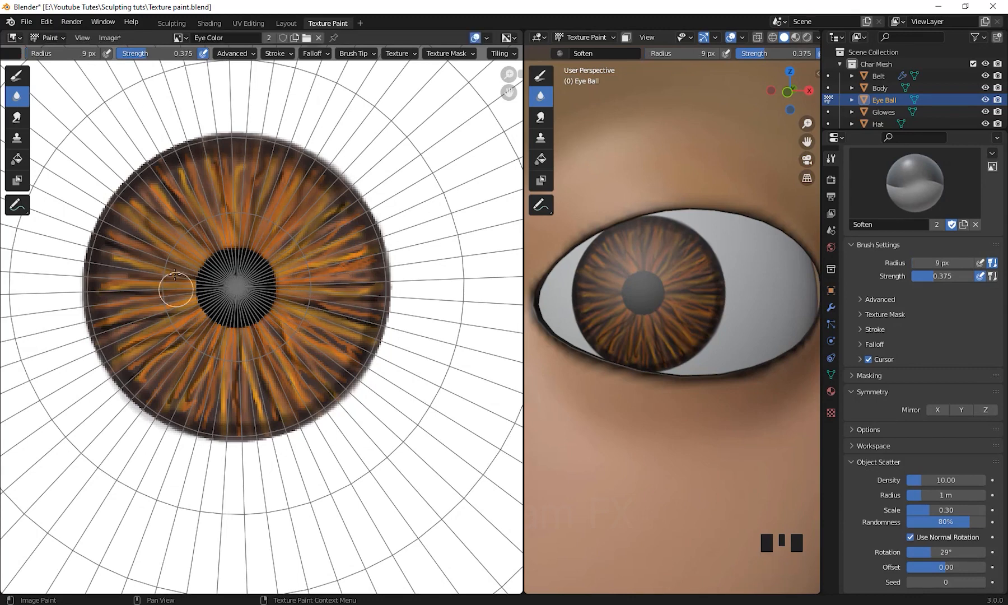
pyautogui.moveTo(244, 321); pyautogui.dragTo(310, 280)
# Step: Darken the ring around the pupil with light black strokes at 0.161 strength and 9 px radius, undoing the last stroke
pyautogui.click(17, 76)
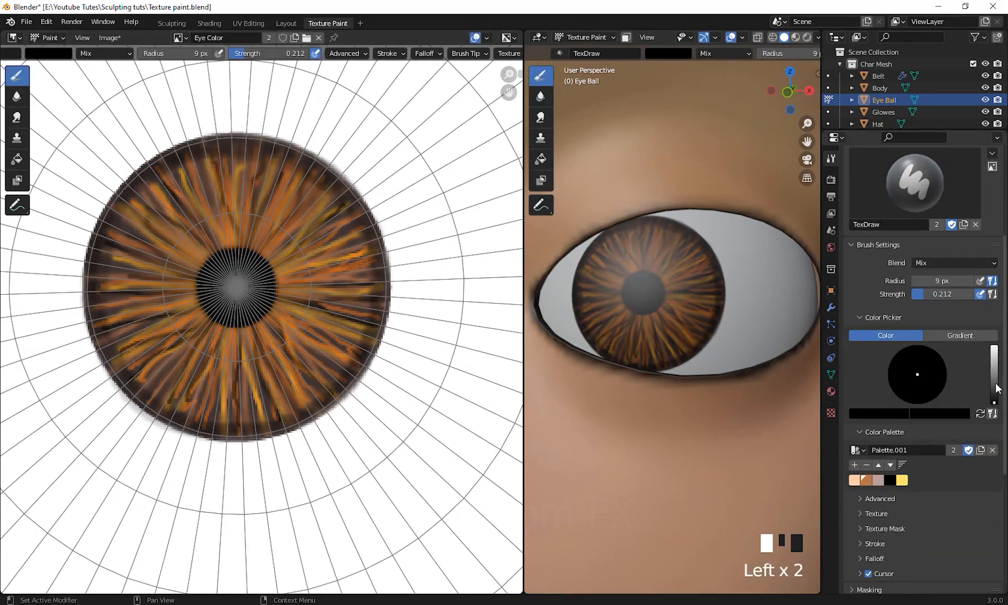
pyautogui.moveTo(247, 54); pyautogui.dragTo(234, 54)
pyautogui.moveTo(241, 234)
pyautogui.mouseDown()
pyautogui.moveTo(270, 332)
pyautogui.moveTo(258, 229)
pyautogui.moveTo(267, 358)
pyautogui.mouseUp()
pyautogui.moveTo(283, 347); pyautogui.dragTo(184, 268)
pyautogui.moveTo(236, 54); pyautogui.dragTo(245, 54)
pyautogui.moveTo(242, 250)
pyautogui.mouseDown()
pyautogui.moveTo(191, 288)
pyautogui.moveTo(232, 235)
pyautogui.moveTo(269, 324)
pyautogui.mouseUp()
pyautogui.moveTo(288, 272)
pyautogui.mouseDown()
pyautogui.moveTo(292, 292)
pyautogui.moveTo(194, 319)
pyautogui.mouseUp()
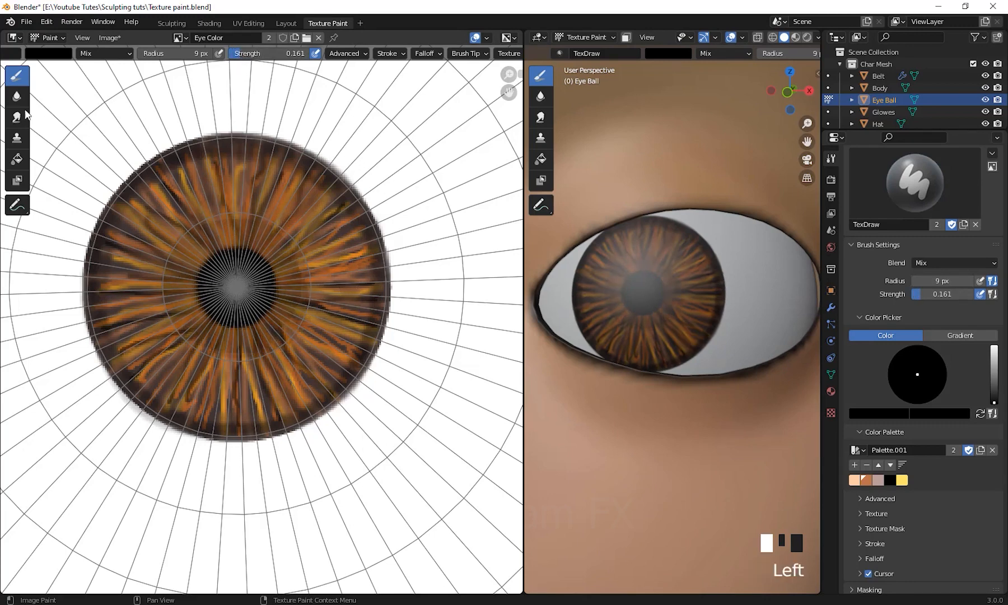
pyautogui.moveTo(271, 250); pyautogui.dragTo(307, 266)
pyautogui.moveTo(306, 266)
pyautogui.mouseDown()
pyautogui.moveTo(270, 235)
pyautogui.moveTo(204, 240)
pyautogui.mouseUp()
pyautogui.hotkey('ctrl', 'z')
# Step: Soften the iris lines along the right and lower-right parts of the circle and beside the pupil at 9 px radius
pyautogui.click(17, 96)
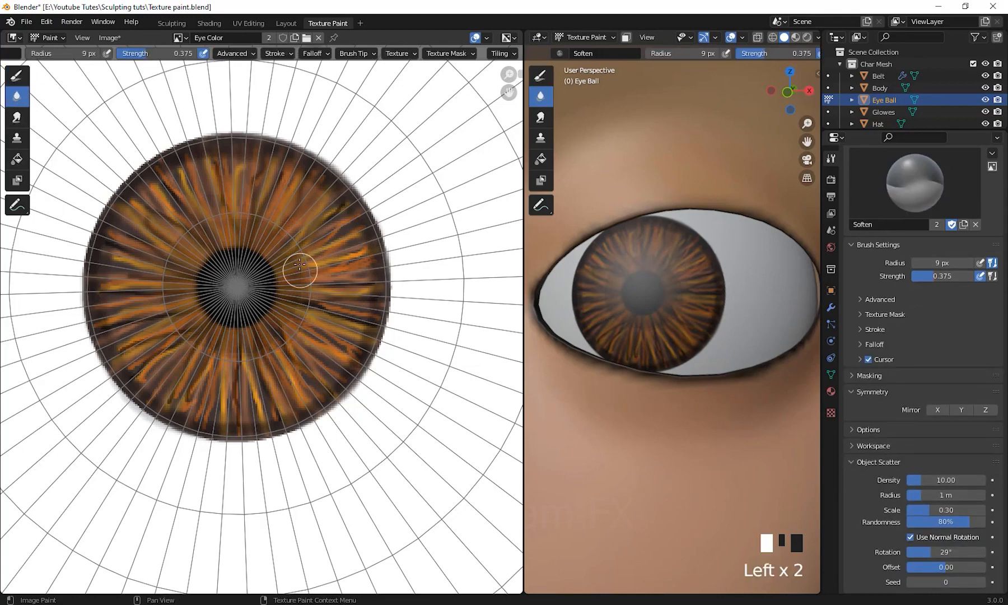
pyautogui.moveTo(311, 277)
pyautogui.mouseDown()
pyautogui.moveTo(351, 297)
pyautogui.moveTo(363, 266)
pyautogui.mouseUp()
pyautogui.moveTo(358, 254); pyautogui.dragTo(365, 269)
pyautogui.moveTo(363, 277); pyautogui.dragTo(364, 336)
pyautogui.moveTo(336, 330); pyautogui.dragTo(353, 350)
pyautogui.moveTo(354, 350); pyautogui.dragTo(330, 367)
pyautogui.moveTo(321, 358); pyautogui.dragTo(335, 390)
pyautogui.moveTo(334, 336); pyautogui.dragTo(361, 317)
pyautogui.moveTo(361, 317); pyautogui.dragTo(313, 341)
pyautogui.moveTo(296, 347); pyautogui.dragTo(269, 365)
pyautogui.moveTo(325, 297); pyautogui.dragTo(277, 338)
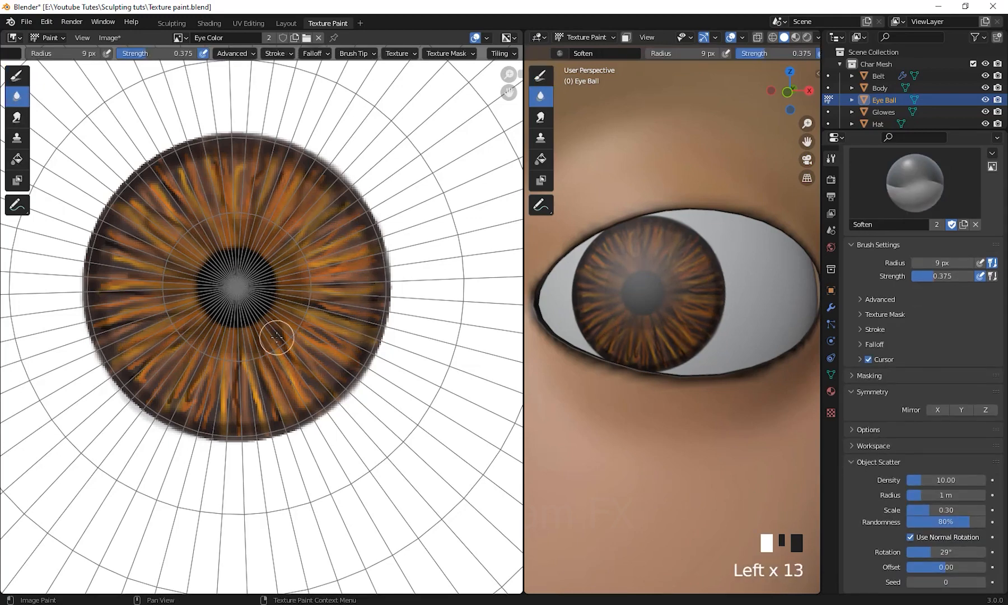
# Step: Return to the black draw brush and give it the sharp falloff, undoing the trial strokes along the iris's right rim
pyautogui.click(17, 74)
pyautogui.moveTo(330, 193); pyautogui.dragTo(375, 286)
pyautogui.moveTo(370, 257); pyautogui.dragTo(350, 349)
pyautogui.hotkey('ctrl', 'z')
pyautogui.hotkey('ctrl', 'z')
pyautogui.hotkey('ctrl', 'z')
pyautogui.hotkey('ctrl', 'z')
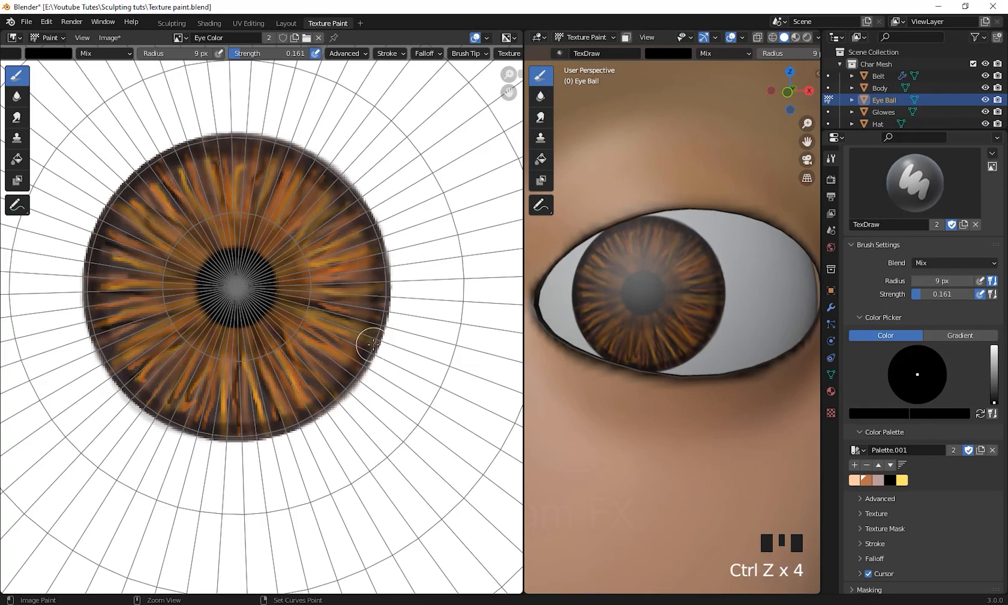
pyautogui.scroll(-5, 388, 53)
pyautogui.click(317, 54)
pyautogui.click(293, 207)
# Step: Darken the iris's outer rim along its right and left sides with black strokes at 9 px radius and 0.161 strength
pyautogui.moveTo(355, 233); pyautogui.dragTo(362, 239)
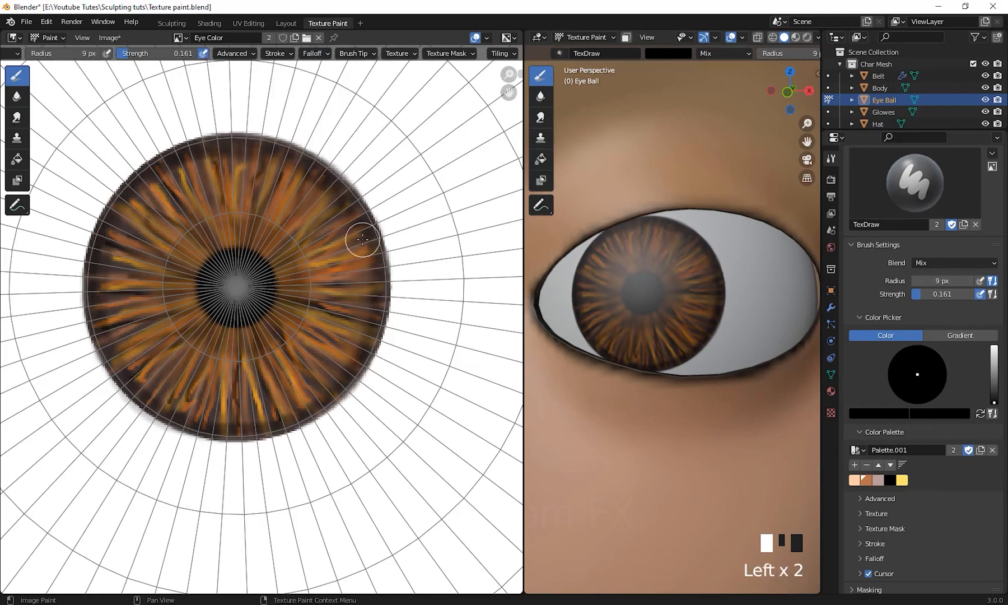
pyautogui.moveTo(353, 201); pyautogui.dragTo(369, 238)
pyautogui.moveTo(363, 221); pyautogui.dragTo(377, 305)
pyautogui.moveTo(379, 283); pyautogui.dragTo(373, 318)
pyautogui.moveTo(374, 315); pyautogui.dragTo(363, 349)
pyautogui.moveTo(366, 339); pyautogui.dragTo(349, 377)
pyautogui.moveTo(122, 376); pyautogui.dragTo(89, 253)
pyautogui.moveTo(93, 258); pyautogui.dragTo(96, 212)
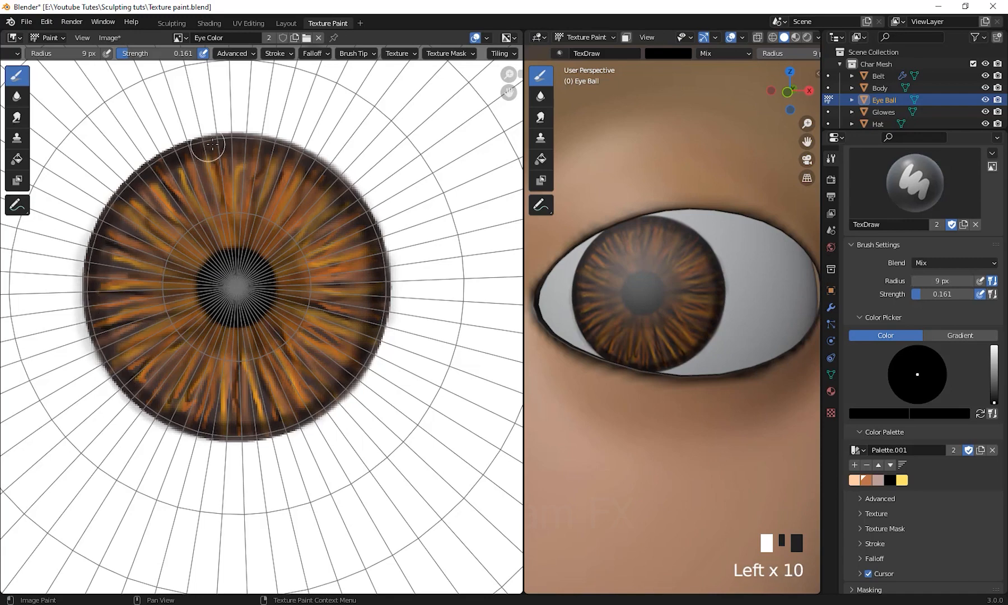
# Step: Shade the iris lines just inside the rim with light black strokes all the way around the circle
pyautogui.moveTo(213, 144); pyautogui.dragTo(320, 191)
pyautogui.moveTo(192, 161); pyautogui.dragTo(303, 193)
pyautogui.moveTo(302, 193); pyautogui.dragTo(335, 235)
pyautogui.moveTo(197, 168); pyautogui.dragTo(131, 227)
pyautogui.moveTo(132, 356); pyautogui.dragTo(299, 394)
pyautogui.moveTo(142, 377); pyautogui.dragTo(196, 403)
pyautogui.moveTo(357, 280); pyautogui.dragTo(300, 174)
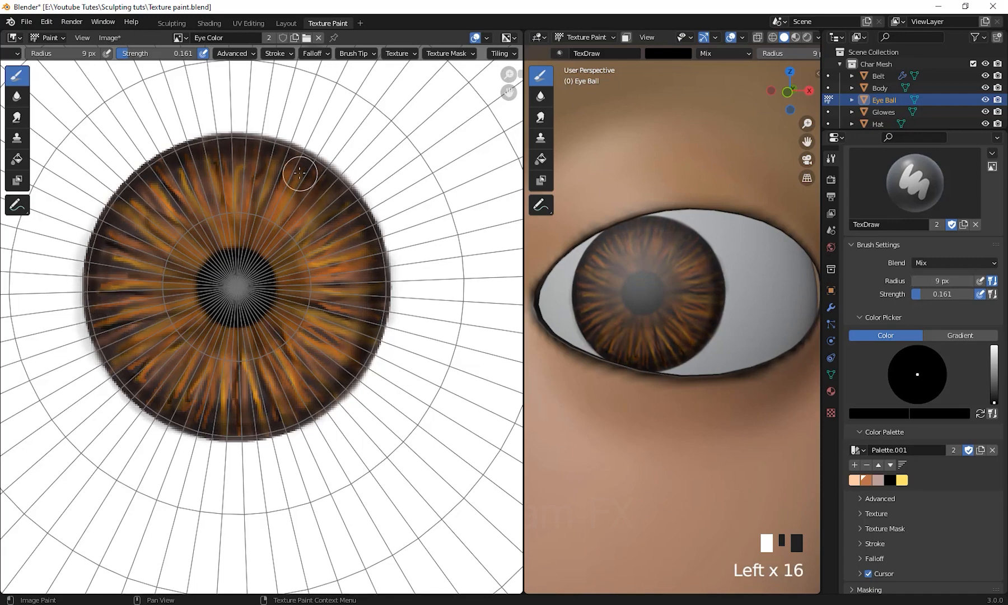
pyautogui.moveTo(329, 246); pyautogui.dragTo(283, 386)
pyautogui.moveTo(221, 409); pyautogui.dragTo(152, 356)
# Step: Enlarge the 3D view beside the image editor and save the painted texture as Eye Color.png in the Sculpting tuts folder
pyautogui.scroll(-5, 686, 340)
pyautogui.scroll(3, 686, 340)
pyautogui.moveTo(686, 340)
pyautogui.mouseDown(button='middle')
pyautogui.moveTo(588, 330)
pyautogui.moveTo(607, 324)
pyautogui.mouseUp(button='middle')
pyautogui.keyDown('shift'); pyautogui.moveTo(607, 325); pyautogui.dragTo(522, 325, button='middle'); pyautogui.keyUp('shift')
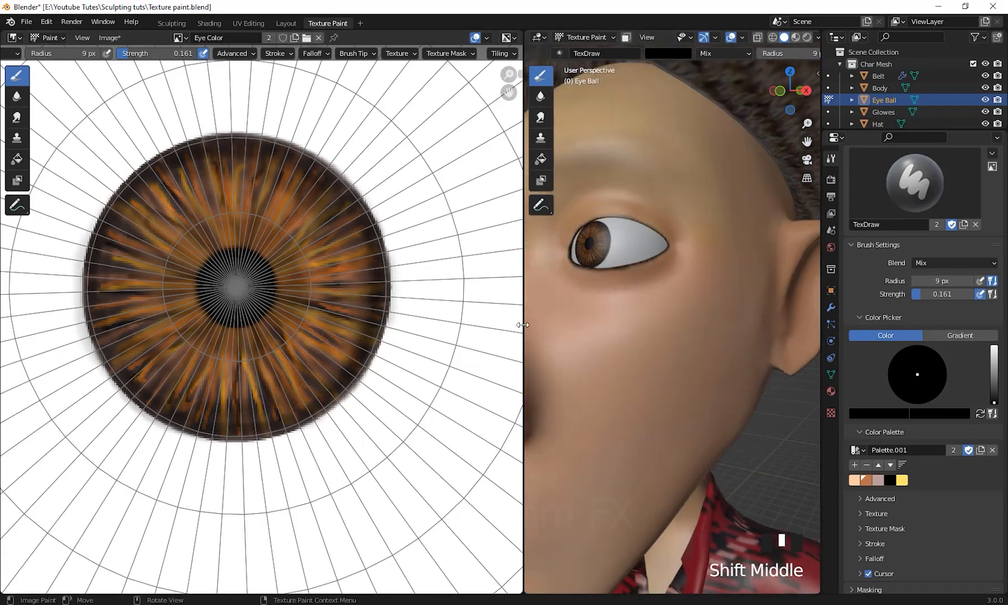
pyautogui.moveTo(522, 325); pyautogui.dragTo(425, 325)
pyautogui.scroll(-7, 225, 175)
pyautogui.click(108, 37)
pyautogui.click(149, 147)
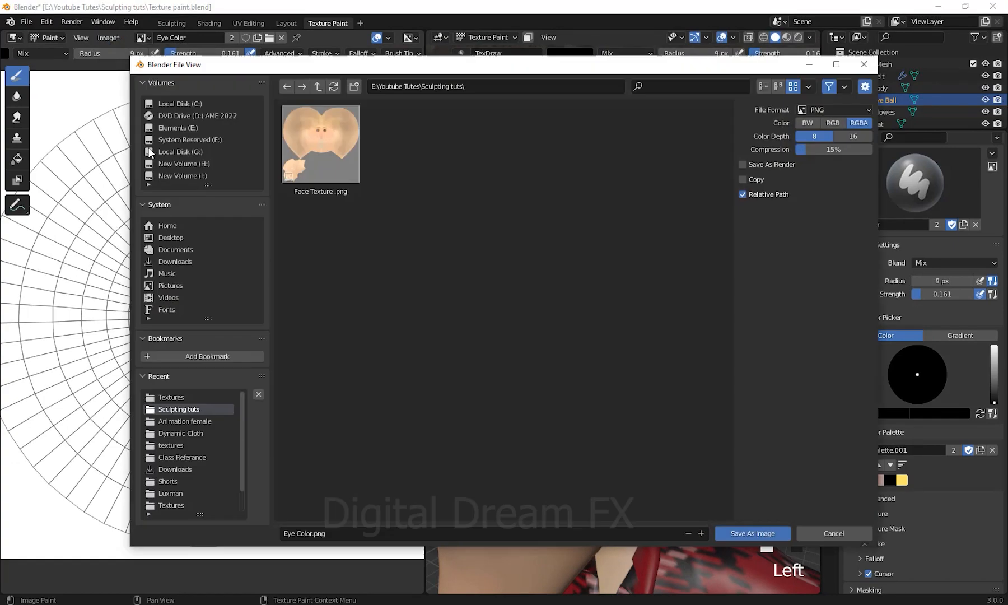
pyautogui.scroll(-2, 643, 392)
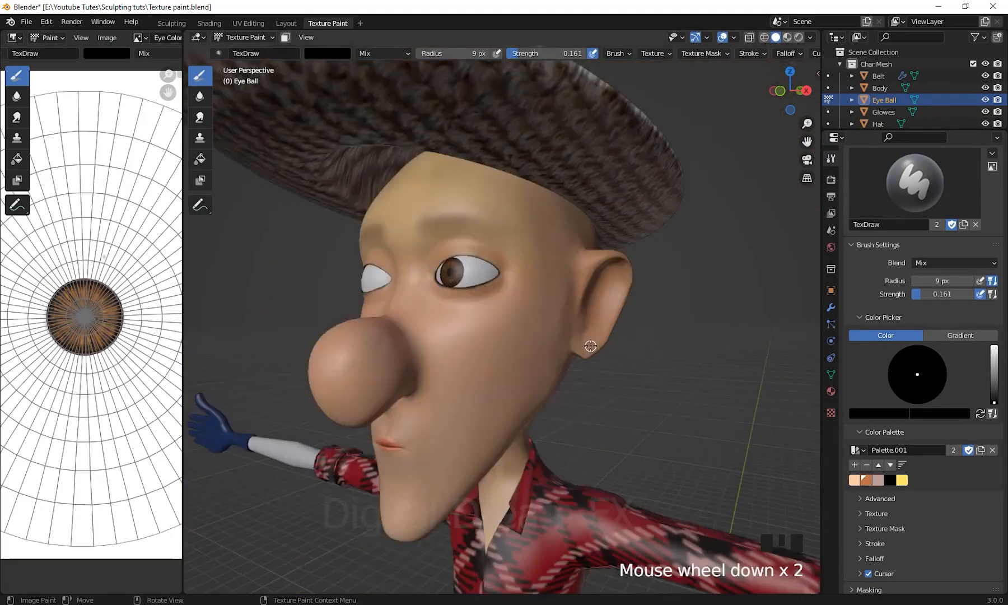
pyautogui.keyDown('shift'); pyautogui.moveTo(643, 392); pyautogui.dragTo(663, 398, button='middle'); pyautogui.keyUp('shift')
pyautogui.scroll(1, 614, 355)
pyautogui.scroll(-2, 584, 365)
pyautogui.press('Tab')
pyautogui.scroll(-5, 693, 367)
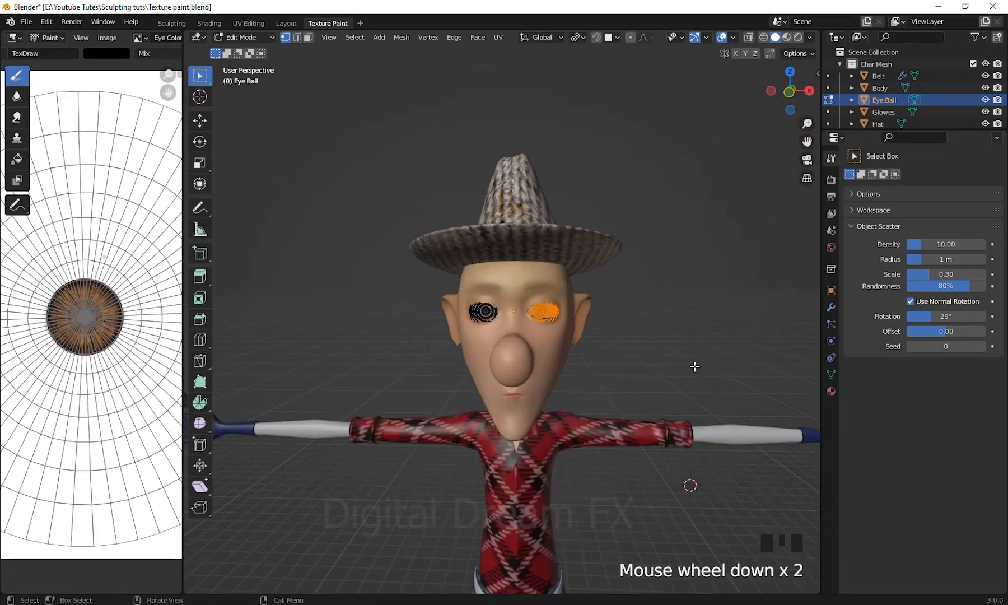
pyautogui.scroll(4, 693, 367)
pyautogui.keyDown('shift'); pyautogui.moveTo(694, 365); pyautogui.dragTo(664, 349, button='middle'); pyautogui.keyUp('shift')
pyautogui.press('Tab')
# Step: Switch to the Layout workspace and select the character's Eye Ball object
pyautogui.click(287, 23)
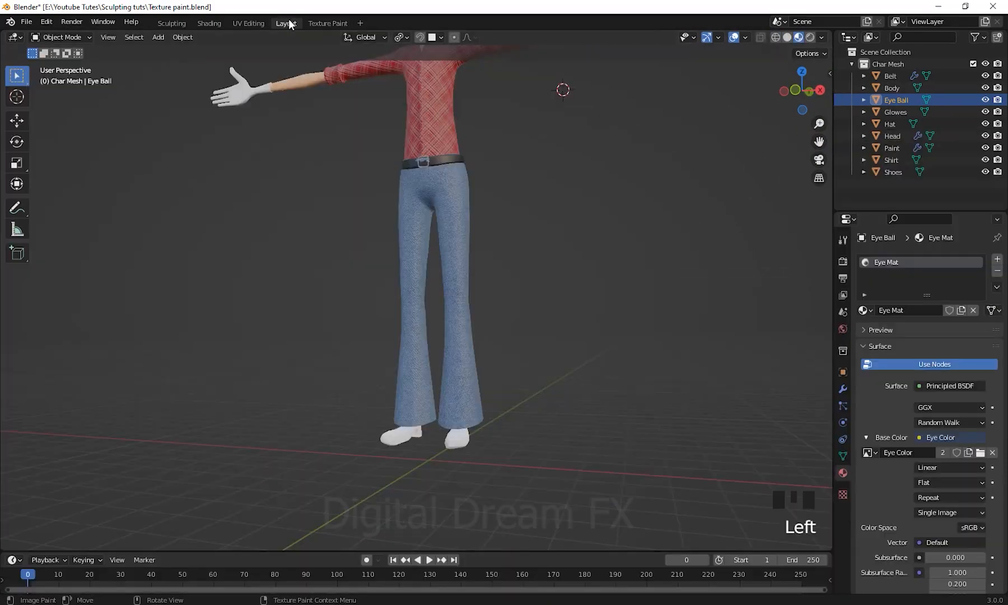
pyautogui.keyDown('shift'); pyautogui.moveTo(571, 185); pyautogui.dragTo(582, 392, button='middle'); pyautogui.keyUp('shift')
pyautogui.moveTo(582, 392); pyautogui.dragTo(558, 401, button='middle')
pyautogui.scroll(5, 559, 401)
pyautogui.keyDown('shift'); pyautogui.moveTo(540, 291); pyautogui.dragTo(544, 396, button='middle'); pyautogui.keyUp('shift')
pyautogui.scroll(2, 544, 396)
pyautogui.keyDown('shift'); pyautogui.moveTo(677, 403); pyautogui.dragTo(633, 382, button='middle'); pyautogui.keyUp('shift')
pyautogui.scroll(2, 634, 383)
pyautogui.scroll(2, 634, 383)
pyautogui.click(541, 331)
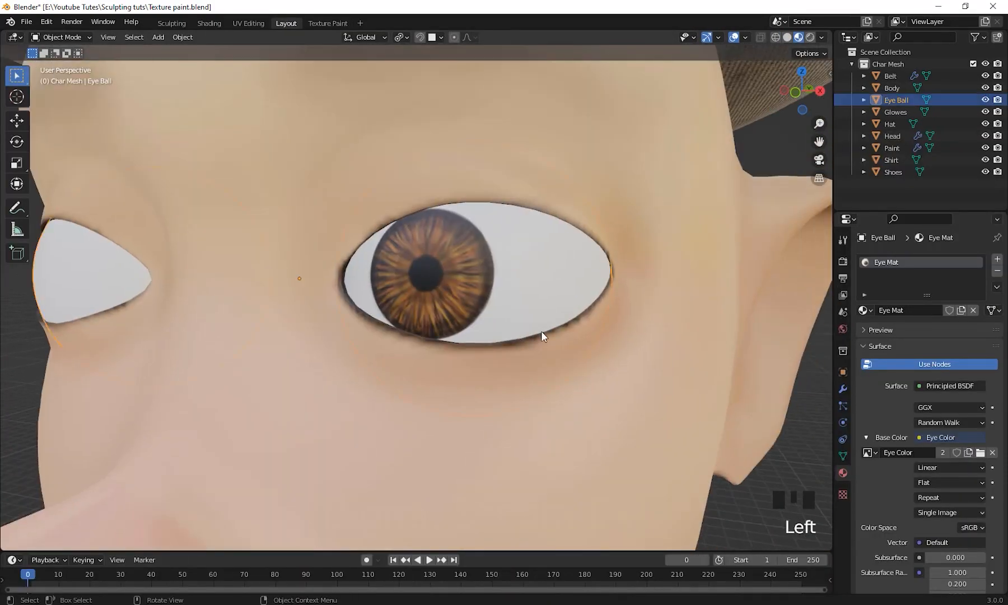
# Step: Isolate the Eye Ball object by hiding all other character parts
pyautogui.scroll(-6, 541, 331)
pyautogui.keyDown('shift'); pyautogui.moveTo(546, 381); pyautogui.dragTo(580, 323, button='middle'); pyautogui.keyUp('shift')
pyautogui.hotkey('shift', 'h')
pyautogui.scroll(-2, 576, 325)
pyautogui.scroll(3, 560, 319)
pyautogui.click(548, 309)
pyautogui.scroll(4, 548, 310)
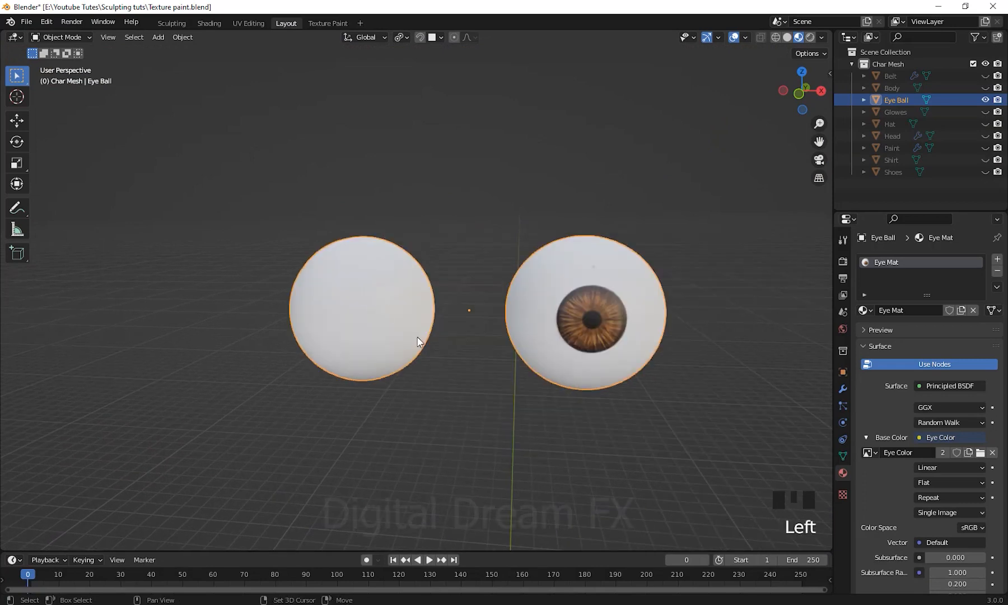
# Step: Separate the two eyeballs into individual objects by loose parts
pyautogui.keyDown('shift'); pyautogui.moveTo(425, 340); pyautogui.dragTo(429, 331, button='middle'); pyautogui.keyUp('shift')
pyautogui.press('Tab')
pyautogui.press('a')
pyautogui.rightClick(453, 547)
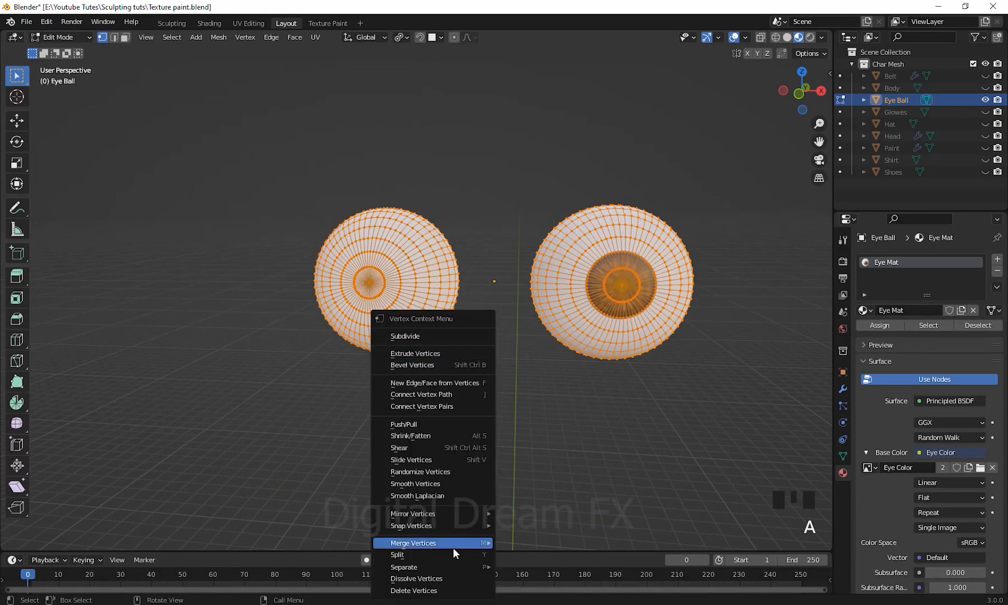
pyautogui.moveTo(443, 566)
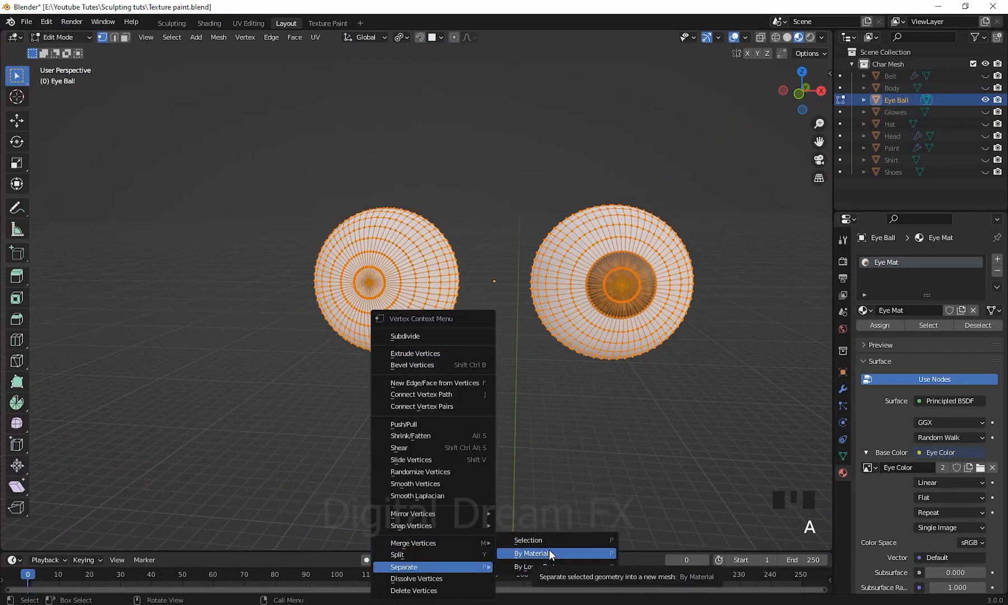
pyautogui.click(535, 566)
pyautogui.moveTo(551, 490); pyautogui.dragTo(595, 497, button='middle')
pyautogui.press('Tab')
# Step: Set the origin of the eyeball with the painted iris to its geometry
pyautogui.click(580, 446)
pyautogui.scroll(-2, 579, 446)
pyautogui.scroll(5, 595, 496)
pyautogui.click(711, 404)
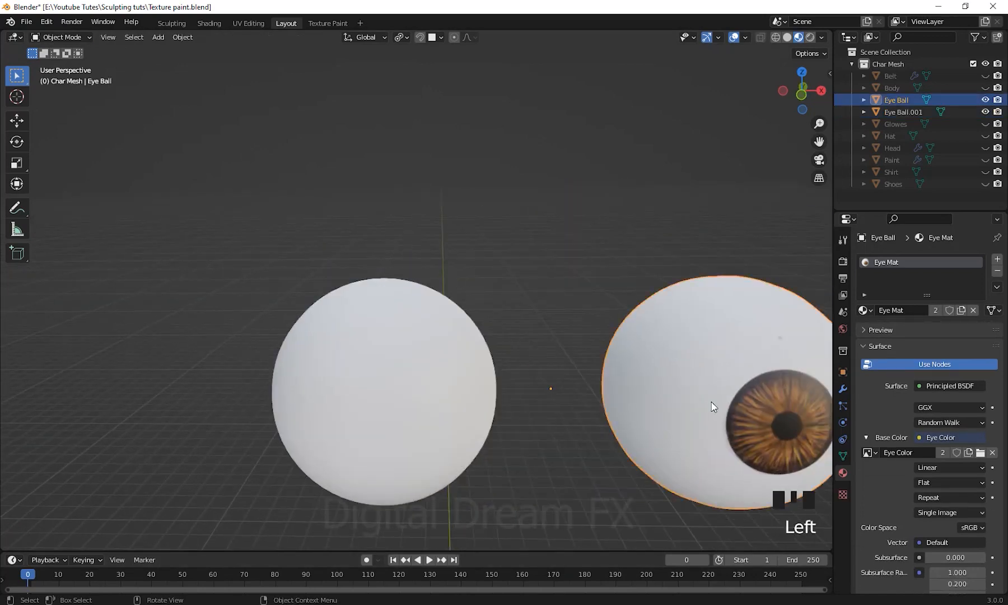
pyautogui.scroll(-2, 593, 430)
pyautogui.keyDown('shift'); pyautogui.moveTo(591, 430); pyautogui.dragTo(525, 415, button='middle'); pyautogui.keyUp('shift')
pyautogui.click(180, 38)
pyautogui.moveTo(217, 62)
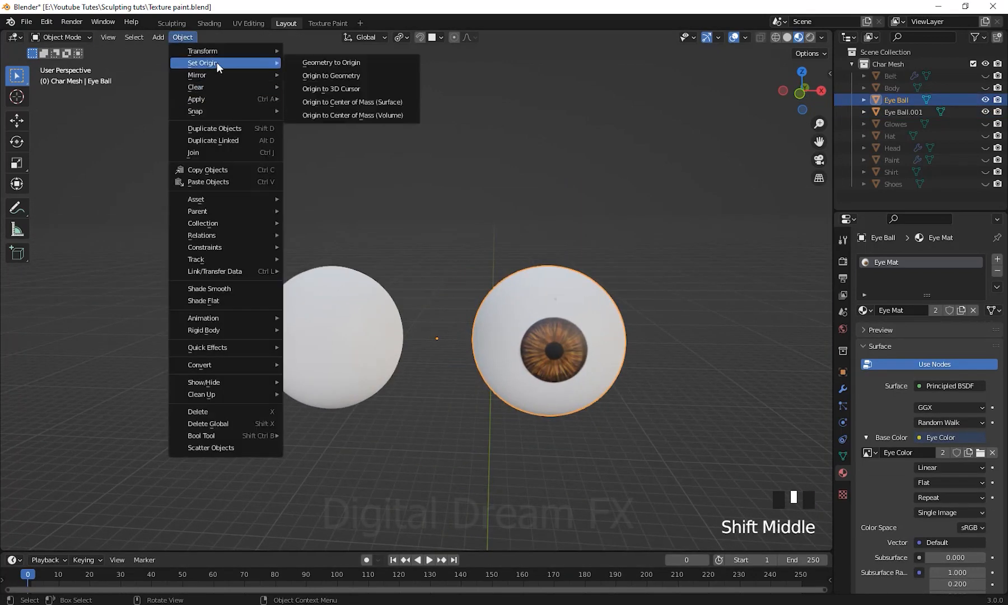
pyautogui.click(336, 76)
# Step: Delete the plain white eyeball and select the painted one
pyautogui.scroll(-3, 454, 263)
pyautogui.moveTo(454, 264); pyautogui.dragTo(478, 294, button='middle')
pyautogui.doubleClick(478, 295)
pyautogui.press('Delete')
pyautogui.click(546, 295)
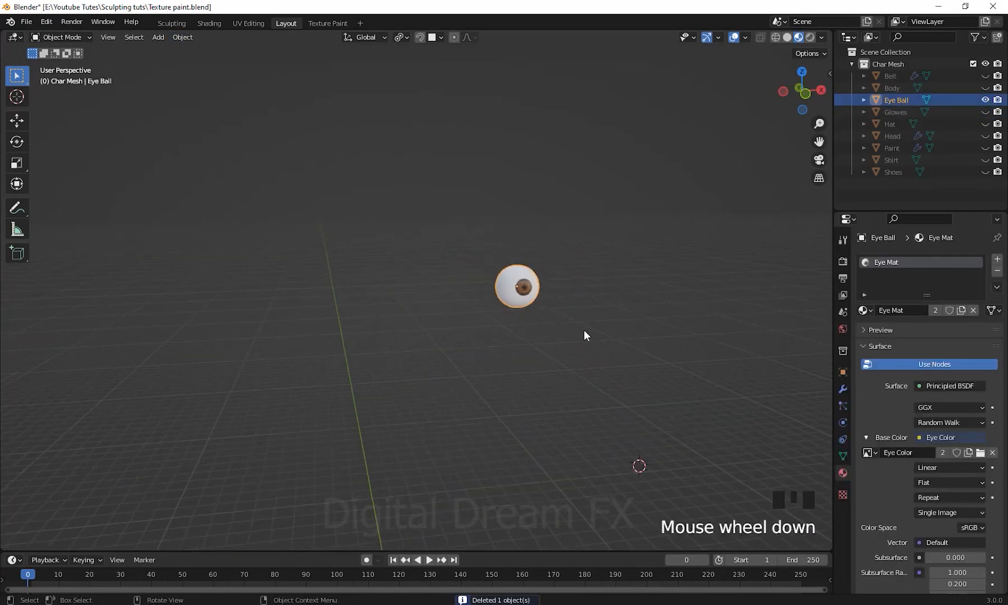
# Step: Unhide all character parts and look at the face from the front view
pyautogui.moveTo(584, 329); pyautogui.dragTo(563, 327, button='middle')
pyautogui.scroll(3, 571, 327)
pyautogui.moveTo(604, 328)
pyautogui.keyDown('shift'); pyautogui.mouseDown(button='middle')
pyautogui.moveTo(568, 316)
pyautogui.moveTo(604, 340)
pyautogui.mouseUp(button='middle'); pyautogui.keyUp('shift')
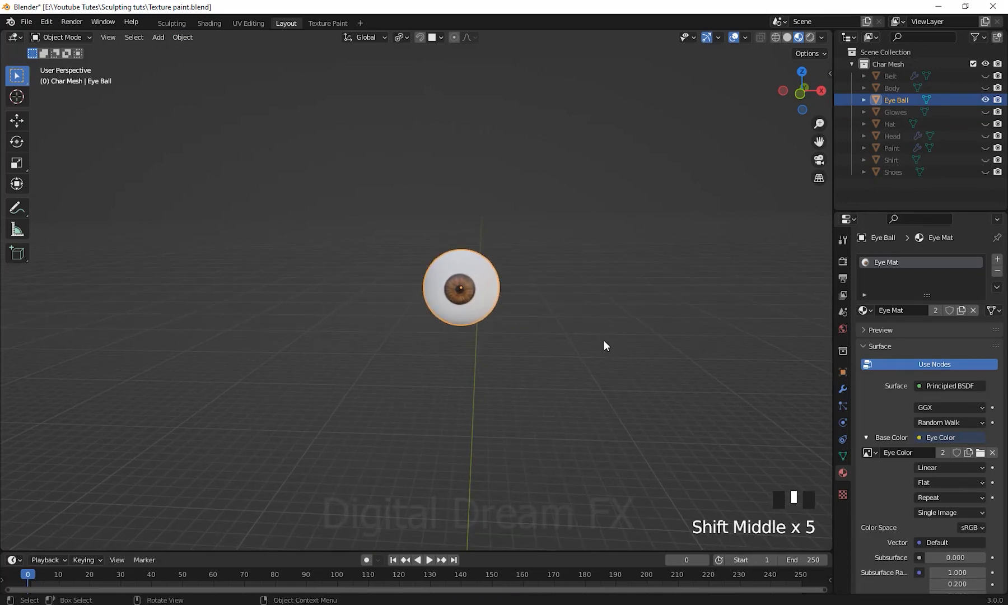
pyautogui.press('KP_1')
pyautogui.hotkey('alt', 'h')
pyautogui.scroll(2, 565, 285)
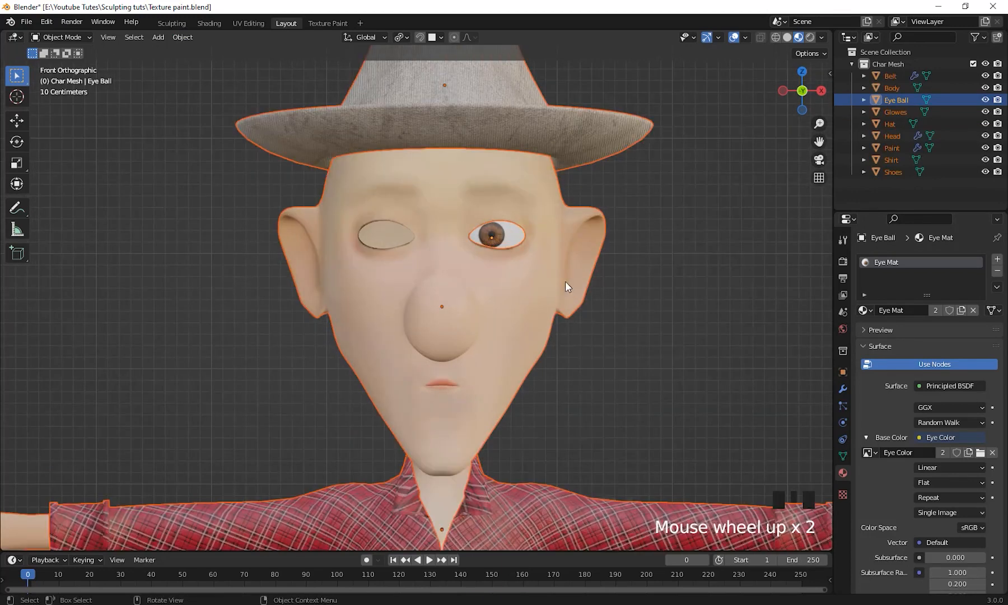
# Step: Duplicate the painted eyeball and move the copy about -0.86 m along the X axis into the empty eye socket
pyautogui.click(523, 250)
pyautogui.click(523, 249)
pyautogui.hotkey('shift', 'd')
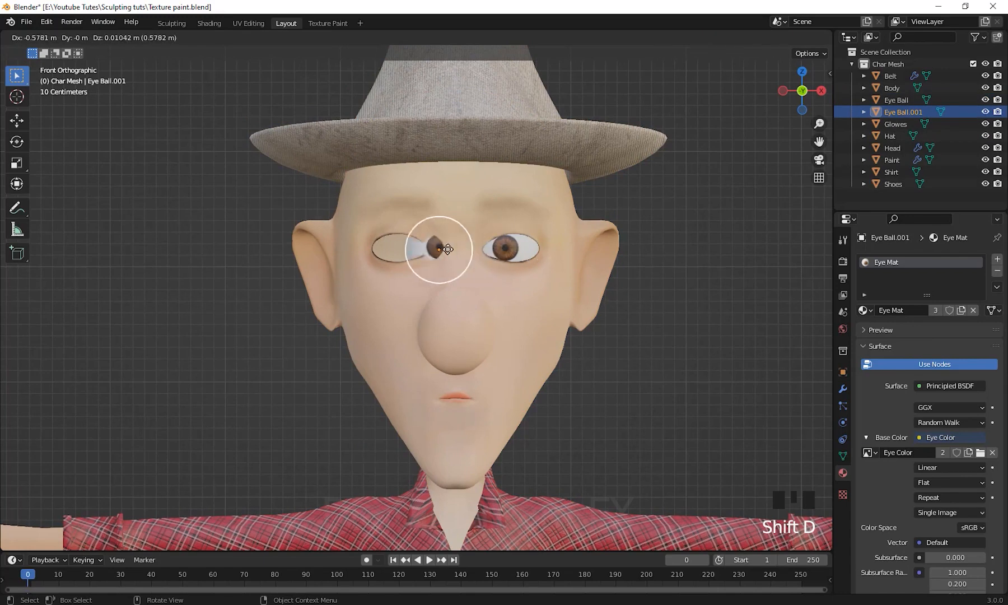
pyautogui.press('x')
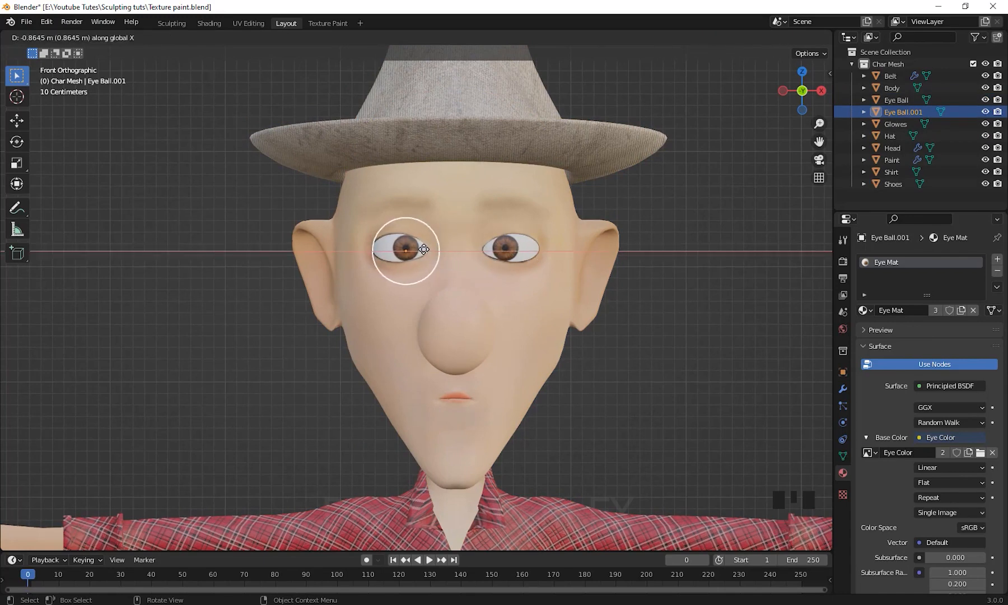
pyautogui.click(423, 249)
pyautogui.click(671, 294)
# Step: Rotate the duplicated eyeball to adjust its gaze direction
pyautogui.scroll(-2, 667, 302)
pyautogui.keyDown('shift'); pyautogui.moveTo(621, 367); pyautogui.dragTo(573, 338, button='middle'); pyautogui.keyUp('shift')
pyautogui.scroll(4, 565, 358)
pyautogui.moveTo(552, 386); pyautogui.dragTo(559, 498, button='middle')
pyautogui.scroll(-2, 507, 370)
pyautogui.press('r')
pyautogui.click(549, 432)
pyautogui.scroll(-4, 560, 476)
pyautogui.keyDown('shift'); pyautogui.moveTo(561, 447); pyautogui.dragTo(569, 378, button='middle'); pyautogui.keyUp('shift')
pyautogui.scroll(3, 540, 354)
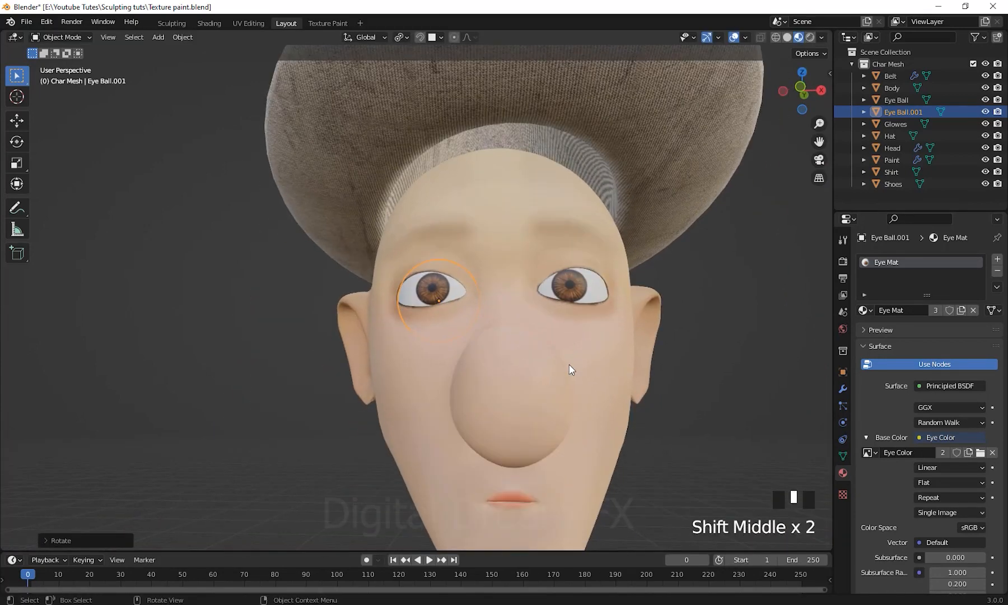
pyautogui.press('r')
pyautogui.click(572, 305)
# Step: Rotate the original eyeball about the global Z axis to adjust its gaze
pyautogui.click(575, 303)
pyautogui.press('r')
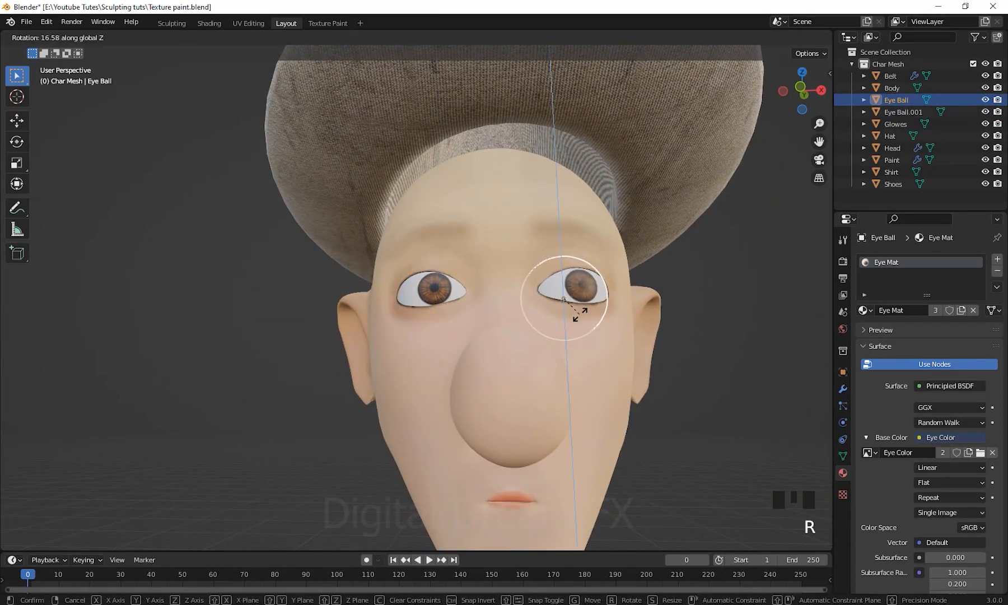
pyautogui.click(595, 331)
pyautogui.click(702, 332)
# Step: Remove the gloves' existing material and give them a new one
pyautogui.scroll(-6, 699, 336)
pyautogui.scroll(3, 584, 381)
pyautogui.moveTo(621, 344); pyautogui.dragTo(560, 400, button='middle')
pyautogui.scroll(-2, 584, 381)
pyautogui.keyDown('shift'); pyautogui.moveTo(560, 400); pyautogui.dragTo(583, 359, button='middle'); pyautogui.keyUp('shift')
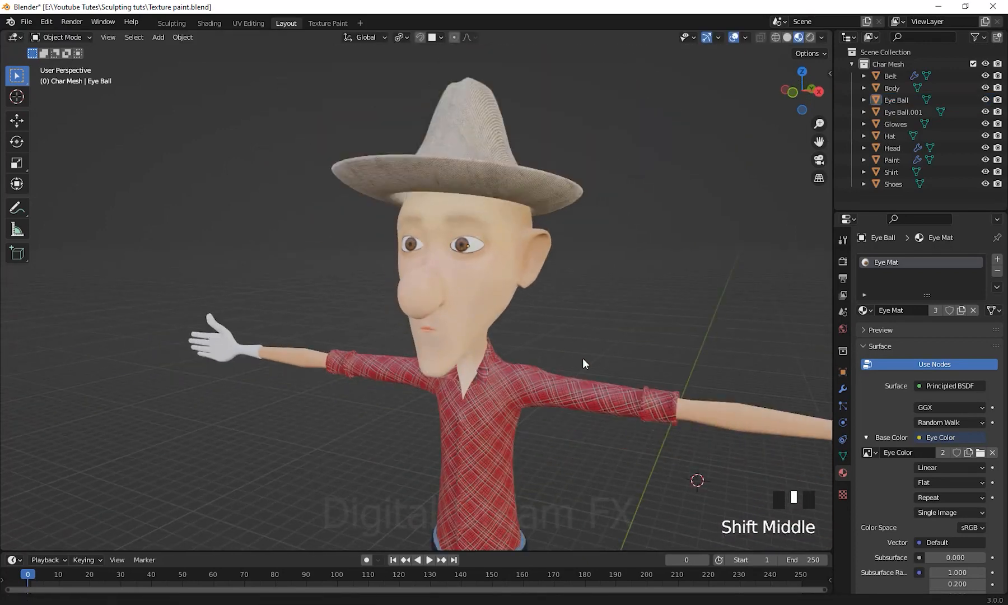
pyautogui.scroll(-2, 583, 360)
pyautogui.keyDown('shift'); pyautogui.moveTo(583, 414); pyautogui.dragTo(537, 386, button='middle'); pyautogui.keyUp('shift')
pyautogui.scroll(2, 580, 379)
pyautogui.click(167, 274)
pyautogui.moveTo(163, 283); pyautogui.dragTo(176, 282, button='middle')
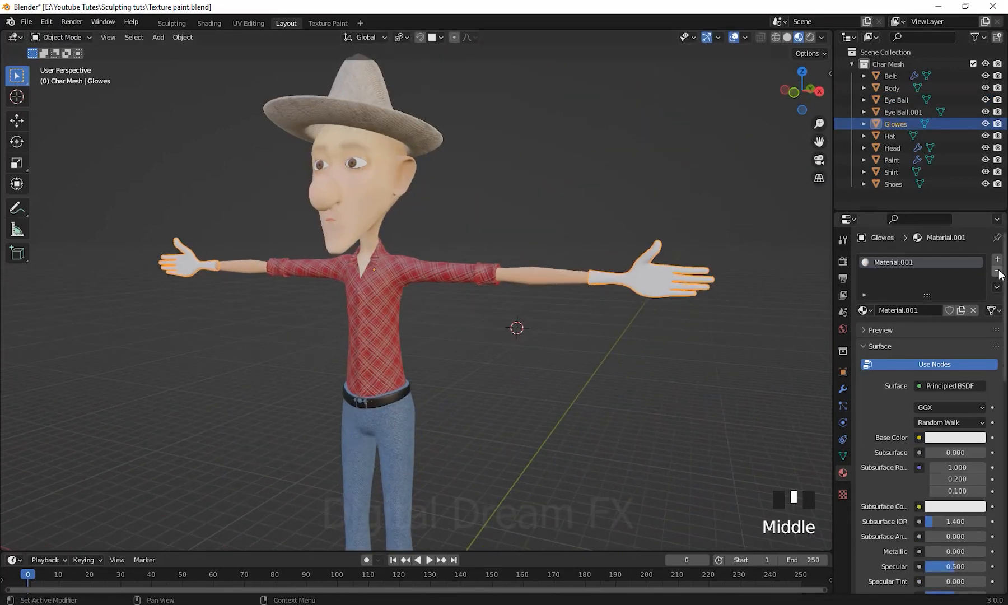
pyautogui.click(998, 272)
pyautogui.click(920, 310)
# Step: Name the gloves' new material Hand Gloves
pyautogui.doubleClick(908, 263)
pyautogui.write('Hand')
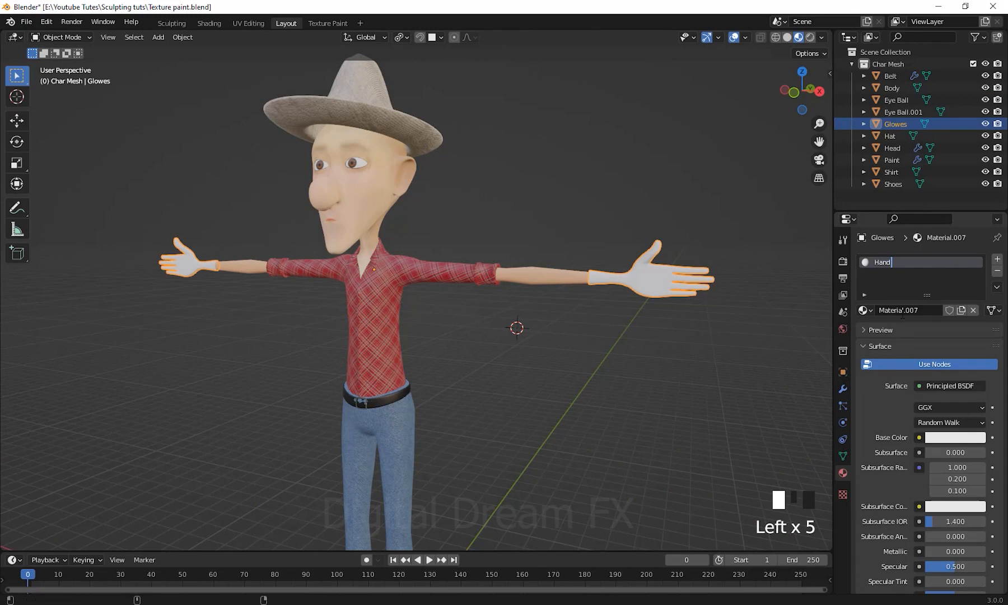
pyautogui.write(' Gl')
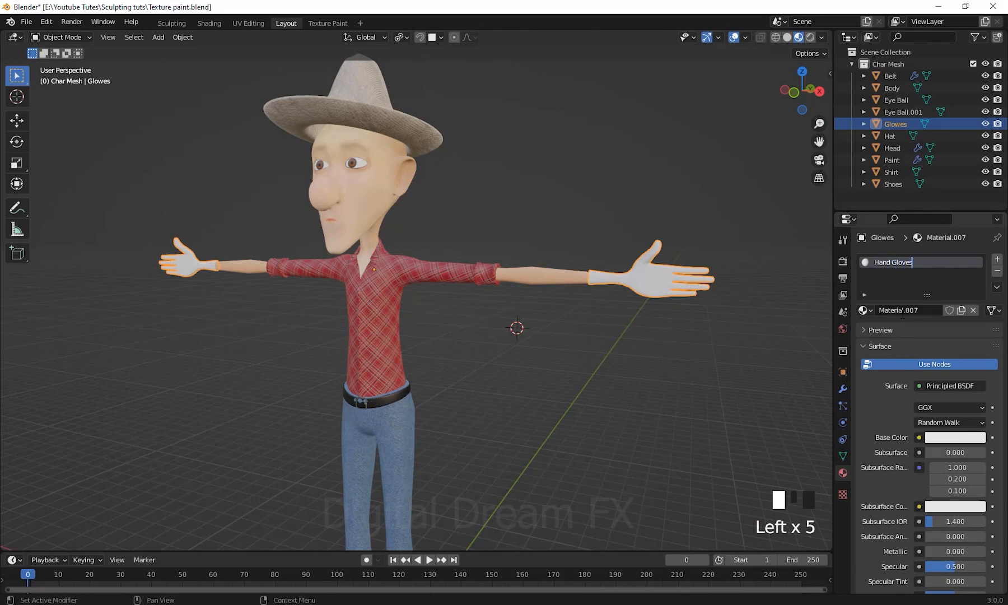
pyautogui.write('oves')
pyautogui.press('Return')
# Step: Pick a new base color for the Hand Gloves material
pyautogui.click(955, 438)
pyautogui.moveTo(936, 298); pyautogui.dragTo(976, 337)
pyautogui.click(574, 364)
# Step: Assign an existing material to the character's shoes
pyautogui.scroll(-3, 568, 365)
pyautogui.keyDown('shift'); pyautogui.moveTo(567, 365); pyautogui.dragTo(499, 330, button='middle'); pyautogui.keyUp('shift')
pyautogui.scroll(3, 448, 414)
pyautogui.keyDown('shift'); pyautogui.moveTo(417, 487); pyautogui.dragTo(411, 412, button='middle'); pyautogui.keyUp('shift')
pyautogui.moveTo(482, 443); pyautogui.dragTo(521, 455, button='middle')
pyautogui.click(414, 398)
pyautogui.scroll(1, 511, 427)
pyautogui.click(865, 311)
pyautogui.click(801, 396)
pyautogui.click(560, 403)
pyautogui.scroll(-2, 557, 404)
pyautogui.moveTo(557, 404)
pyautogui.mouseDown(button='middle')
pyautogui.moveTo(545, 403)
pyautogui.moveTo(561, 400)
pyautogui.mouseUp(button='middle')
pyautogui.scroll(-2, 503, 287)
pyautogui.keyDown('shift'); pyautogui.moveTo(500, 288); pyautogui.dragTo(602, 364, button='middle'); pyautogui.keyUp('shift')
pyautogui.scroll(2, 602, 364)
pyautogui.scroll(4, 604, 386)
pyautogui.keyDown('shift'); pyautogui.moveTo(621, 436); pyautogui.dragTo(506, 341, button='middle'); pyautogui.keyUp('shift')
pyautogui.scroll(6, 537, 400)
pyautogui.click(507, 353)
pyautogui.keyDown('shift'); pyautogui.moveTo(507, 356); pyautogui.dragTo(545, 336, button='middle'); pyautogui.keyUp('shift')
pyautogui.scroll(4, 543, 336)
pyautogui.press('Tab')
pyautogui.click(443, 192)
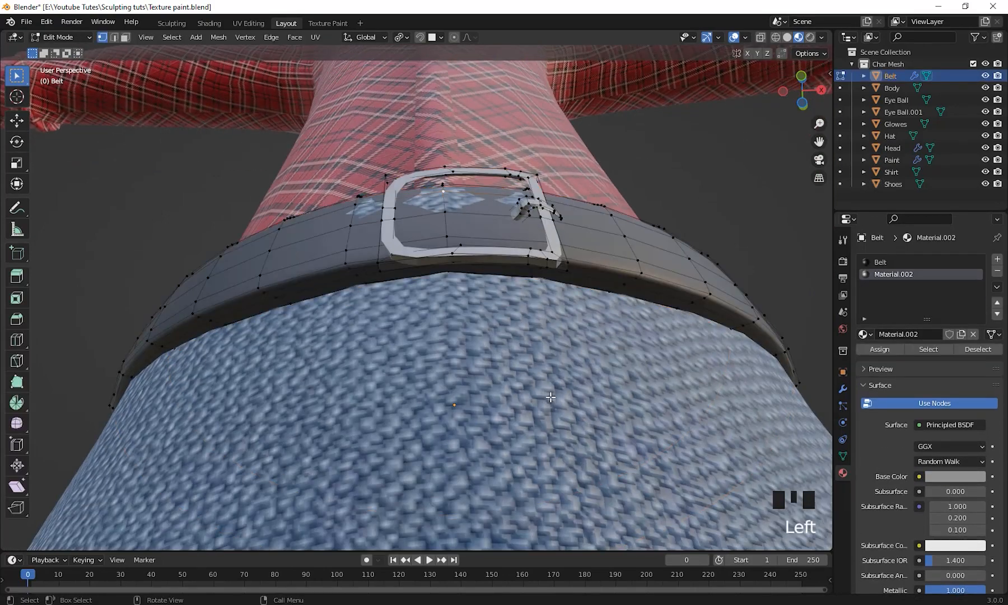
pyautogui.press('Tab')
# Step: Move the jeans' front-centre waist vertices along the Y axis so the denim no longer pokes through the belt
pyautogui.scroll(-2, 551, 397)
pyautogui.click(564, 457)
pyautogui.press('Tab')
pyautogui.moveTo(564, 457)
pyautogui.keyDown('shift'); pyautogui.mouseDown(button='middle')
pyautogui.moveTo(455, 266)
pyautogui.moveTo(476, 317)
pyautogui.mouseUp(button='middle'); pyautogui.keyUp('shift')
pyautogui.hotkey('shift', 'z')
pyautogui.click(475, 317)
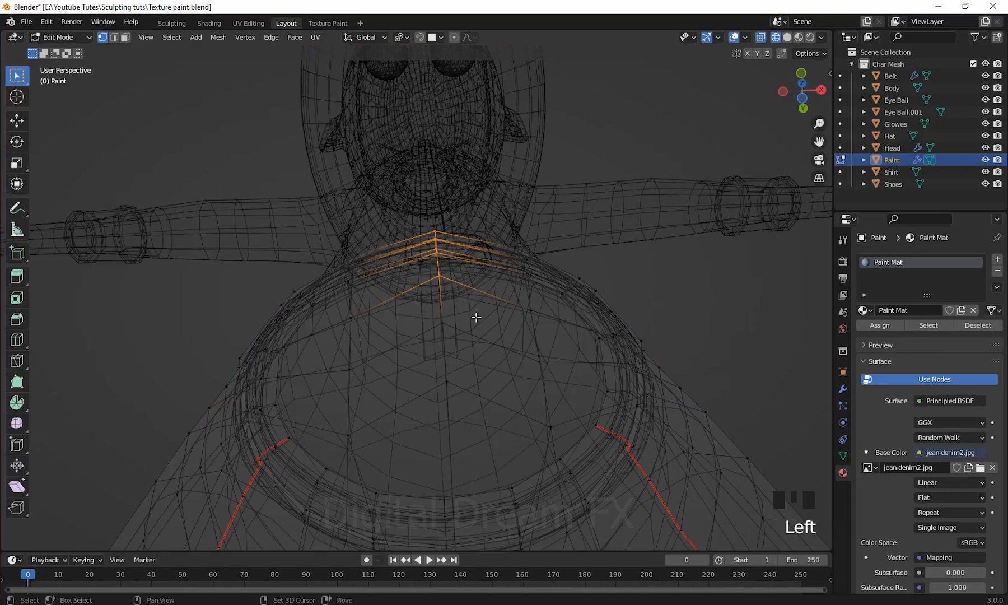
pyautogui.hotkey('shift', 'z')
pyautogui.press('g')
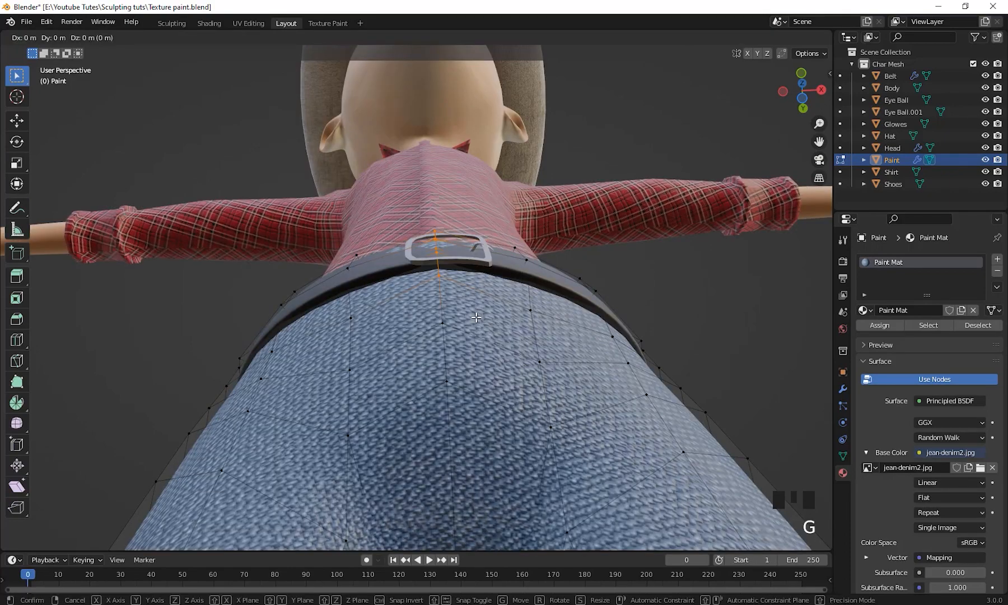
pyautogui.press('y')
pyautogui.click(476, 323)
pyautogui.moveTo(476, 323); pyautogui.dragTo(503, 414, button='middle')
pyautogui.scroll(-4, 504, 414)
pyautogui.keyDown('shift'); pyautogui.moveTo(504, 415); pyautogui.dragTo(571, 292, button='middle'); pyautogui.keyUp('shift')
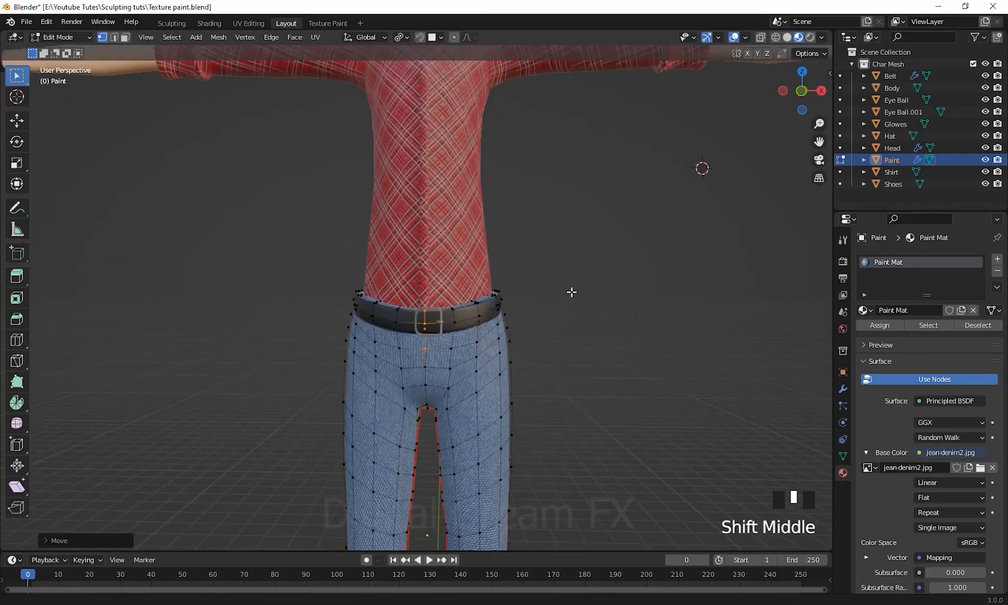
pyautogui.press('Tab')
pyautogui.click(571, 314)
# Step: Set the viewport subdivision level of the jeans to 2
pyautogui.keyDown('shift'); pyautogui.moveTo(538, 448); pyautogui.dragTo(560, 288, button='middle'); pyautogui.keyUp('shift')
pyautogui.click(490, 283)
pyautogui.moveTo(489, 282); pyautogui.dragTo(441, 285, button='middle')
pyautogui.keyDown('shift'); pyautogui.moveTo(440, 286); pyautogui.dragTo(399, 278, button='middle'); pyautogui.keyUp('shift')
pyautogui.click(843, 389)
pyautogui.click(981, 312)
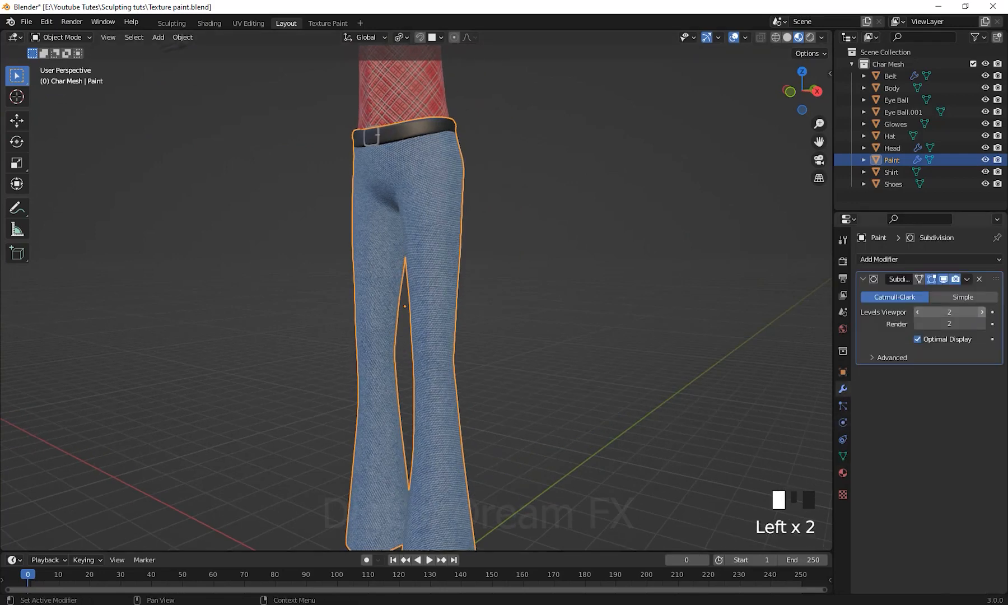
# Step: Increase the belt's viewport subdivision level by one
pyautogui.keyDown('shift'); pyautogui.moveTo(445, 121); pyautogui.dragTo(465, 221, button='middle'); pyautogui.keyUp('shift')
pyautogui.scroll(3, 466, 221)
pyautogui.click(464, 220)
pyautogui.click(983, 312)
# Step: Add a Subdivision Surface modifier to the hat and set its viewport level to 2
pyautogui.scroll(-6, 496, 404)
pyautogui.keyDown('shift'); pyautogui.moveTo(498, 306); pyautogui.dragTo(511, 408, button='middle'); pyautogui.keyUp('shift')
pyautogui.click(406, 159)
pyautogui.keyDown('shift'); pyautogui.moveTo(620, 360); pyautogui.dragTo(608, 372, button='middle'); pyautogui.keyUp('shift')
pyautogui.click(885, 260)
pyautogui.click(774, 477)
pyautogui.scroll(2, 774, 477)
pyautogui.keyDown('shift'); pyautogui.moveTo(773, 477); pyautogui.dragTo(807, 451, button='middle'); pyautogui.keyUp('shift')
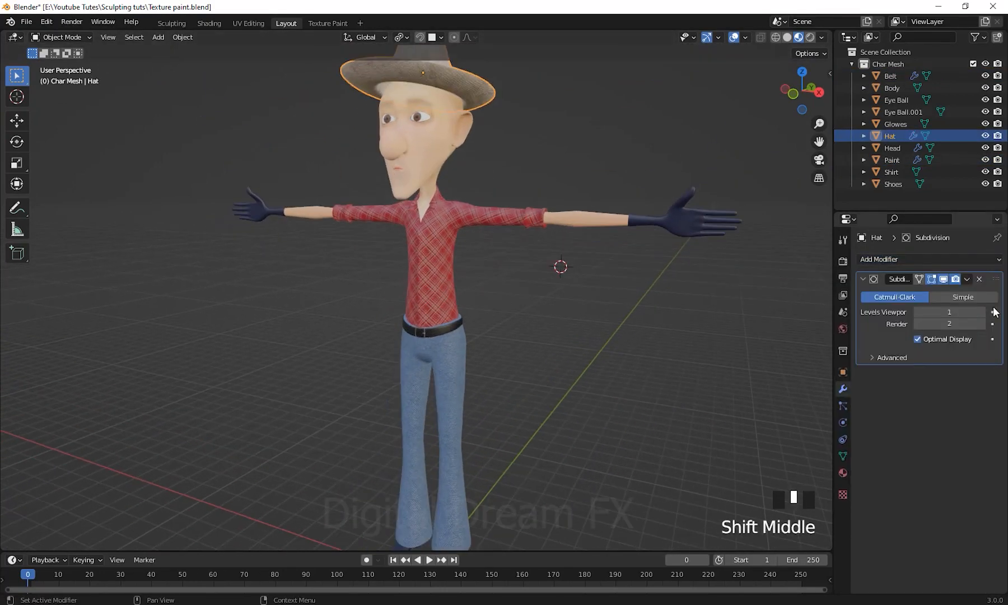
pyautogui.click(982, 312)
pyautogui.click(982, 313)
pyautogui.click(629, 286)
pyautogui.scroll(-2, 597, 320)
pyautogui.moveTo(597, 320); pyautogui.dragTo(659, 375, button='middle')
pyautogui.scroll(-2, 652, 379)
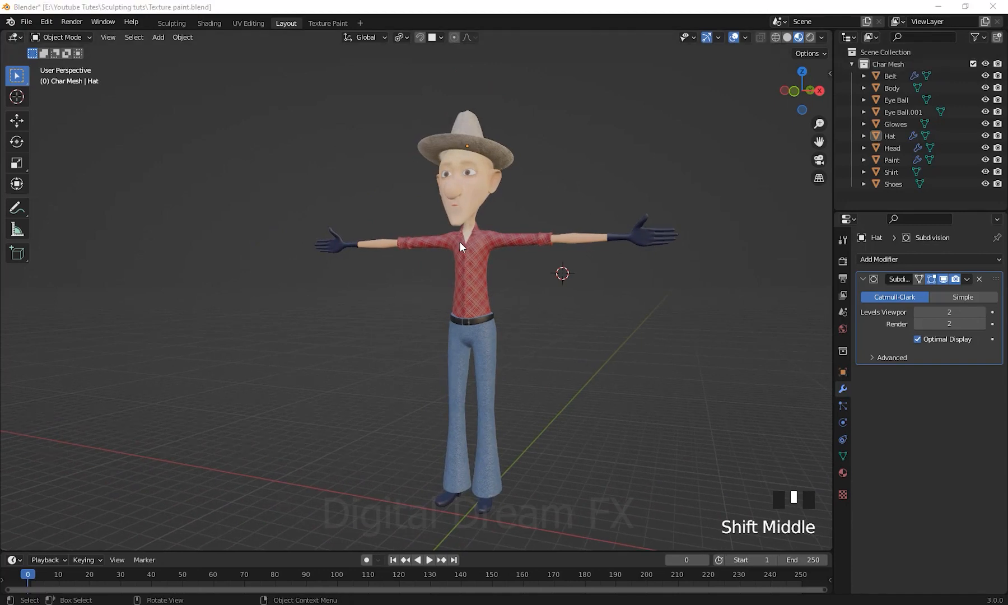
pyautogui.moveTo(543, 312); pyautogui.dragTo(497, 181, button='middle')
pyautogui.scroll(2, 613, 303)
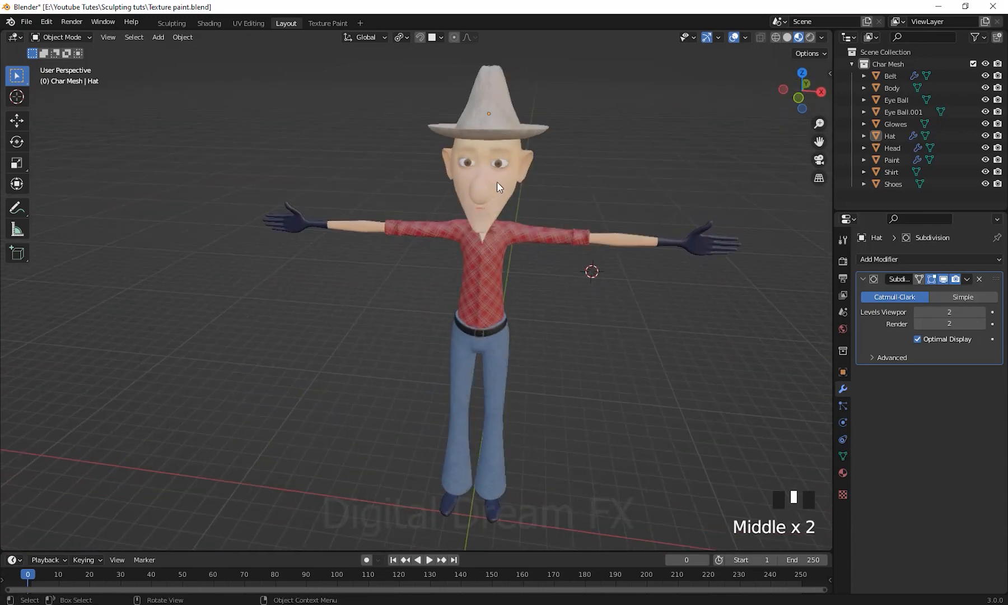
pyautogui.moveTo(594, 268)
pyautogui.keyDown('shift'); pyautogui.mouseDown(button='middle')
pyautogui.moveTo(594, 243)
pyautogui.moveTo(602, 250)
pyautogui.moveTo(594, 265)
pyautogui.mouseUp(button='middle'); pyautogui.keyUp('shift')
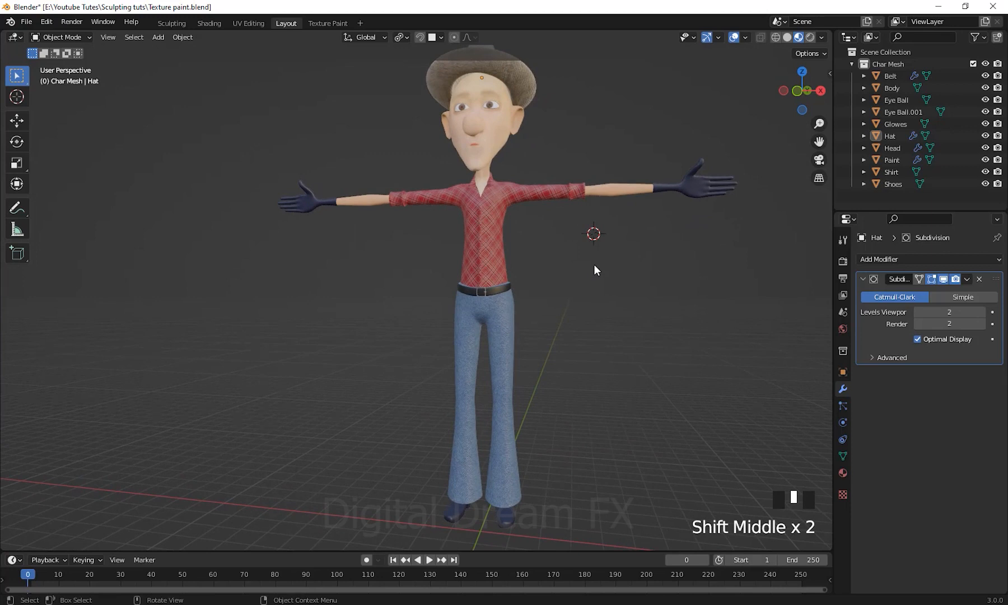